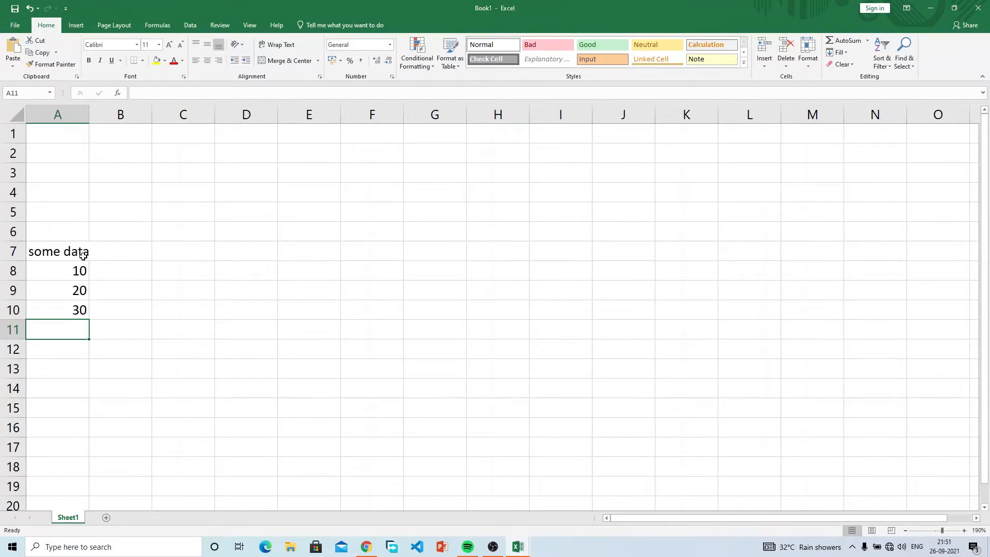
# Step: Select cell C8 beside the 'some data' column for a new formula
pyautogui.click(192, 269)
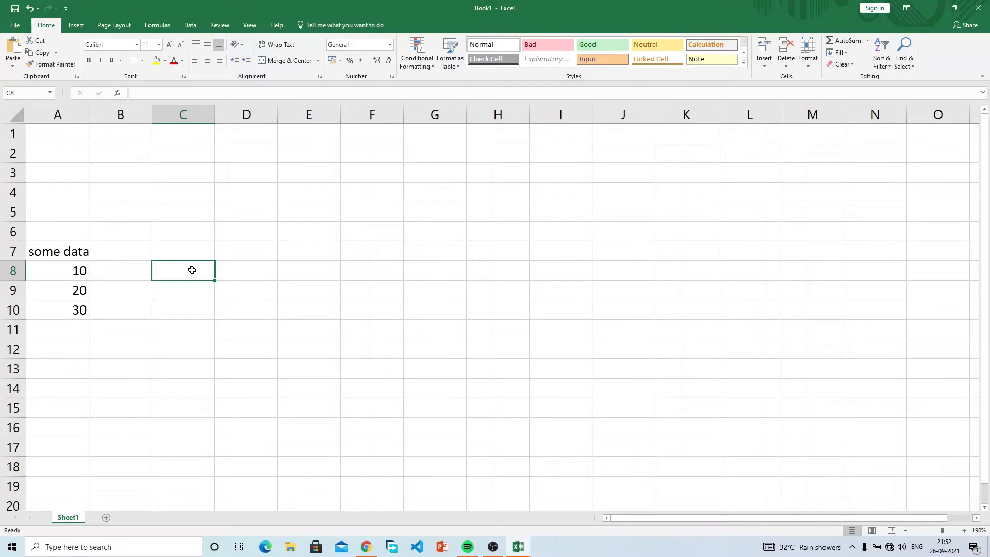
# Step: Enter =10+20+30 in C8 so it shows 60
pyautogui.write('=')
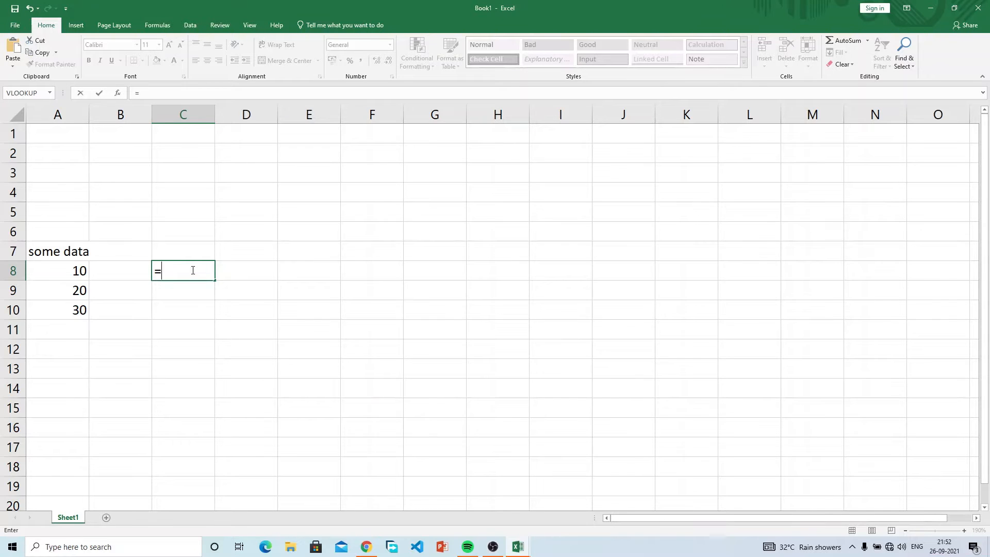
pyautogui.write('10+20+30')
pyautogui.press('Return')
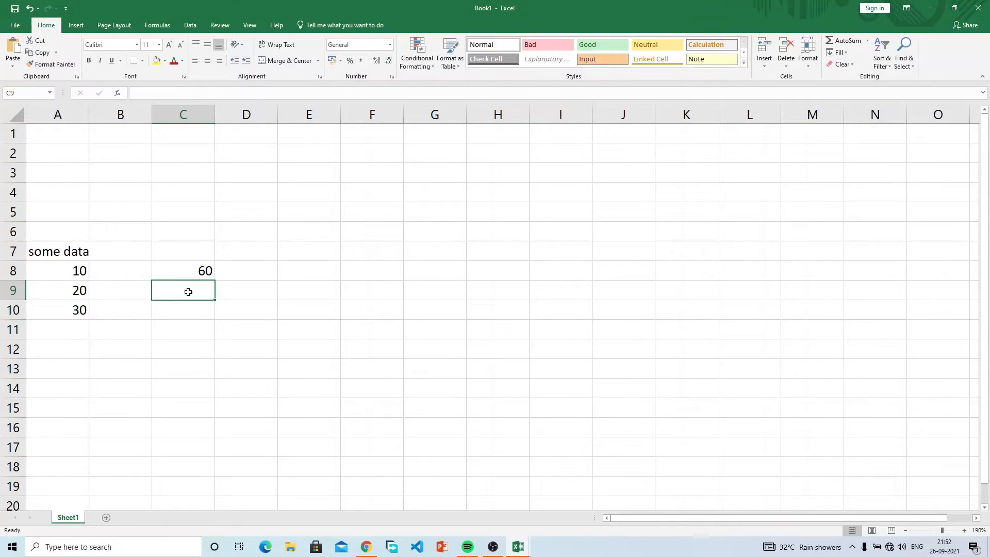
# Step: Enter =A8+A9+A10 in C9, then compare the formulas behind C8 and C9
pyautogui.write('=')
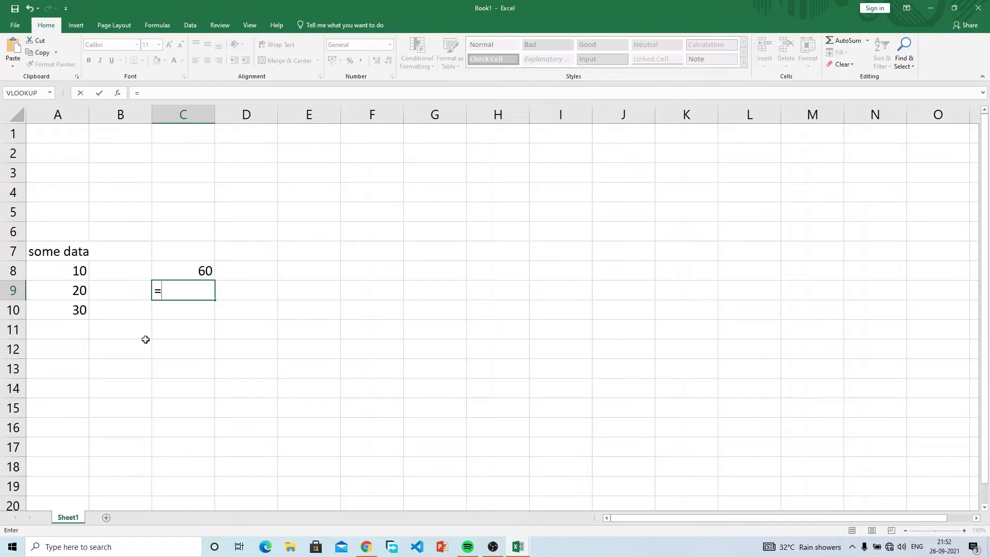
pyautogui.write('a8')
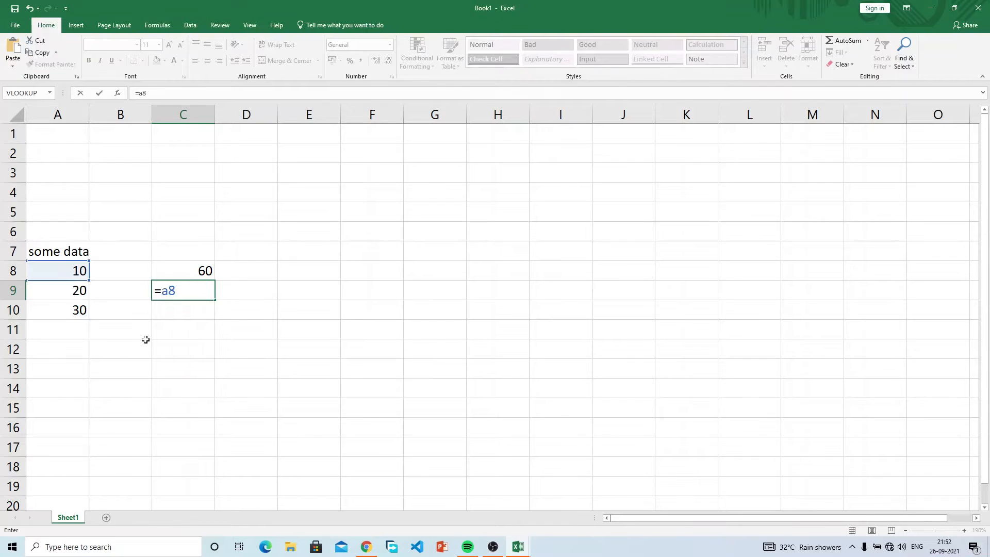
pyautogui.write('+a9')
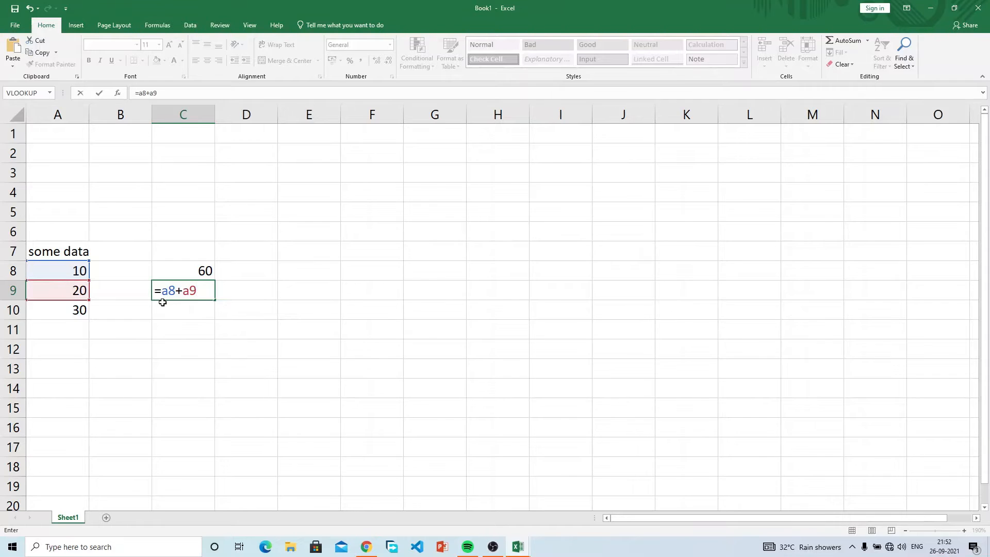
pyautogui.write('+a1')
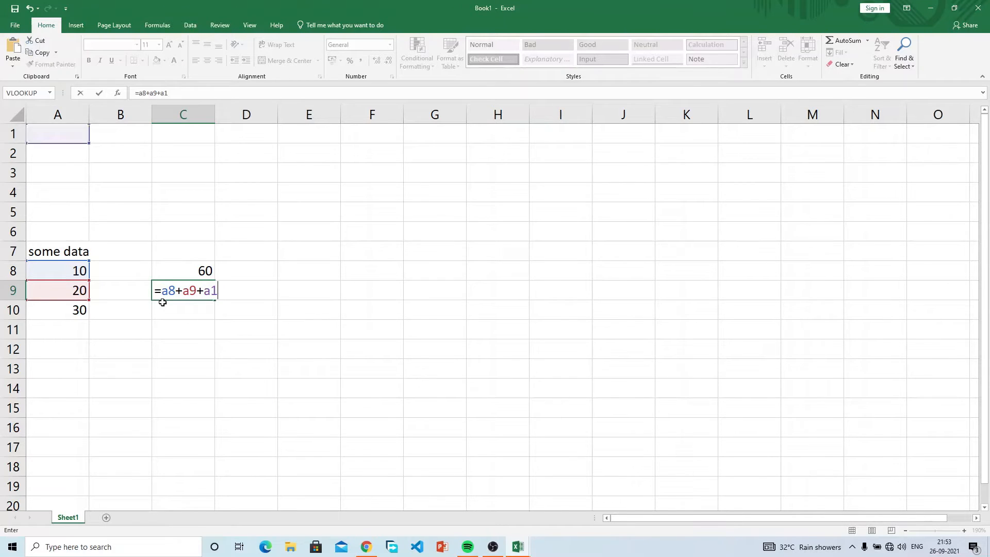
pyautogui.write('0')
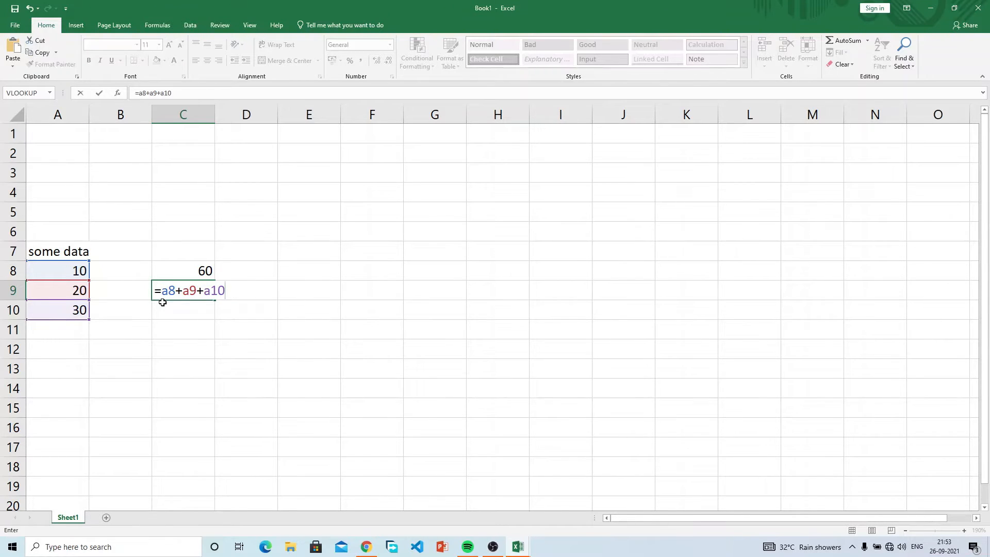
pyautogui.press('Return')
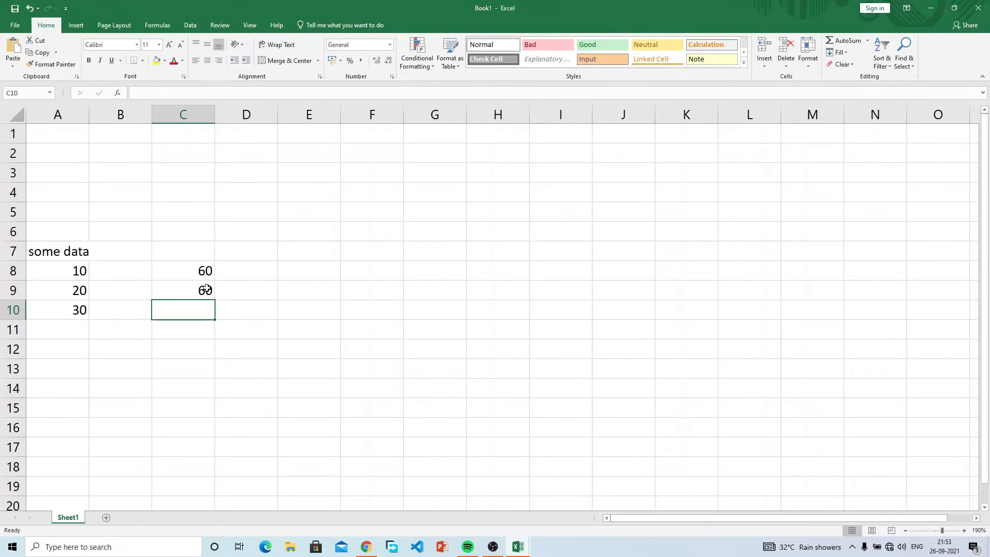
pyautogui.click(203, 274)
pyautogui.click(204, 291)
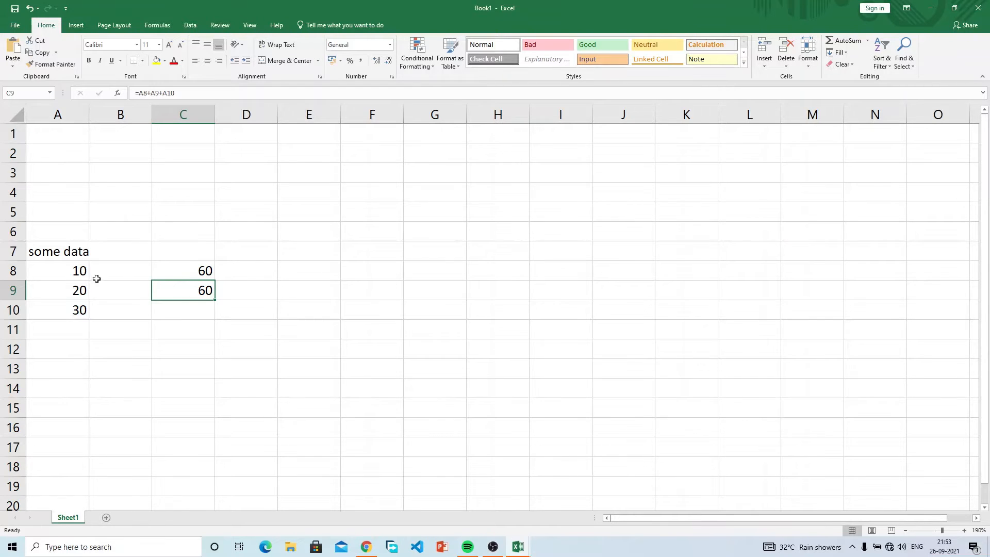
# Step: Change A8 from 10 to 30 so C9 recalculates to 80
pyautogui.click(80, 272)
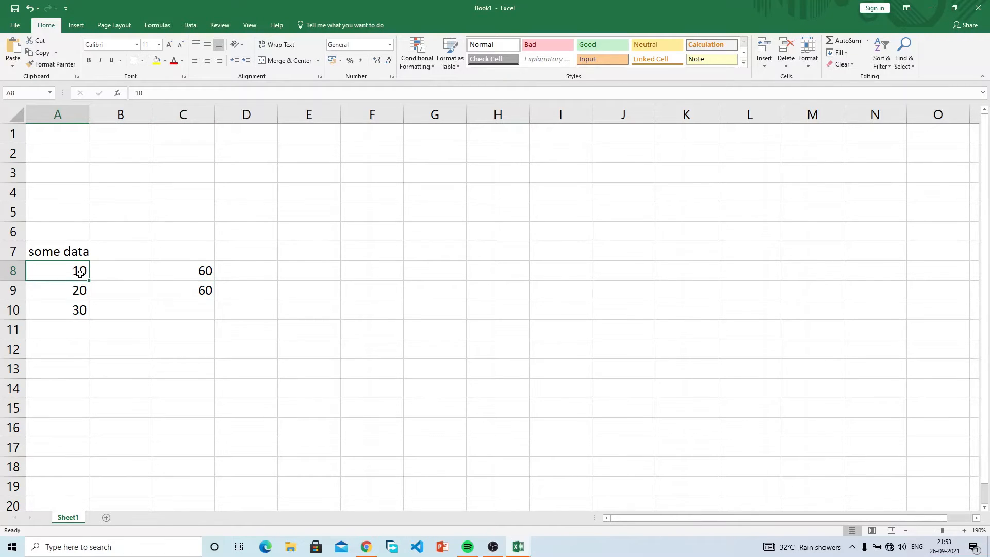
pyautogui.click(182, 272)
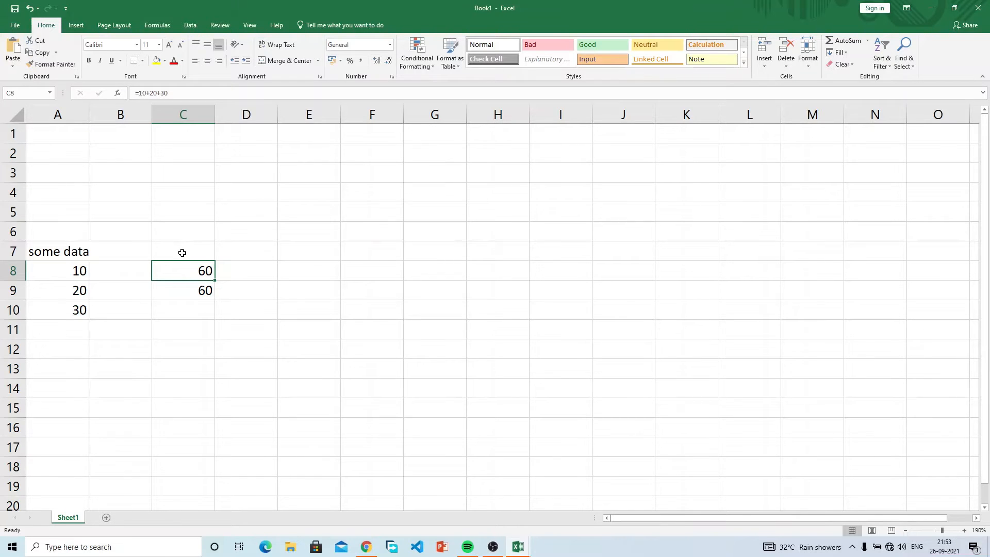
pyautogui.click(73, 275)
pyautogui.write('30')
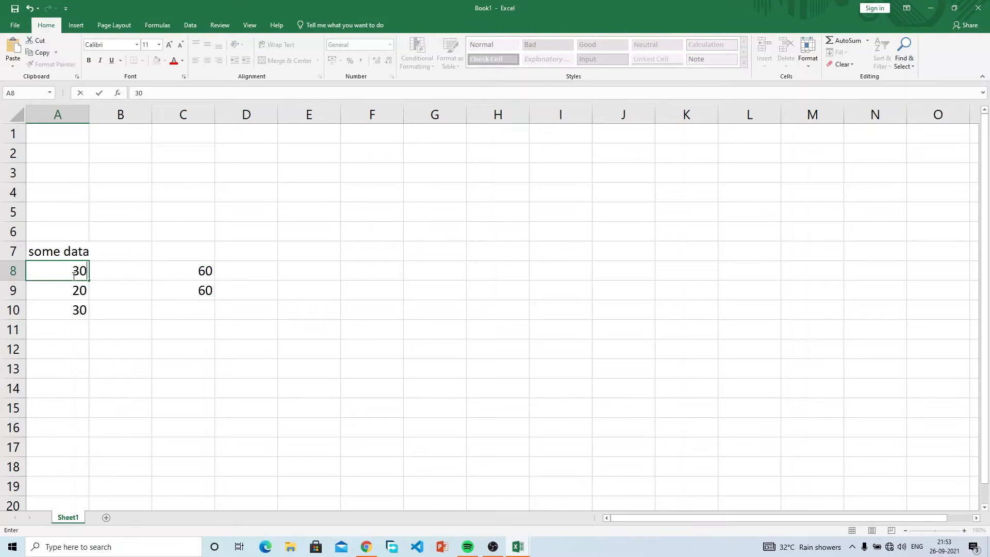
pyautogui.press('Return')
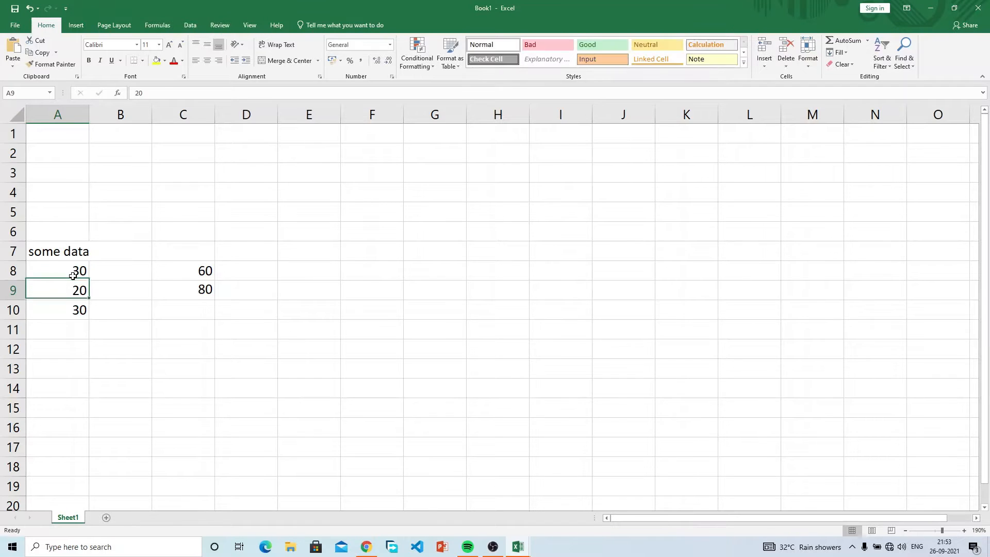
pyautogui.click(178, 291)
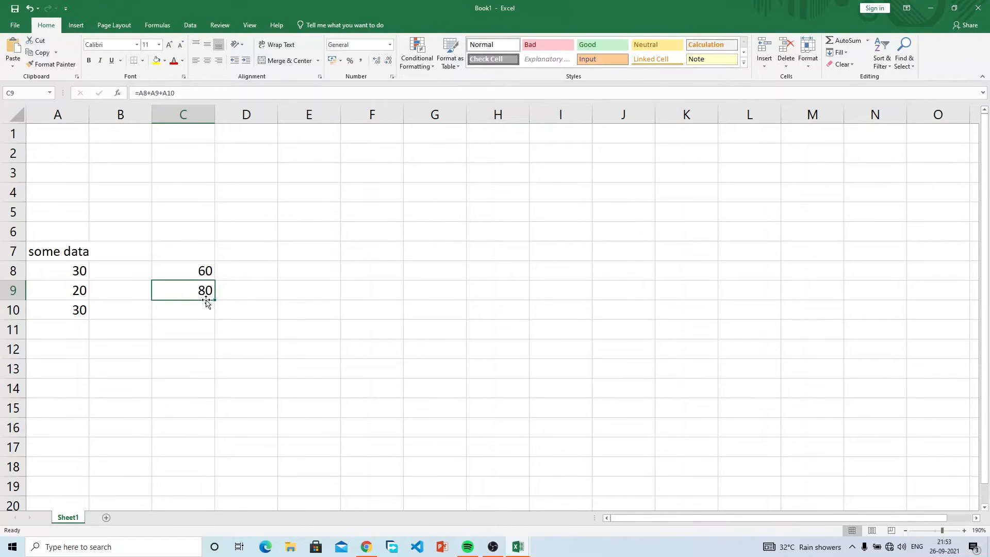
# Step: Edit C8's formula to =30+20+30 so it also shows 80
pyautogui.click(206, 269)
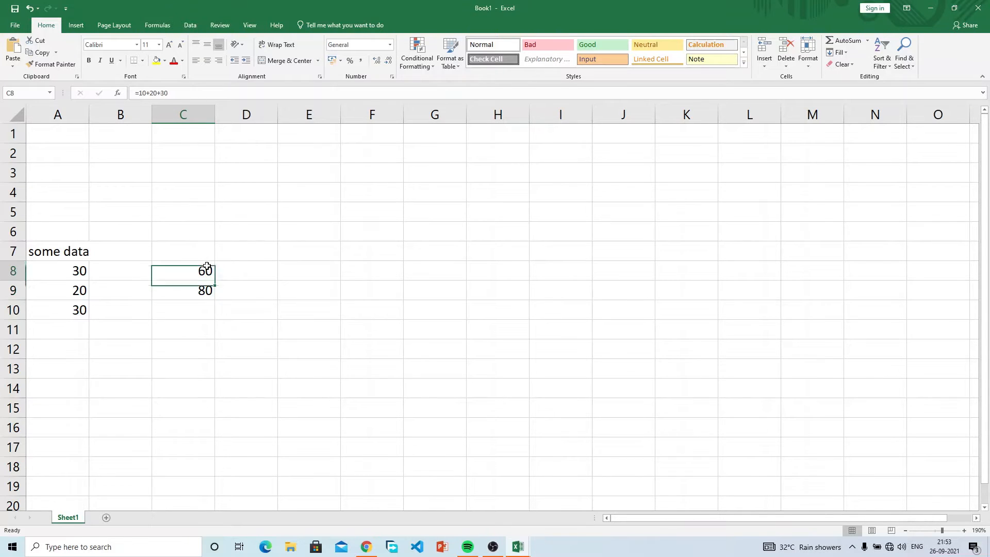
pyautogui.click(147, 93)
pyautogui.press('BackSpace')
pyautogui.press('BackSpace')
pyautogui.write('30')
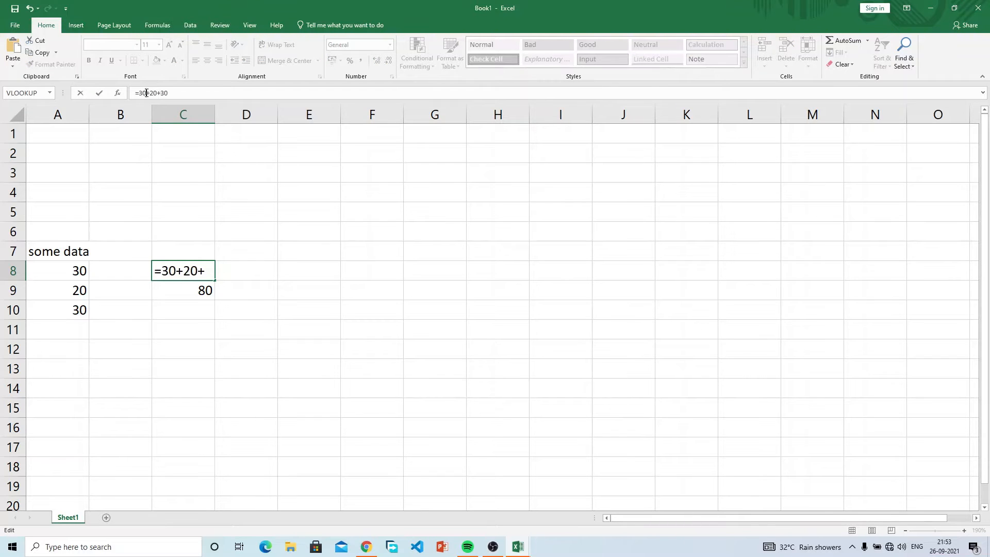
pyautogui.press('Return')
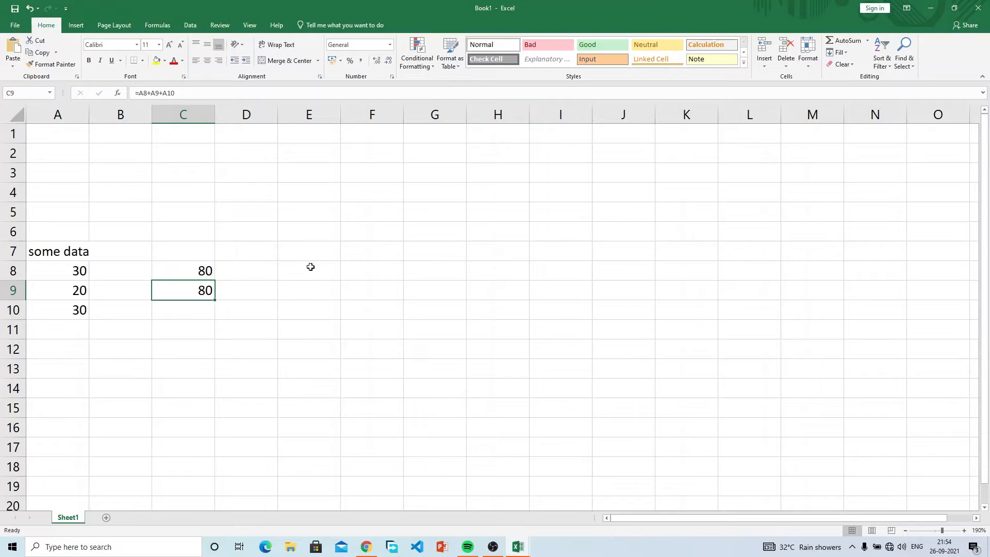
# Step: Enter the formula =A8+A9 in cell E6 by clicking the cells
pyautogui.click(312, 230)
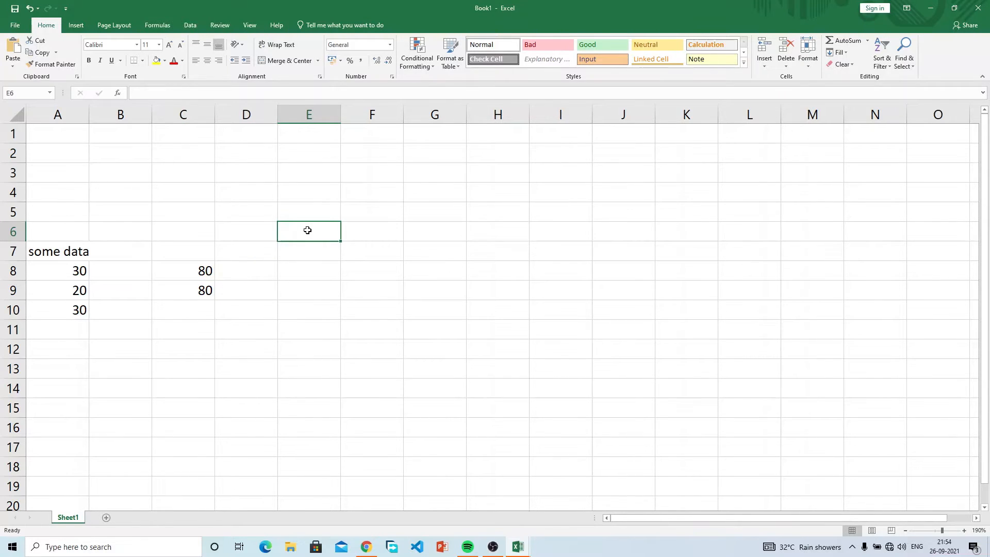
pyautogui.doubleClick(308, 231)
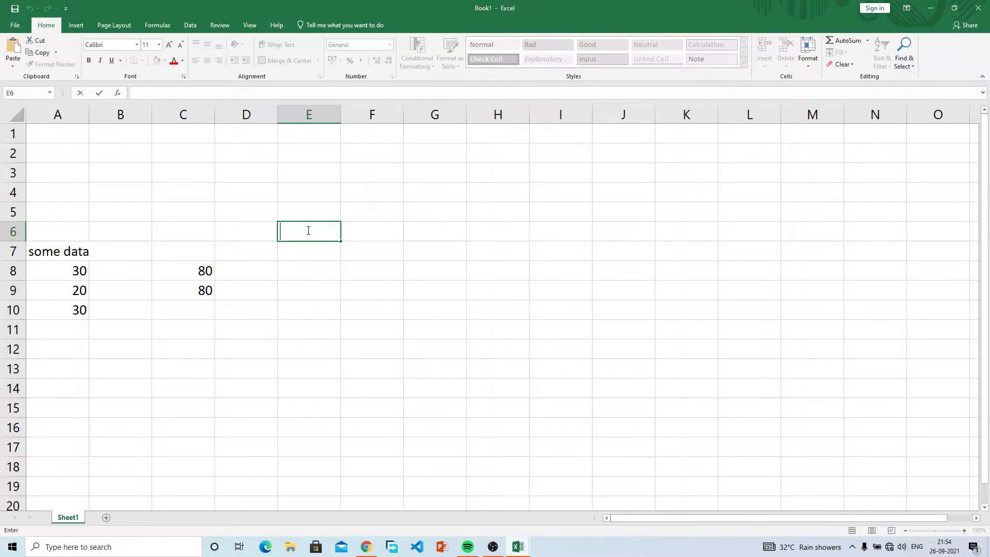
pyautogui.write('=')
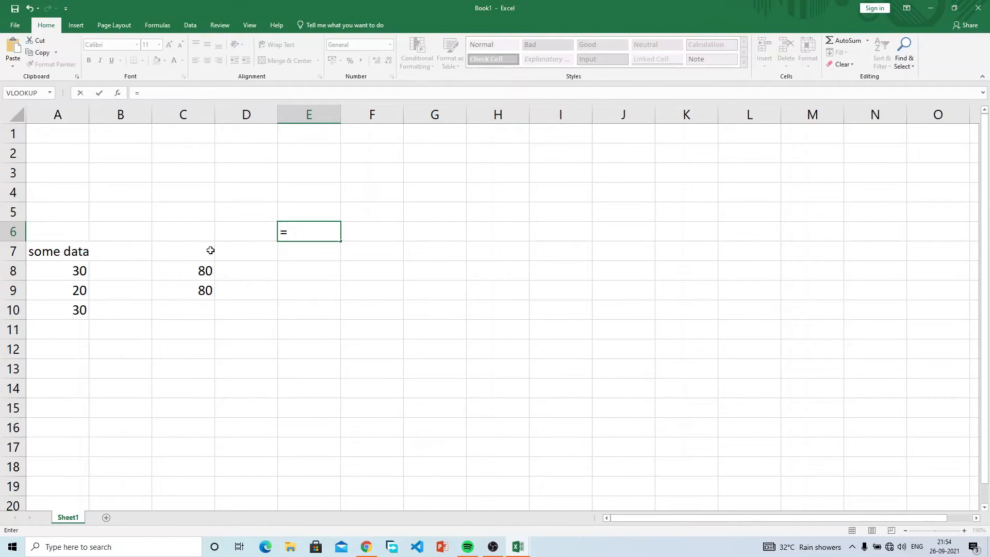
pyautogui.click(75, 273)
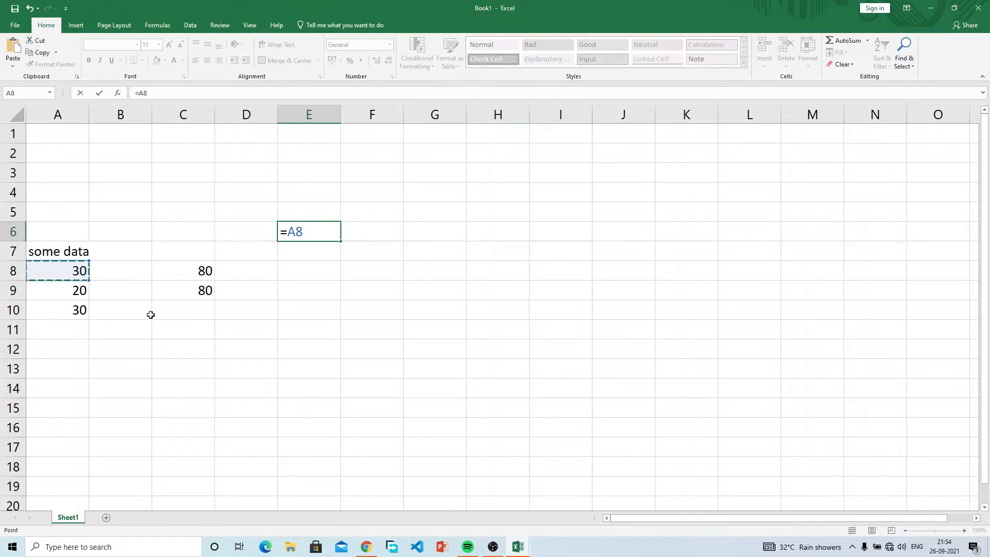
pyautogui.write('+')
pyautogui.click(74, 291)
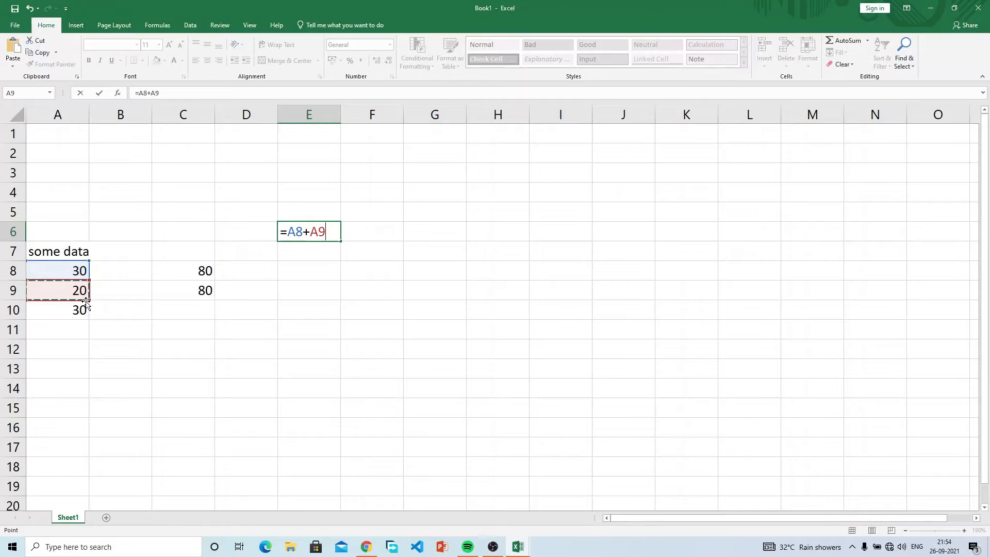
pyautogui.press('Return')
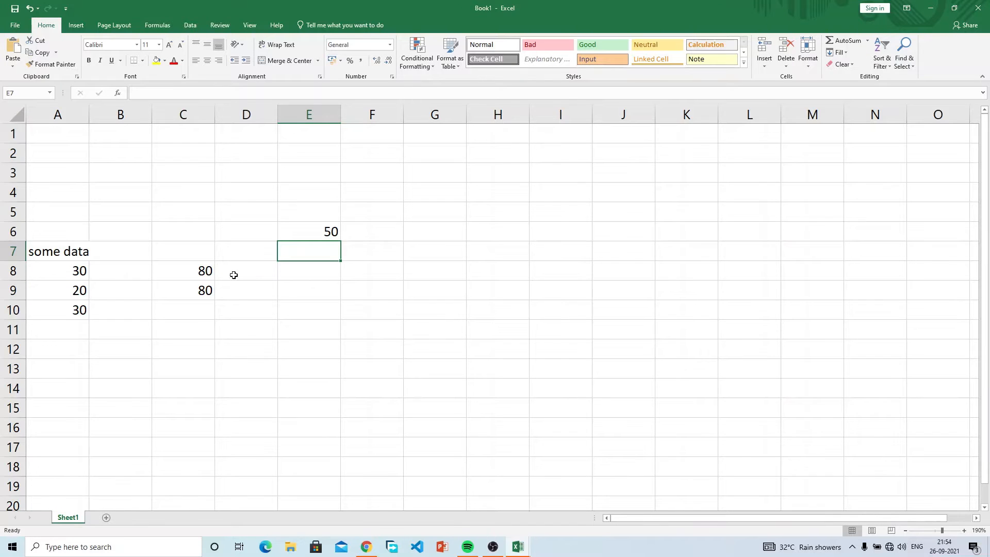
pyautogui.click(300, 233)
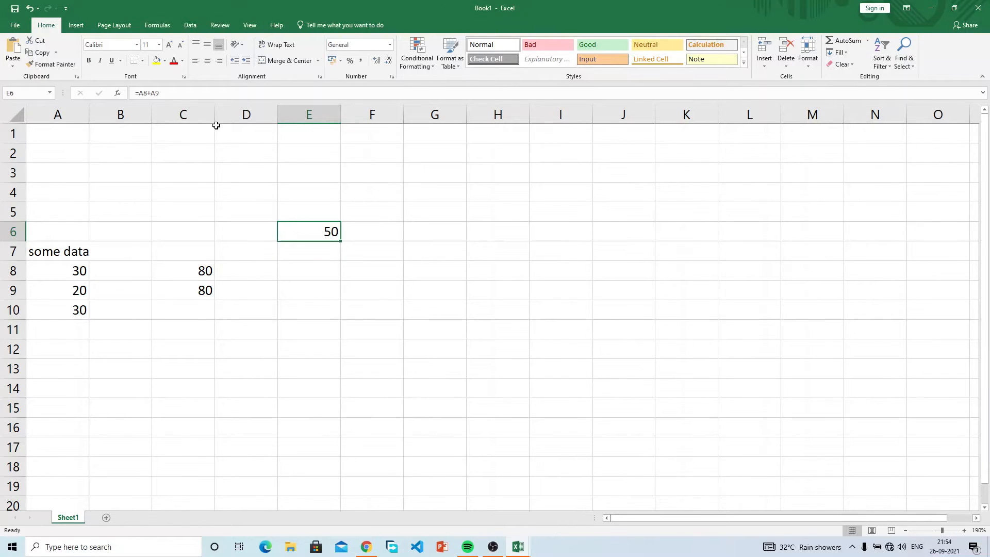
# Step: Clear E6's formula in the formula bar and rebuild =A8+A9
pyautogui.click(167, 92)
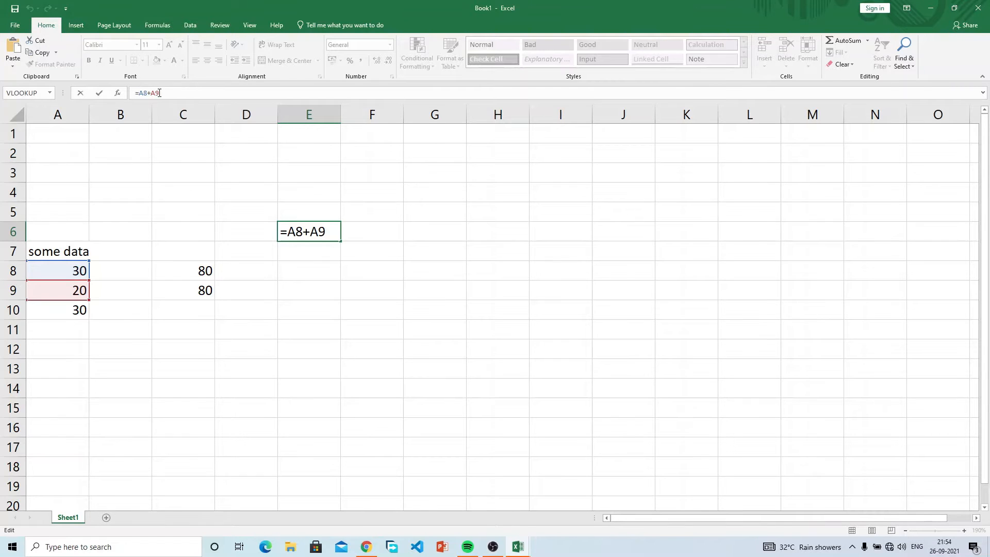
pyautogui.press('BackSpace')
pyautogui.press('BackSpace')
pyautogui.press('BackSpace')
pyautogui.press('BackSpace')
pyautogui.press('BackSpace')
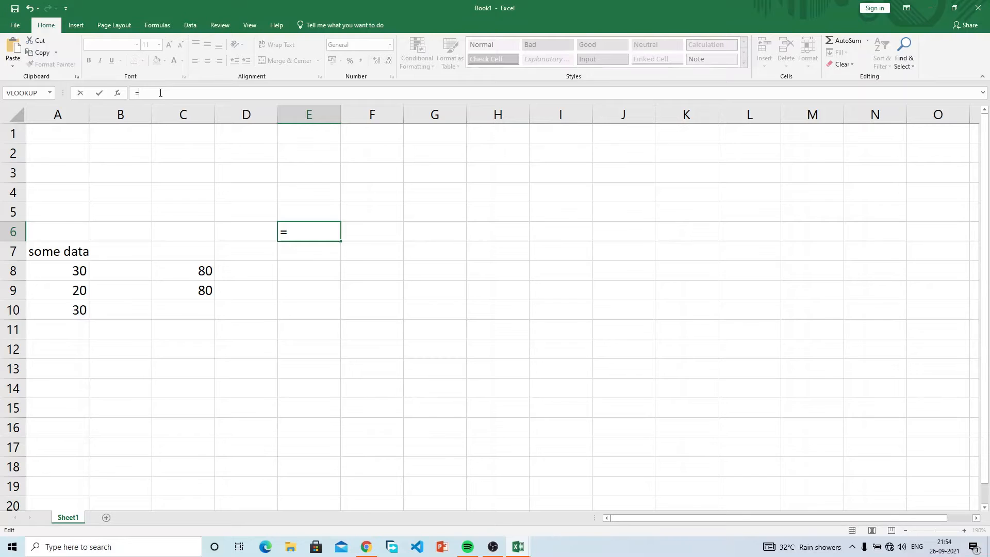
pyautogui.press('BackSpace')
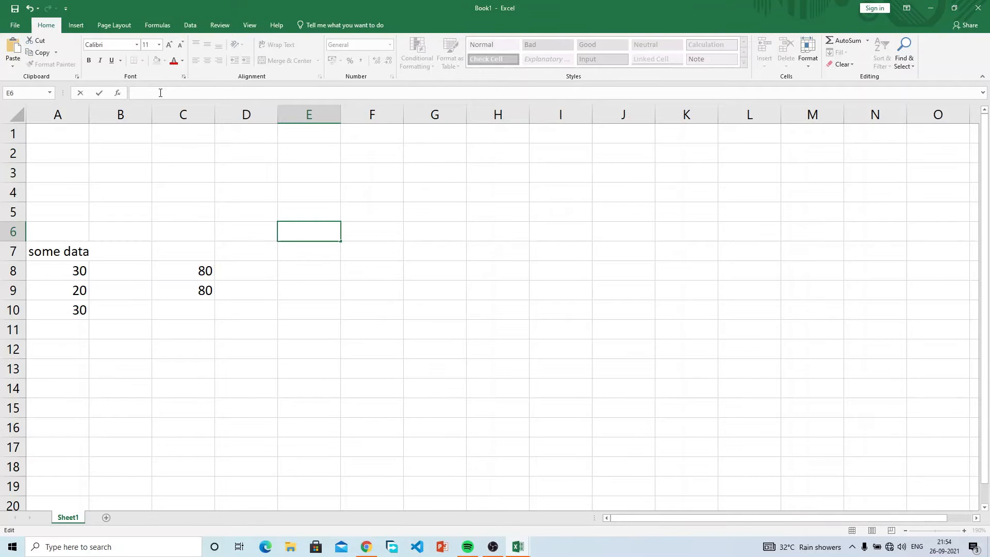
pyautogui.write('=')
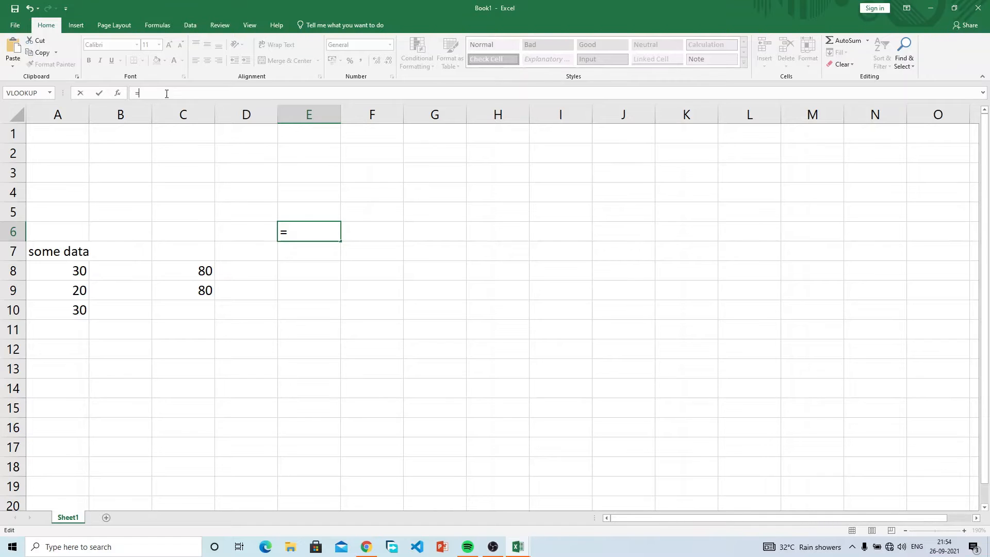
pyautogui.click(175, 96)
pyautogui.click(65, 278)
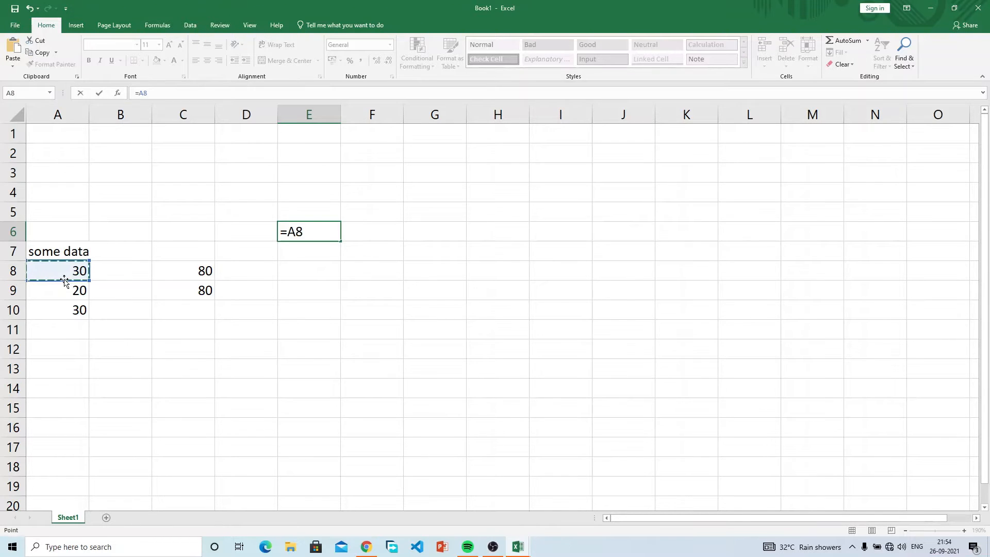
pyautogui.write('+')
pyautogui.click(65, 289)
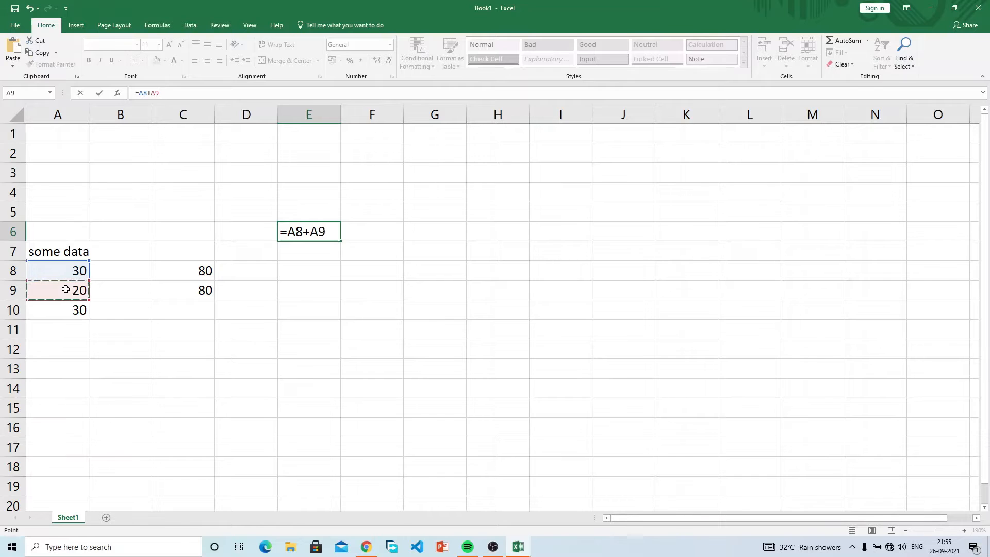
# Step: Revise E6's formula to =A9+A10 so it shows 50
pyautogui.click(149, 92)
pyautogui.press('BackSpace')
pyautogui.press('BackSpace')
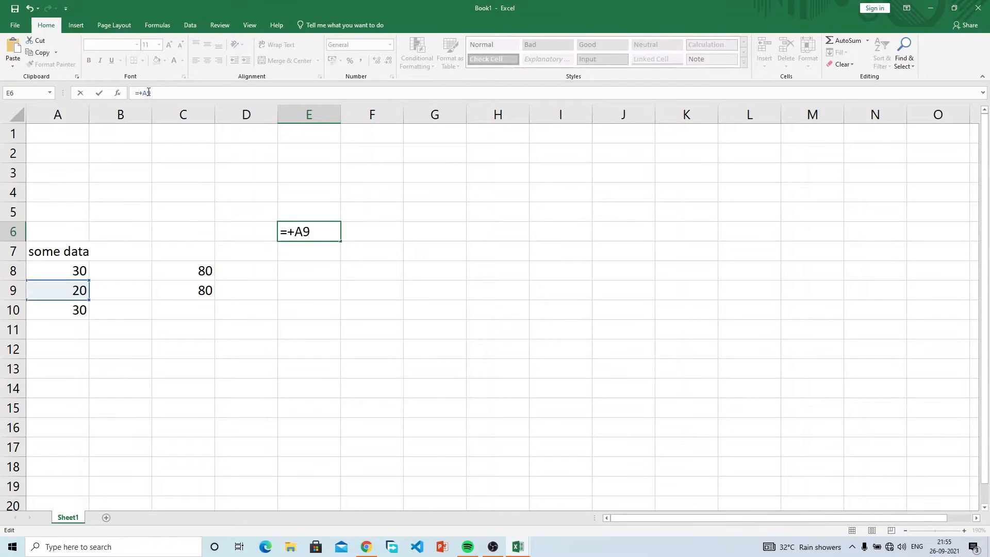
pyautogui.press('Delete')
pyautogui.write('+')
pyautogui.click(55, 310)
pyautogui.press('Return')
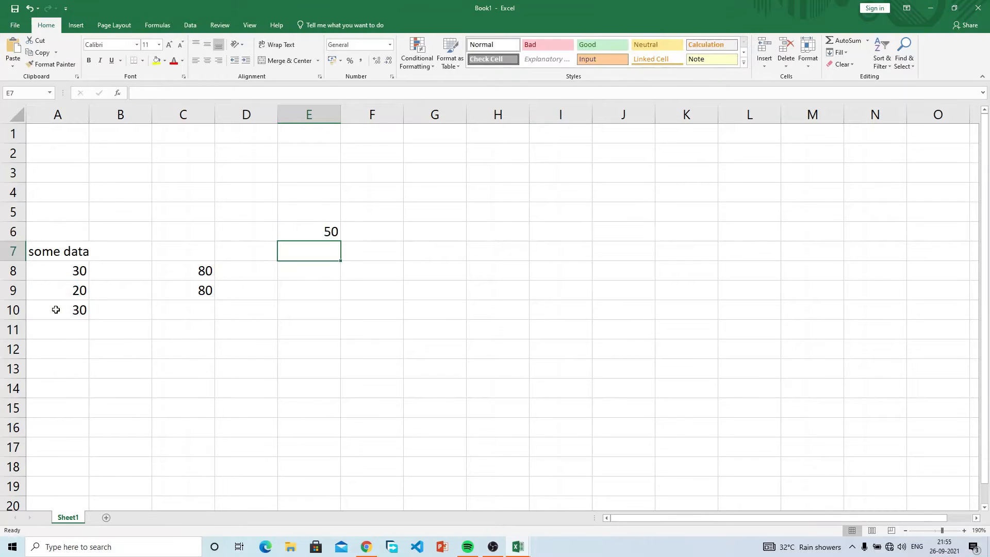
pyautogui.press('Up')
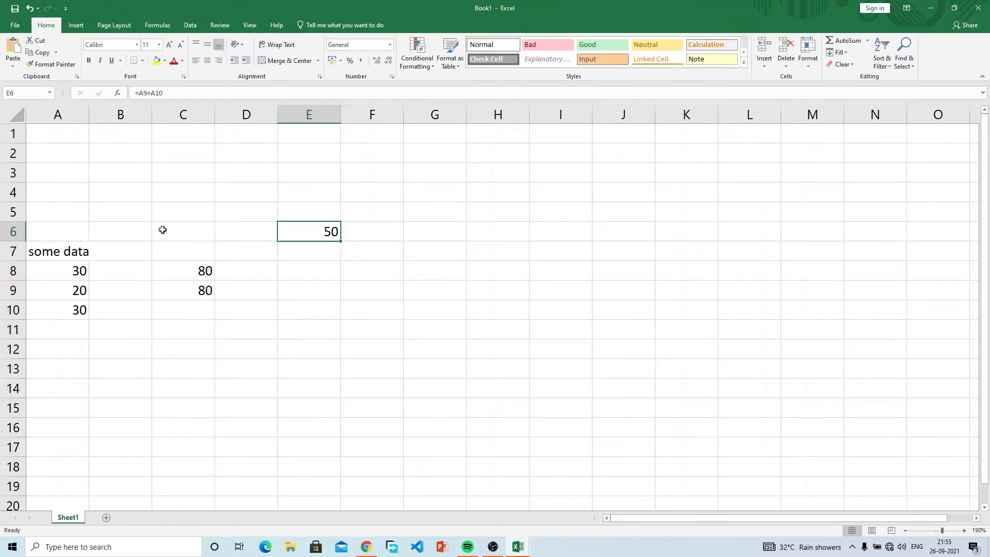
pyautogui.click(113, 173)
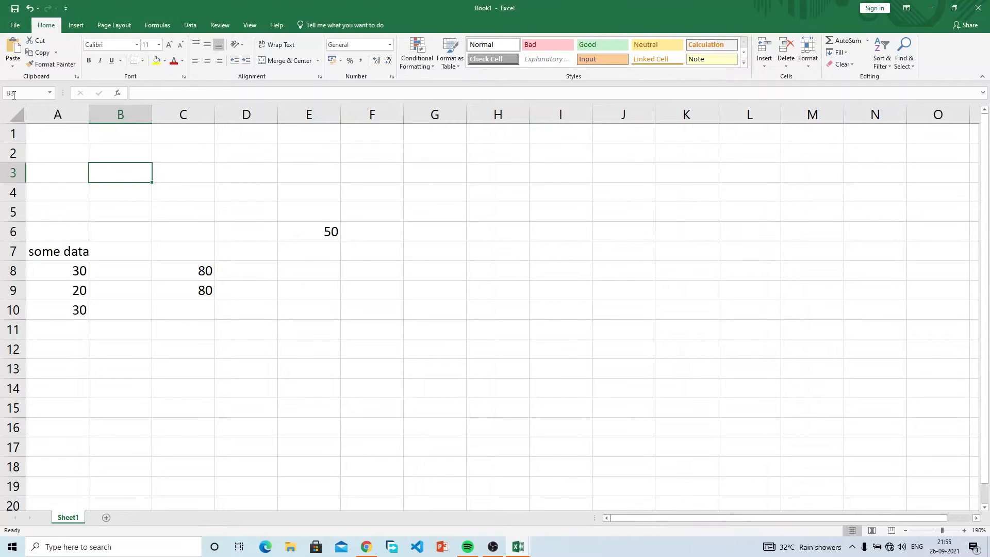
pyautogui.moveTo(131, 174); pyautogui.dragTo(243, 226)
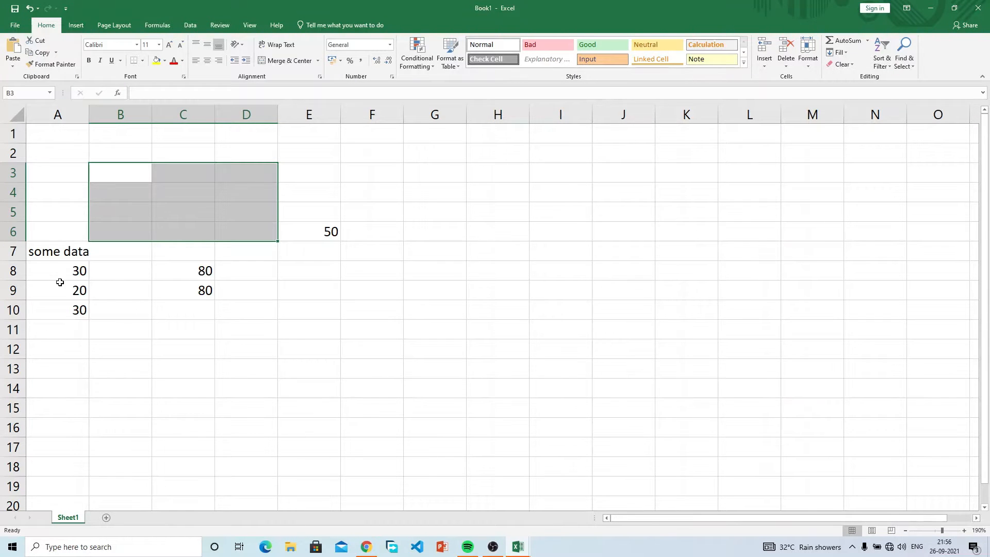
# Step: Enter 50 in F6 and fill it down to F17
pyautogui.click(325, 230)
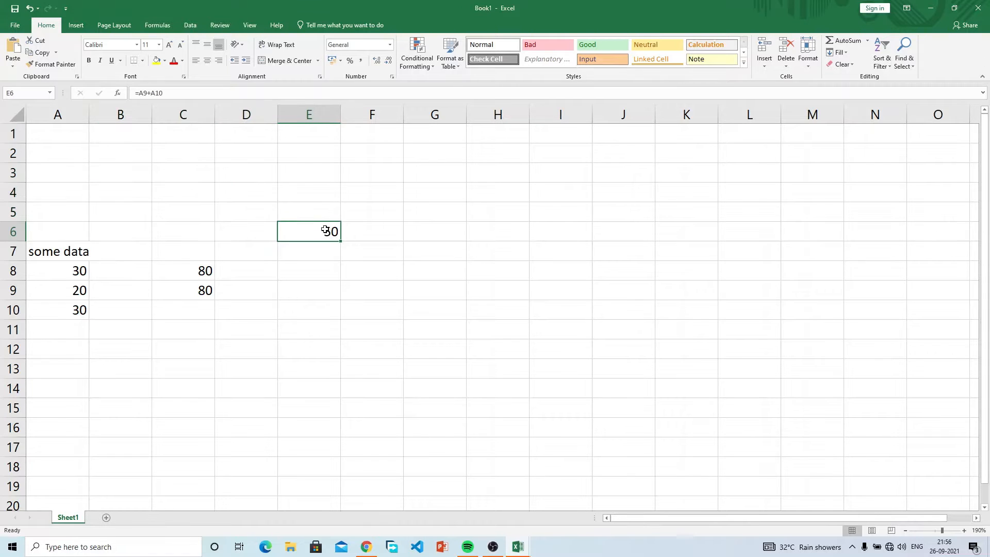
pyautogui.click(392, 228)
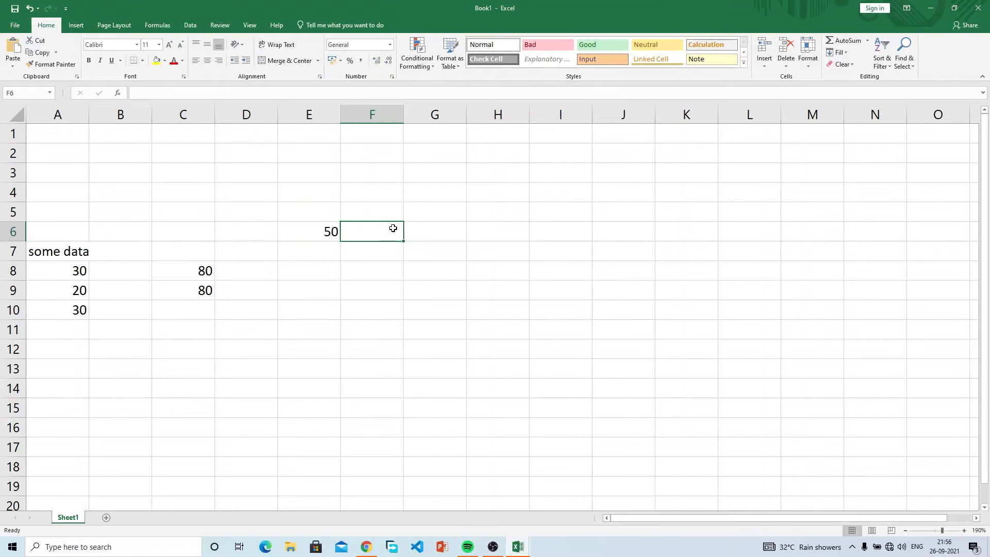
pyautogui.write('50')
pyautogui.press('Return')
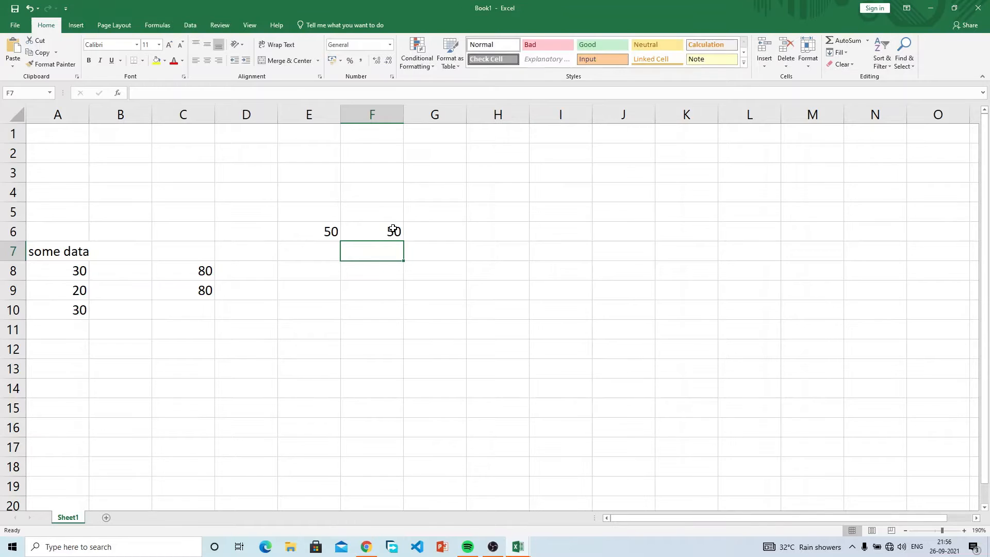
pyautogui.moveTo(393, 230); pyautogui.dragTo(362, 484)
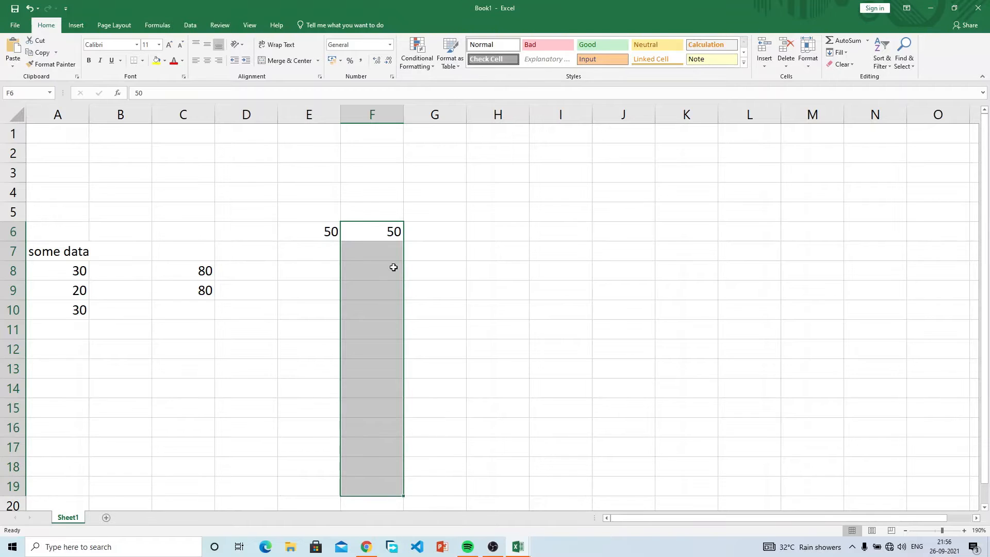
pyautogui.click(391, 233)
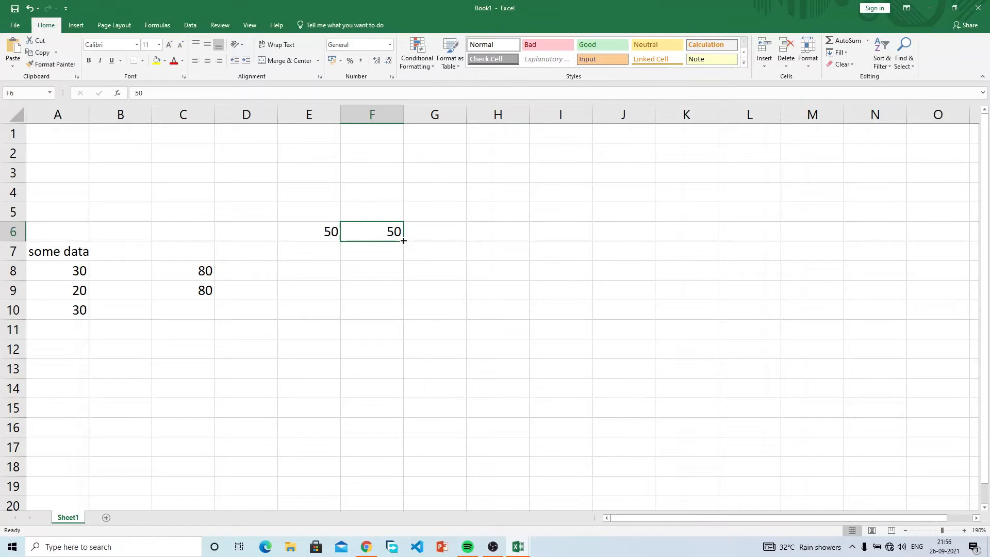
pyautogui.moveTo(404, 241); pyautogui.dragTo(403, 241)
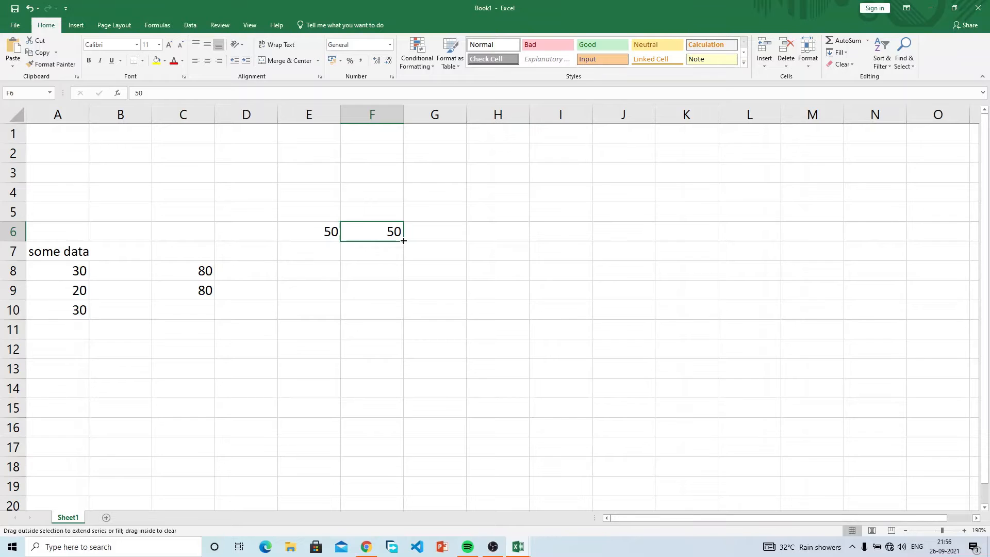
pyautogui.moveTo(403, 241); pyautogui.dragTo(387, 458)
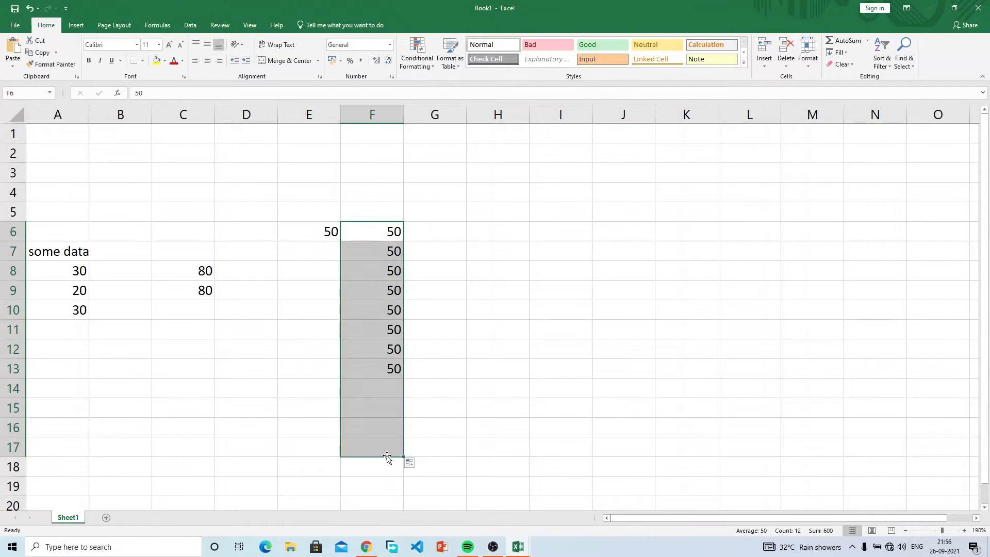
# Step: Try changing F6 to 1, undo it, then select F6 through F11
pyautogui.click(387, 237)
pyautogui.write('1')
pyautogui.press('Return')
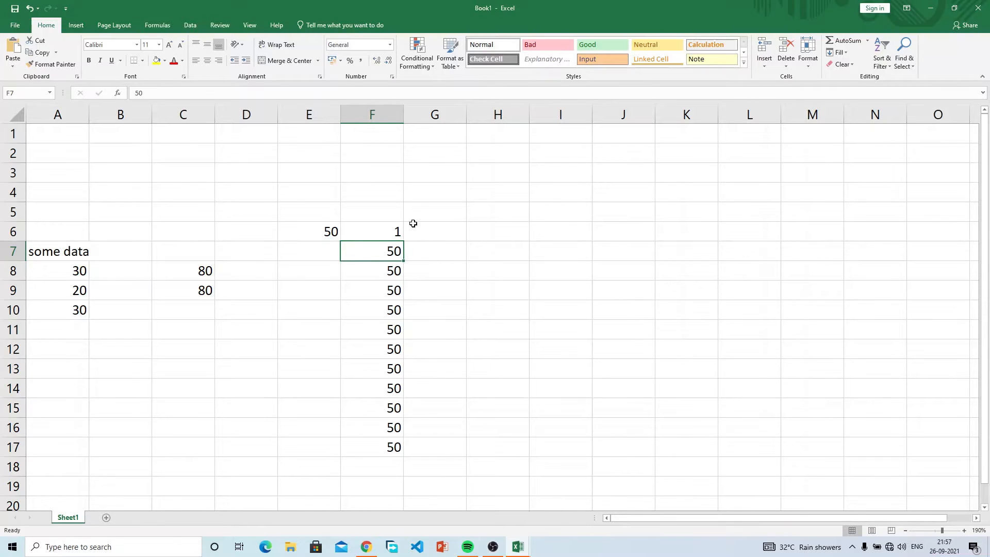
pyautogui.hotkey('ctrl', 'z')
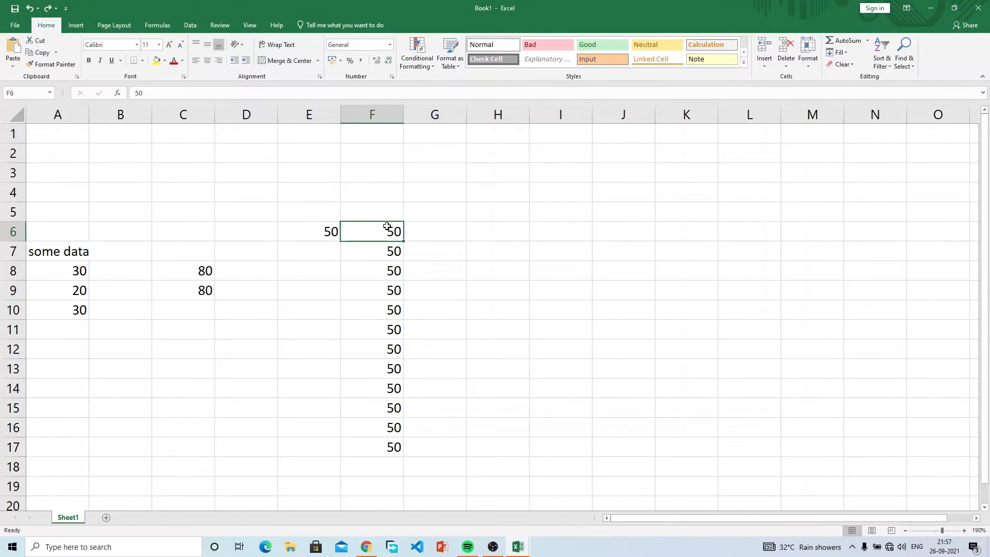
pyautogui.moveTo(387, 227); pyautogui.dragTo(385, 335)
# Step: Enter 1 and 2 in G6:G7 and extend the series to 12 in G17
pyautogui.click(448, 232)
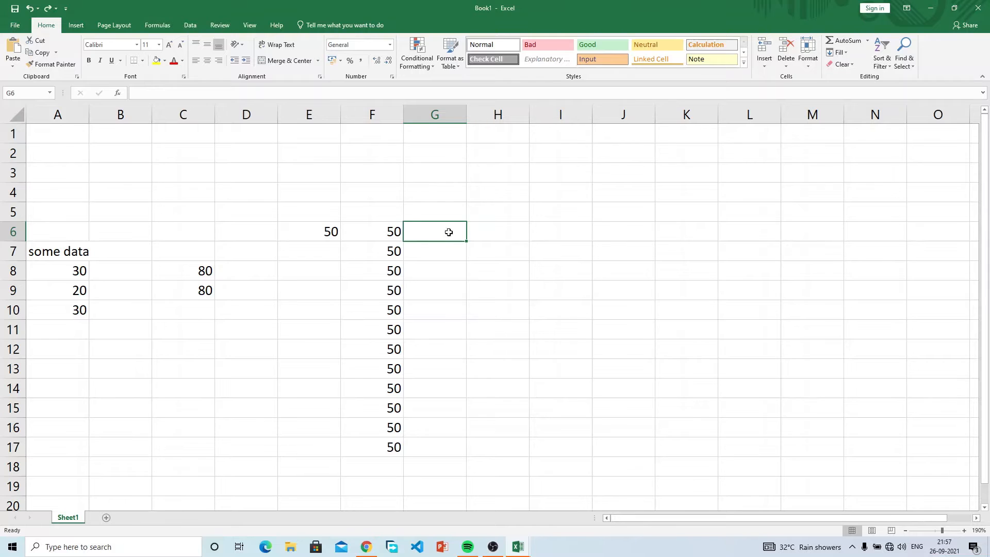
pyautogui.write('1')
pyautogui.press('Return')
pyautogui.write('2')
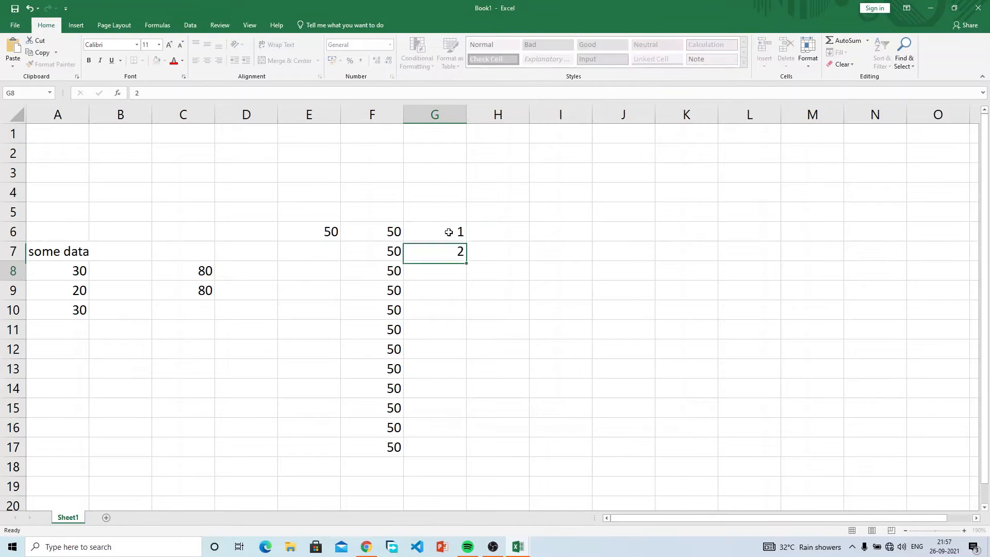
pyautogui.press('Return')
pyautogui.moveTo(449, 232); pyautogui.dragTo(462, 456)
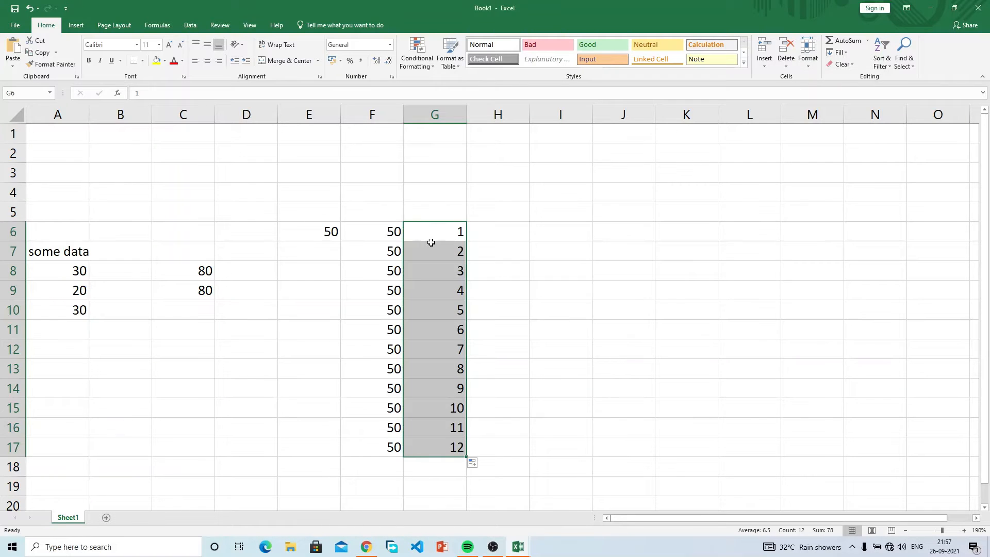
# Step: Reselect E6 and bring up the Formulas tab
pyautogui.click(490, 214)
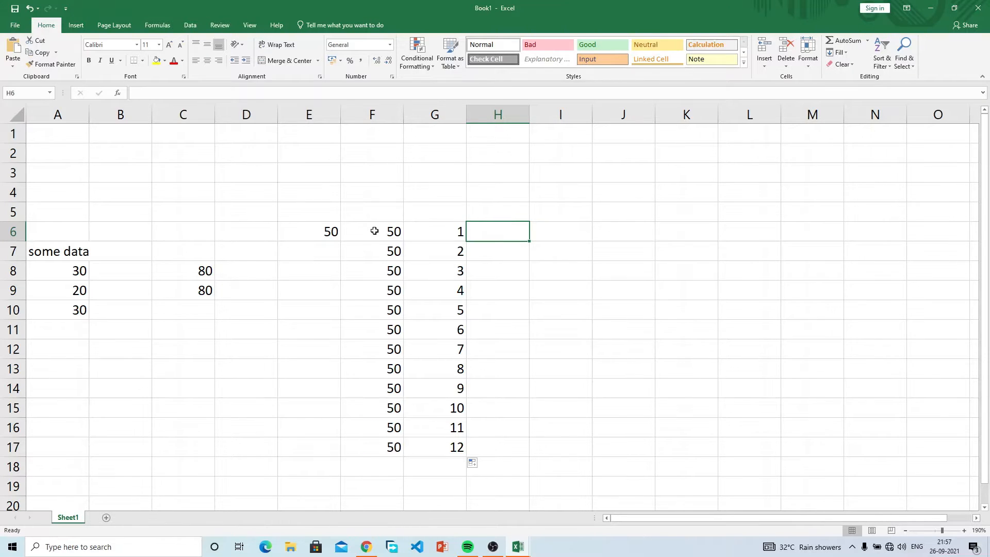
pyautogui.click(351, 230)
pyautogui.click(316, 224)
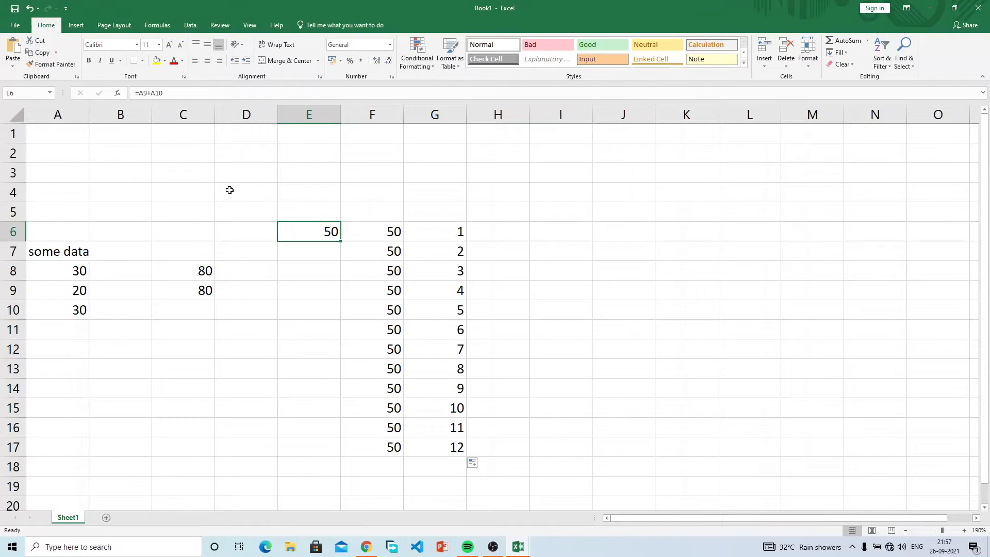
pyautogui.click(161, 29)
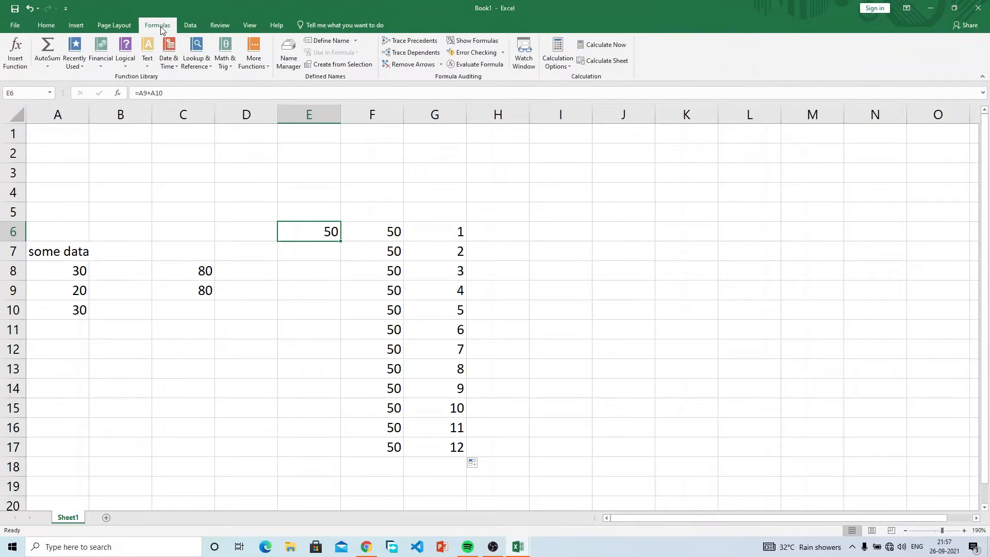
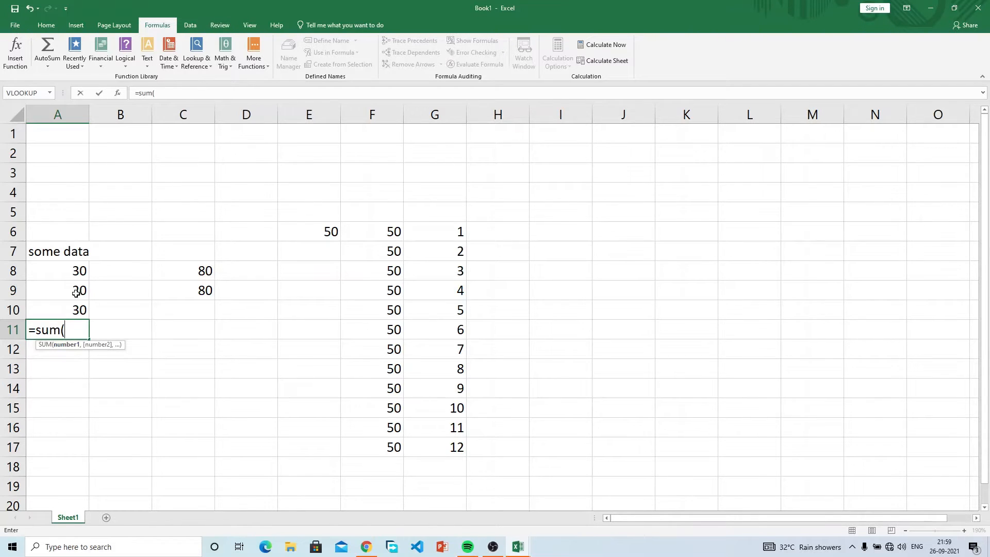
# Step: Complete =SUM(A8:A10) in A11 so the total reads 80
pyautogui.moveTo(73, 271); pyautogui.dragTo(74, 303)
pyautogui.write(')')
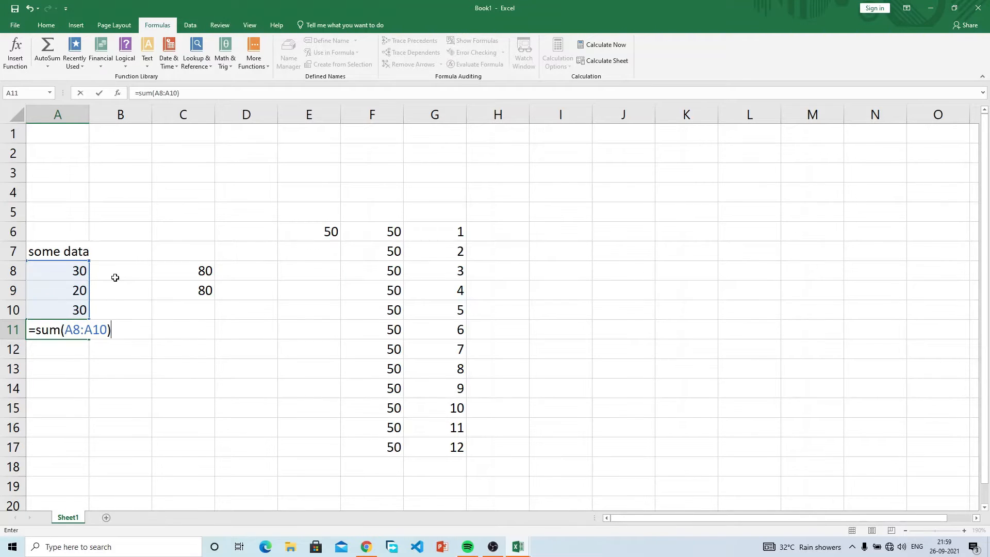
pyautogui.press('Return')
pyautogui.click(75, 329)
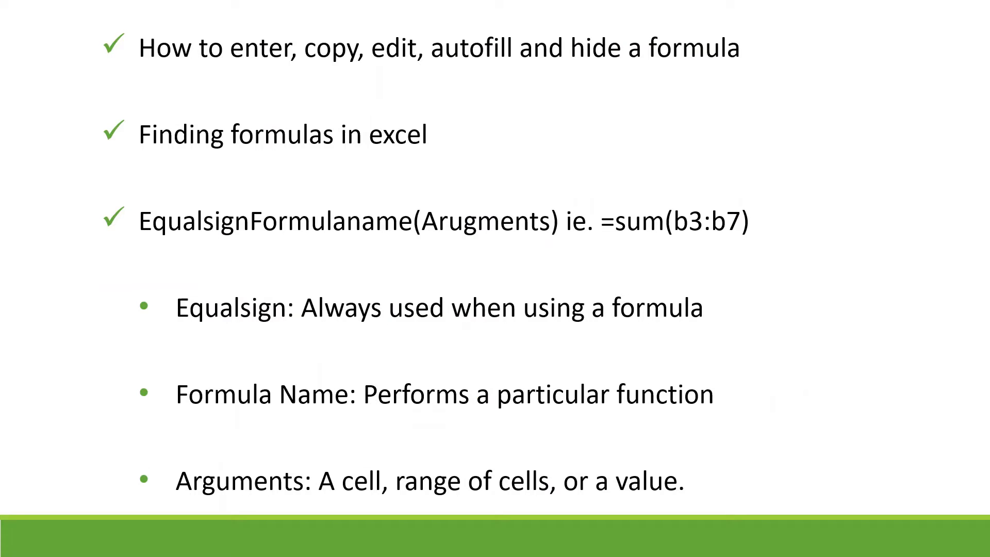
# Step: Advance to the Basic Excel Formulas slide, then return to the Excel workbook
pyautogui.press('Right')
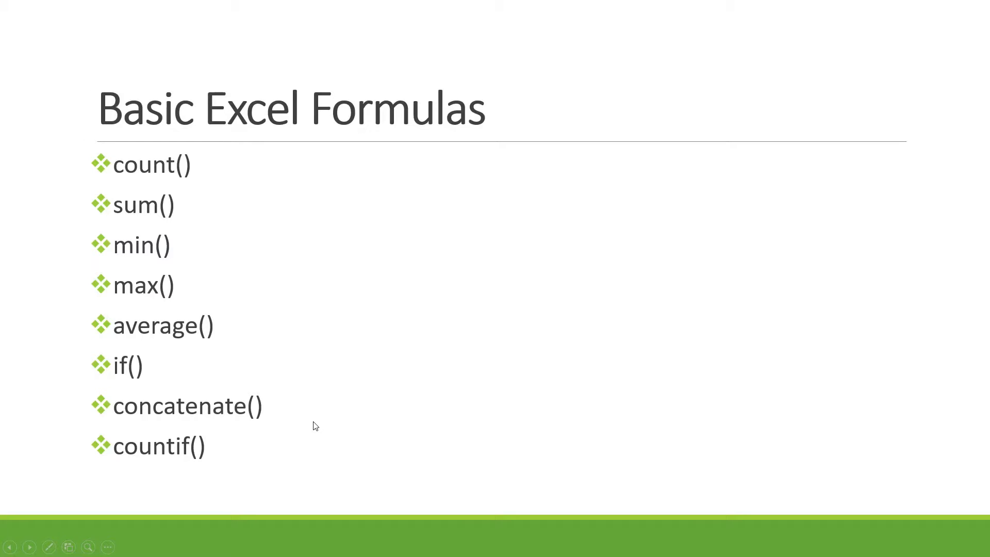
pyautogui.hotkey('alt', 'Tab')
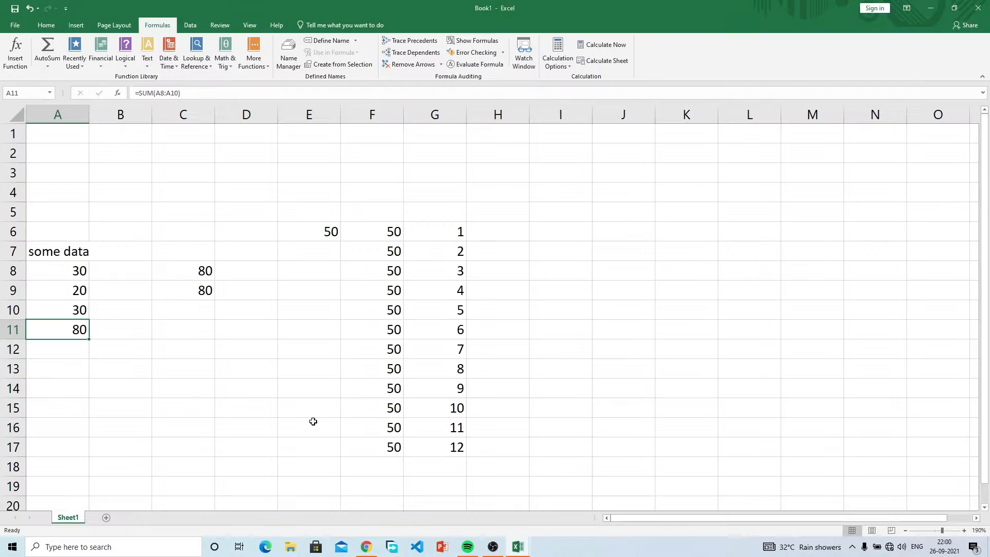
# Step: Enter =COUNT(A8:A11) in cell A12
pyautogui.click(75, 351)
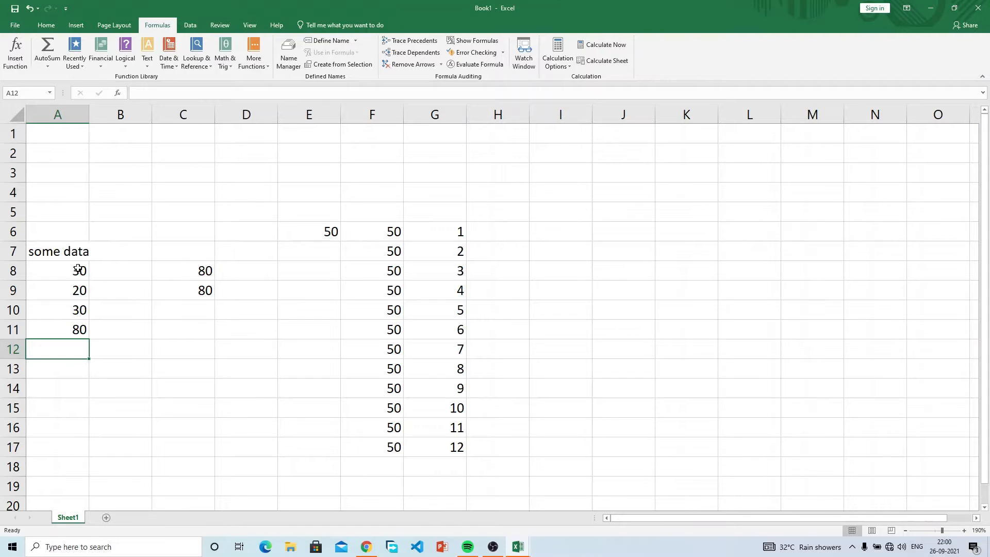
pyautogui.moveTo(77, 268); pyautogui.dragTo(73, 328)
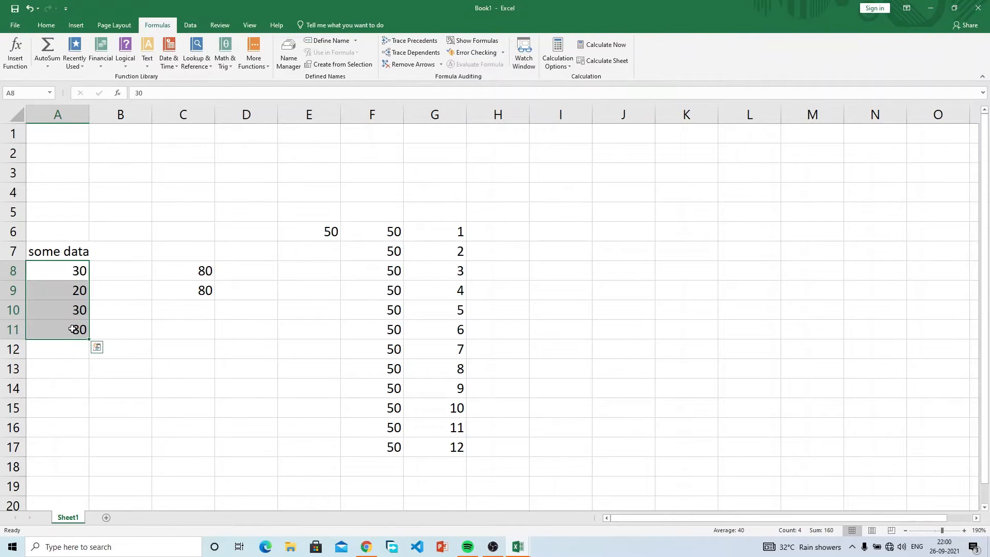
pyautogui.click(72, 351)
pyautogui.write('=coun')
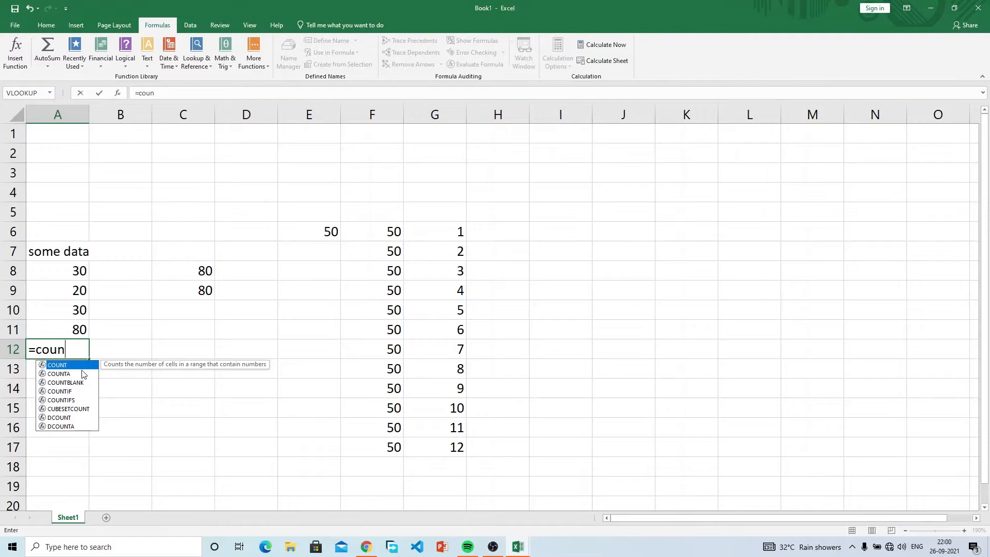
pyautogui.press('Tab')
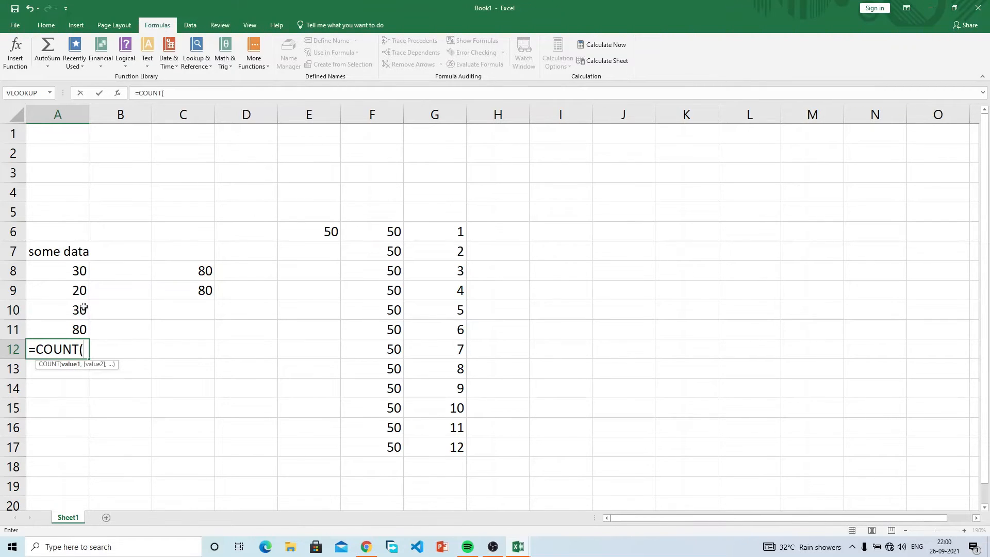
pyautogui.moveTo(78, 271); pyautogui.dragTo(76, 333)
pyautogui.write(')')
pyautogui.press('Return')
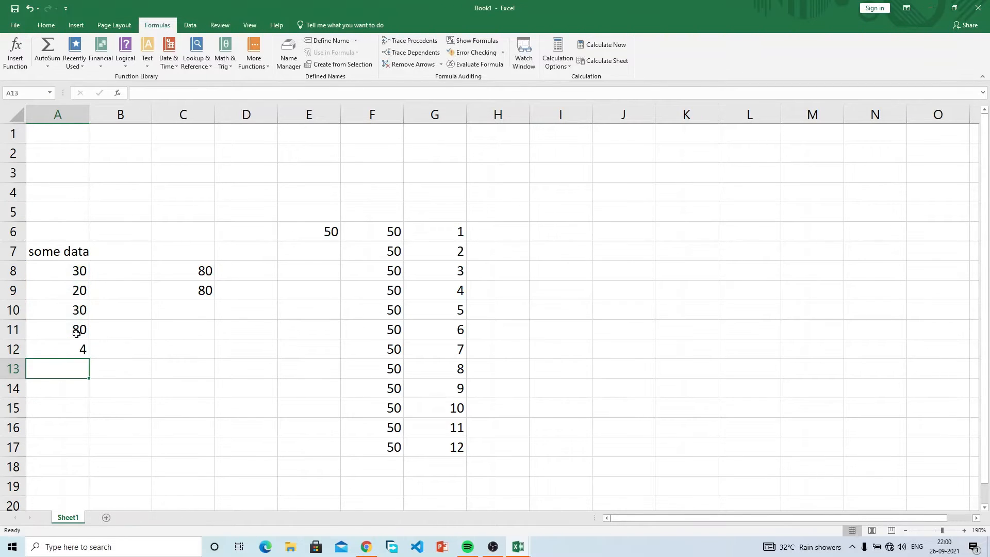
pyautogui.click(75, 350)
pyautogui.moveTo(76, 273); pyautogui.dragTo(76, 328)
pyautogui.click(77, 351)
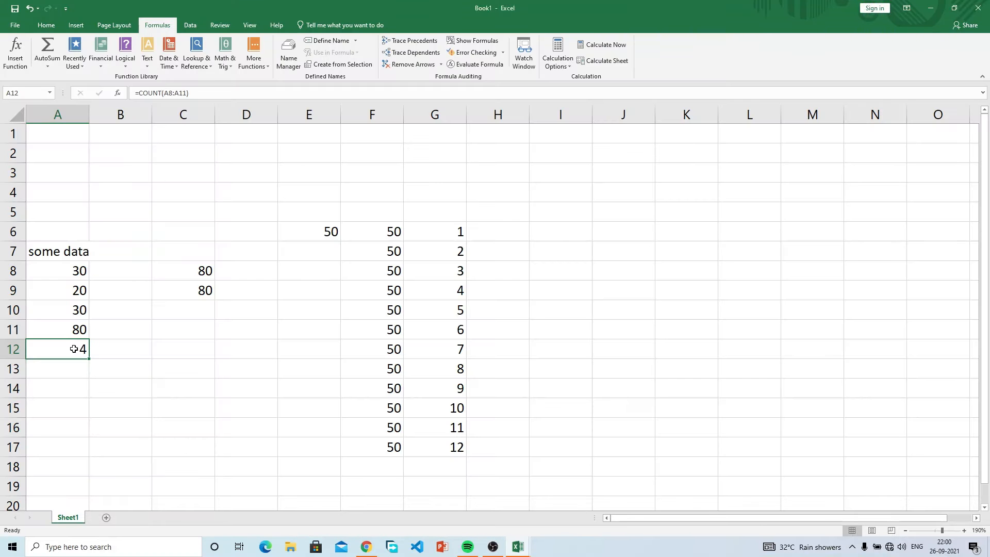
# Step: Overwrite A12 with =MIN(A8:A10), which returns 20
pyautogui.write('=min')
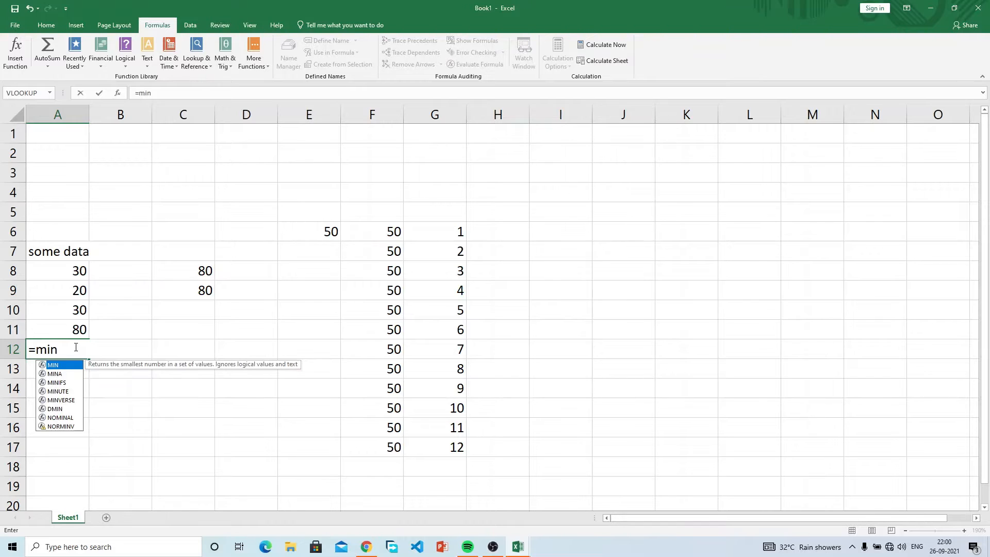
pyautogui.write('(')
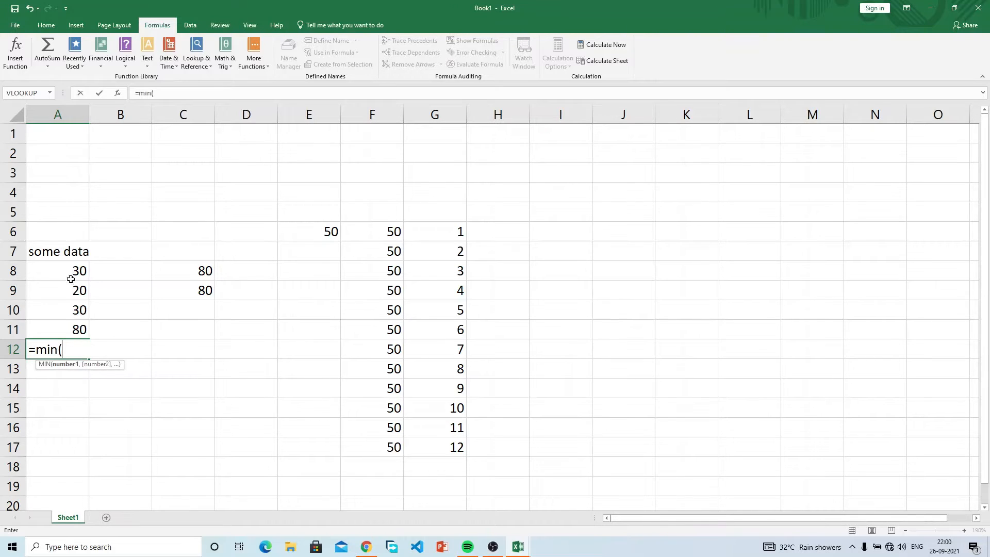
pyautogui.moveTo(72, 268); pyautogui.dragTo(73, 310)
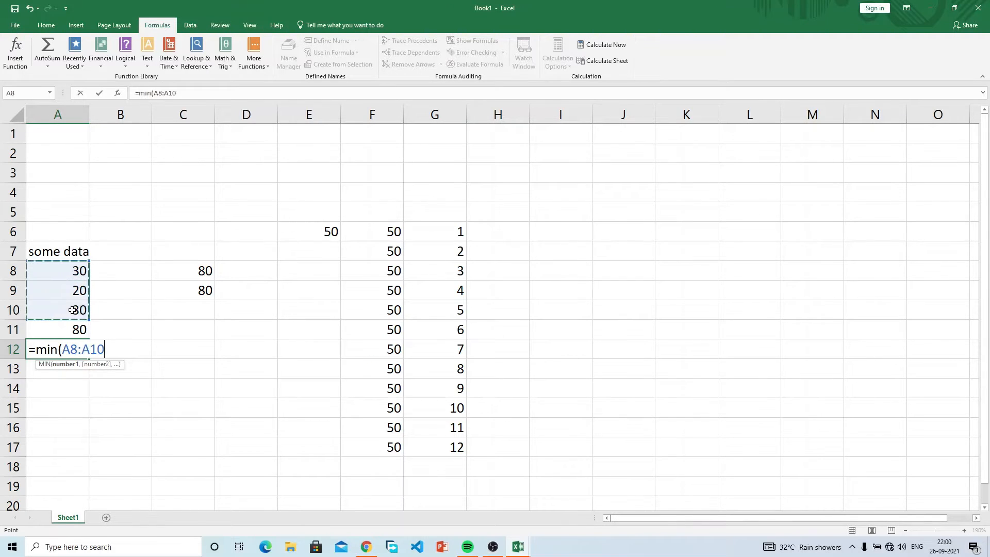
pyautogui.write(')')
pyautogui.press('Return')
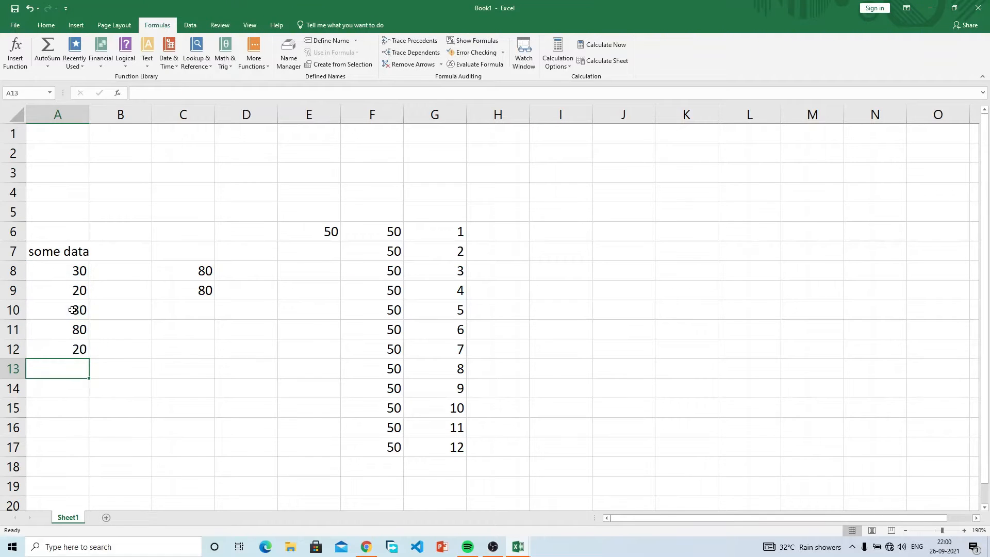
pyautogui.click(74, 350)
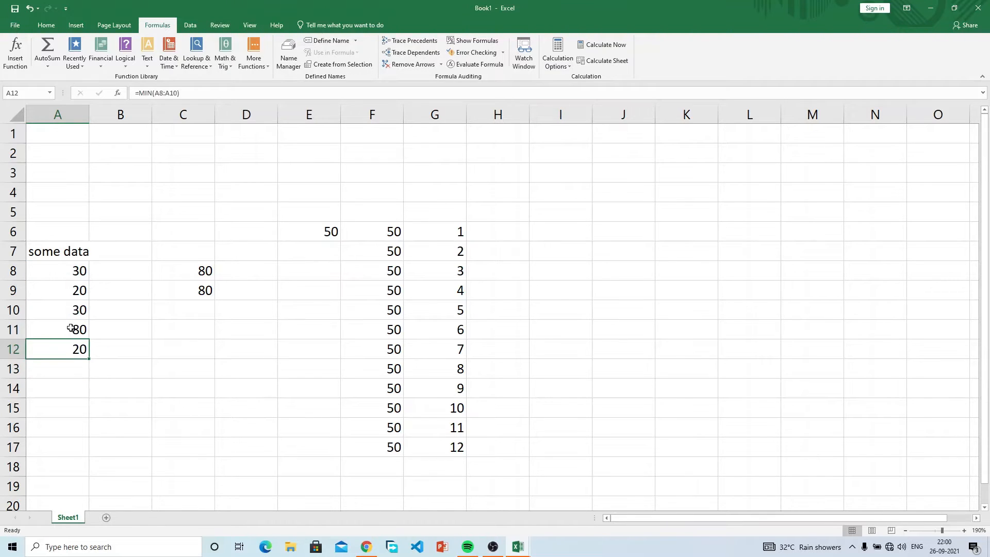
pyautogui.click(60, 114)
# Step: Insert a blank column before the data and label A11:A14 sum, minimum, maximum, average
pyautogui.rightClick(61, 111)
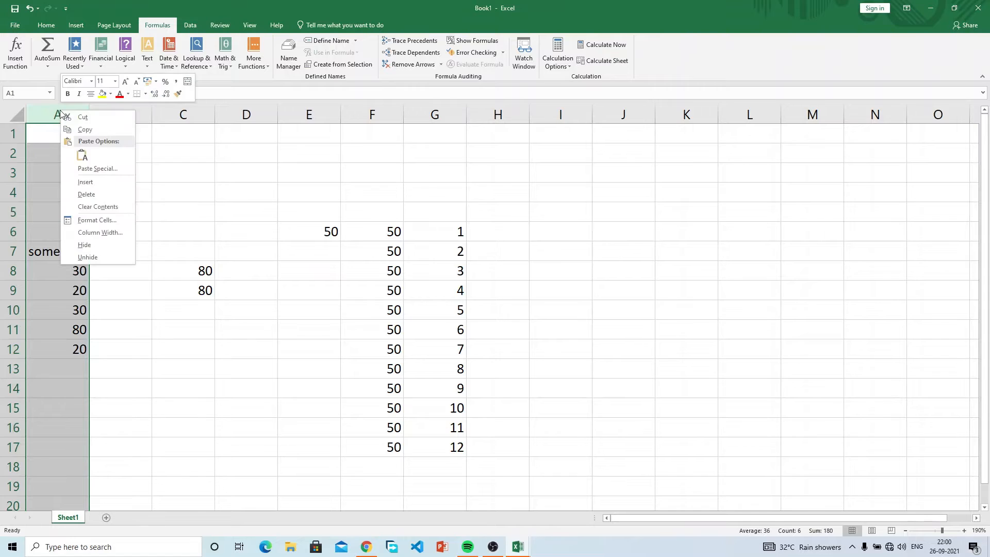
pyautogui.click(86, 182)
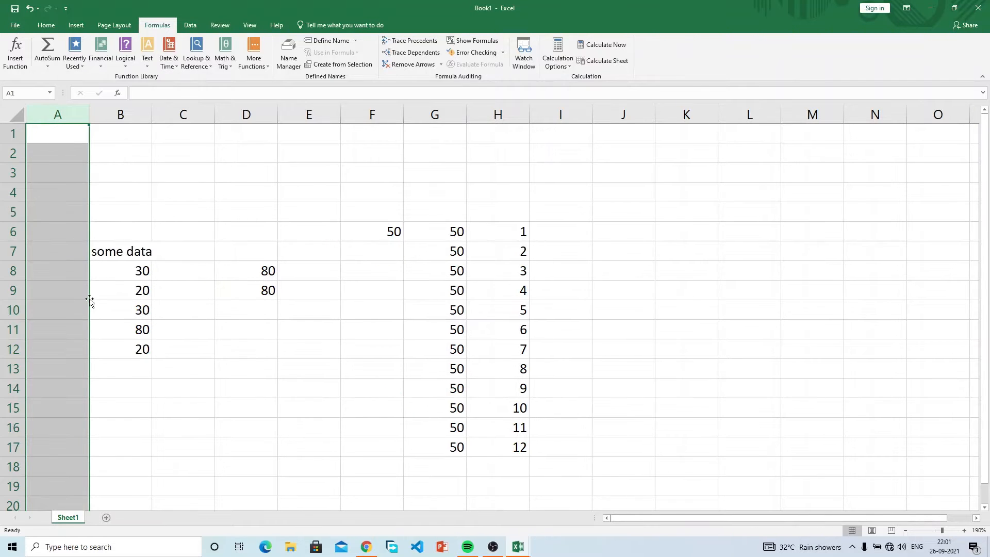
pyautogui.click(66, 324)
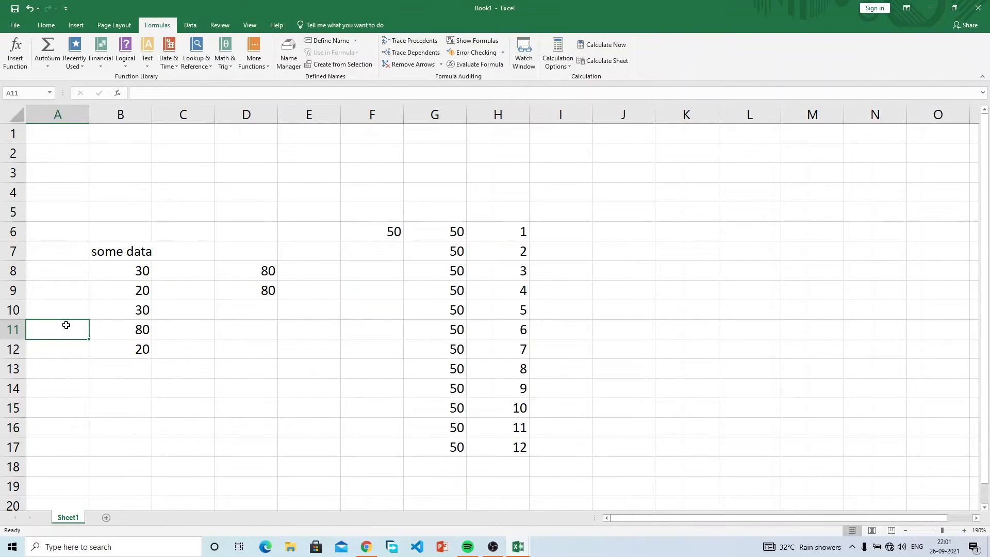
pyautogui.write('sum')
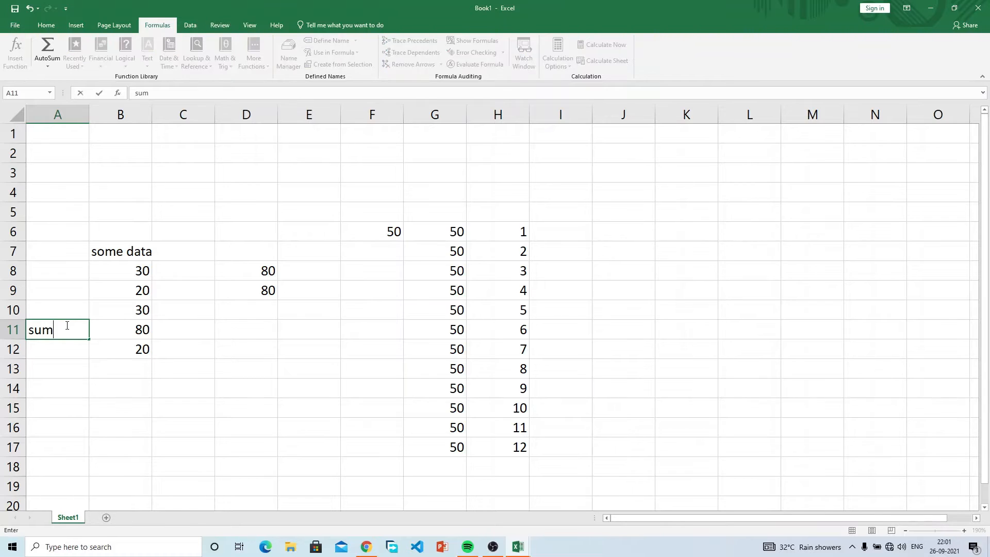
pyautogui.press('Return')
pyautogui.write('min')
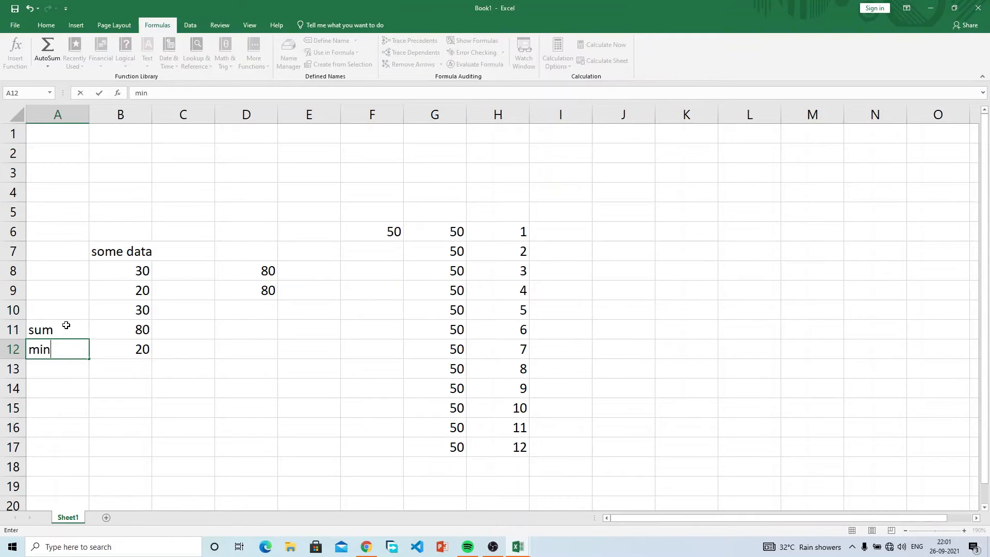
pyautogui.write('imum')
pyautogui.press('Return')
pyautogui.write('maxi')
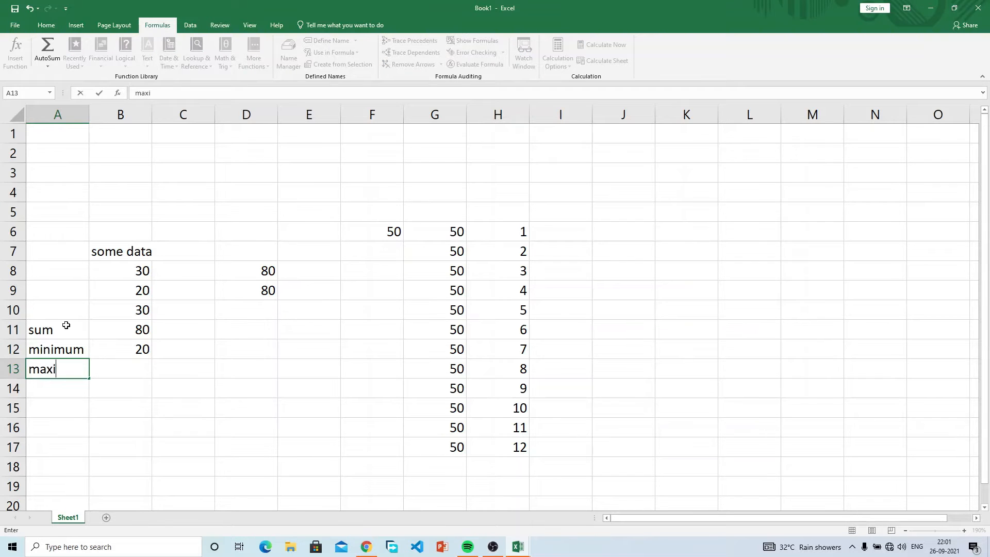
pyautogui.write('mum')
pyautogui.press('Return')
pyautogui.write('a')
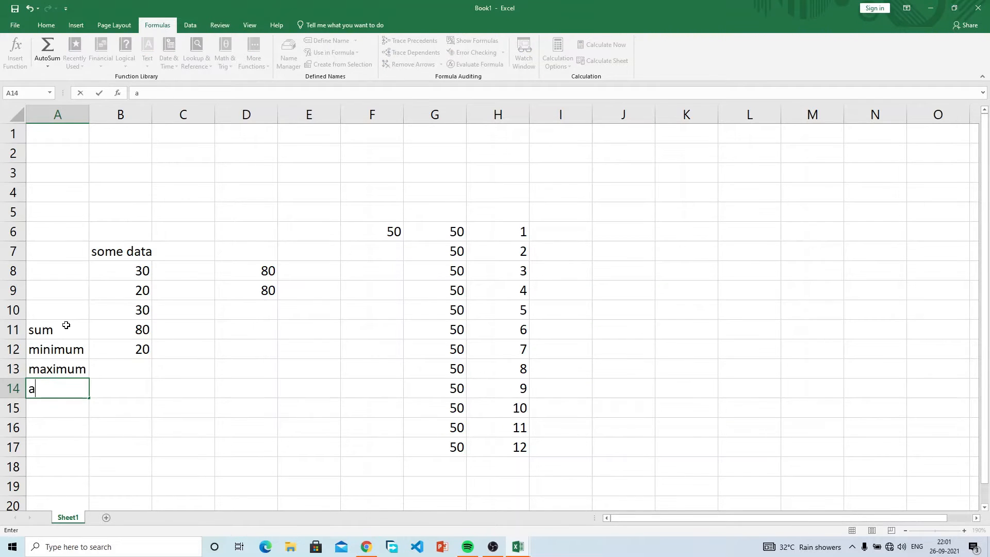
pyautogui.write('verage')
pyautogui.hotkey('ctrl', 'Return')
# Step: Enter =max(B8:B10) in B13
pyautogui.press('Up')
pyautogui.press('Up')
pyautogui.press('Down')
pyautogui.press('Right')
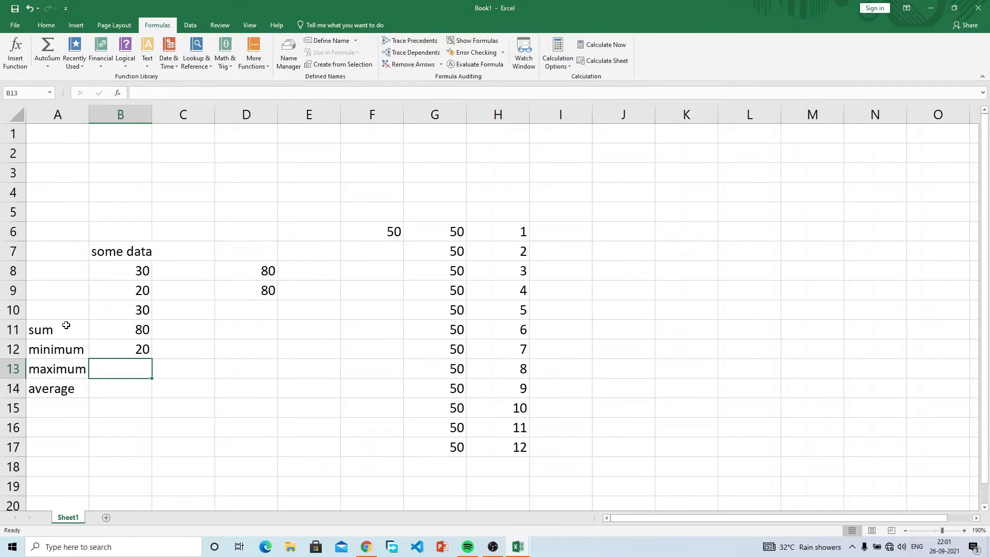
pyautogui.write('=')
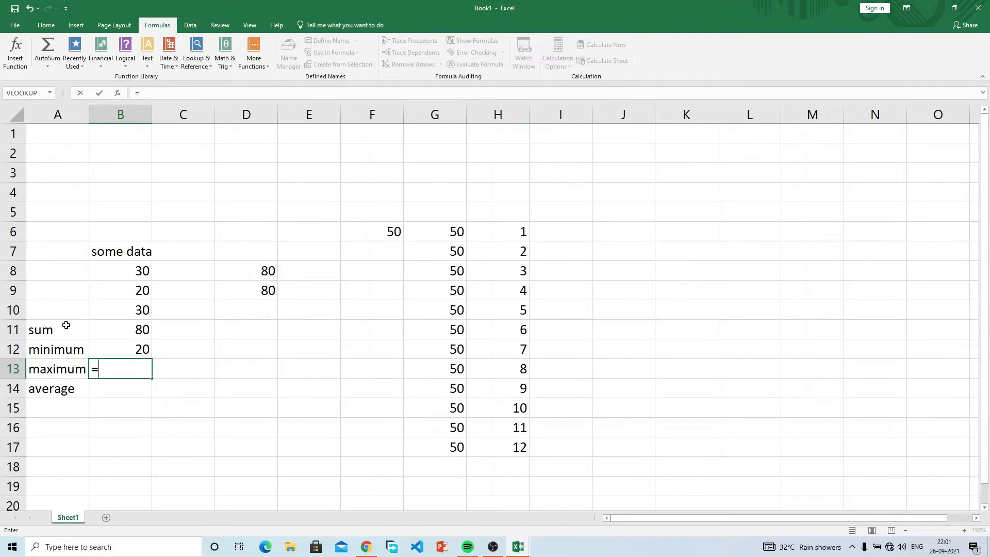
pyautogui.write('max(')
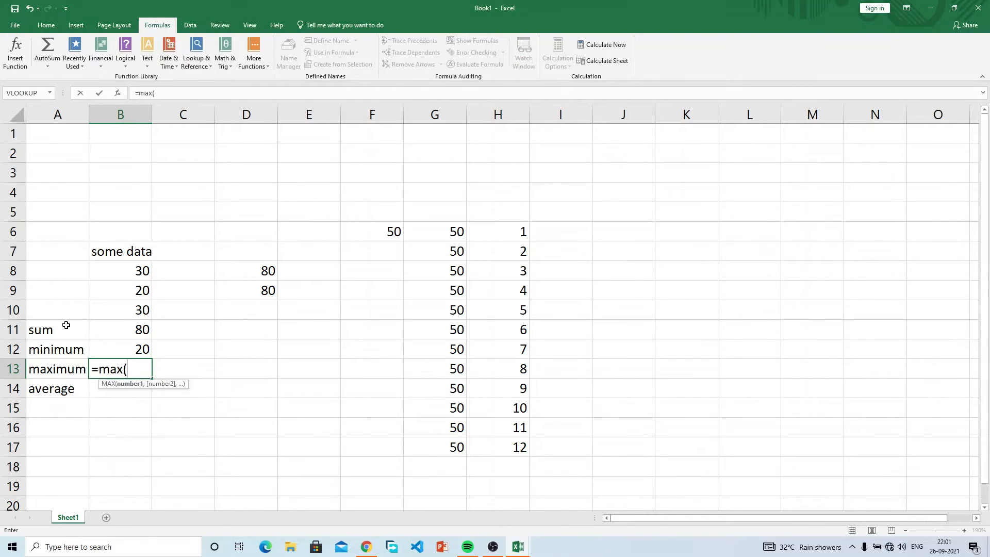
pyautogui.moveTo(136, 273); pyautogui.dragTo(132, 307)
pyautogui.write(')')
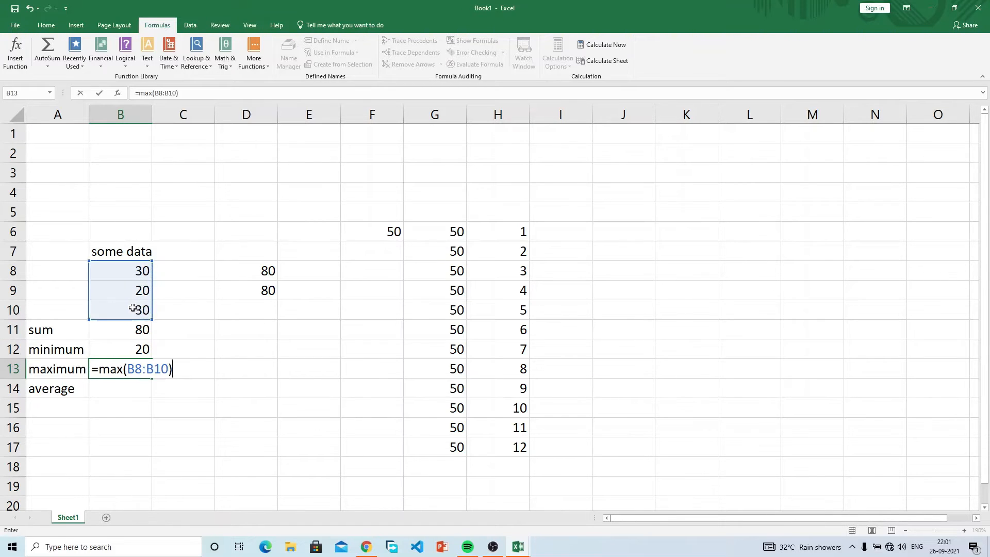
pyautogui.press('Return')
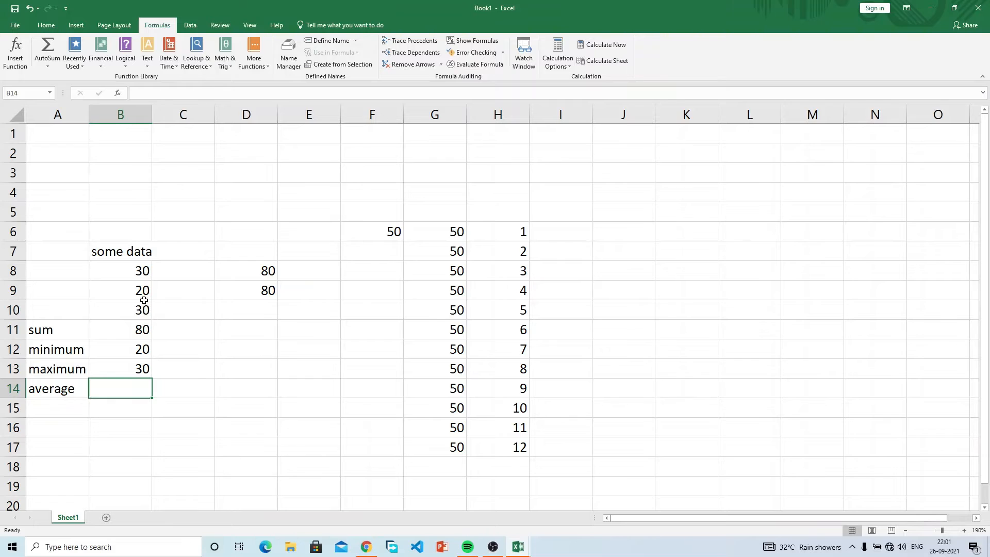
# Step: Change B8 to 50 and start a formula over B8:B10 in B14
pyautogui.click(141, 272)
pyautogui.write('5')
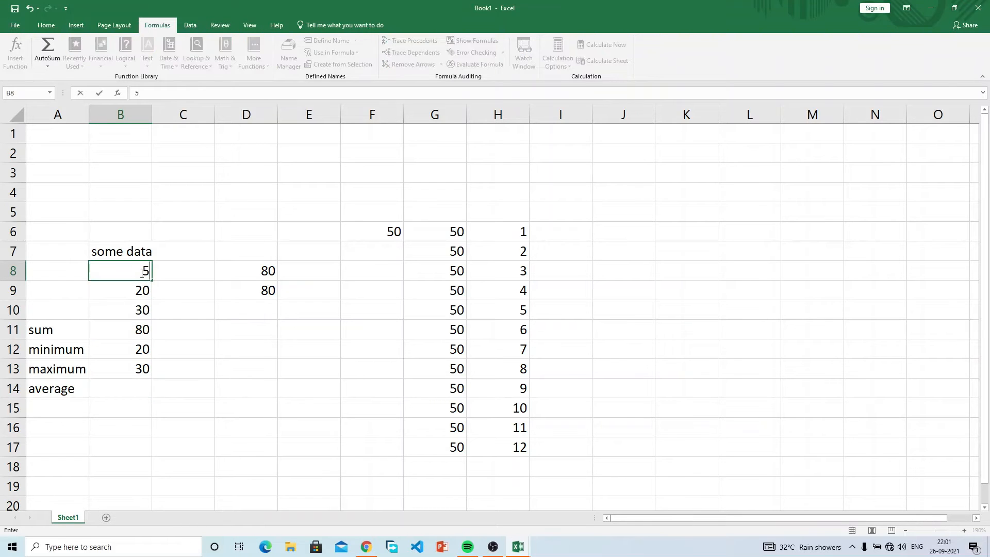
pyautogui.write('0')
pyautogui.press('Return')
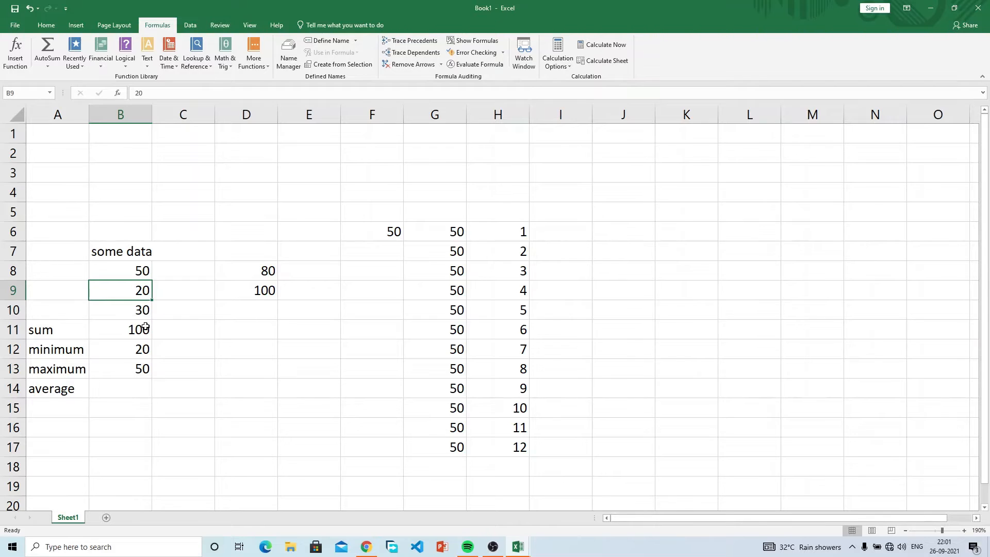
pyautogui.doubleClick(124, 387)
pyautogui.write('=')
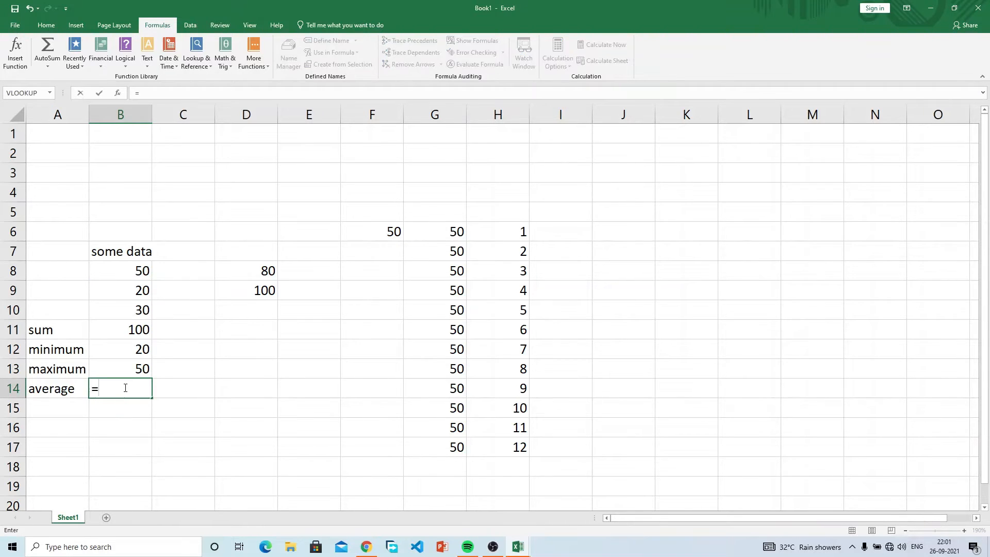
pyautogui.moveTo(135, 268); pyautogui.dragTo(135, 311)
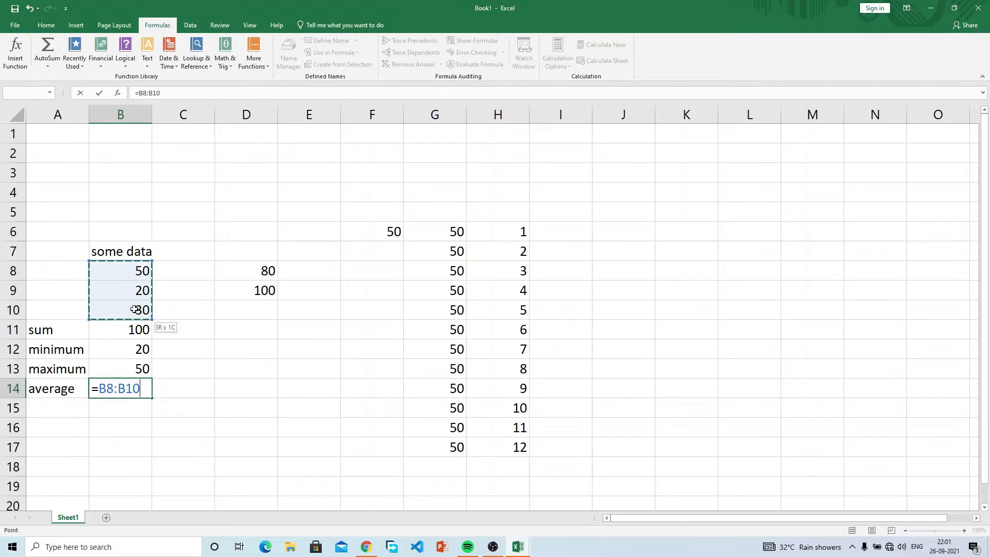
pyautogui.write(')')
pyautogui.press('Return')
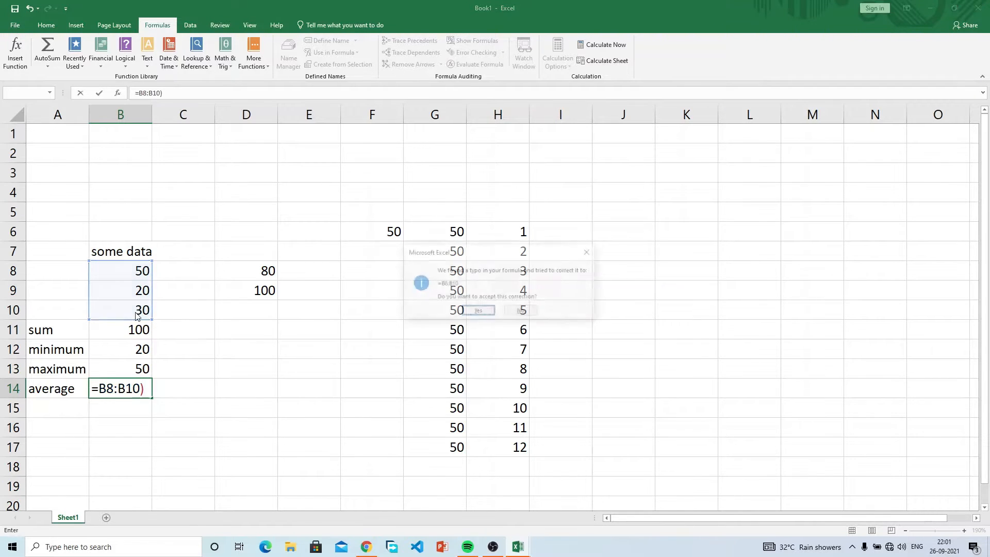
# Step: Decline the formula correction and add the missing opening parenthesis in B14
pyautogui.click(519, 311)
pyautogui.click(475, 328)
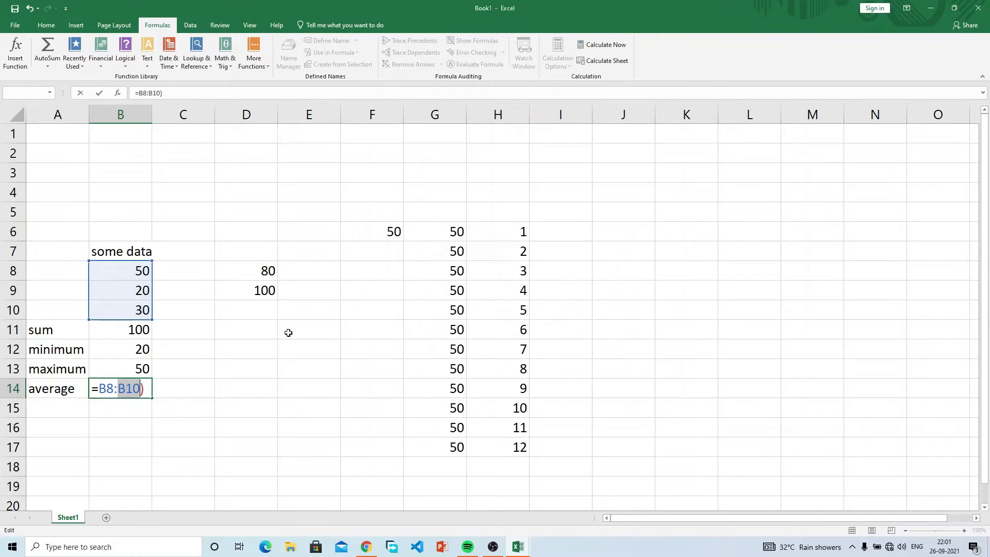
pyautogui.press('Home')
pyautogui.press('Right')
pyautogui.write('(')
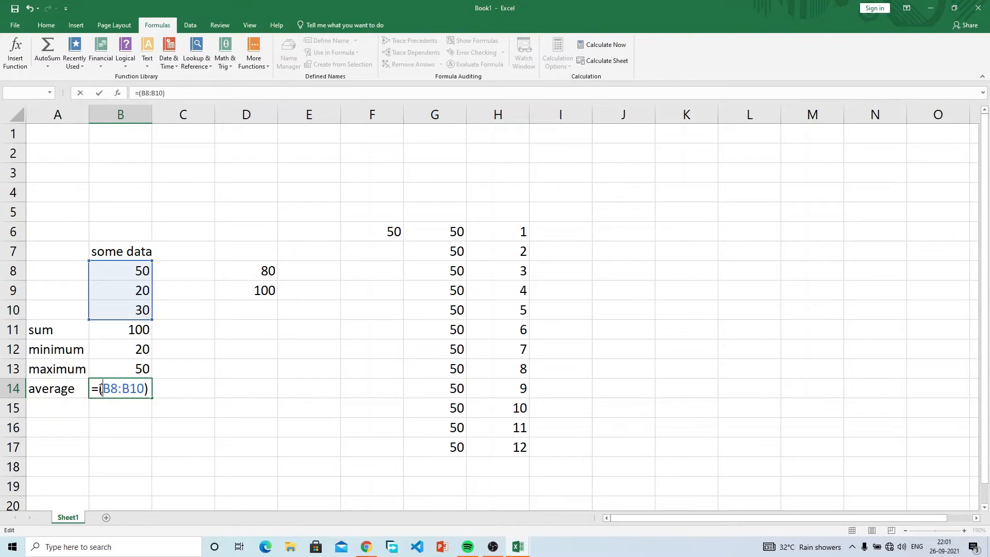
pyautogui.press('Return')
# Step: Rewrite B14 as =AVERAGE(B8:B10), showing 33.33333
pyautogui.click(92, 383)
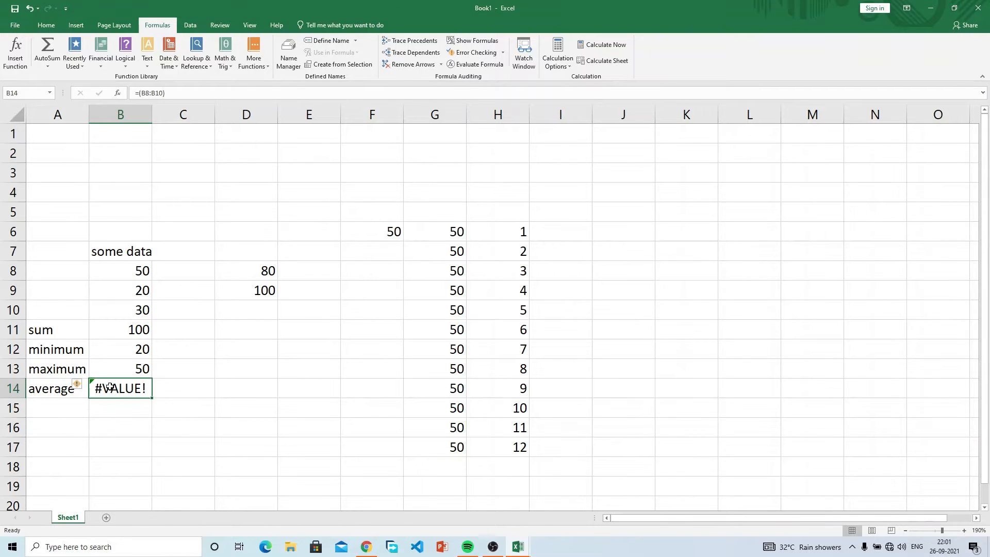
pyautogui.press('F2')
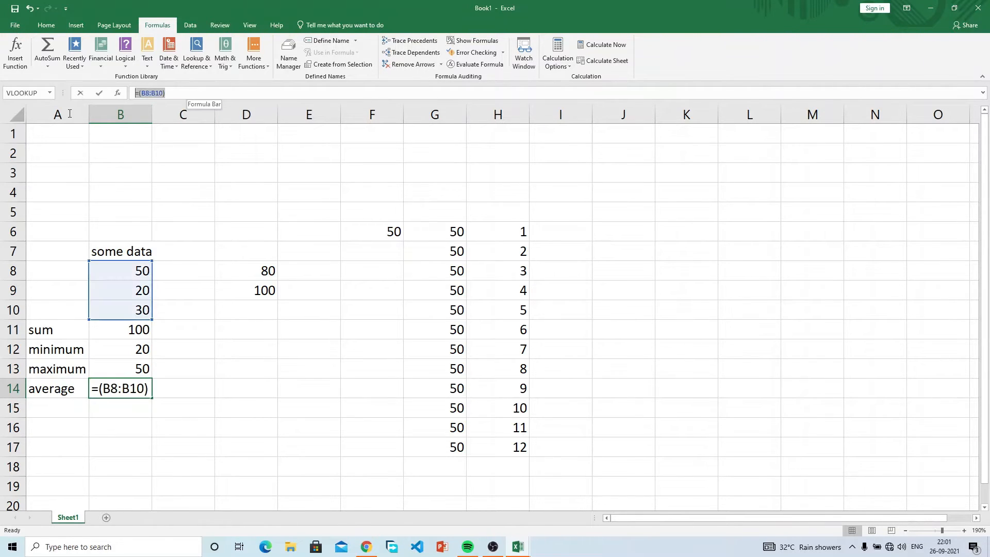
pyautogui.write('=')
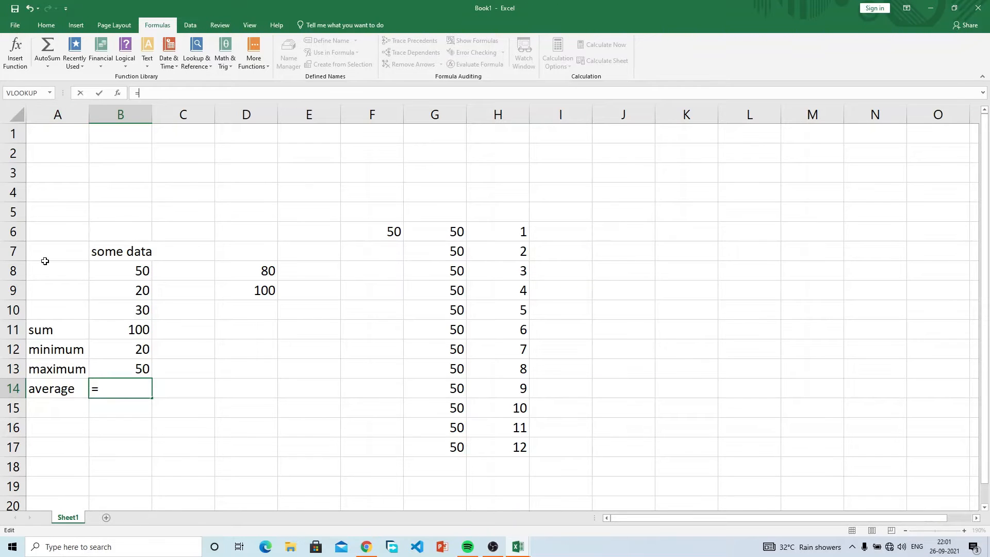
pyautogui.write('avera')
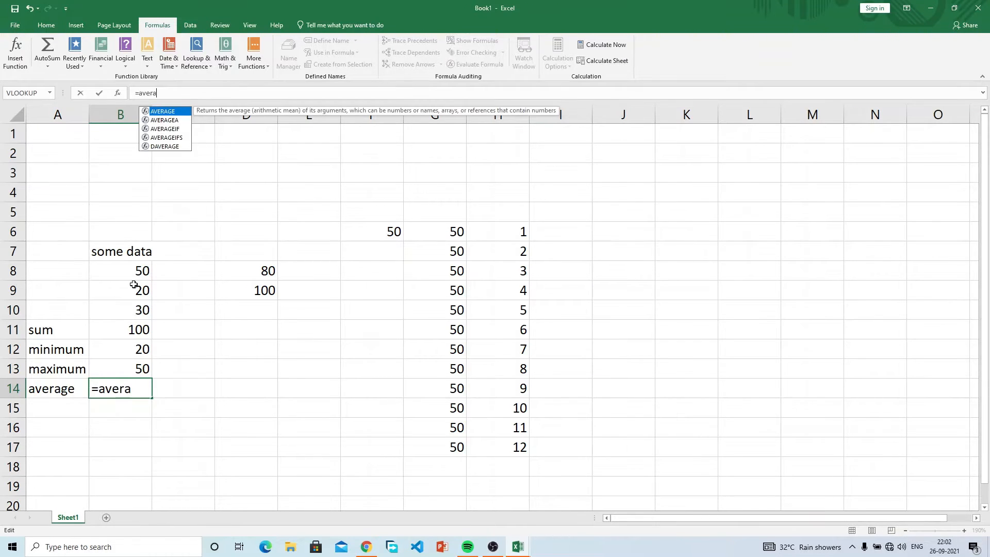
pyautogui.press('Tab')
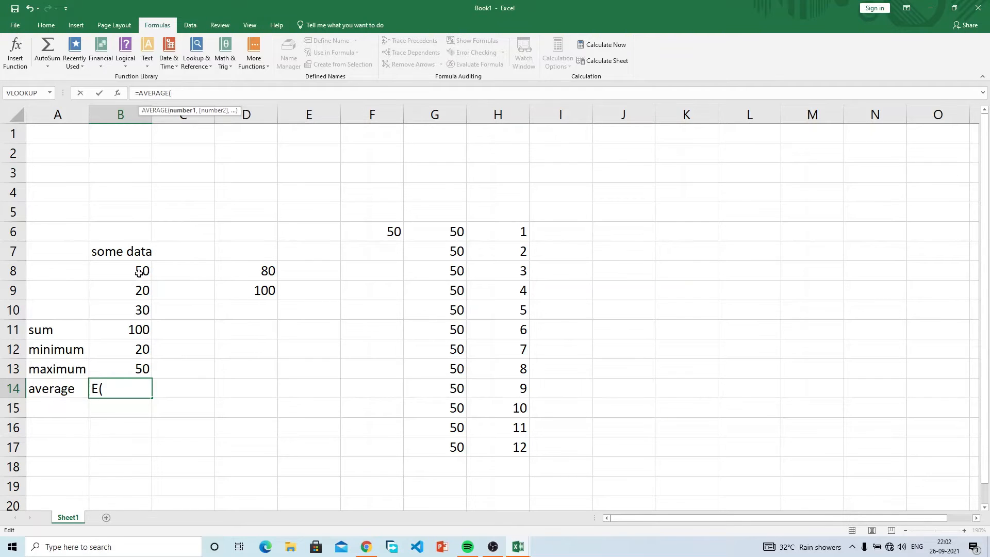
pyautogui.moveTo(139, 272); pyautogui.dragTo(135, 306)
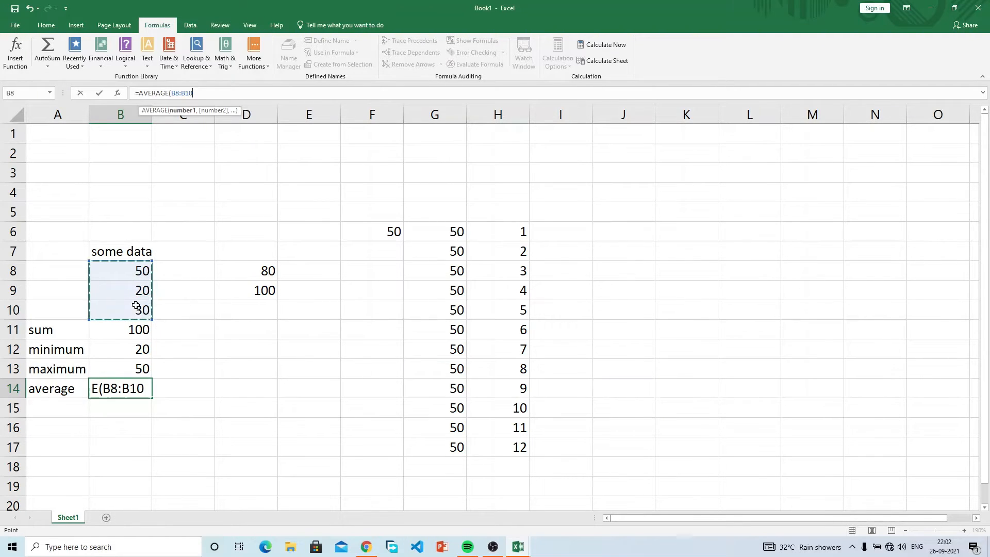
pyautogui.write(')')
pyautogui.press('Return')
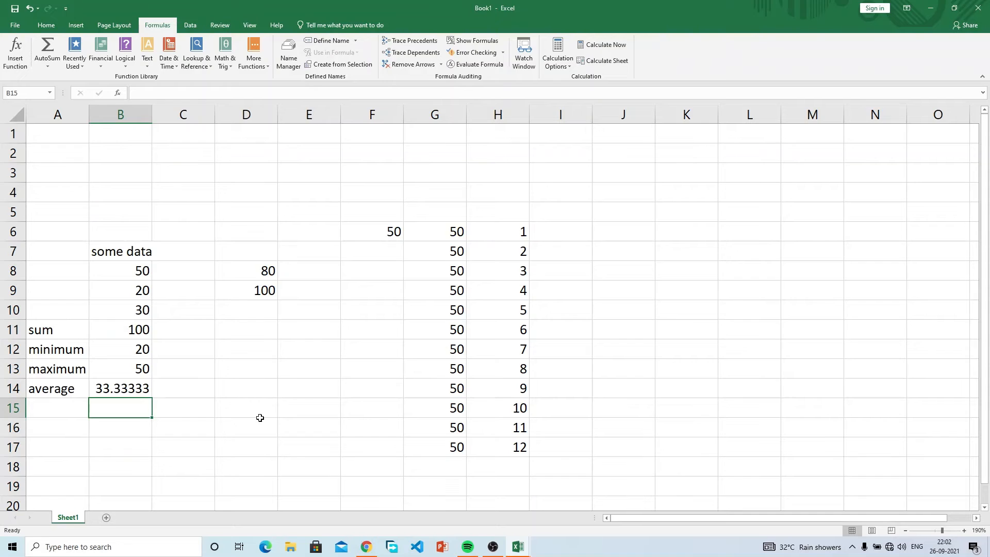
# Step: Label A15:A17 if, concatenate and countif
pyautogui.click(80, 409)
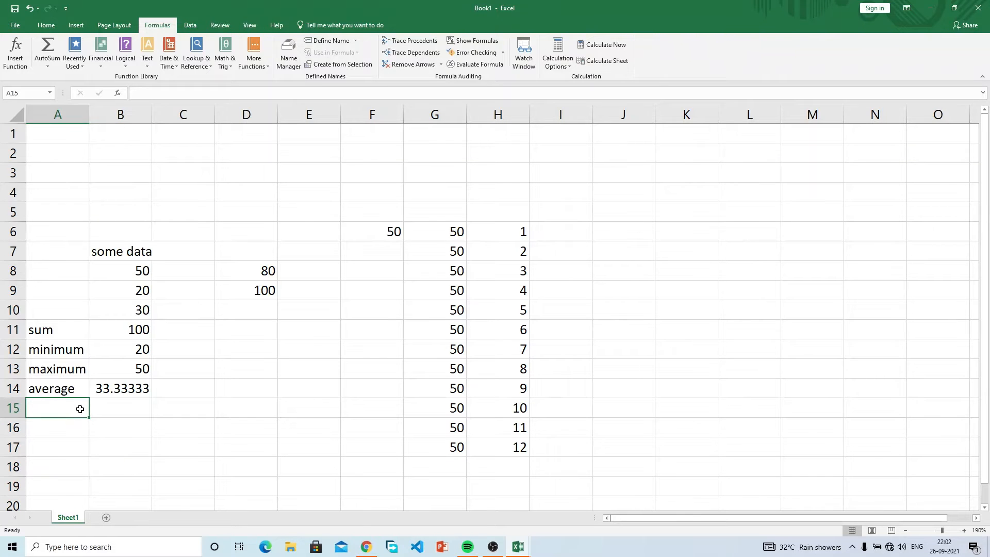
pyautogui.write('if')
pyautogui.press('Return')
pyautogui.write('co')
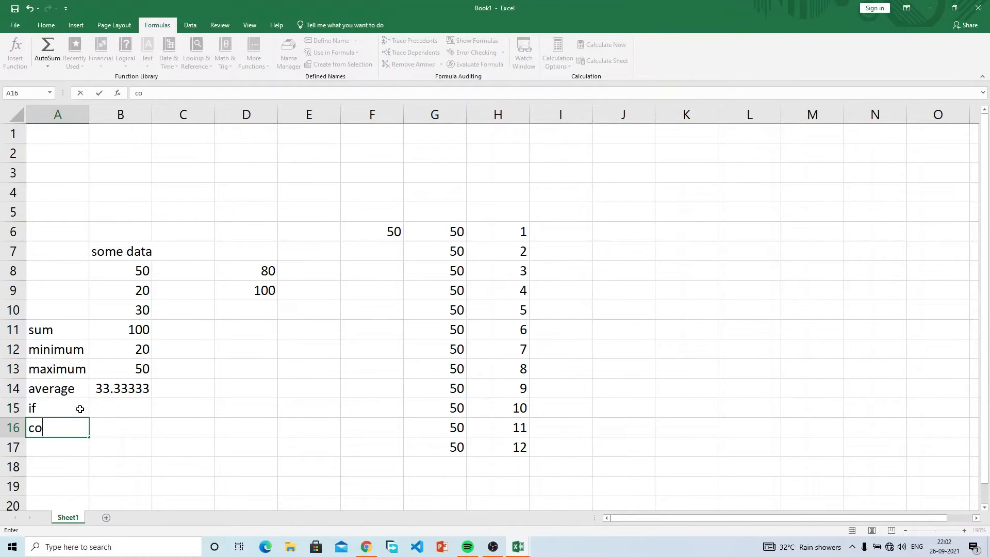
pyautogui.write('ncate')
pyautogui.press('BackSpace')
pyautogui.write('atenate')
pyautogui.press('Return')
pyautogui.write('countif')
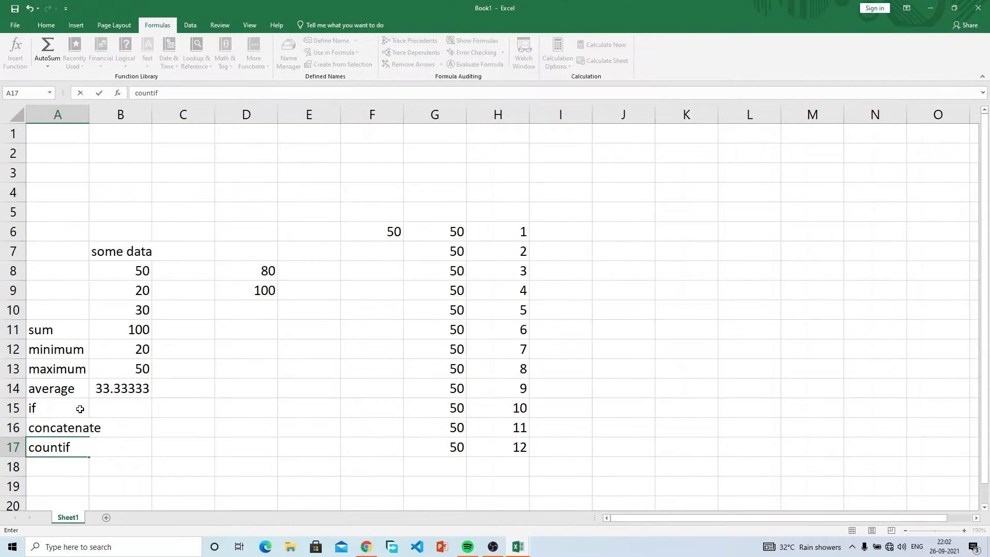
pyautogui.click(80, 408)
pyautogui.press('Right')
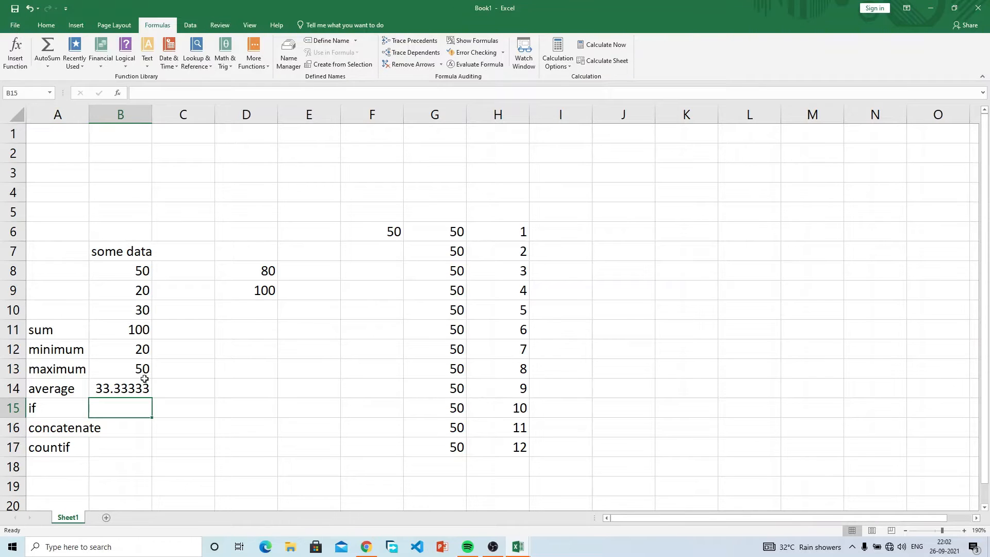
# Step: Clear the stray numbers from columns D through H
pyautogui.moveTo(299, 212); pyautogui.dragTo(556, 484)
pyautogui.press('Delete')
pyautogui.moveTo(227, 235); pyautogui.dragTo(317, 332)
pyautogui.press('Delete')
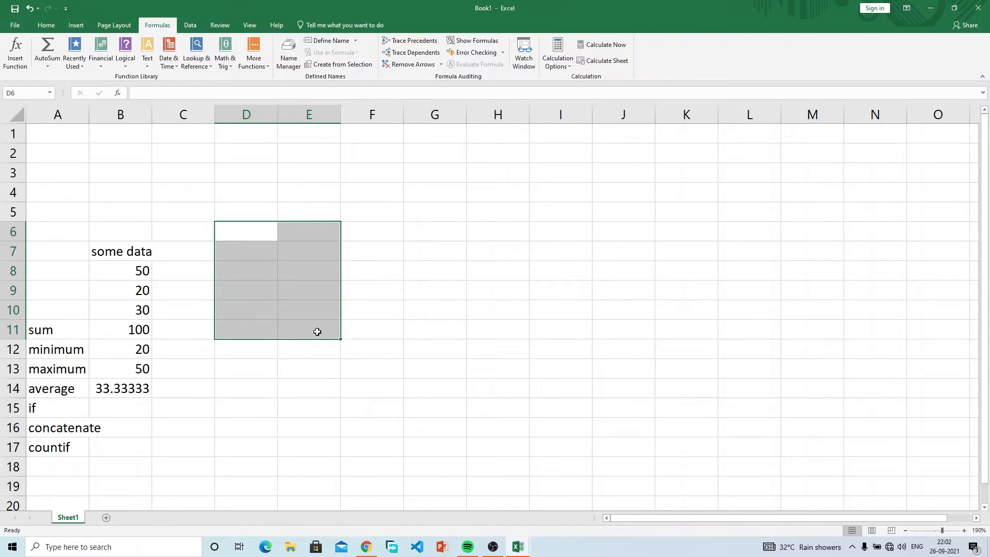
# Step: Rename the B7 header to scores
pyautogui.click(120, 252)
pyautogui.write('scores')
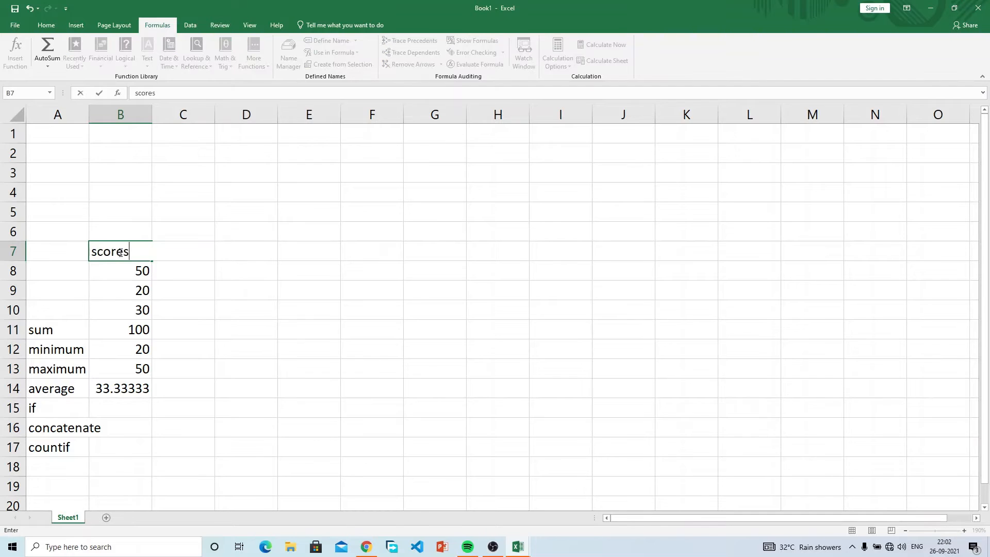
pyautogui.press('Return')
# Step: Head A7 'students' and enter three student names in A8:A10
pyautogui.press('Up')
pyautogui.press('Left')
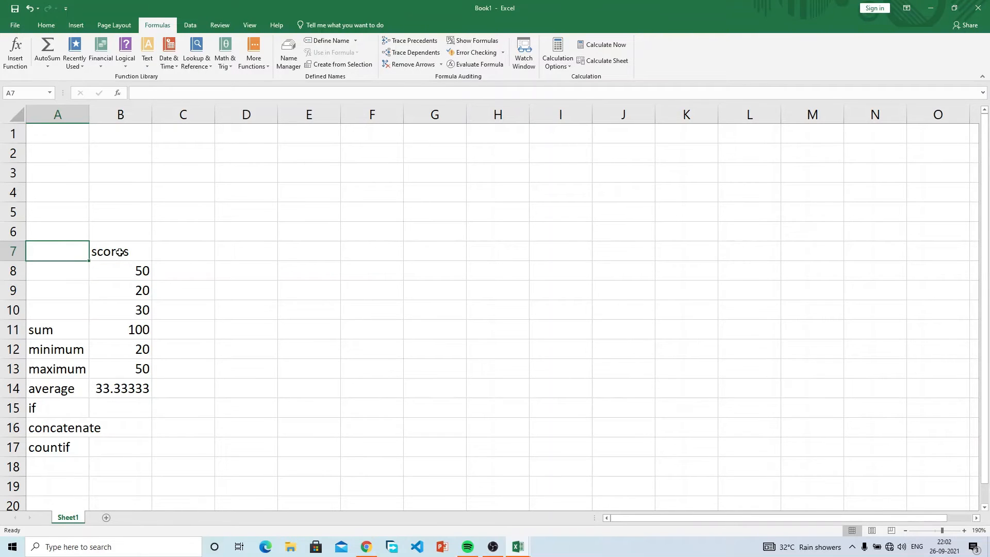
pyautogui.write('student')
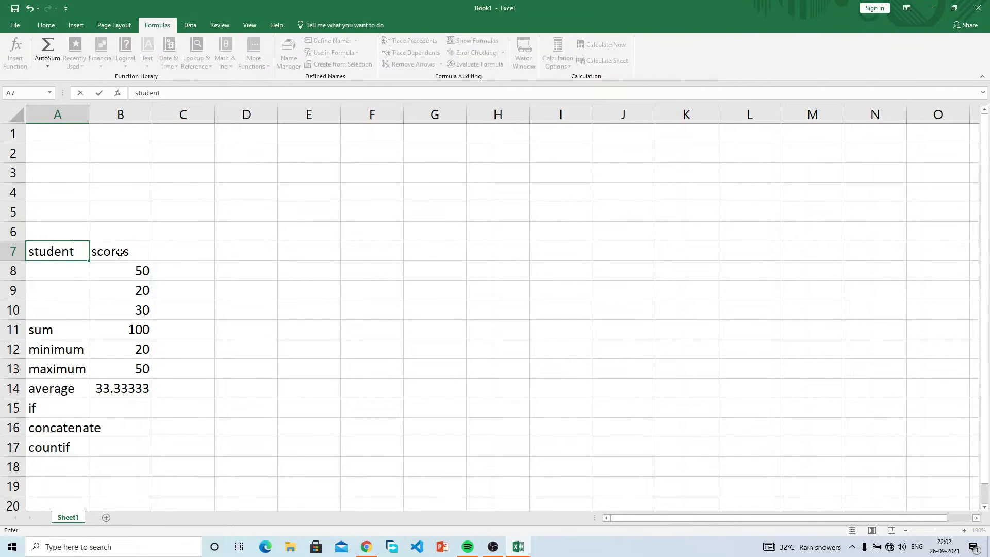
pyautogui.write('s')
pyautogui.press('Return')
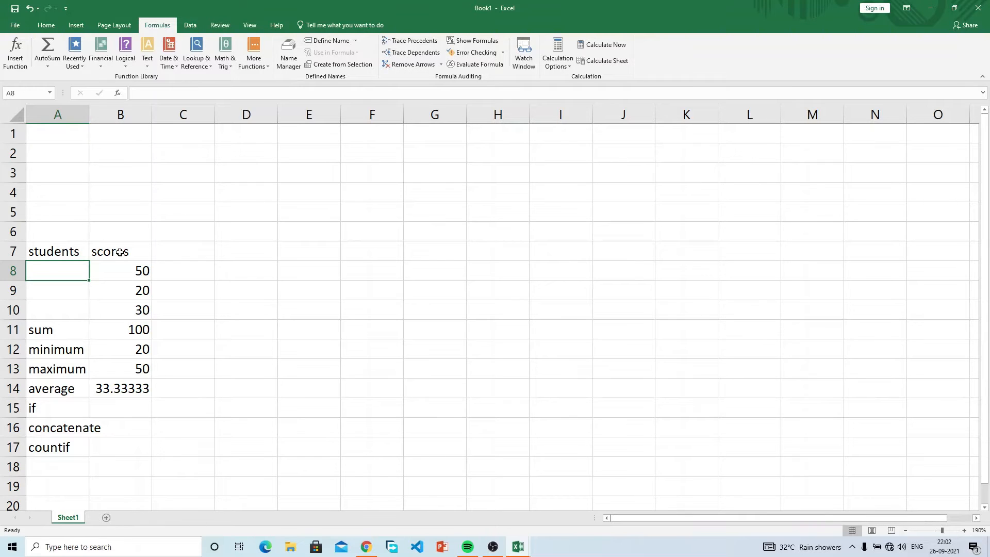
pyautogui.write('Rex')
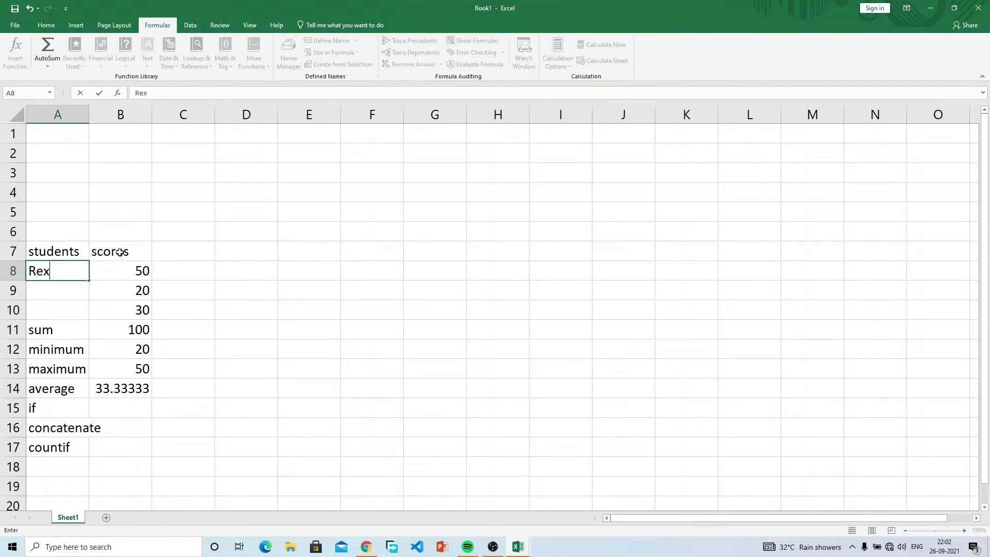
pyautogui.press('Return')
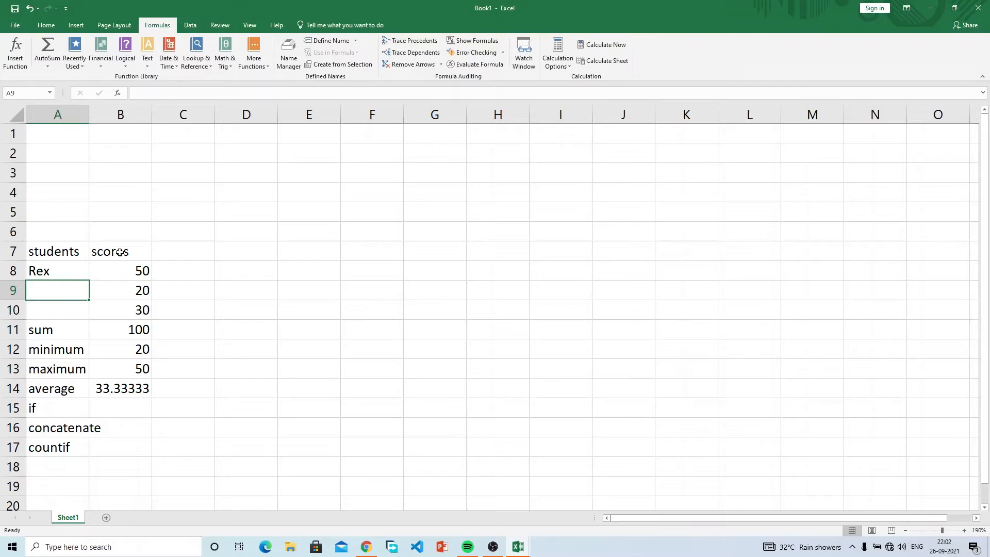
pyautogui.write('Jane]')
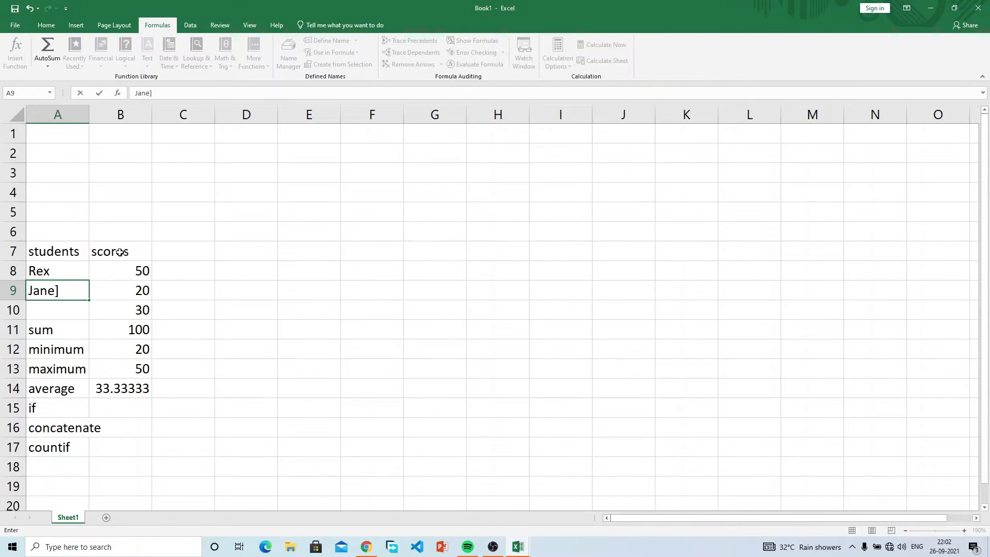
pyautogui.press('BackSpace')
pyautogui.press('Return')
pyautogui.write('Does')
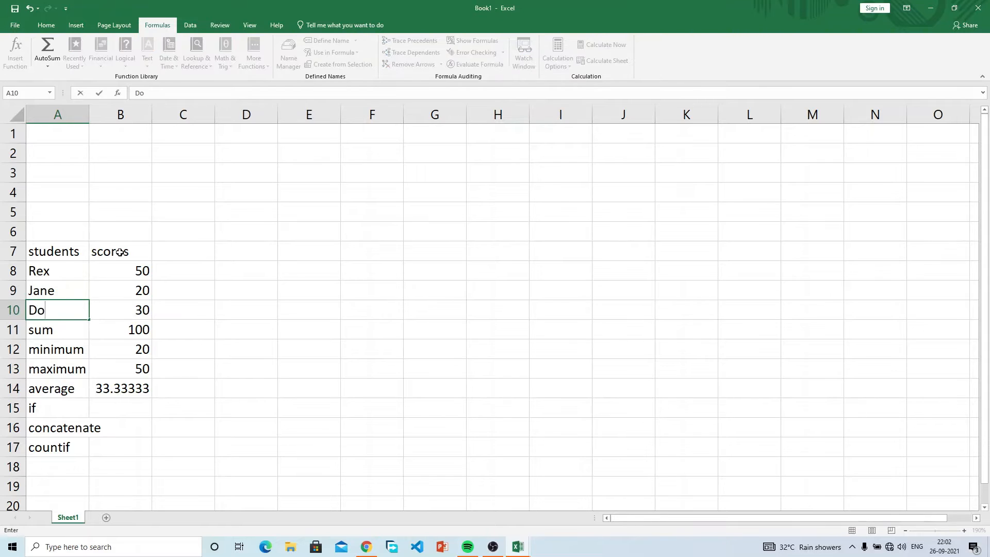
pyautogui.press('BackSpace')
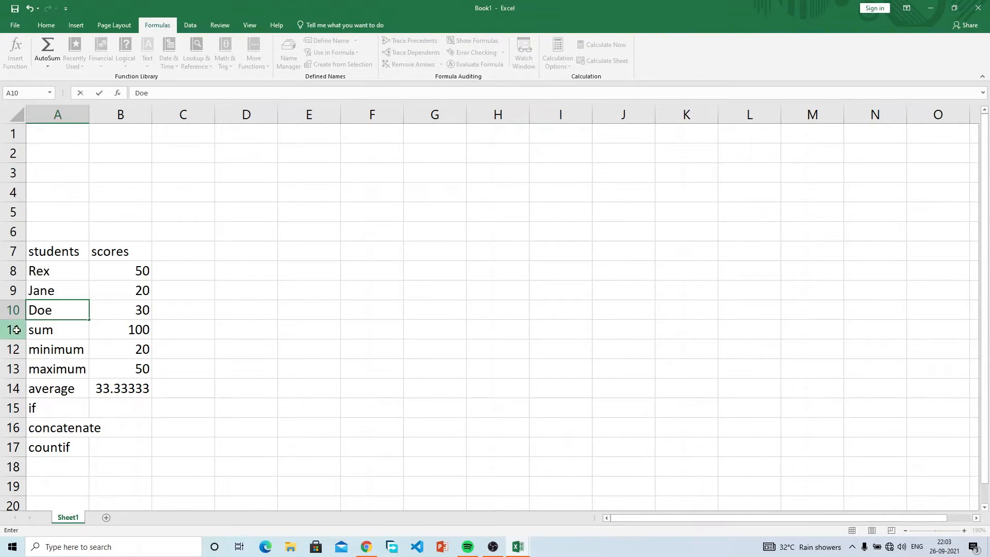
# Step: Insert a blank row above the sum row
pyautogui.rightClick(14, 330)
pyautogui.click(41, 402)
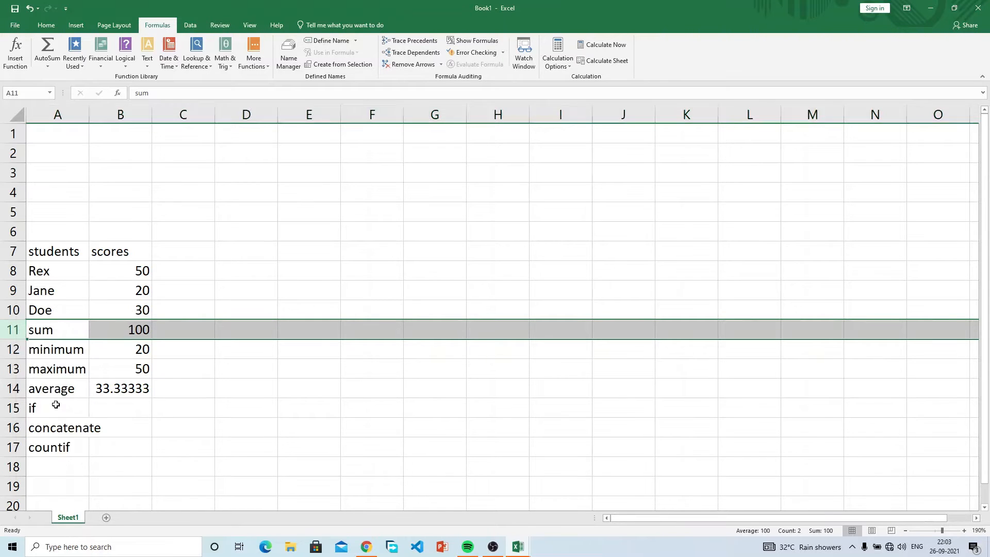
pyautogui.click(241, 346)
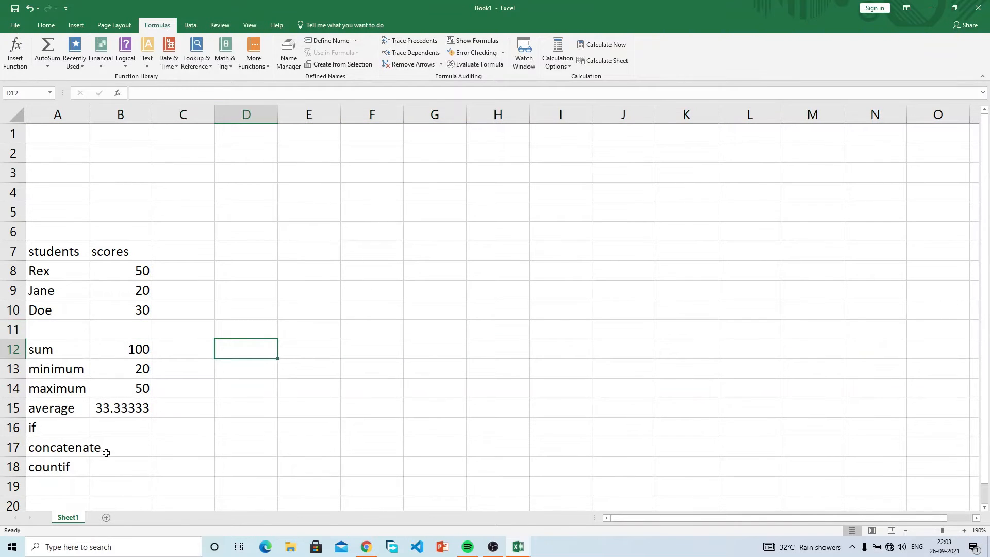
pyautogui.click(121, 427)
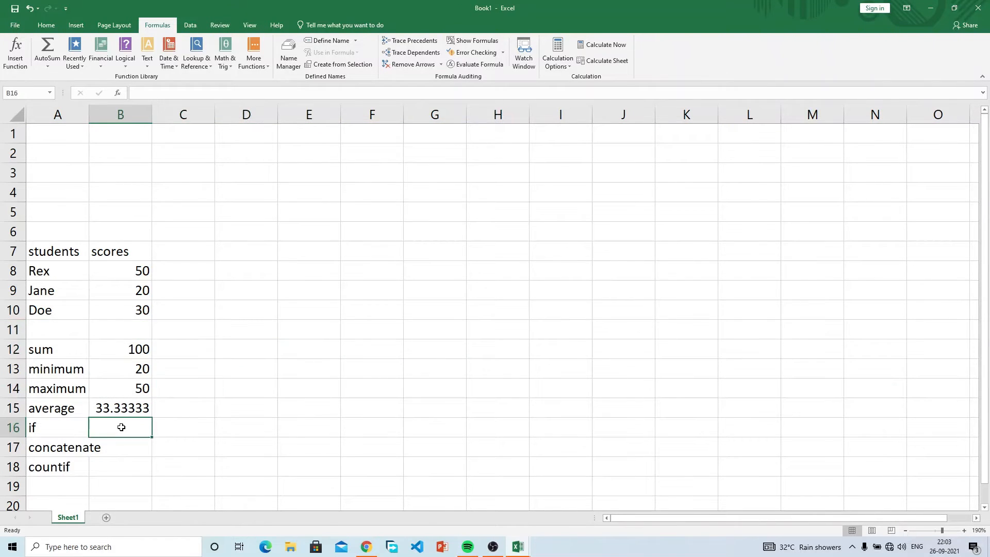
pyautogui.click(126, 251)
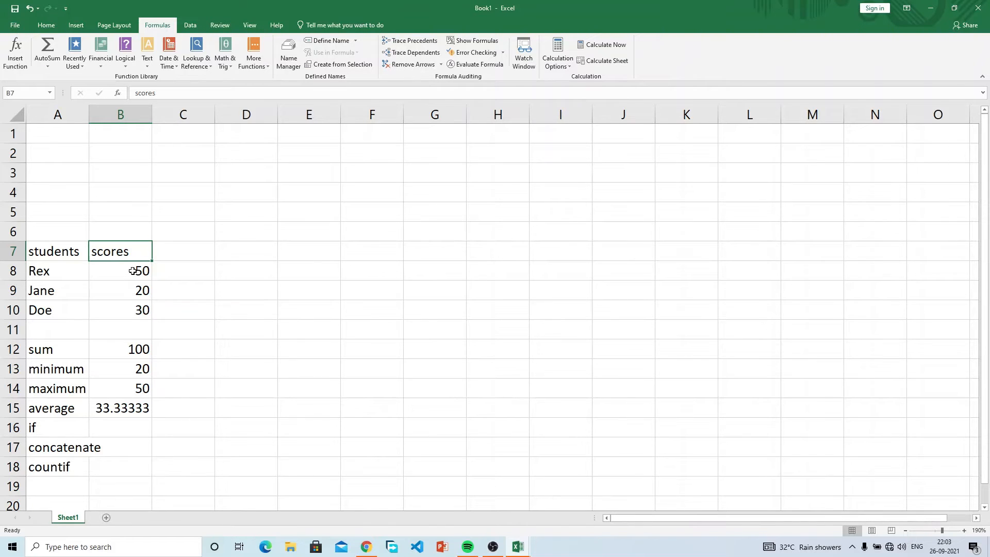
# Step: Enter passmark in D8 and '35 and above' in E8
pyautogui.click(241, 274)
pyautogui.write('passmar')
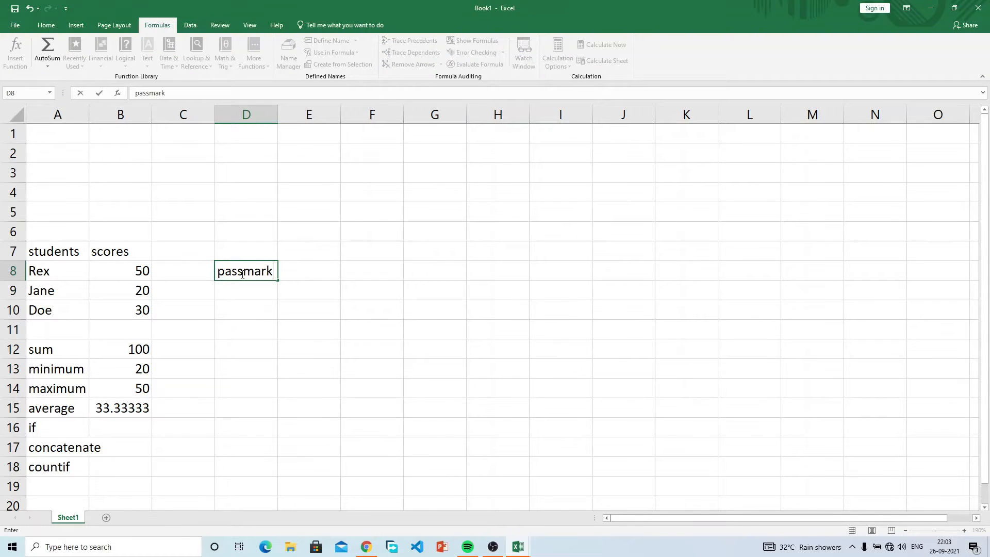
pyautogui.write('k')
pyautogui.press('Tab')
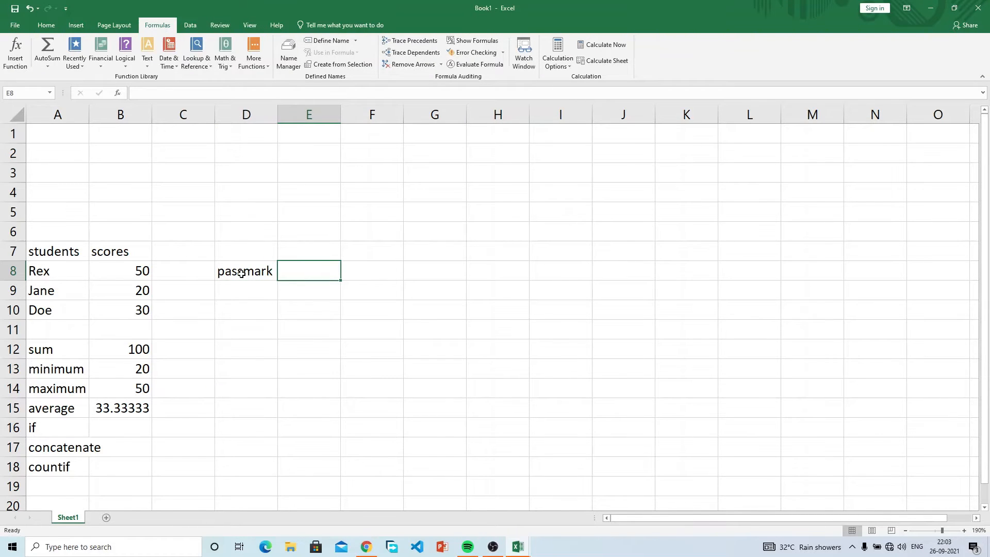
pyautogui.write('34')
pyautogui.press('BackSpace')
pyautogui.write('5')
pyautogui.press('Return')
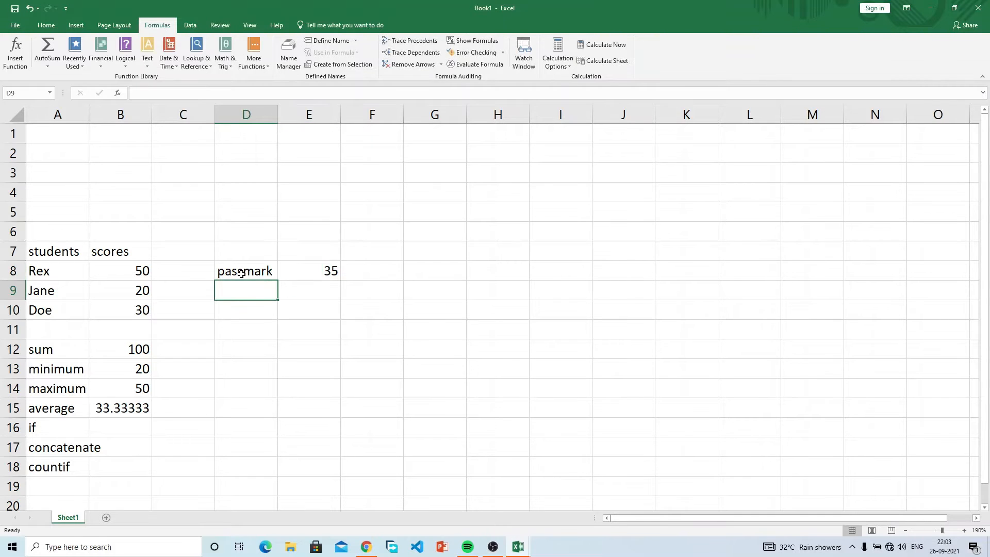
pyautogui.press('Up')
pyautogui.press('Right')
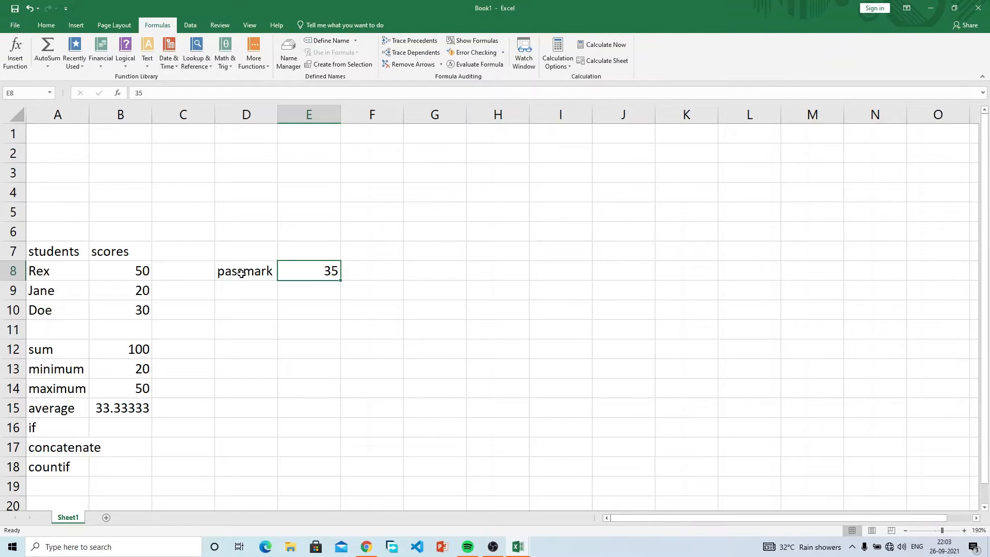
pyautogui.write('35 and abo')
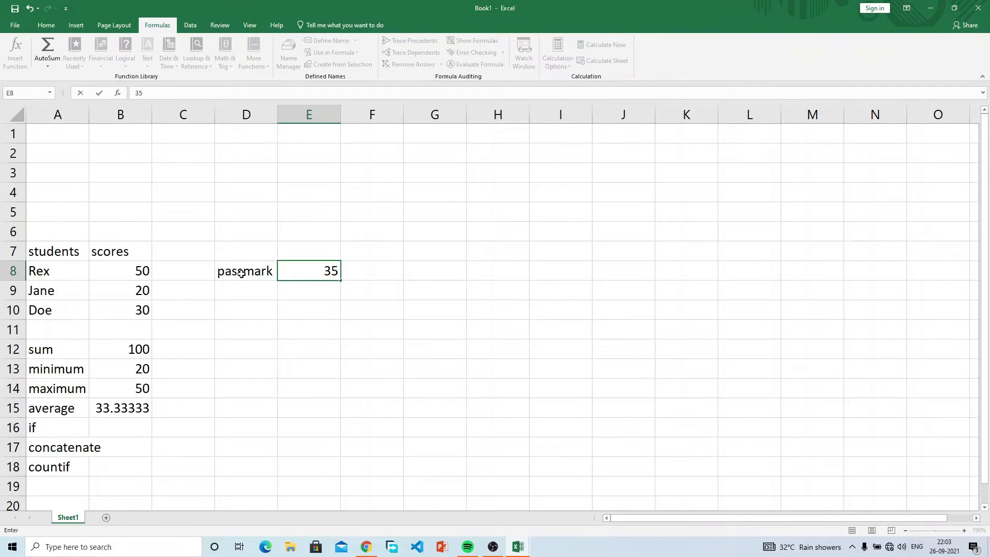
pyautogui.write('v')
pyautogui.press('BackSpace')
pyautogui.write('bove')
pyautogui.press('Return')
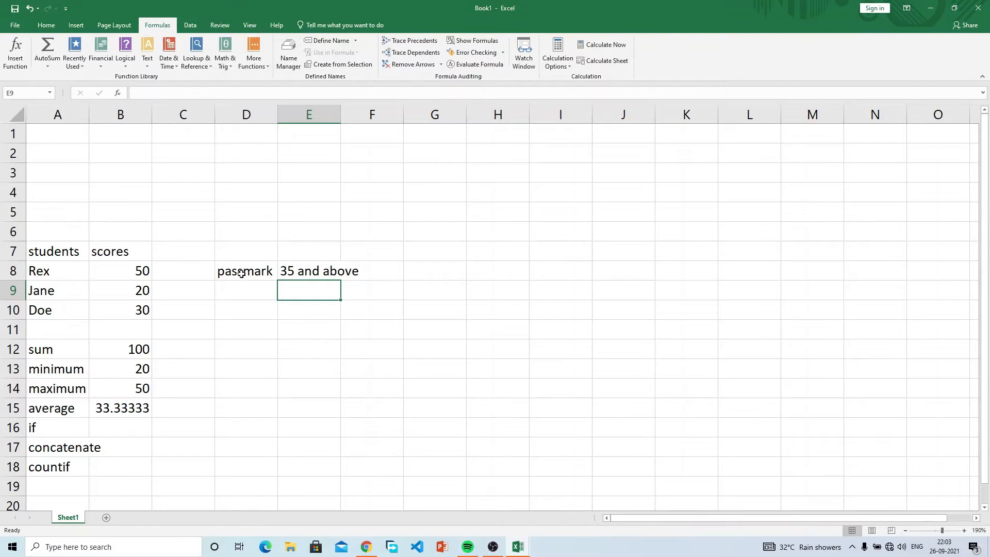
# Step: Add fail / below 35 in D9:E9 and shorten the D8 label to pass
pyautogui.press('Left')
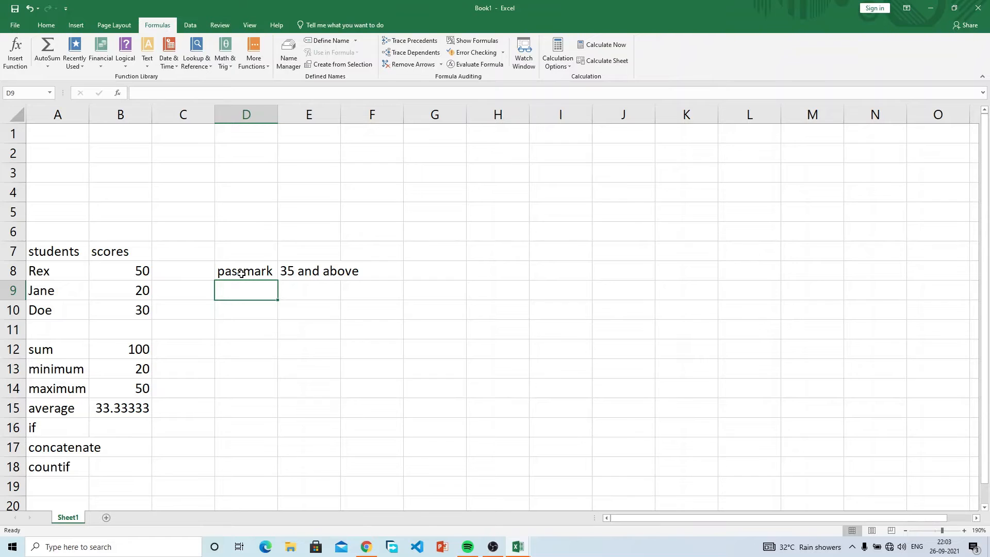
pyautogui.write('fail')
pyautogui.press('Tab')
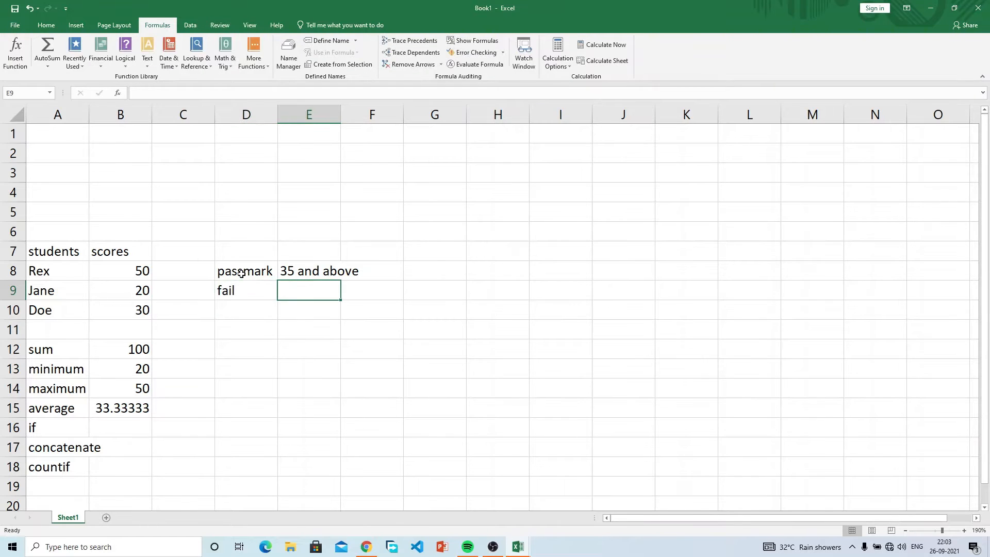
pyautogui.write('below')
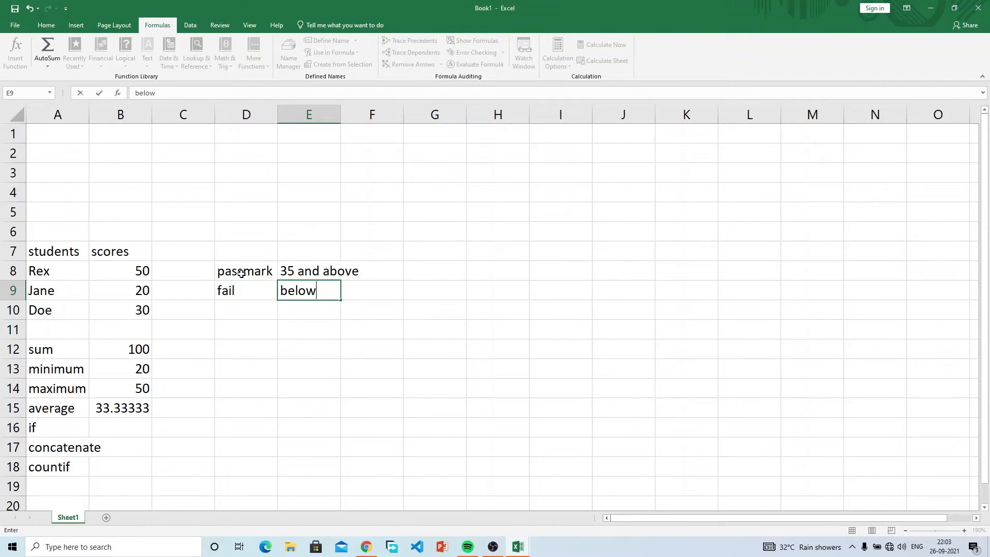
pyautogui.write(' 35')
pyautogui.press('Return')
pyautogui.press('Up')
pyautogui.press('Up')
pyautogui.press('Left')
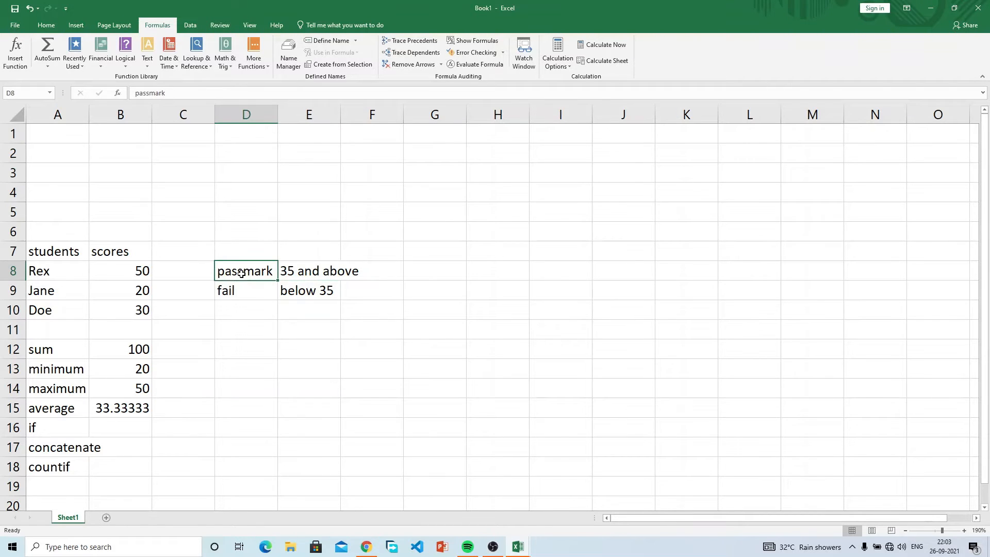
pyautogui.press('BackSpace')
pyautogui.press('BackSpace')
pyautogui.press('BackSpace')
pyautogui.press('BackSpace')
pyautogui.press('BackSpace')
pyautogui.press('Return')
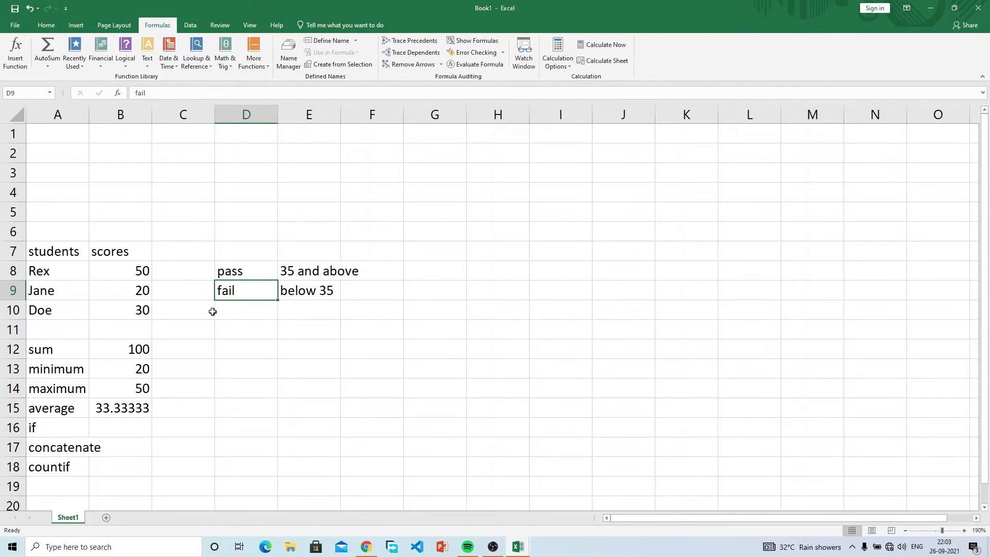
pyautogui.click(116, 431)
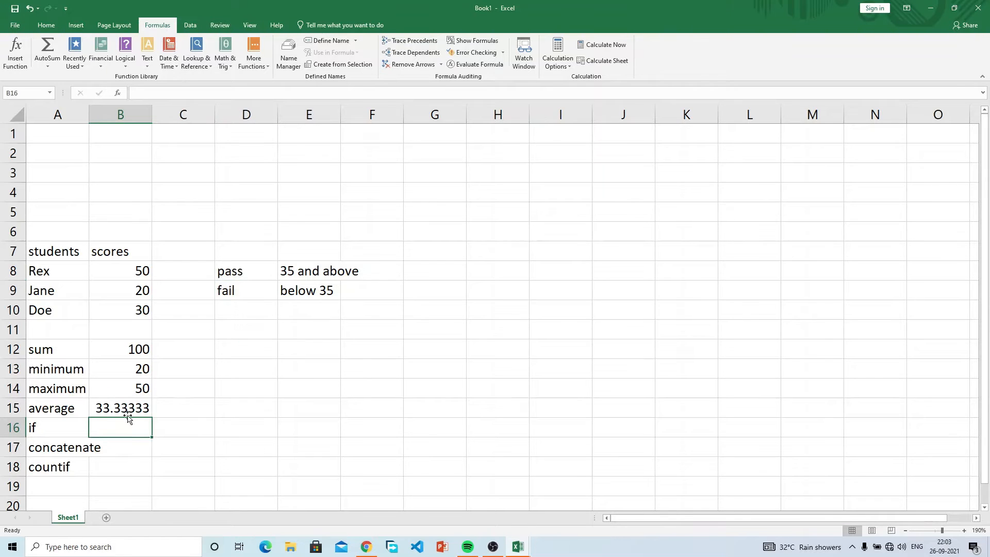
# Step: Enter =IF(B8>=35,"pass","fail") in B16, returning pass for the score of 50
pyautogui.moveTo(256, 271); pyautogui.dragTo(314, 290)
pyautogui.click(123, 428)
pyautogui.write('=if')
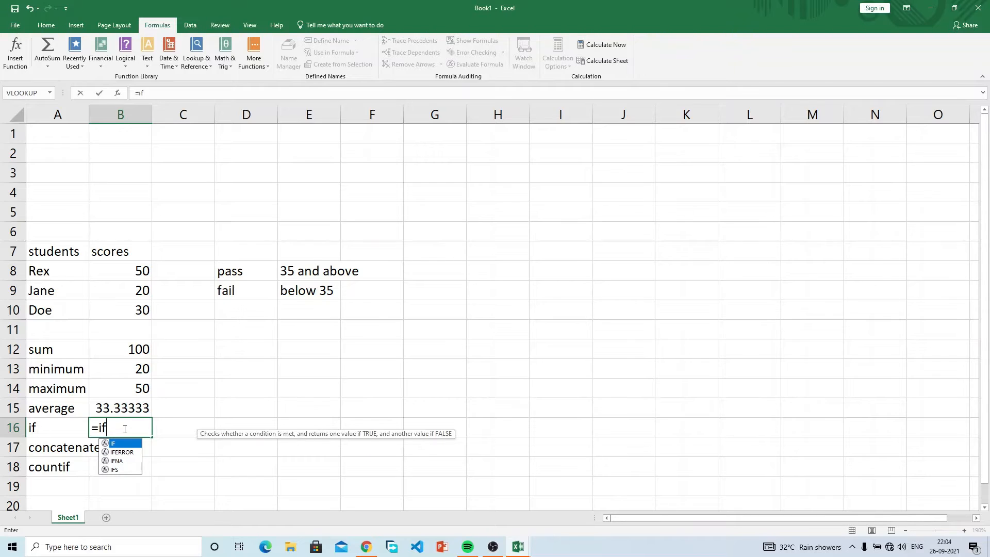
pyautogui.write('(')
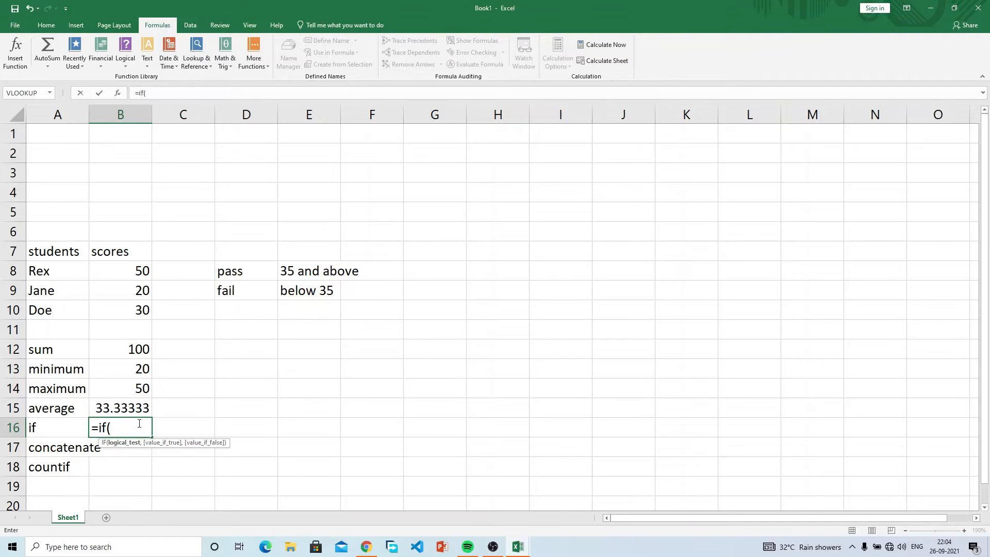
pyautogui.click(136, 270)
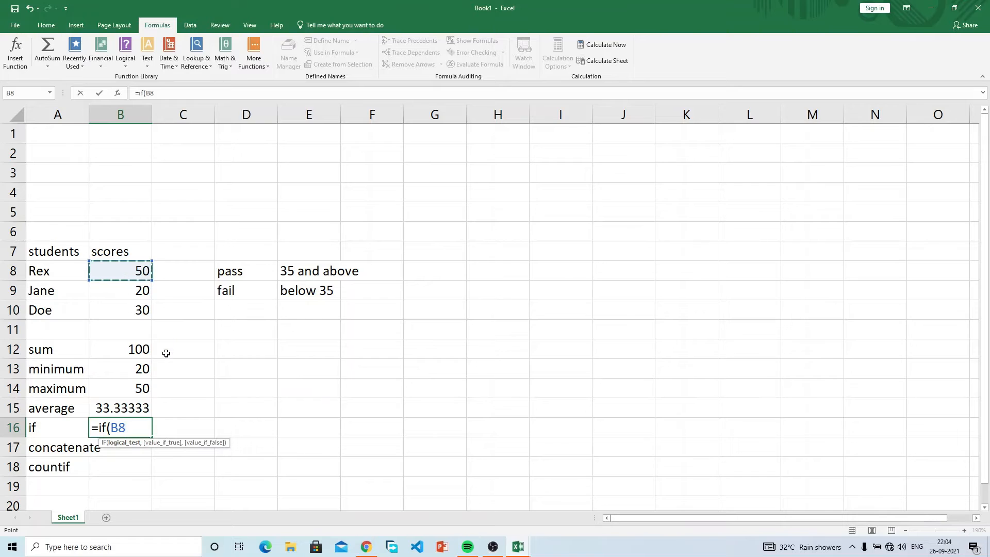
pyautogui.write('>=35')
pyautogui.write(',')
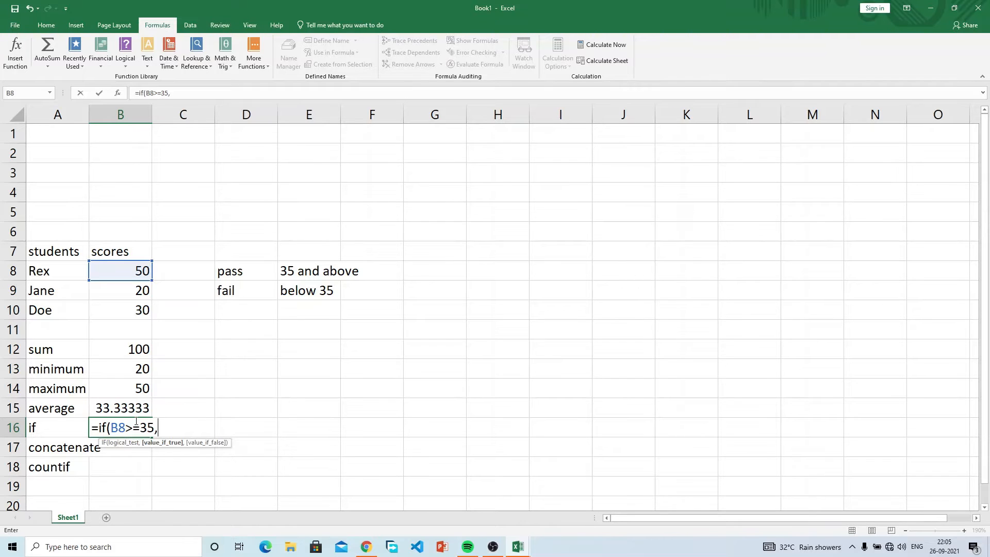
pyautogui.write('"pass",')
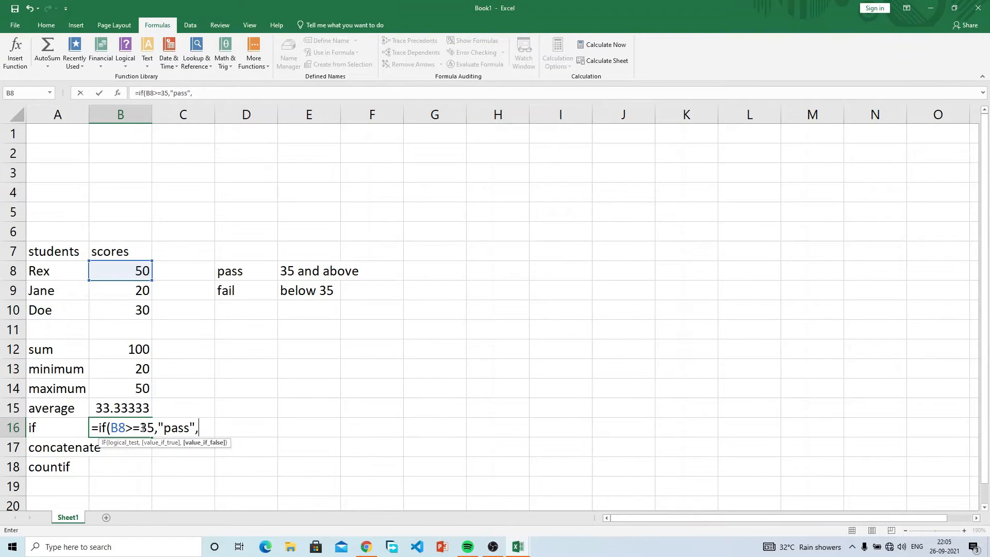
pyautogui.write('","fail")')
pyautogui.press('Return')
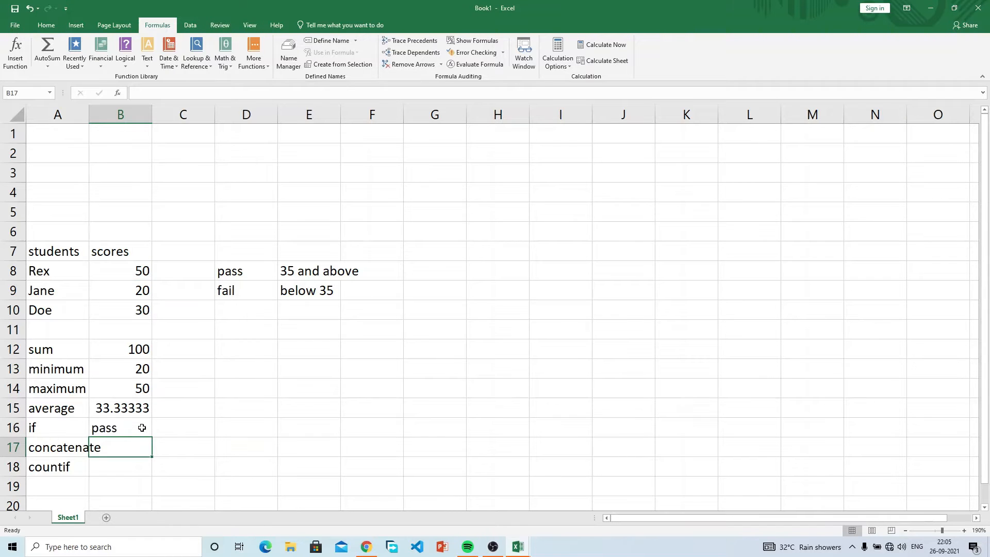
# Step: Move the IF pass/fail formula from B16 into C8
pyautogui.click(141, 427)
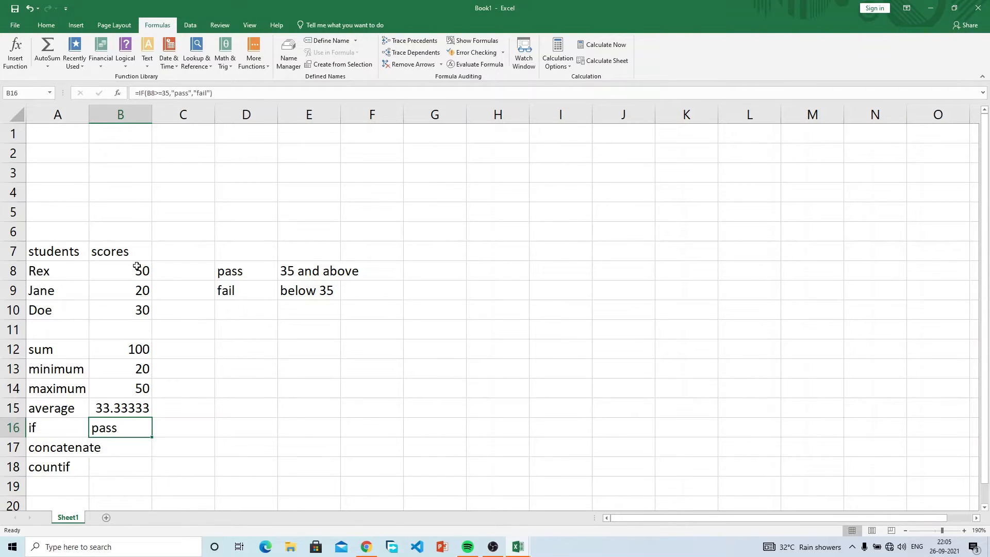
pyautogui.click(136, 264)
pyautogui.click(133, 432)
pyautogui.hotkey('ctrl', 'c')
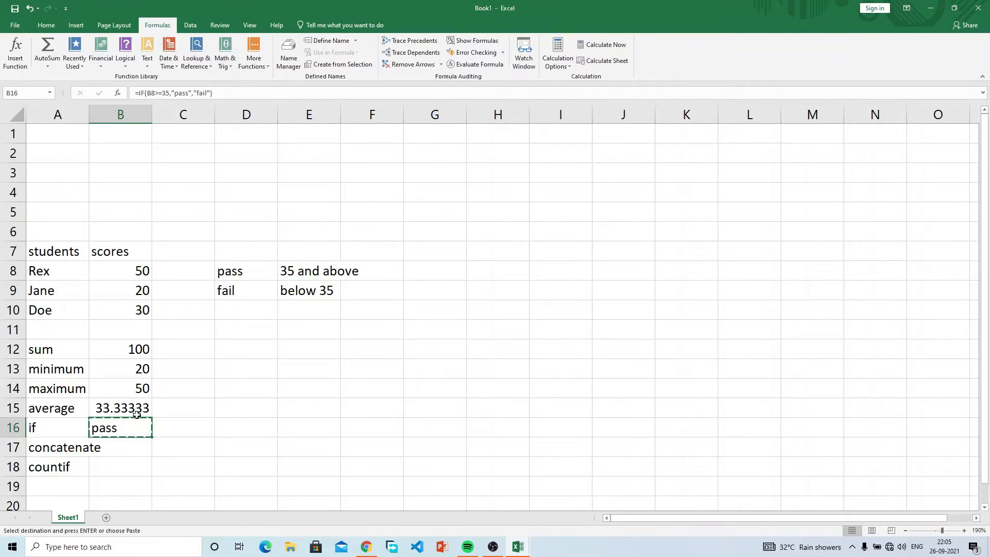
pyautogui.click(185, 264)
pyautogui.press('Return')
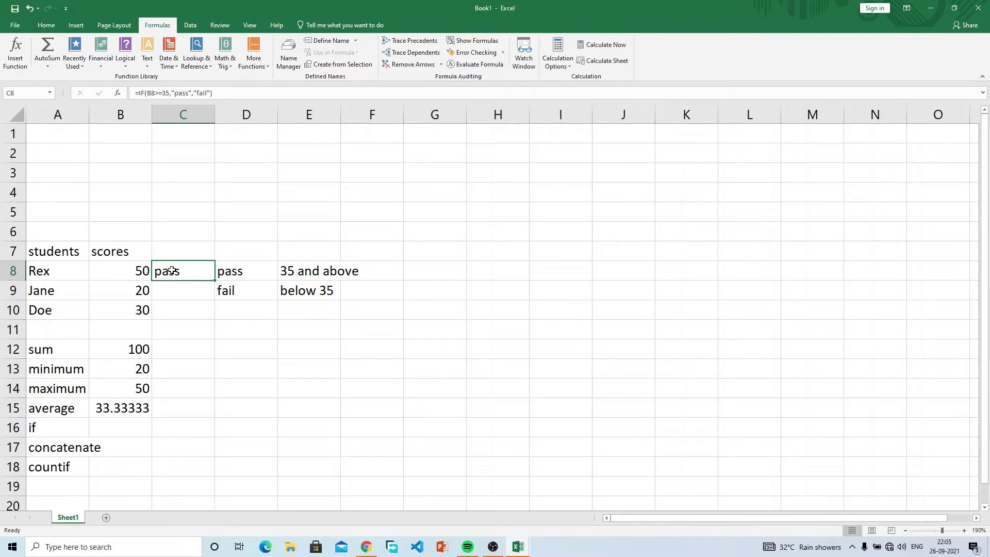
# Step: Review C8's IF formula, checking its pass and fail values, and leave it unchanged
pyautogui.doubleClick(189, 271)
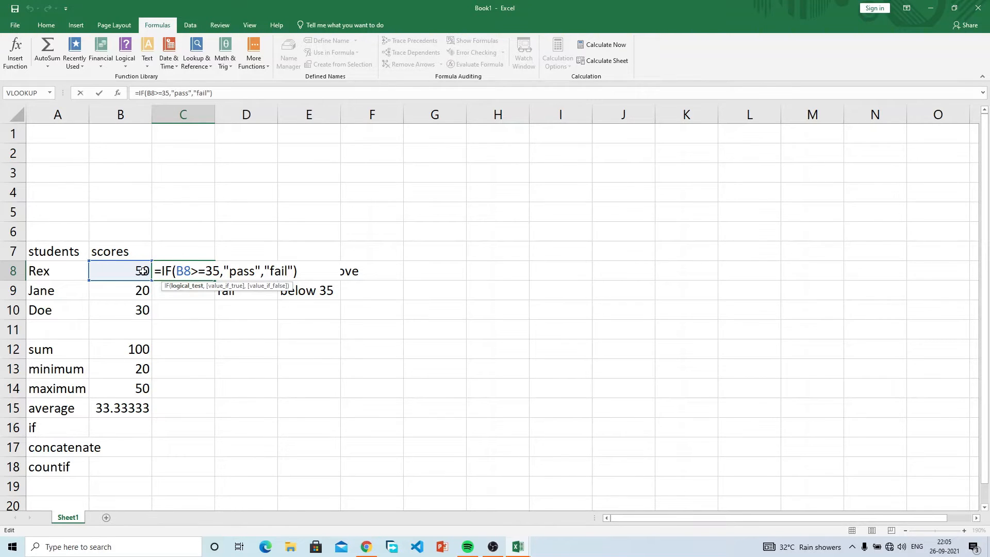
pyautogui.click(232, 272)
pyautogui.click(284, 271)
pyautogui.press('Return')
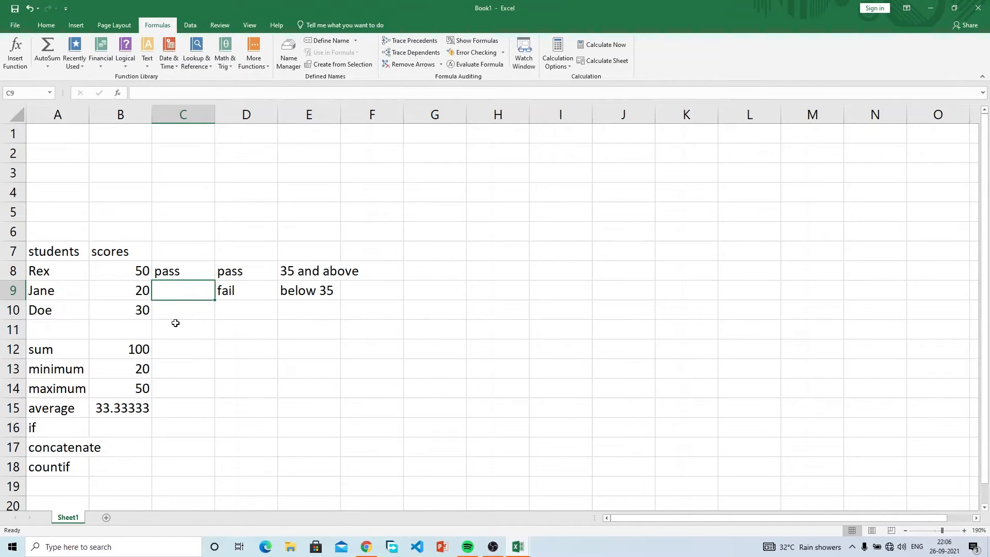
# Step: Fill C8's formula down to C10 so the results read pass, fail, fail
pyautogui.click(179, 264)
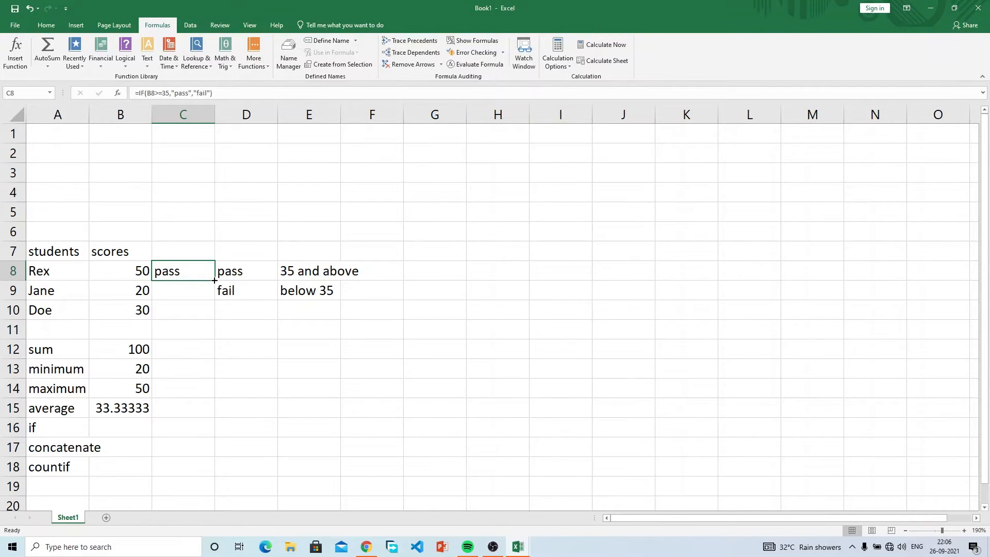
pyautogui.moveTo(214, 280); pyautogui.dragTo(211, 314)
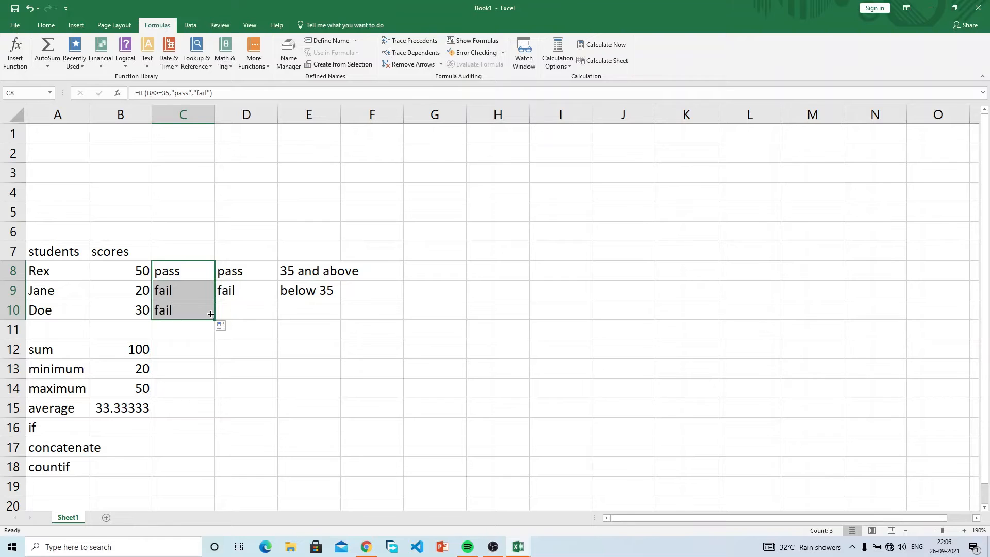
pyautogui.click(130, 289)
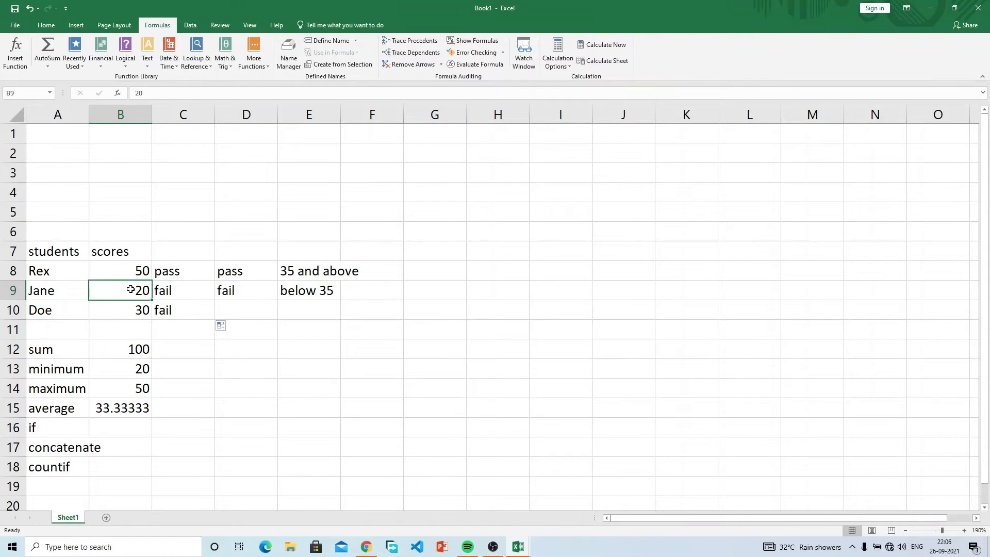
pyautogui.write('60')
pyautogui.press('Return')
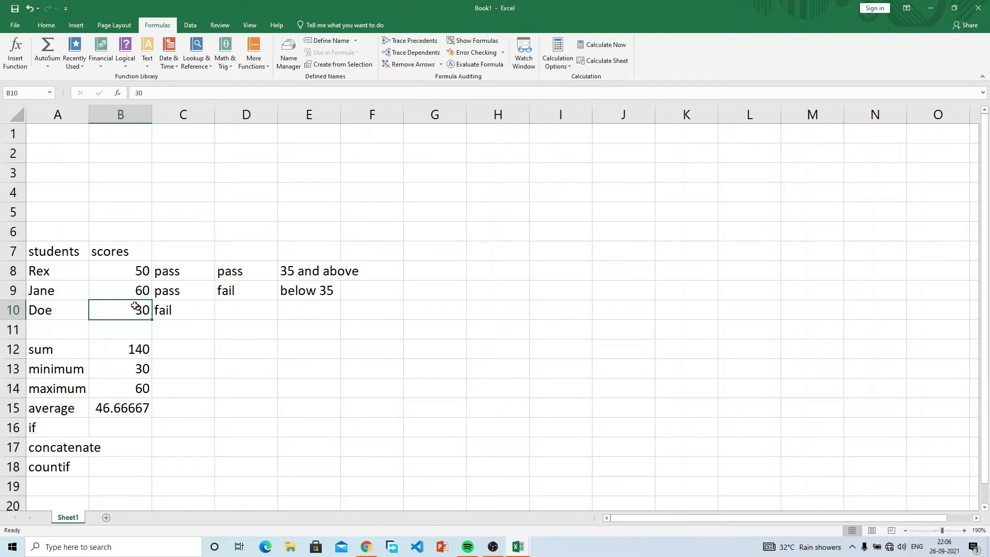
pyautogui.write('80')
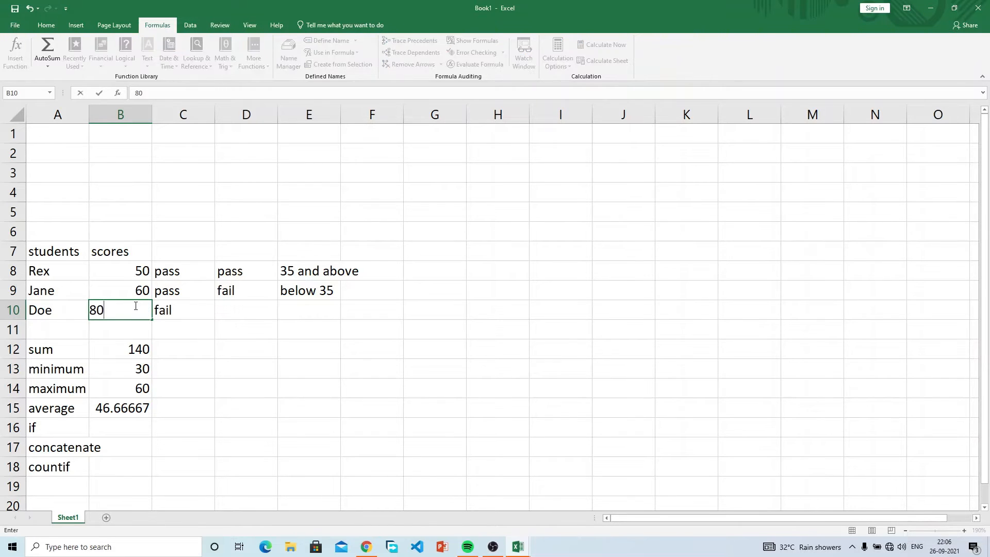
pyautogui.press('Return')
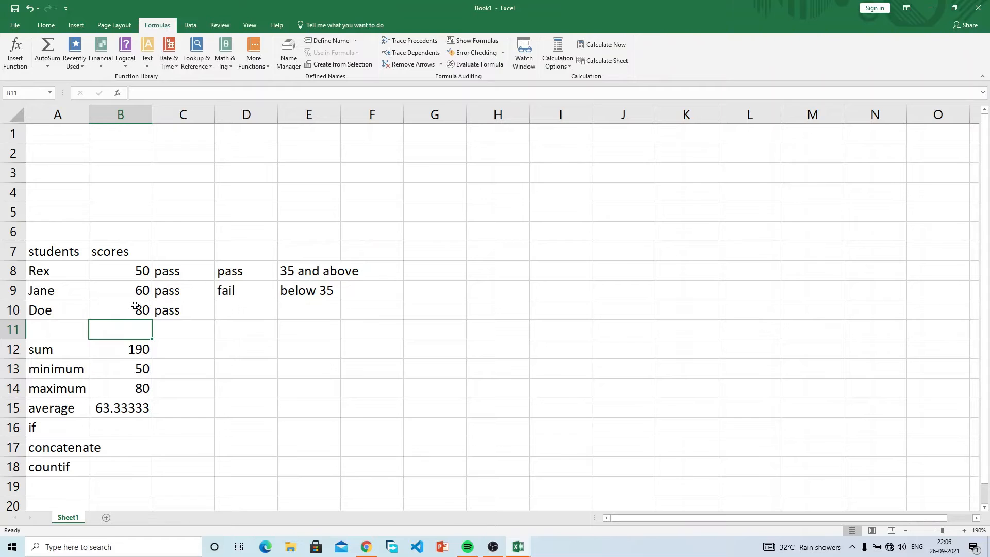
pyautogui.click(139, 273)
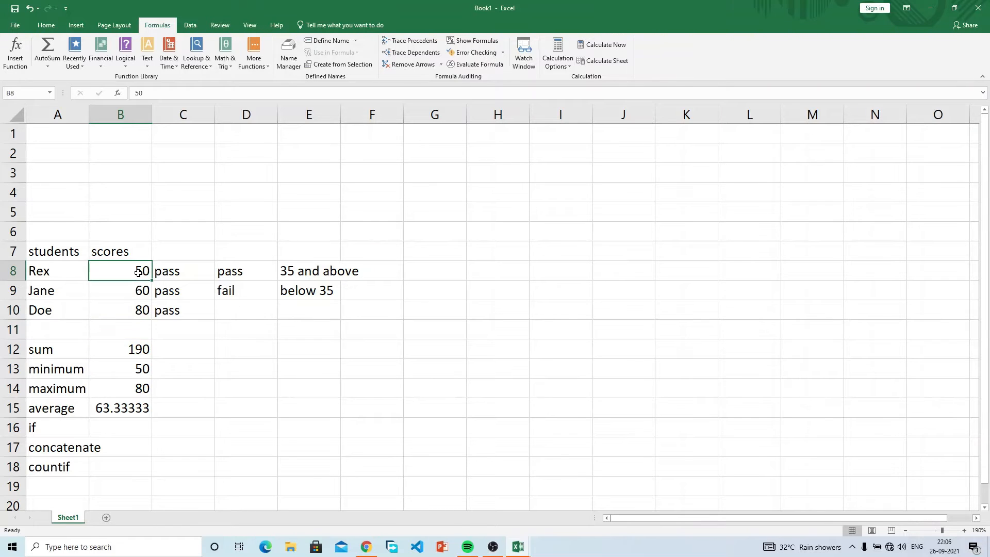
pyautogui.write('20')
pyautogui.press('Return')
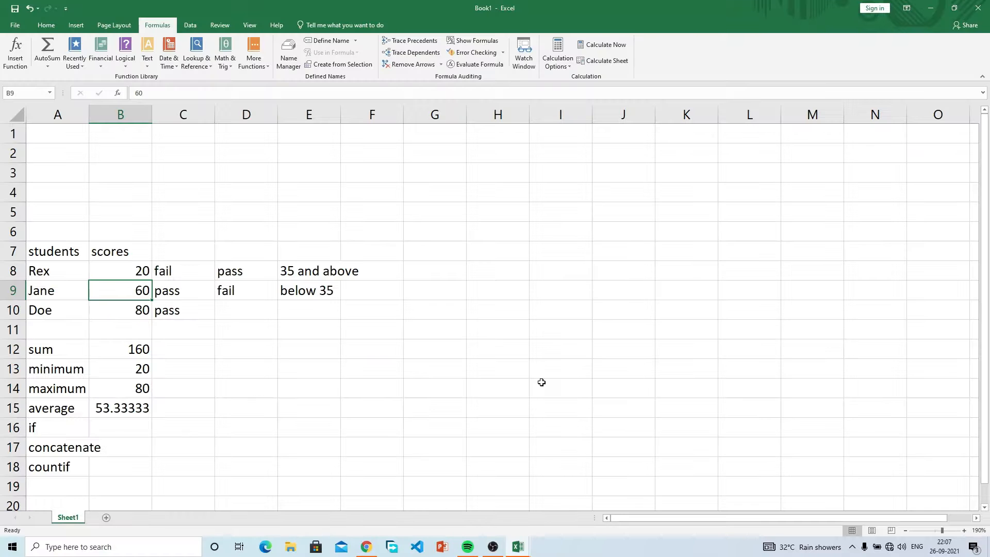
# Step: Enter jane in E14 and doe in F14
pyautogui.click(291, 383)
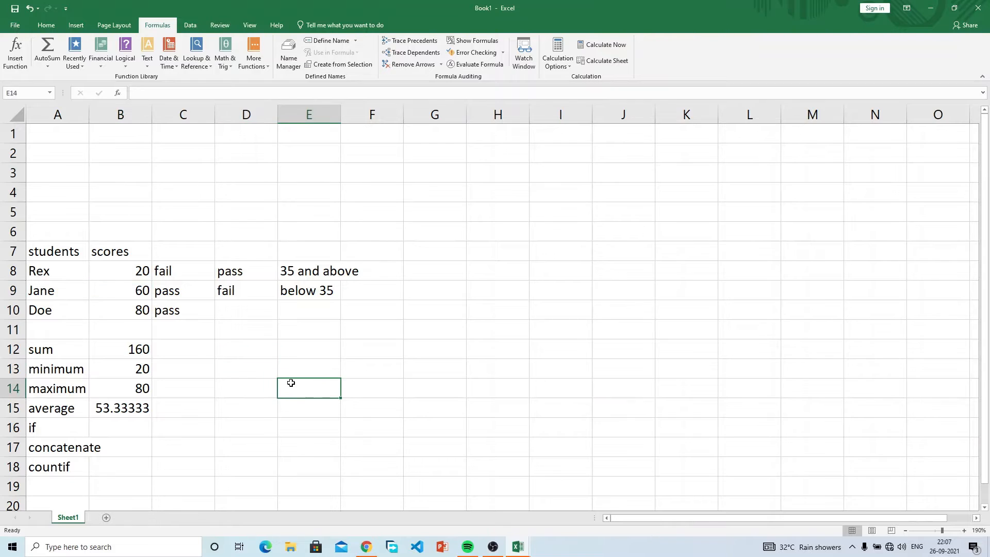
pyautogui.write('jane')
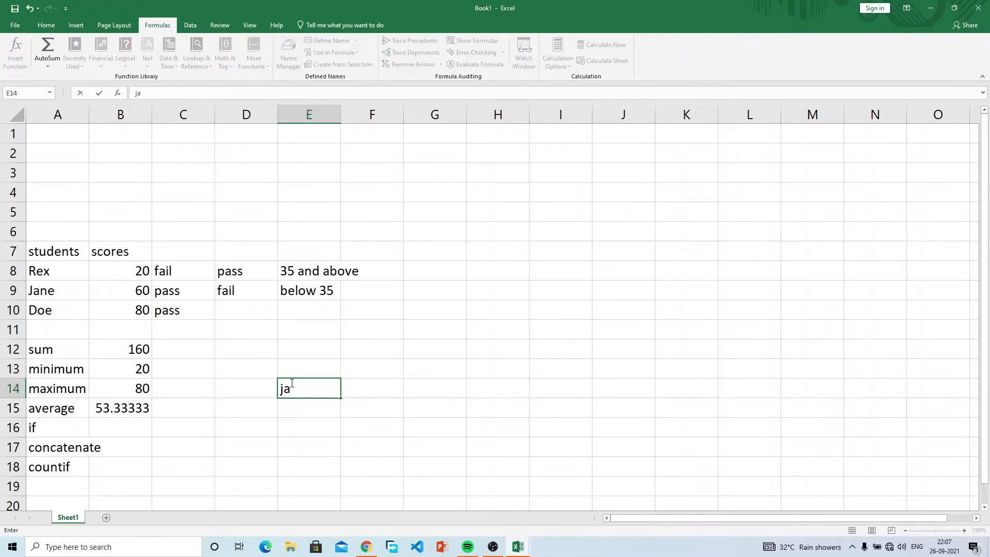
pyautogui.press('Tab')
pyautogui.write('doe')
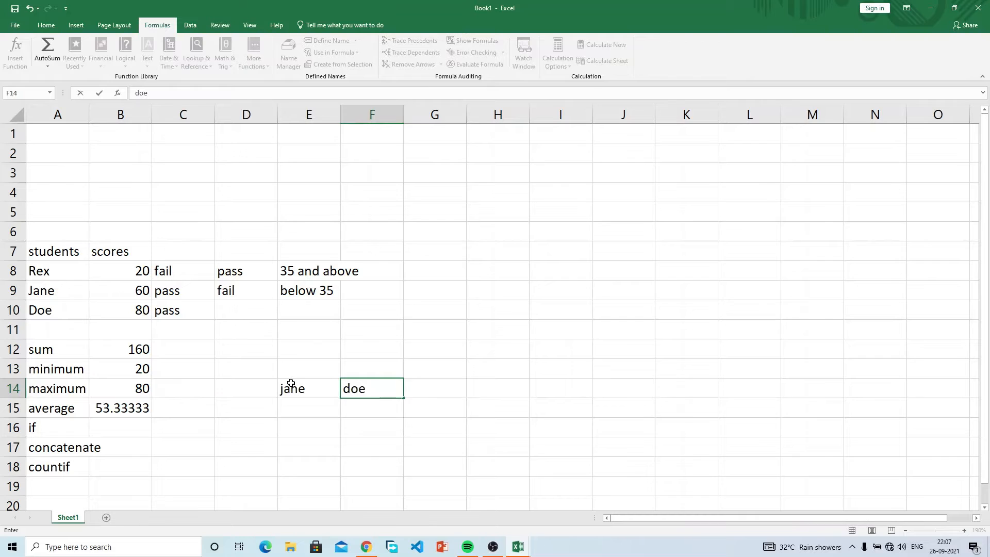
# Step: Add the headings firstname in E13 and surname in F13
pyautogui.press('Up')
pyautogui.press('Left')
pyautogui.write('firstname')
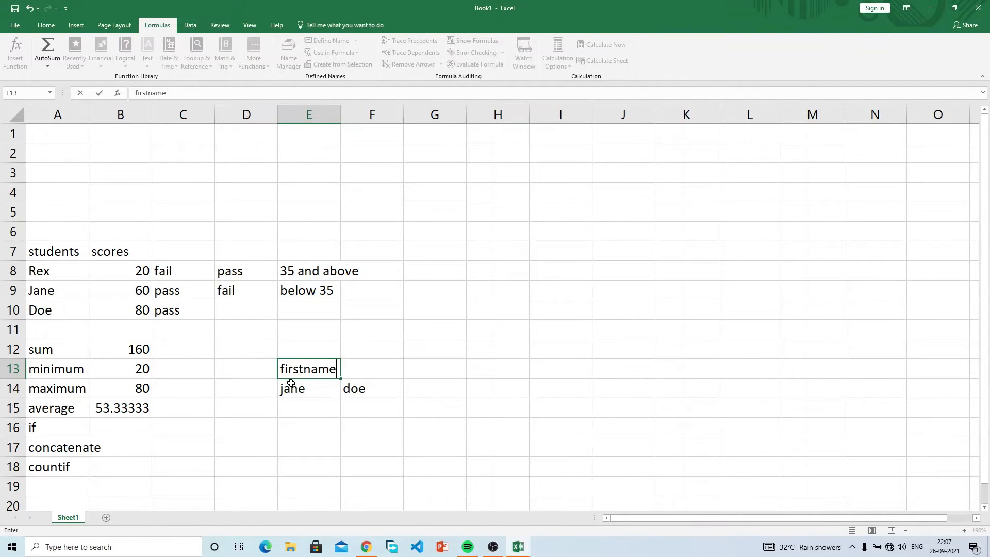
pyautogui.press('Tab')
pyautogui.write('surname')
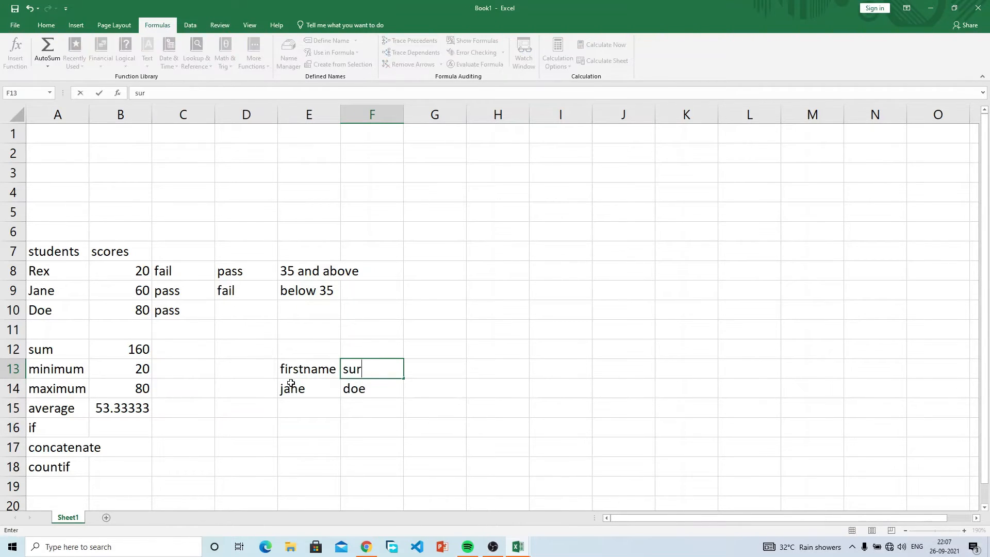
pyautogui.press('Tab')
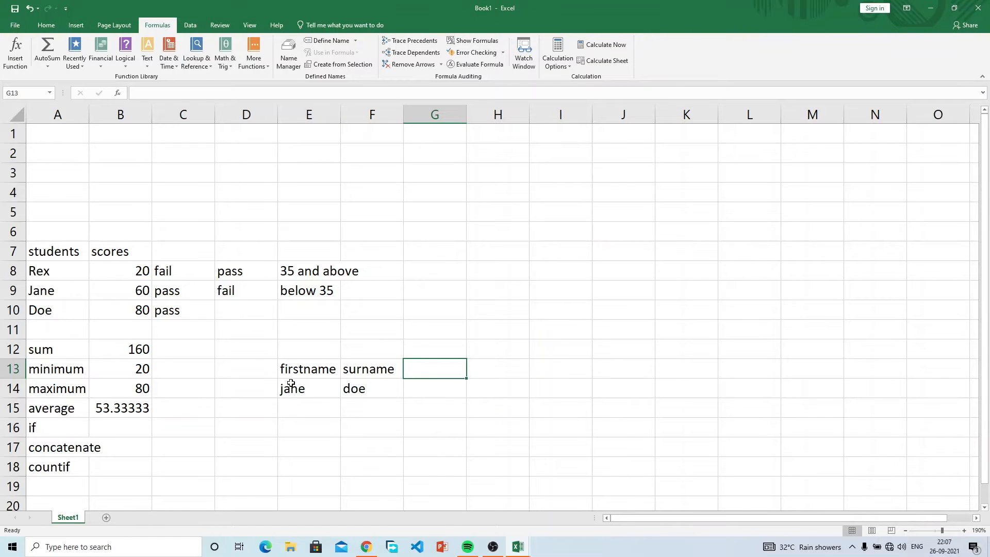
# Step: Enter the heading 'full name' in G13
pyautogui.write('full name\\')
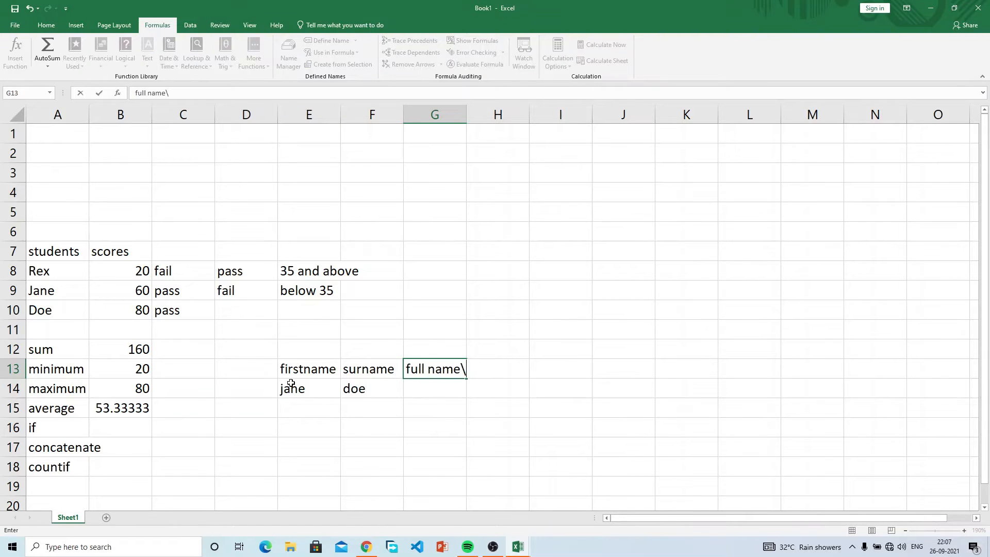
pyautogui.press('BackSpace')
pyautogui.click(291, 383)
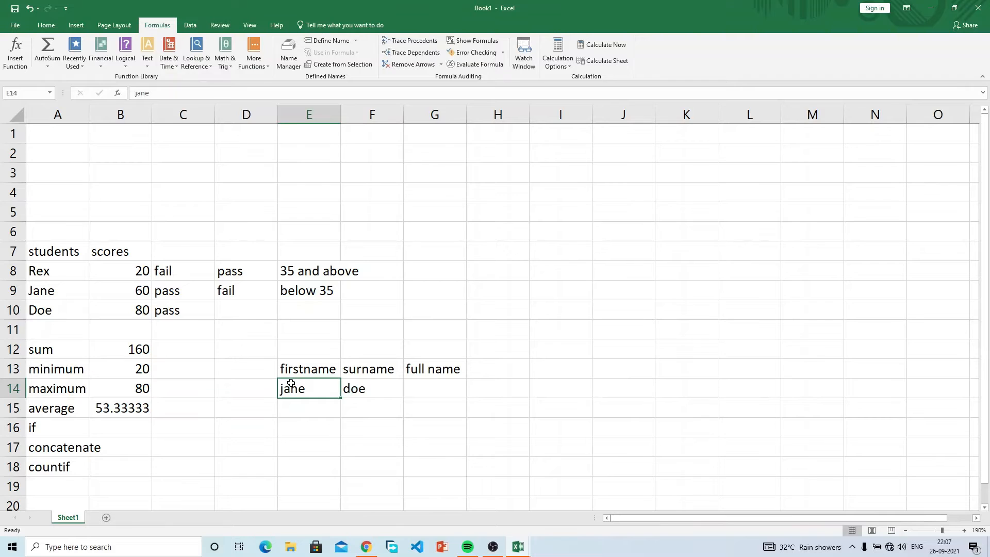
pyautogui.press('Tab')
pyautogui.press('Tab')
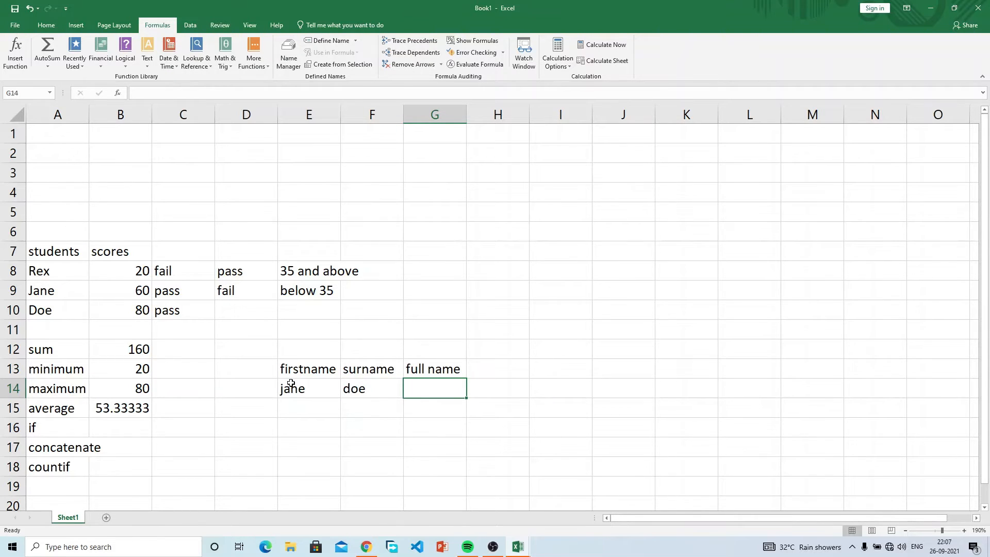
# Step: Enter =CONCATENATE(E14,F14) in G14 so it shows janedoe
pyautogui.write('=con')
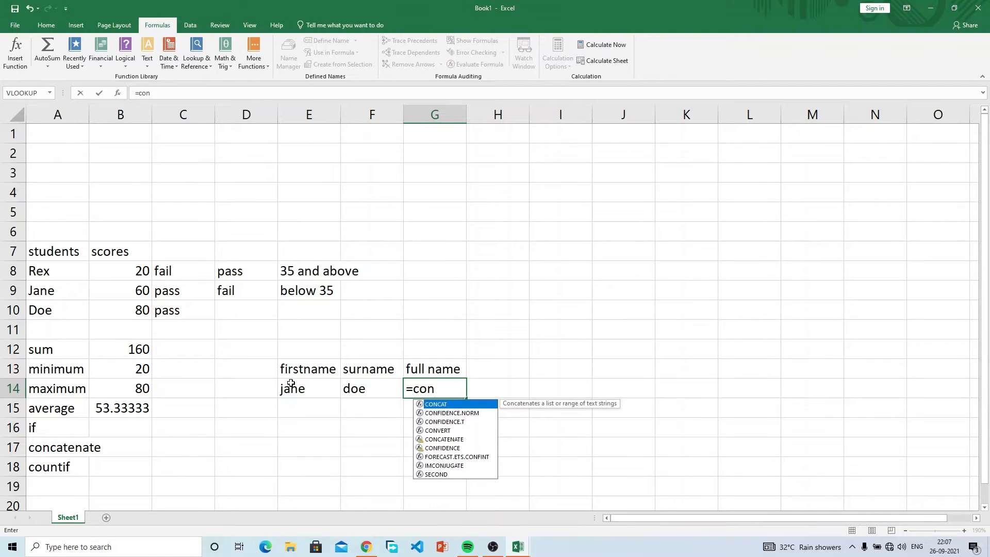
pyautogui.write('cate')
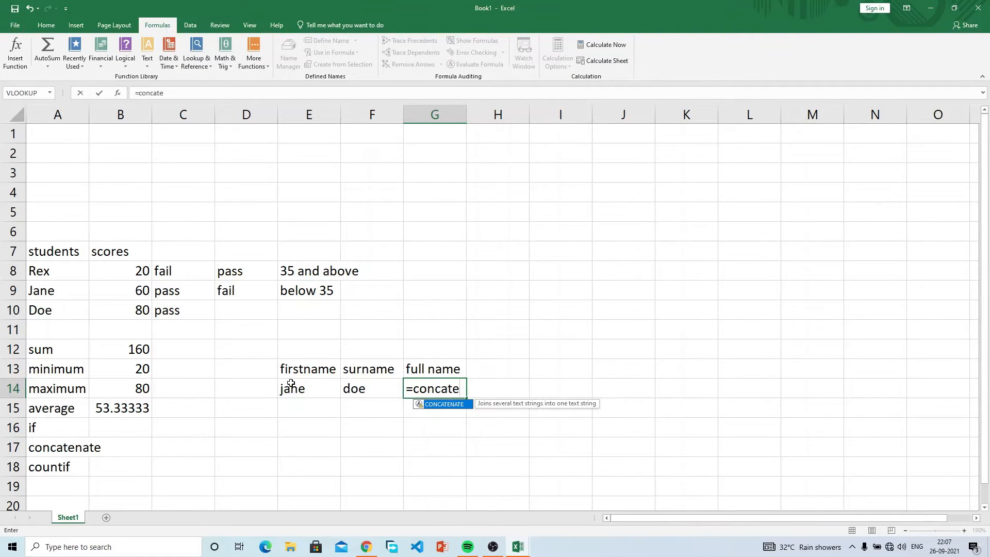
pyautogui.press('Tab')
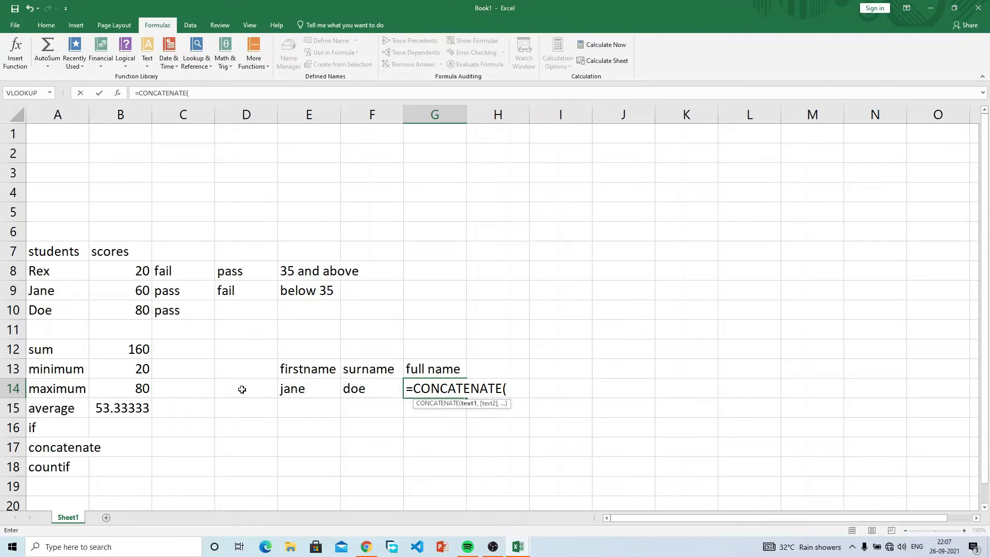
pyautogui.click(308, 389)
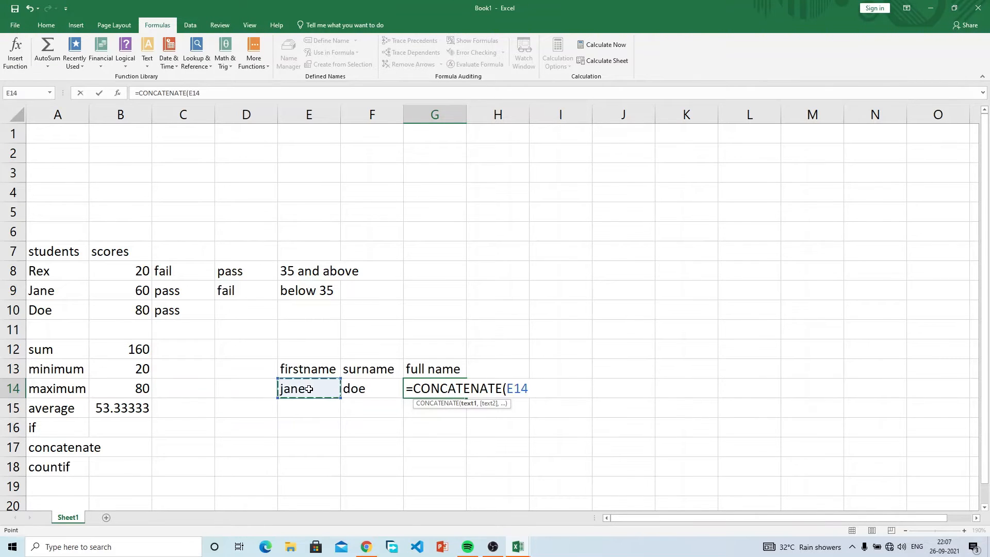
pyautogui.moveTo(309, 389); pyautogui.dragTo(356, 387)
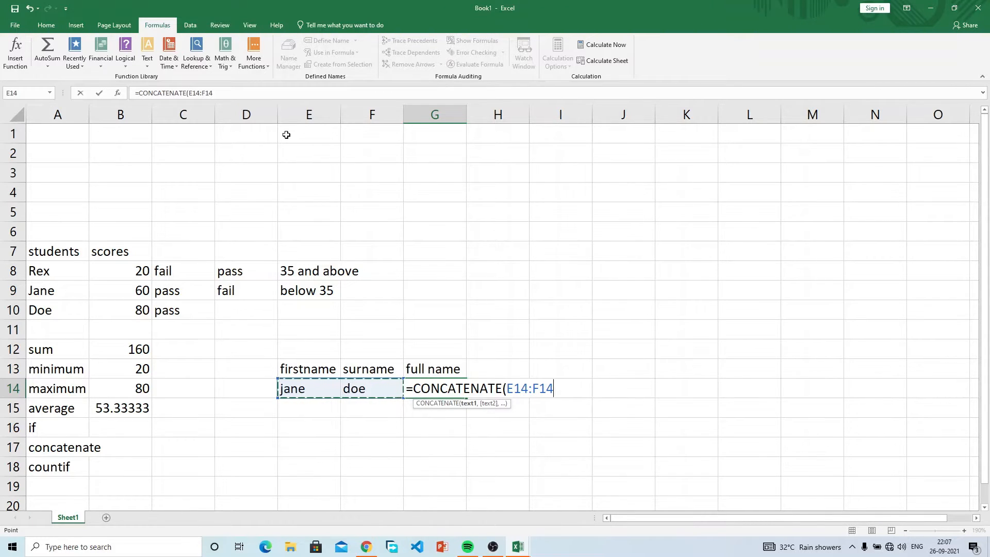
pyautogui.click(234, 93)
pyautogui.press('BackSpace')
pyautogui.press('BackSpace')
pyautogui.press('BackSpace')
pyautogui.press('BackSpace')
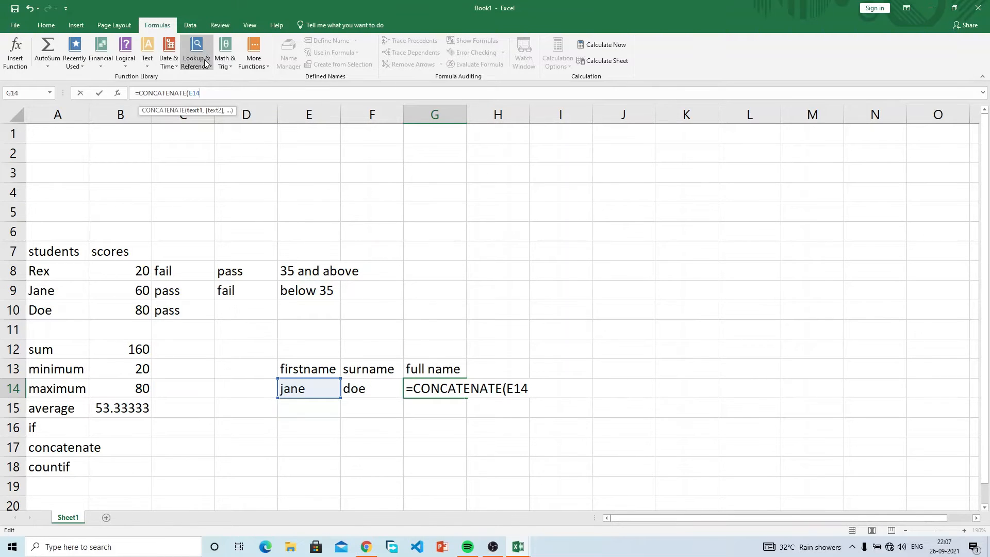
pyautogui.write(',')
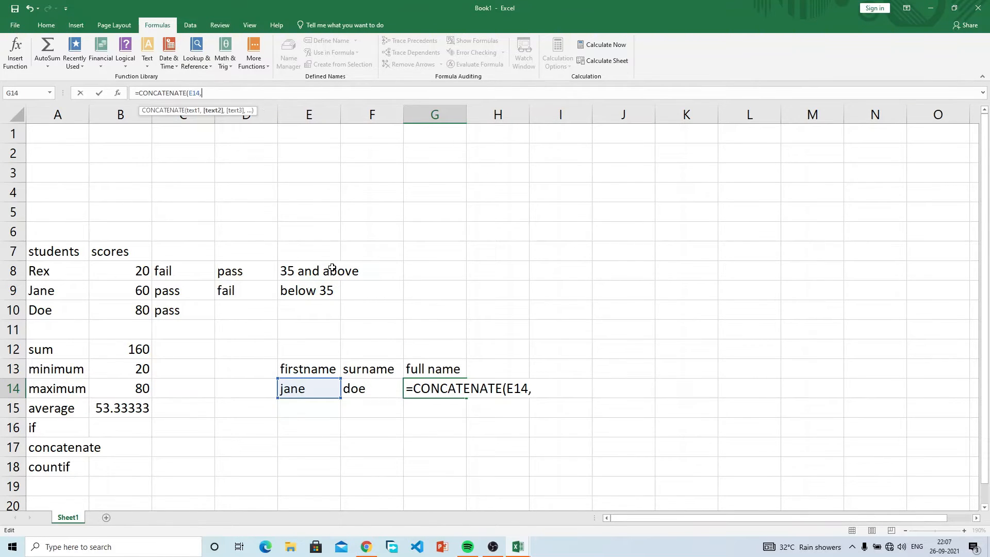
pyautogui.click(389, 389)
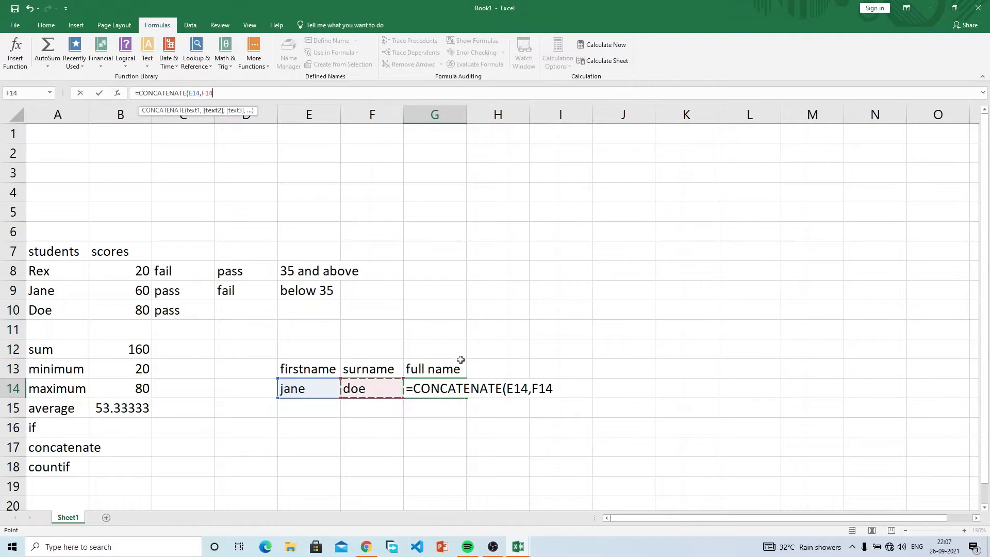
pyautogui.write(')')
pyautogui.press('Return')
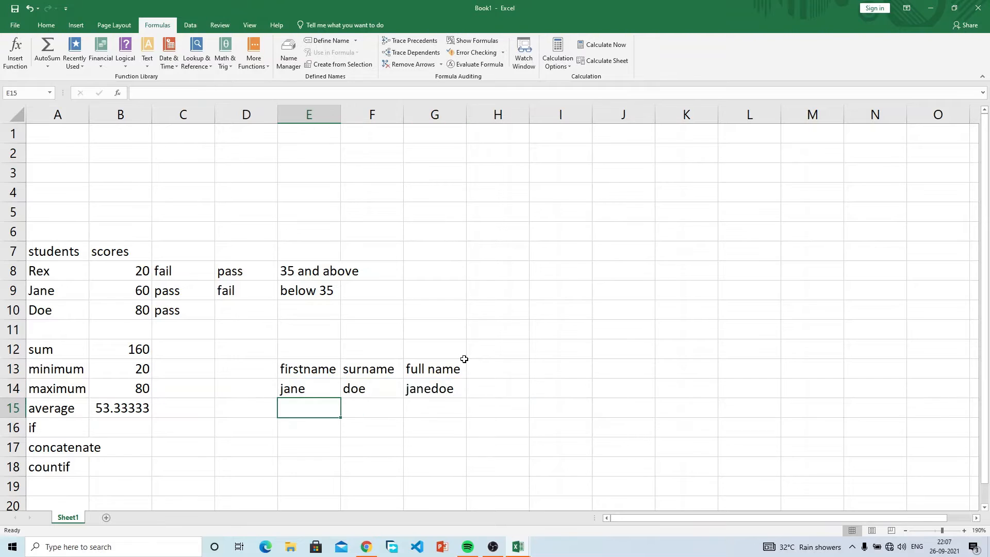
pyautogui.click(435, 392)
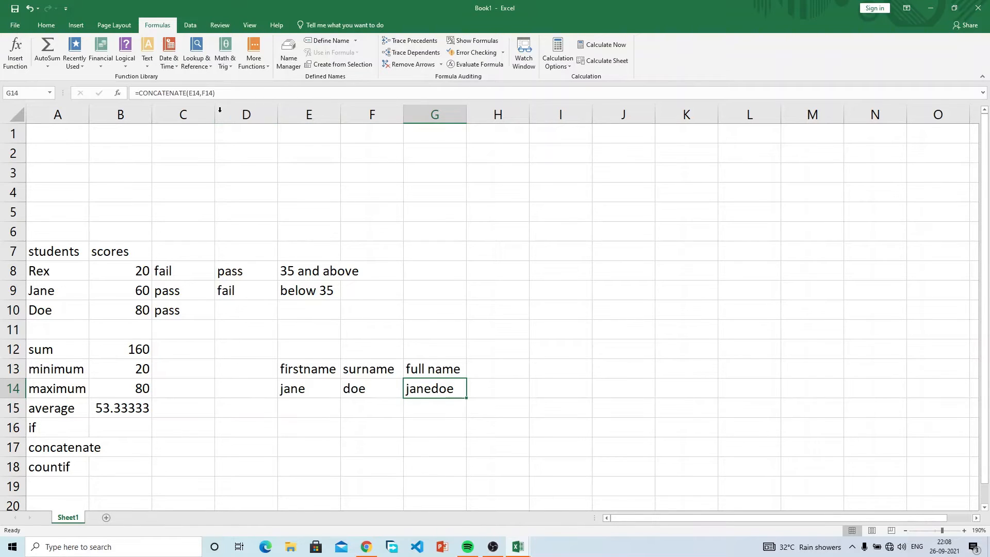
pyautogui.click(203, 93)
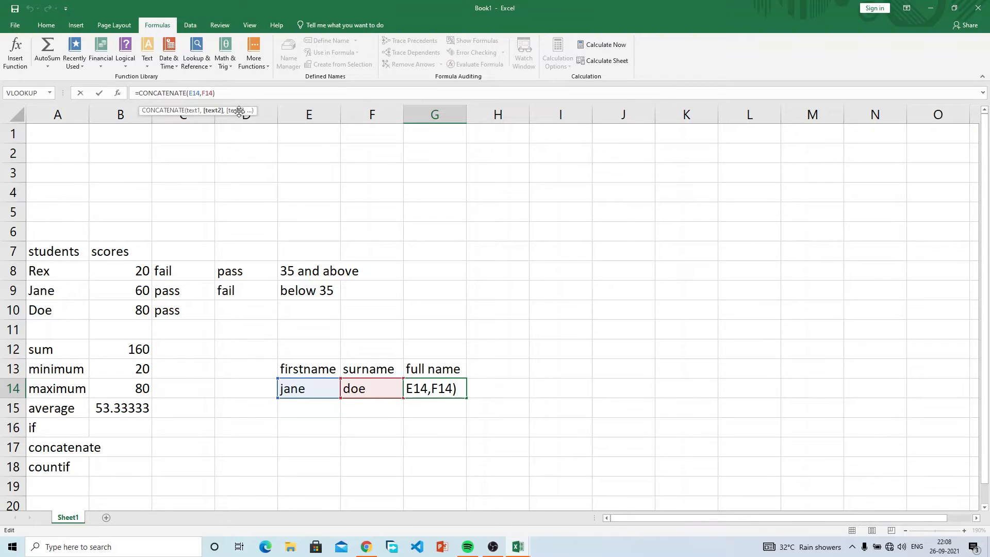
# Step: Change G14 to =CONCATENATE(E14," ",F14) so it reads jane doe, and widen column E
pyautogui.write('"",')
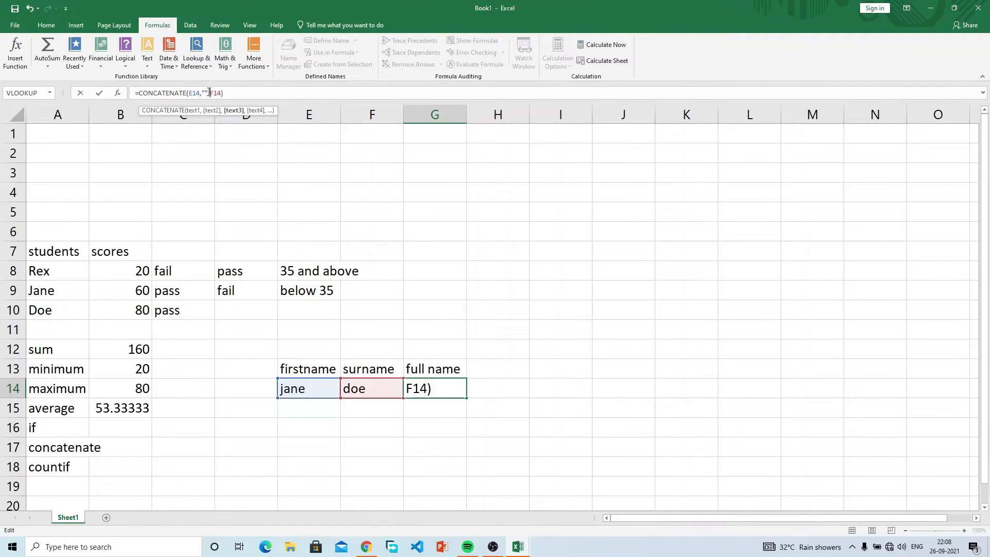
pyautogui.click(205, 92)
pyautogui.write('"')
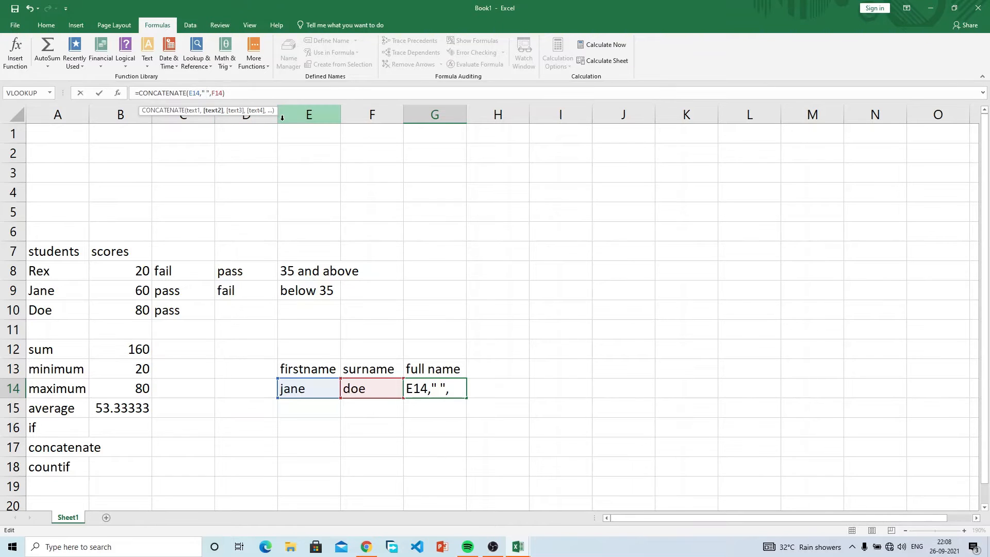
pyautogui.press('Return')
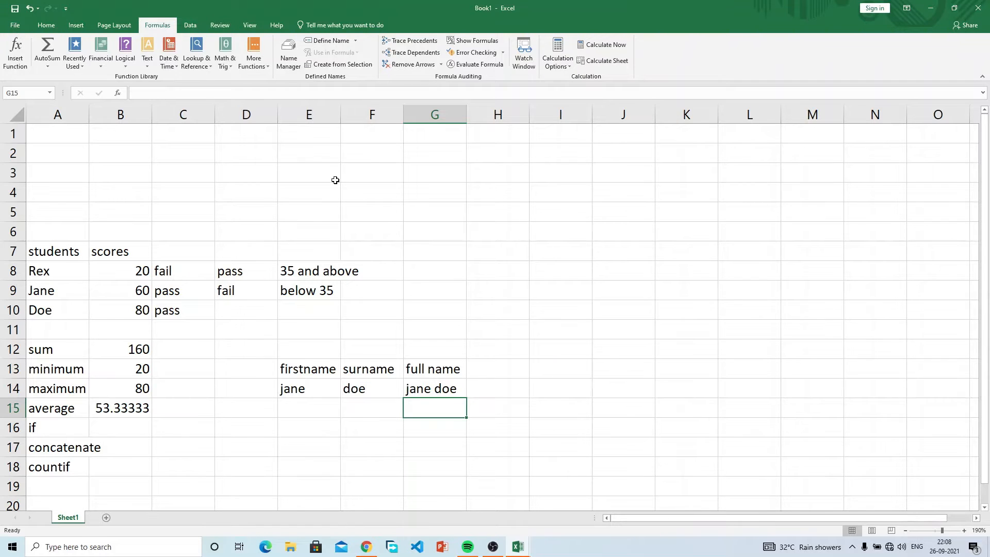
pyautogui.doubleClick(340, 116)
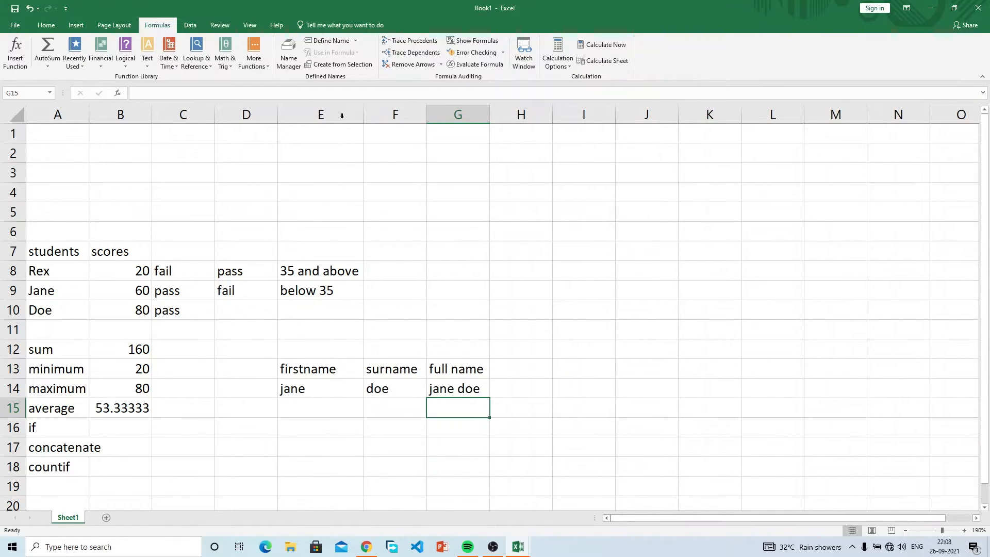
# Step: Enter =COUNTIF(B8:B10,C8:C10) in F8, which returns 0
pyautogui.click(393, 272)
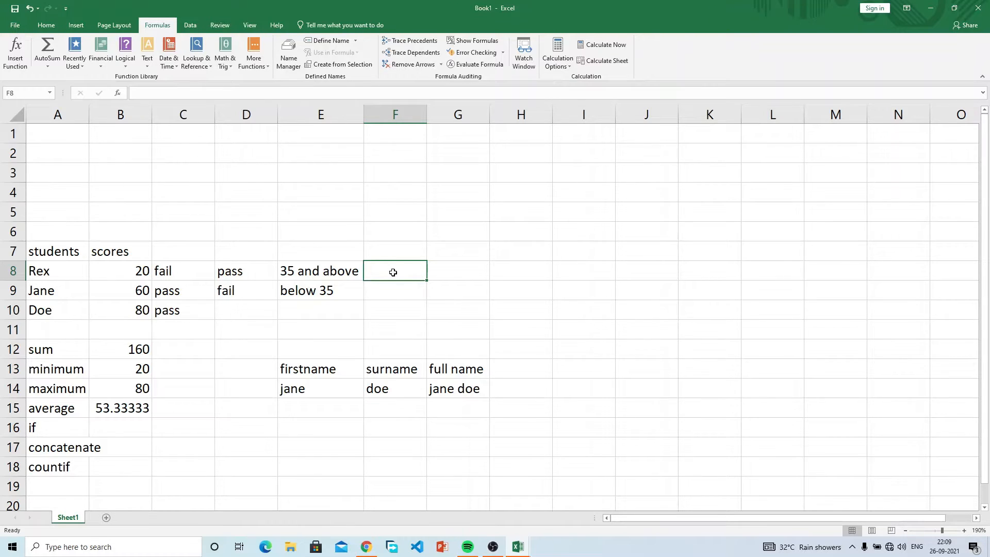
pyautogui.write('=')
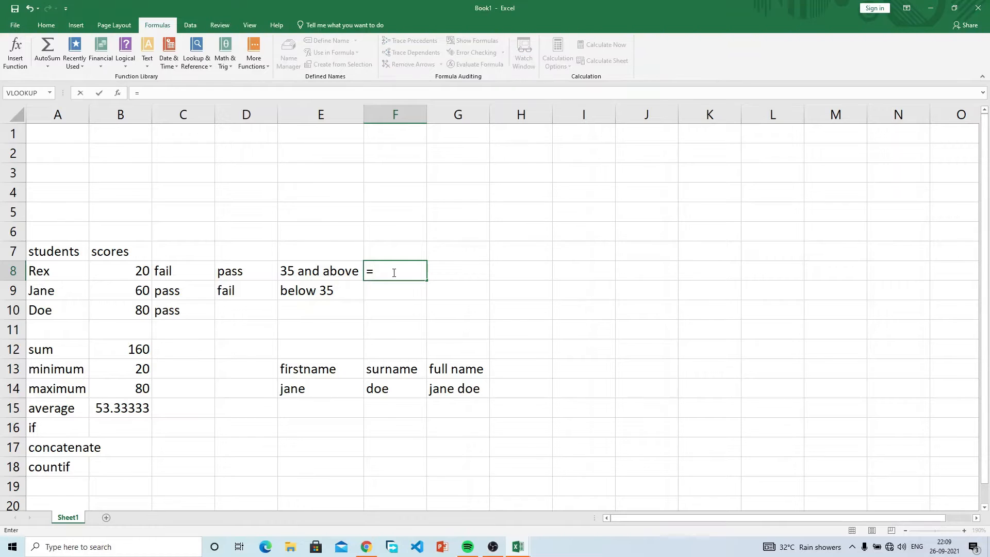
pyautogui.write('coun')
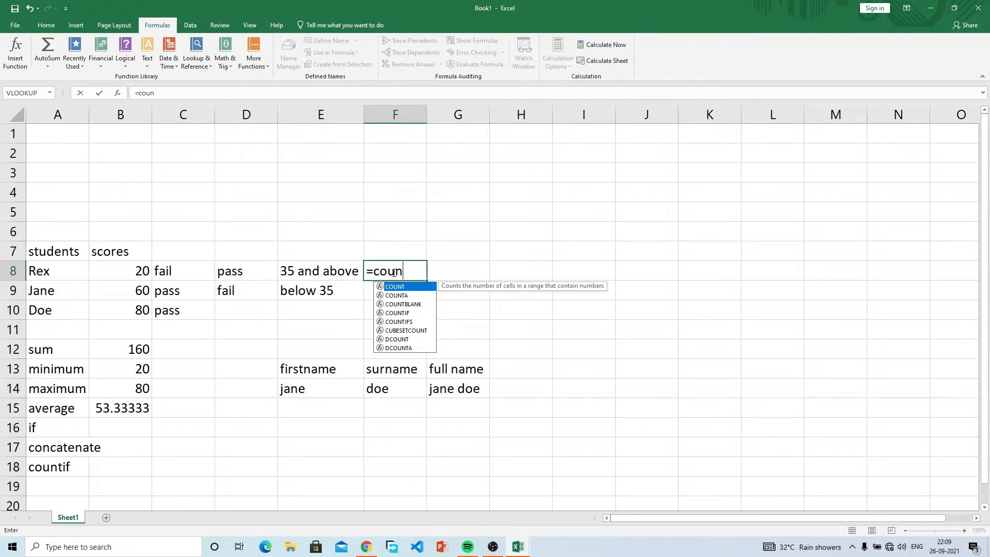
pyautogui.press('Down')
pyautogui.press('Down')
pyautogui.press('Down')
pyautogui.press('Tab')
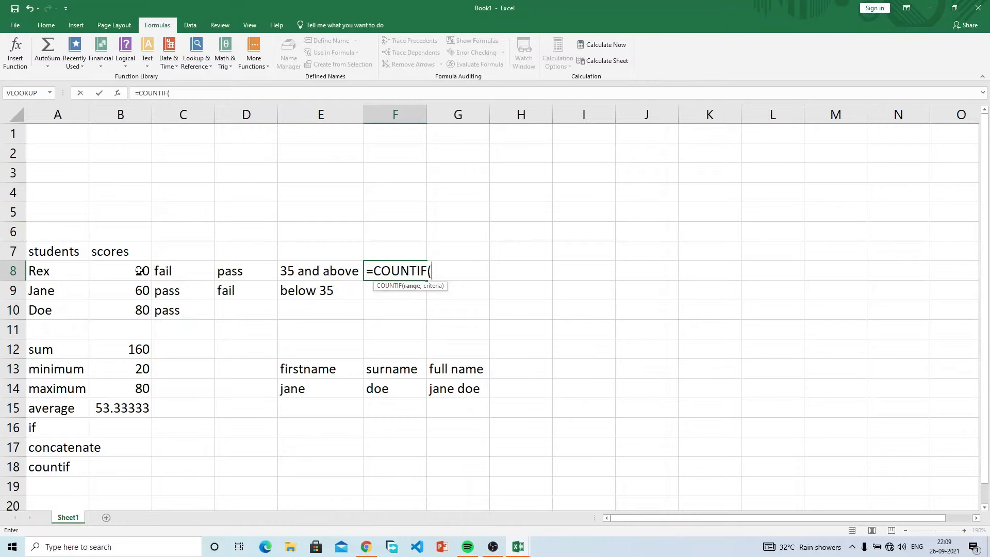
pyautogui.moveTo(135, 271); pyautogui.dragTo(135, 309)
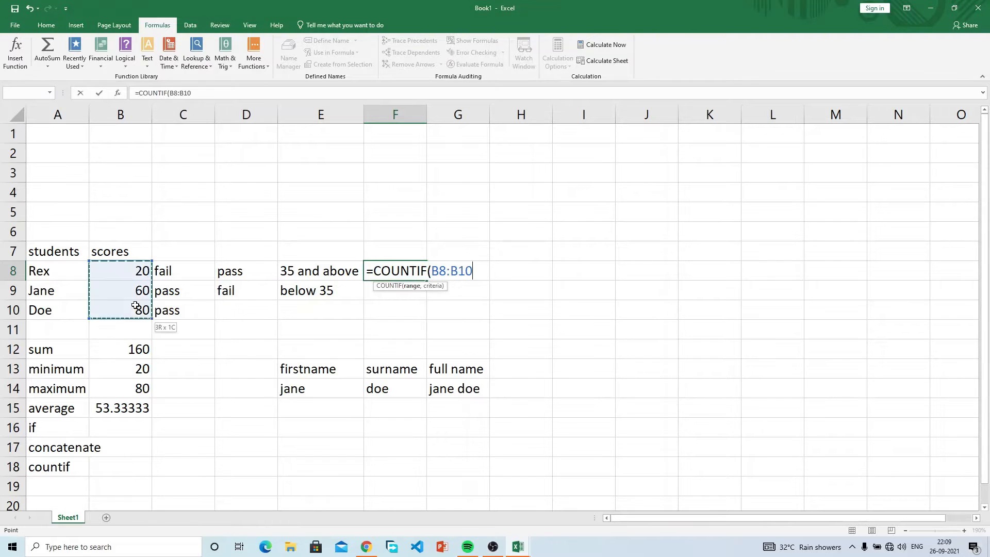
pyautogui.write(',')
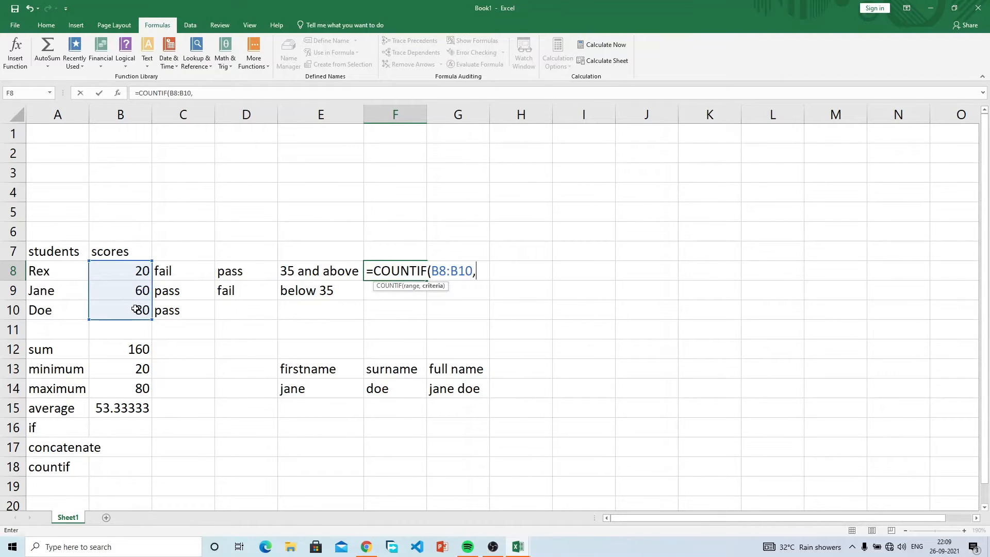
pyautogui.moveTo(188, 269); pyautogui.dragTo(192, 310)
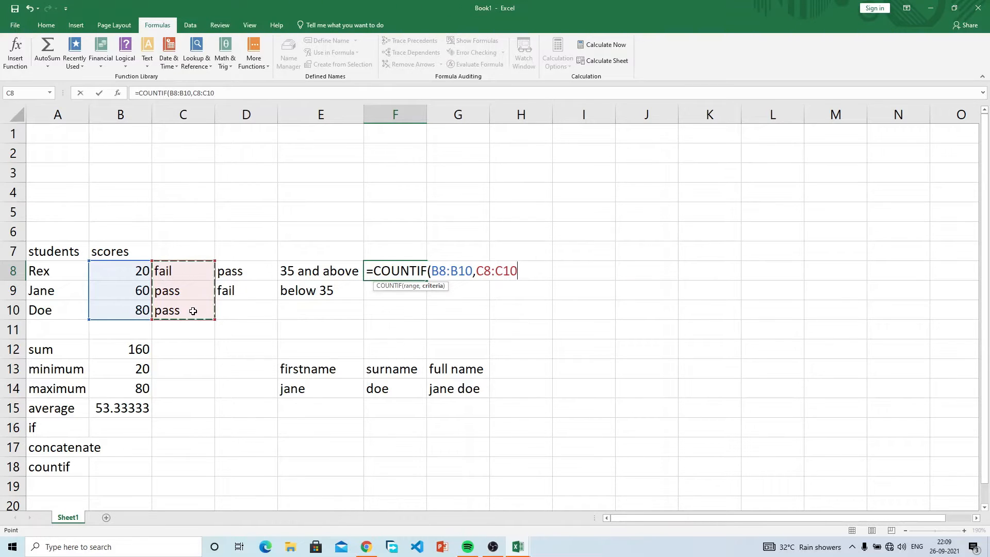
pyautogui.write(')')
pyautogui.press('Return')
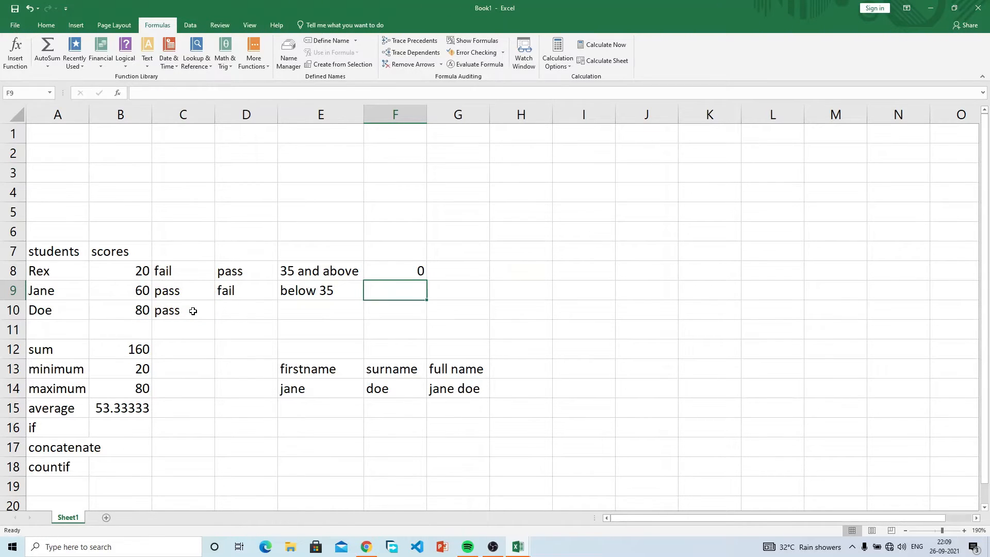
# Step: Rewrite F8 as =COUNTIF(C8:C10,"fail") to count the fail results
pyautogui.click(415, 271)
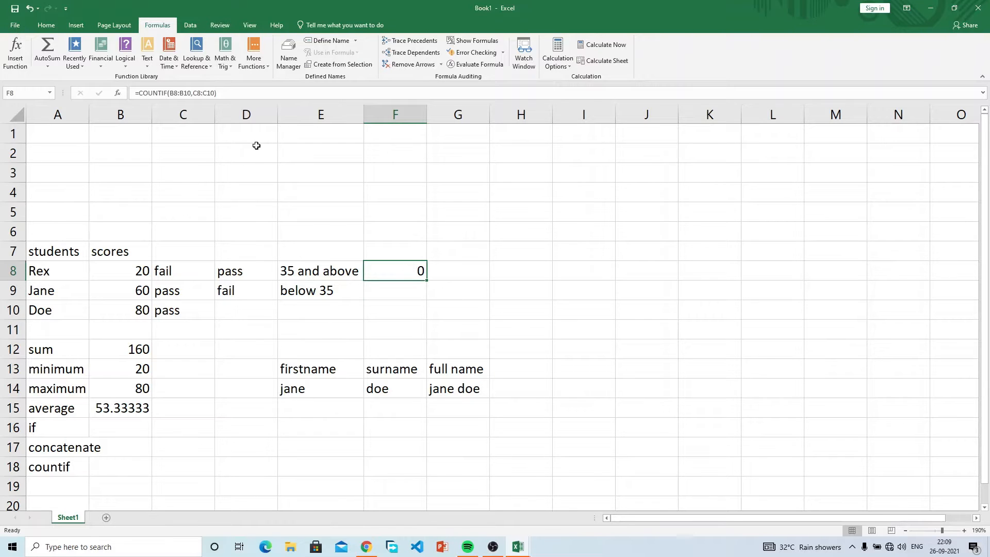
pyautogui.click(217, 92)
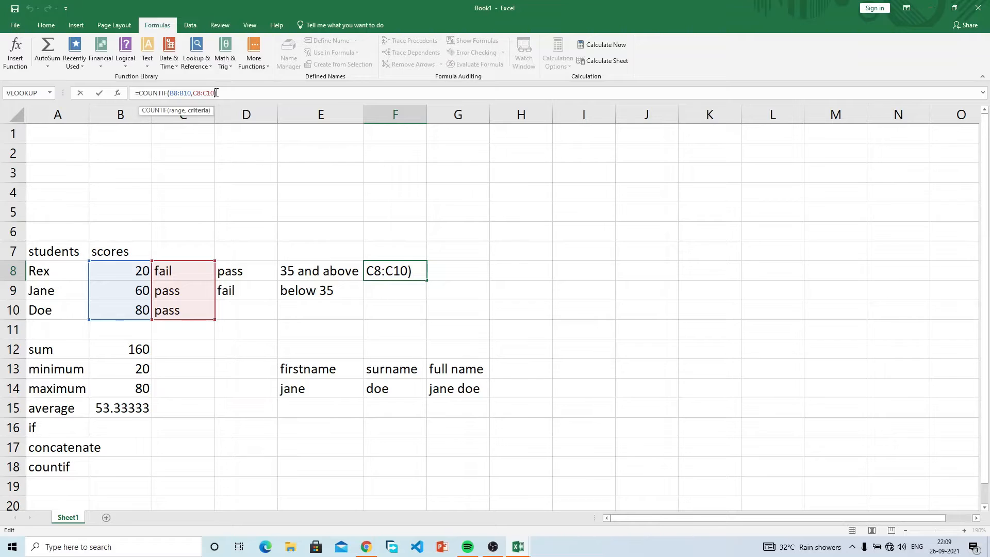
pyautogui.press('BackSpace')
pyautogui.press('BackSpace')
pyautogui.press('BackSpace')
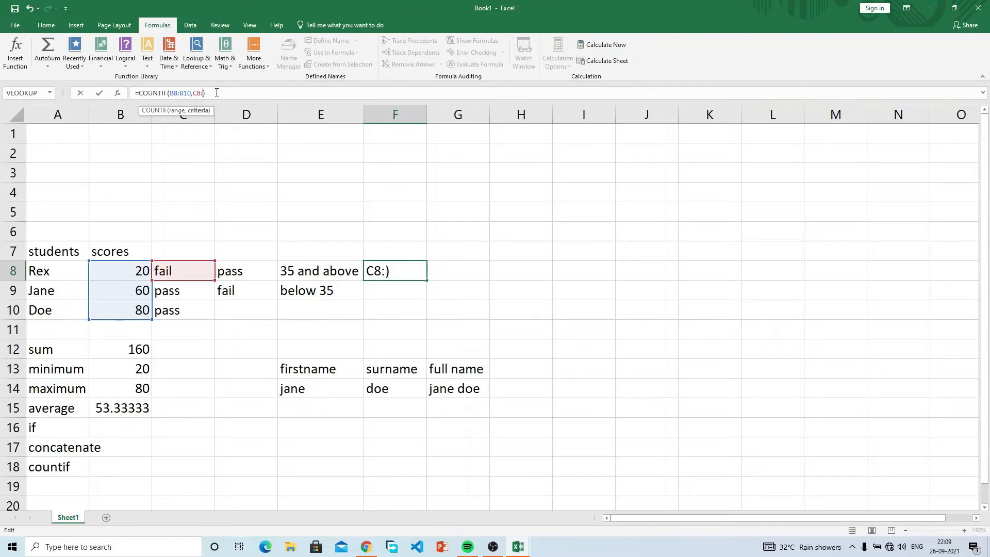
pyautogui.press('BackSpace')
pyautogui.press('BackSpace')
pyautogui.press('BackSpace')
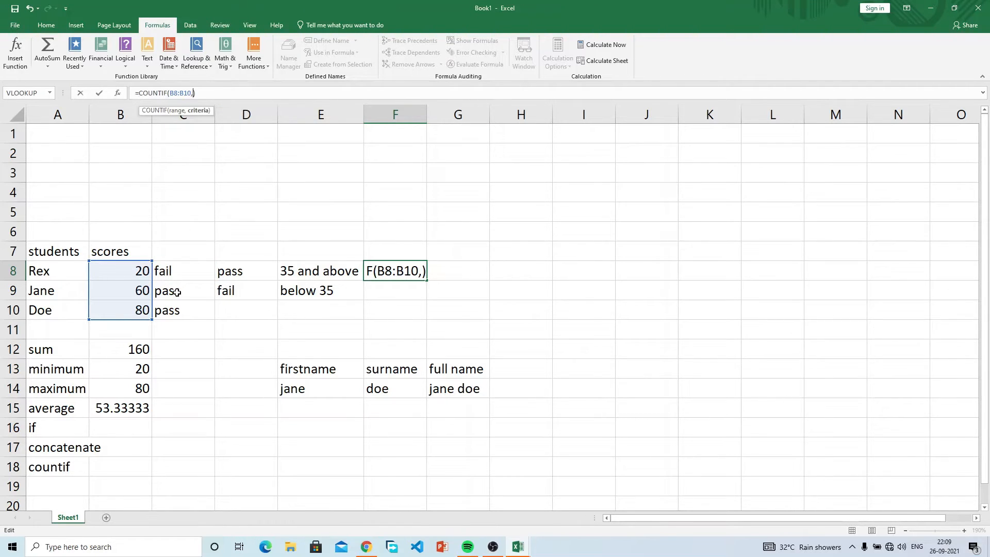
pyautogui.press('BackSpace')
pyautogui.press('BackSpace')
pyautogui.press('BackSpace')
pyautogui.press('BackSpace')
pyautogui.press('BackSpace')
pyautogui.press('BackSpace')
pyautogui.press('BackSpace')
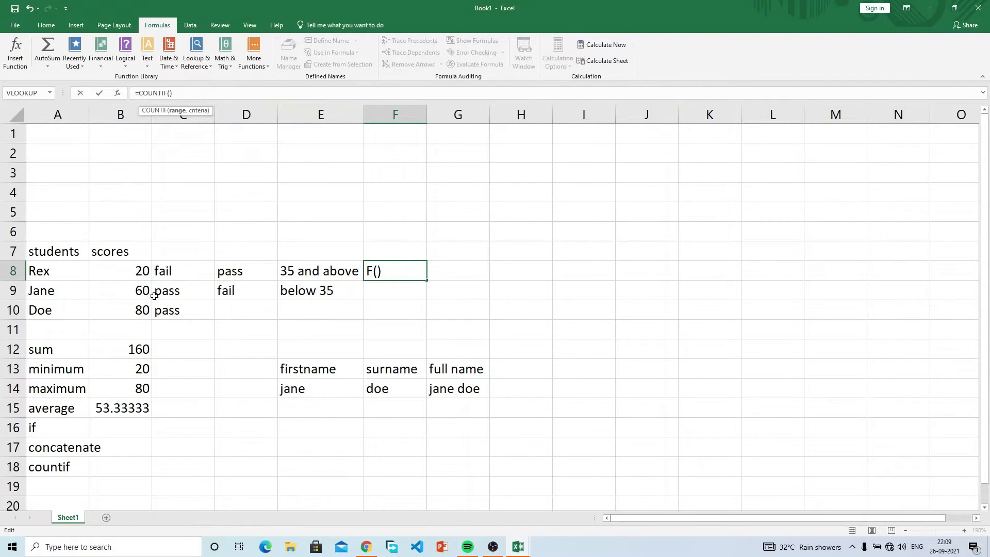
pyautogui.moveTo(172, 270); pyautogui.dragTo(174, 308)
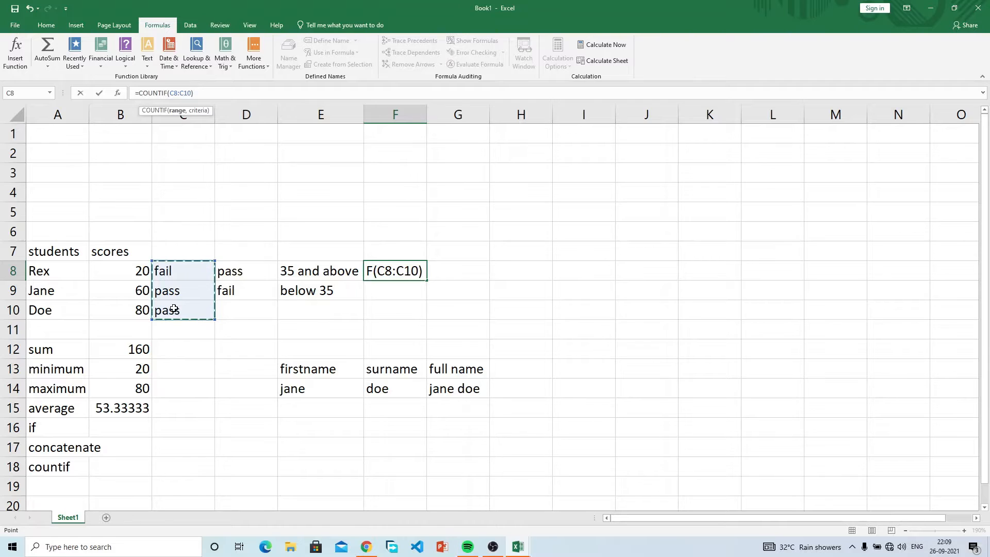
pyautogui.write(',"')
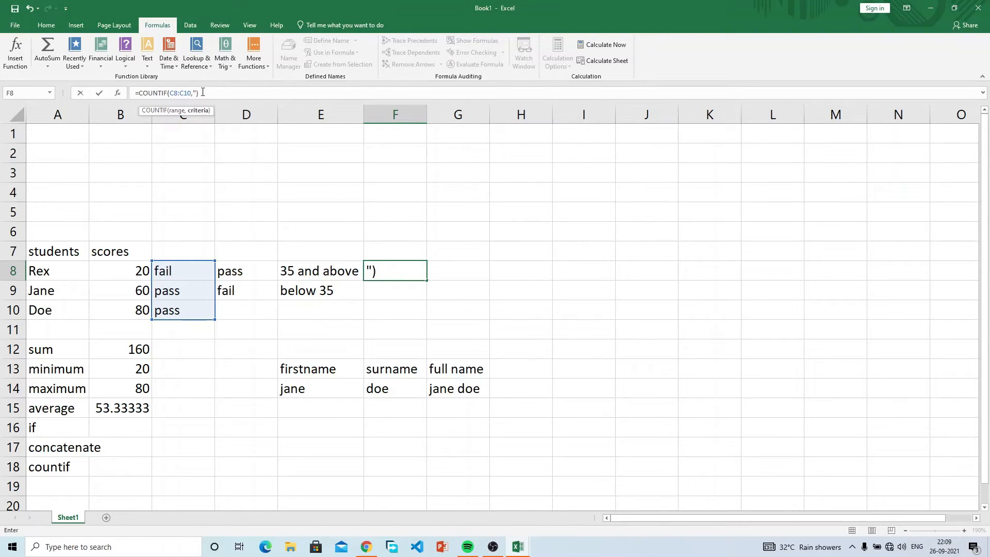
pyautogui.write('fail)')
pyautogui.press('BackSpace')
pyautogui.write("'")
pyautogui.press('BackSpace')
pyautogui.write('"')
pyautogui.click(221, 93)
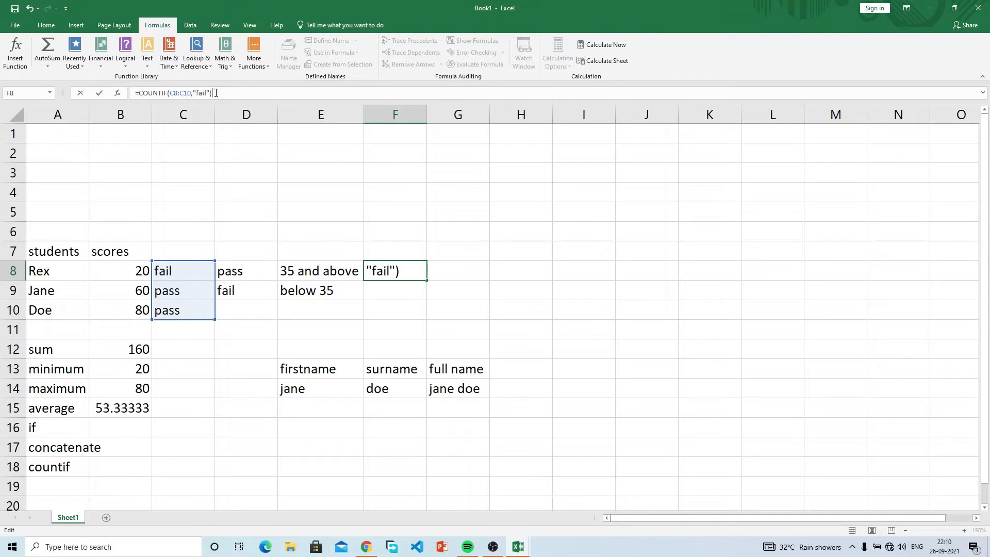
pyautogui.press('Return')
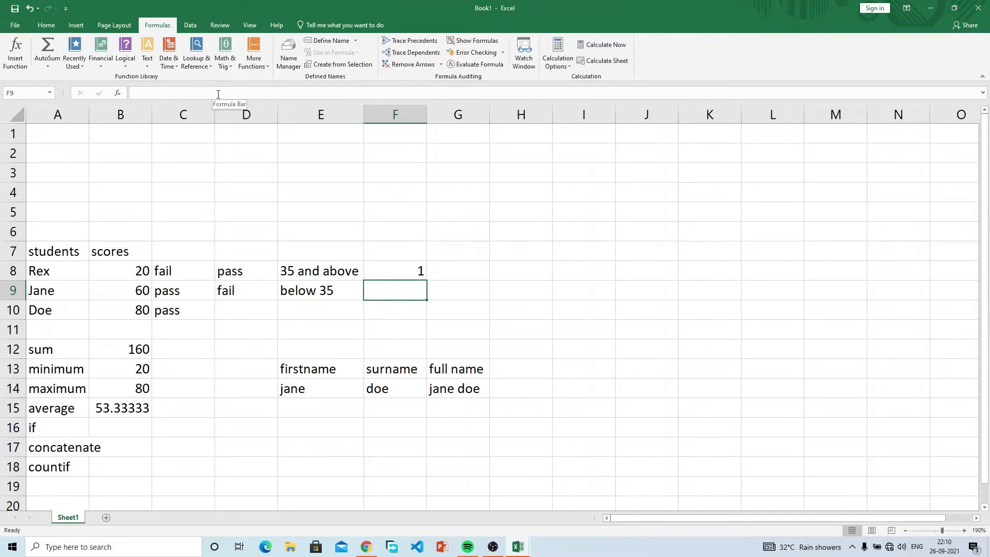
# Step: Change F8's criterion from "fail" to "pass" so it counts 2 passes
pyautogui.press('Up')
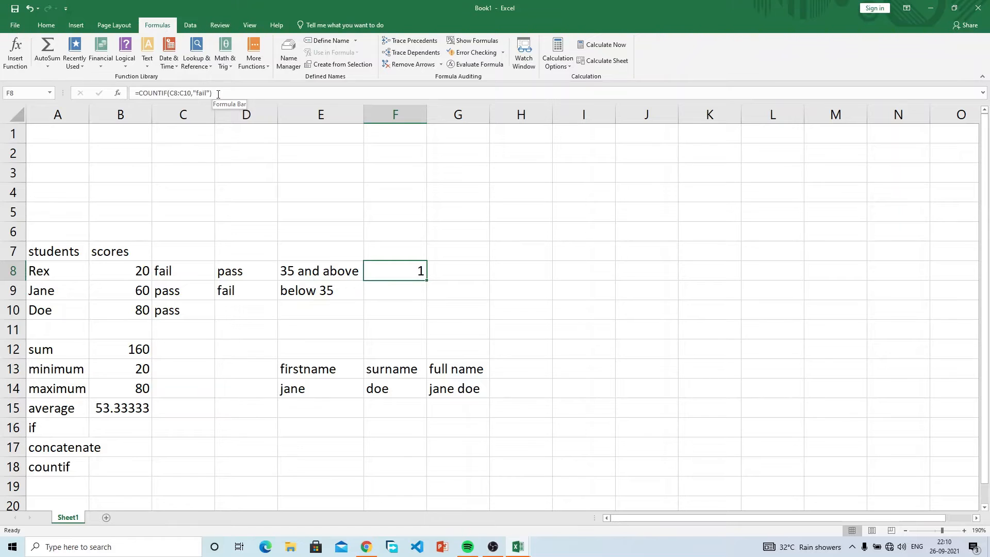
pyautogui.click(209, 92)
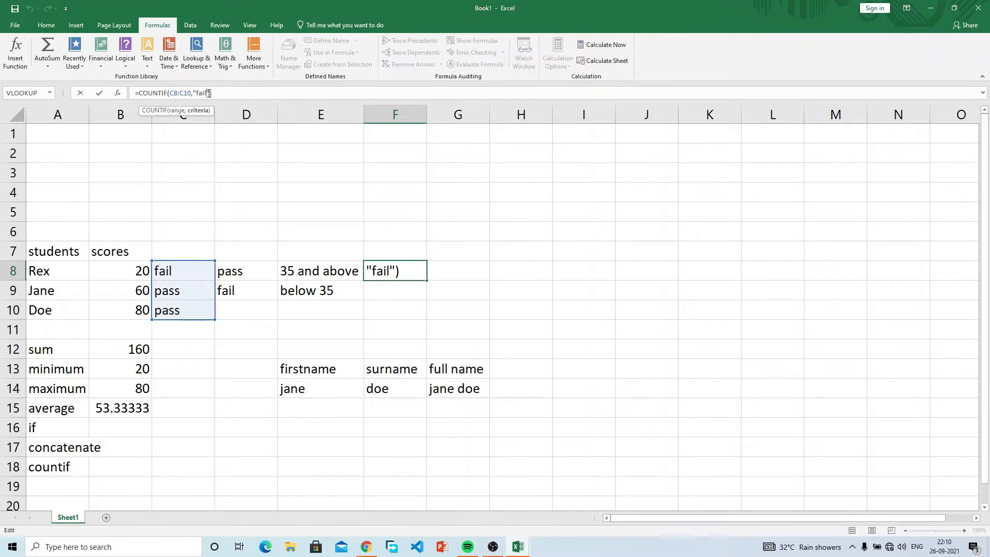
pyautogui.press('BackSpace')
pyautogui.press('BackSpace')
pyautogui.press('BackSpace')
pyautogui.press('BackSpace')
pyautogui.write('pass')
pyautogui.press('Return')
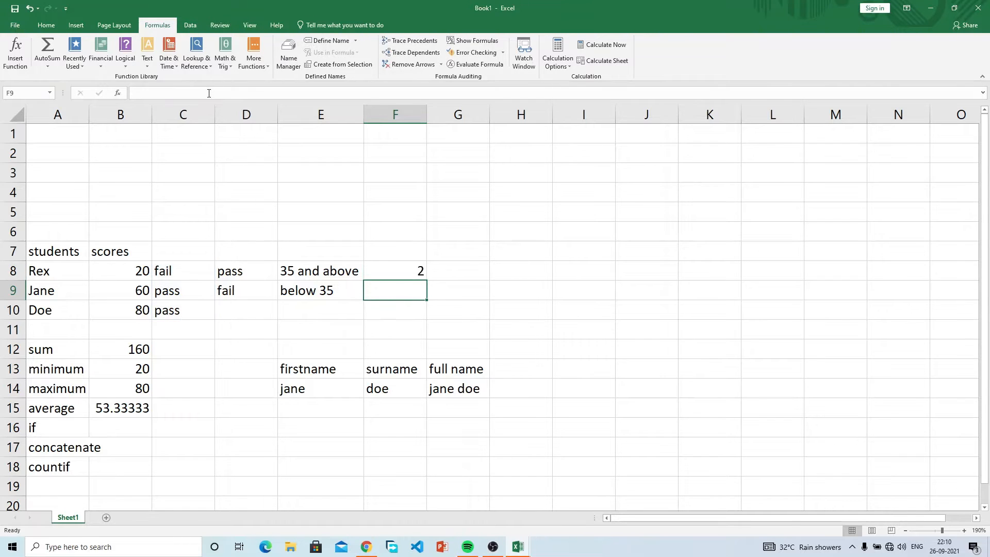
pyautogui.click(402, 270)
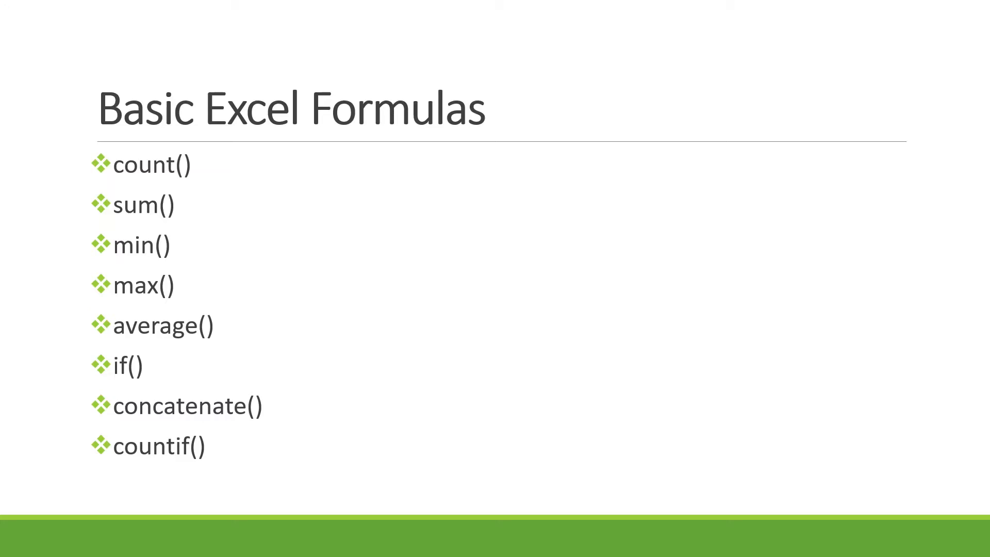
# Step: Advance two slides to the Cell Referencing in Excel and relative referencing slides
pyautogui.press('Right')
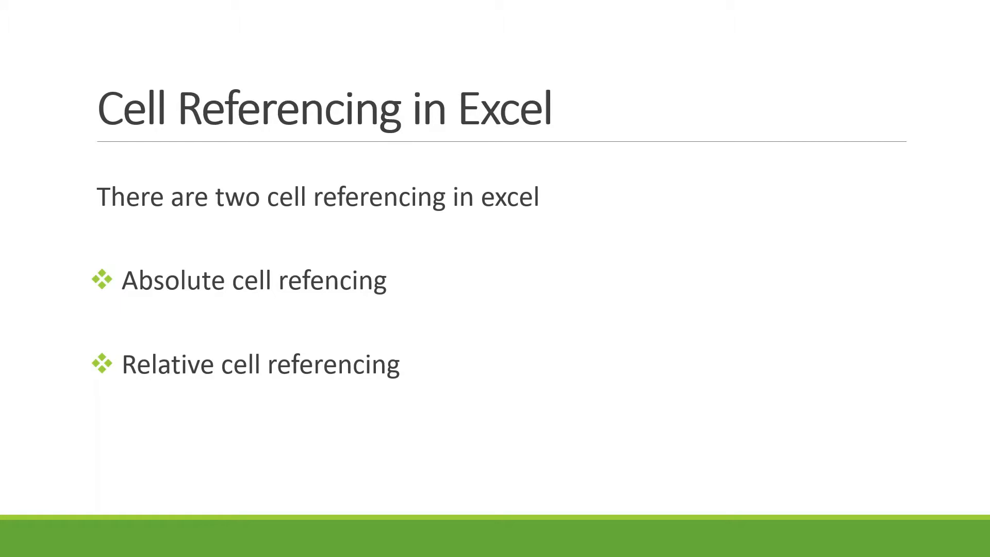
pyautogui.press('Right')
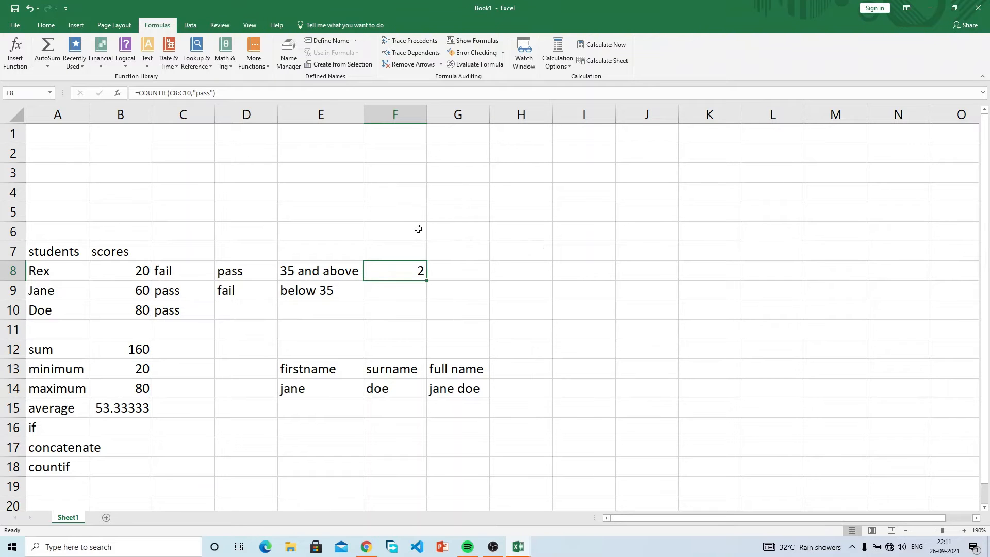
pyautogui.click(141, 271)
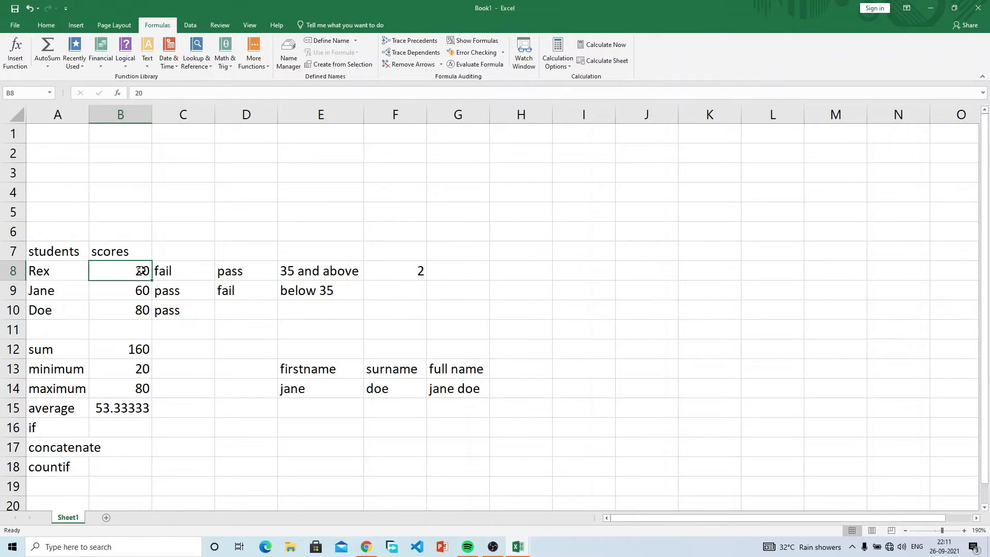
pyautogui.click(178, 269)
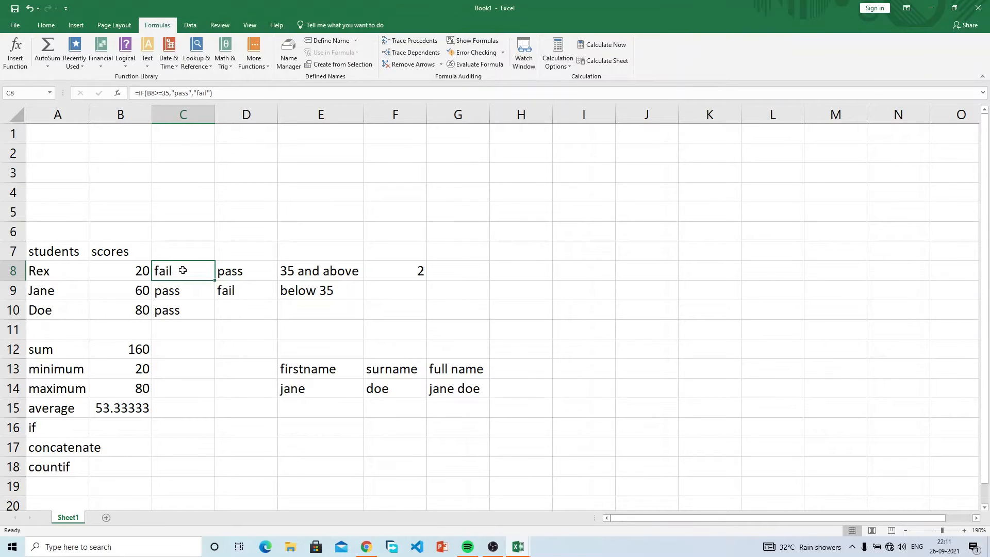
pyautogui.click(133, 267)
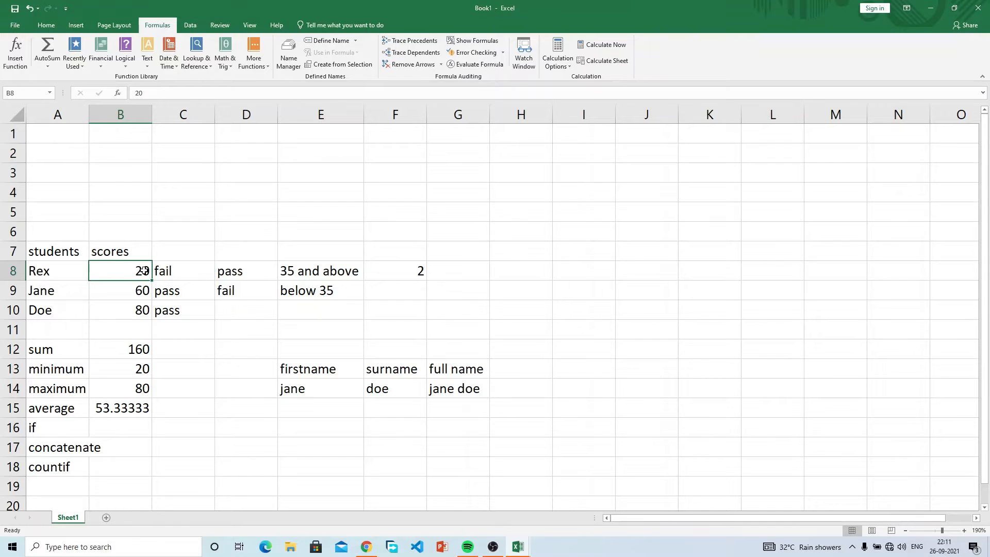
pyautogui.click(177, 269)
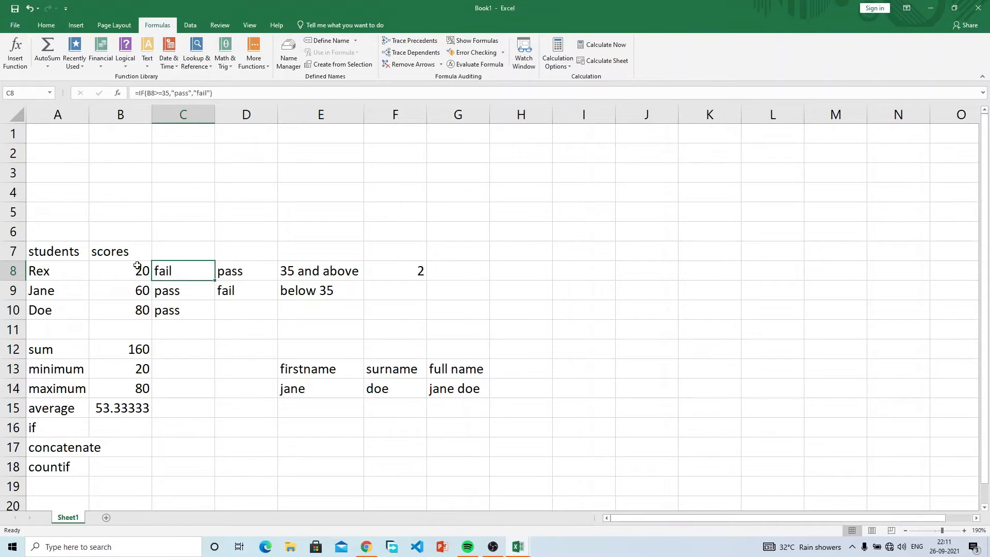
pyautogui.moveTo(214, 279); pyautogui.dragTo(213, 320)
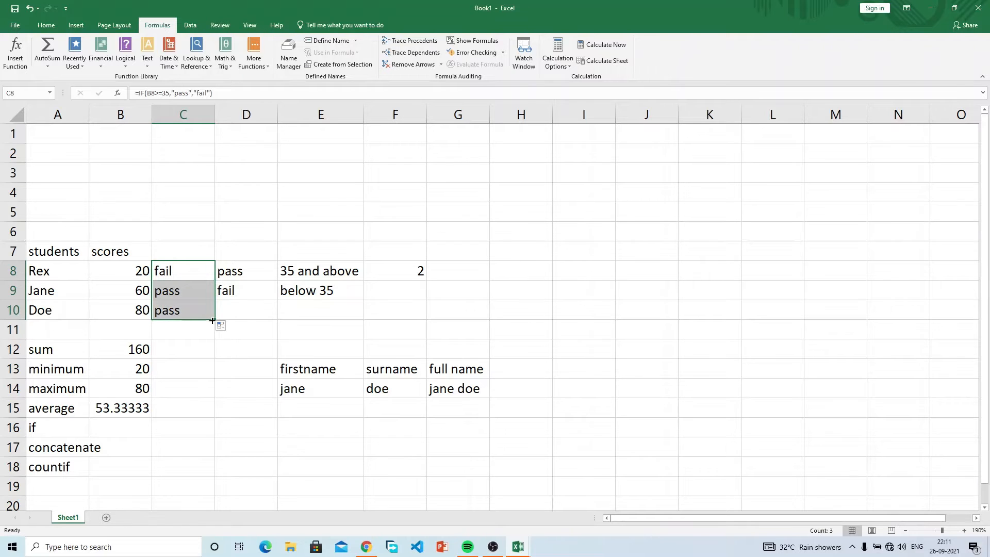
pyautogui.click(136, 270)
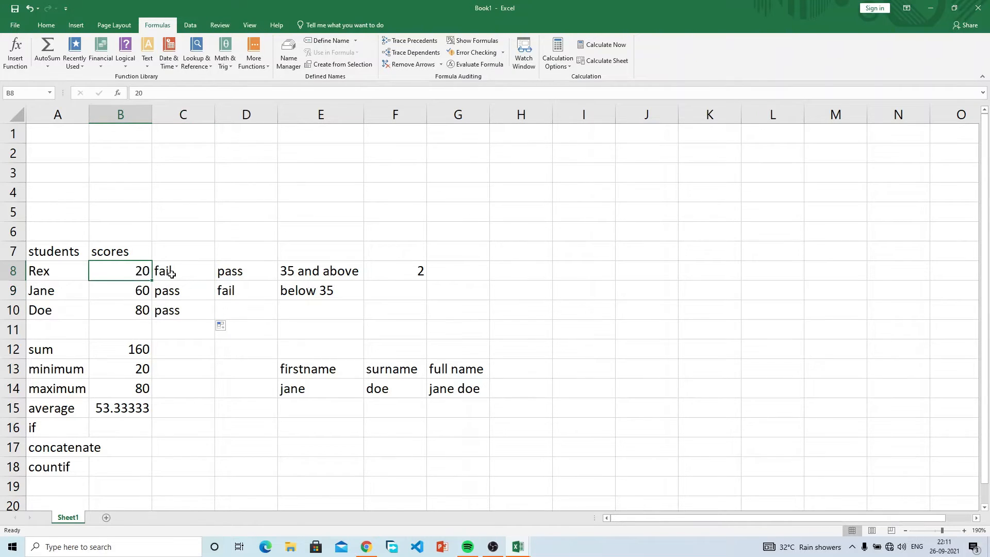
pyautogui.click(160, 273)
pyautogui.moveTo(161, 273); pyautogui.dragTo(144, 269)
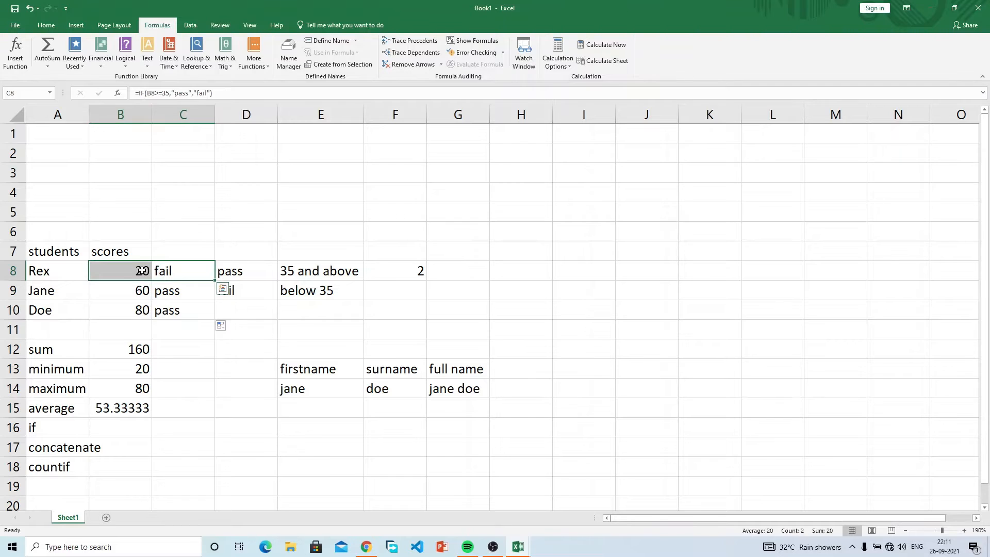
pyautogui.click(143, 271)
pyautogui.moveTo(144, 271); pyautogui.dragTo(156, 270)
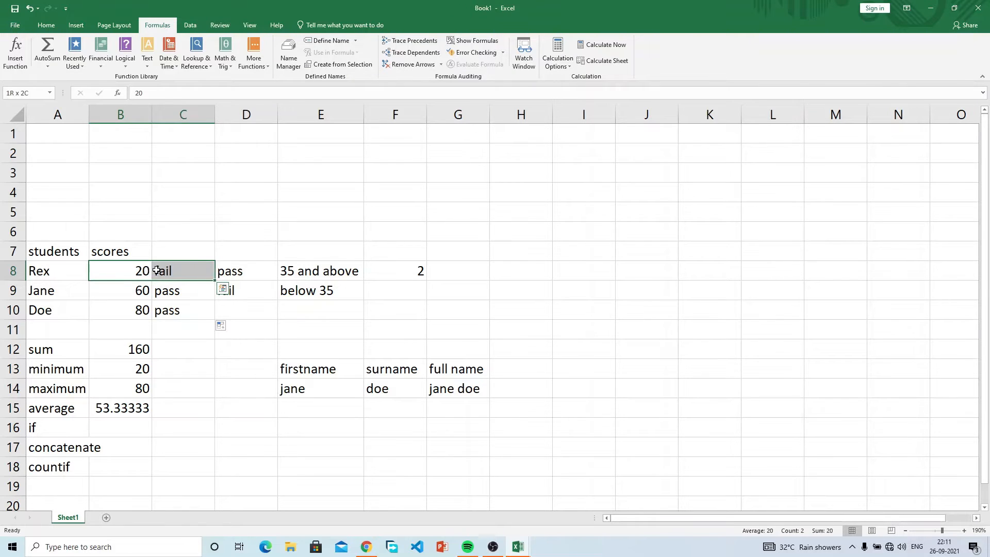
pyautogui.click(171, 269)
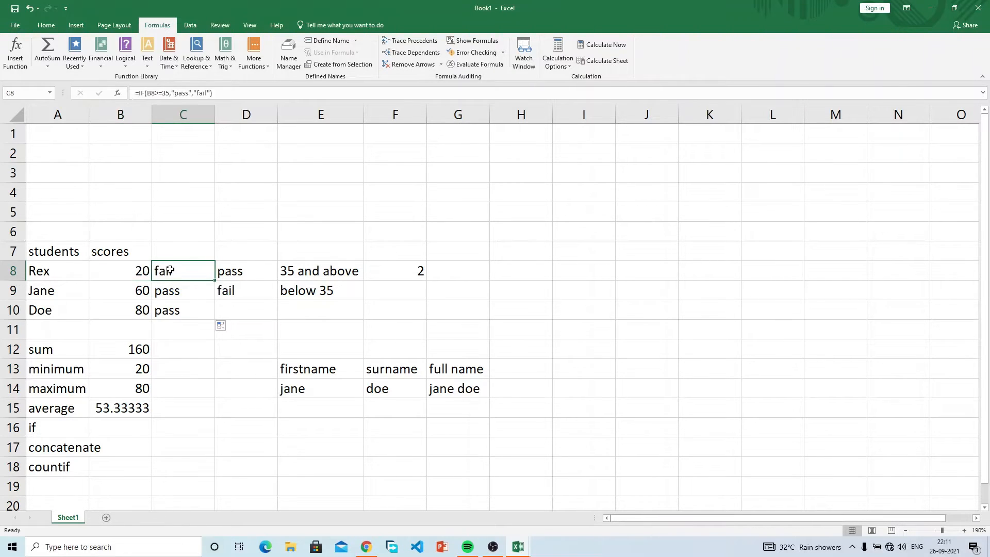
pyautogui.click(140, 271)
pyautogui.click(168, 273)
pyautogui.click(188, 292)
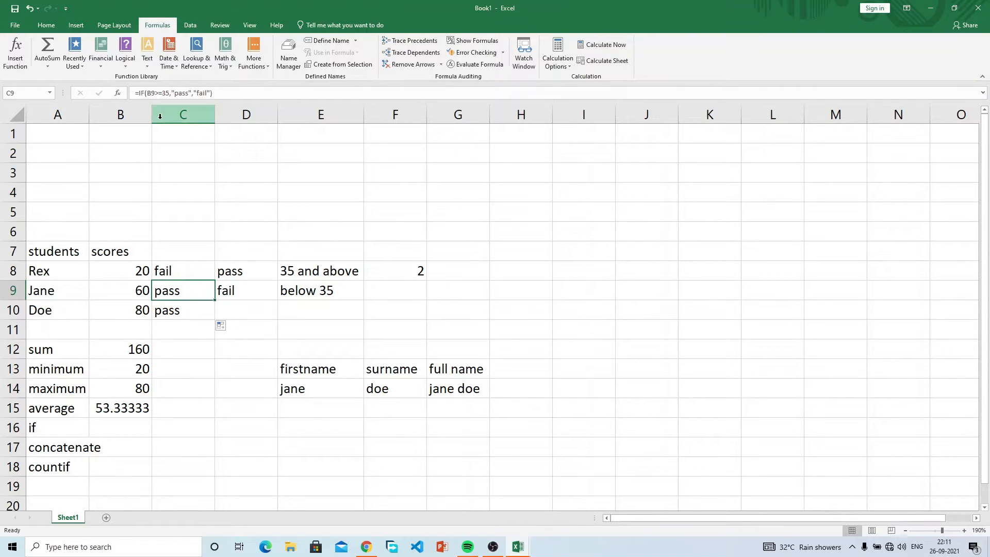
pyautogui.click(158, 272)
pyautogui.click(172, 288)
pyautogui.click(142, 272)
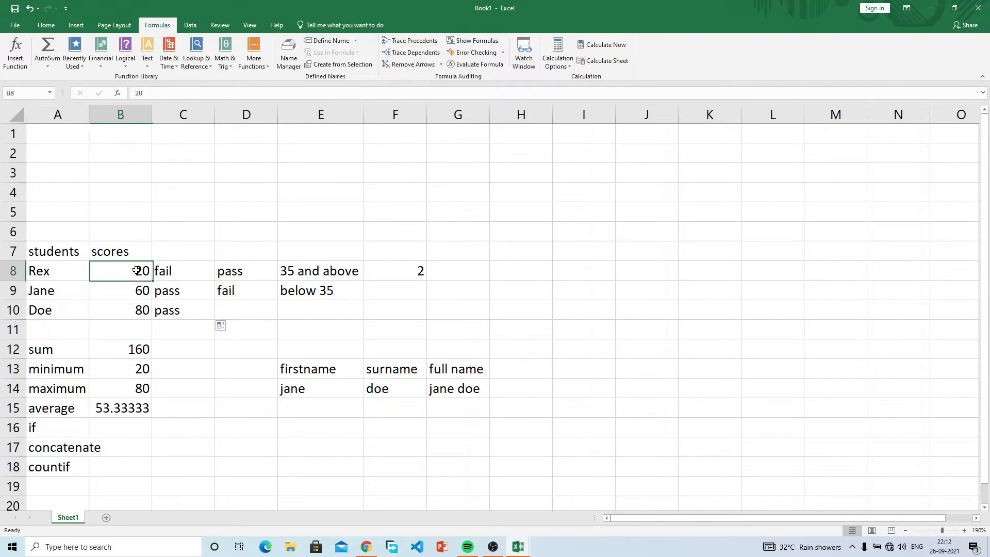
pyautogui.click(174, 274)
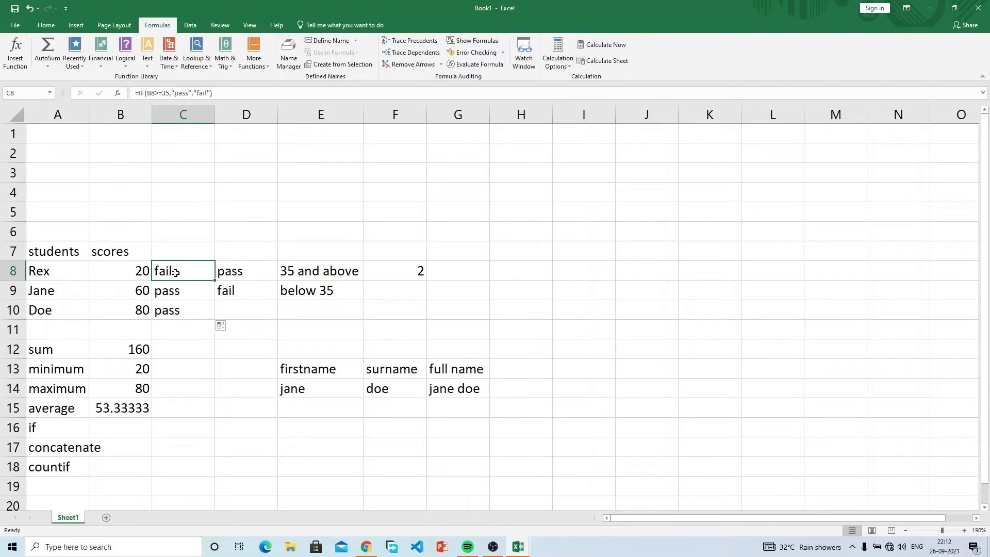
# Step: Make C8's score reference absolute ($B$8) and fill it to C10, so all read fail
pyautogui.click(153, 94)
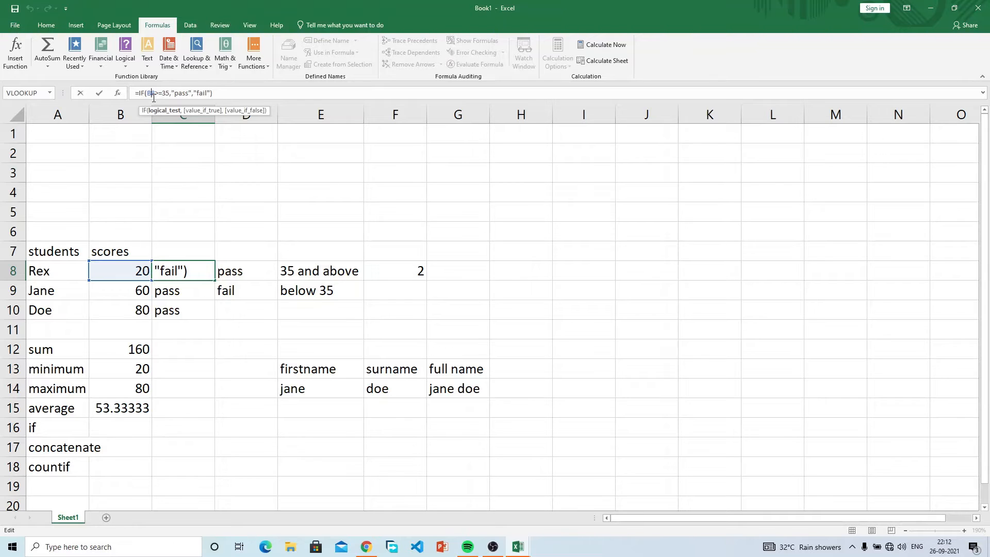
pyautogui.press('F4')
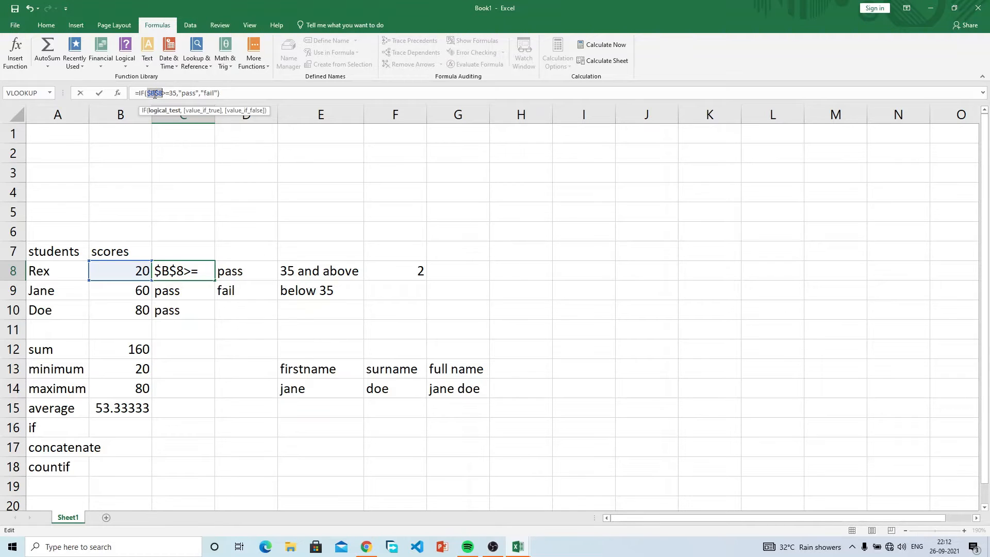
pyautogui.press('Return')
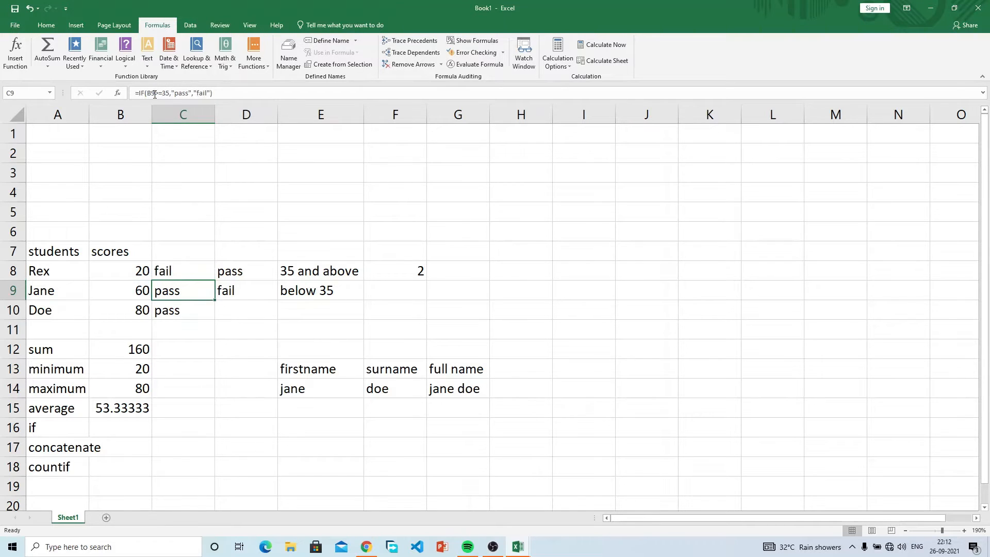
pyautogui.click(185, 271)
pyautogui.moveTo(211, 278); pyautogui.dragTo(210, 311)
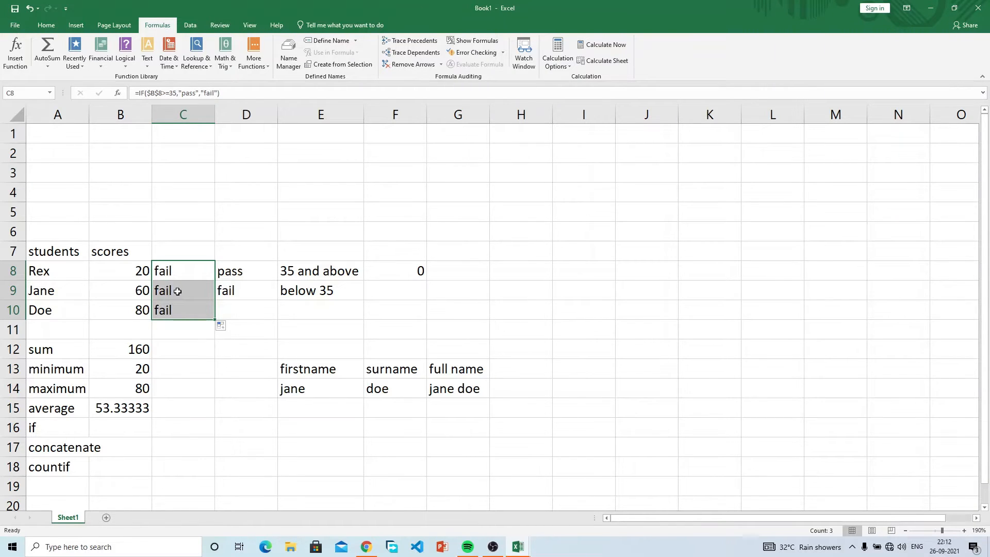
pyautogui.click(176, 292)
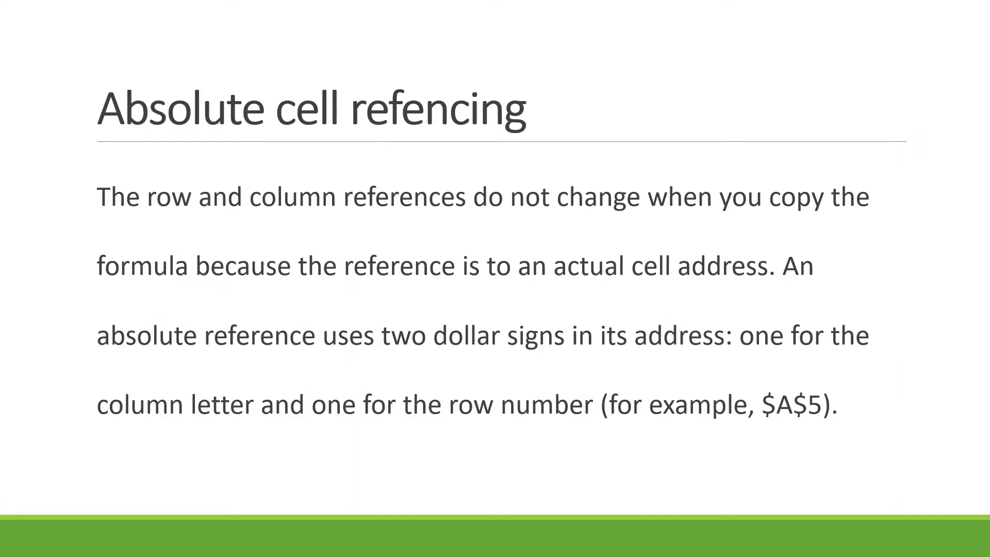
# Step: Advance the presentation to the Charts / Tables slide
pyautogui.press('Right')
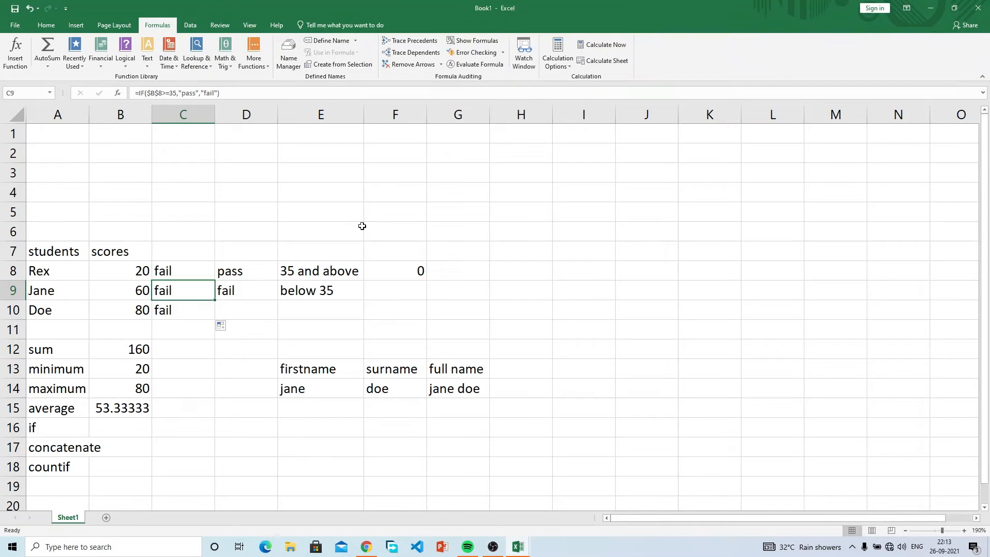
# Step: Insert a 2-D Clustered Column chart from the students and scores data at B8
pyautogui.click(133, 273)
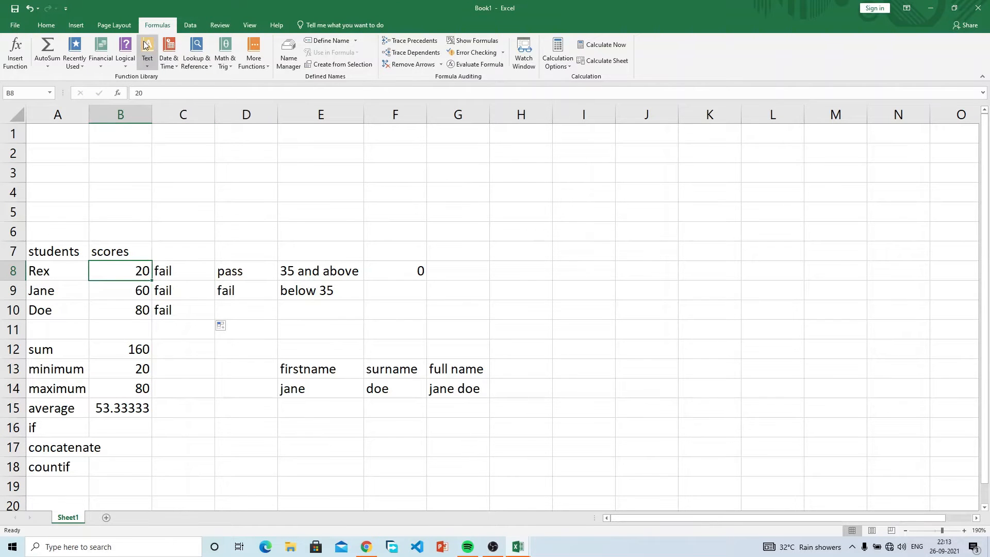
pyautogui.click(86, 26)
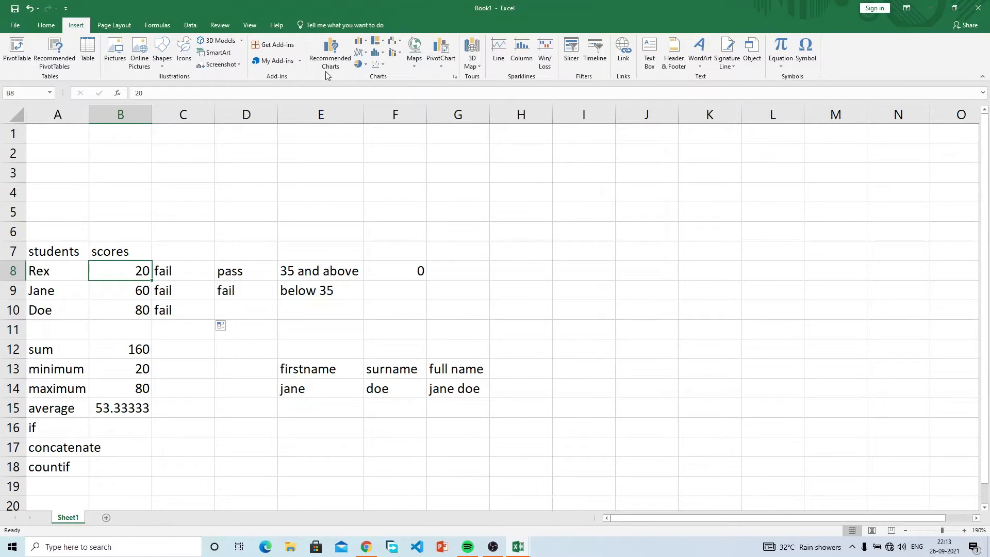
pyautogui.click(362, 41)
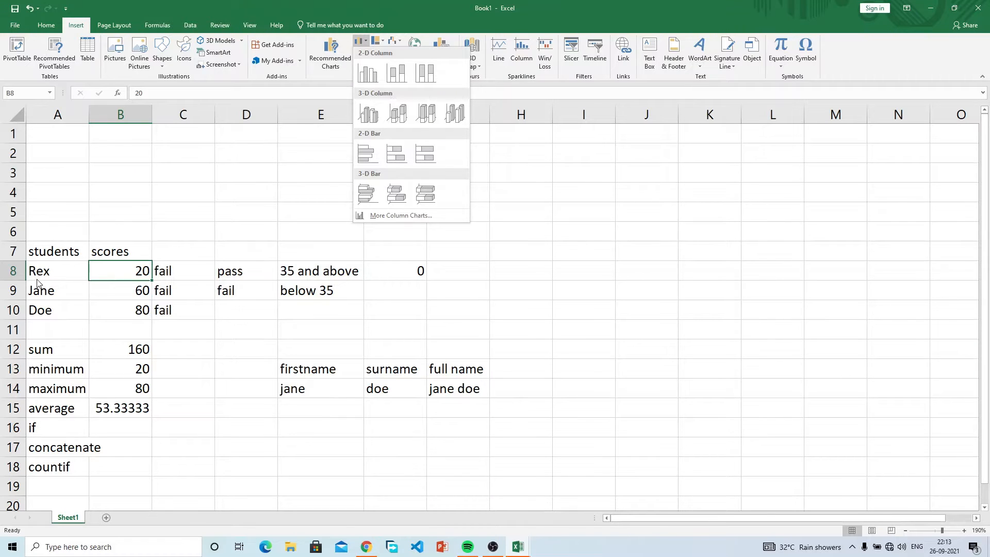
pyautogui.click(369, 77)
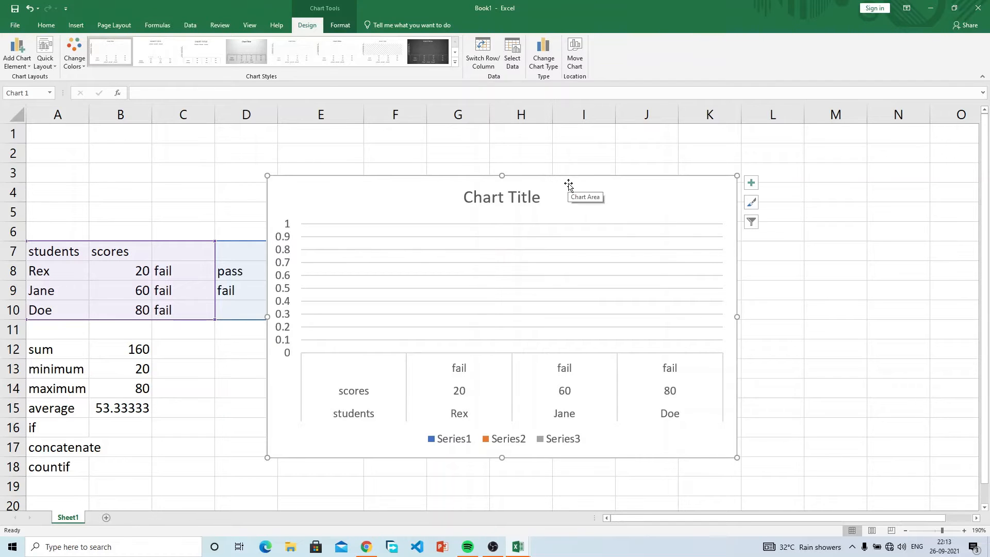
pyautogui.click(200, 168)
pyautogui.click(72, 25)
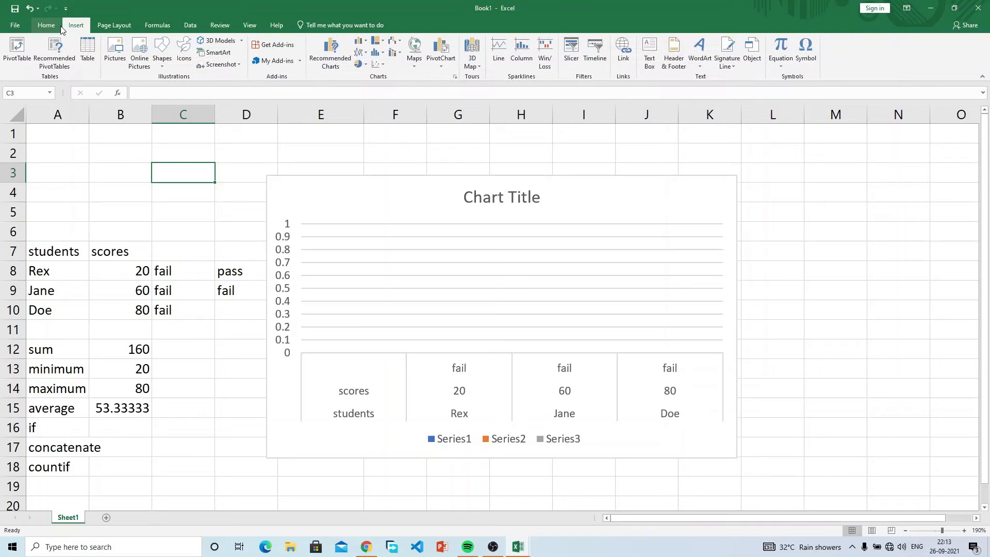
# Step: Convert the students and scores range A7:B10 into a table with headers
pyautogui.moveTo(57, 253); pyautogui.dragTo(128, 303)
pyautogui.moveTo(56, 245); pyautogui.dragTo(125, 303)
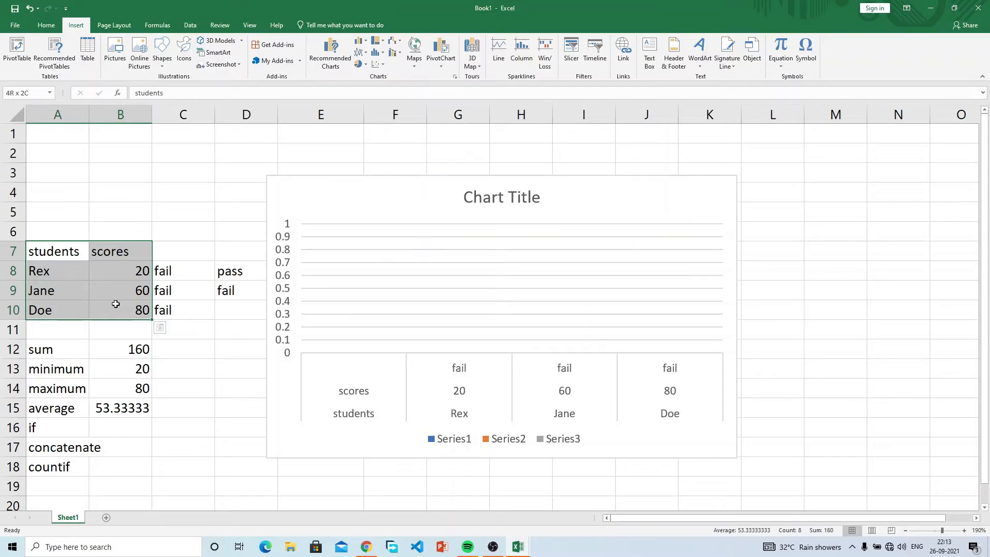
pyautogui.click(87, 51)
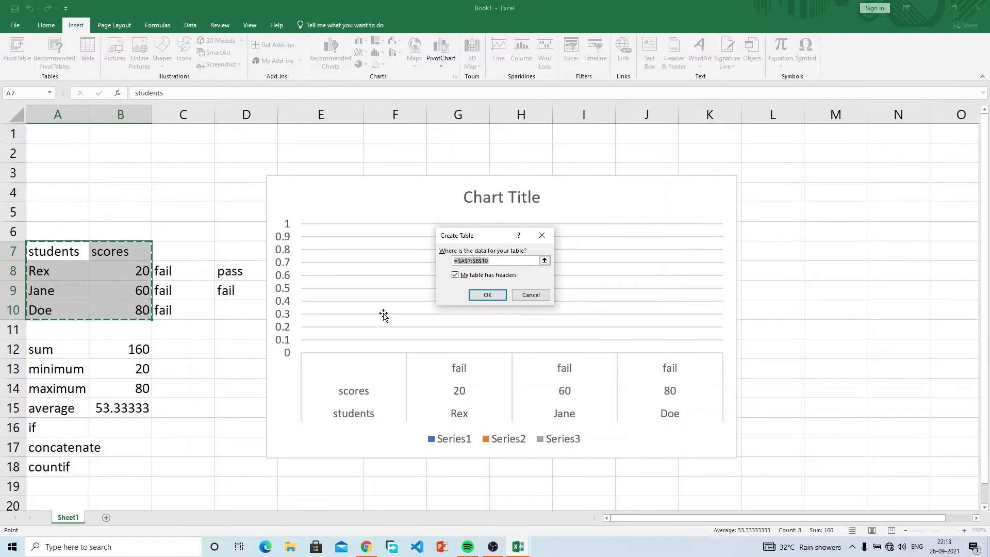
pyautogui.click(482, 296)
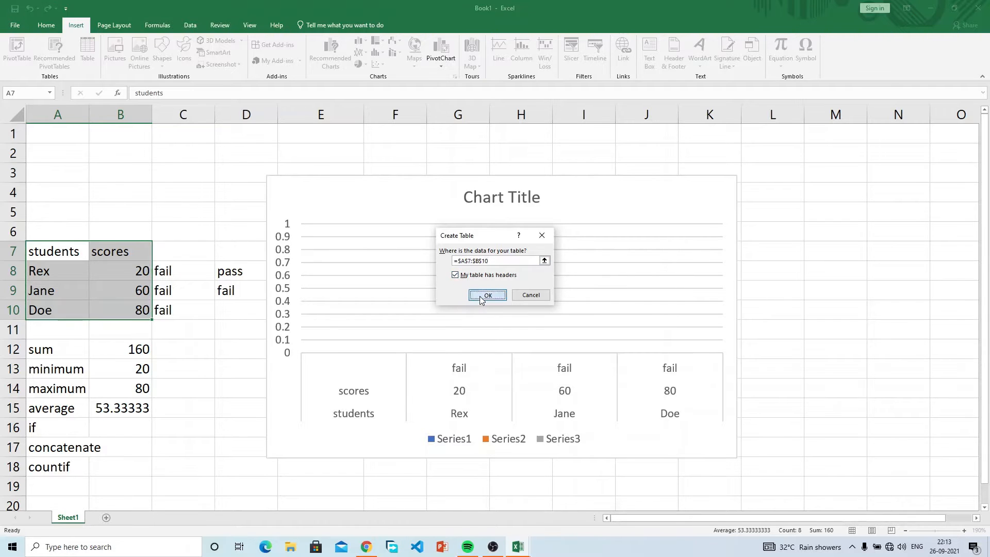
pyautogui.click(212, 316)
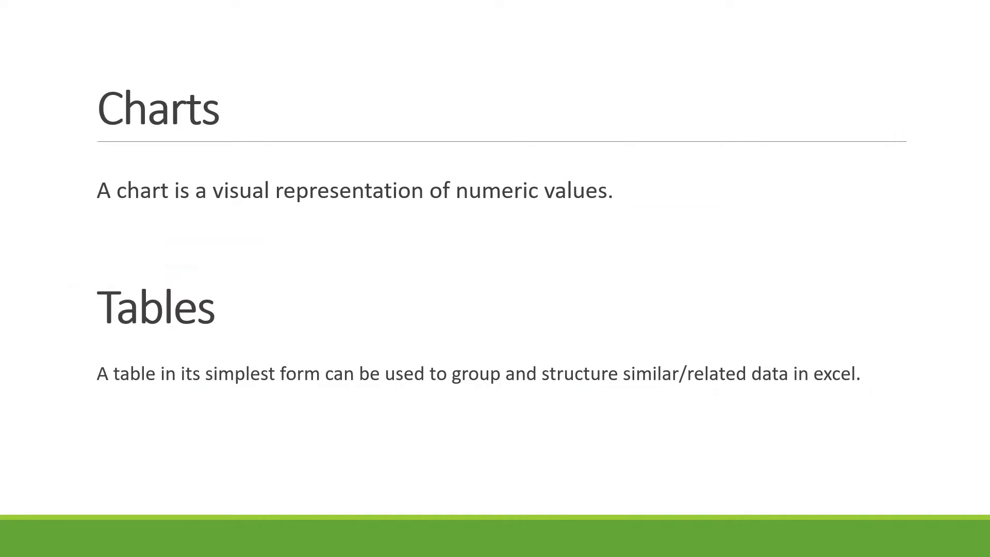
pyautogui.press('Right')
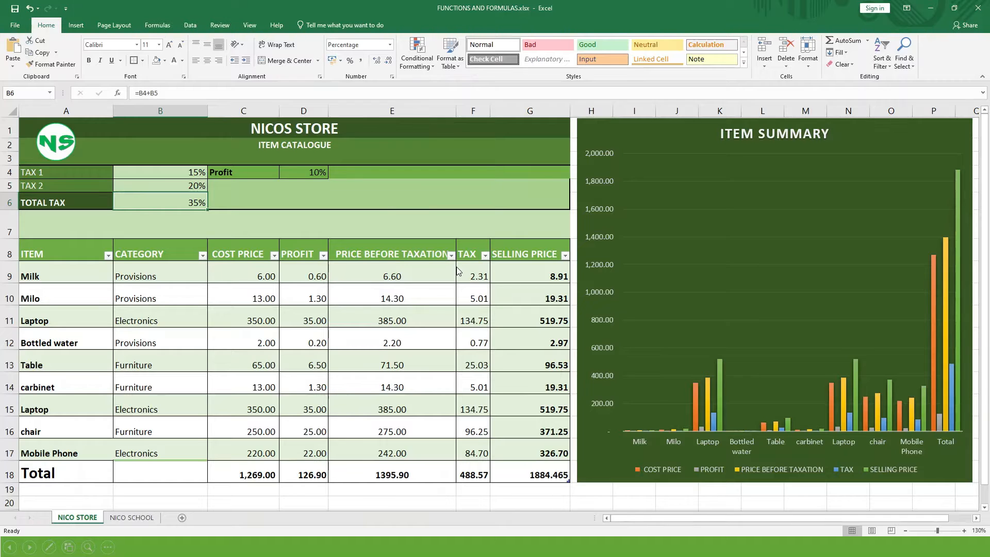
# Step: Switch to the NICO SCHOOL sheet with Ctrl+Page Down
pyautogui.hotkey('ctrl', 'pagedown')
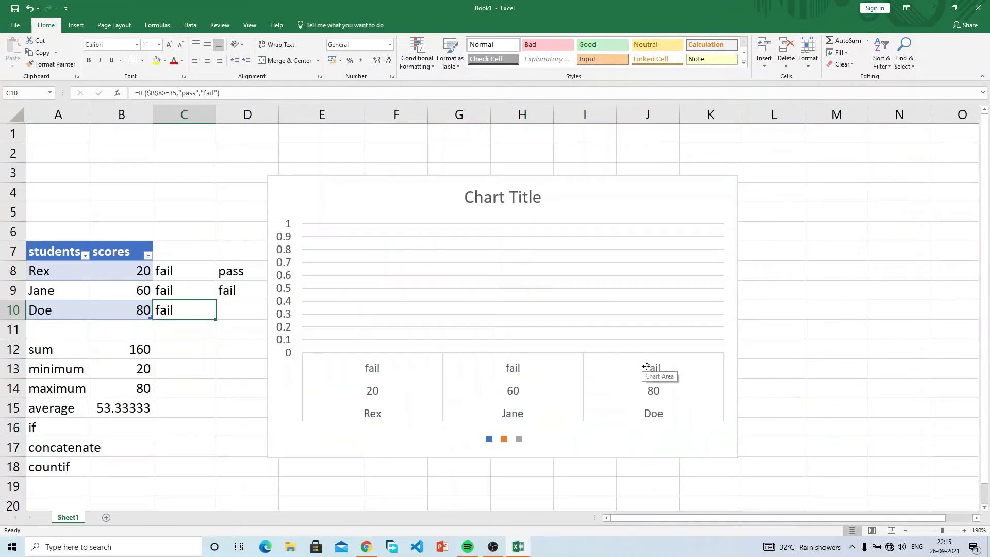
# Step: Select everything on Book1's sheet and delete the chart
pyautogui.click(253, 191)
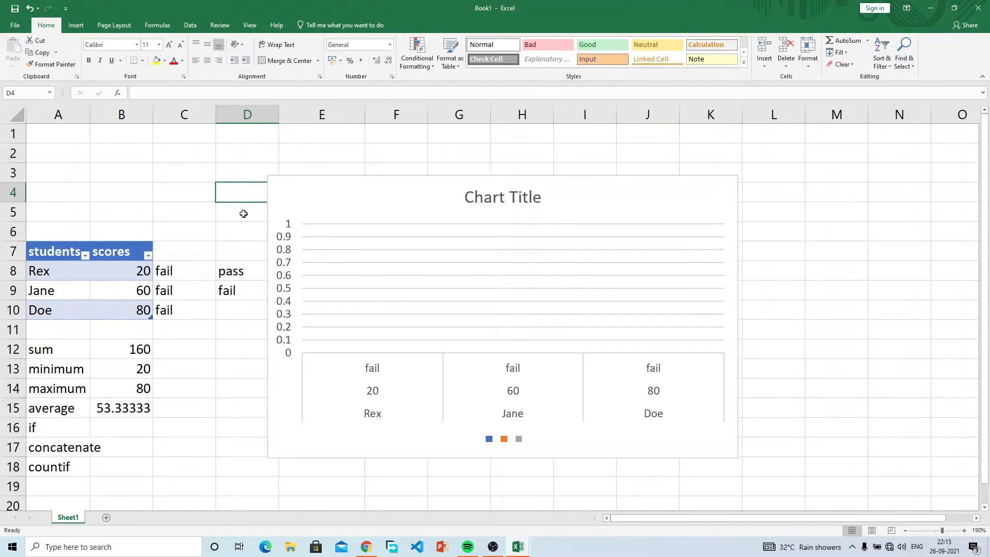
pyautogui.click(520, 545)
pyautogui.hotkey('ctrl', 'a')
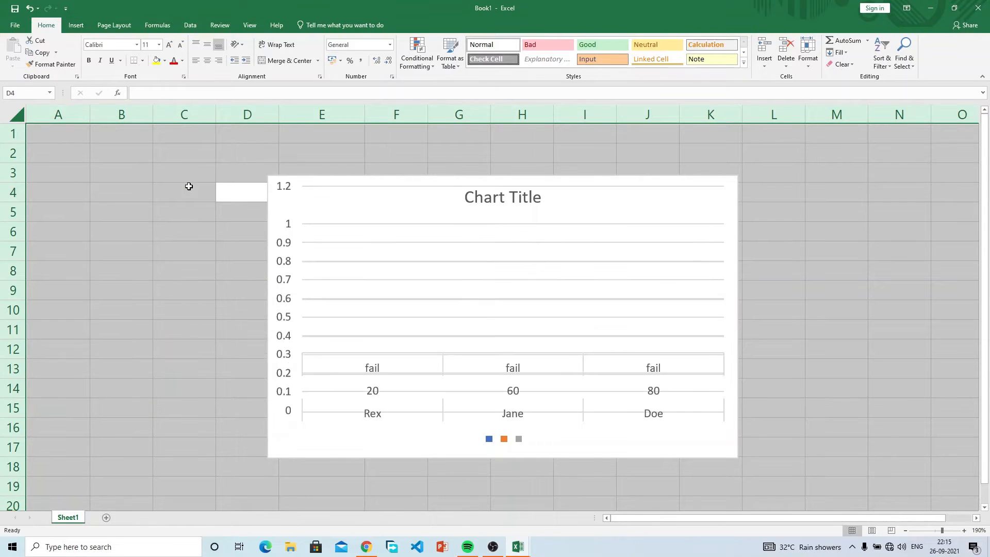
pyautogui.click(360, 198)
pyautogui.press('Delete')
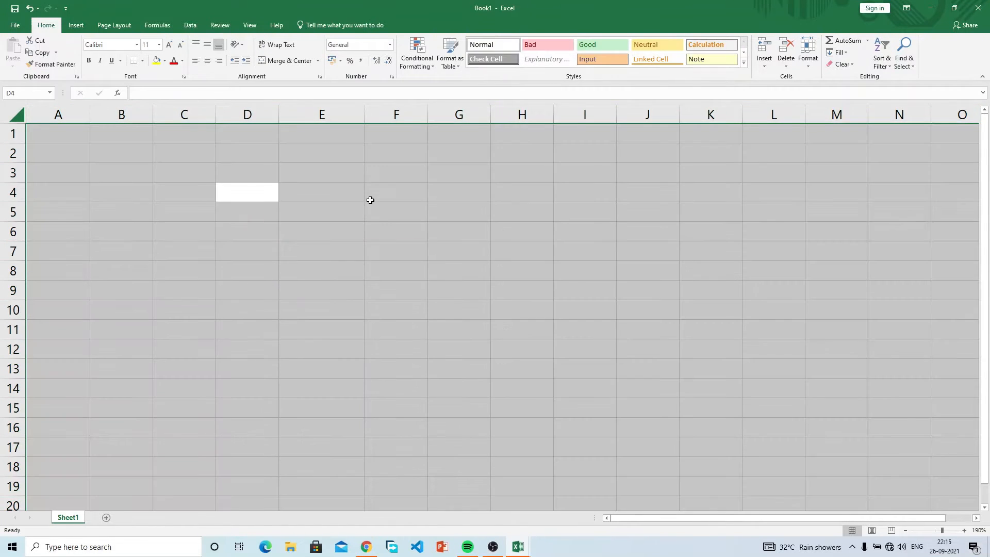
# Step: Try deleting Sheet1 twice, dismiss the one-sheet warning, then close Book1 without saving
pyautogui.rightClick(74, 518)
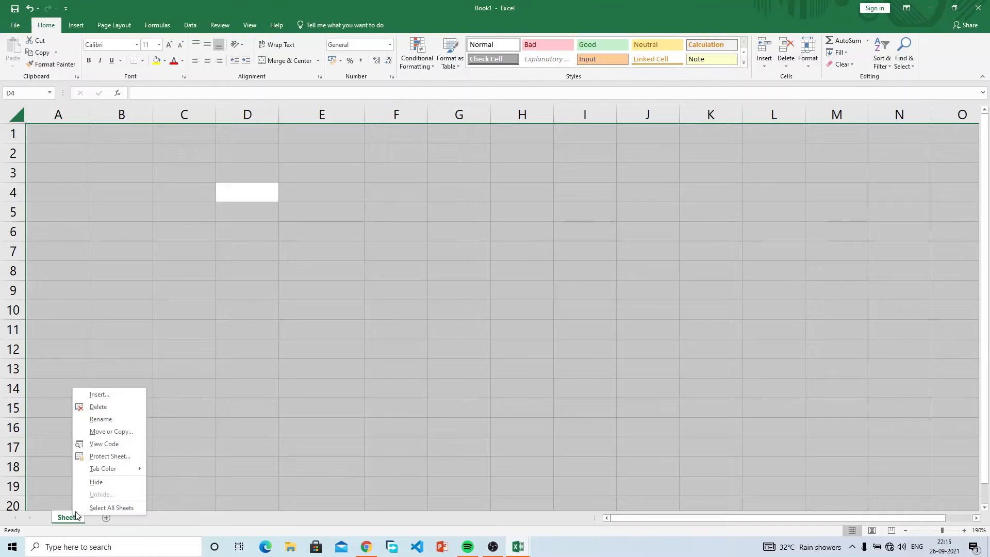
pyautogui.click(98, 406)
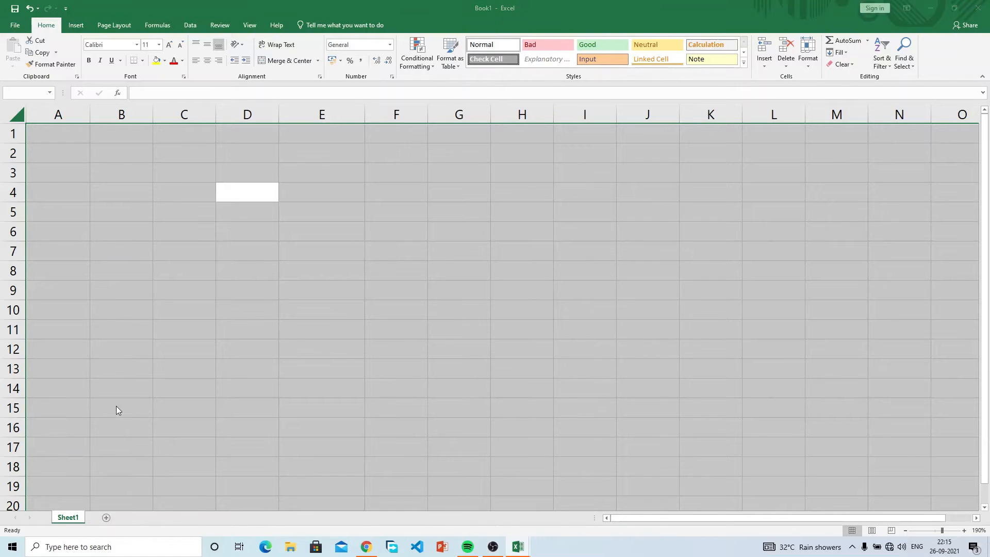
pyautogui.click(499, 304)
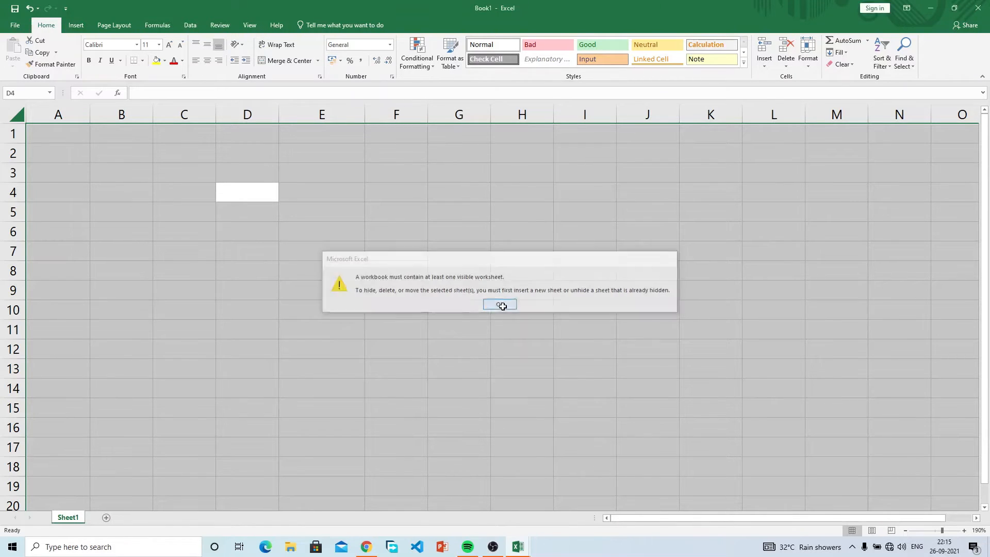
pyautogui.click(379, 255)
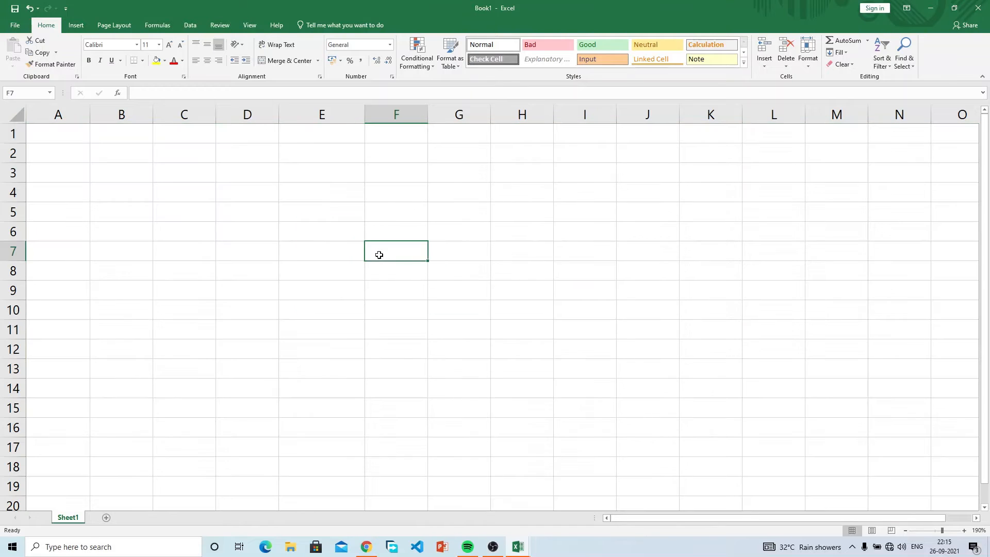
pyautogui.rightClick(67, 519)
pyautogui.click(96, 409)
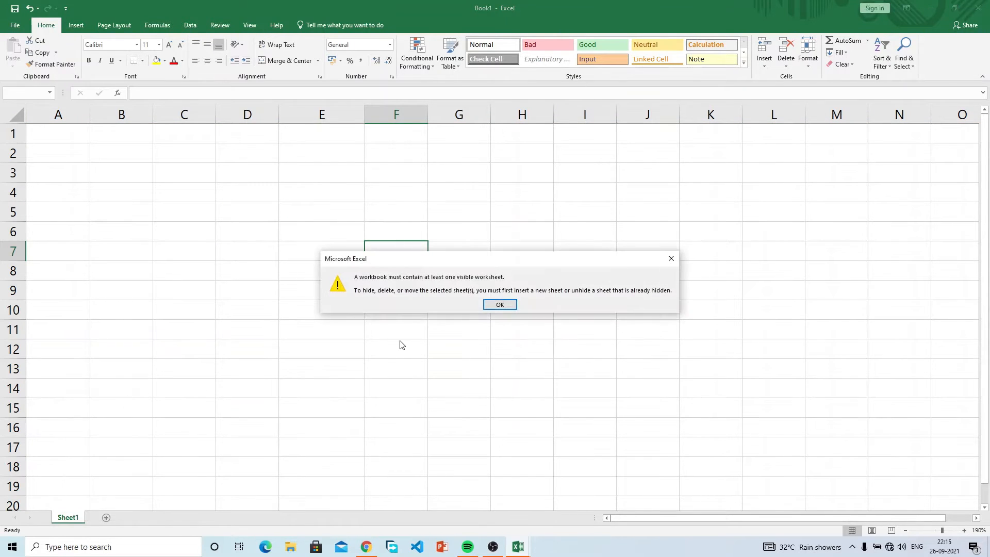
pyautogui.click(506, 306)
pyautogui.click(978, 8)
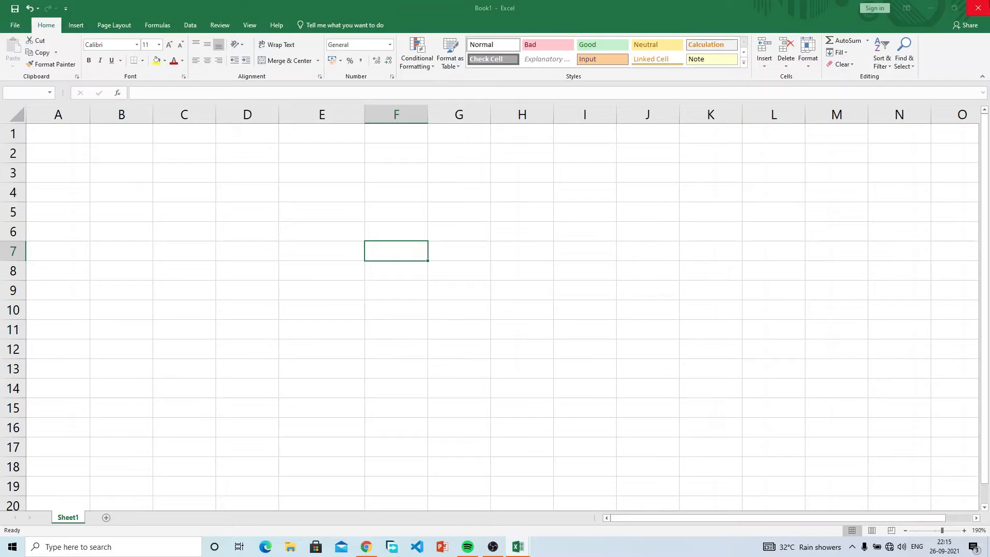
pyautogui.click(488, 293)
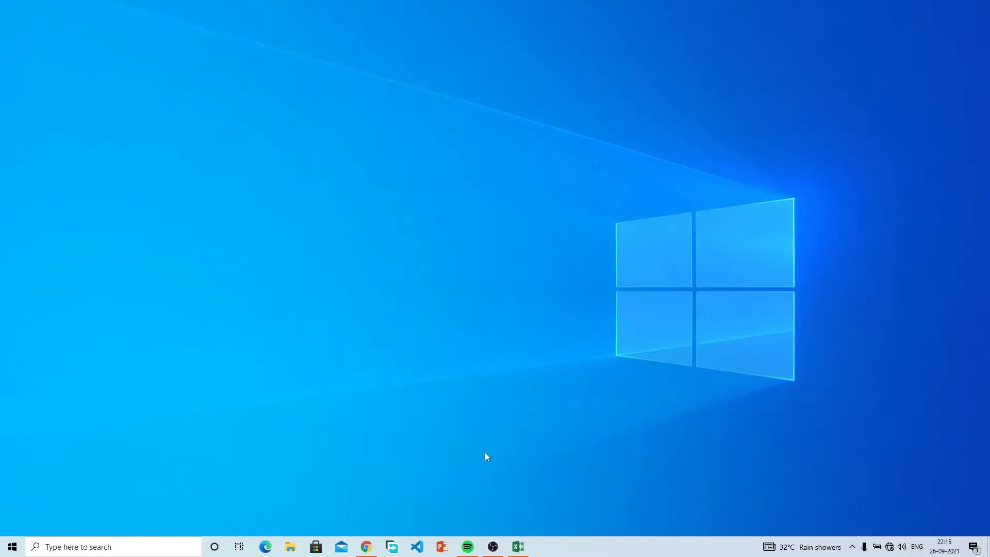
pyautogui.click(518, 546)
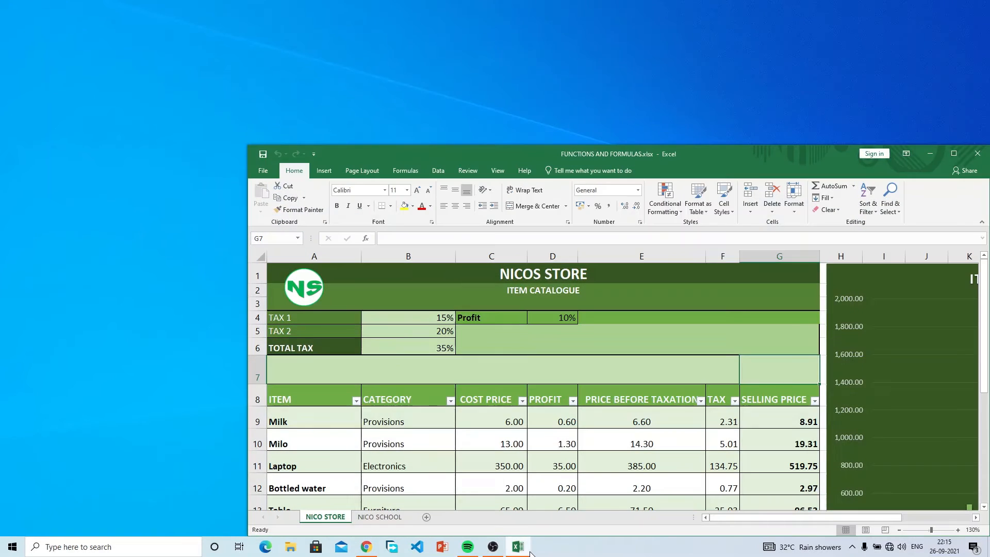
pyautogui.doubleClick(698, 155)
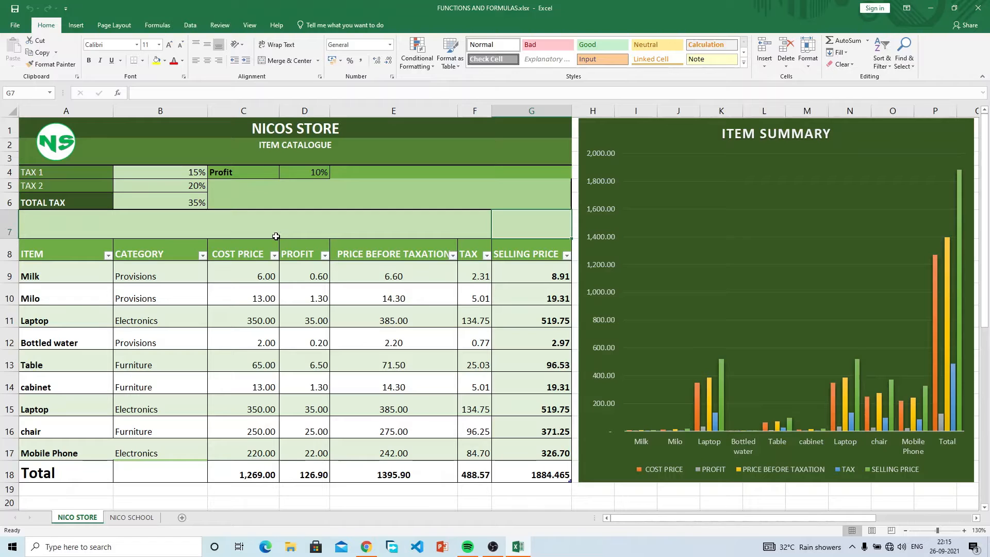
pyautogui.click(63, 150)
pyautogui.click(240, 135)
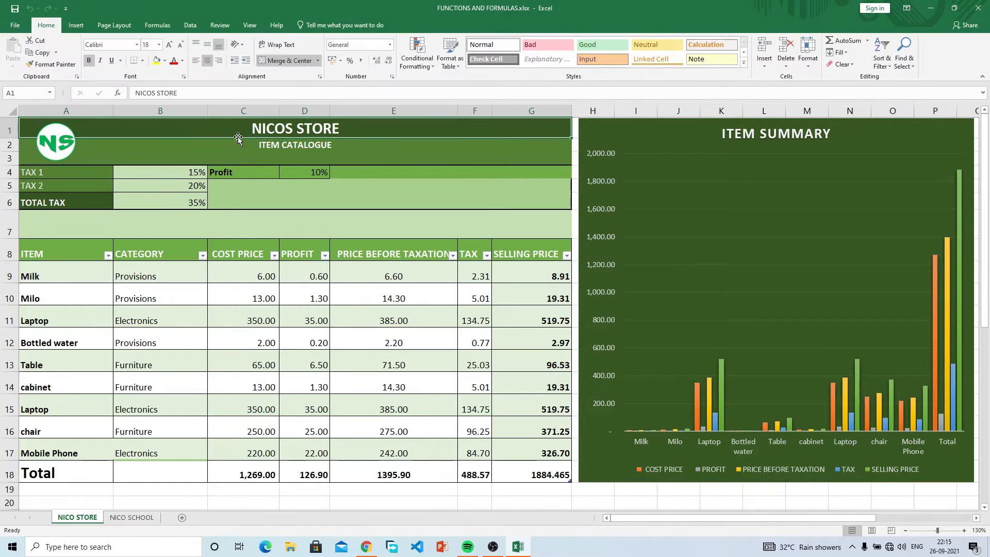
pyautogui.click(227, 157)
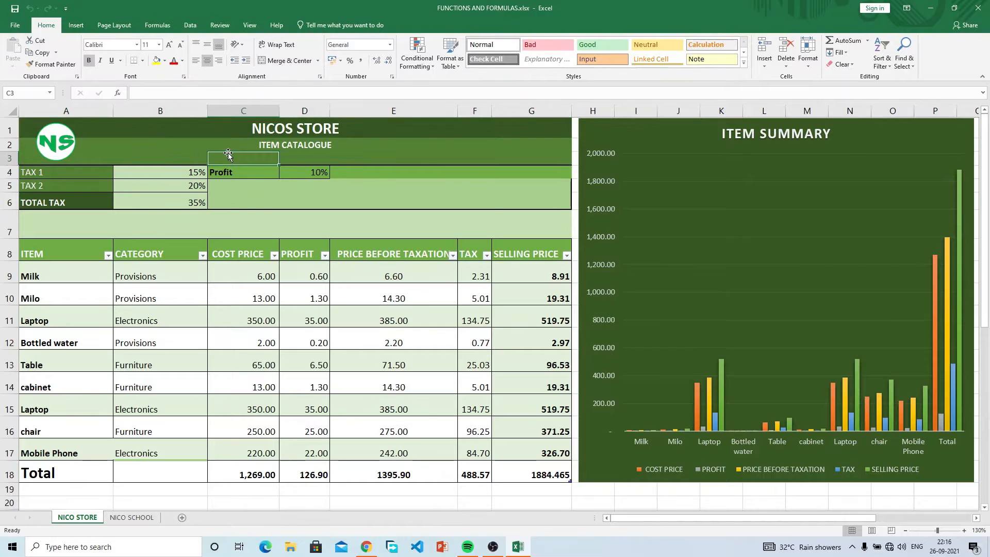
pyautogui.click(278, 144)
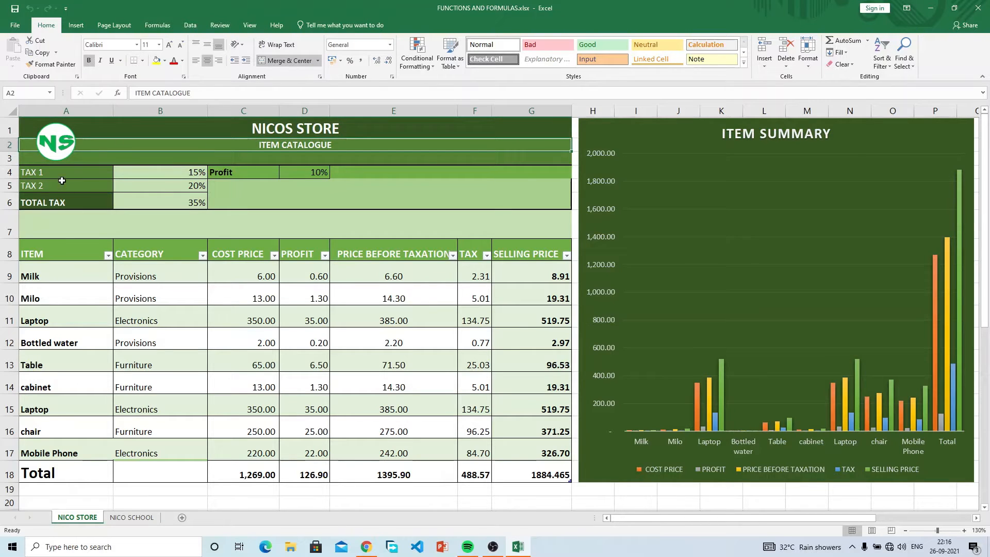
pyautogui.click(149, 173)
pyautogui.click(154, 185)
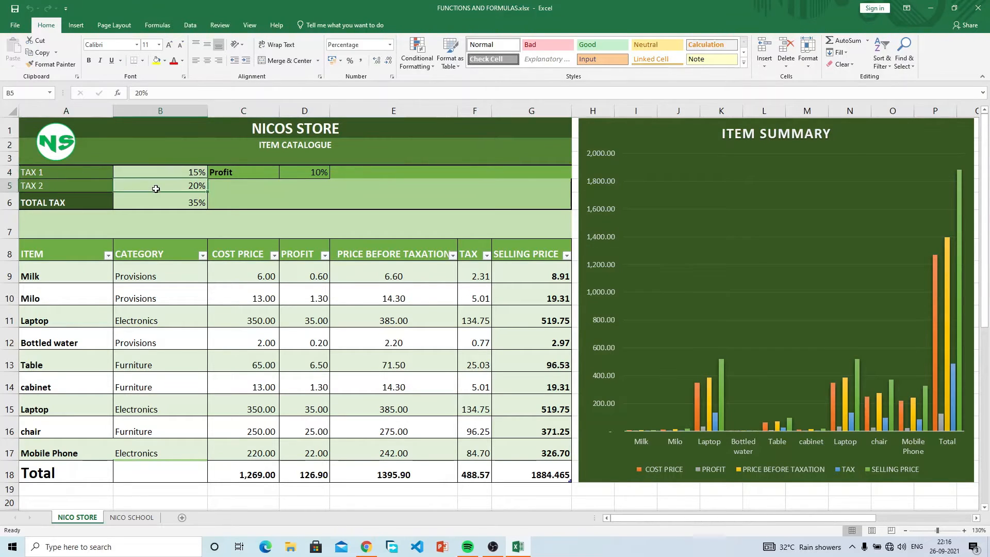
pyautogui.click(176, 203)
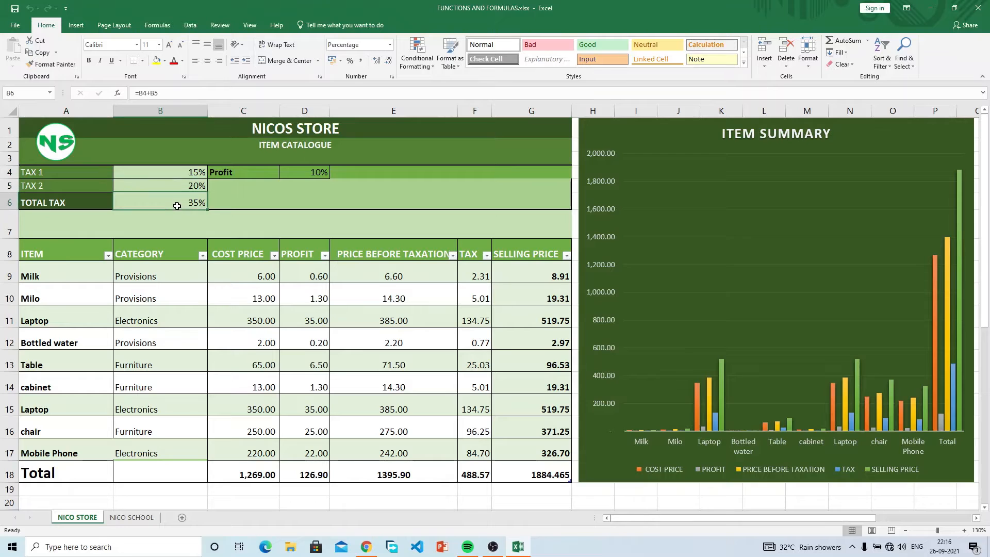
pyautogui.click(302, 175)
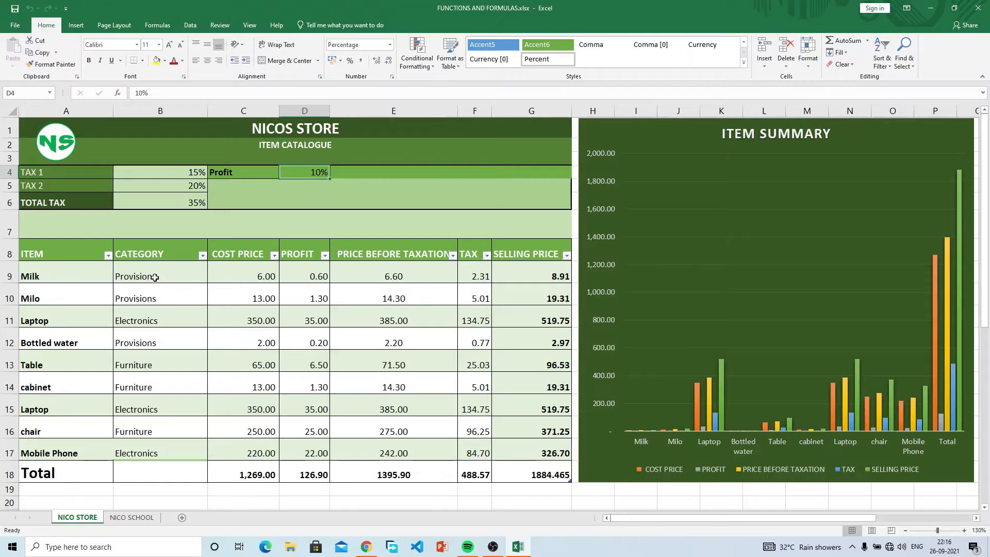
pyautogui.click(79, 252)
pyautogui.moveTo(79, 252)
pyautogui.mouseDown()
pyautogui.moveTo(67, 420)
pyautogui.moveTo(85, 456)
pyautogui.mouseUp()
pyautogui.moveTo(160, 266); pyautogui.dragTo(181, 426)
pyautogui.moveTo(262, 259); pyautogui.dragTo(267, 454)
pyautogui.click(317, 342)
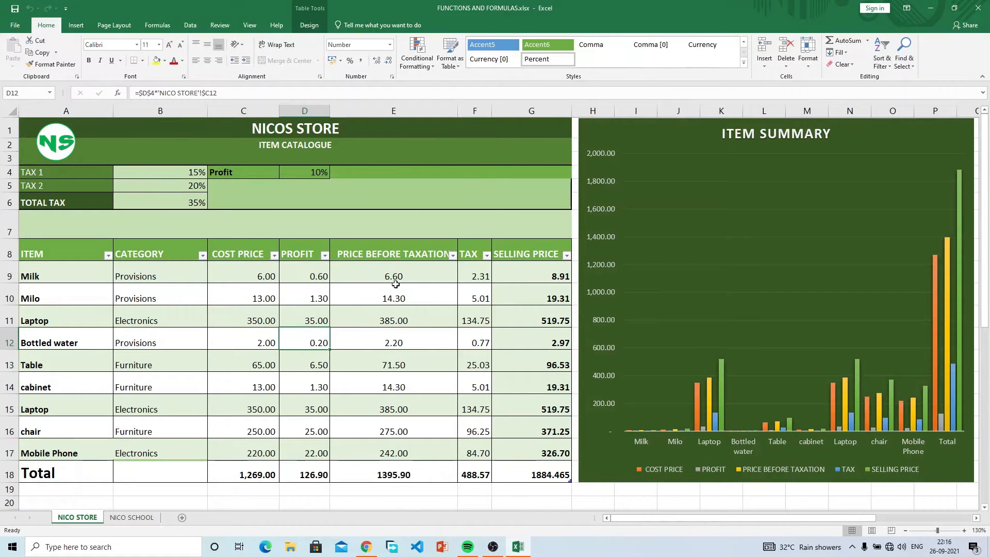
pyautogui.click(394, 277)
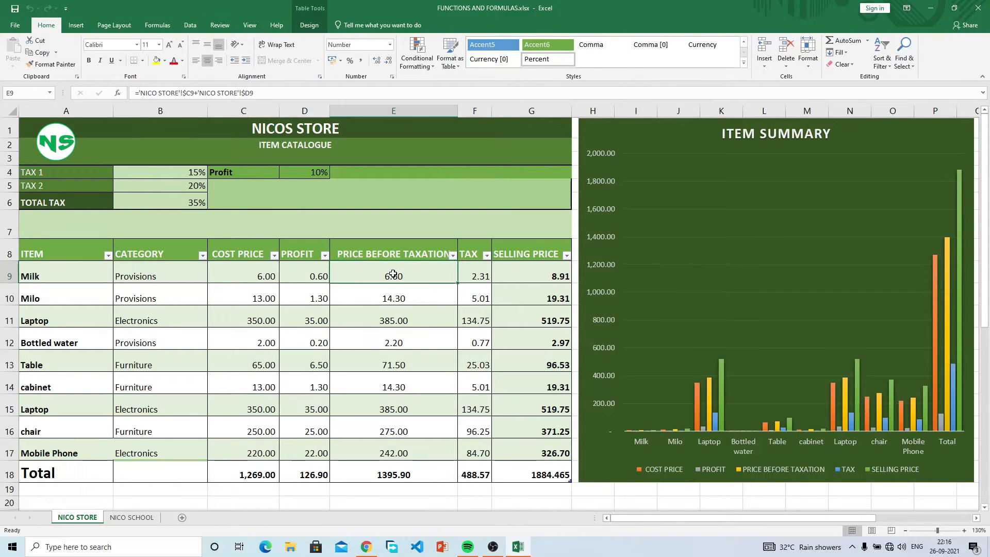
pyautogui.click(486, 277)
pyautogui.click(523, 276)
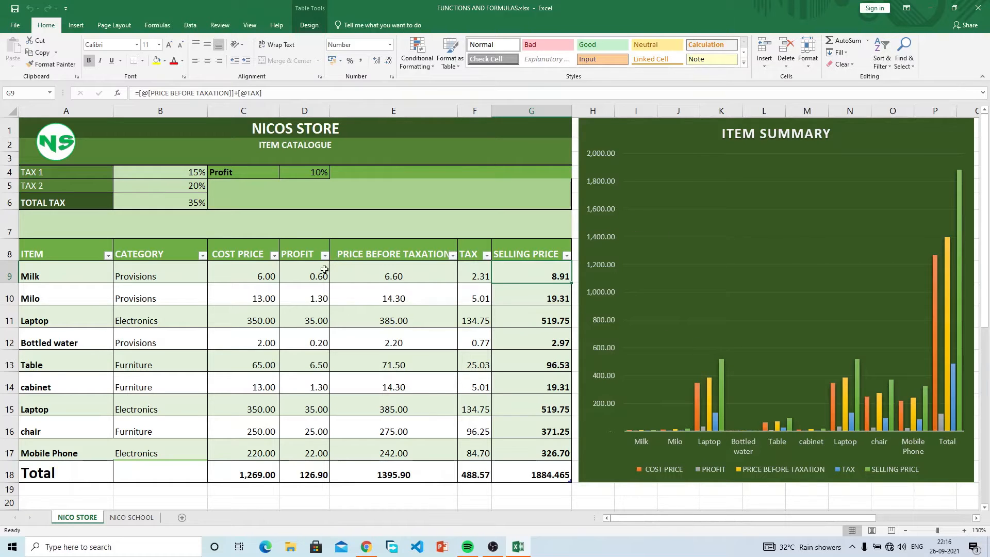
pyautogui.click(179, 275)
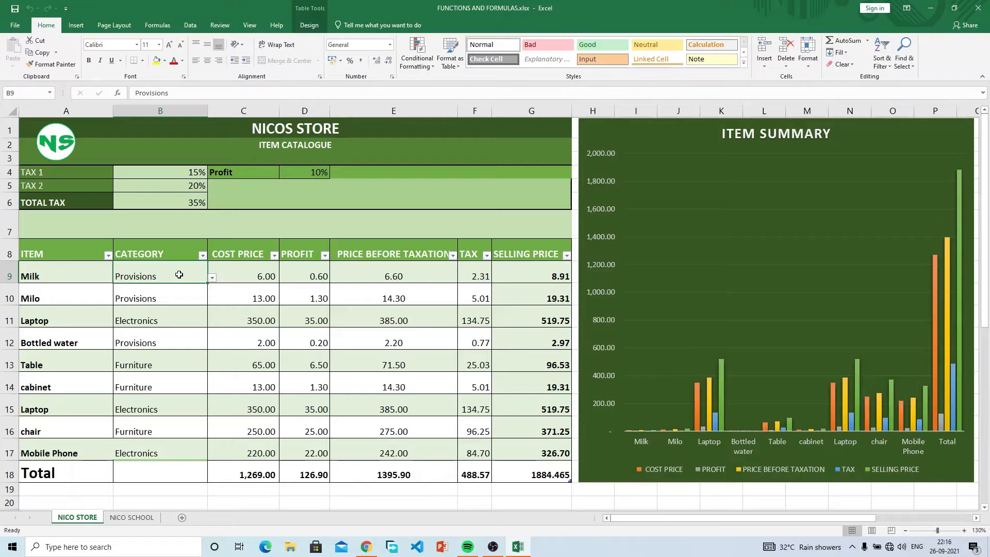
pyautogui.click(212, 278)
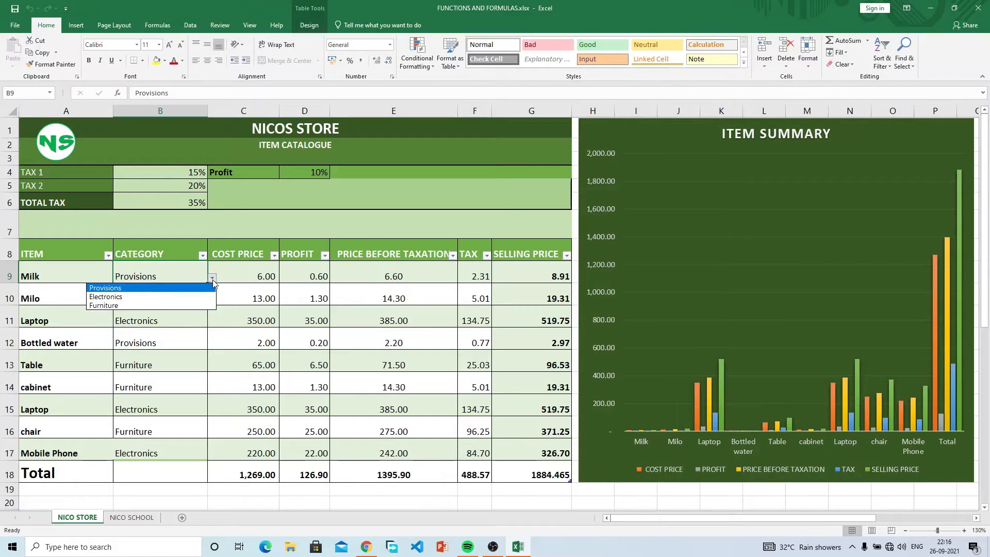
pyautogui.press('Escape')
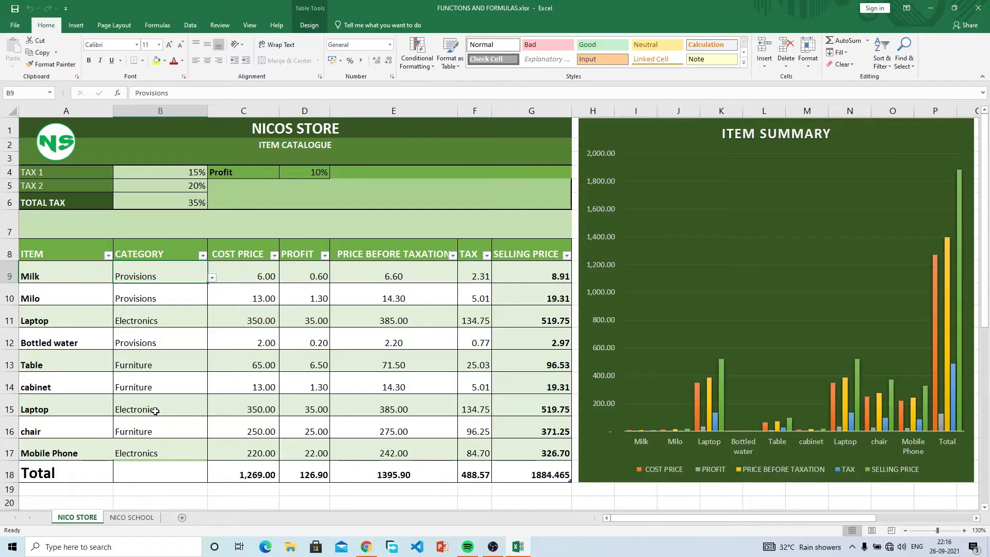
# Step: On the NICO SCHOOL sheet, review the English scores and their grade formulas in D7 onward
pyautogui.click(133, 518)
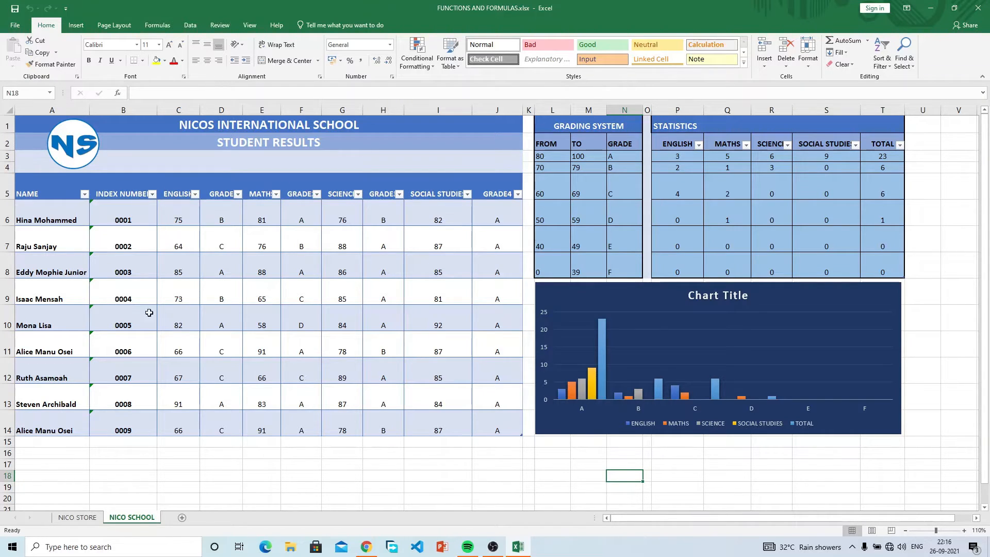
pyautogui.click(238, 244)
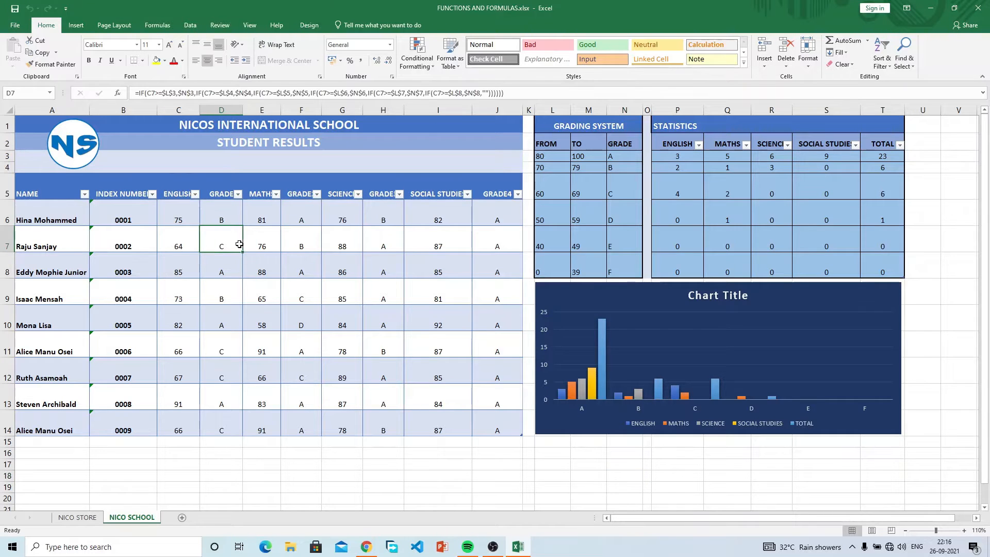
pyautogui.click(186, 235)
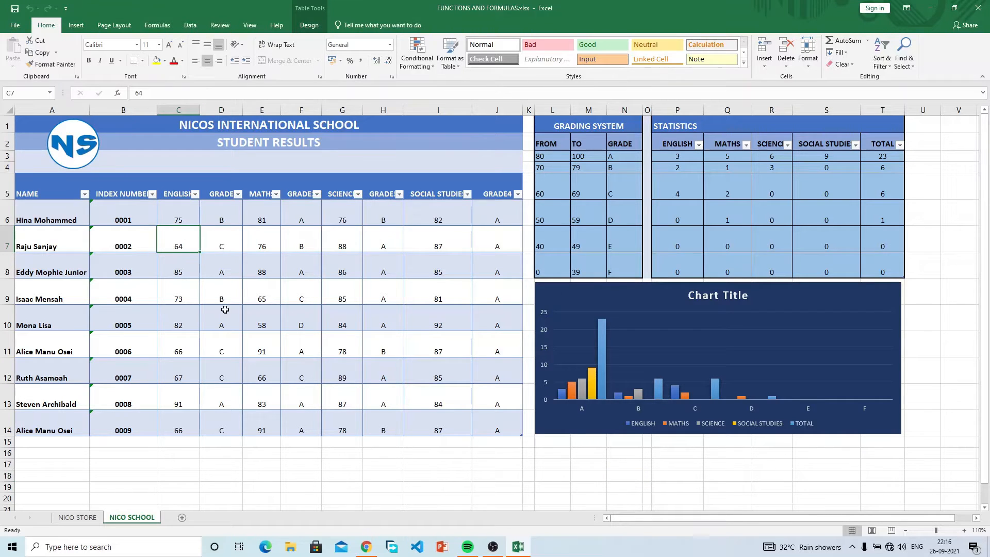
pyautogui.moveTo(177, 192); pyautogui.dragTo(178, 323)
pyautogui.moveTo(239, 248); pyautogui.dragTo(243, 324)
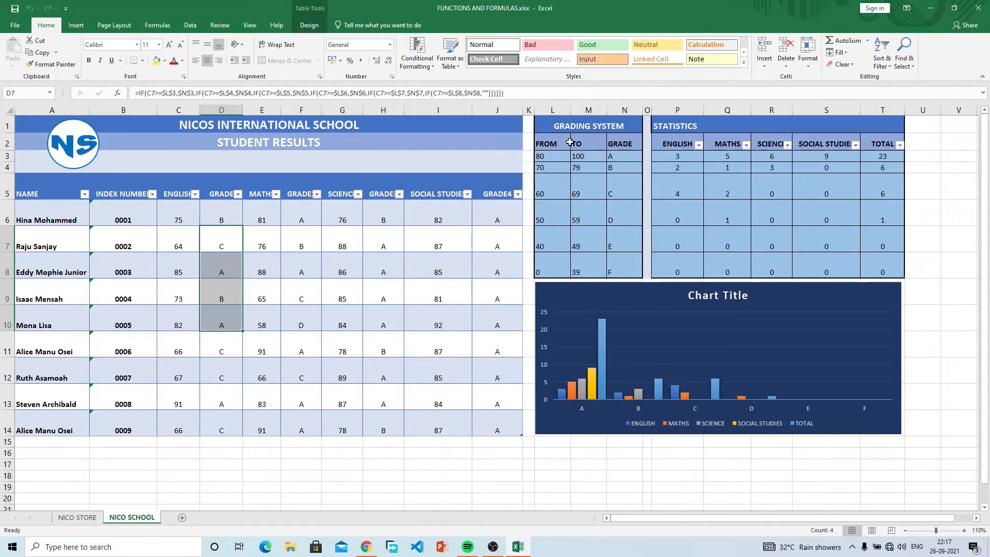
# Step: Select the grading system score ranges and the statistics table of grade counts
pyautogui.moveTo(556, 158); pyautogui.dragTo(604, 271)
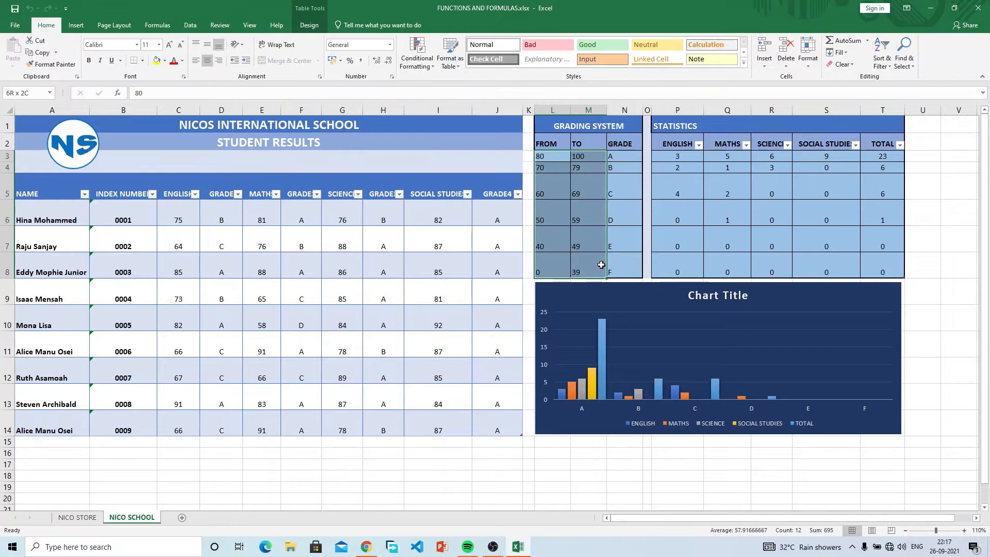
pyautogui.click(630, 170)
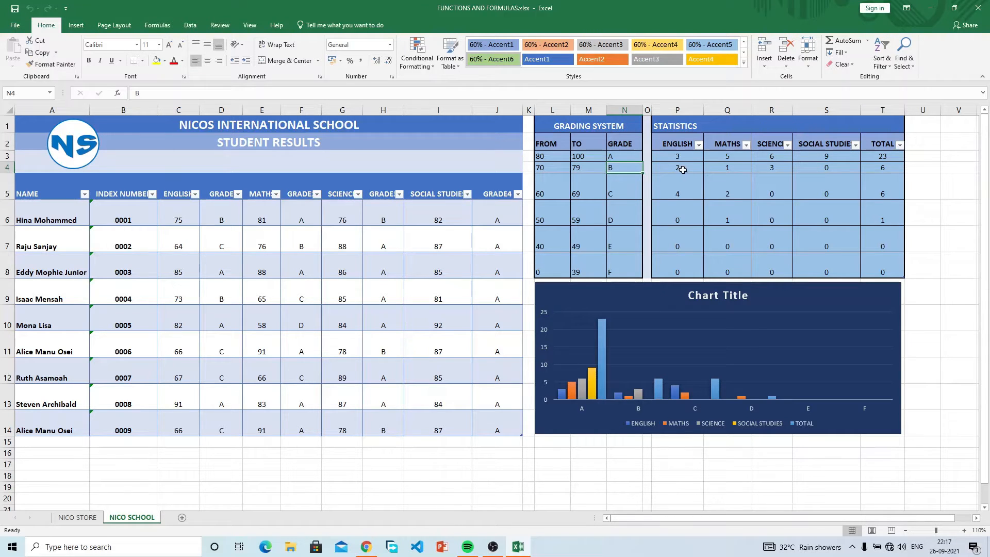
pyautogui.click(715, 124)
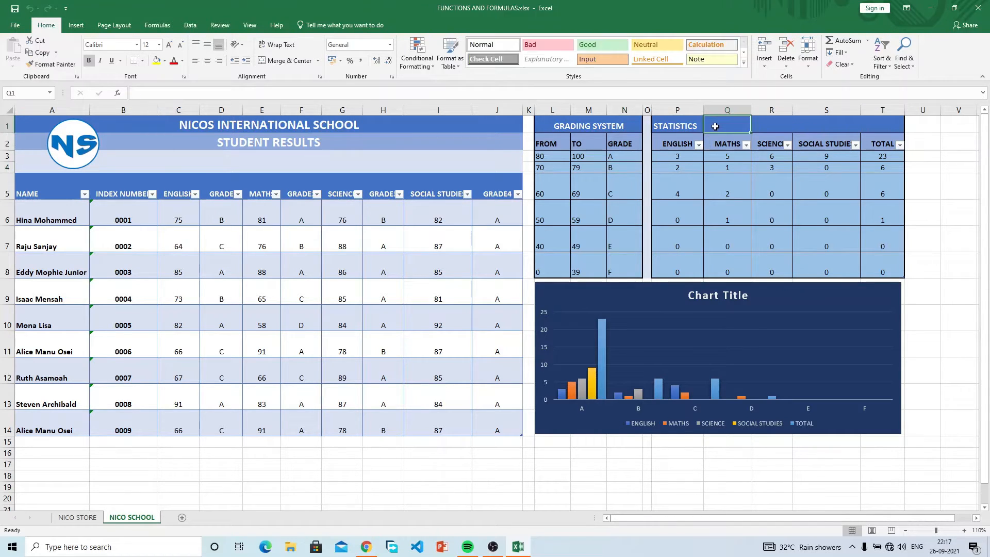
pyautogui.moveTo(677, 145); pyautogui.dragTo(888, 272)
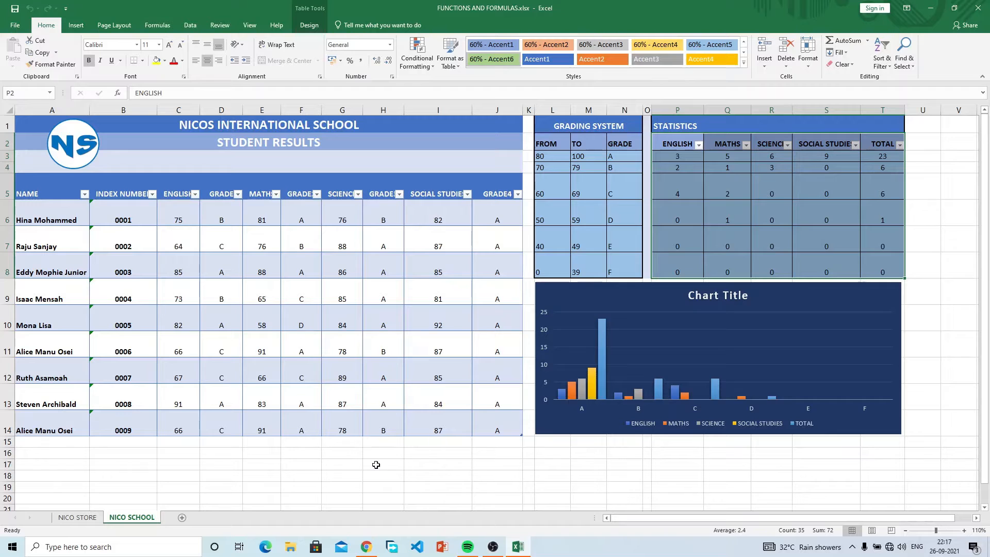
# Step: From the NICO STORE sheet, create a new blank Book2 workbook
pyautogui.click(77, 517)
pyautogui.click(247, 314)
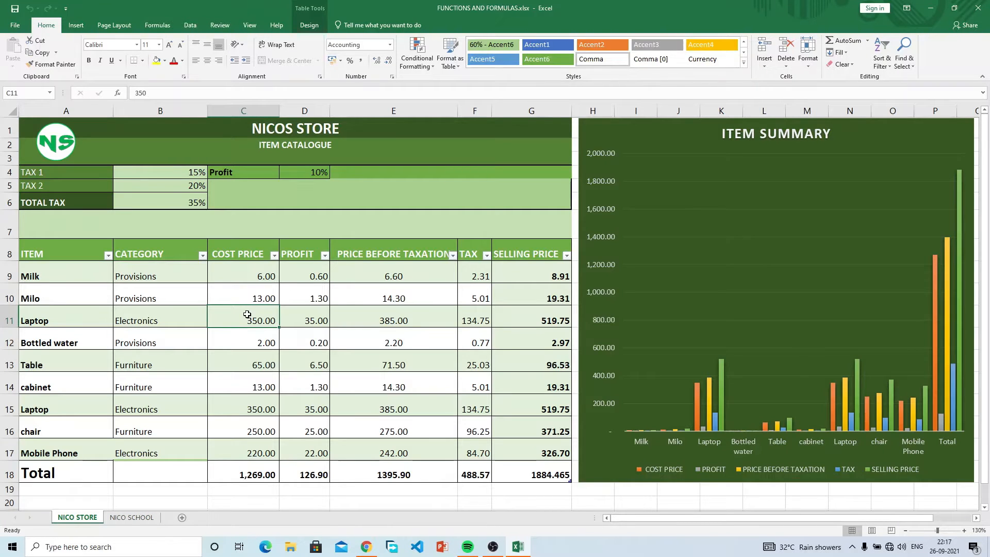
pyautogui.hotkey('ctrl', 'n')
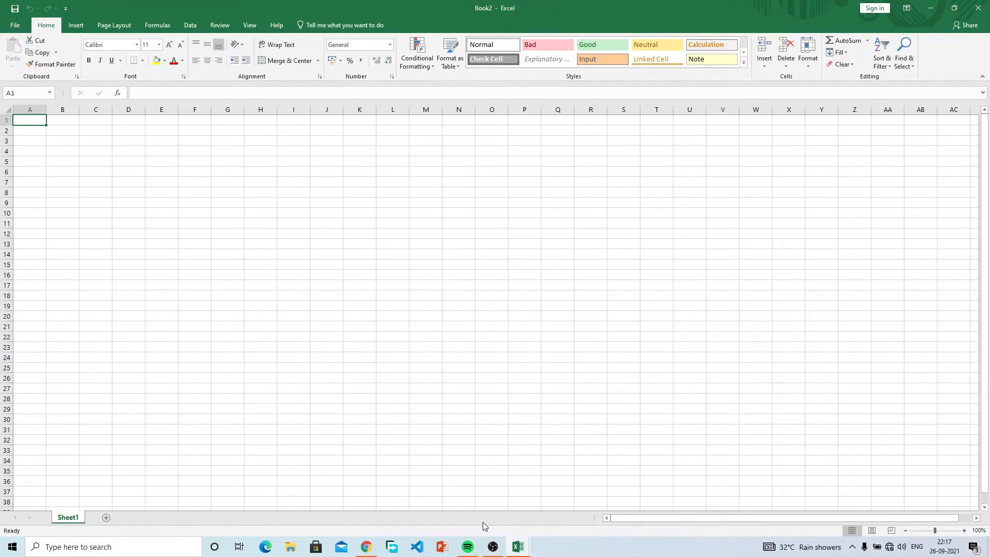
pyautogui.moveTo(518, 545)
pyautogui.click(472, 490)
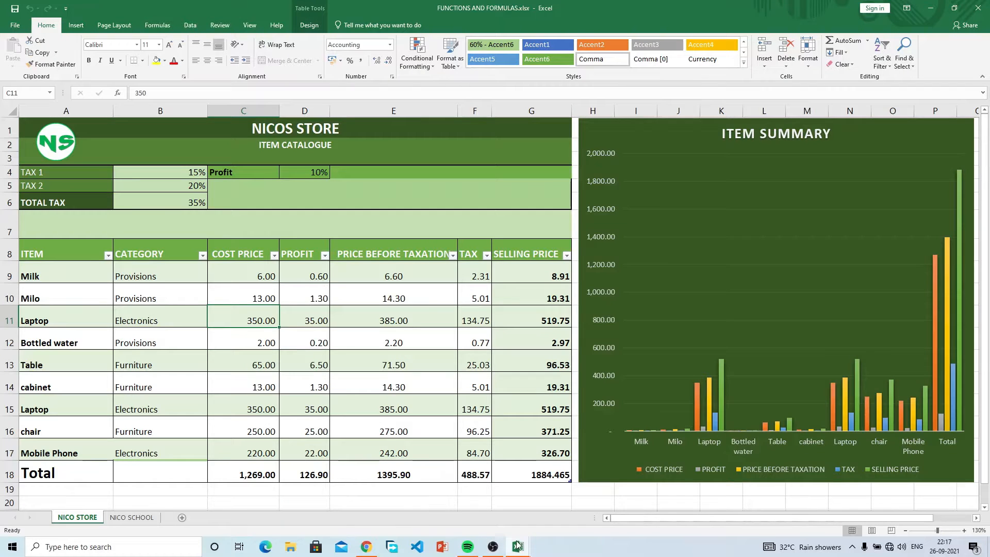
pyautogui.moveTo(518, 544)
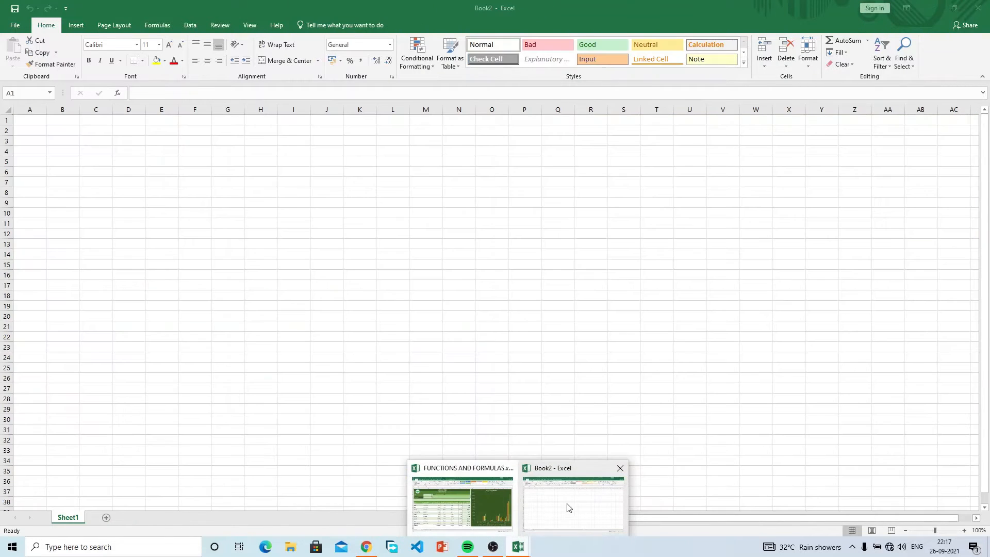
pyautogui.click(566, 508)
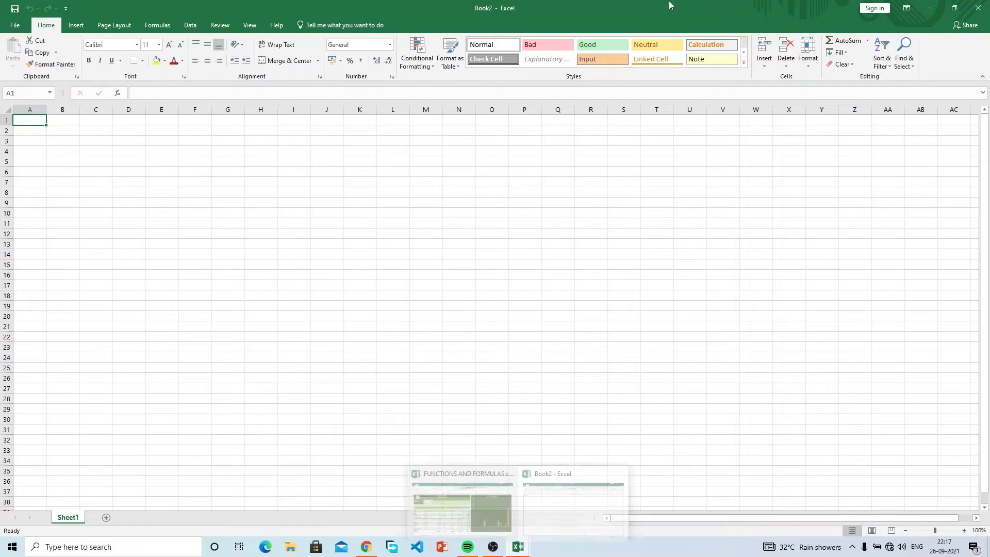
# Step: Arrange Book2 and the store workbook side by side and zoom in on Book2's grid
pyautogui.moveTo(669, 8); pyautogui.dragTo(1, 292)
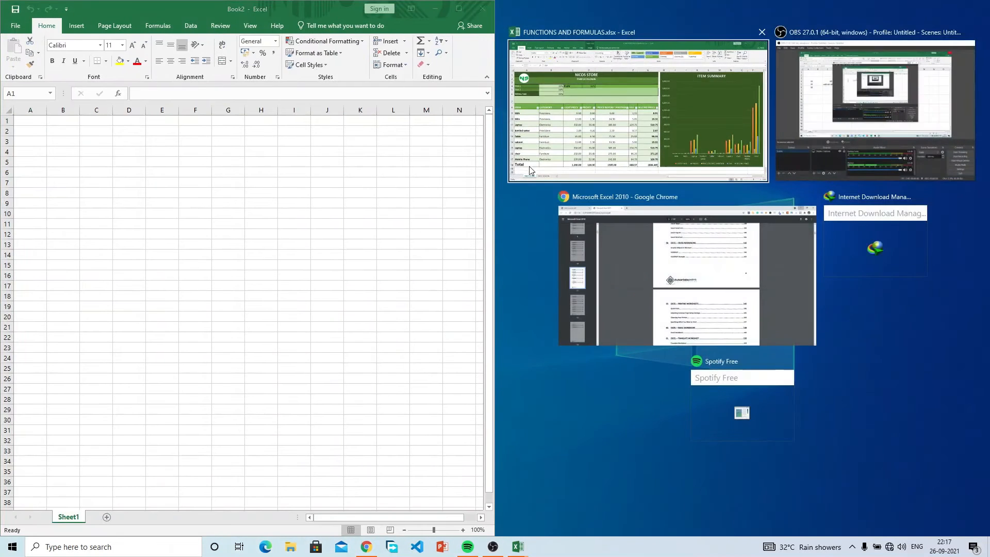
pyautogui.click(521, 168)
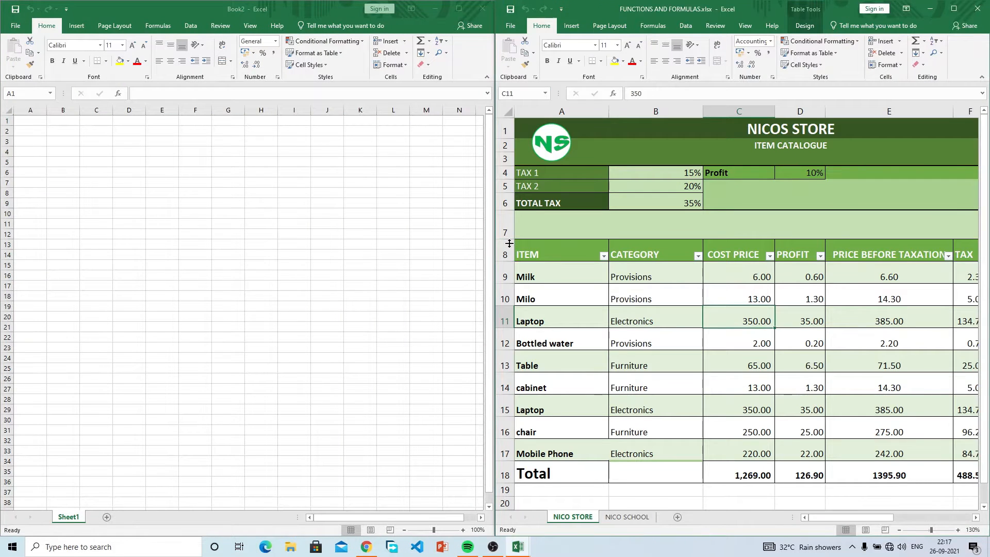
pyautogui.moveTo(492, 228); pyautogui.dragTo(669, 217)
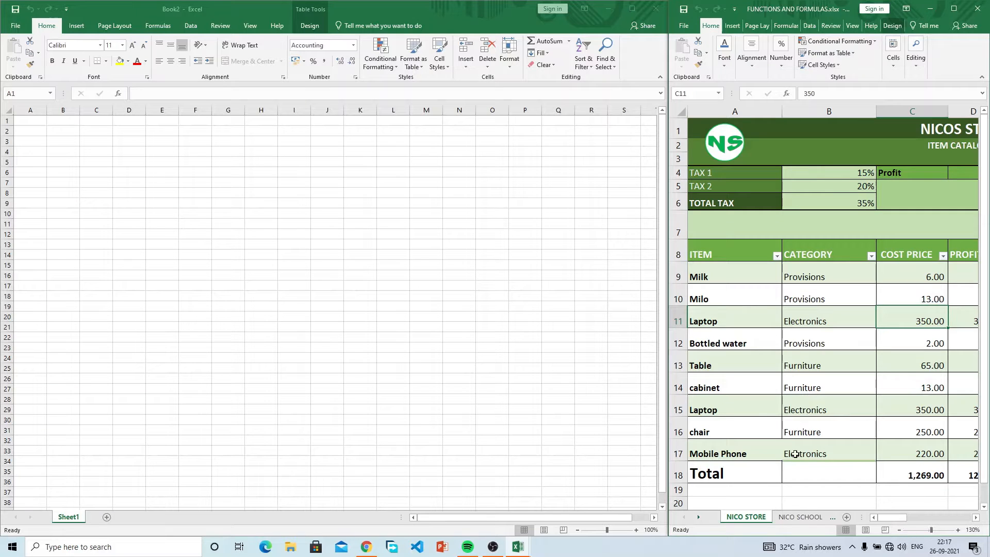
pyautogui.click(635, 531)
pyautogui.click(636, 530)
pyautogui.click(636, 530)
pyautogui.click(635, 531)
pyautogui.click(635, 530)
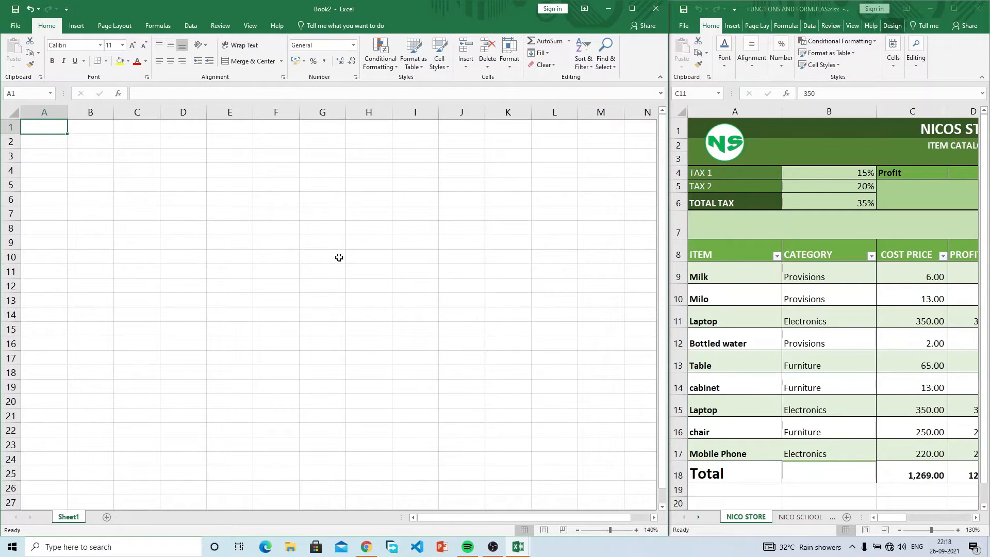
# Step: Pick A7 in Book2 and check the store table's ITEM, CATEGORY and COST PRICE headers
pyautogui.click(45, 213)
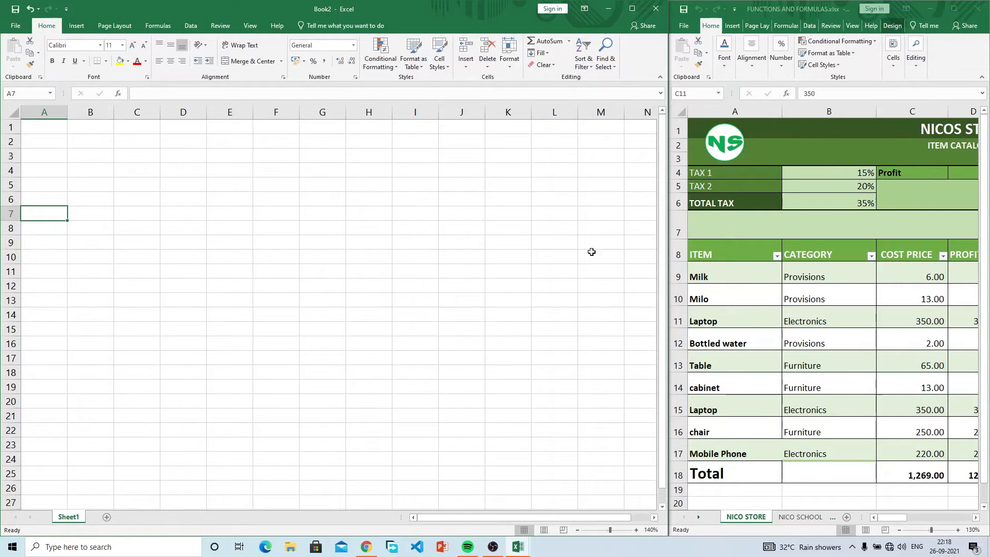
pyautogui.click(720, 254)
pyautogui.click(720, 254)
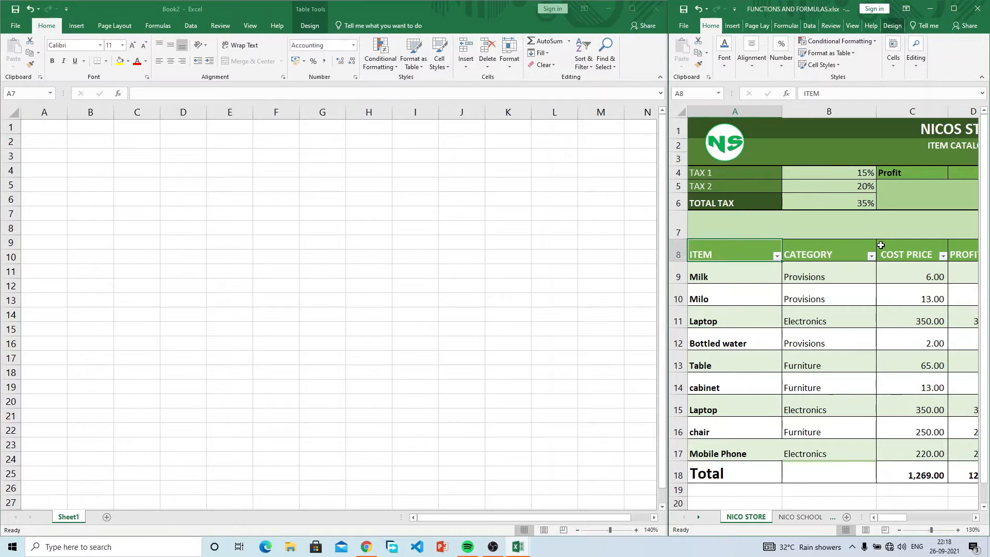
pyautogui.click(836, 252)
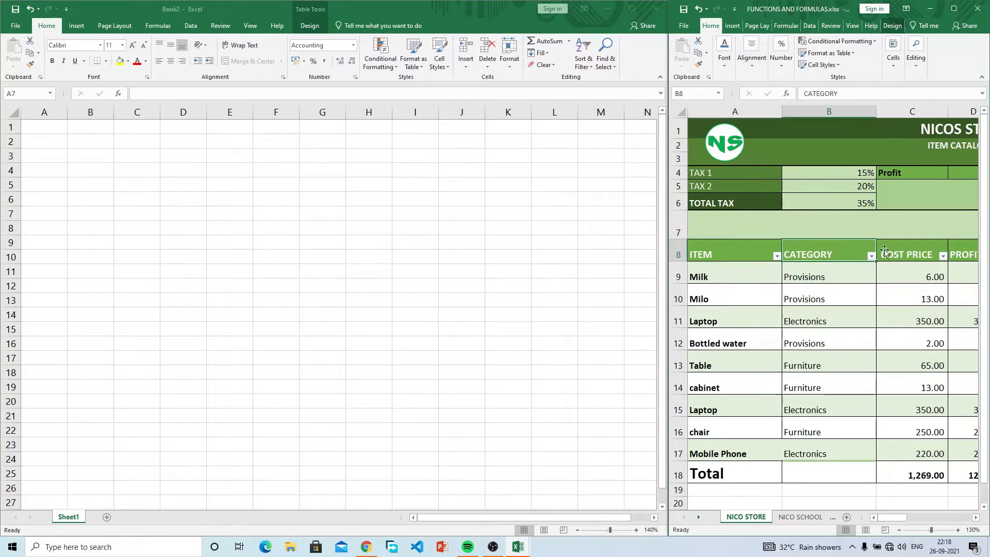
pyautogui.click(905, 249)
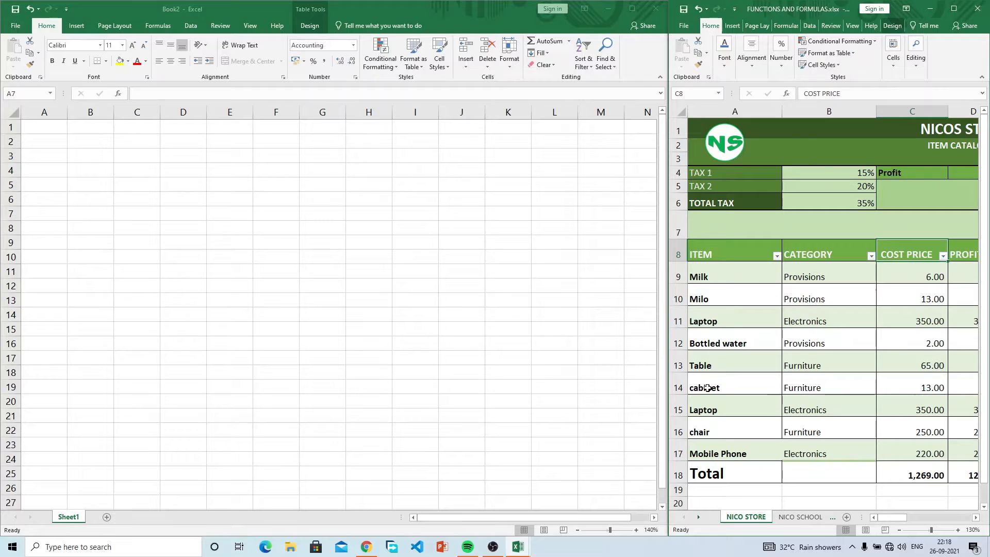
pyautogui.click(98, 253)
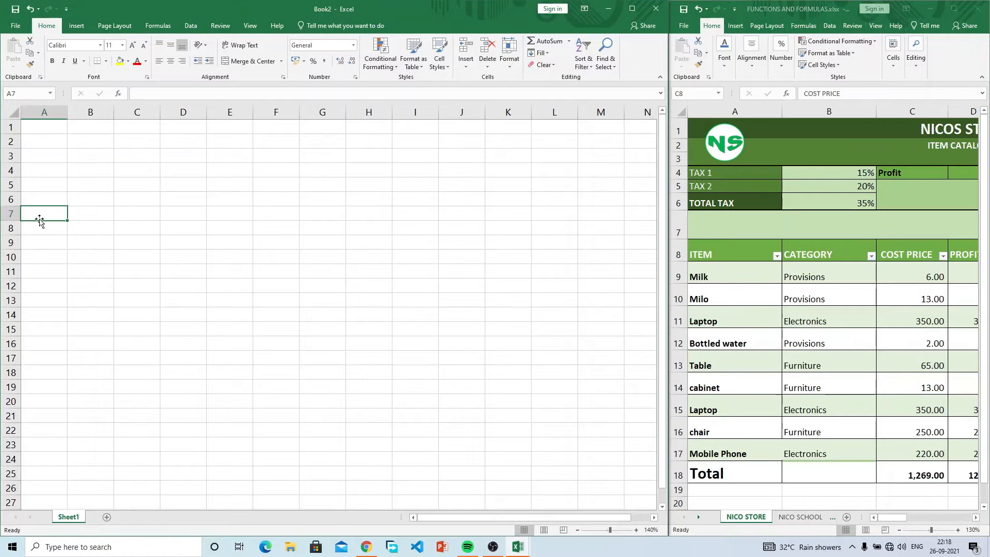
# Step: Enter headers ITEM, CATEGPRY and COST PRICE in A8:C8
pyautogui.press('Down')
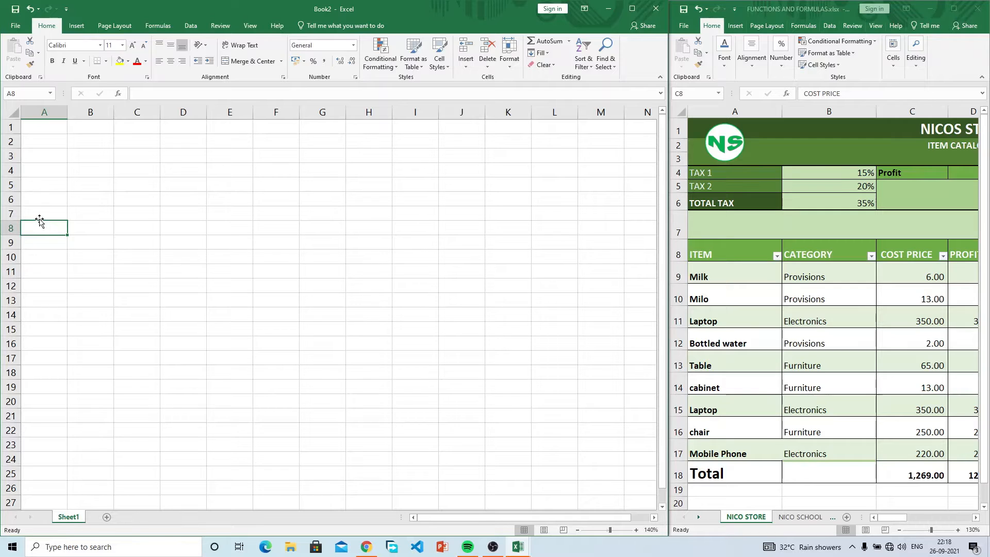
pyautogui.write('ITEM')
pyautogui.press('Tab')
pyautogui.write('CATEGPR')
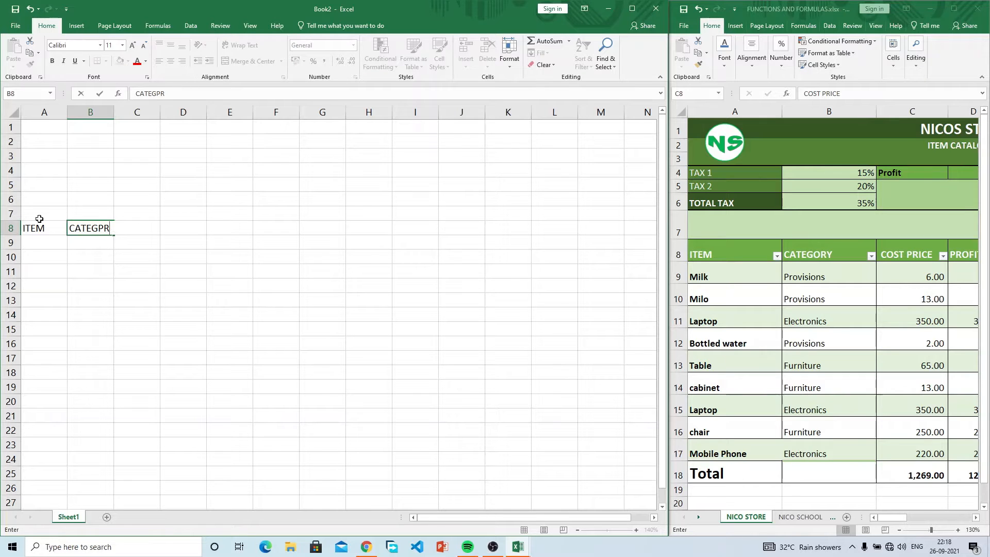
pyautogui.write('UY')
pyautogui.press('Tab')
pyautogui.press('Left')
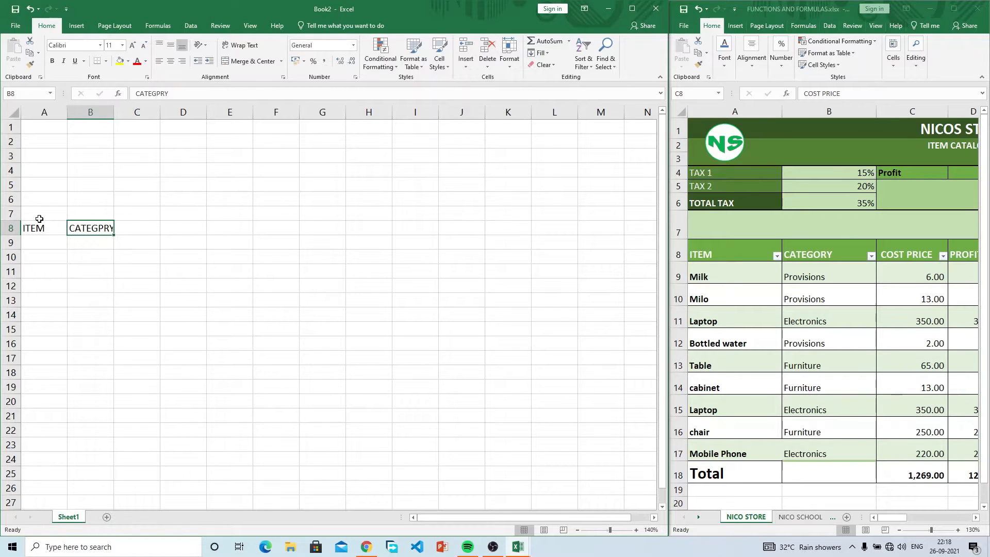
pyautogui.write('CATEGPRY')
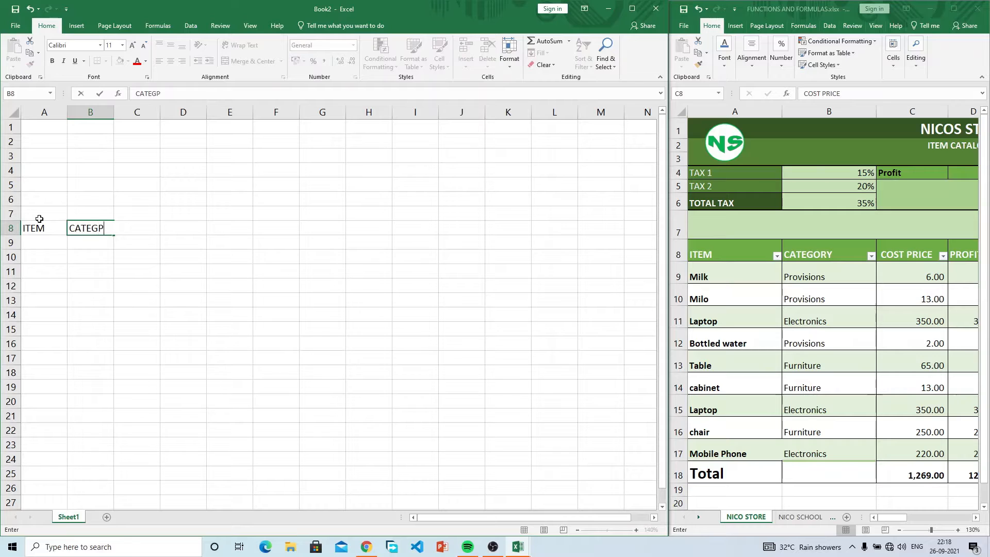
pyautogui.press('Tab')
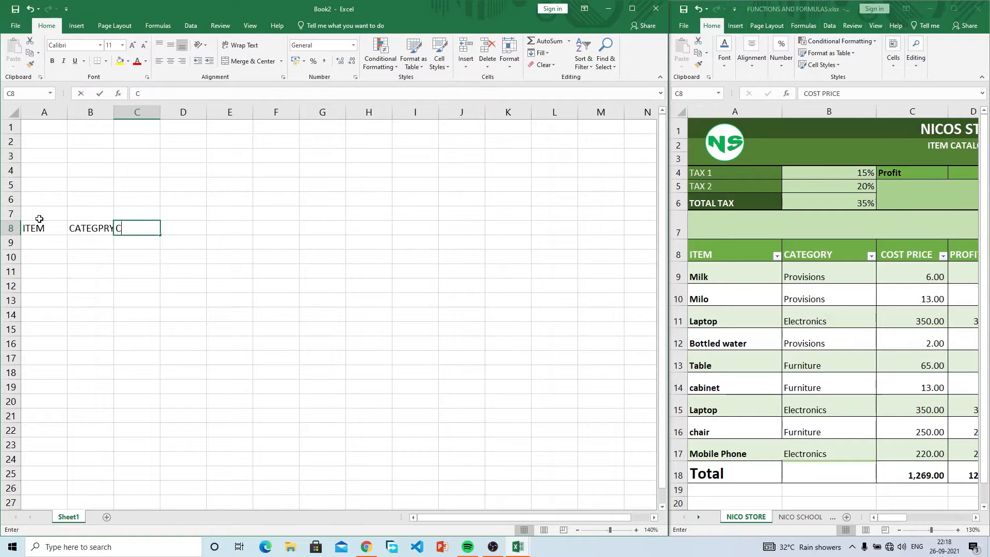
pyautogui.write('COST PRICE')
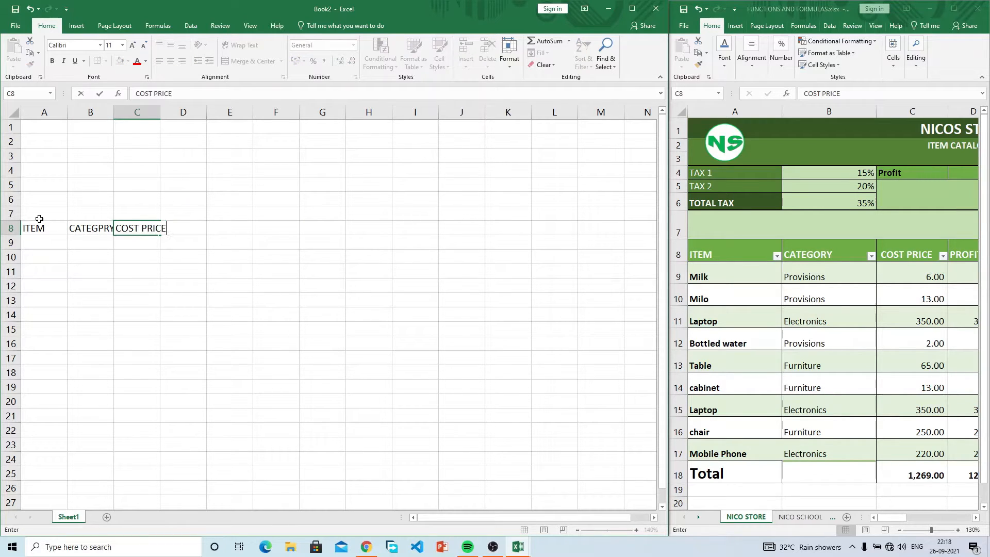
pyautogui.press('Tab')
# Step: Add headers PROFIT, PROFIT BEFORE TAX, TAX and SELLING PRICE in D8:G8
pyautogui.write('PRO')
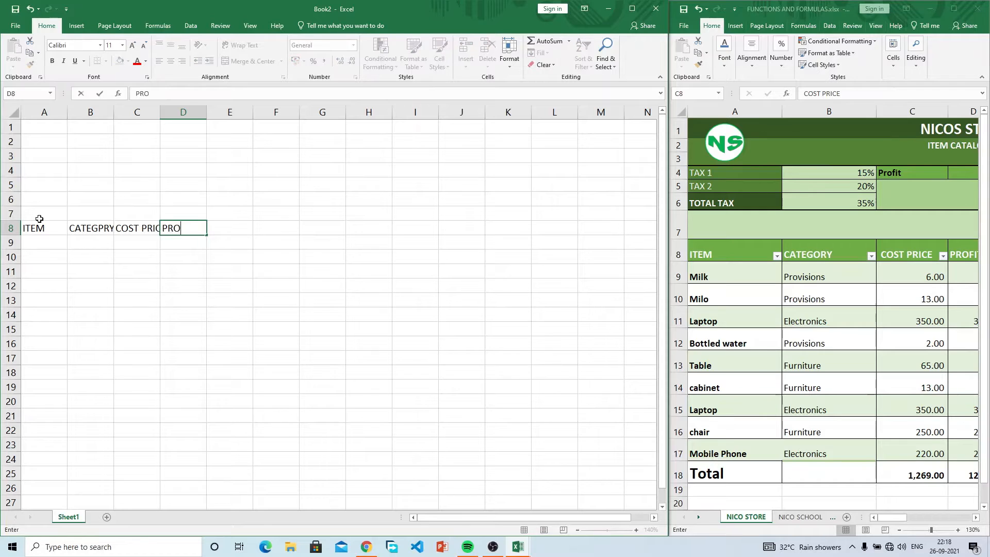
pyautogui.write('FIT')
pyautogui.press('Tab')
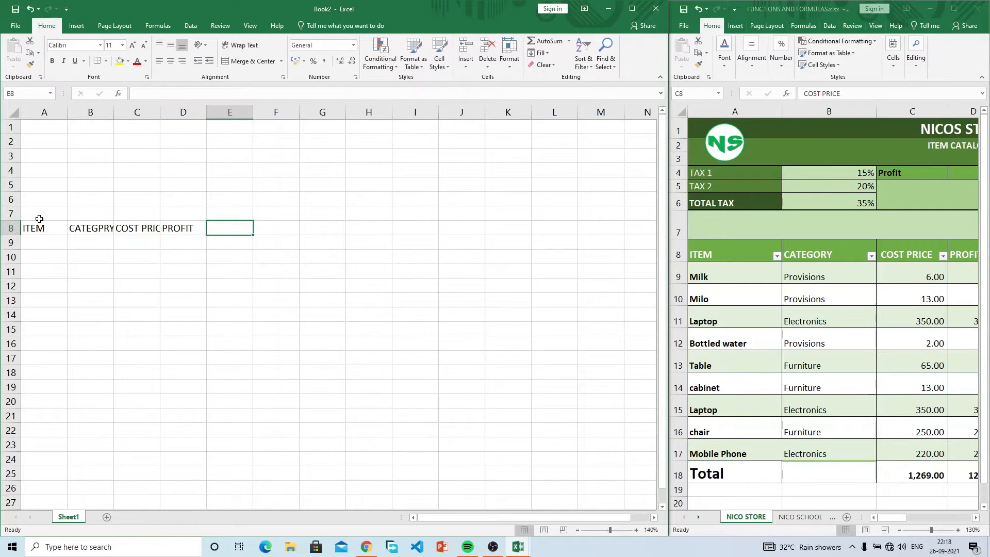
pyautogui.write('PROFIT BEFORE TAX')
pyautogui.press('Tab')
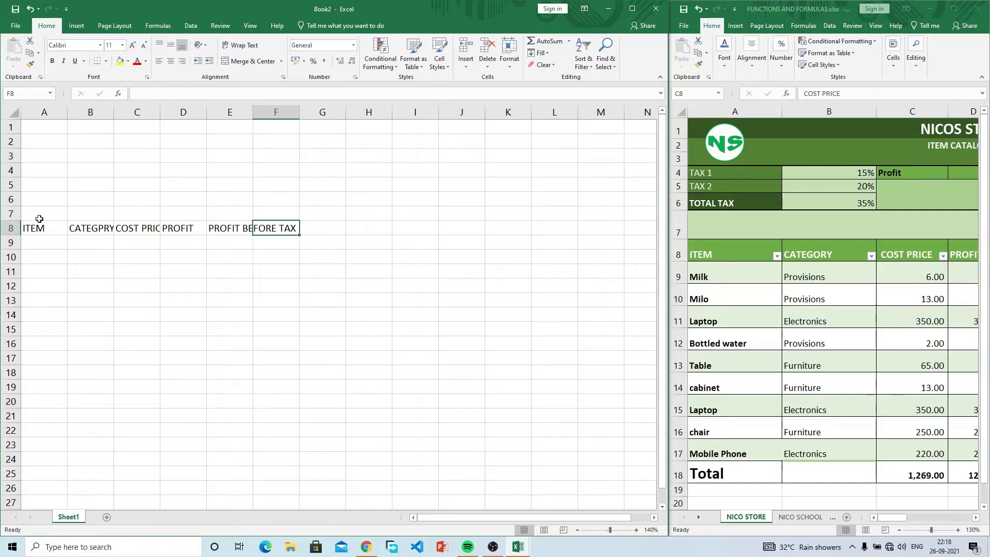
pyautogui.write('TAX')
pyautogui.press('Tab')
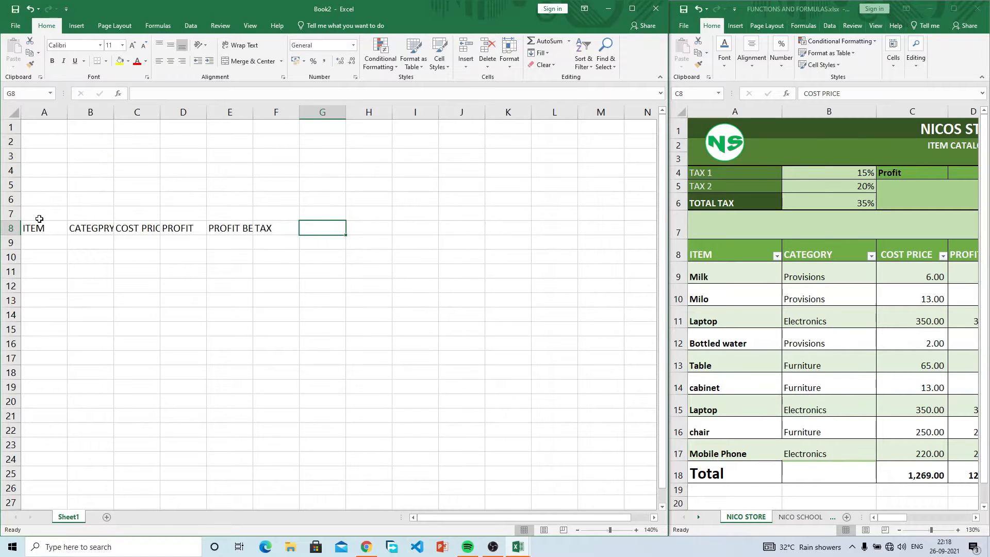
pyautogui.write('SELLIN')
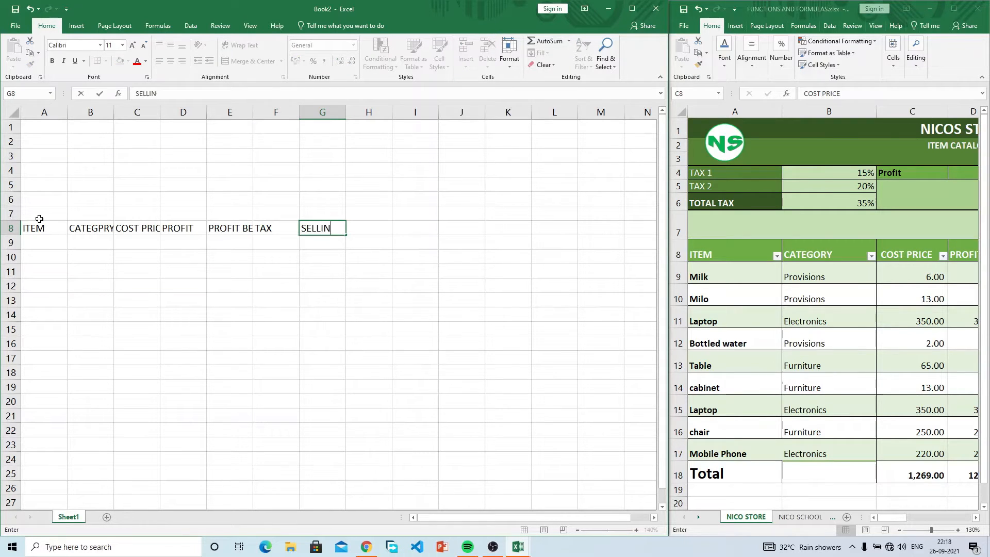
pyautogui.write('G PRICE')
pyautogui.press('Left')
pyautogui.press('Left')
pyautogui.press('Left')
# Step: Correct the E8 header to read PRICE BEFORE TAX
pyautogui.press('Right')
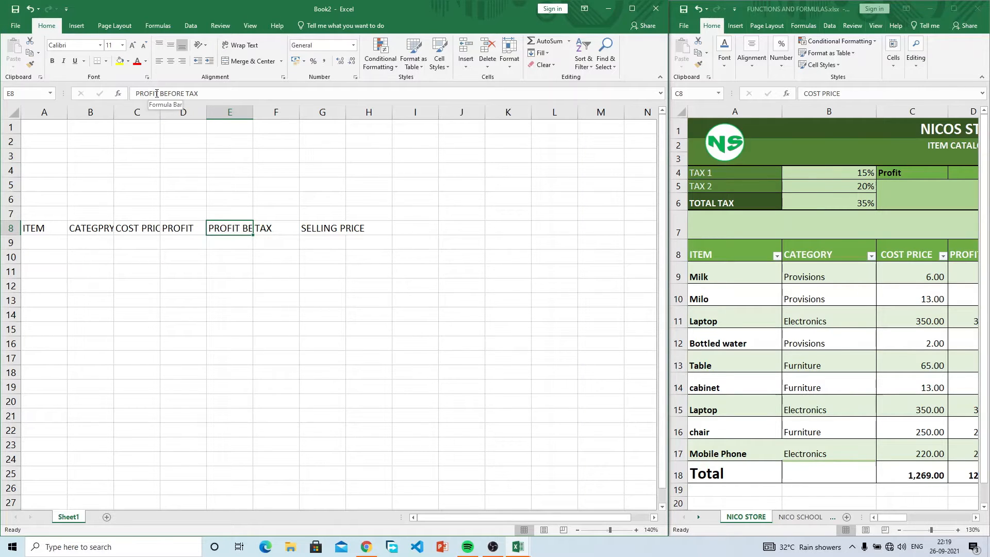
pyautogui.moveTo(158, 95)
pyautogui.mouseDown()
pyautogui.moveTo(135, 95)
pyautogui.moveTo(145, 94)
pyautogui.mouseUp()
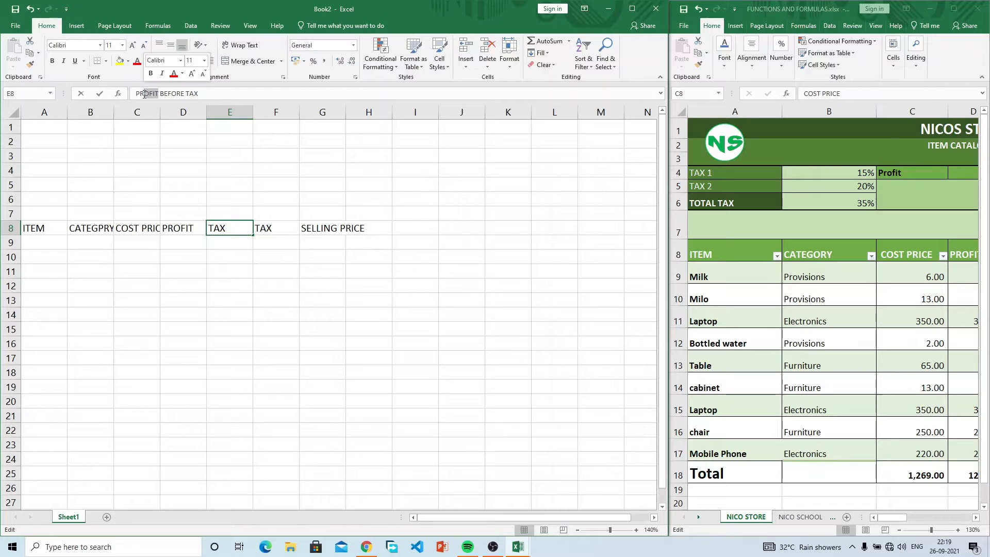
pyautogui.write('ICE')
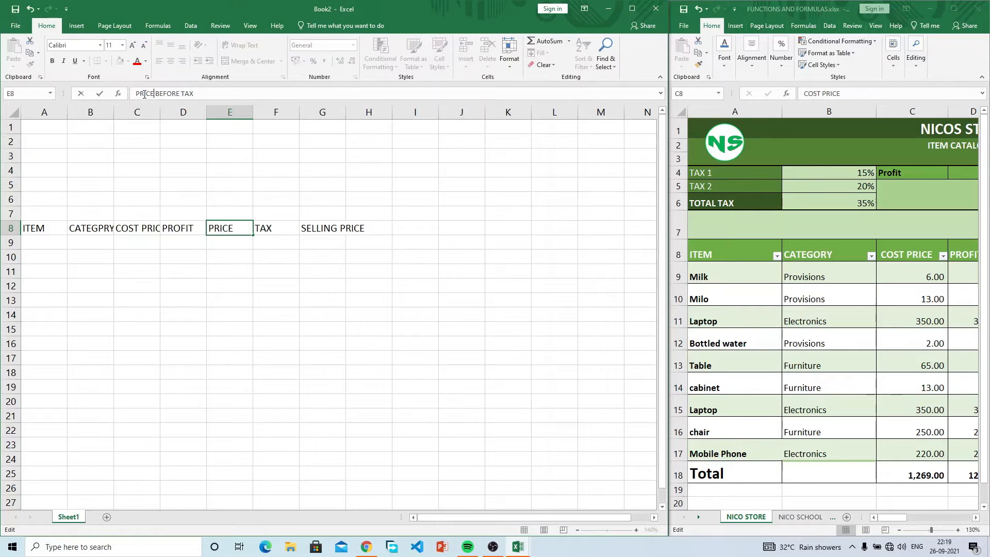
pyautogui.press('Return')
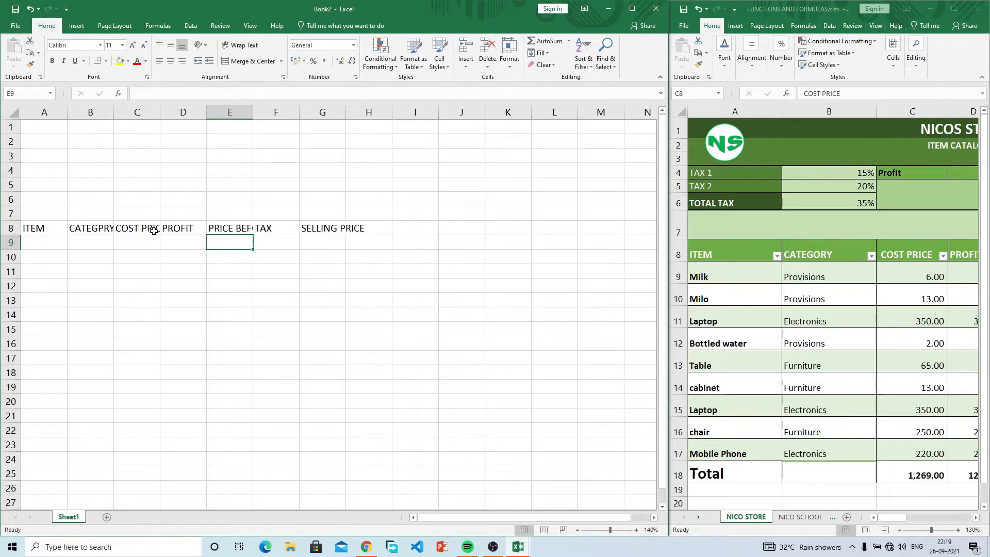
pyautogui.click(153, 231)
# Step: Copy the item names Milk through Mobile Phone and paste them as values into A9:A17
pyautogui.click(728, 272)
pyautogui.moveTo(721, 276); pyautogui.dragTo(733, 444)
pyautogui.hotkey('ctrl', 'c')
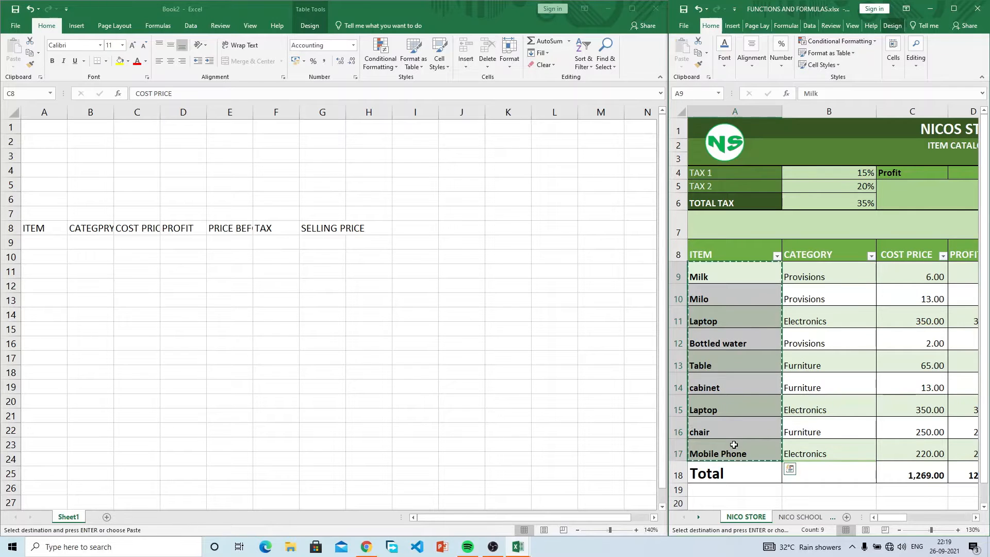
pyautogui.hotkey('alt', 'Tab')
pyautogui.rightClick(40, 238)
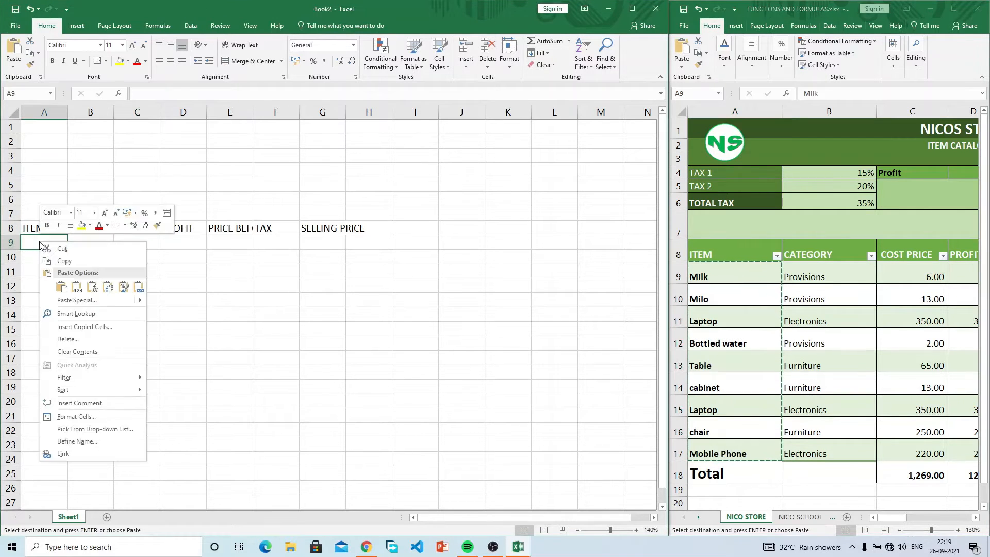
pyautogui.click(80, 288)
pyautogui.click(216, 285)
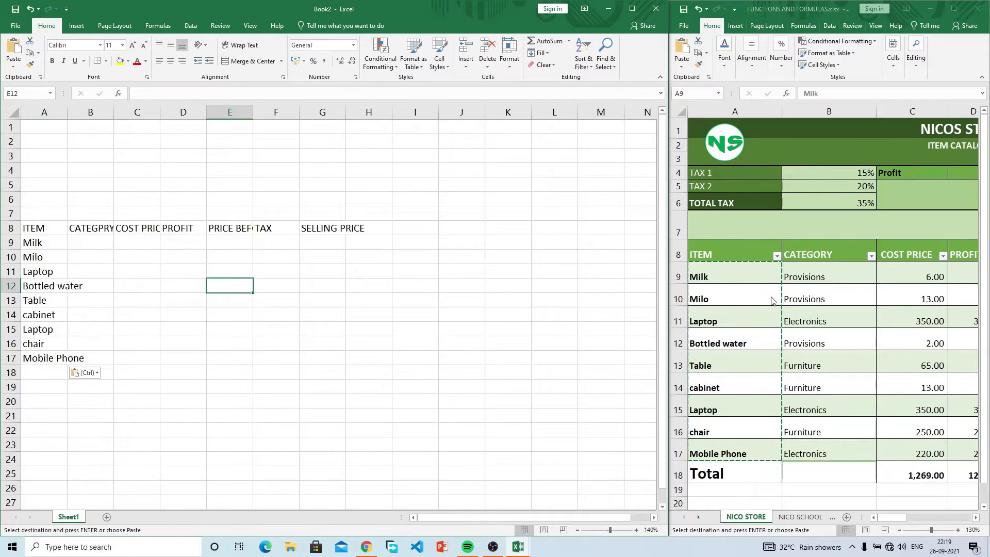
pyautogui.press('Escape')
# Step: Check the original table's category dropdown choices, then select B9 in Book2
pyautogui.click(827, 280)
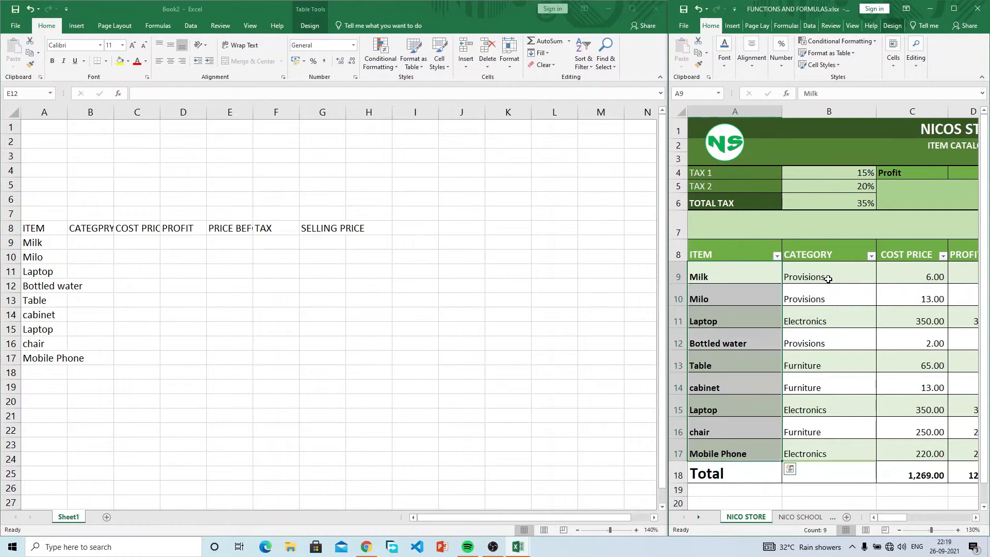
pyautogui.click(81, 243)
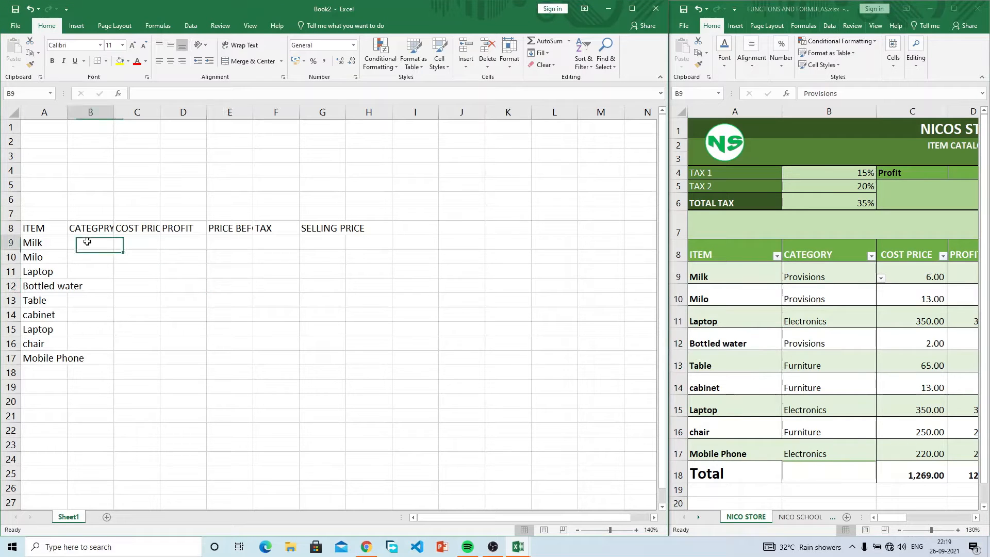
pyautogui.click(881, 278)
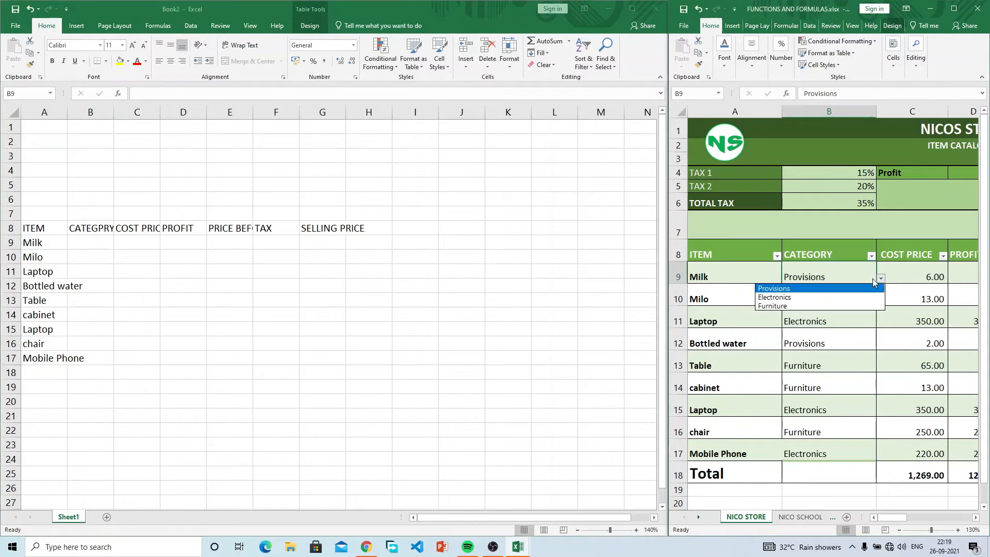
pyautogui.click(854, 277)
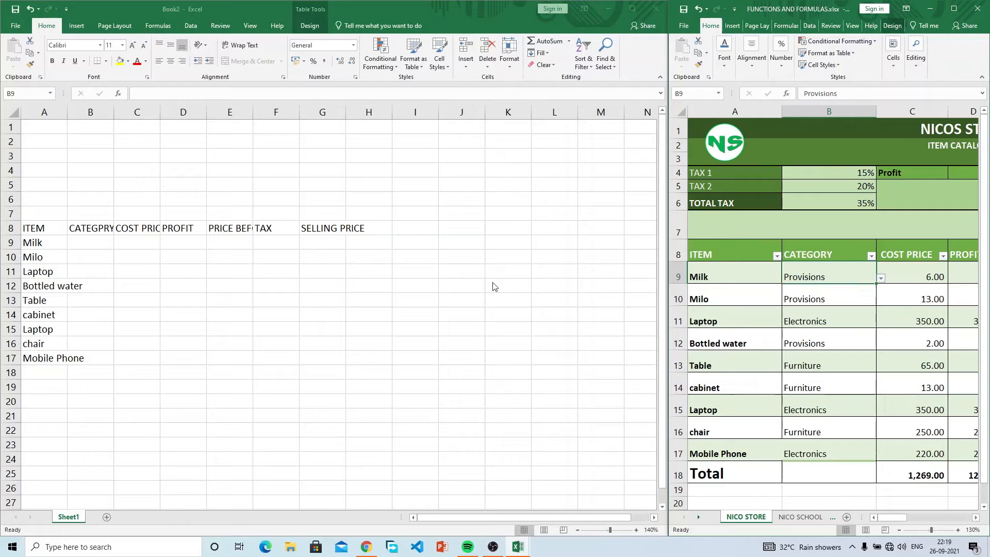
pyautogui.click(82, 241)
pyautogui.click(191, 27)
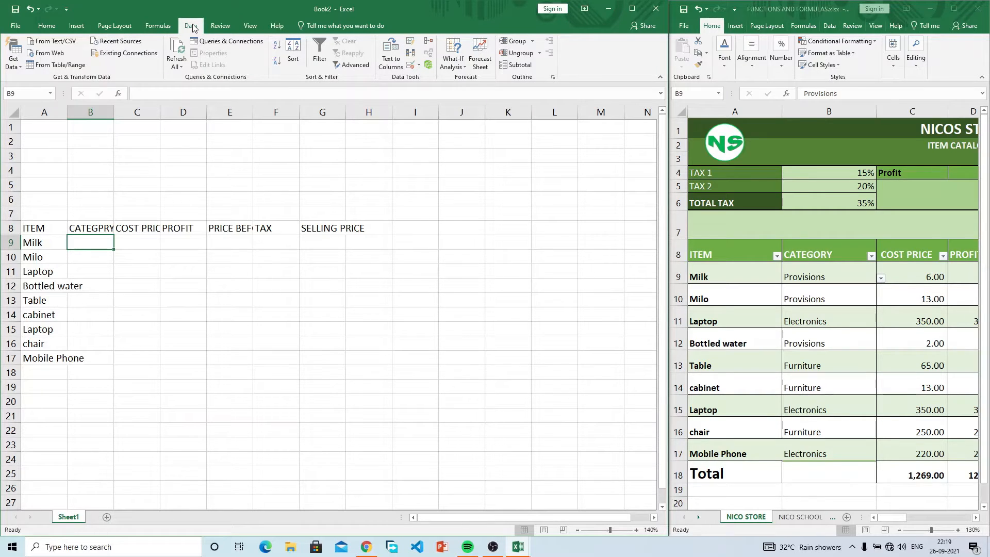
# Step: Maximize Book2 and set B9's Data Validation to List, starting the source with 'p'
pyautogui.moveTo(664, 253); pyautogui.dragTo(732, 242)
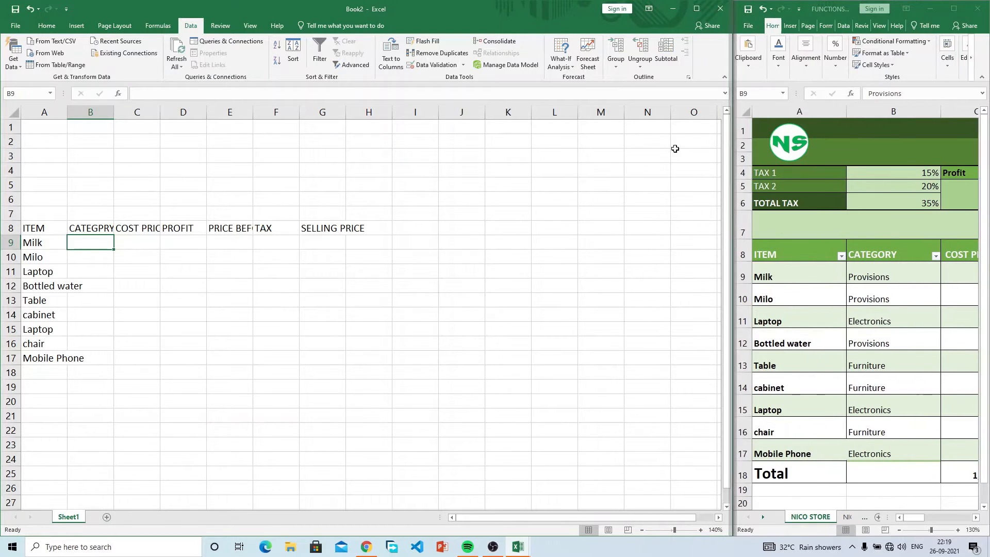
pyautogui.click(691, 10)
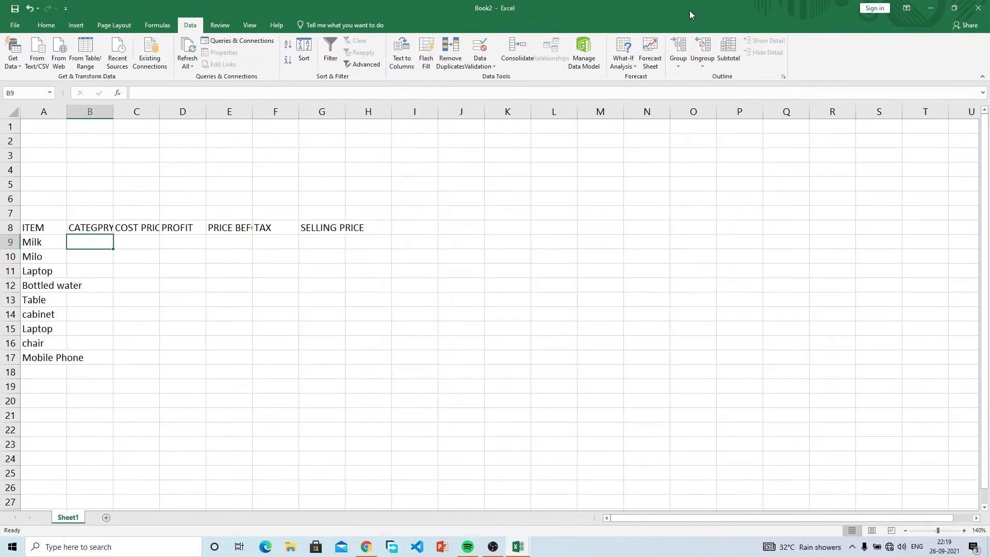
pyautogui.click(485, 47)
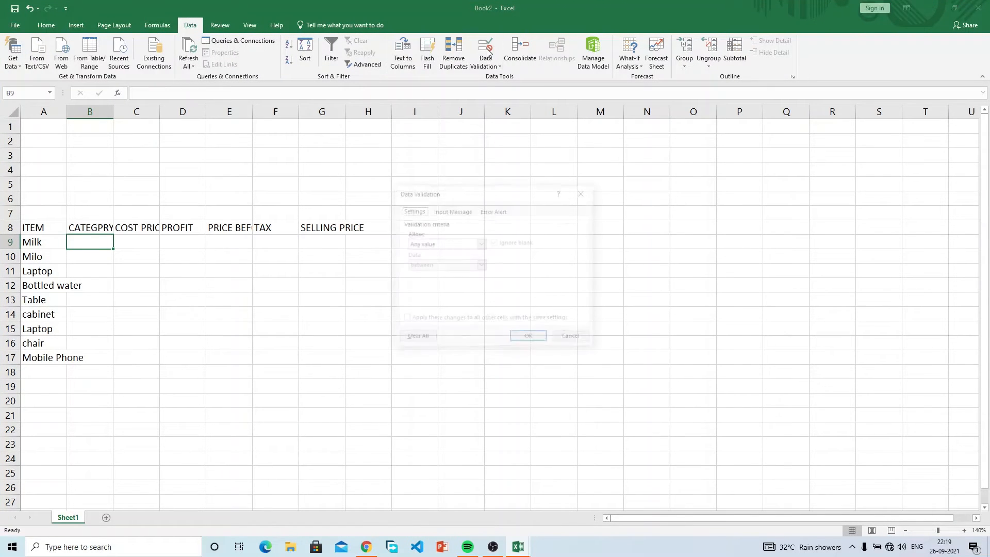
pyautogui.click(480, 243)
pyautogui.click(454, 273)
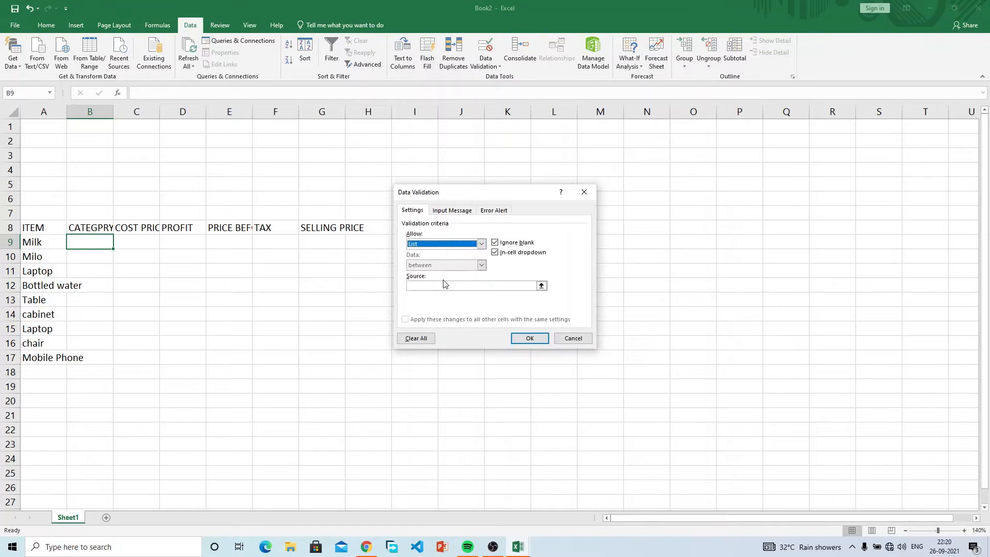
pyautogui.click(441, 286)
pyautogui.write('p')
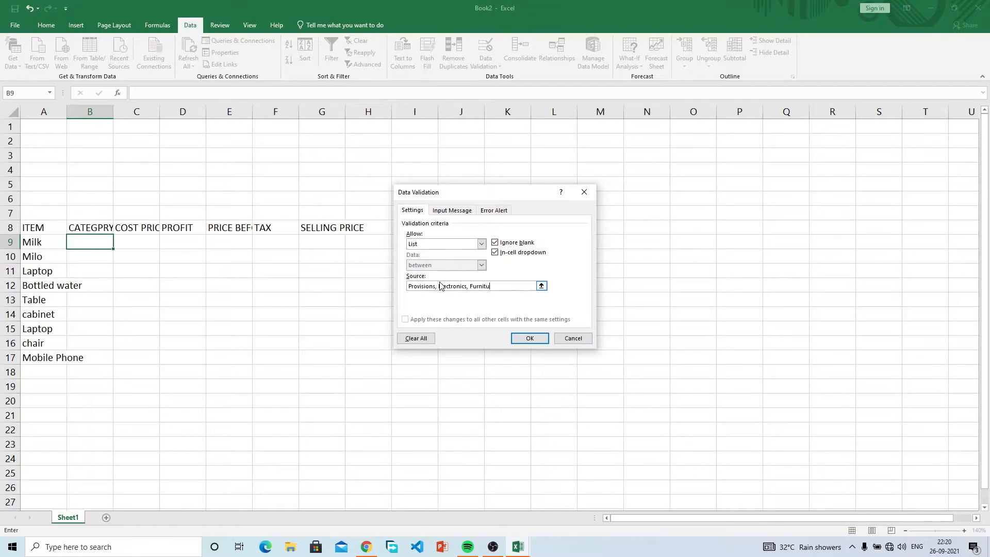
# Step: Remove the stray spaces from the Provisions,Electronics,Furniture list source and apply it to B9
pyautogui.press('Left')
pyautogui.press('BackSpace')
pyautogui.press('BackSpace')
pyautogui.click(470, 285)
pyautogui.press('BackSpace')
pyautogui.click(438, 285)
pyautogui.press('BackSpace')
pyautogui.click(529, 338)
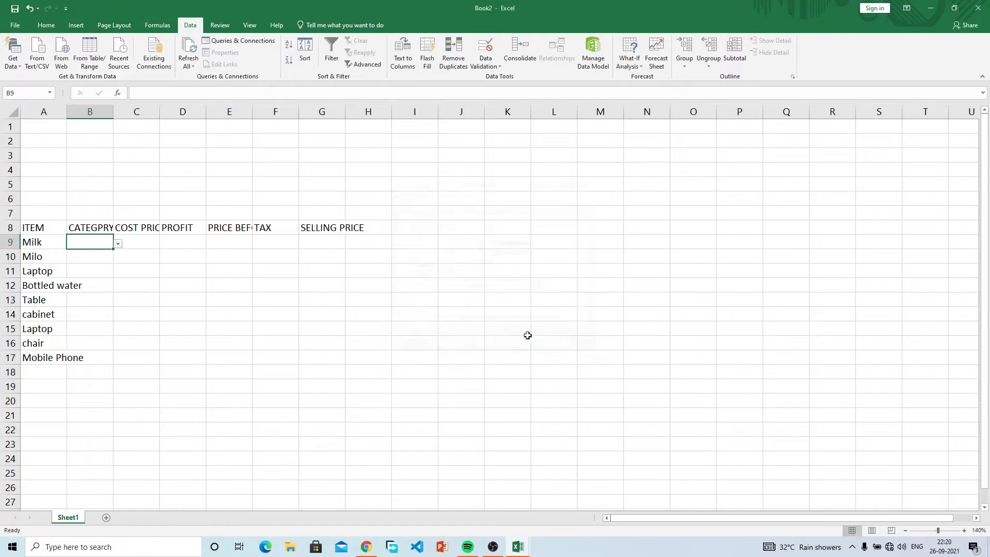
# Step: Test B9's category dropdown, then close it without picking a value
pyautogui.click(118, 243)
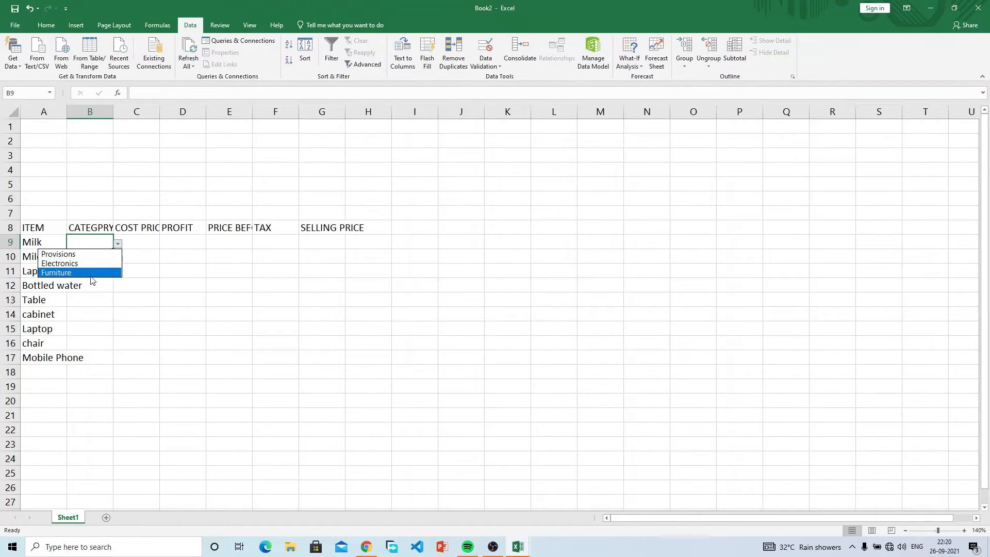
pyautogui.click(135, 240)
pyautogui.click(136, 241)
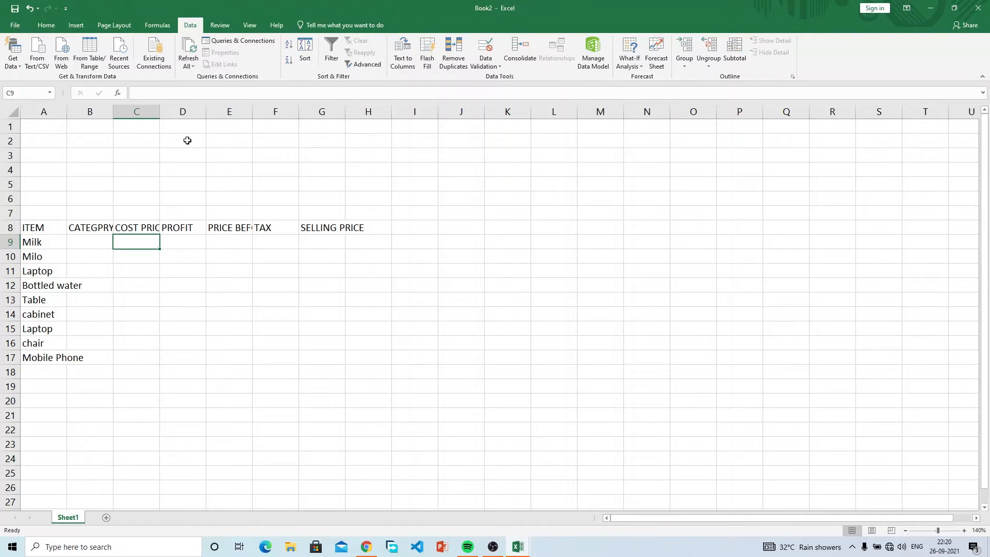
# Step: Widen column C to fit COST PRICE and give C9 Comma Style formatting
pyautogui.moveTo(166, 111); pyautogui.dragTo(178, 111)
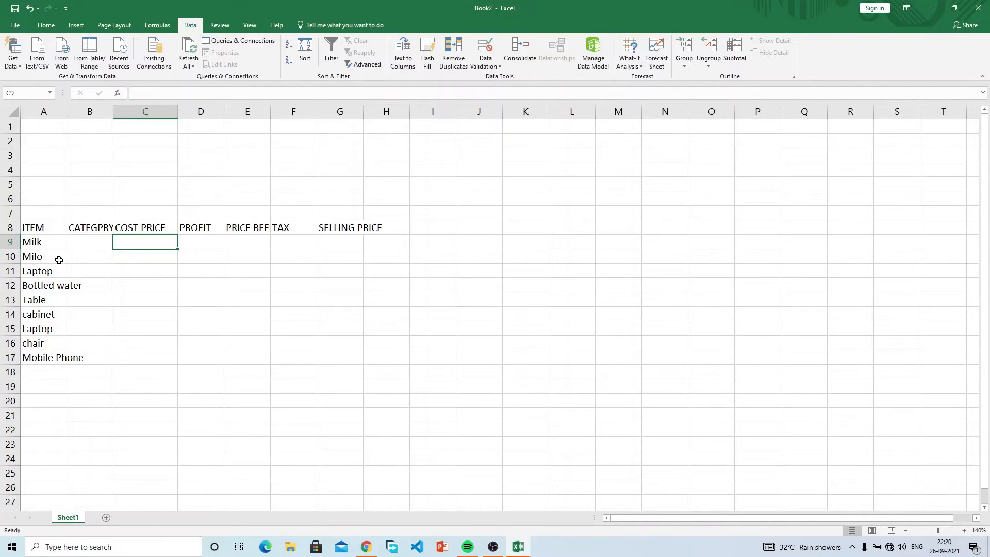
pyautogui.click(51, 25)
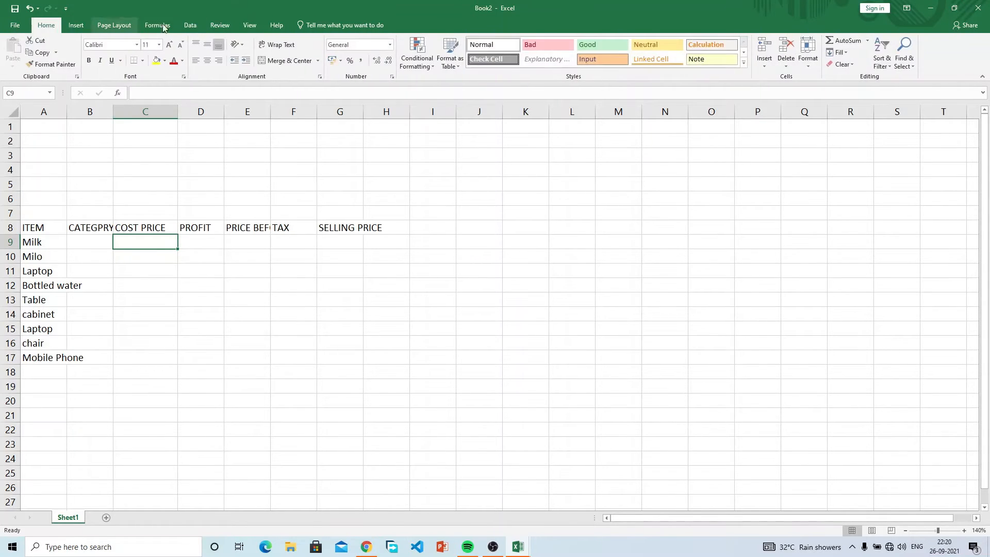
pyautogui.click(389, 46)
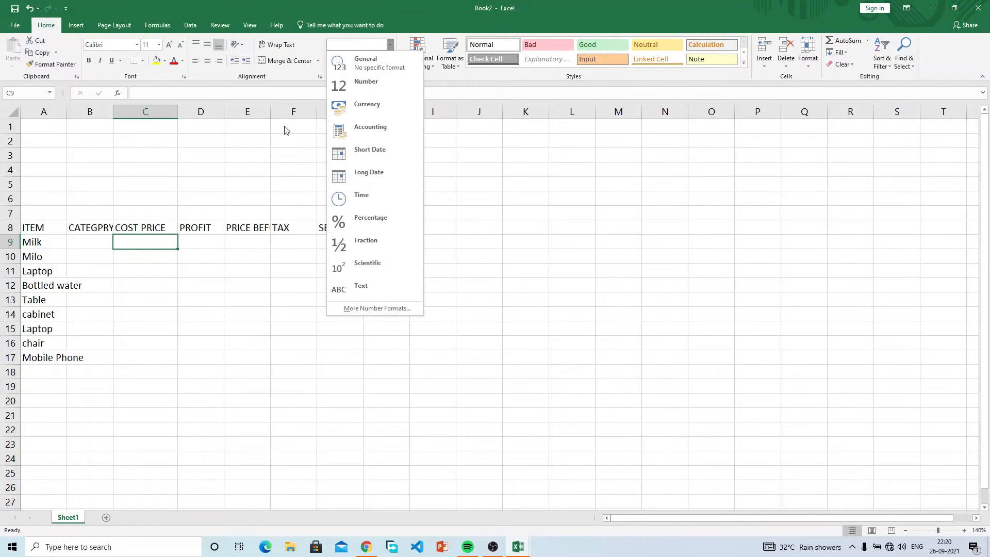
pyautogui.click(286, 150)
pyautogui.click(362, 63)
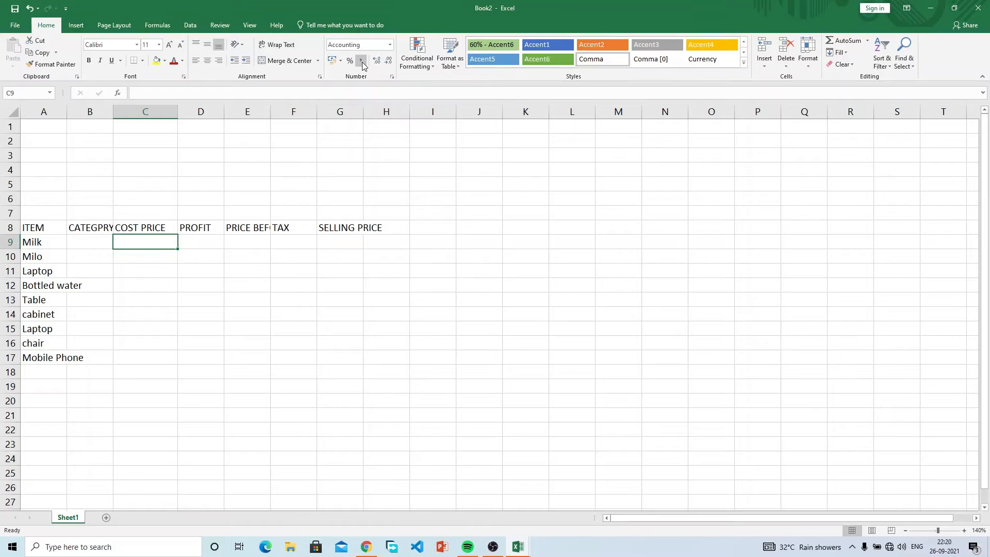
# Step: Test C9's format with 20, clear it, and snap Book2 to the left half
pyautogui.write('20')
pyautogui.press('Return')
pyautogui.click(162, 240)
pyautogui.press('Delete')
pyautogui.click(211, 243)
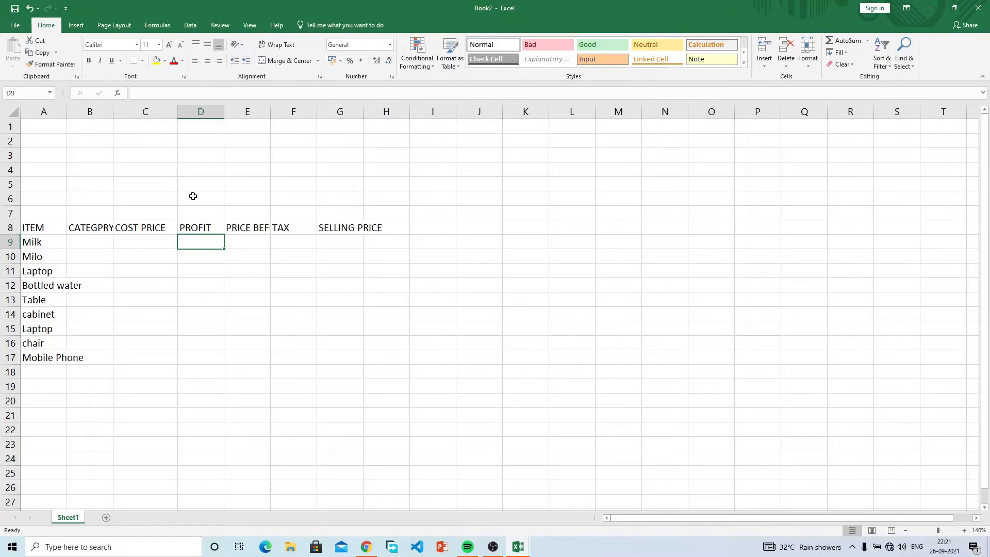
pyautogui.moveTo(763, 17); pyautogui.dragTo(0, 355)
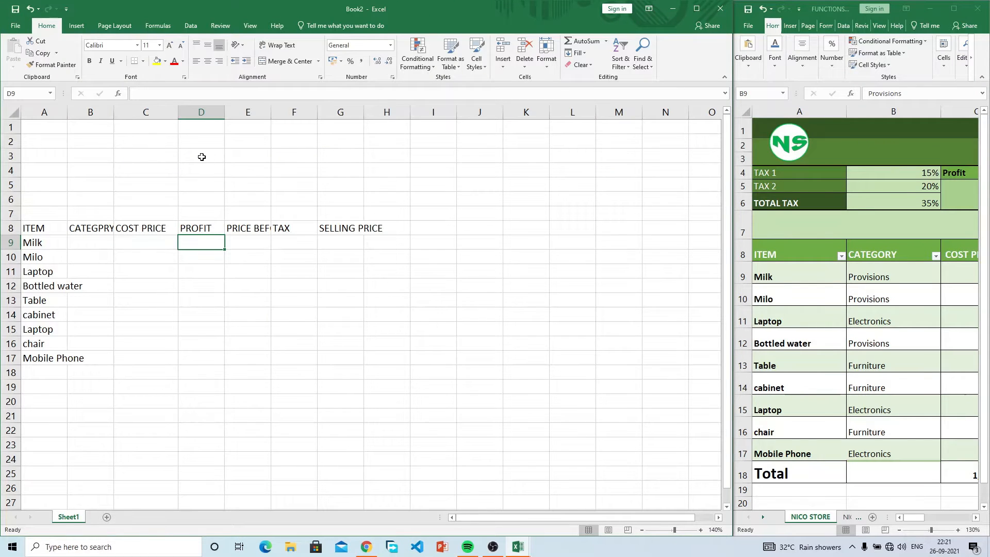
# Step: Look at the Profit label in C4 of the example FUNCTIONS workbook
pyautogui.click(863, 185)
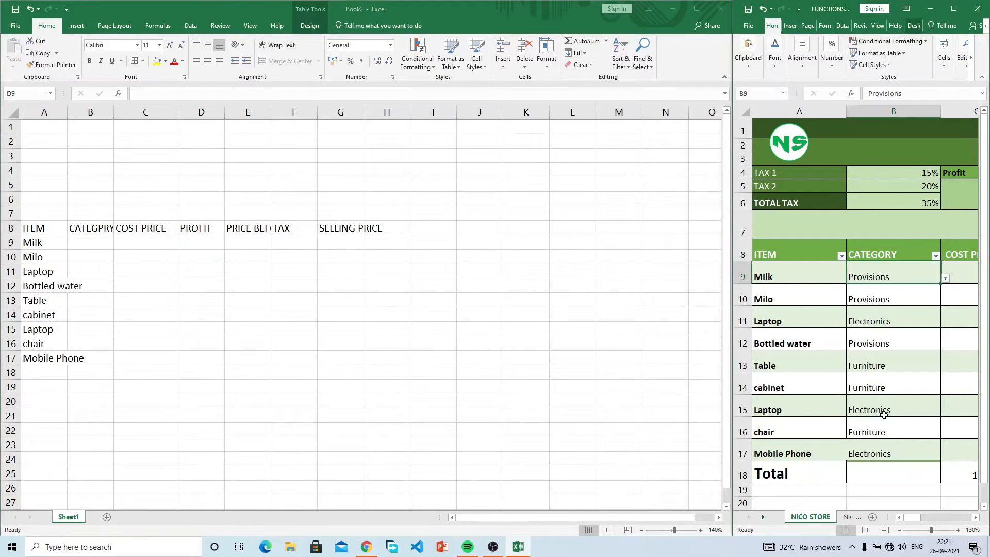
pyautogui.click(975, 518)
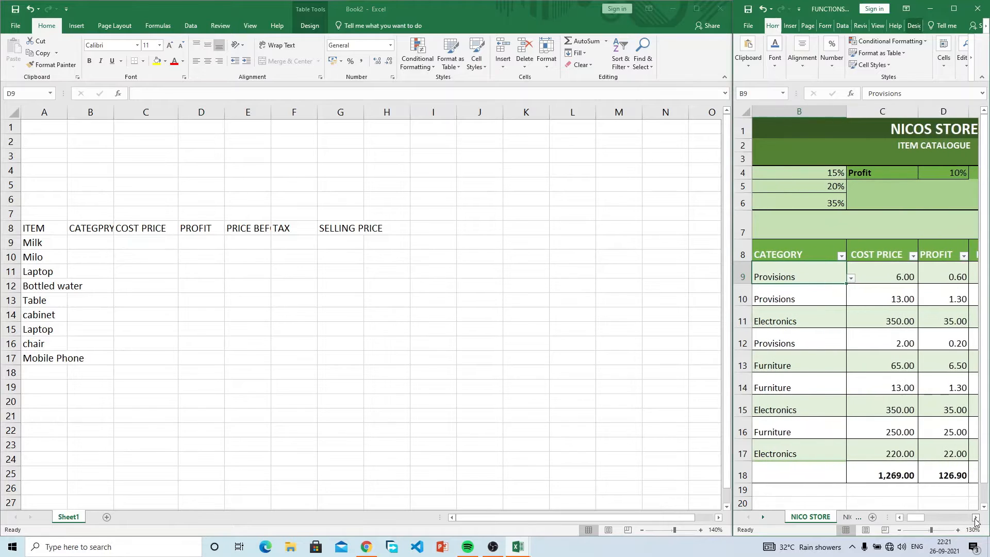
pyautogui.click(897, 174)
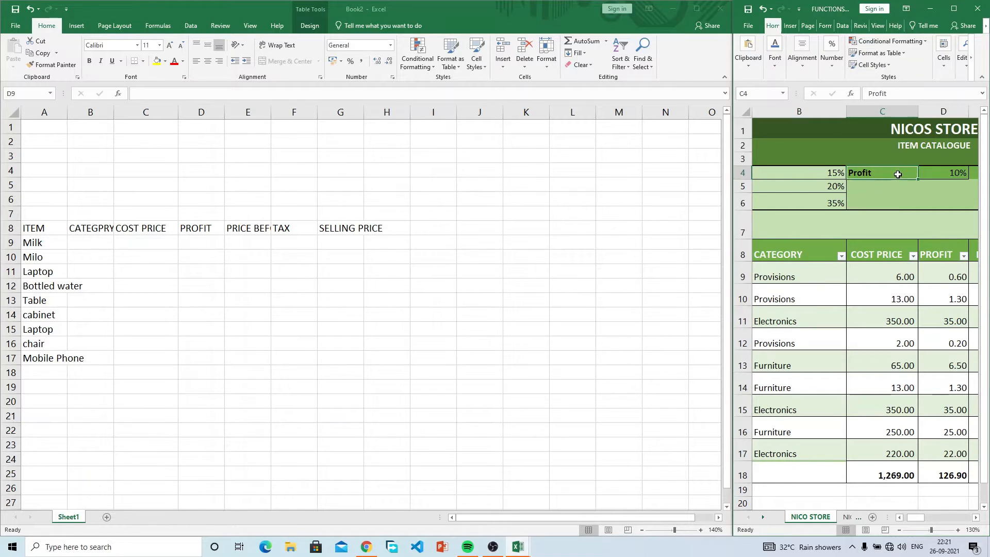
pyautogui.click(337, 182)
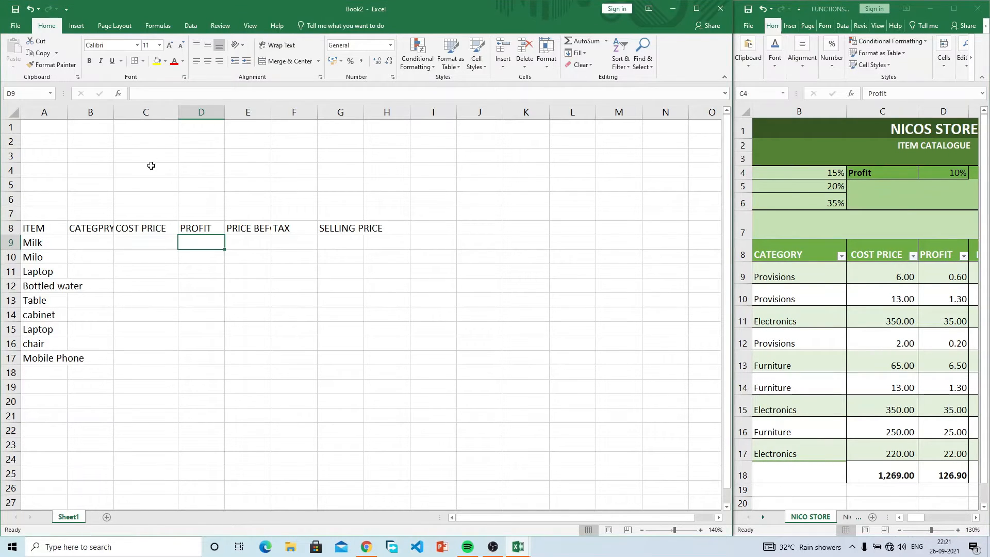
# Step: Enter the label Profit in C4 and a 10% rate in D4
pyautogui.click(150, 167)
pyautogui.write('P')
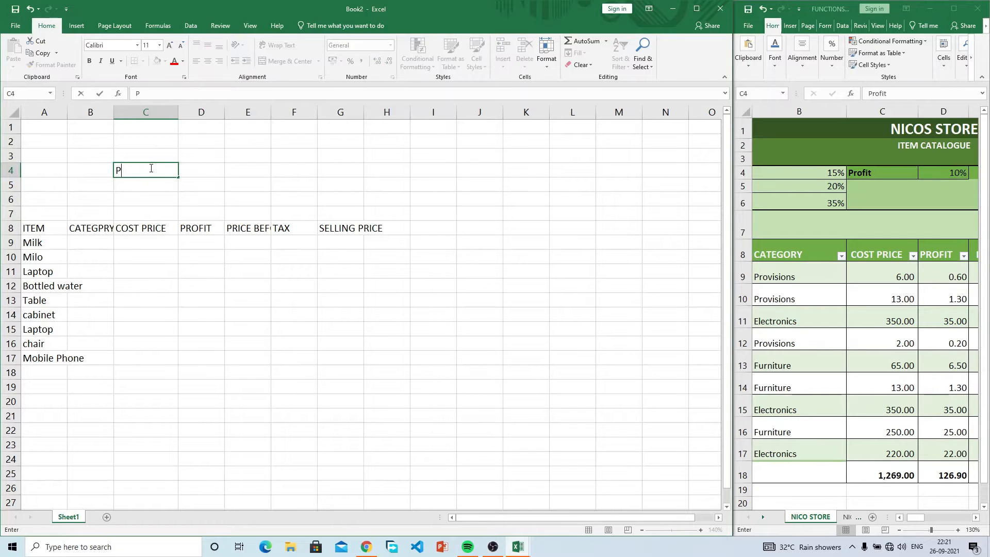
pyautogui.write('rofit')
pyautogui.press('Tab')
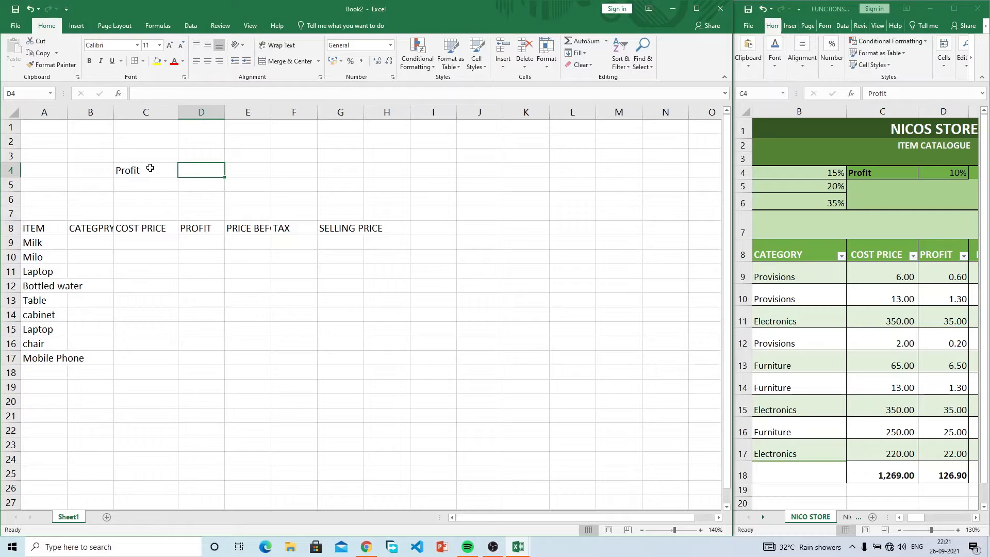
pyautogui.click(352, 61)
pyautogui.write('10')
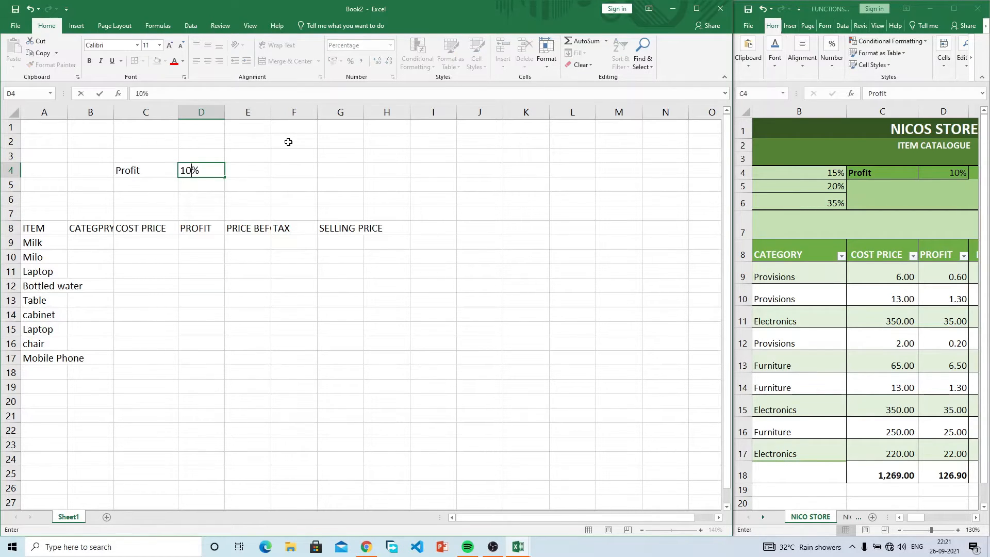
pyautogui.press('Return')
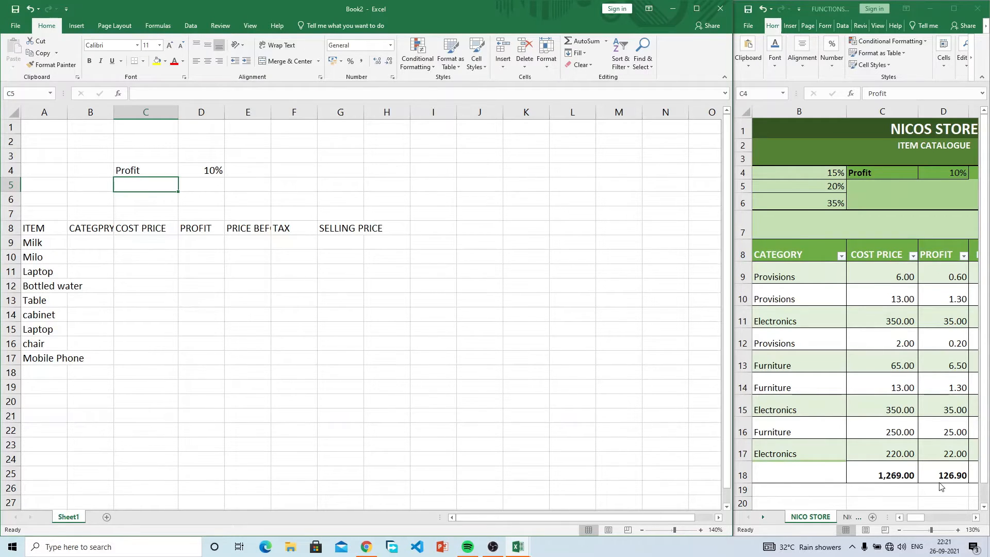
# Step: Check the example's profit rate, then start a formula in Milk's PROFIT cell D9
pyautogui.click(198, 252)
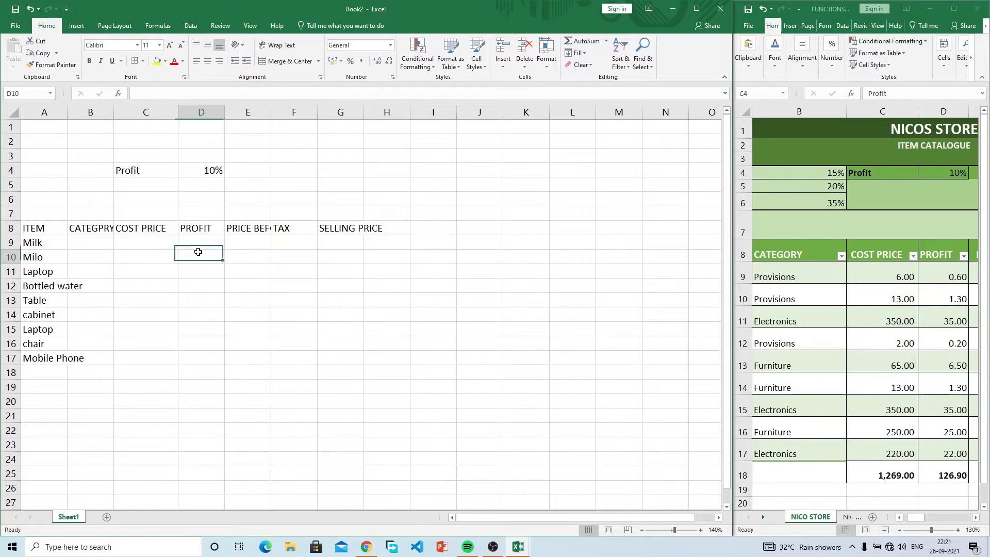
pyautogui.click(202, 243)
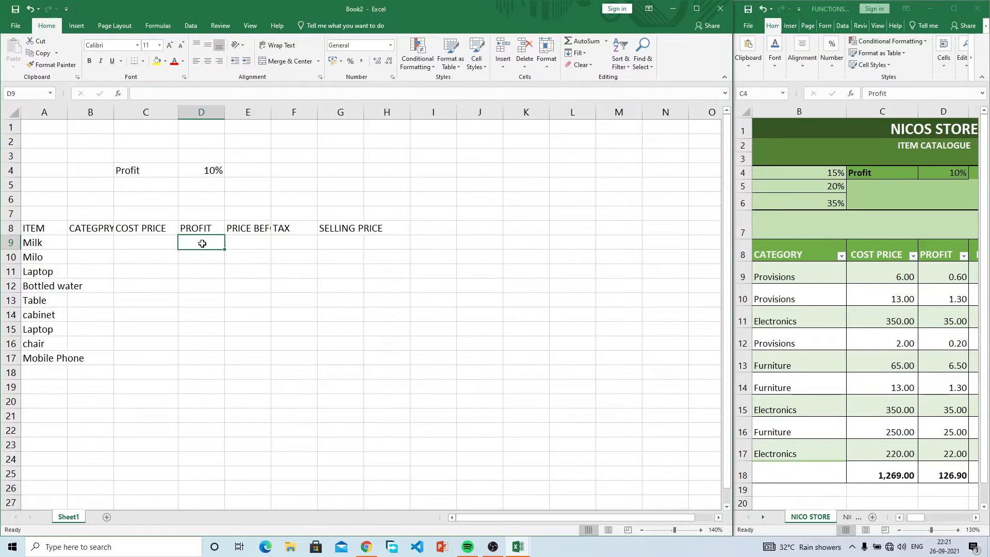
pyautogui.click(919, 518)
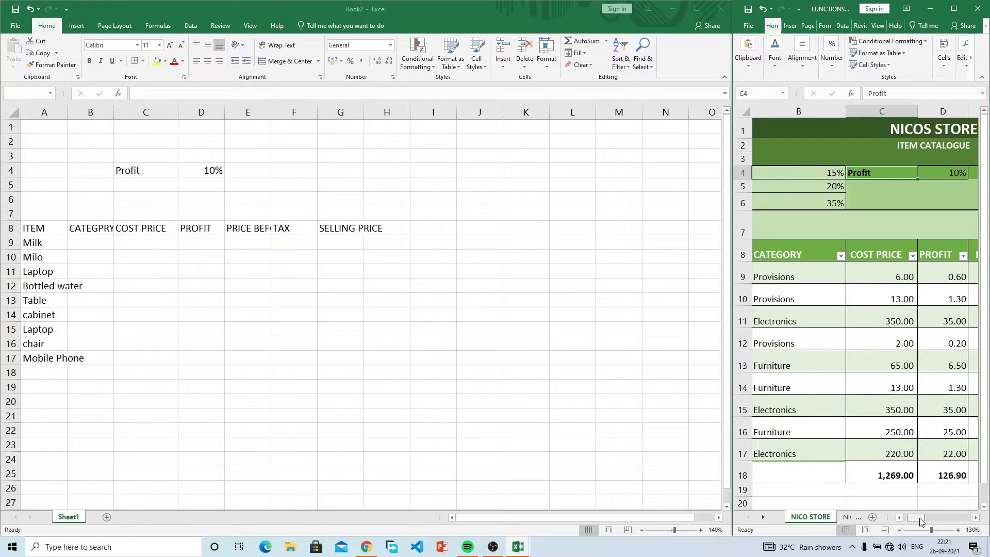
pyautogui.click(212, 251)
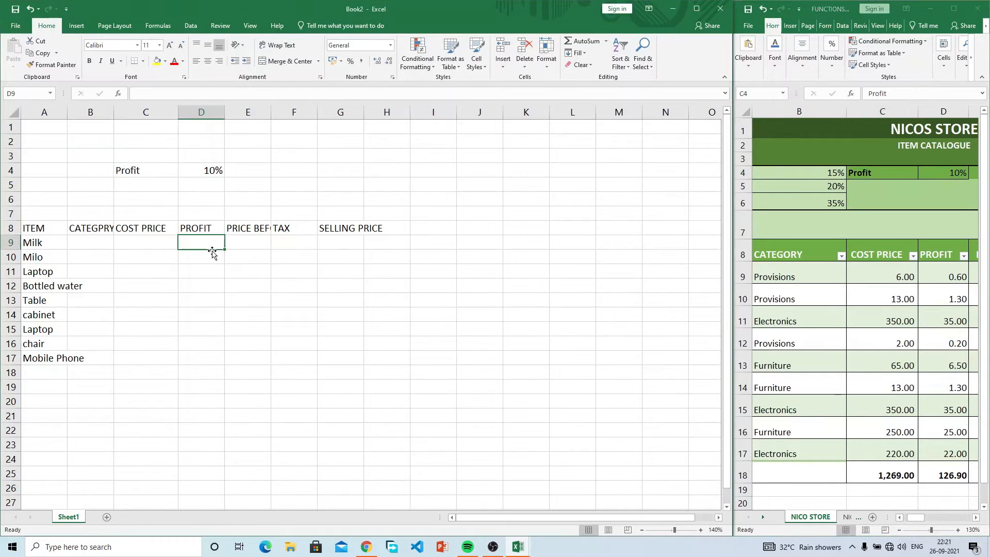
pyautogui.write('=')
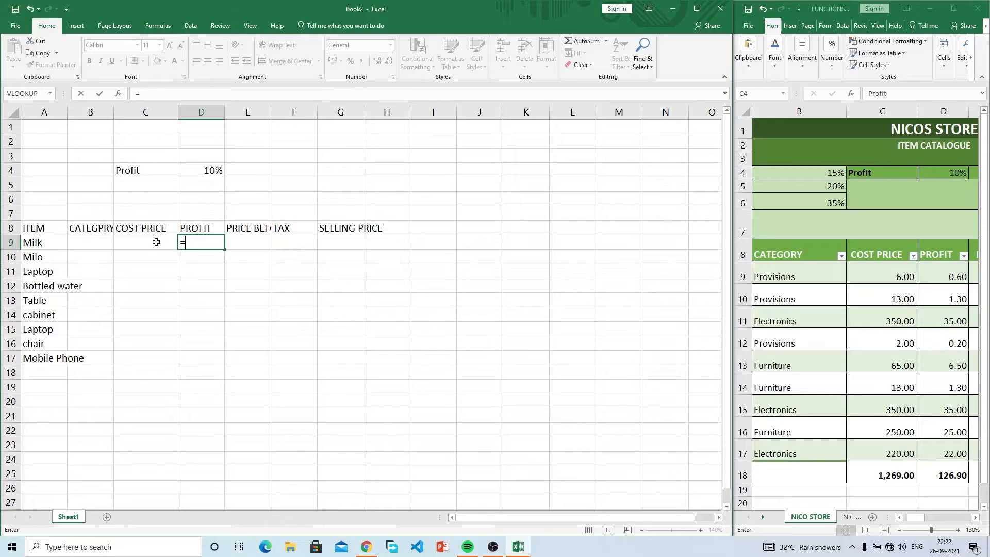
# Step: Finish Milk's profit as =C9*D4, widen column E, and enter 20 as Milk's cost
pyautogui.click(140, 242)
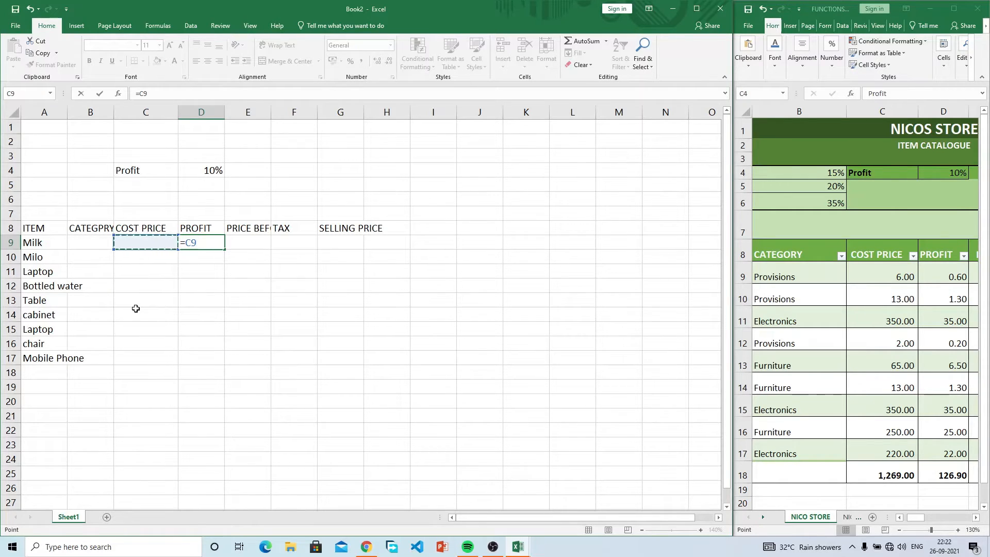
pyautogui.write('*')
pyautogui.click(197, 171)
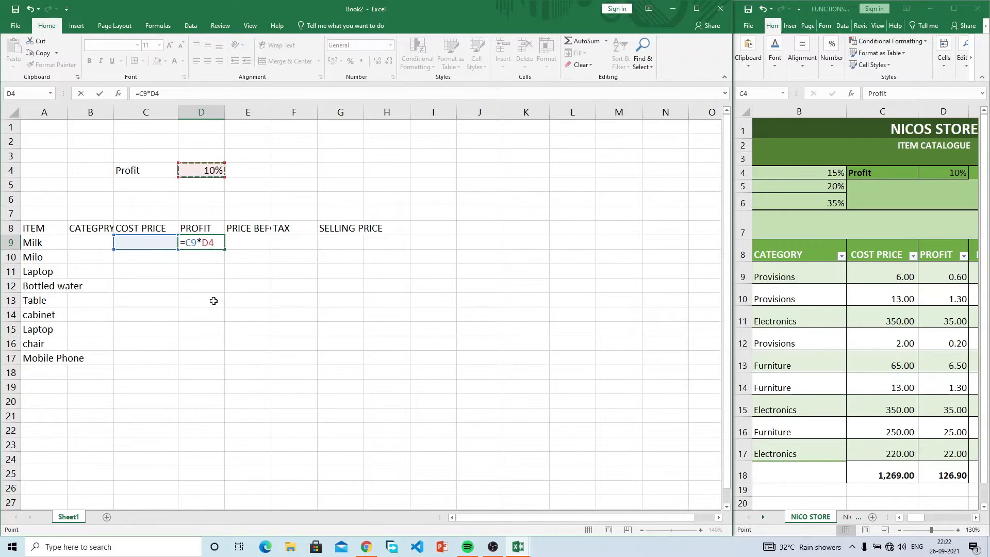
pyautogui.press('Return')
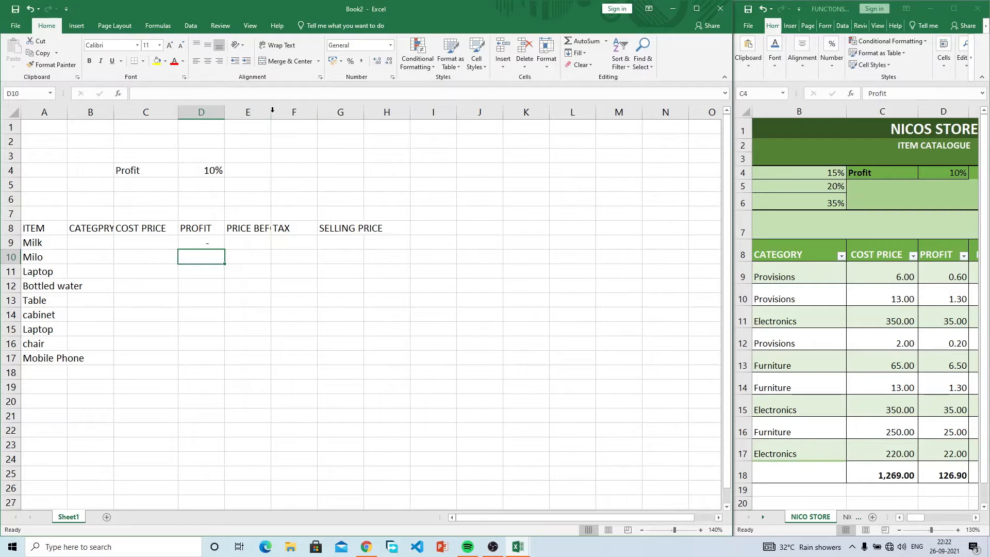
pyautogui.moveTo(271, 112); pyautogui.dragTo(311, 112)
pyautogui.click(135, 244)
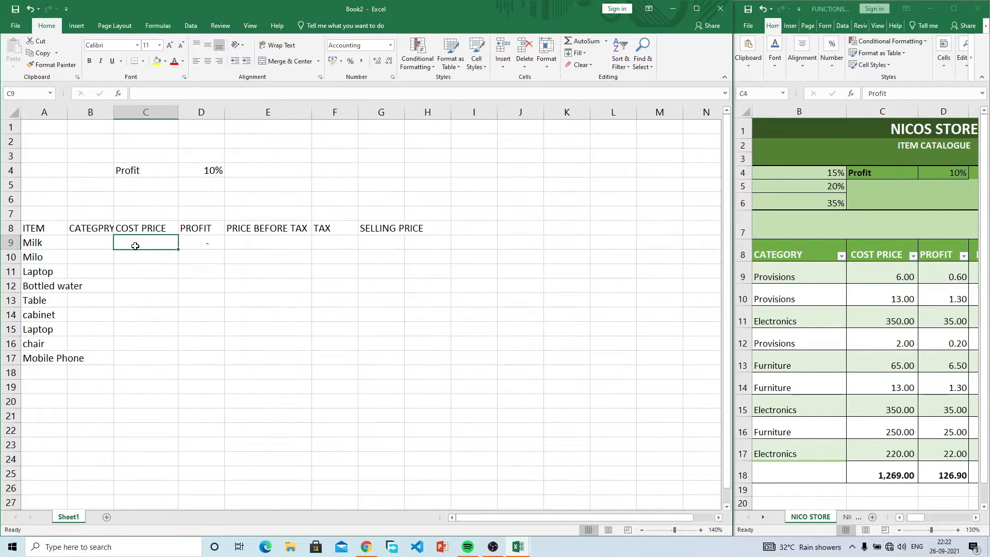
pyautogui.write('20')
pyautogui.press('Return')
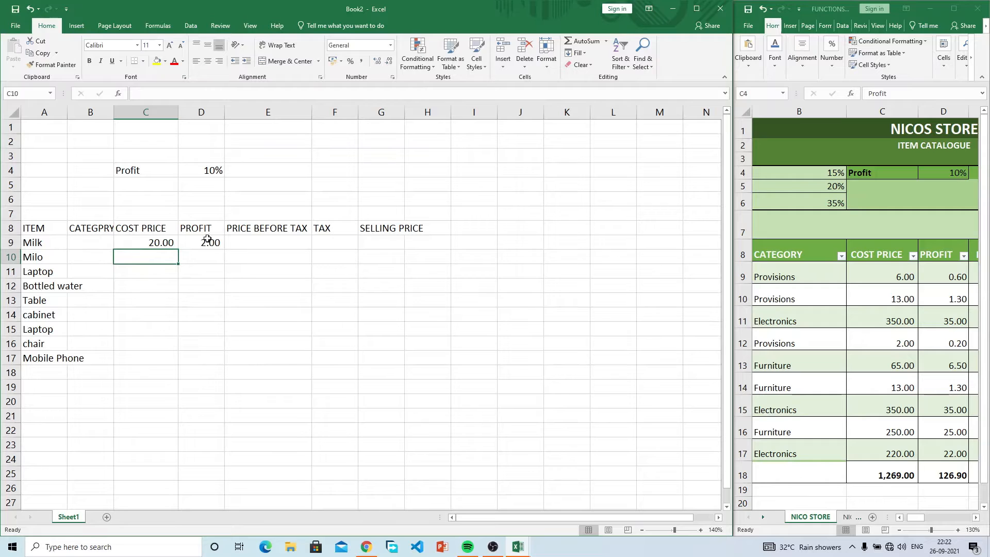
# Step: Enter =C9+D9 in E9 to give Milk's price before tax of 22.00
pyautogui.click(255, 242)
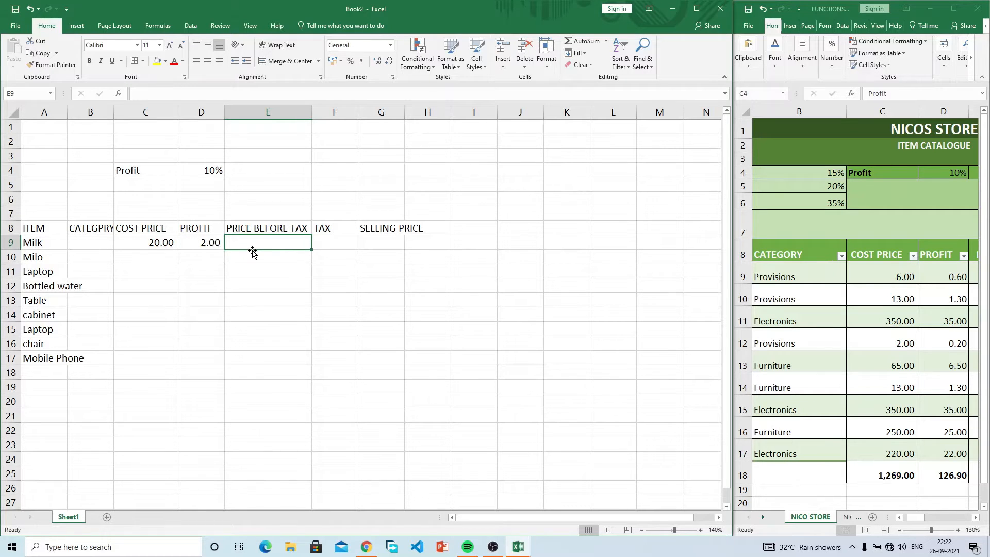
pyautogui.write('=')
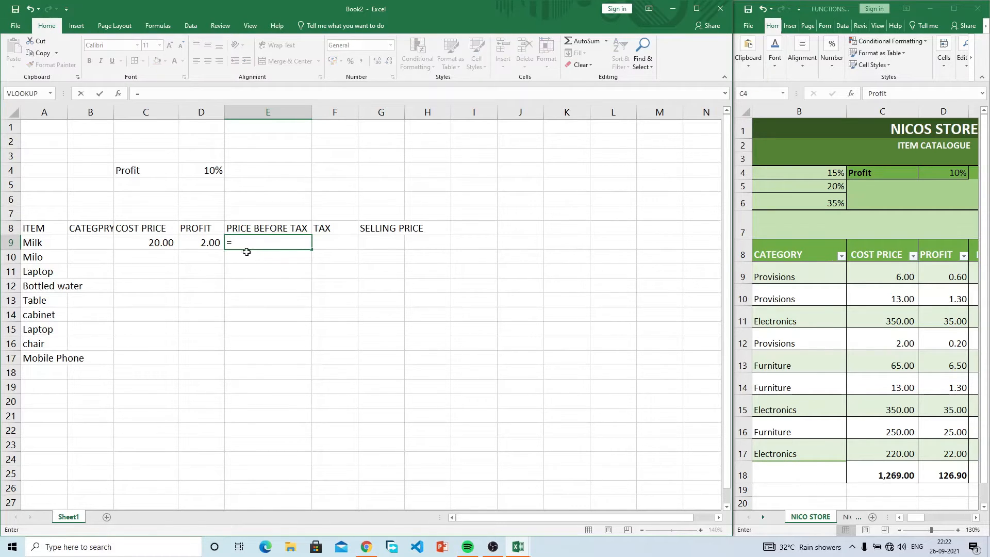
pyautogui.click(163, 243)
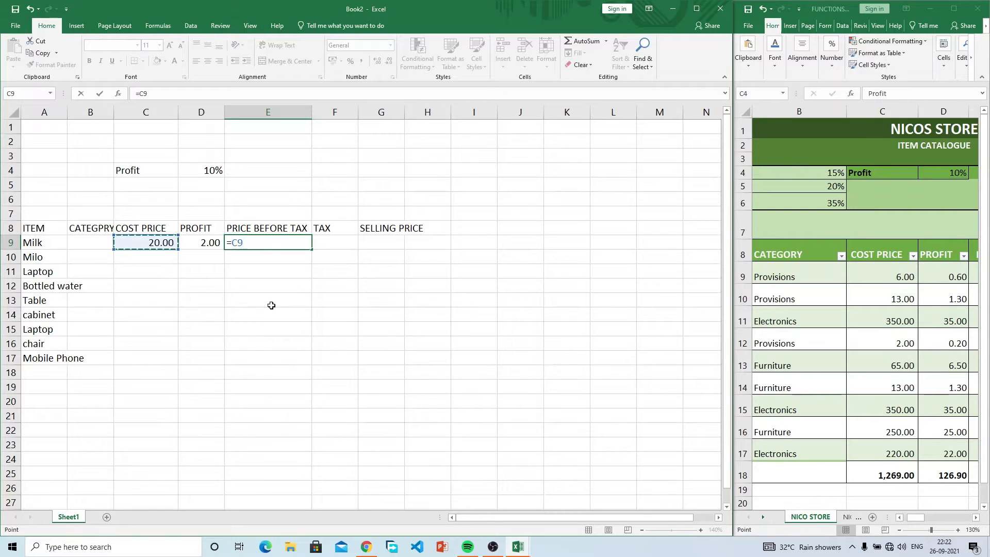
pyautogui.write('+')
pyautogui.click(201, 241)
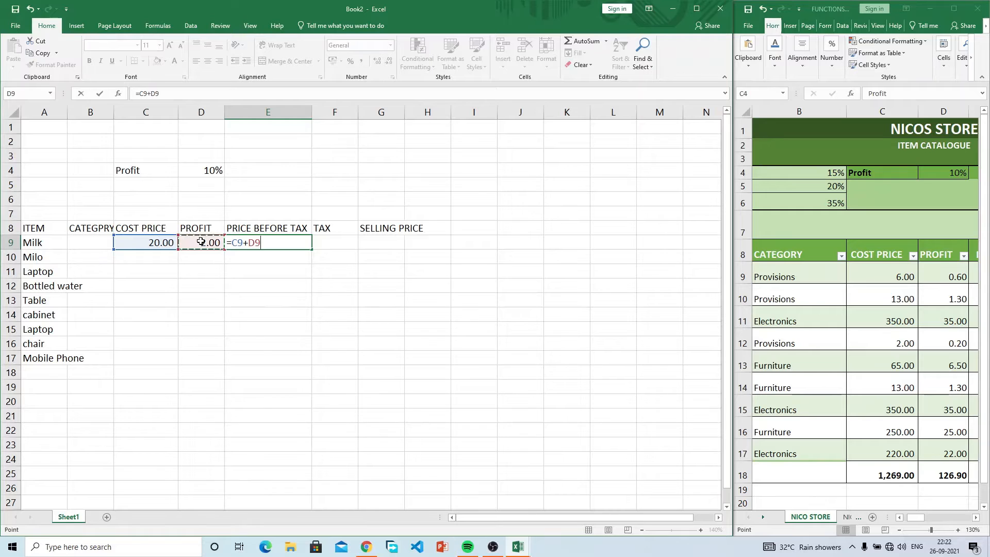
pyautogui.press('Return')
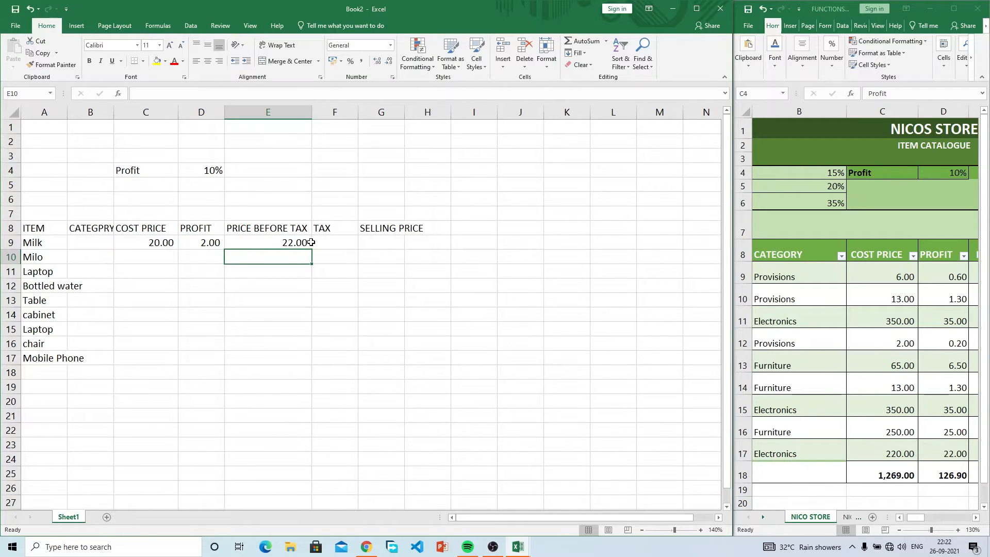
pyautogui.click(336, 243)
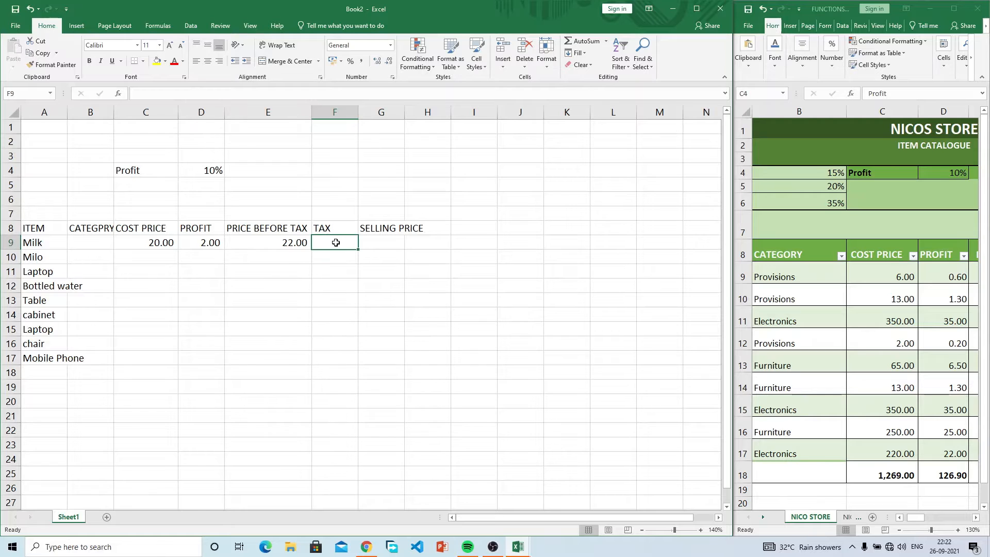
pyautogui.click(920, 522)
# Step: Label A4 and A5 as TAX 1 and TAX 2
pyautogui.moveTo(921, 522); pyautogui.dragTo(912, 522)
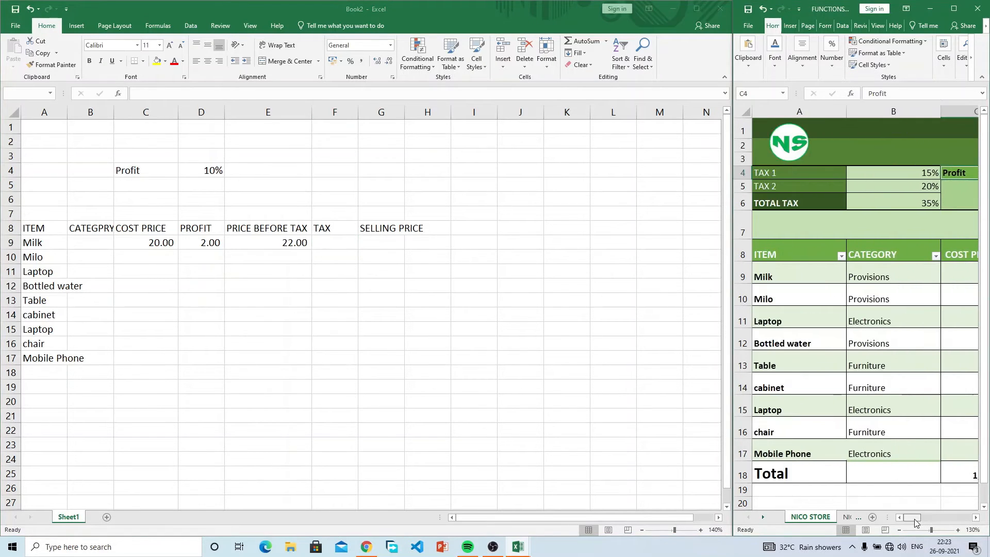
pyautogui.click(40, 164)
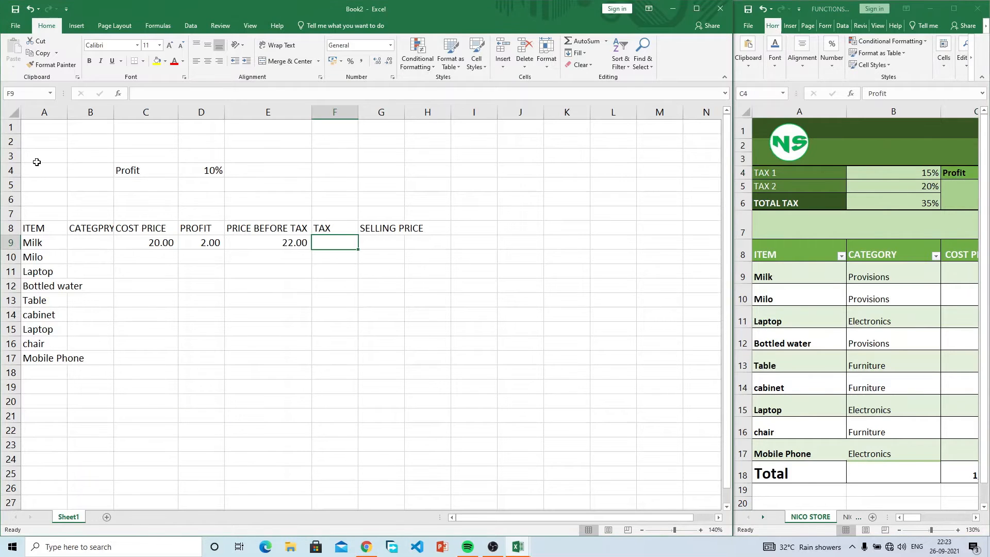
pyautogui.click(37, 172)
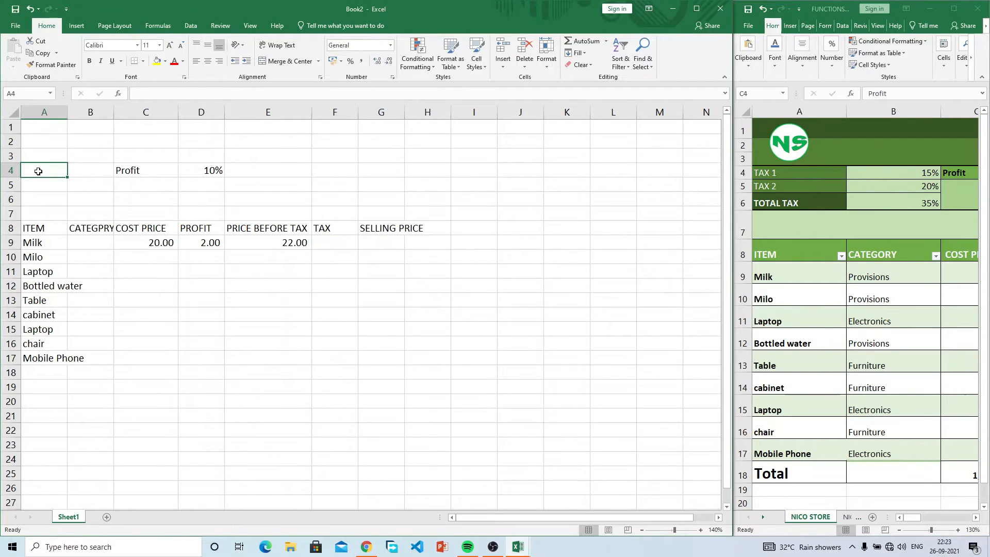
pyautogui.write('TAX 1')
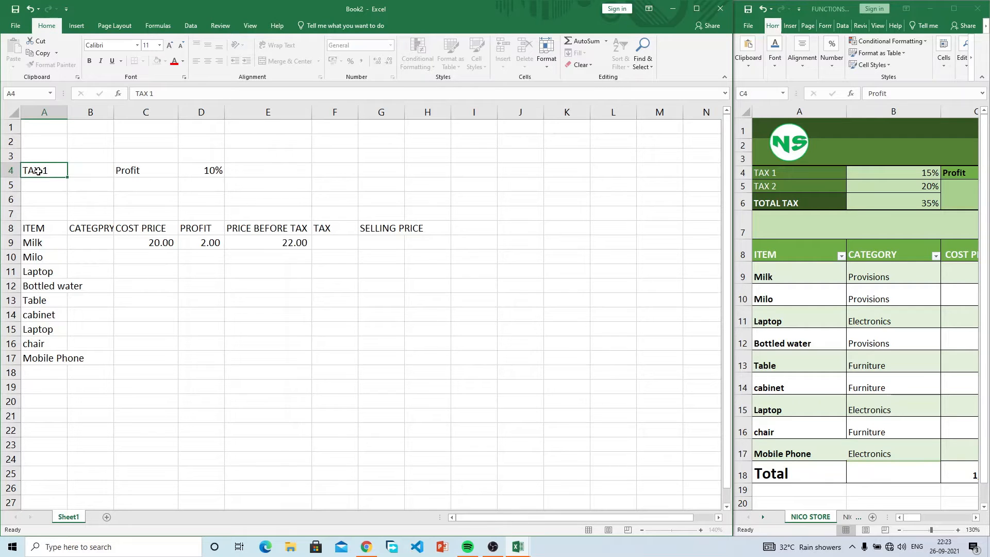
pyautogui.press('Return')
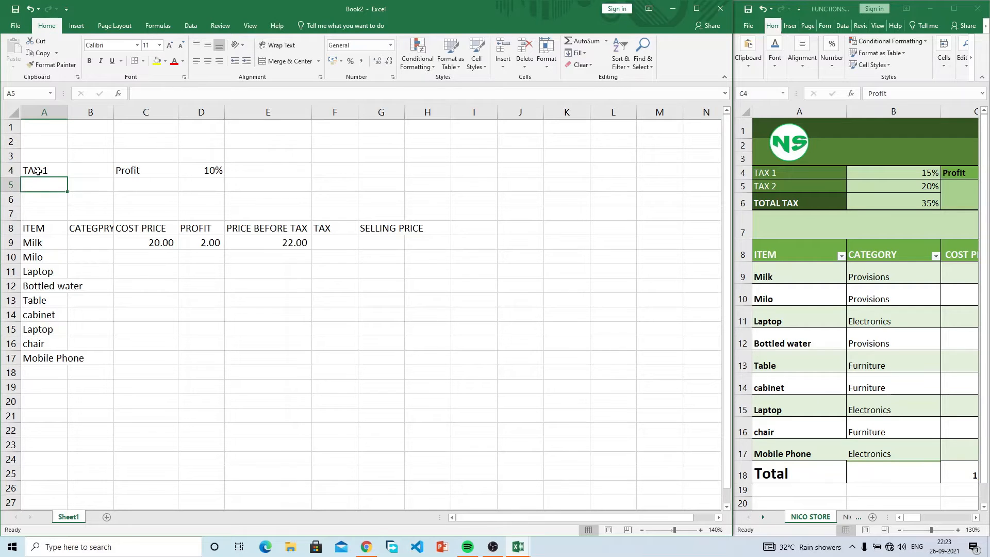
pyautogui.write('TAX2')
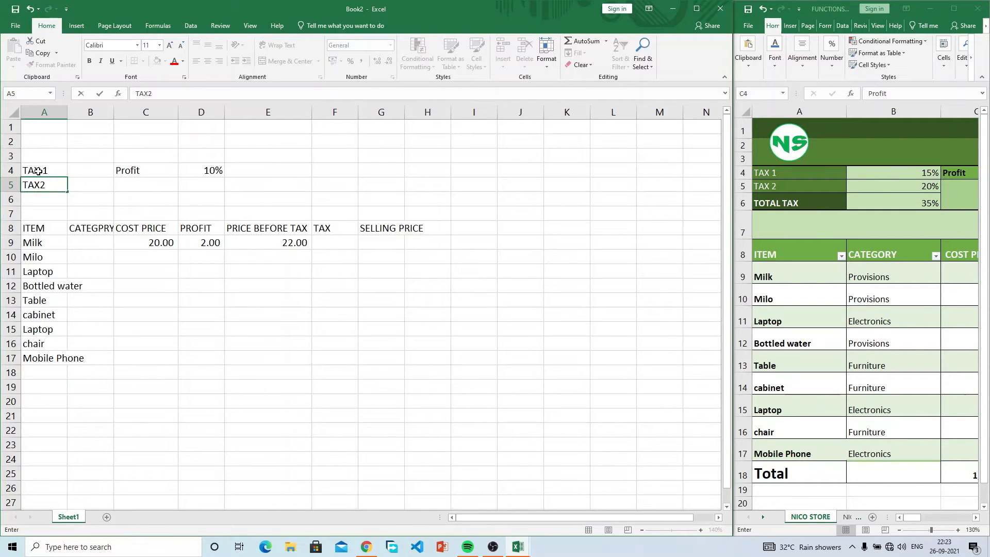
pyautogui.press('BackSpace')
pyautogui.write('2')
pyautogui.press('Tab')
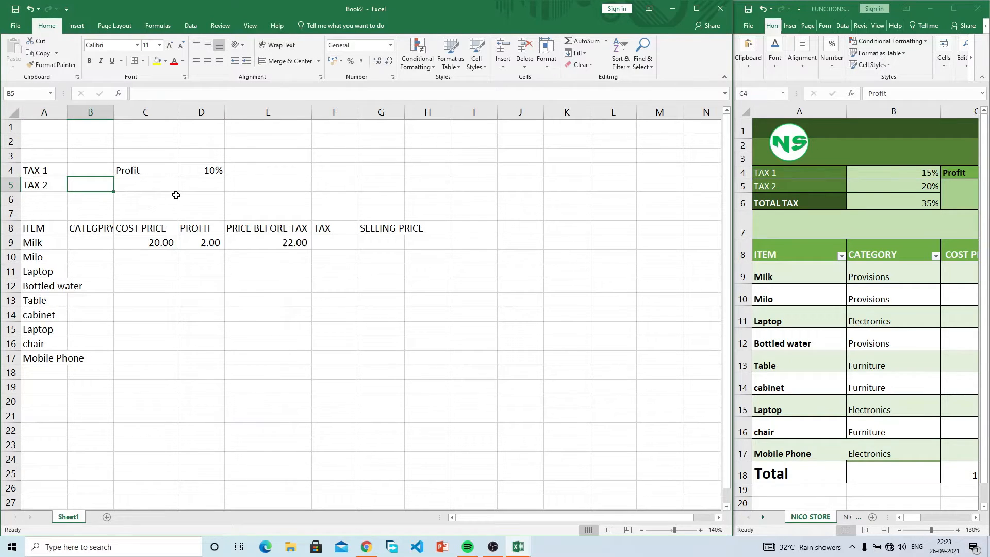
# Step: Label A6 TOTAL TAX and select B4:B6 for the tax rates
pyautogui.press('Right')
pyautogui.press('Left')
pyautogui.press('Left')
pyautogui.press('Down')
pyautogui.write('TOTAL ')
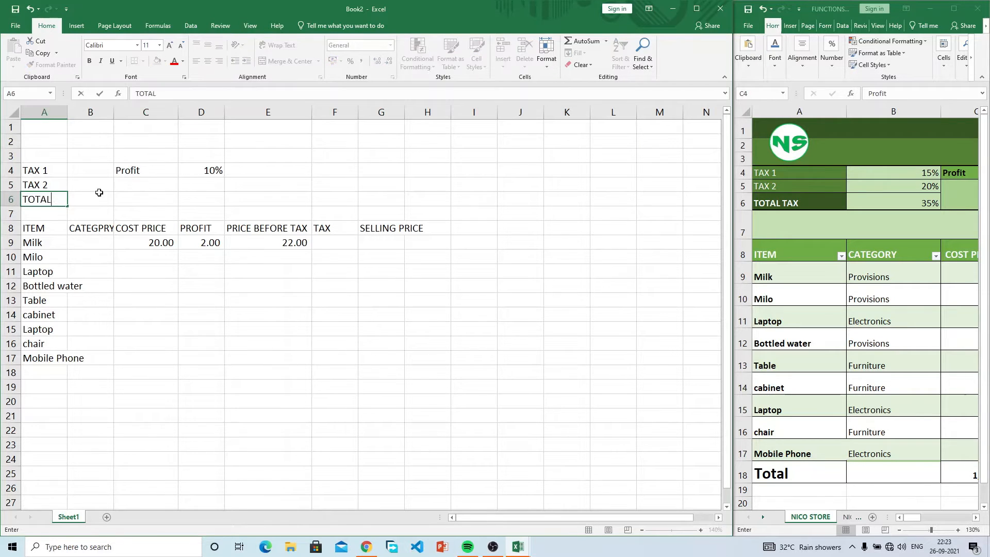
pyautogui.write('TAX')
pyautogui.press('Right')
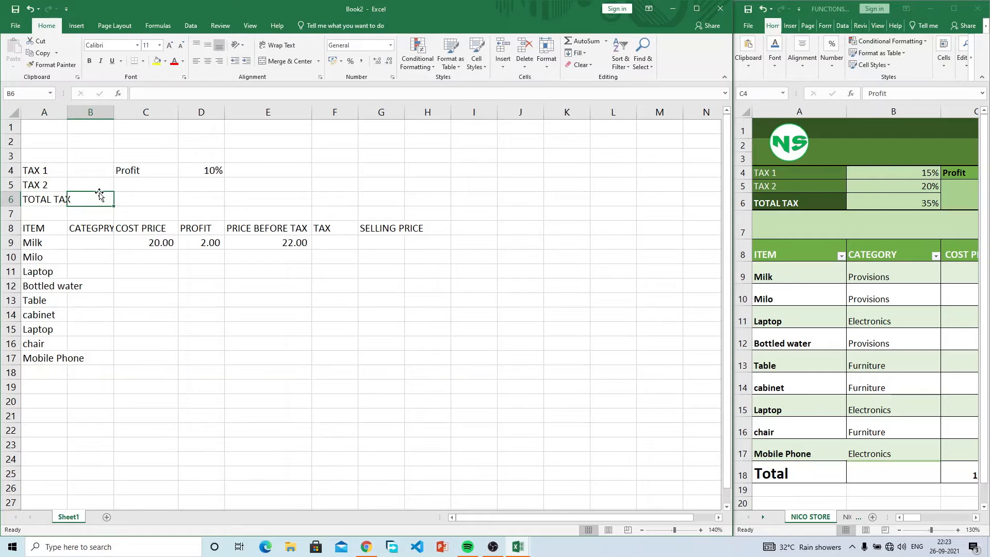
pyautogui.click(90, 173)
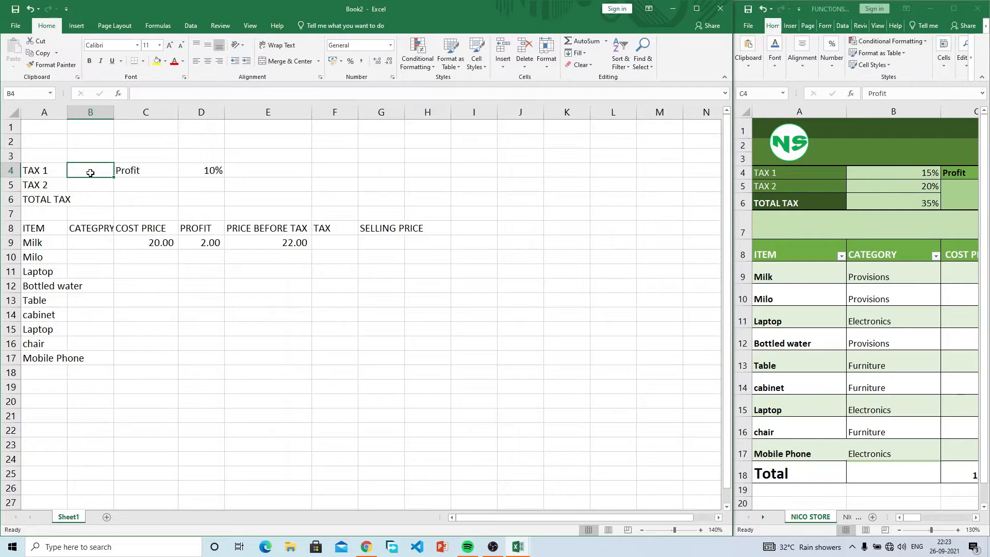
pyautogui.moveTo(90, 172); pyautogui.dragTo(90, 194)
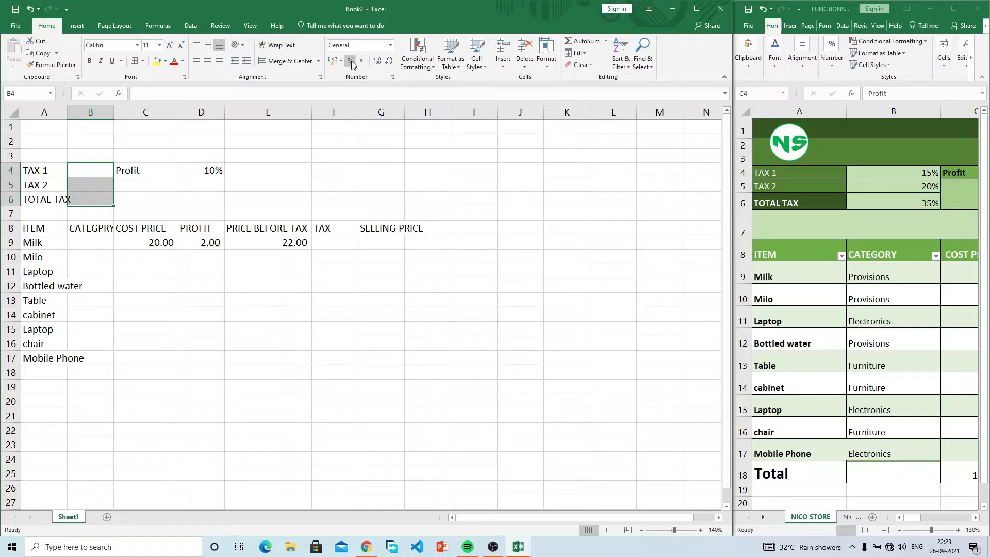
# Step: Enter tax rates of 15% in B4 and 20% in B5
pyautogui.click(98, 172)
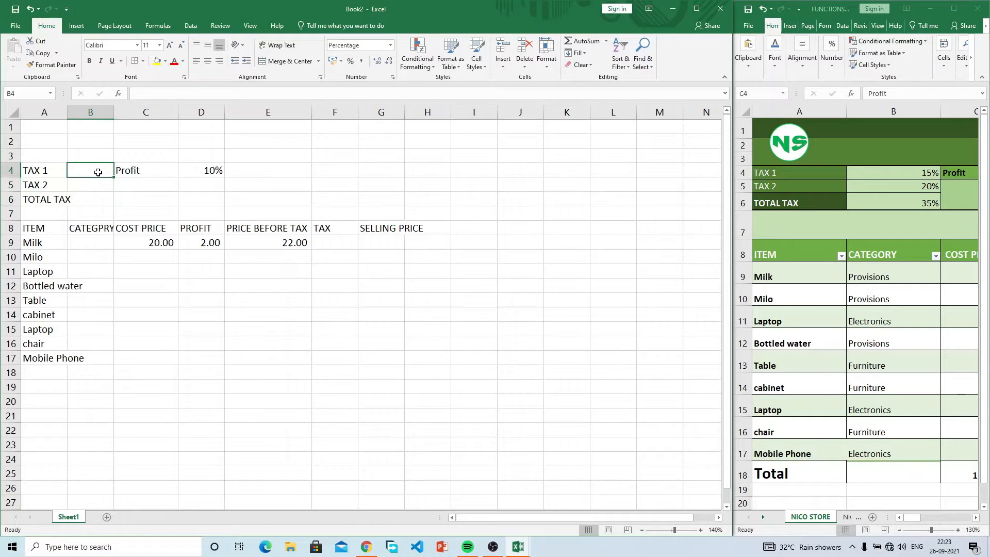
pyautogui.write('15')
pyautogui.press('Return')
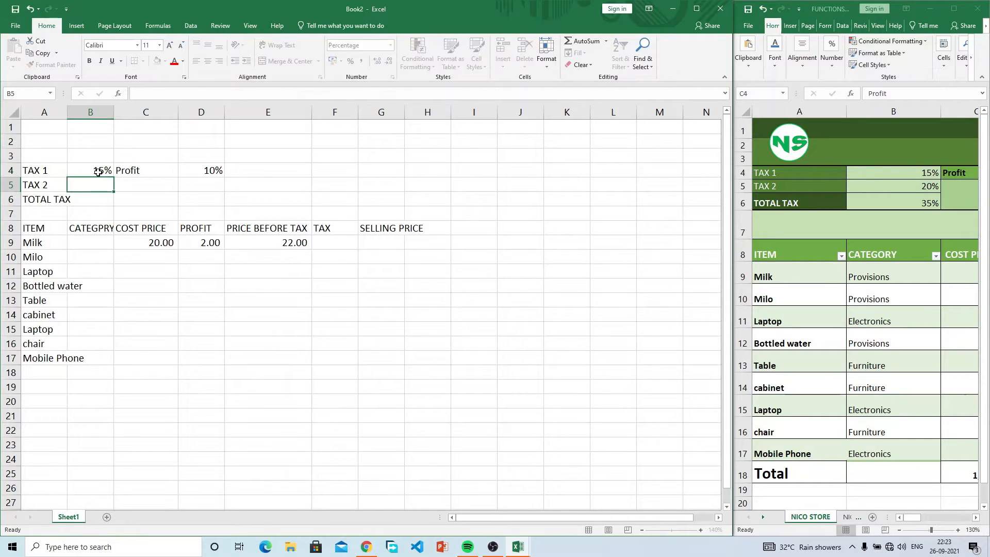
pyautogui.write('20')
pyautogui.press('Return')
# Step: Replace the hand-typed 35% in B6 with the formula =B4+B5
pyautogui.write('35')
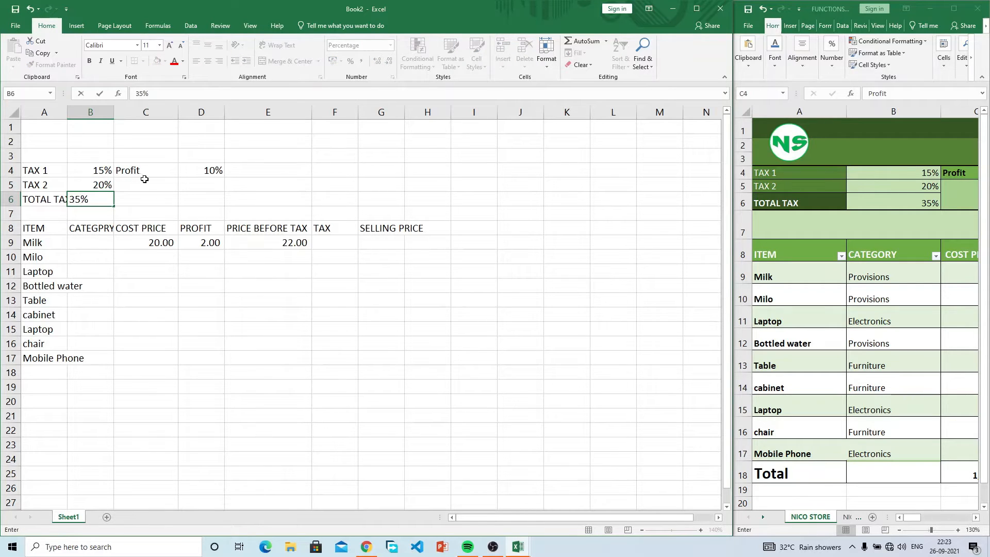
pyautogui.click(139, 200)
pyautogui.click(102, 200)
pyautogui.press('Delete')
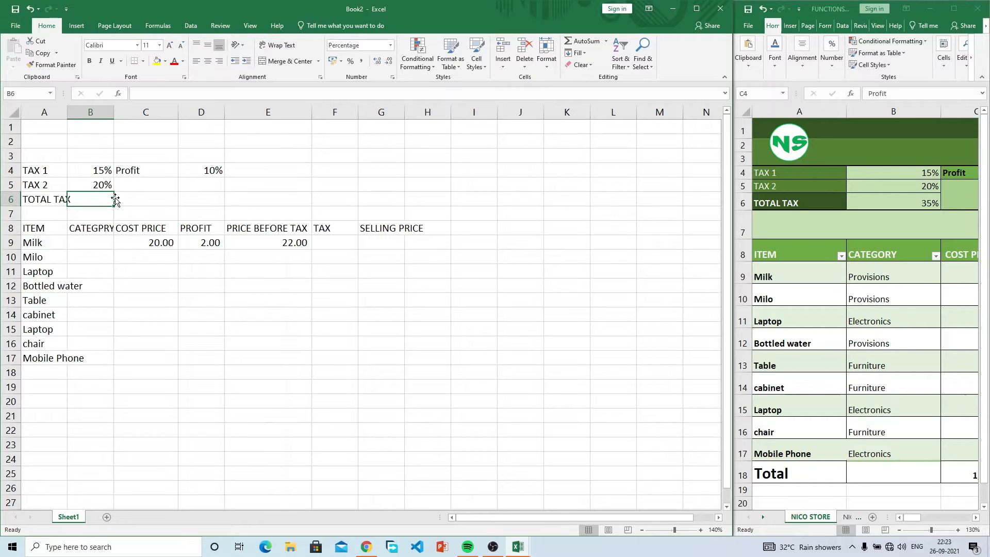
pyautogui.write('=')
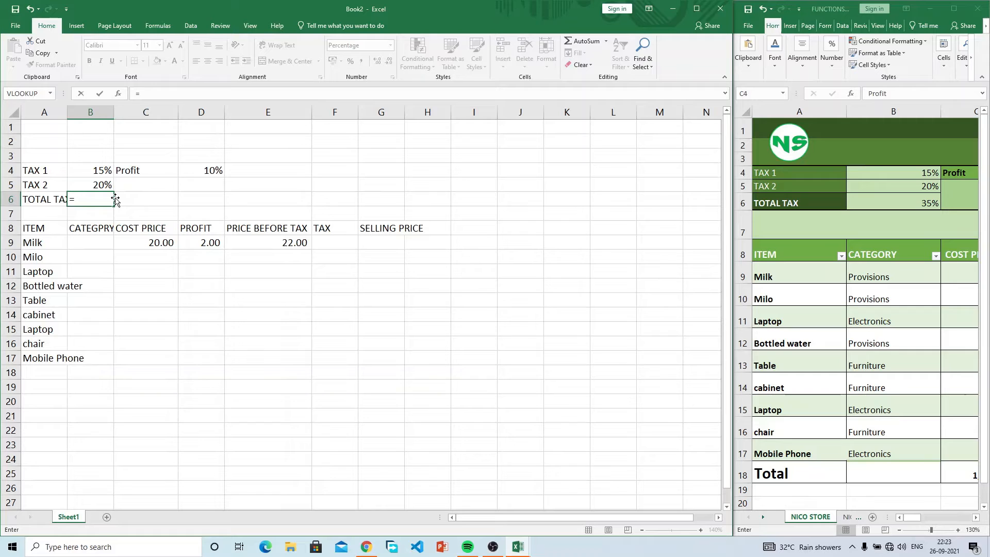
pyautogui.click(100, 171)
pyautogui.write('+')
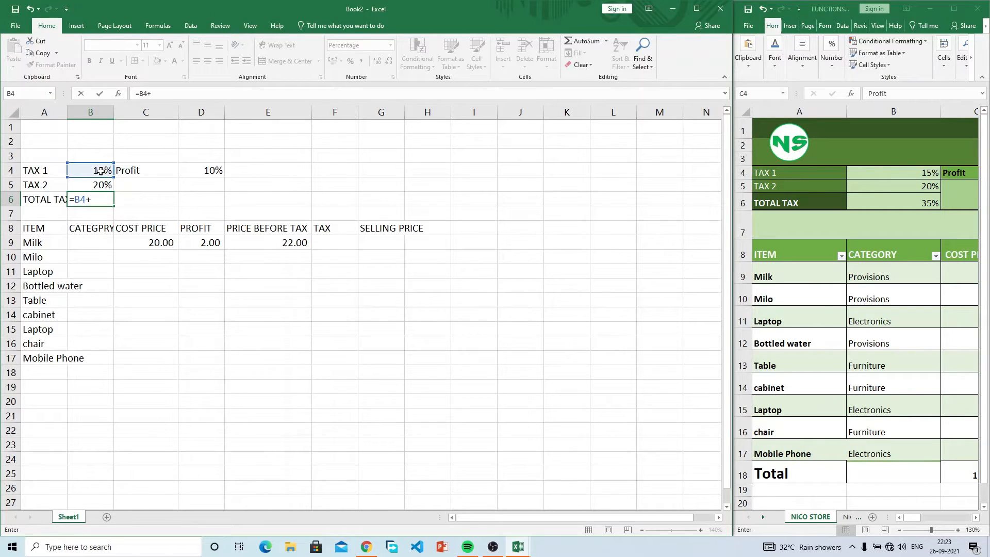
pyautogui.click(101, 183)
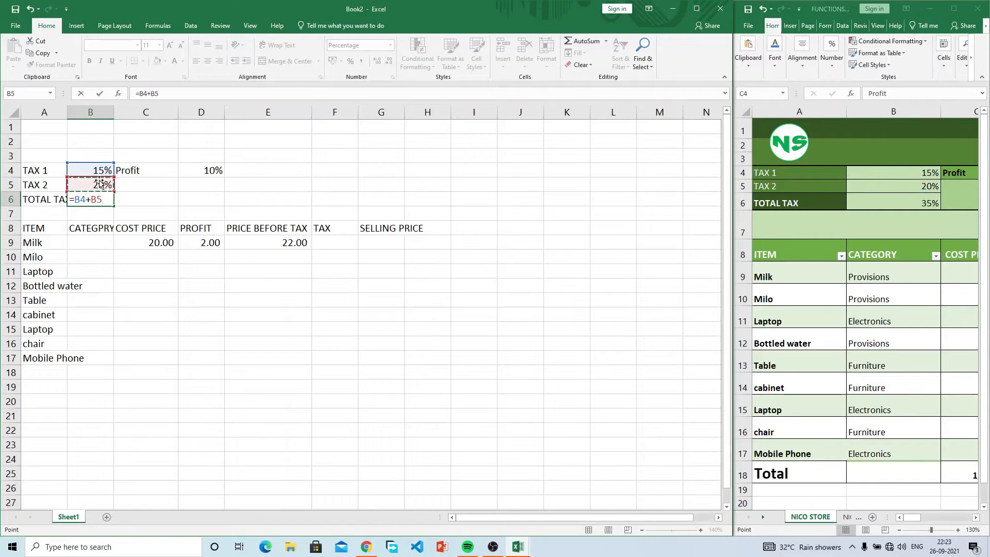
pyautogui.press('Return')
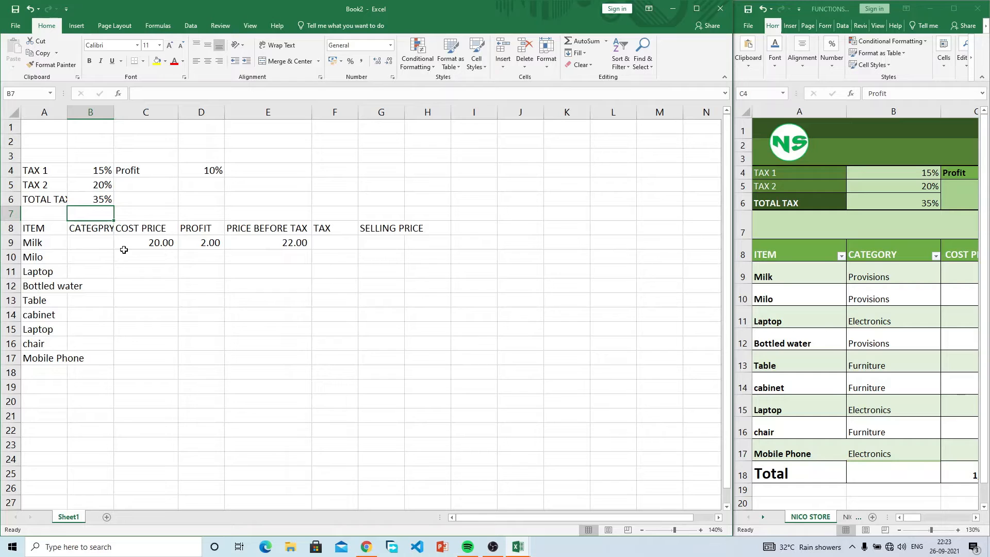
# Step: Review B9 and the TAX 2 rate, then compare with the finished NICOS STORE workbook
pyautogui.click(95, 240)
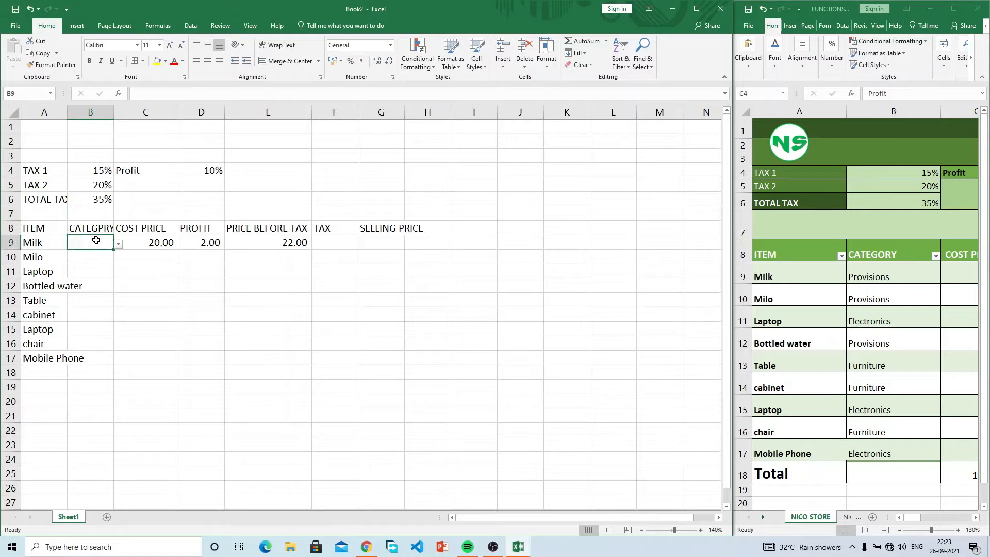
pyautogui.click(107, 187)
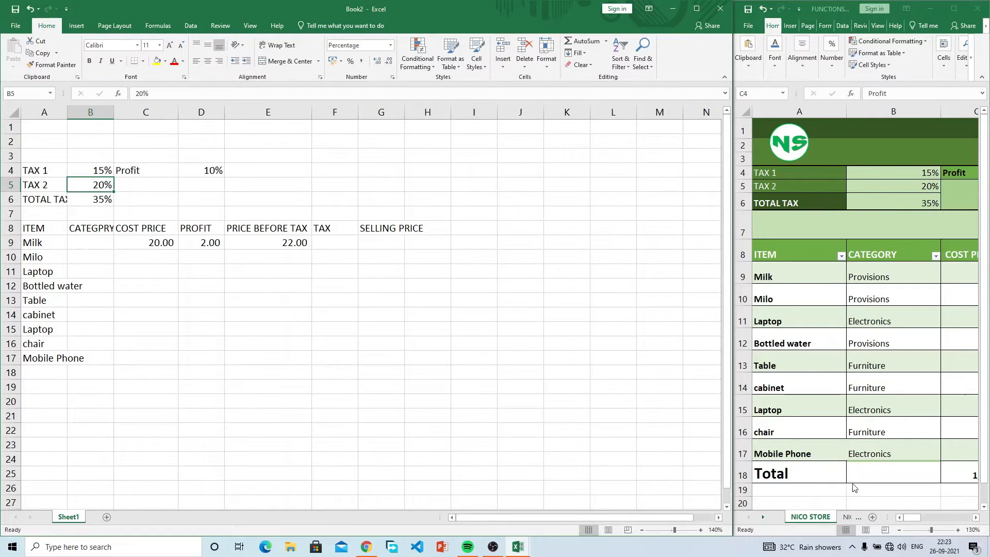
pyautogui.click(914, 521)
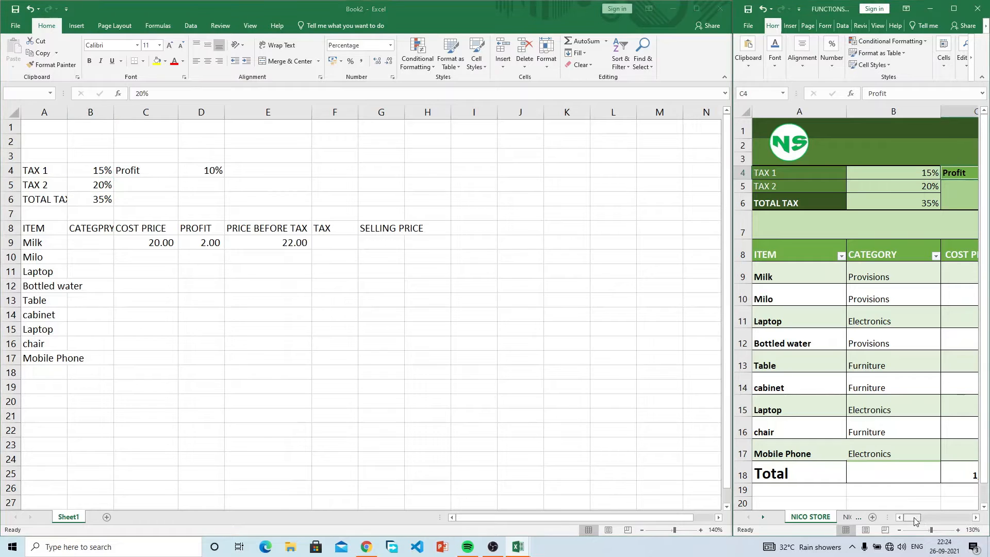
# Step: Enter =E9*B6 in F9 so Milk's tax shows 7.70
pyautogui.click(333, 244)
pyautogui.click(333, 245)
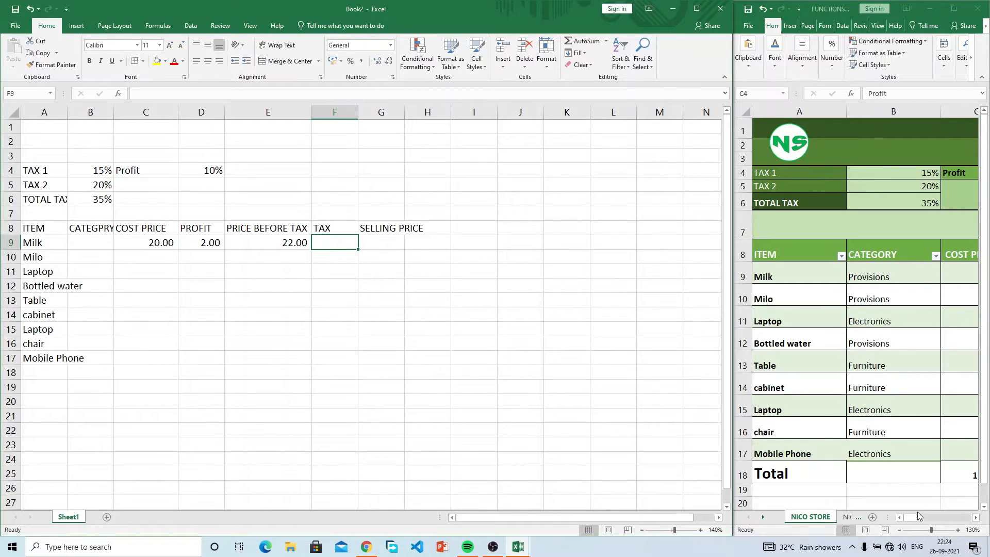
pyautogui.moveTo(918, 517); pyautogui.dragTo(928, 519)
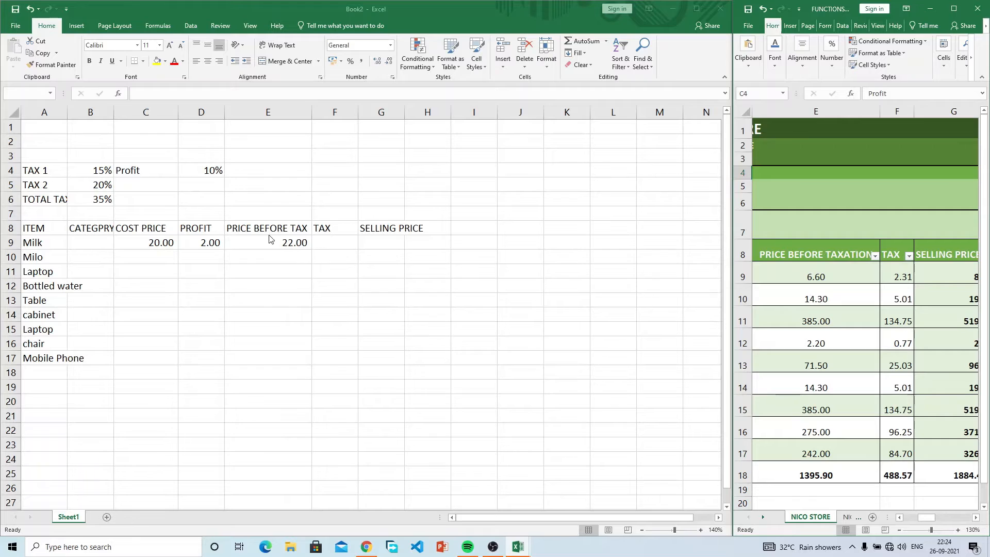
pyautogui.click(340, 241)
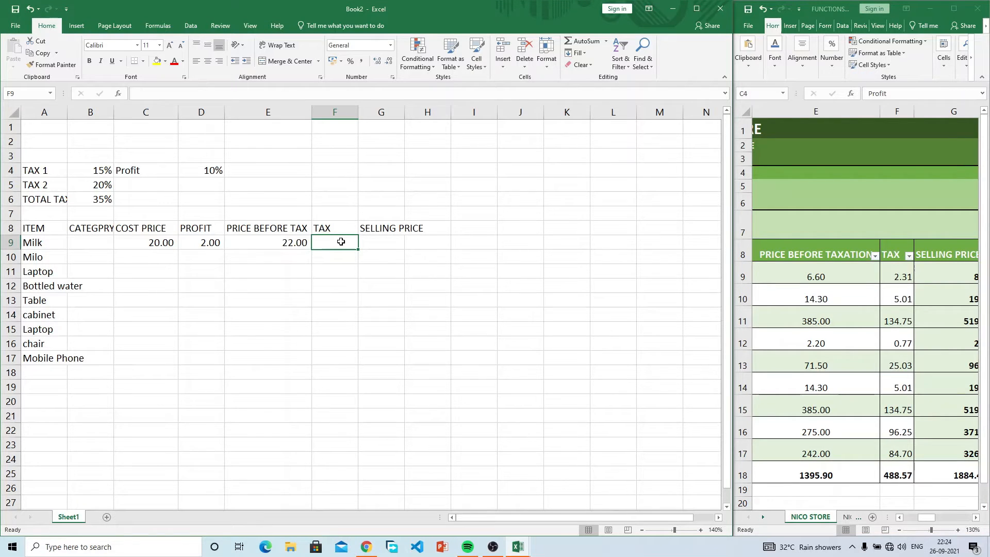
pyautogui.write('=')
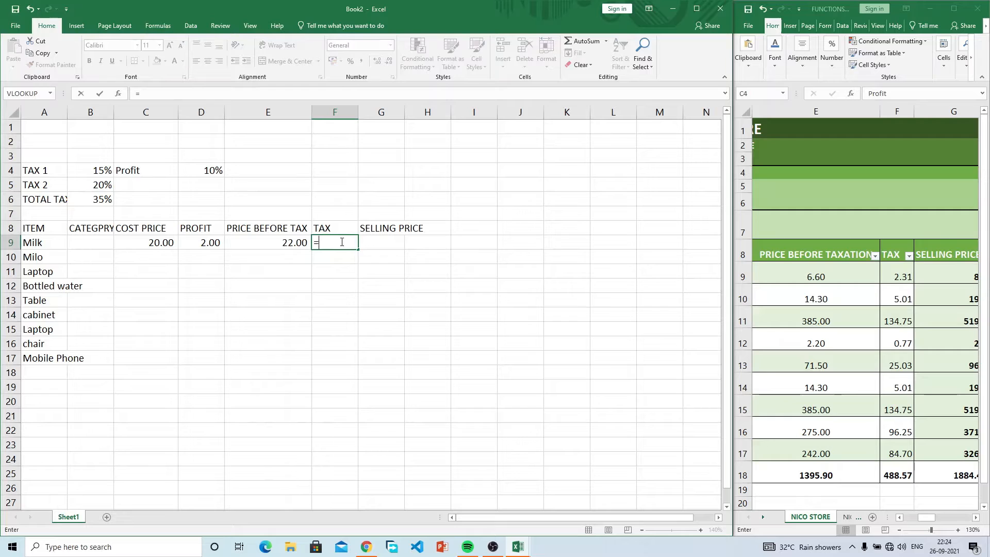
pyautogui.click(291, 239)
pyautogui.write('*')
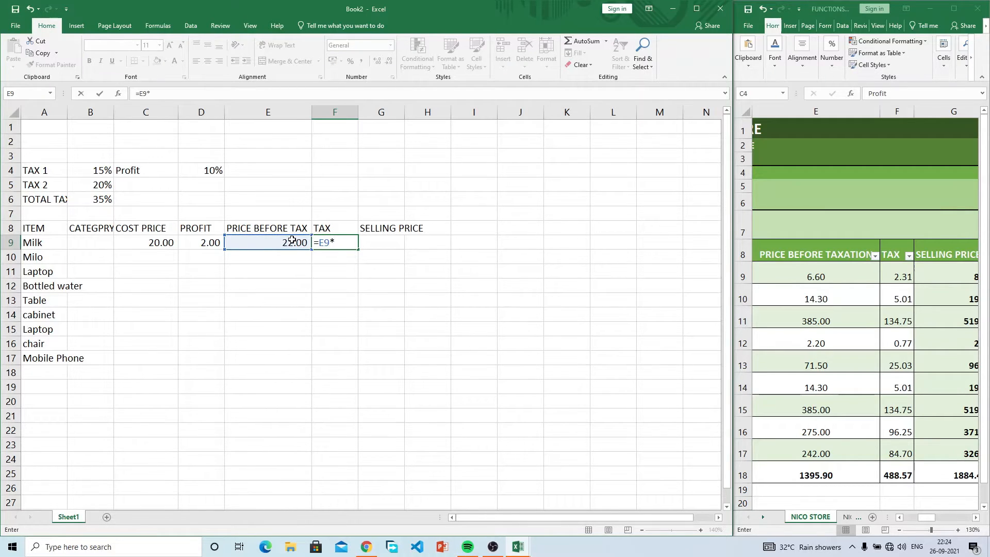
pyautogui.click(95, 201)
pyautogui.press('Return')
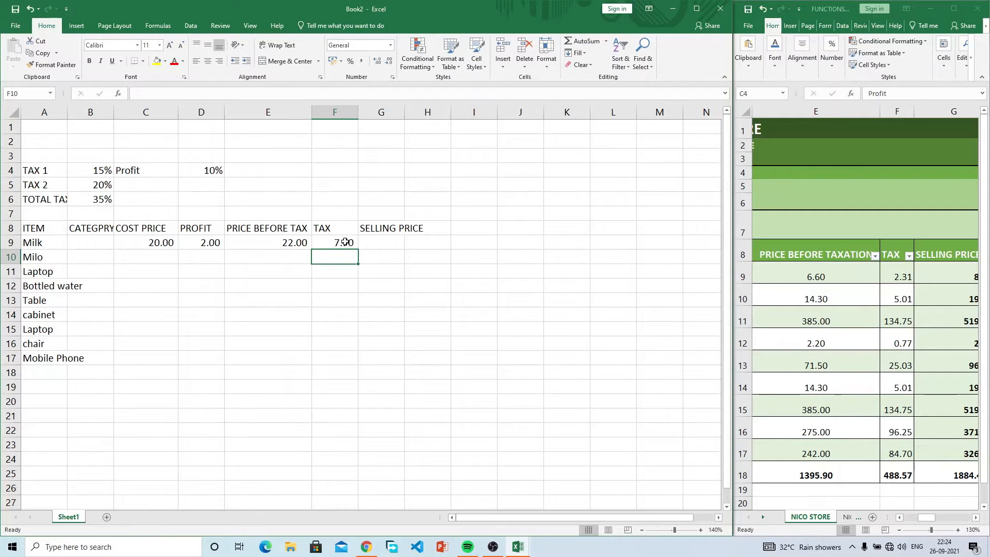
# Step: Autofit column G and enter =E9+F9 for Milk's selling price of 29.70
pyautogui.doubleClick(404, 112)
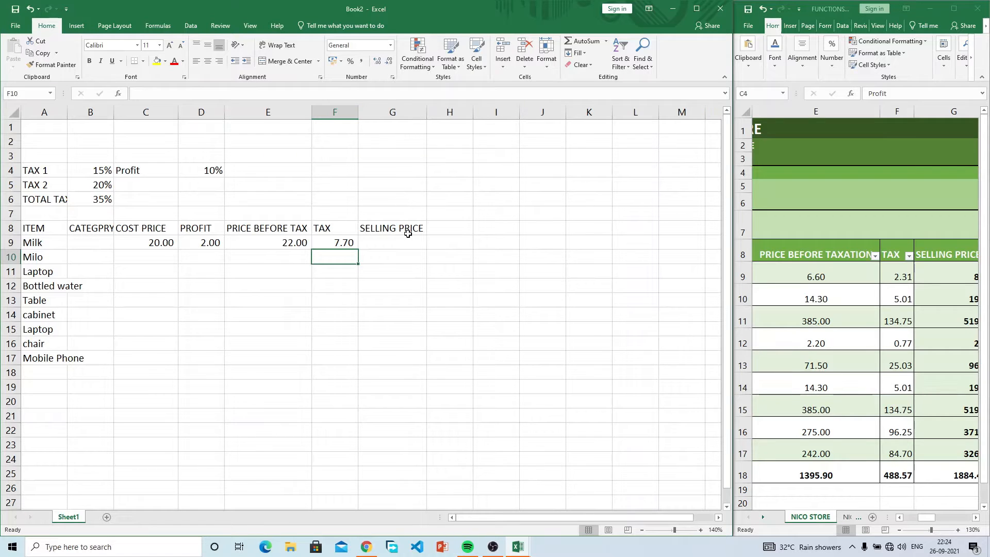
pyautogui.click(395, 244)
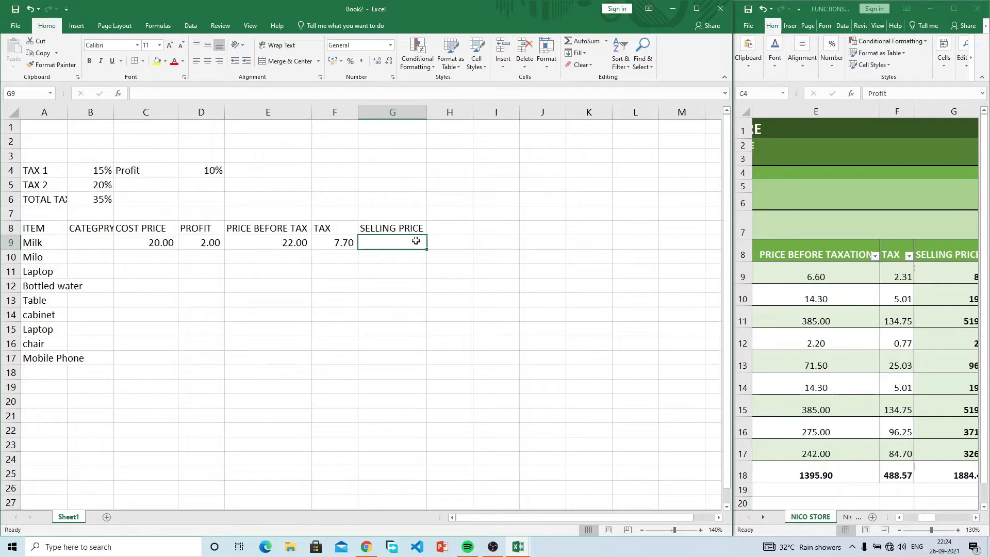
pyautogui.write('=')
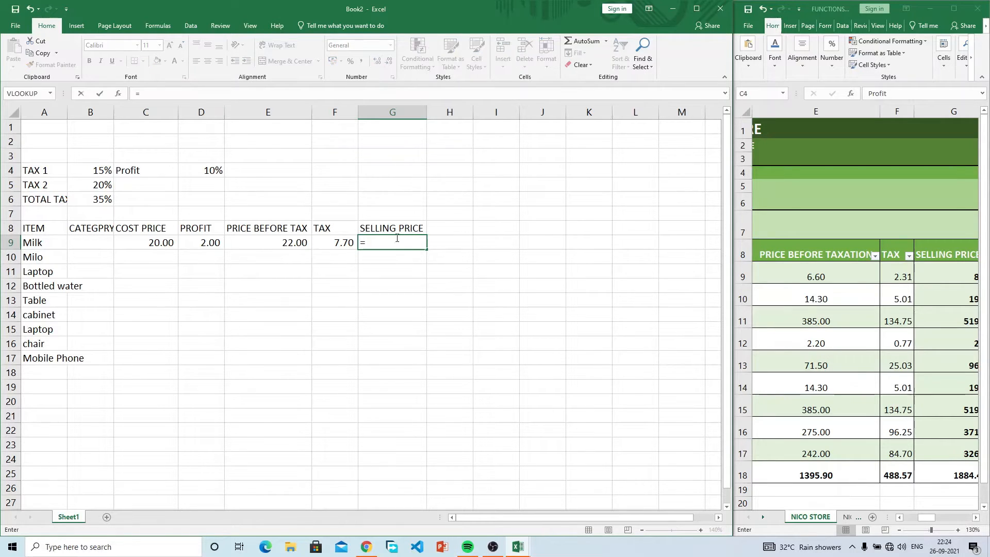
pyautogui.click(297, 242)
pyautogui.write('+')
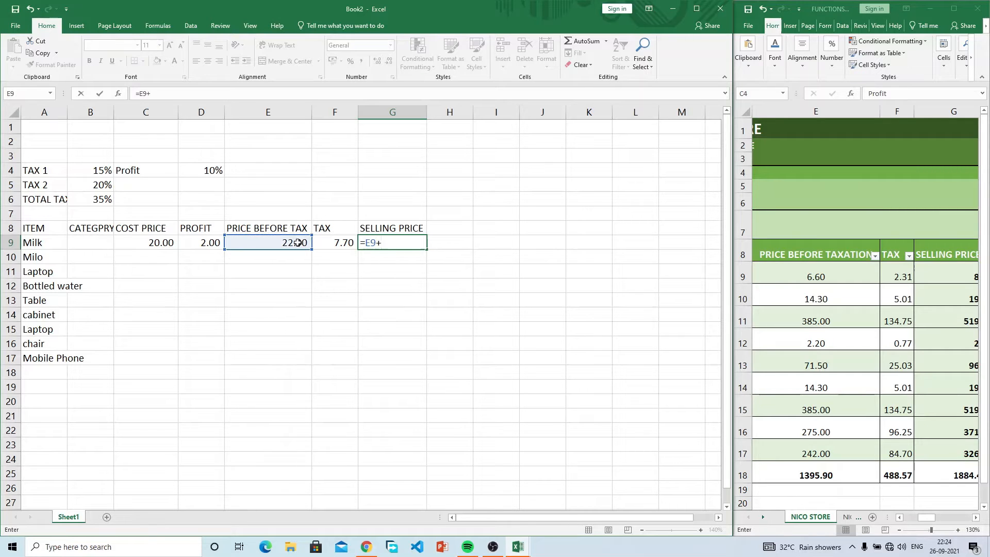
pyautogui.click(336, 242)
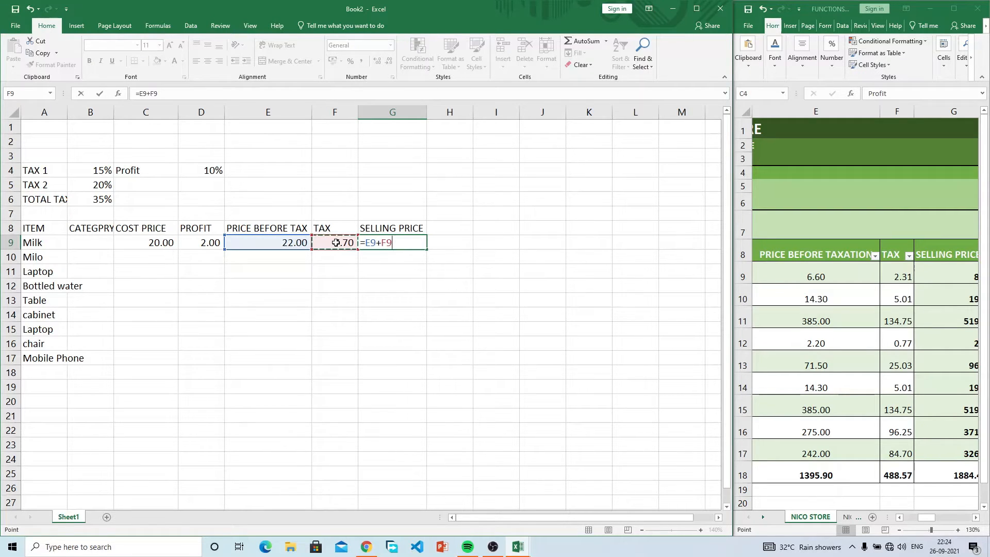
pyautogui.press('Return')
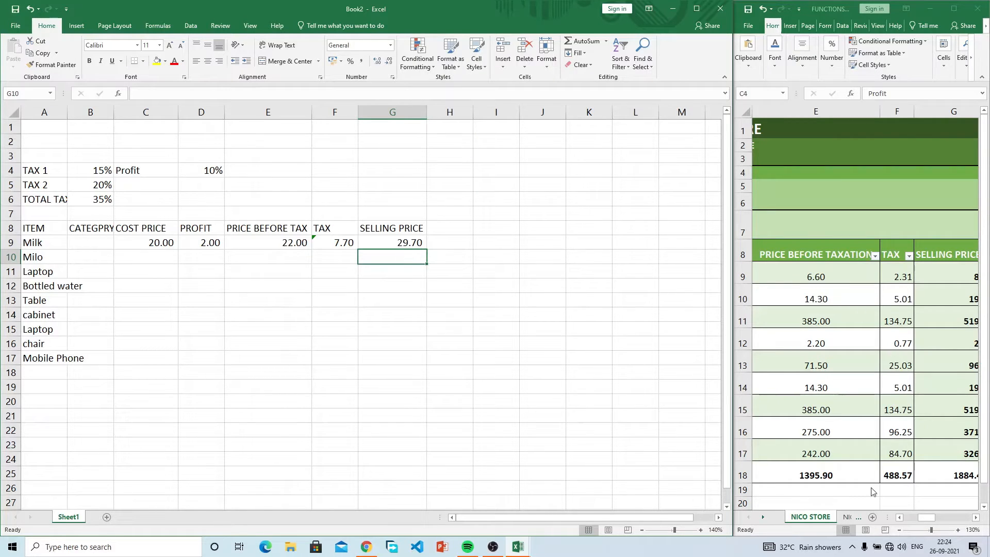
pyautogui.moveTo(932, 517); pyautogui.dragTo(917, 522)
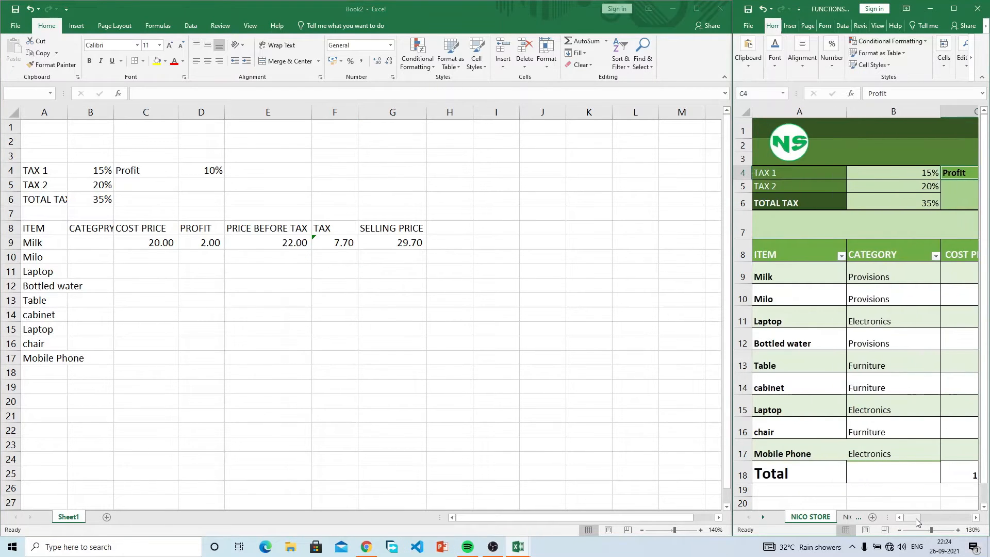
# Step: Copy the catalogue's category values and paste them into Book2, then undo the paste
pyautogui.click(119, 246)
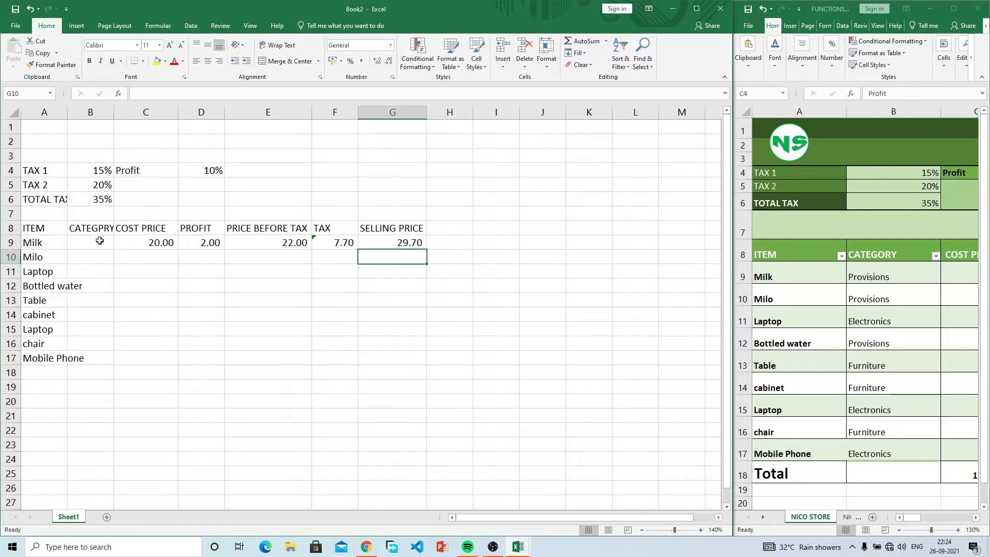
pyautogui.click(101, 241)
pyautogui.moveTo(876, 274); pyautogui.dragTo(896, 443)
pyautogui.hotkey('ctrl', 'c')
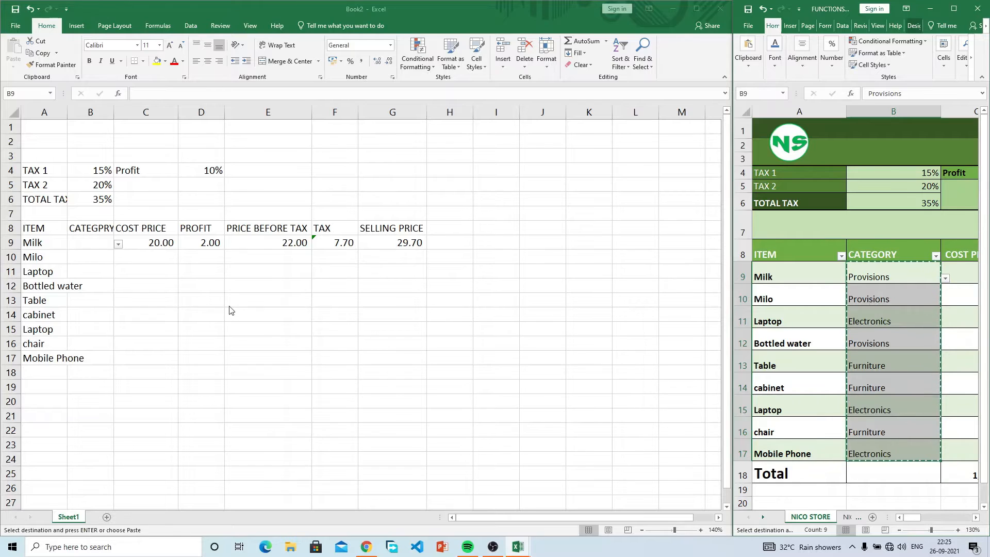
pyautogui.click(122, 273)
pyautogui.hotkey('ctrl', 'v')
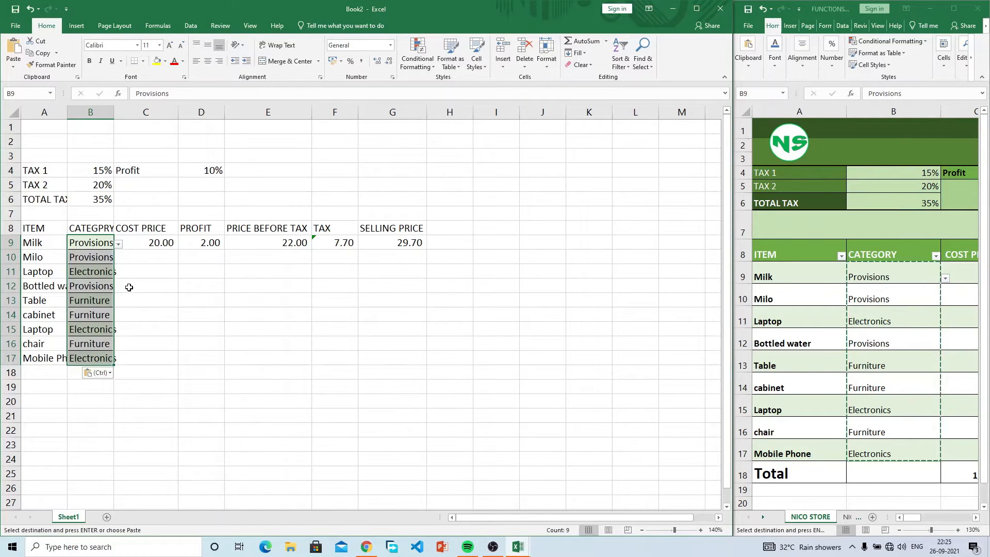
pyautogui.hotkey('ctrl', 'z')
# Step: Paste the categories as values at B9 and clear B10:B17, leaving Provisions for Milk
pyautogui.click(93, 243)
pyautogui.rightClick(95, 243)
pyautogui.click(131, 288)
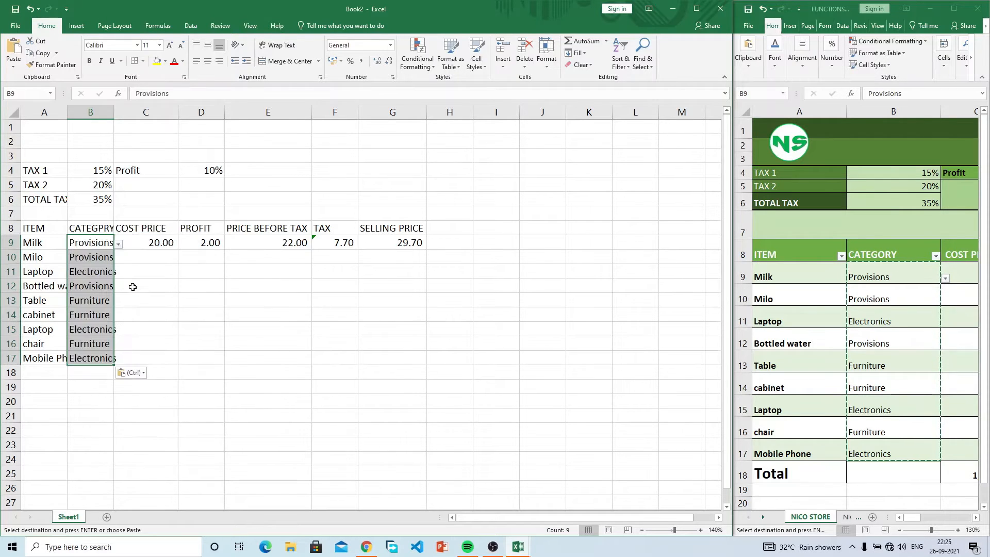
pyautogui.click(100, 257)
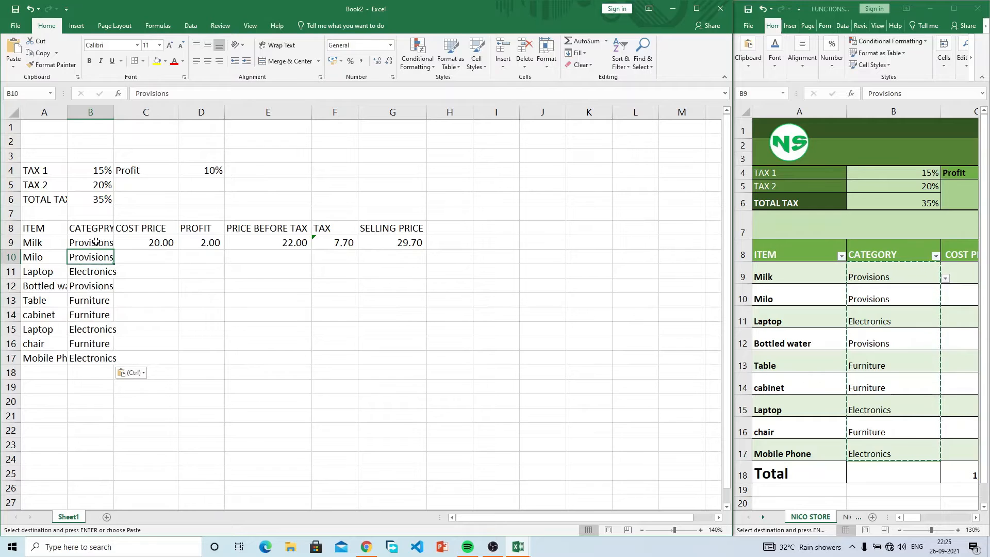
pyautogui.click(101, 286)
pyautogui.click(101, 259)
pyautogui.moveTo(101, 256); pyautogui.dragTo(94, 358)
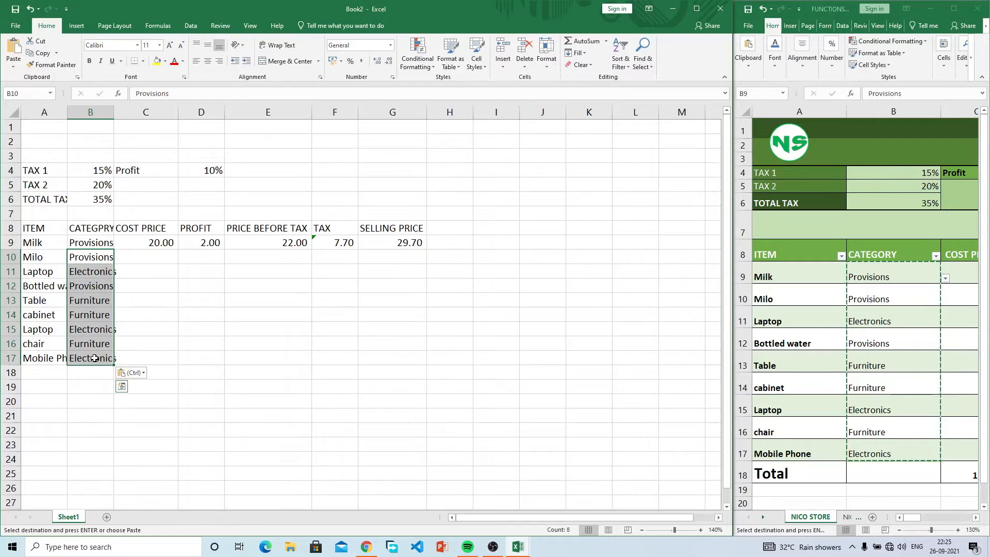
pyautogui.press('Delete')
pyautogui.click(103, 240)
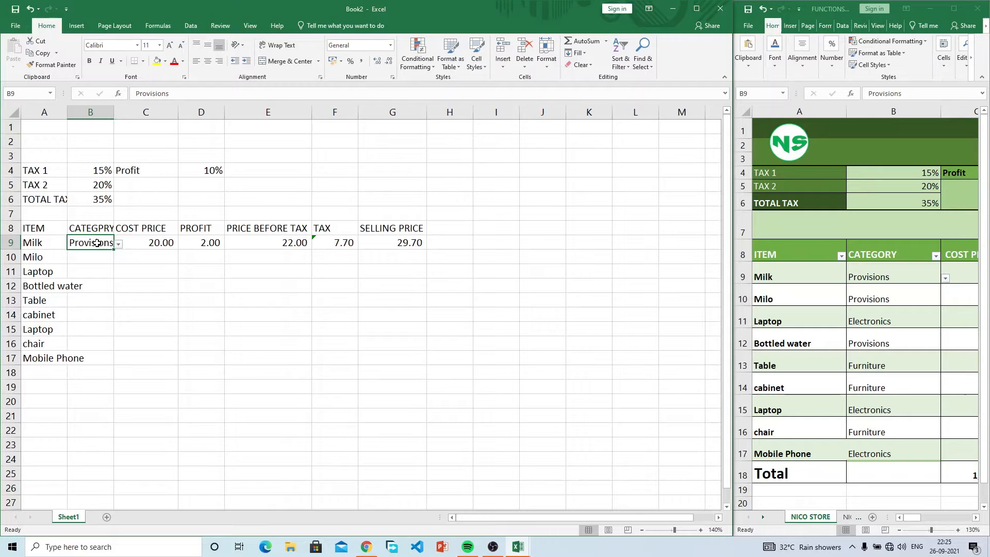
pyautogui.moveTo(109, 242); pyautogui.dragTo(403, 241)
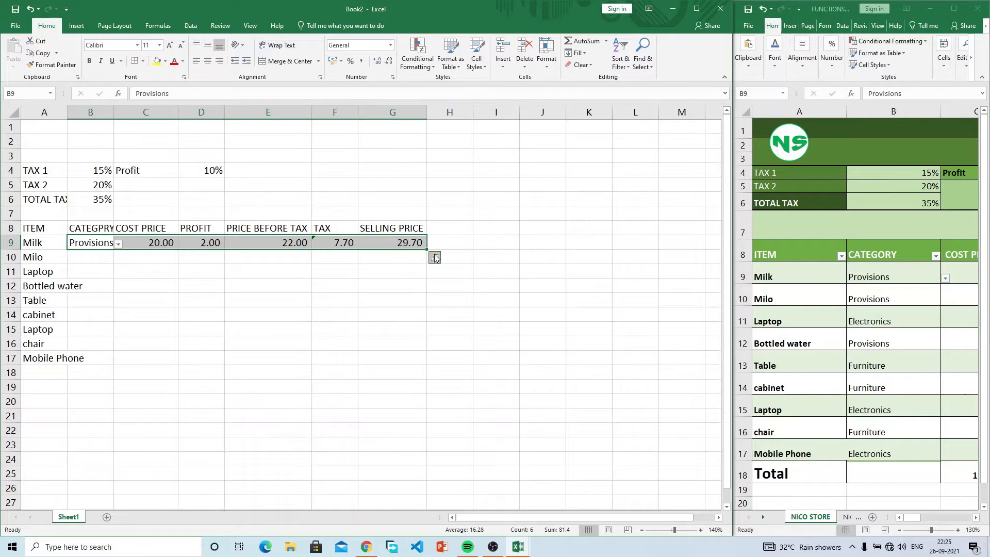
pyautogui.click(435, 258)
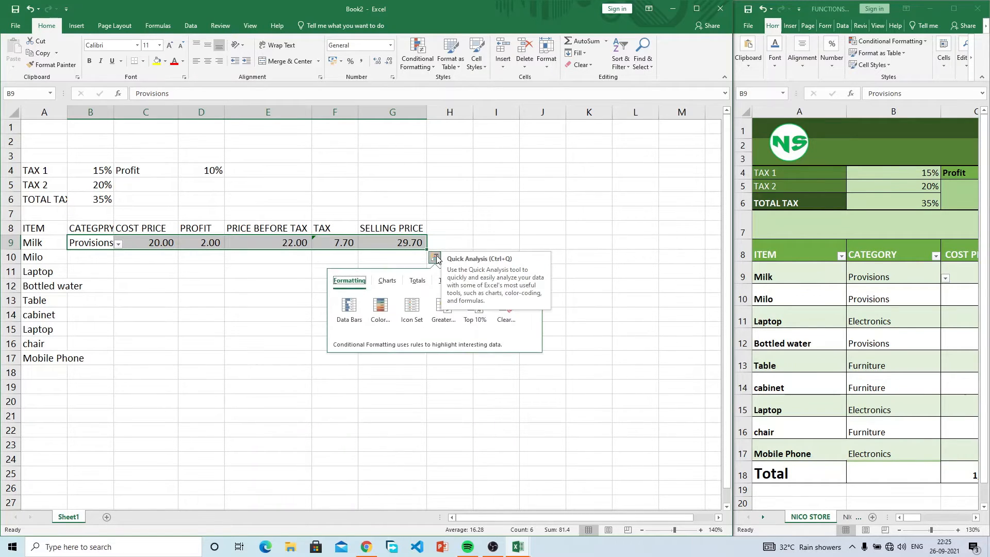
pyautogui.click(443, 281)
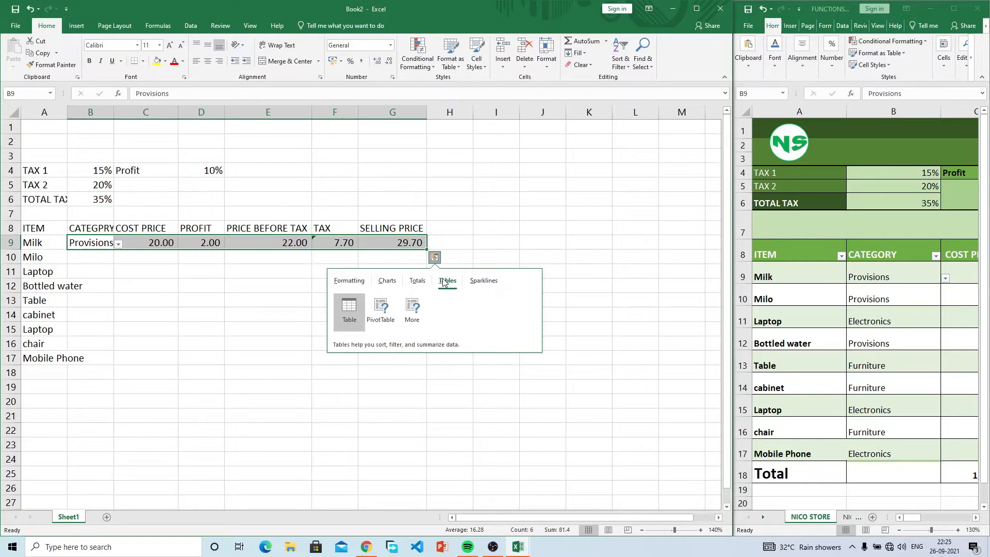
pyautogui.click(362, 318)
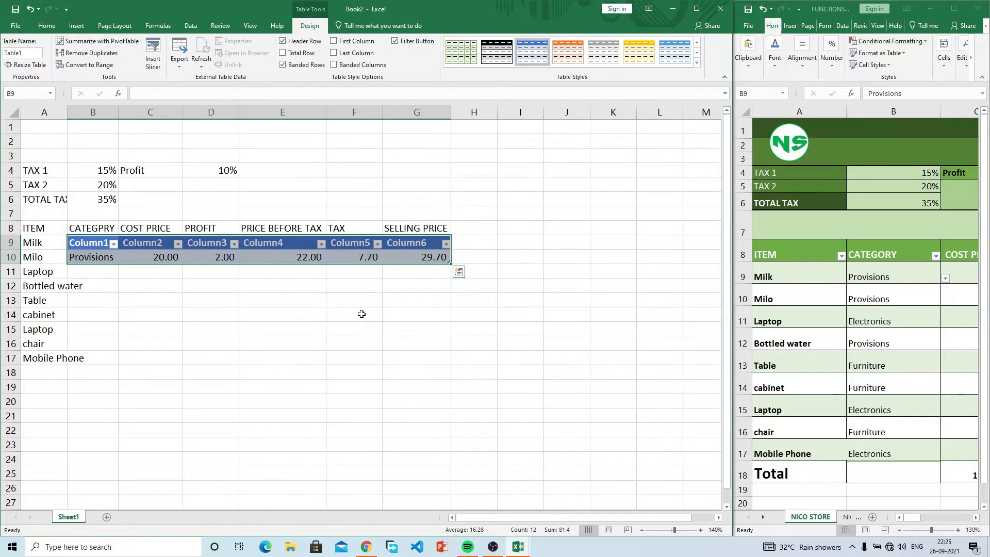
pyautogui.hotkey('ctrl', 'z')
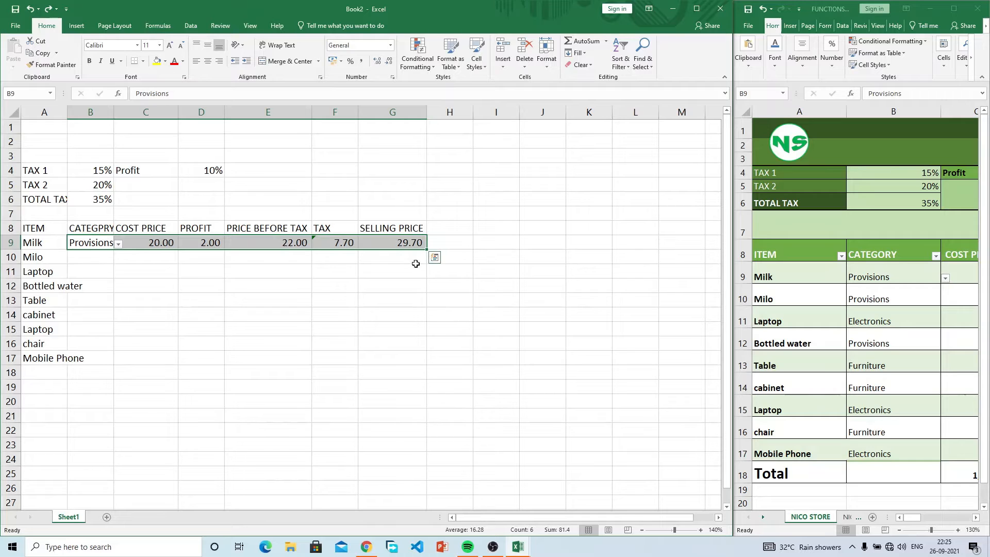
# Step: Fill Milk's row down to row 17 and inspect the copied tax and selling price formulas
pyautogui.moveTo(427, 250); pyautogui.dragTo(404, 366)
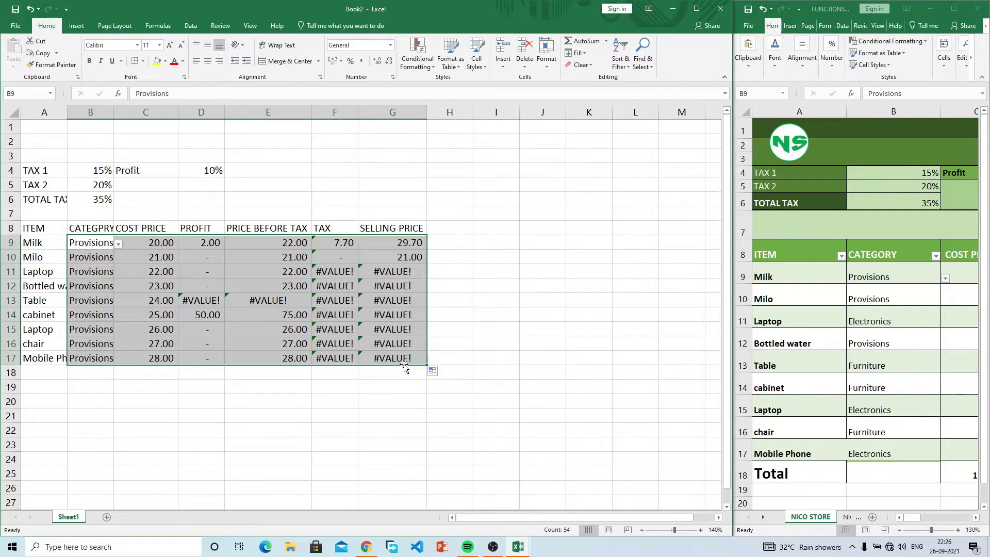
pyautogui.click(333, 296)
pyautogui.moveTo(281, 262); pyautogui.dragTo(201, 259)
pyautogui.click(203, 259)
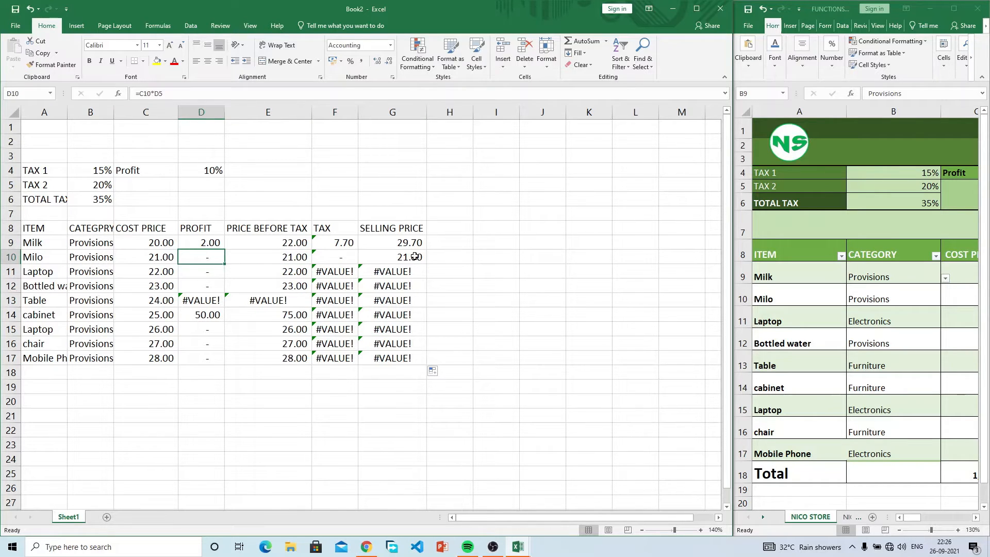
pyautogui.click(408, 301)
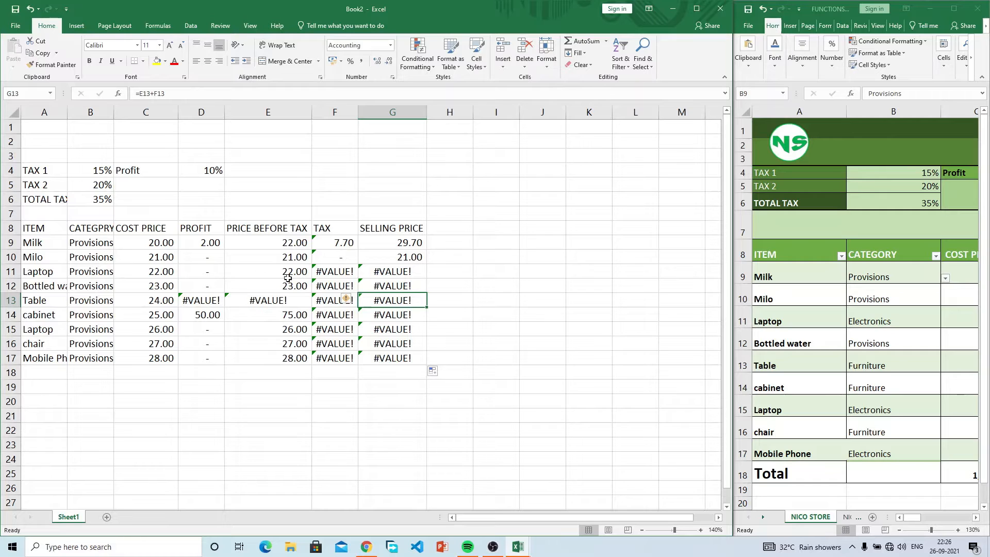
# Step: Review Milk's cost, profit and price-before-tax cells in row 9
pyautogui.click(210, 243)
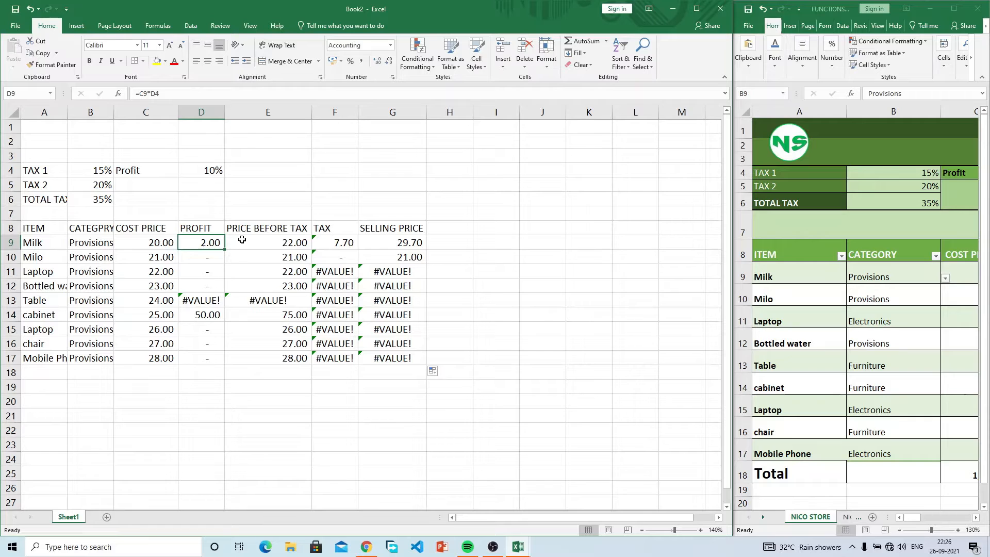
pyautogui.click(152, 243)
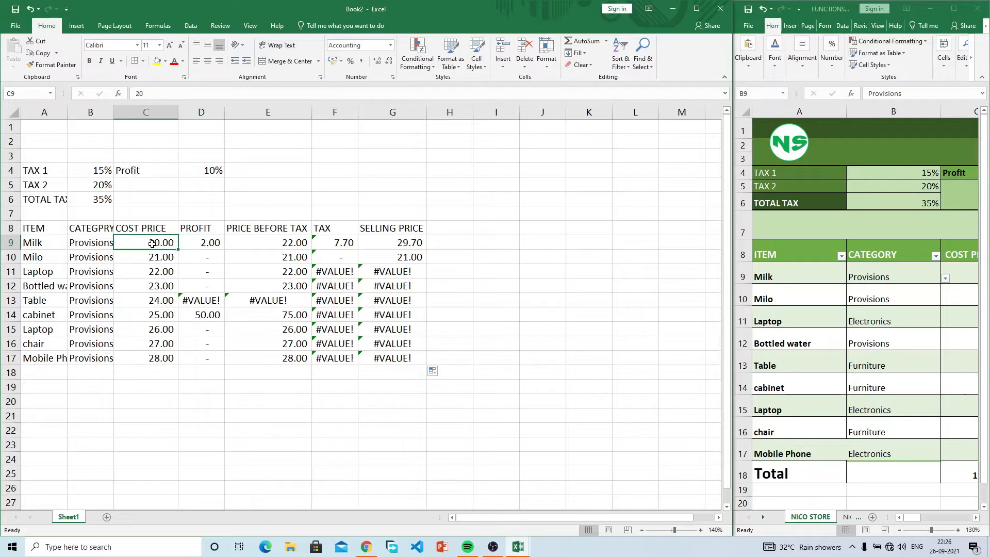
pyautogui.click(268, 245)
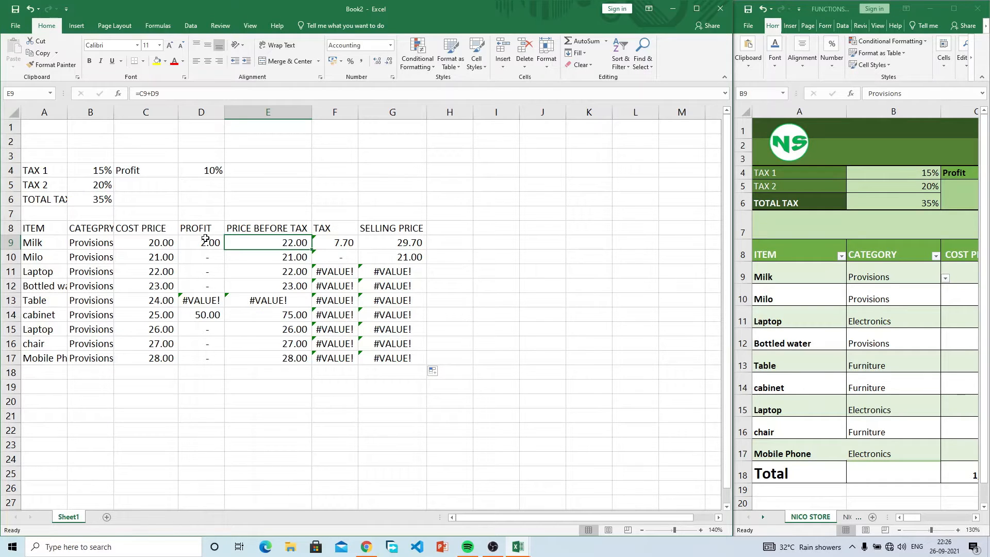
pyautogui.click(160, 241)
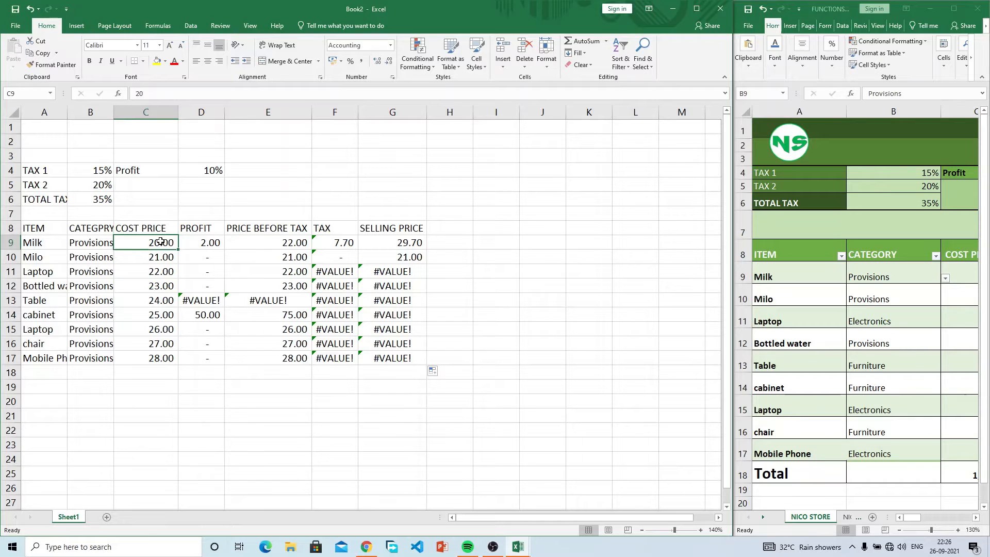
pyautogui.click(205, 246)
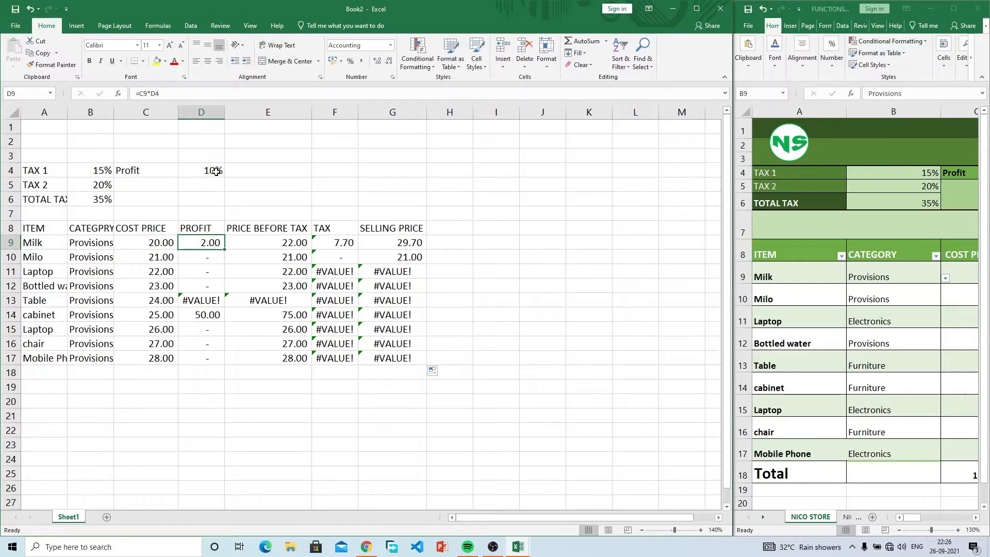
pyautogui.click(160, 242)
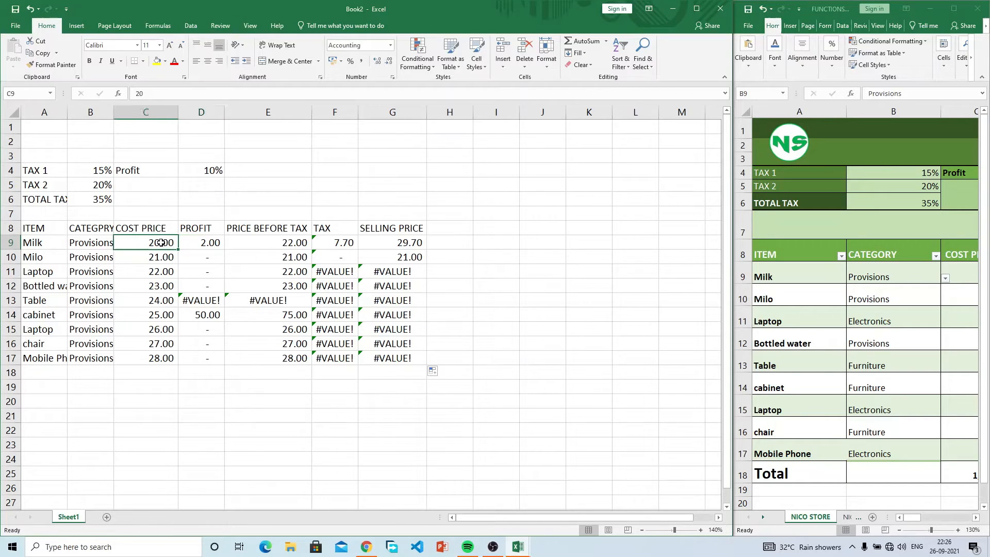
pyautogui.click(215, 243)
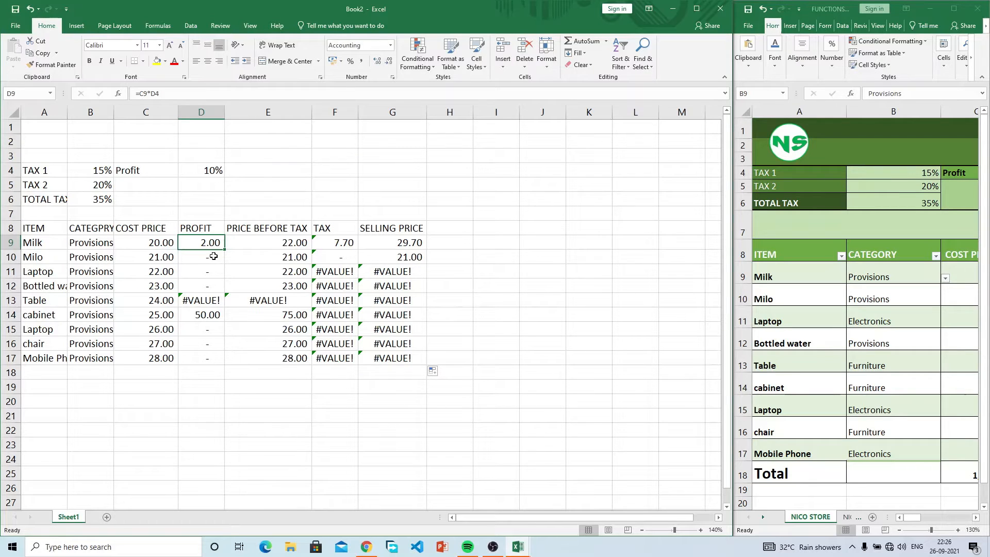
# Step: Confirm Milo's profit formula in D10 refers to the empty cell D5, then return to D9
pyautogui.click(213, 259)
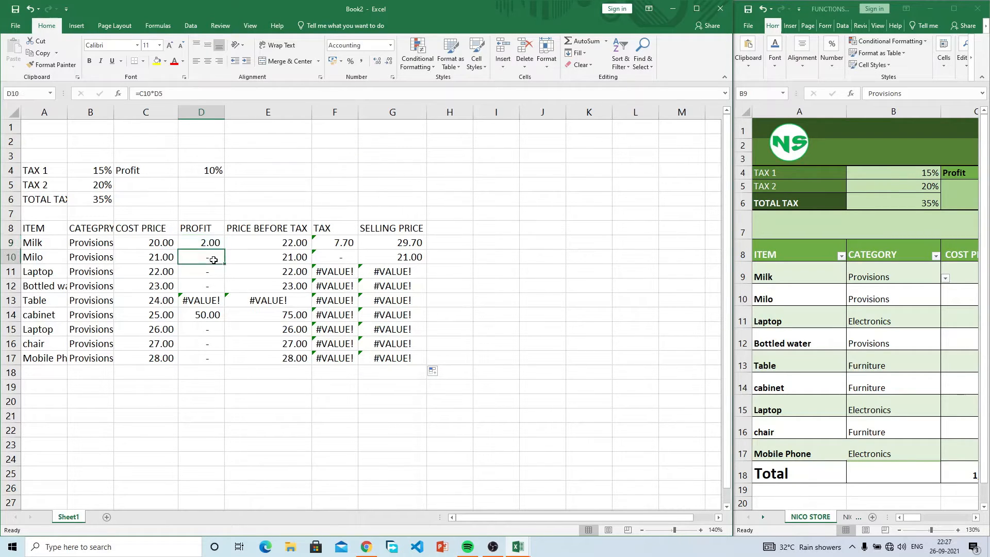
pyautogui.click(211, 186)
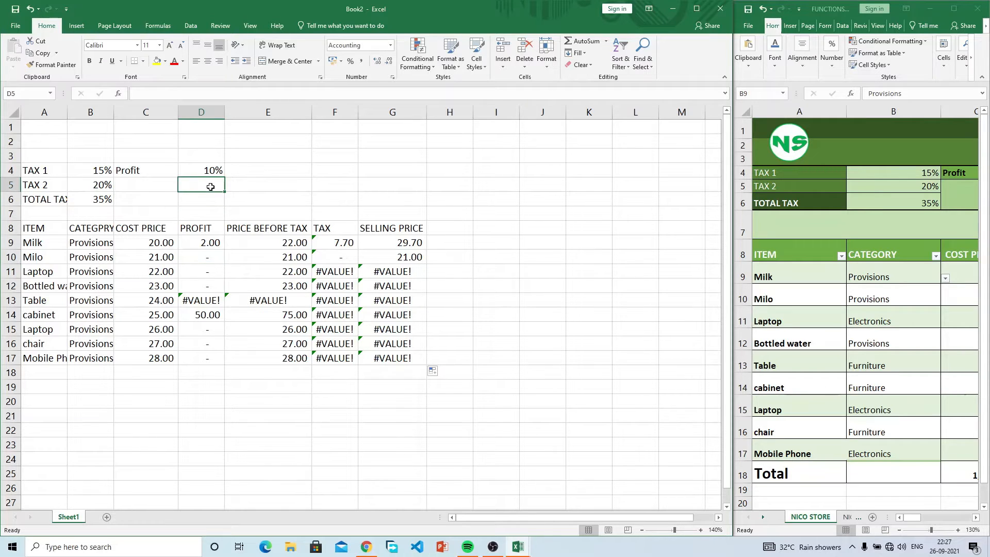
pyautogui.click(204, 241)
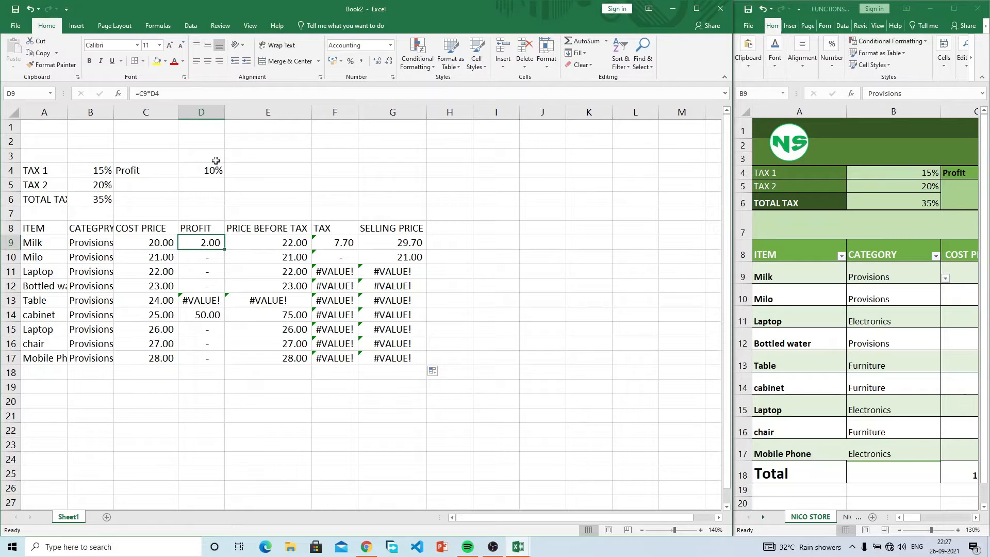
pyautogui.click(214, 183)
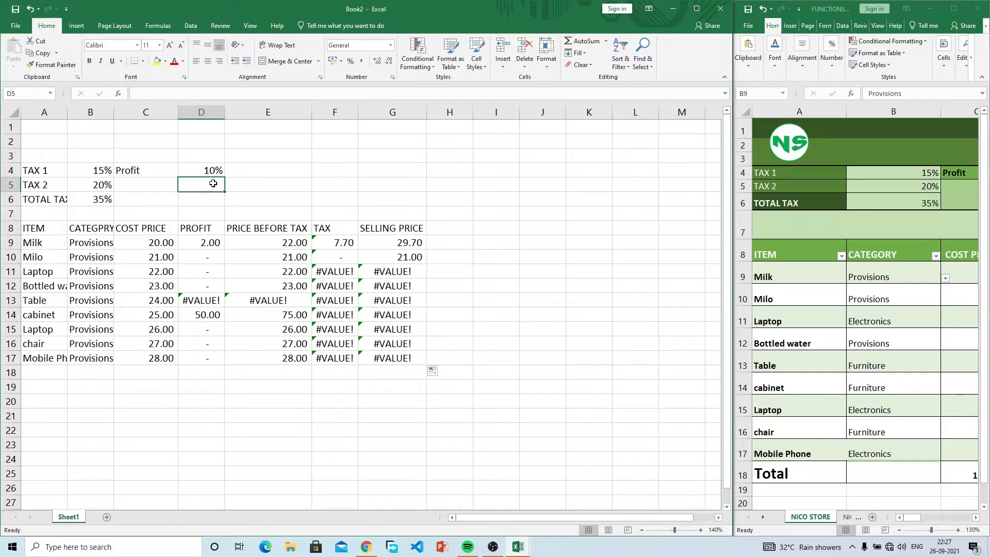
pyautogui.click(198, 258)
pyautogui.click(213, 243)
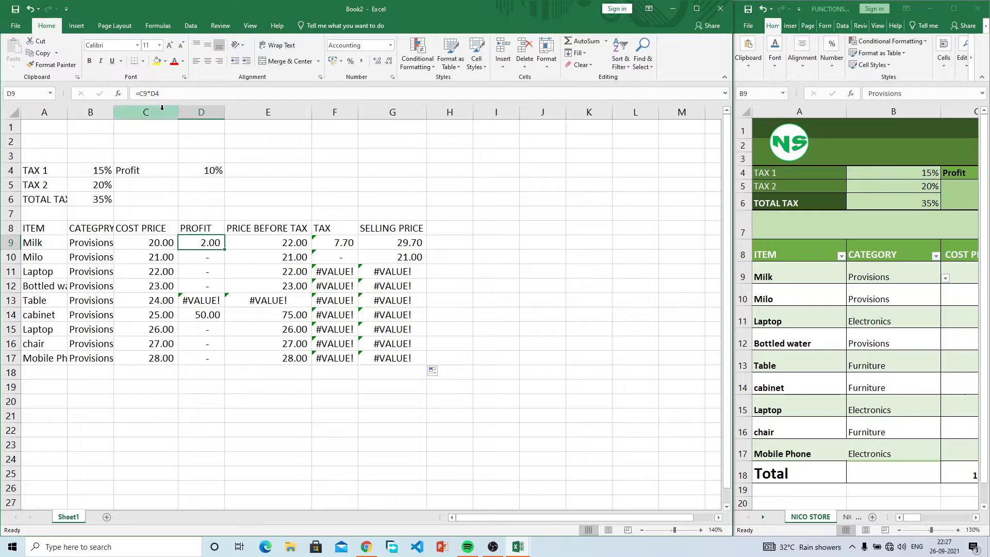
# Step: Change D9's profit formula to use the absolute reference $D$4
pyautogui.click(154, 93)
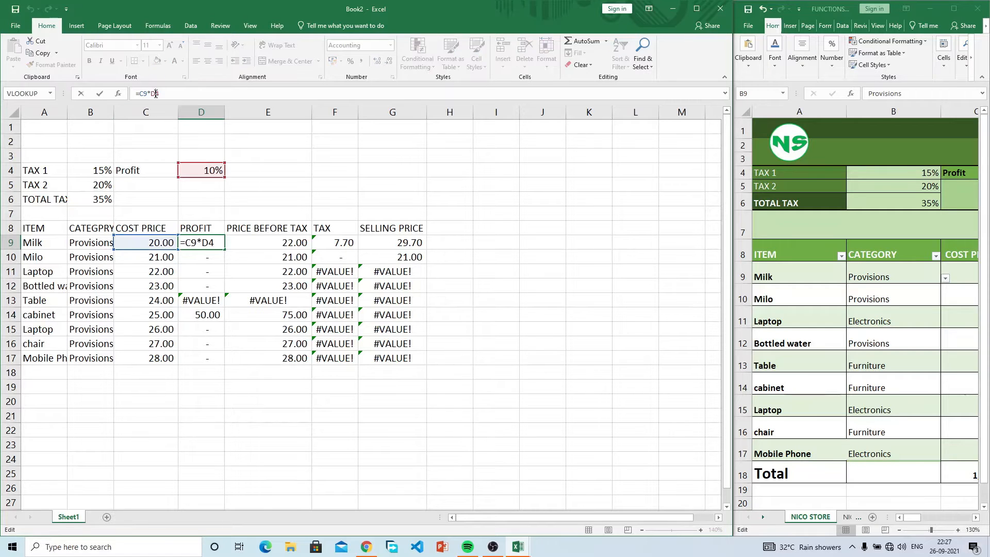
pyautogui.press('F4')
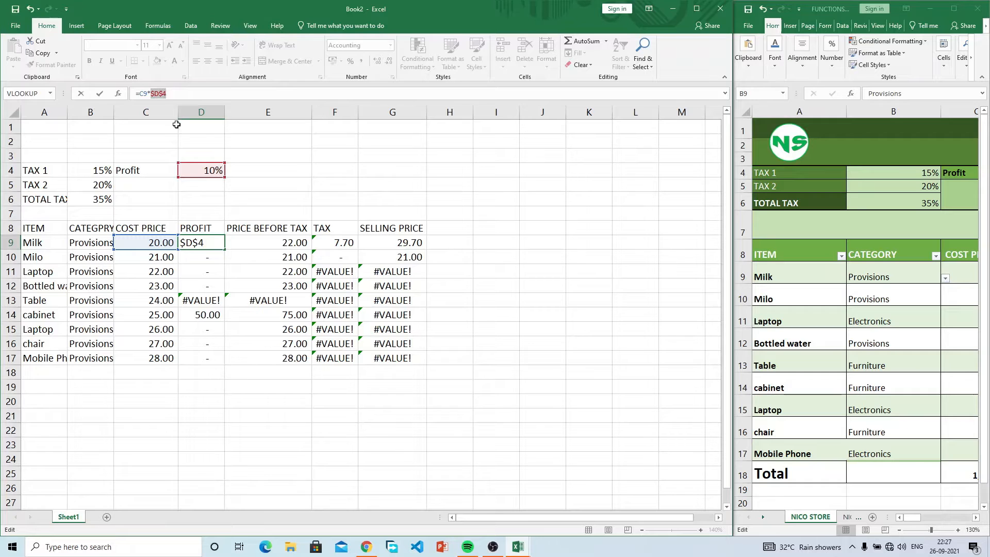
pyautogui.press('Return')
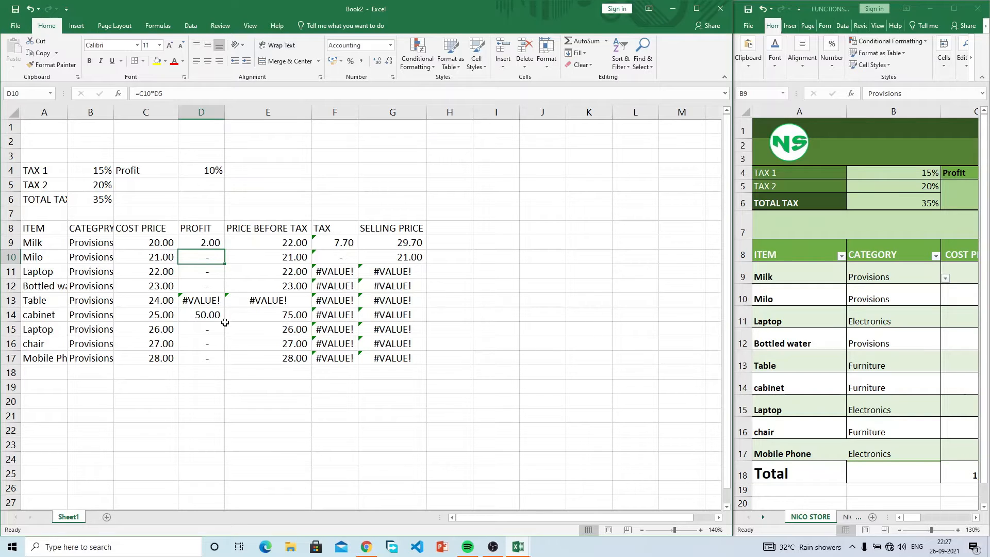
# Step: Review the Milk row formulas in D9, E9, C9 and F9
pyautogui.click(217, 241)
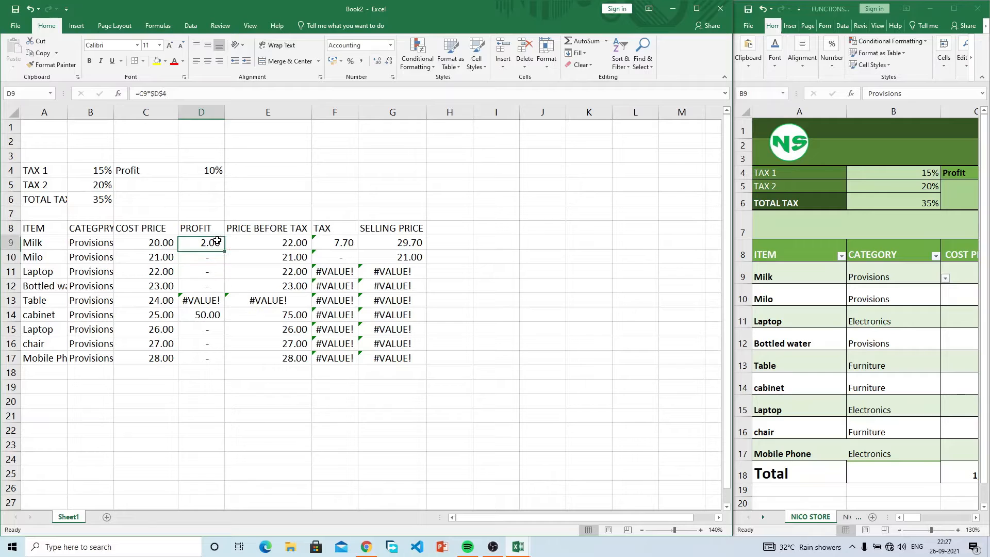
pyautogui.click(281, 241)
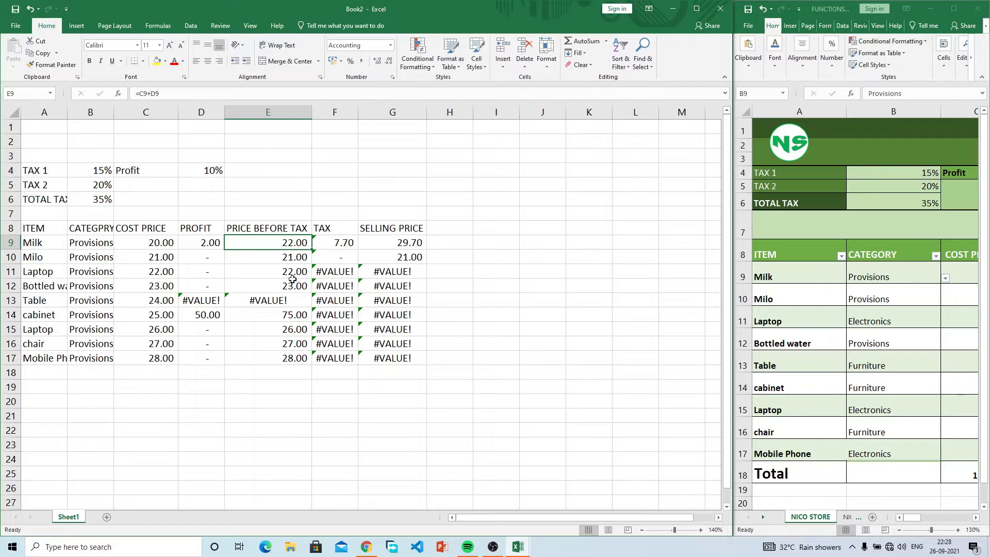
pyautogui.click(152, 243)
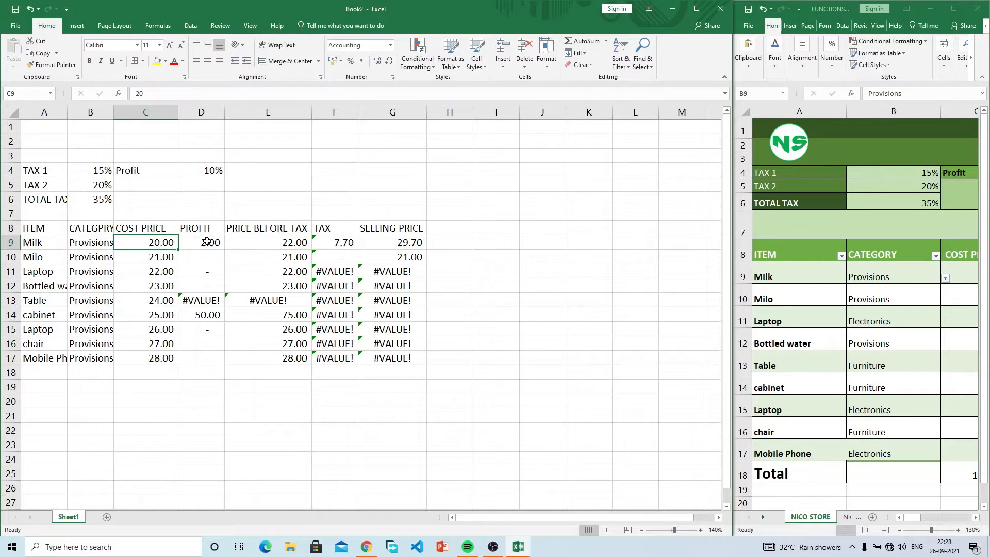
pyautogui.click(207, 241)
pyautogui.click(290, 244)
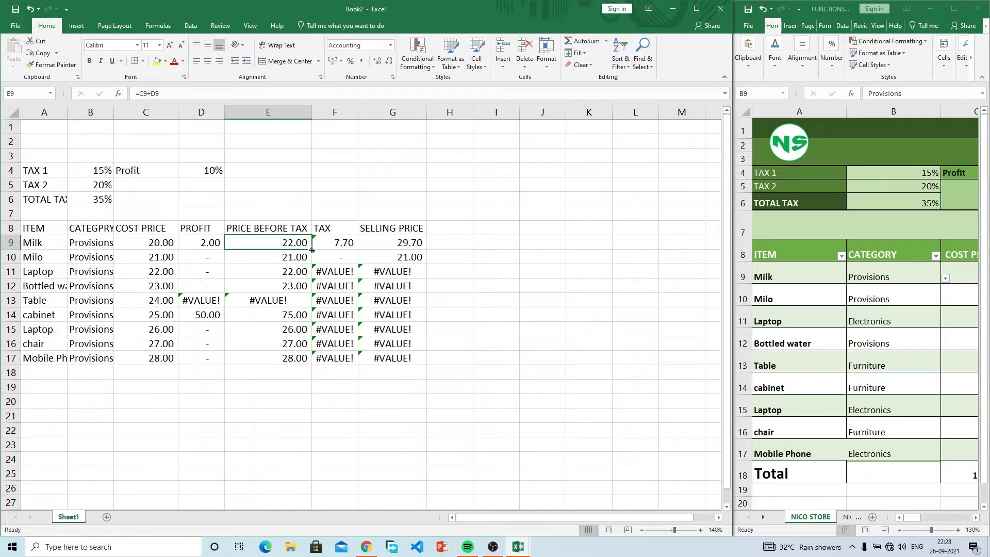
pyautogui.click(344, 242)
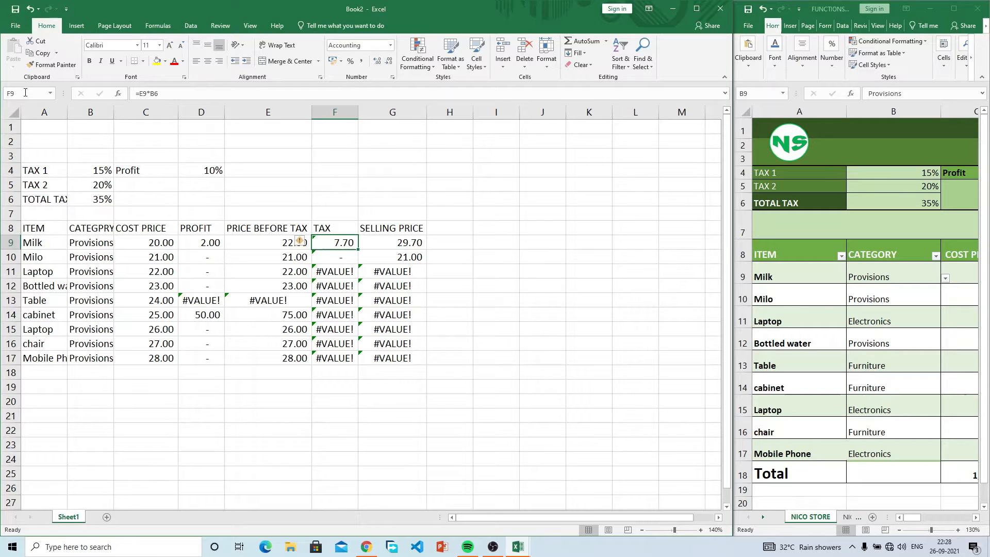
# Step: Make F9's tax formula use the absolute $B$6 total-tax reference, then check F9 and G9
pyautogui.click(159, 94)
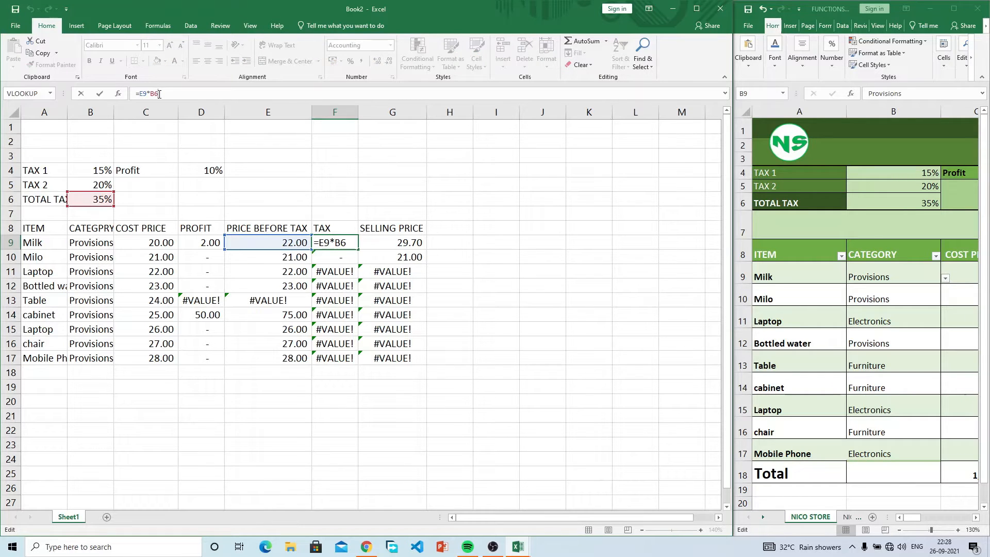
pyautogui.press('F4')
pyautogui.press('Return')
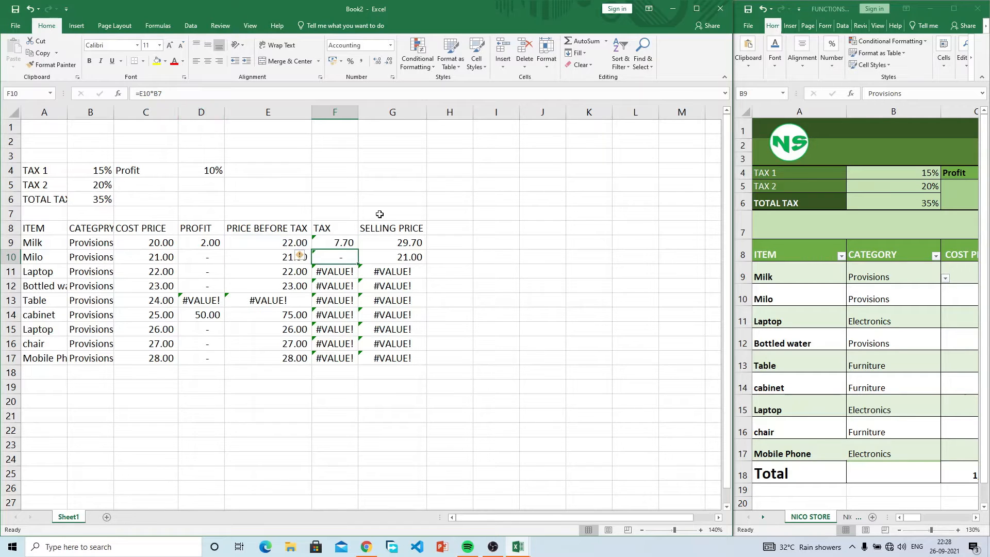
pyautogui.click(350, 241)
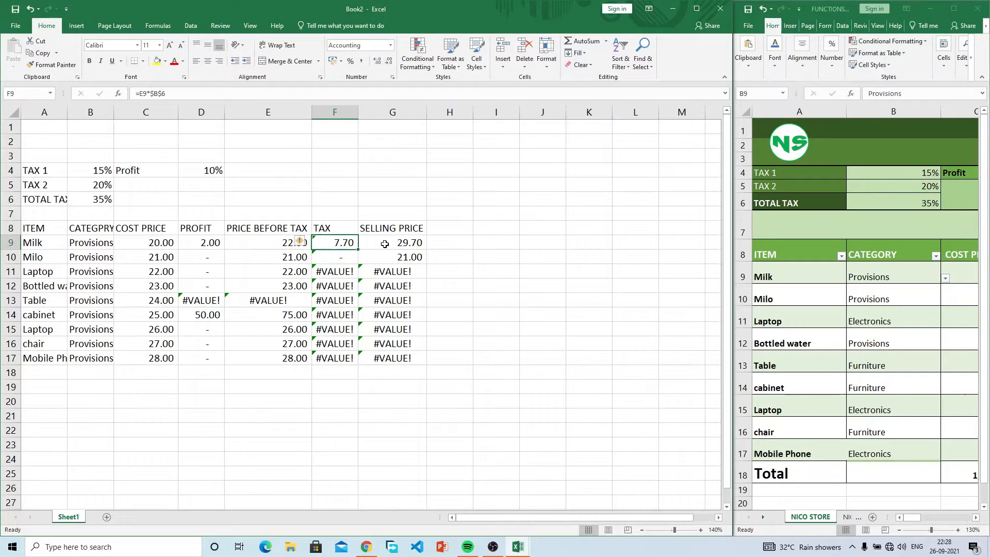
pyautogui.click(384, 244)
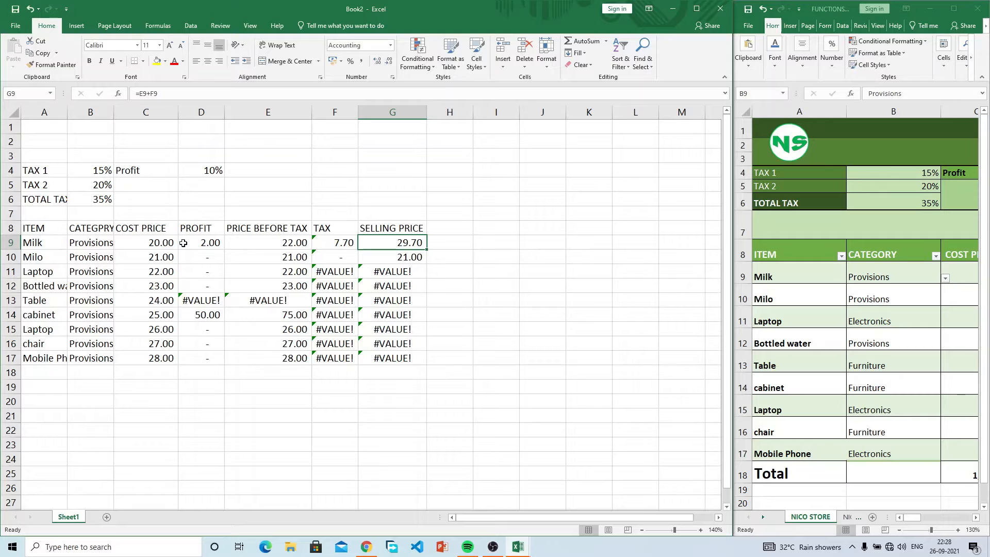
# Step: Fill Milk's calculated cells C9:G9 down through row 17 for every item
pyautogui.click(147, 240)
pyautogui.moveTo(268, 239); pyautogui.dragTo(419, 367)
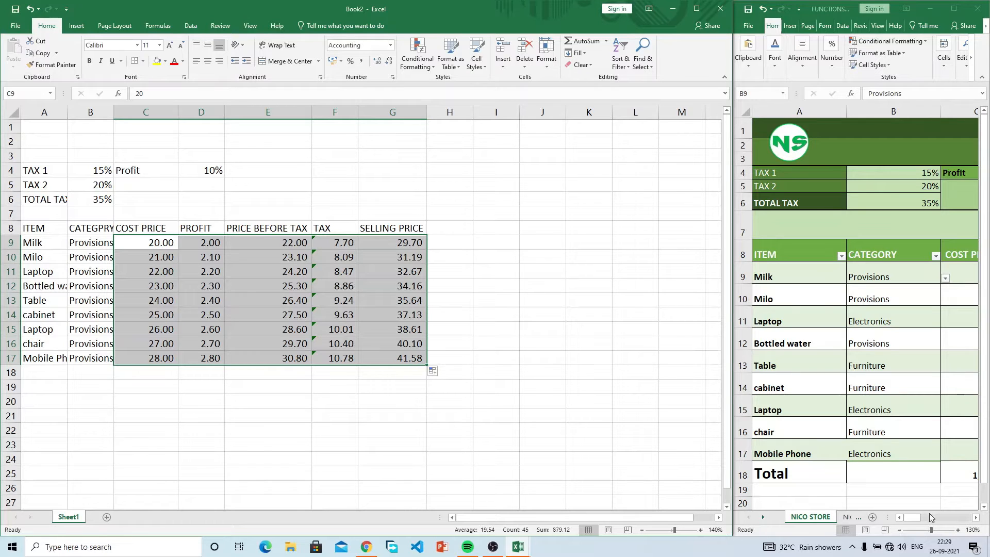
pyautogui.click(915, 519)
pyautogui.moveTo(911, 516); pyautogui.dragTo(875, 521)
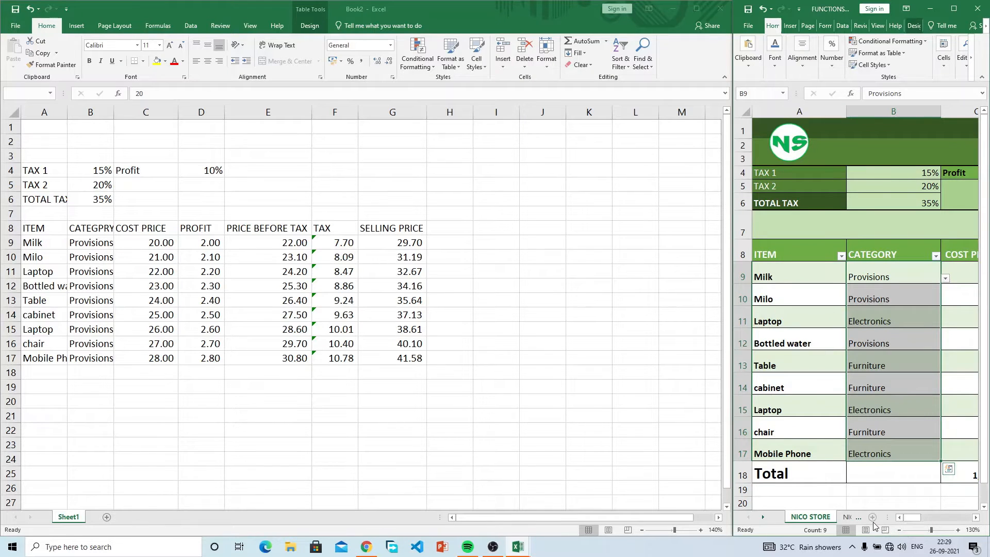
pyautogui.click(60, 228)
pyautogui.moveTo(39, 227); pyautogui.dragTo(422, 345)
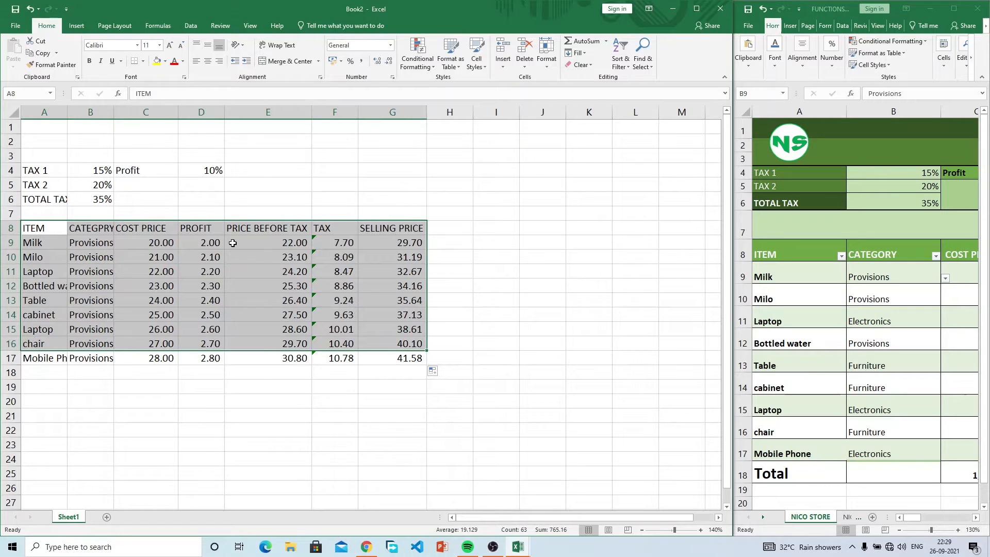
pyautogui.click(56, 363)
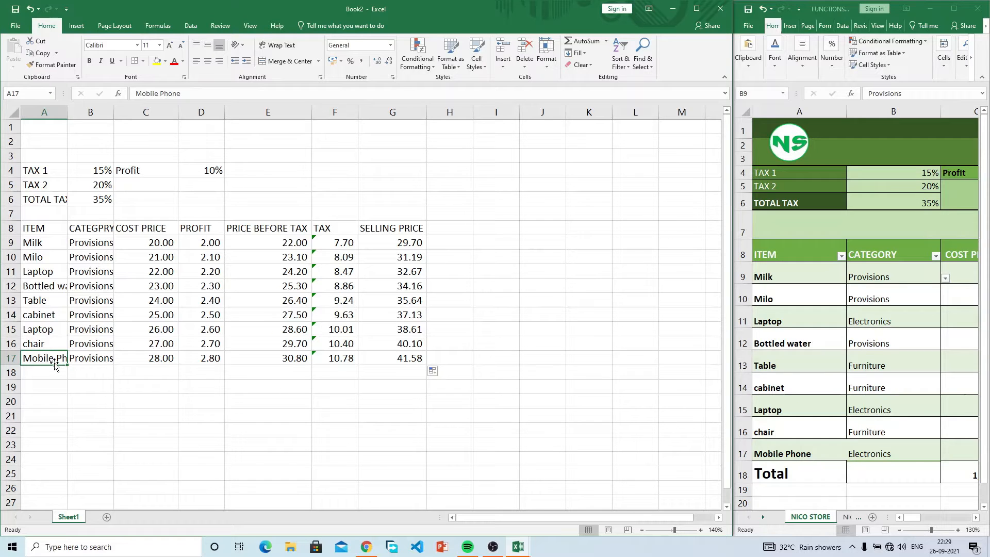
# Step: Select the item range A8:G17 and preview the Quick Analysis table suggestions
pyautogui.click(31, 227)
pyautogui.moveTo(31, 227); pyautogui.dragTo(408, 358)
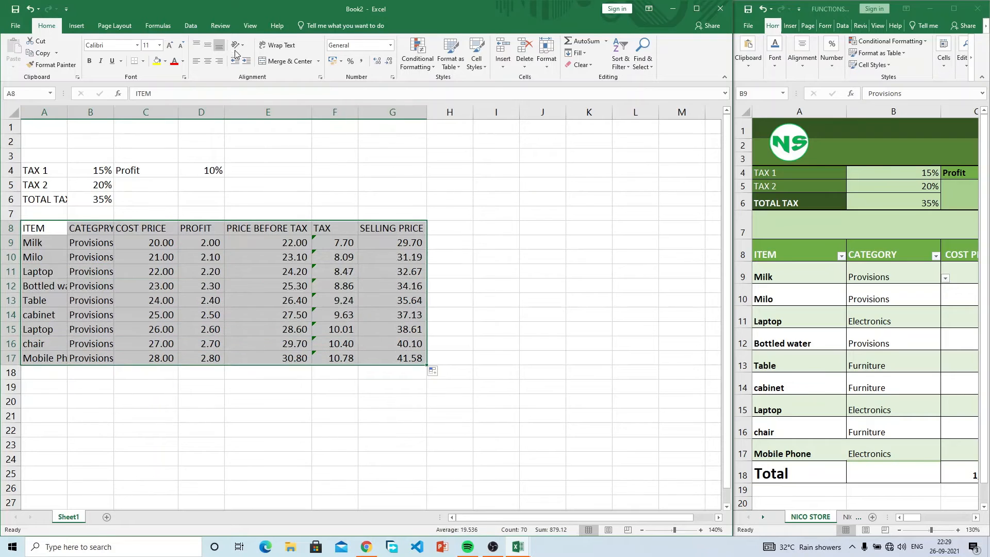
pyautogui.click(437, 372)
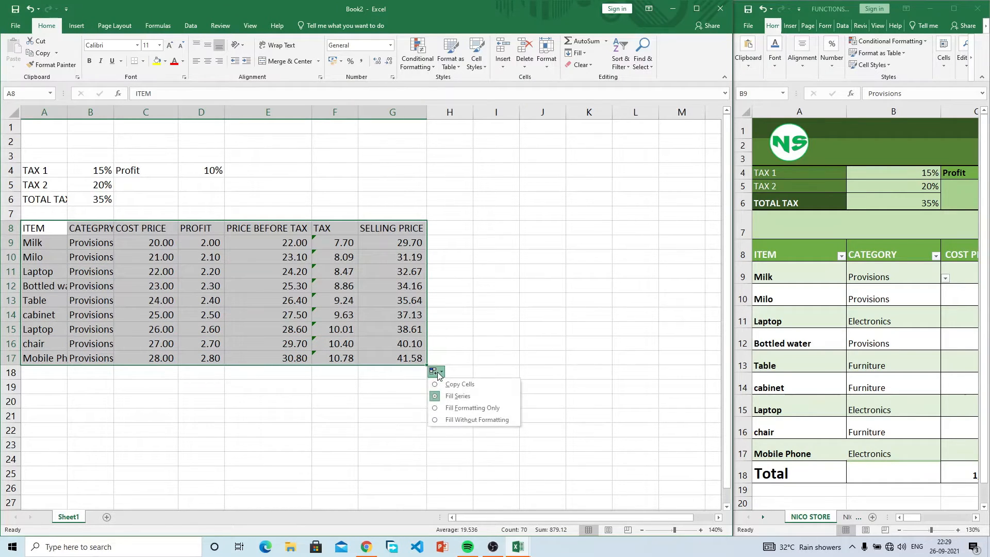
pyautogui.click(436, 373)
pyautogui.click(435, 385)
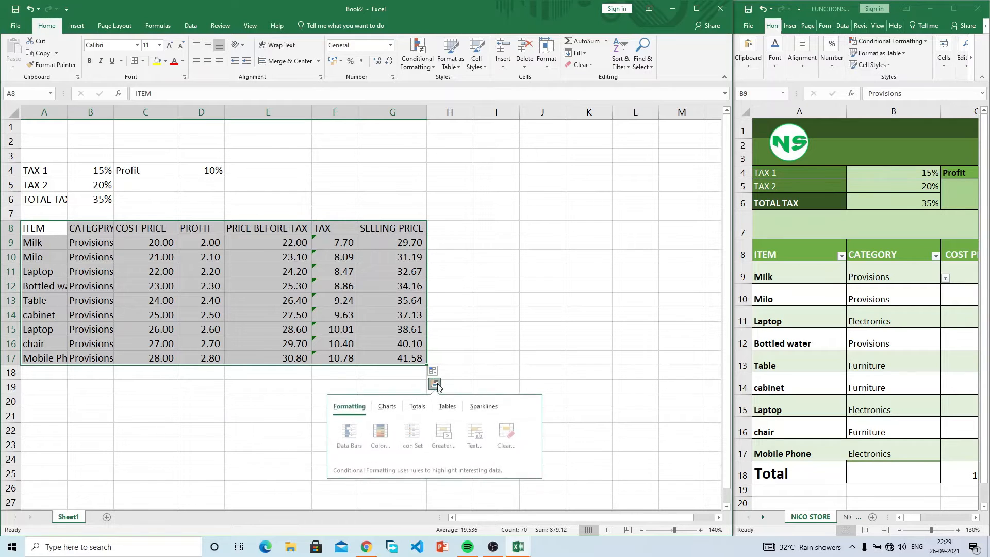
pyautogui.click(449, 408)
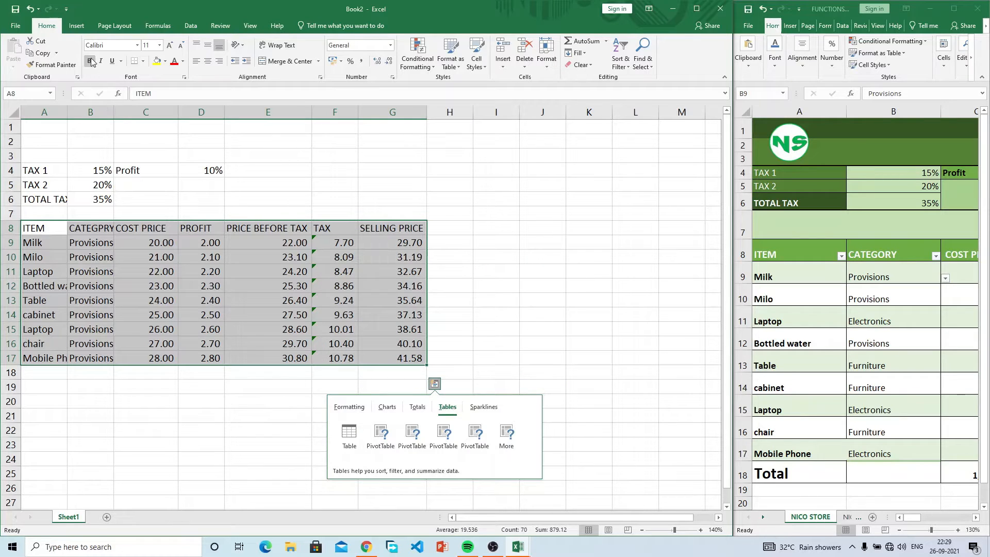
# Step: Insert a table from A8:G17 with 'My table has headers' kept checked
pyautogui.click(77, 26)
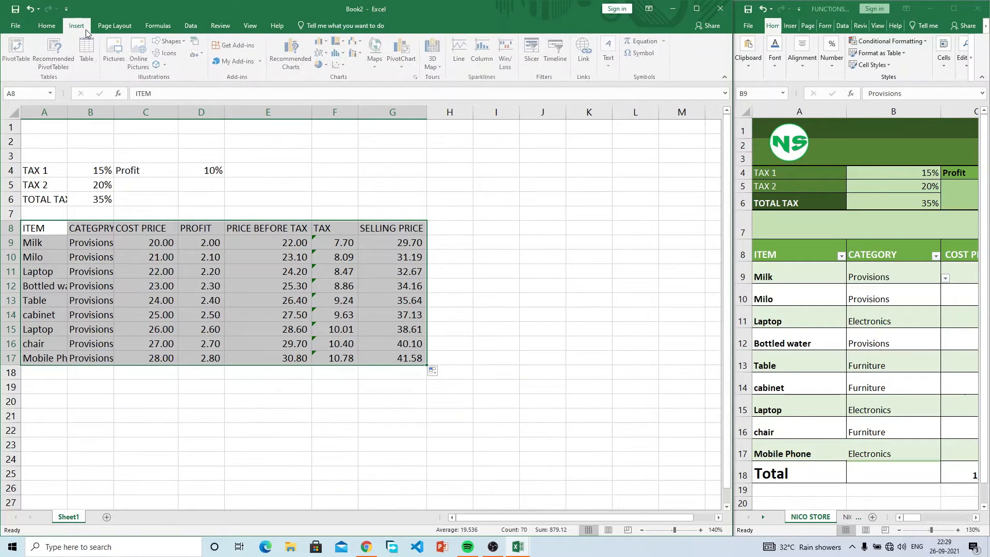
pyautogui.click(89, 62)
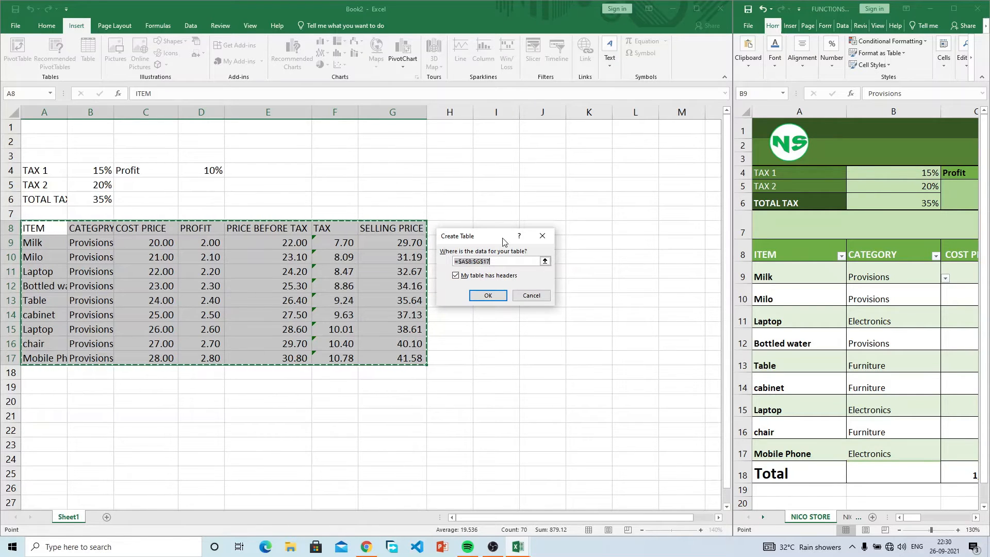
pyautogui.click(457, 276)
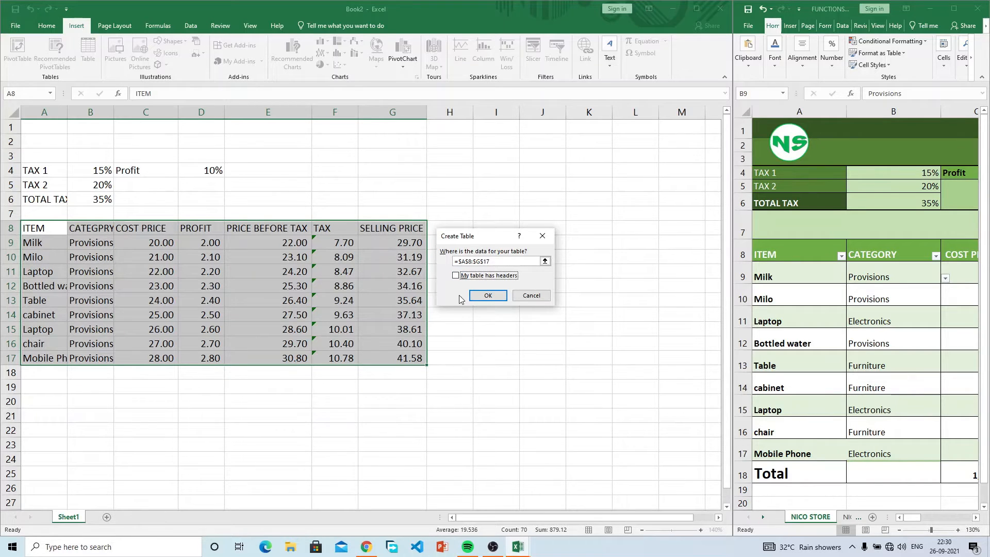
pyautogui.click(455, 277)
pyautogui.click(486, 295)
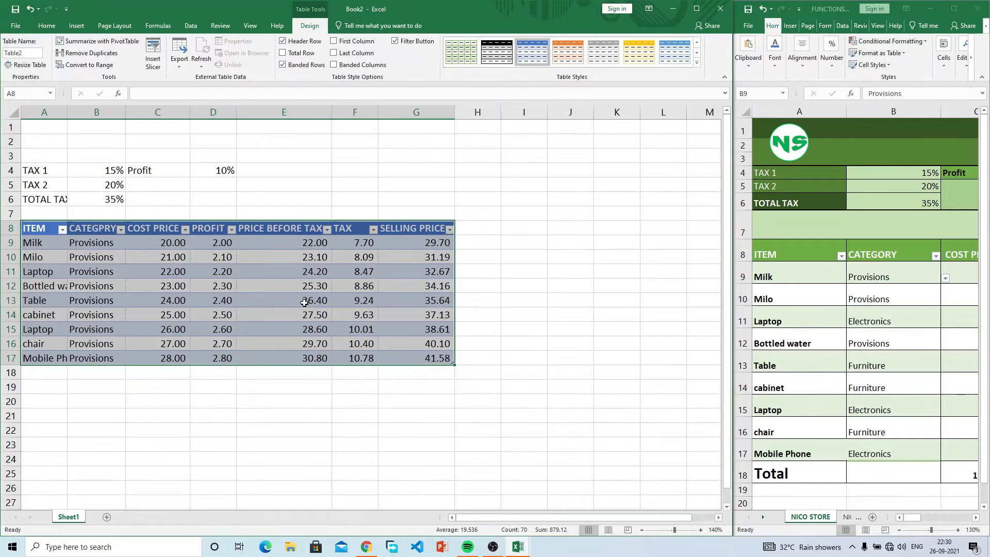
# Step: Enter Airpod in A18 as a new item, extending the table
pyautogui.click(416, 356)
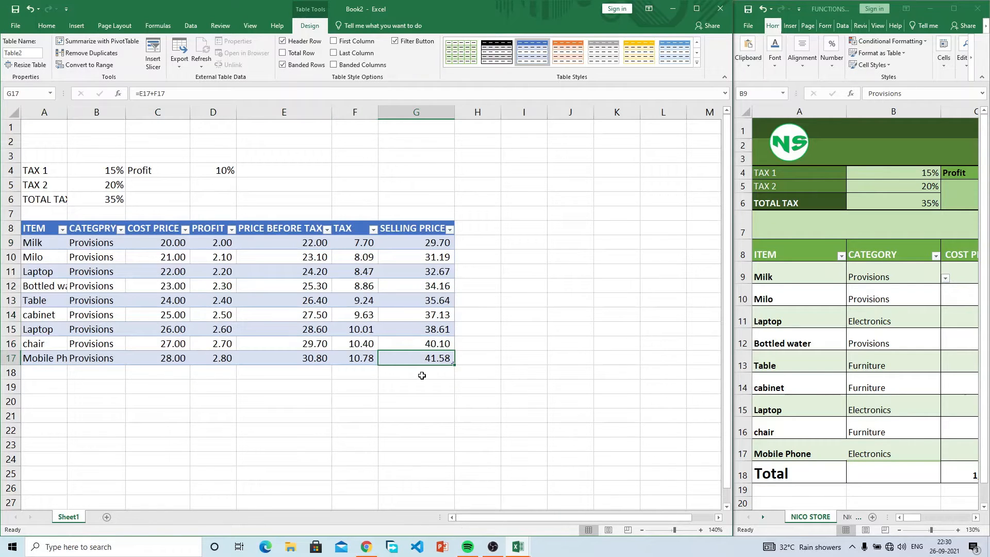
pyautogui.click(58, 376)
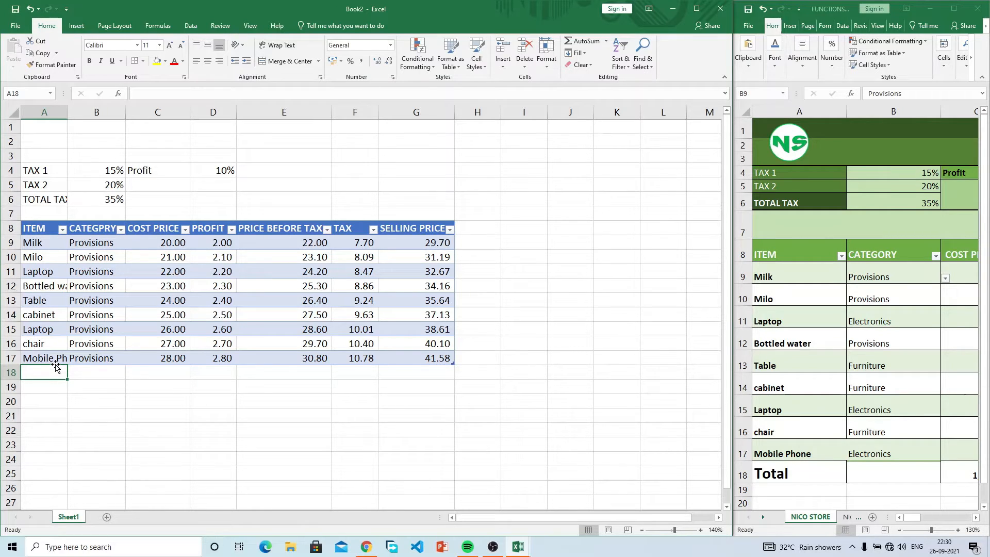
pyautogui.write('Airpod')
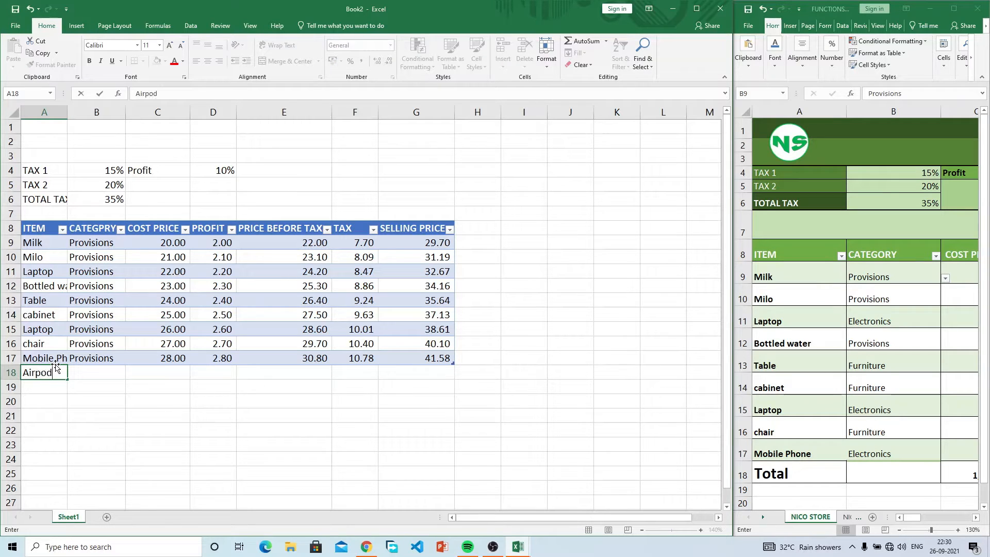
pyautogui.press('Return')
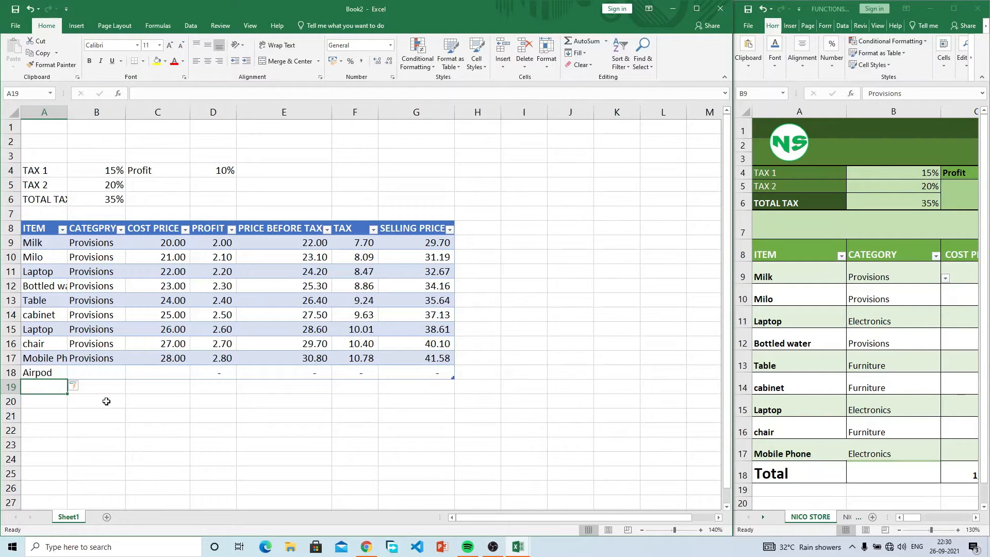
# Step: Set Airpod's category to Electronics and its cost price to 15, then check G18
pyautogui.click(106, 372)
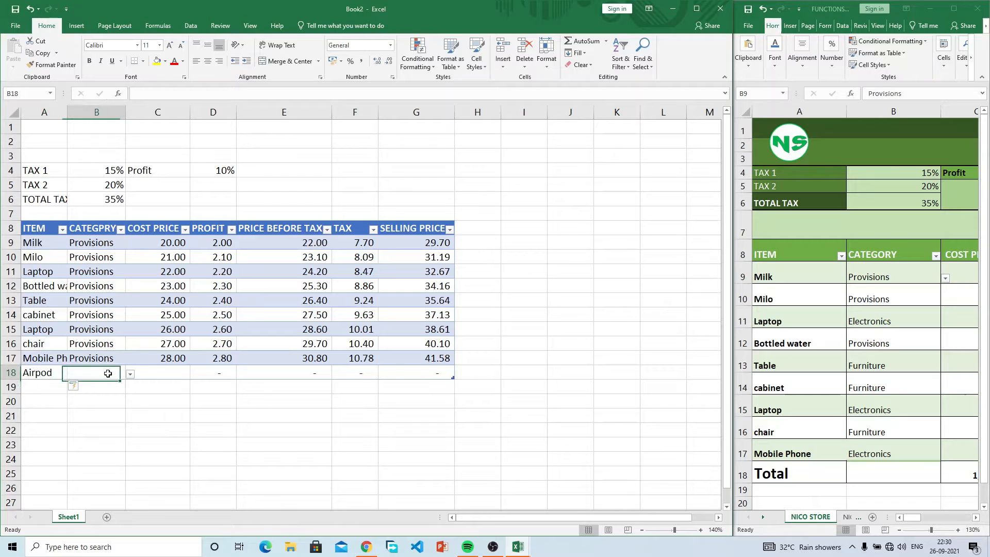
pyautogui.click(130, 376)
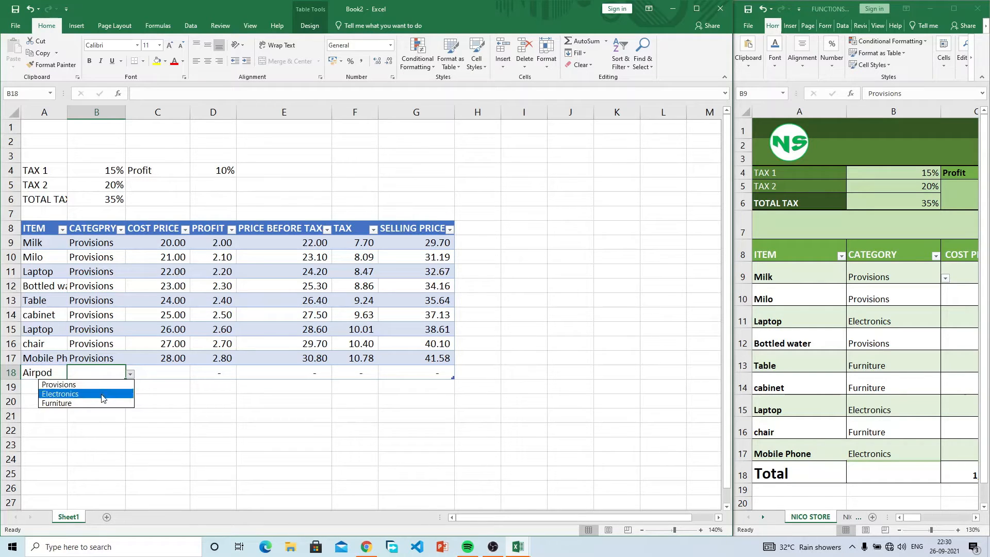
pyautogui.click(100, 395)
pyautogui.click(164, 369)
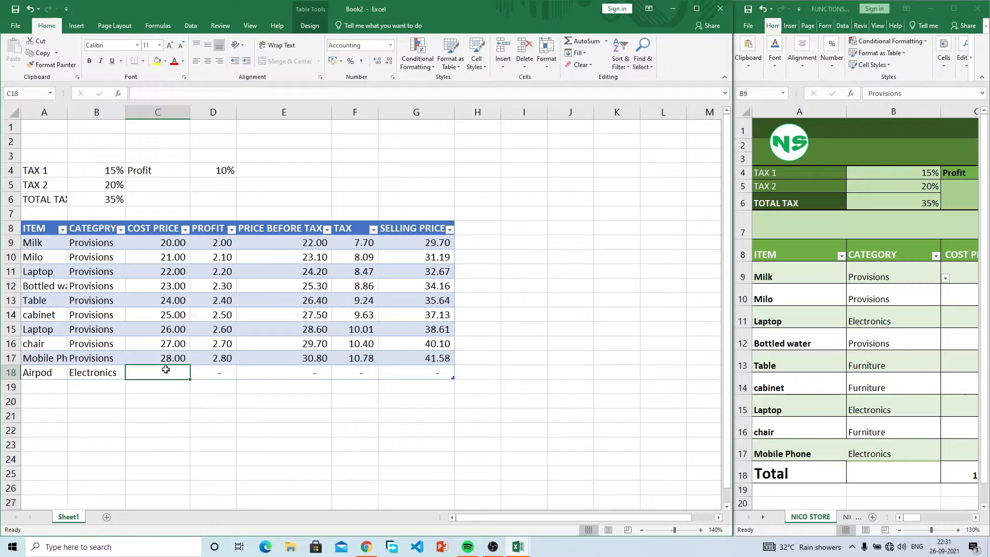
pyautogui.write('1')
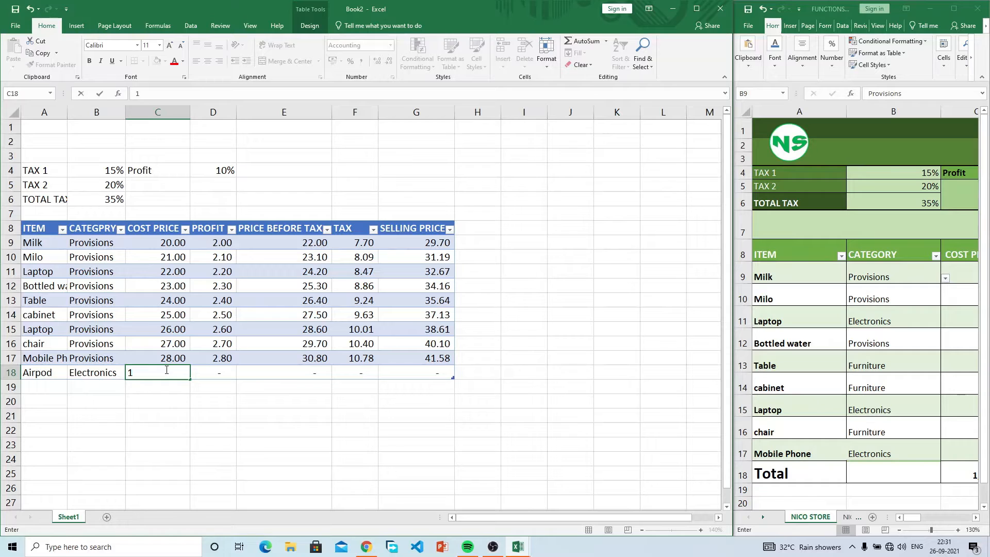
pyautogui.write('5')
pyautogui.press('Tab')
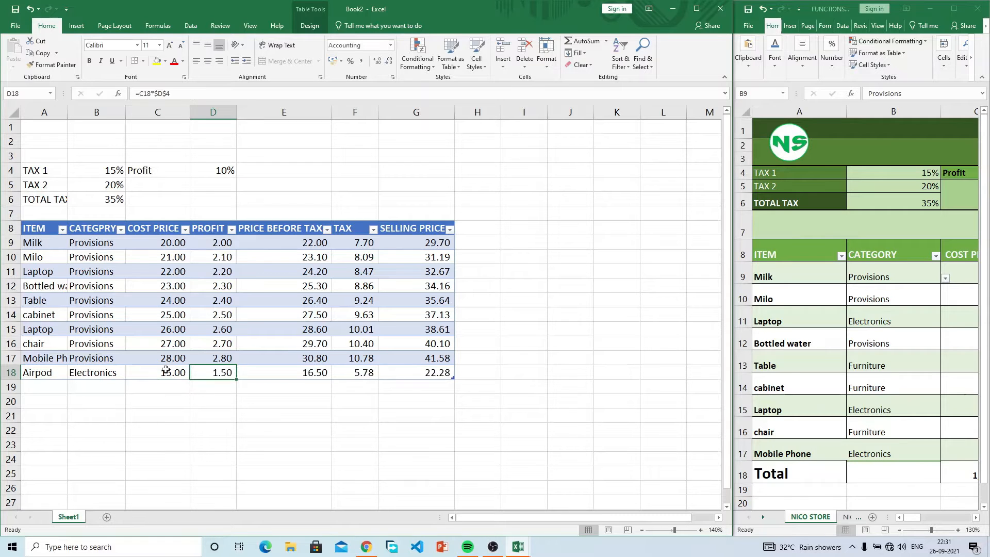
pyautogui.click(426, 372)
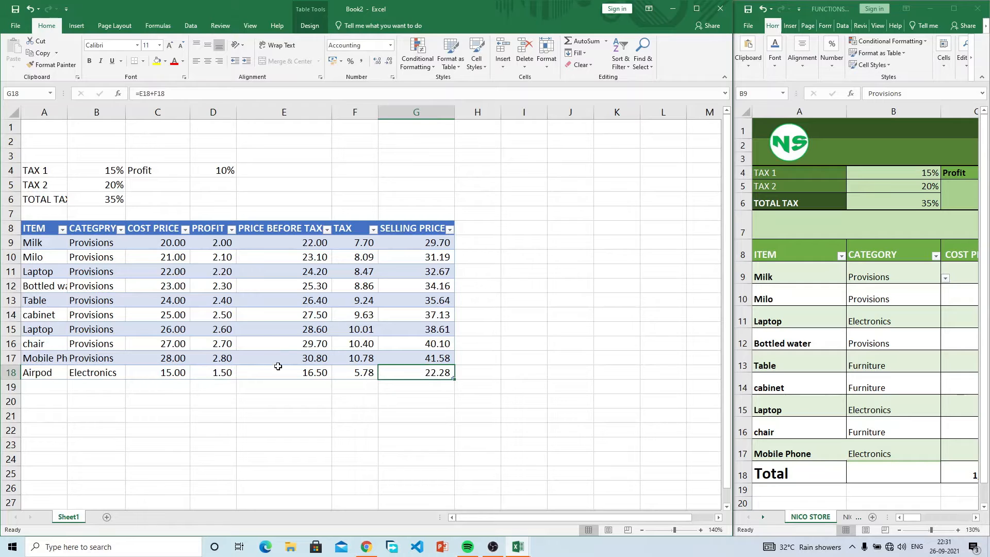
pyautogui.moveTo(916, 519); pyautogui.dragTo(917, 519)
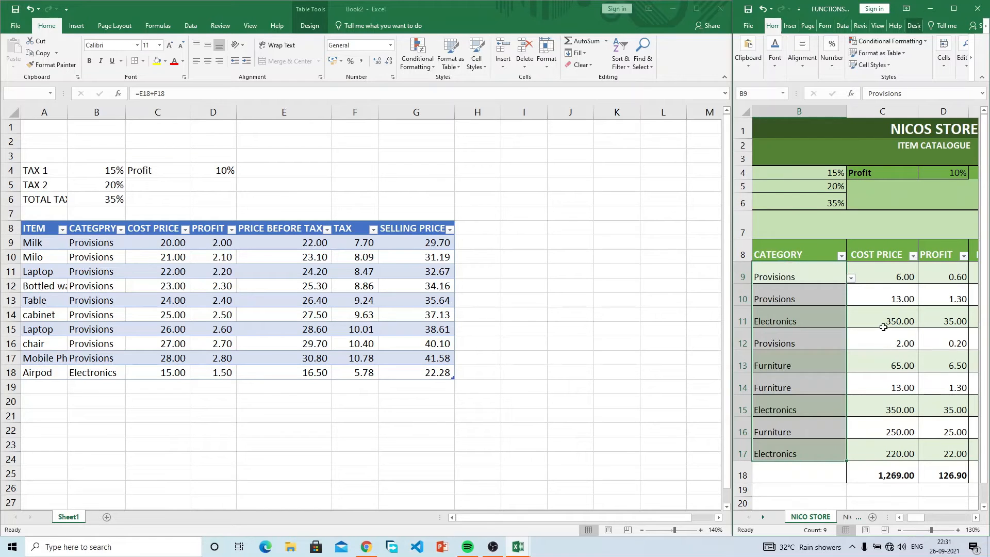
# Step: Copy the NICOS STORE cost prices and paste them as values into Book2's C9:C17
pyautogui.click(185, 243)
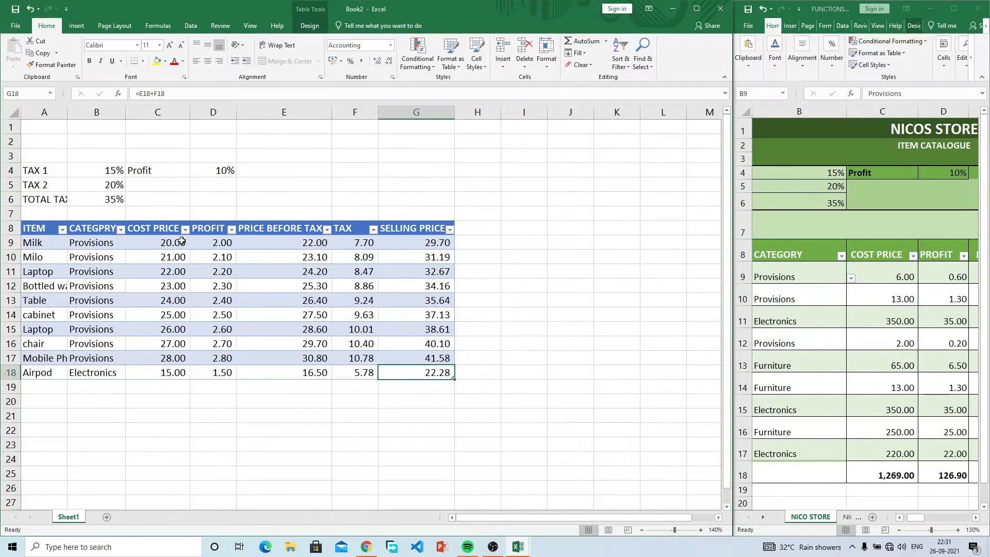
pyautogui.moveTo(899, 274); pyautogui.dragTo(895, 445)
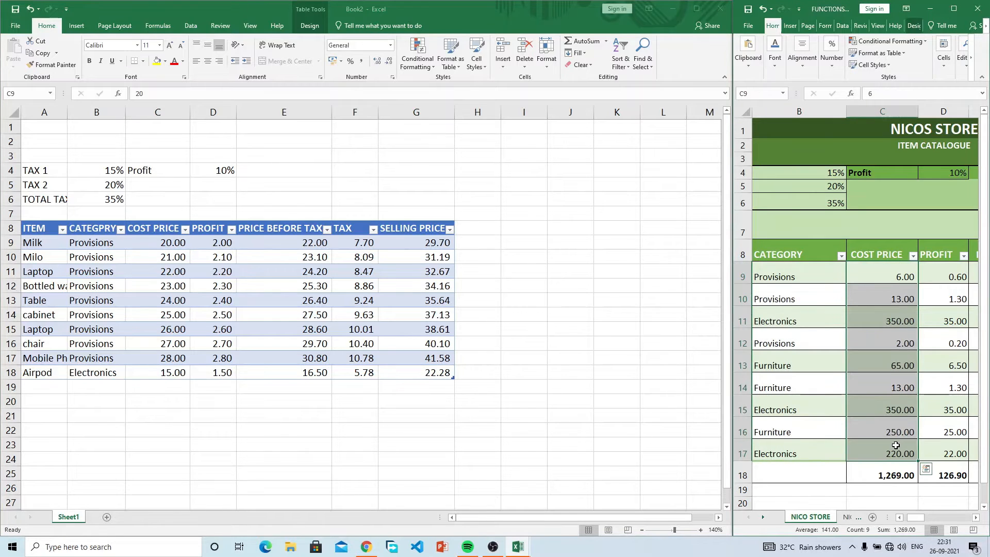
pyautogui.hotkey('ctrl', 'c')
pyautogui.click(149, 273)
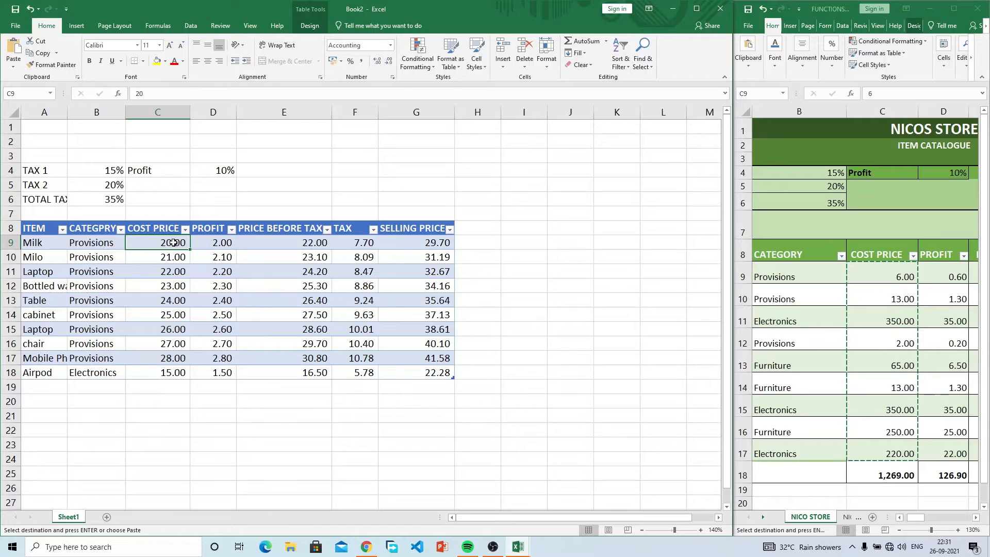
pyautogui.moveTo(173, 242); pyautogui.dragTo(161, 357)
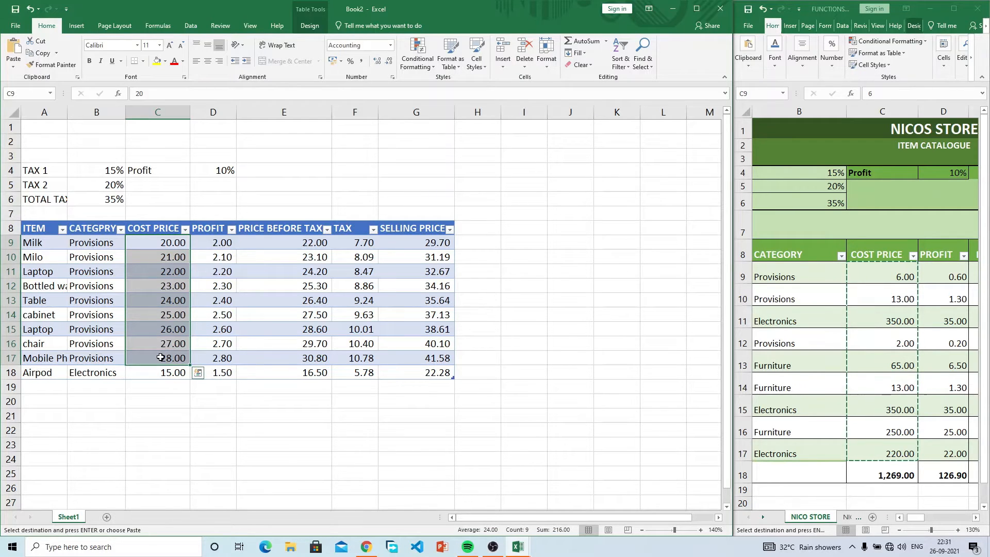
pyautogui.rightClick(166, 243)
pyautogui.click(157, 242)
pyautogui.click(157, 242)
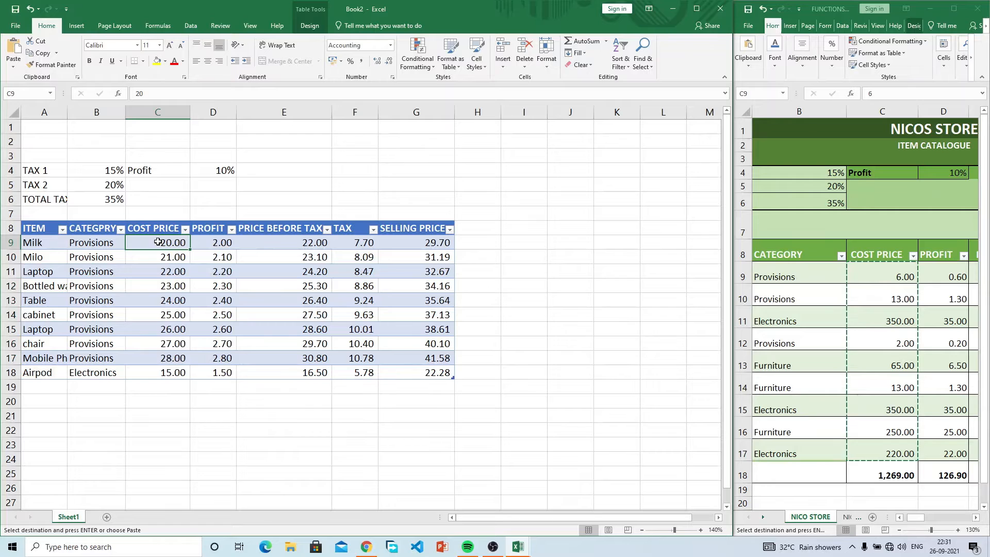
pyautogui.rightClick(158, 242)
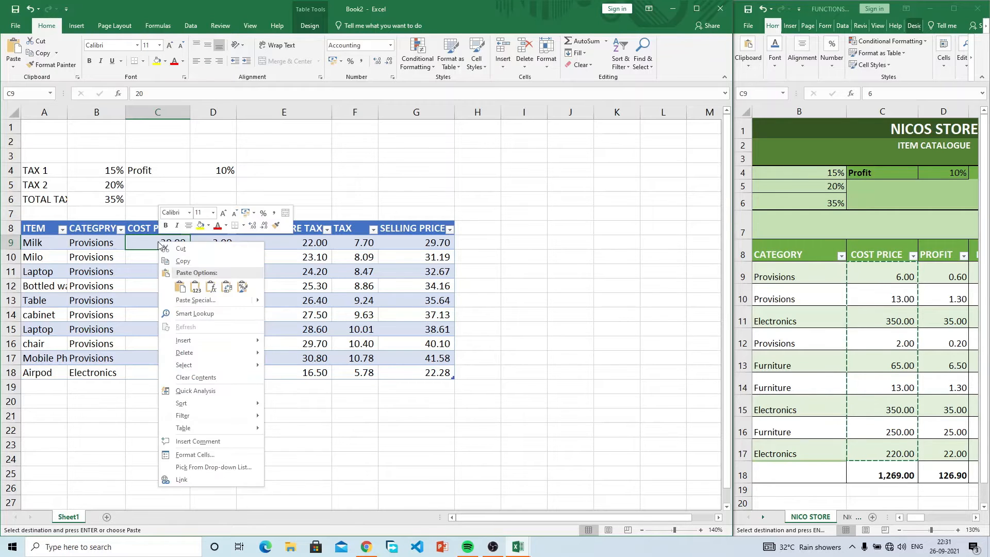
pyautogui.click(195, 289)
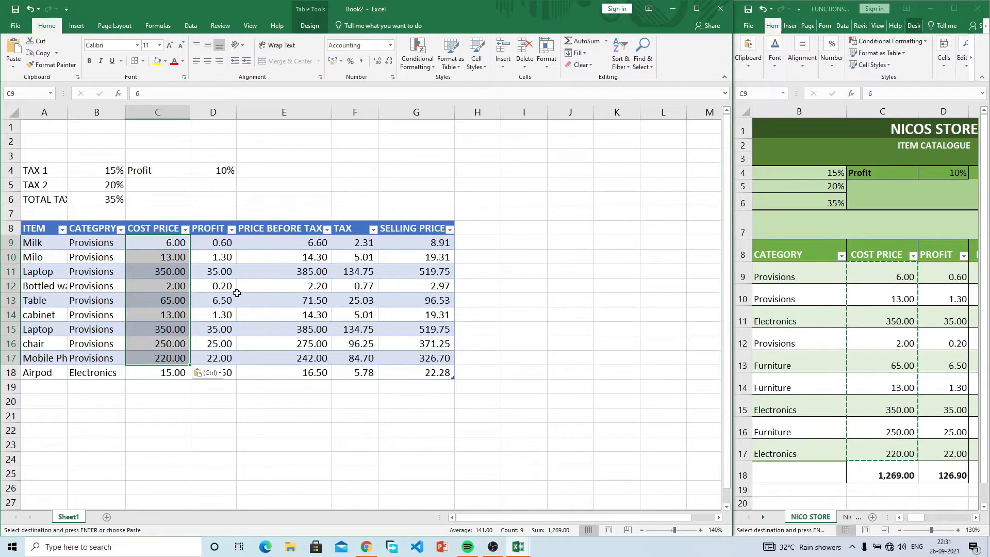
# Step: Check the recalculated profit, price, tax and selling price formulas for Milk, Laptop and Airpod
pyautogui.click(306, 242)
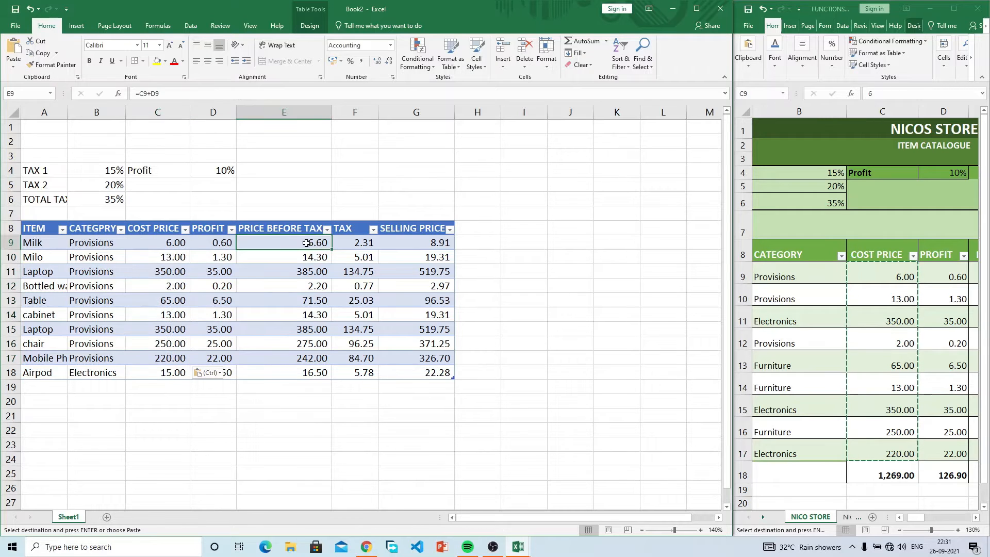
pyautogui.click(216, 246)
pyautogui.click(290, 247)
pyautogui.click(194, 267)
pyautogui.click(352, 270)
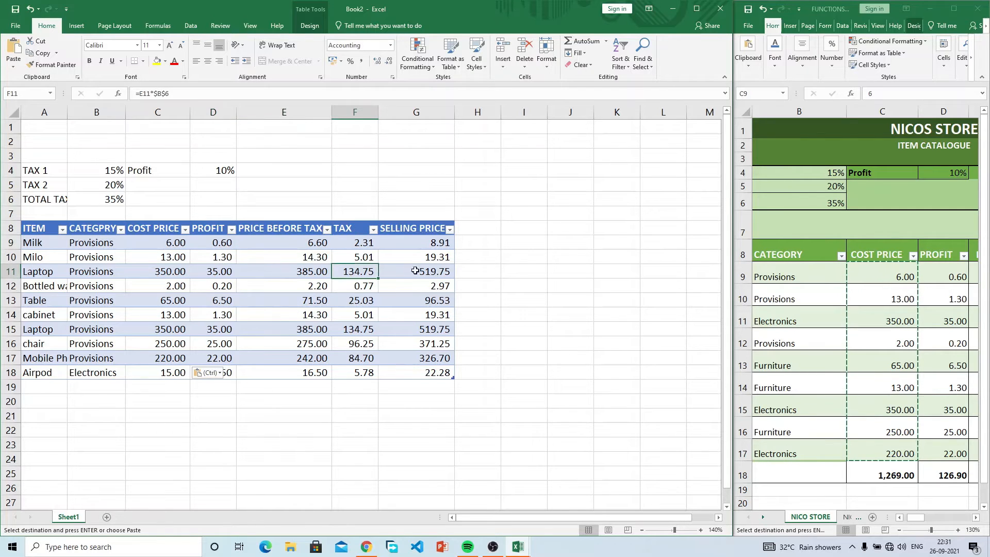
pyautogui.click(412, 270)
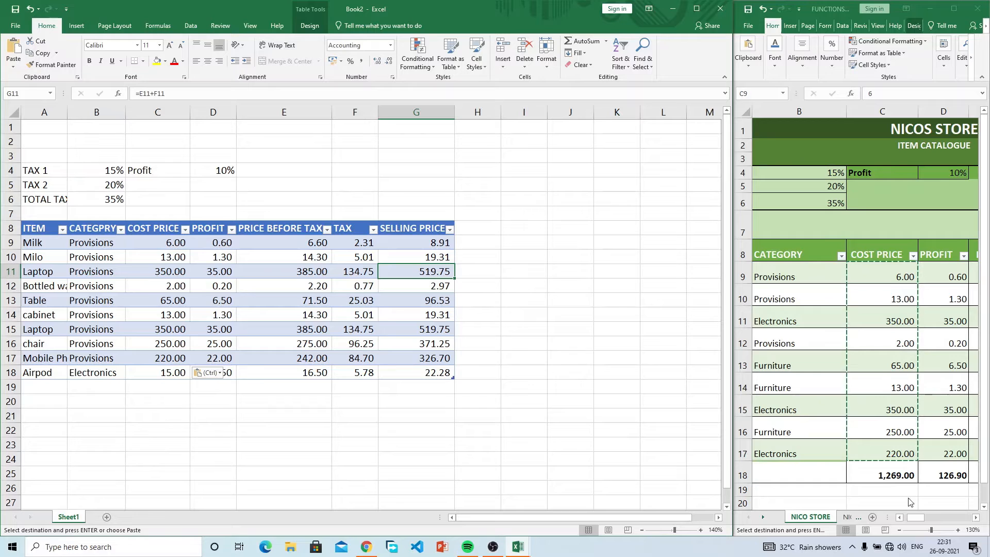
pyautogui.moveTo(917, 516)
pyautogui.mouseDown()
pyautogui.moveTo(936, 519)
pyautogui.moveTo(928, 517)
pyautogui.mouseUp()
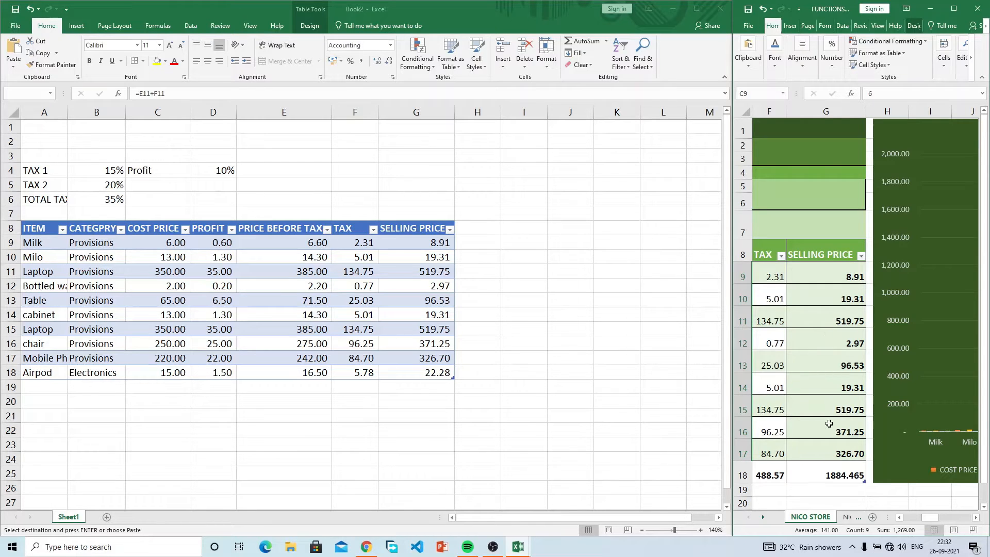
pyautogui.click(399, 386)
pyautogui.click(401, 386)
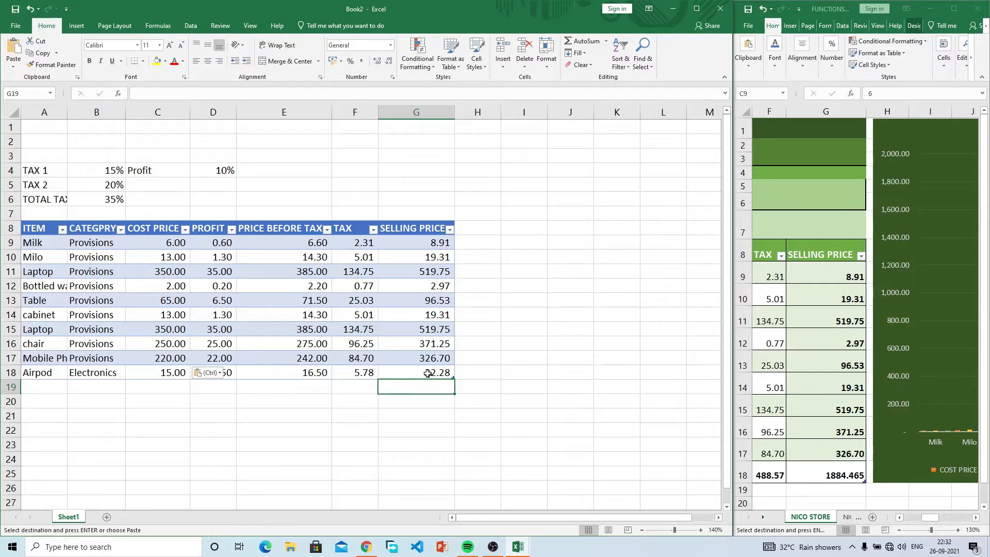
pyautogui.click(426, 373)
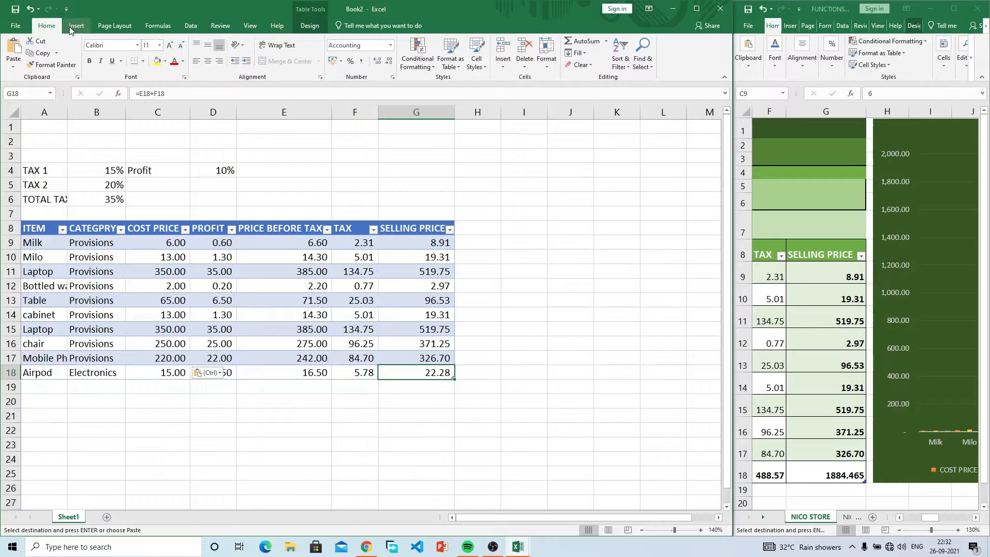
# Step: Add a SUBTOTAL sum below SELLING PRICE and keep it in the table's Total Row
pyautogui.click(158, 26)
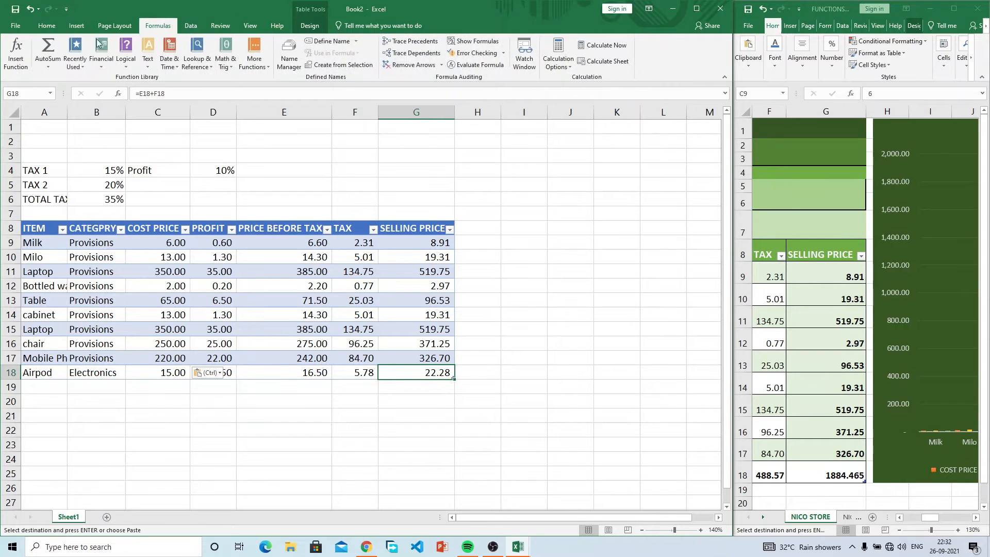
pyautogui.click(51, 63)
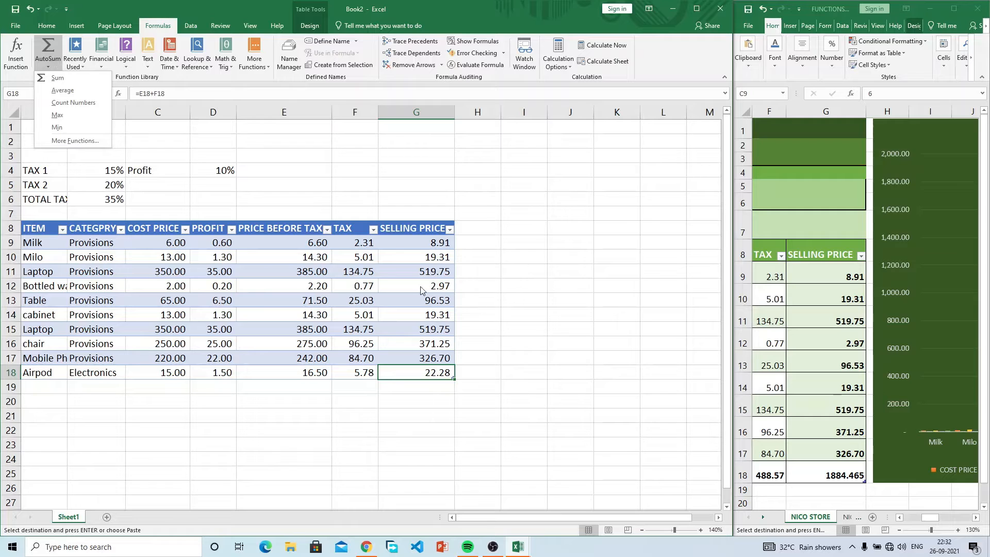
pyautogui.click(432, 386)
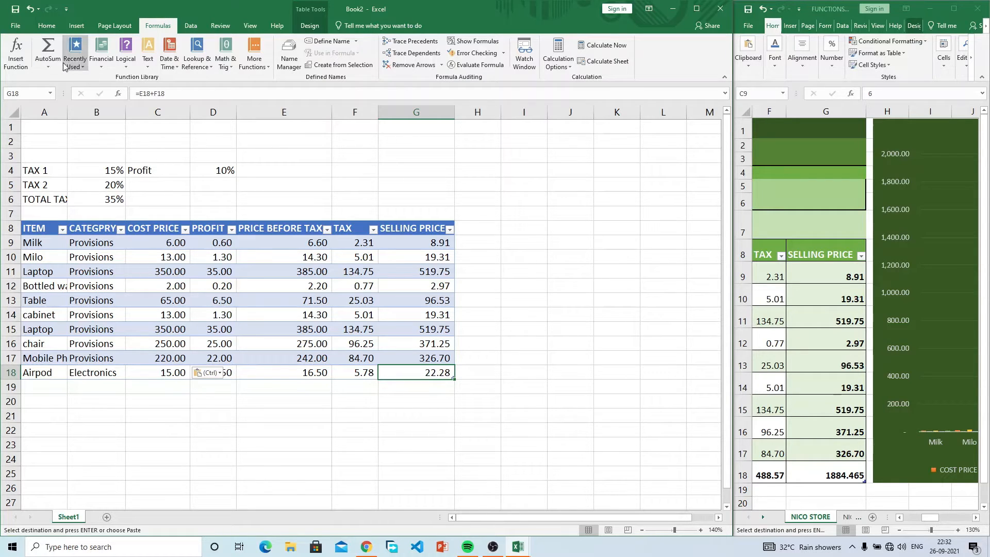
pyautogui.click(48, 48)
pyautogui.press('Return')
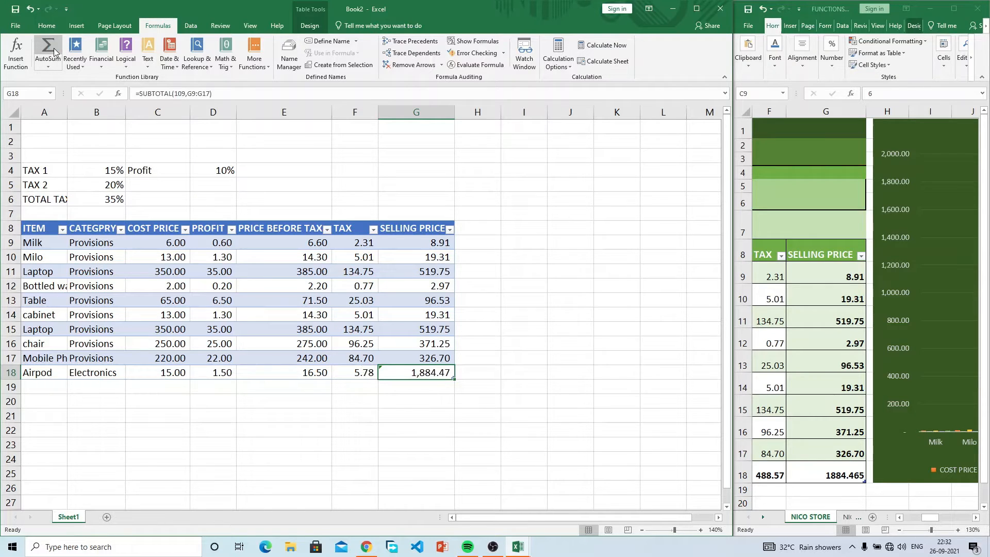
pyautogui.hotkey('ctrl', 'z')
pyautogui.click(413, 390)
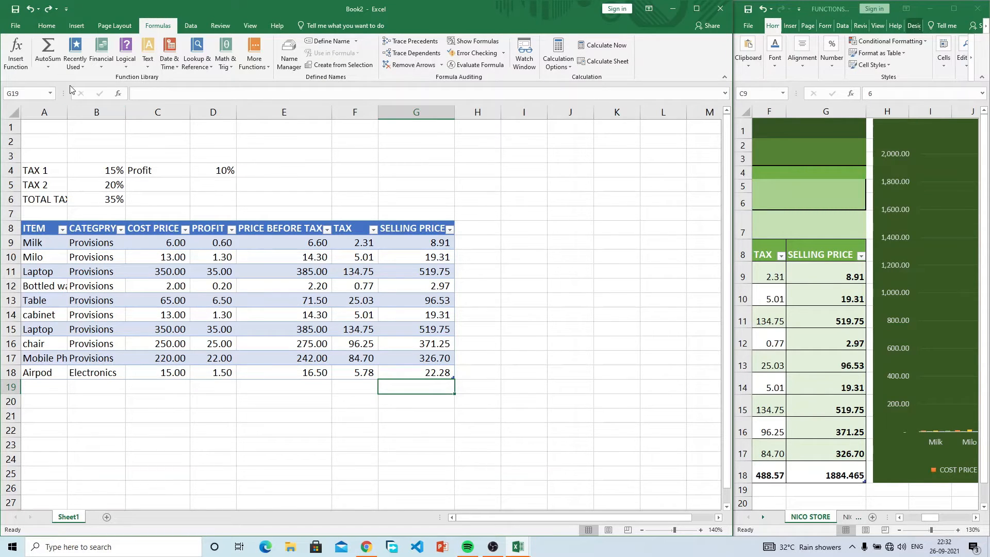
pyautogui.click(50, 46)
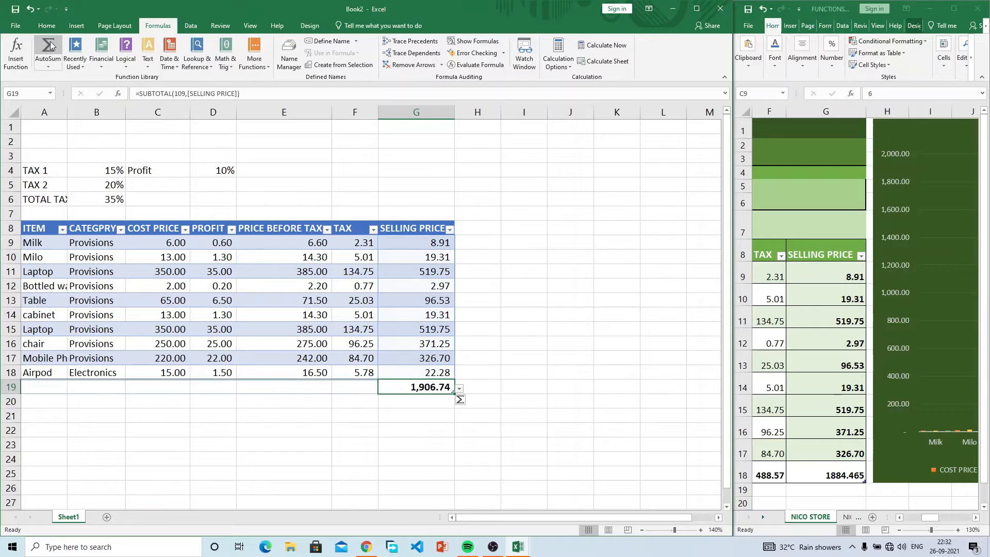
pyautogui.click(463, 402)
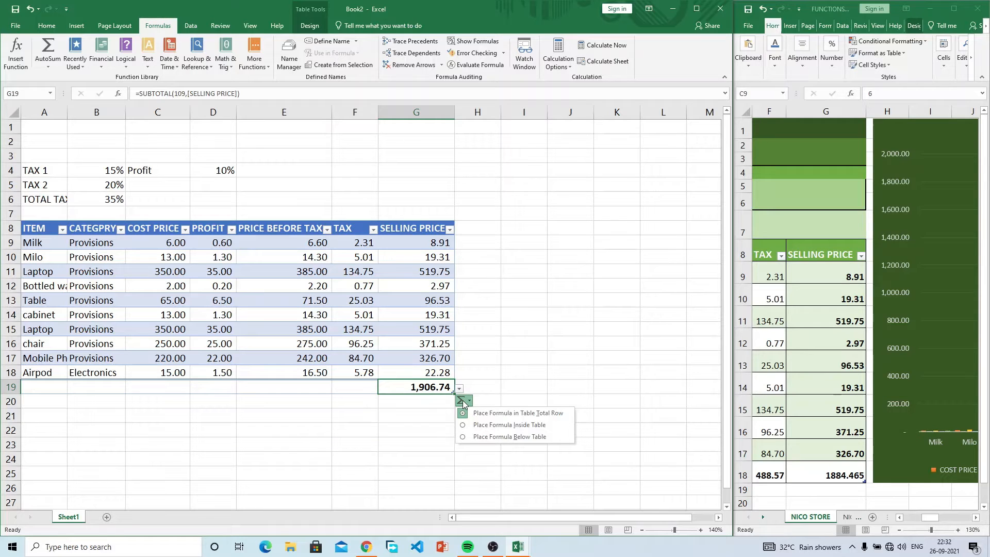
pyautogui.click(521, 413)
pyautogui.click(258, 411)
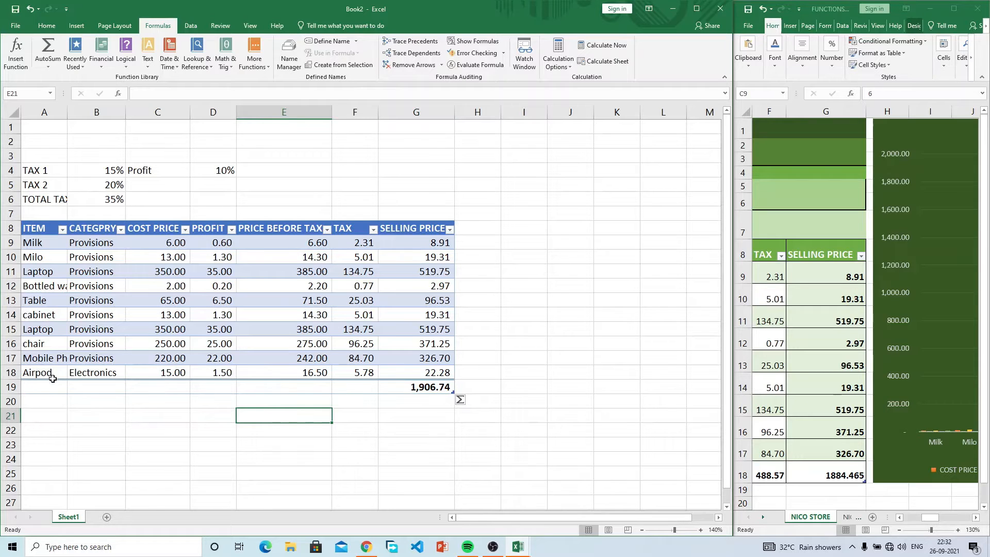
# Step: Delete the two empty table rows so the 1,906.74 total sits in row 19
pyautogui.click(401, 371)
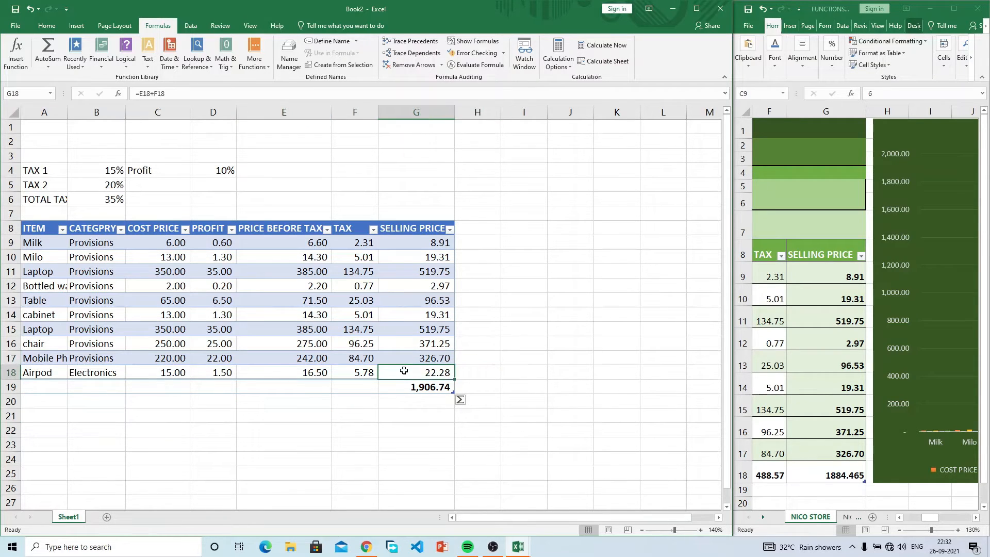
pyautogui.press('Tab')
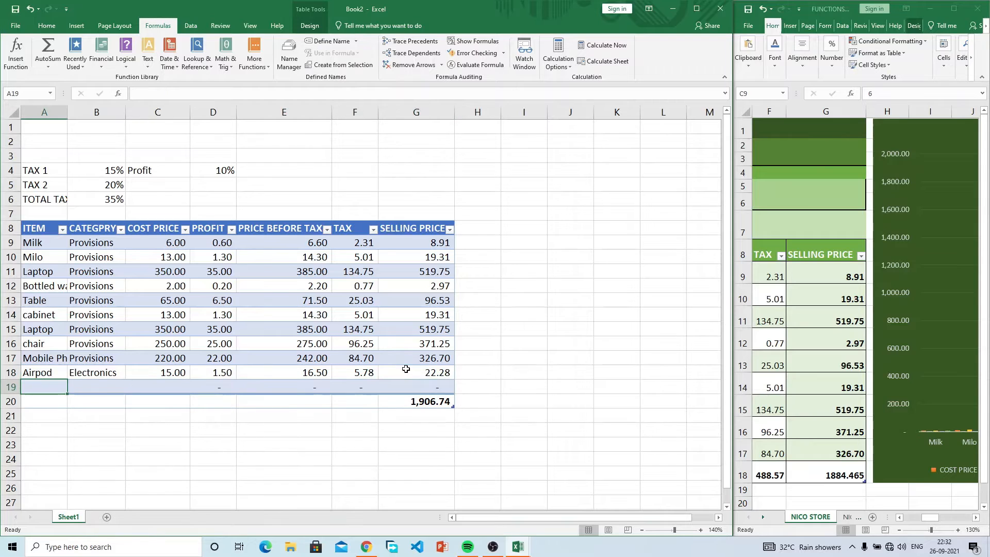
pyautogui.press('Tab')
pyautogui.press('Tab')
pyautogui.press('Tab')
pyautogui.press('Tab')
pyautogui.press('Tab')
pyautogui.press('Tab')
pyautogui.press('Tab')
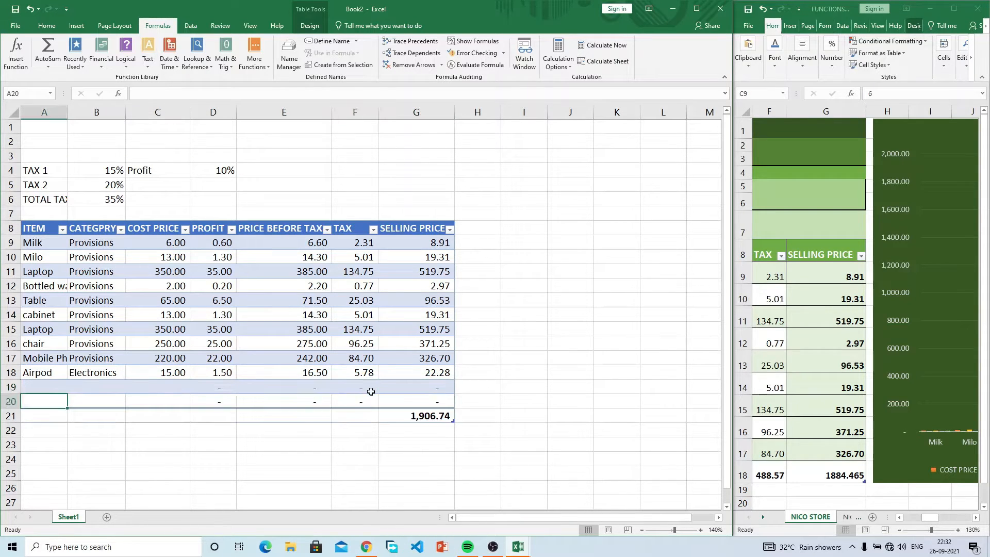
pyautogui.moveTo(11, 386); pyautogui.dragTo(14, 401)
pyautogui.rightClick(15, 392)
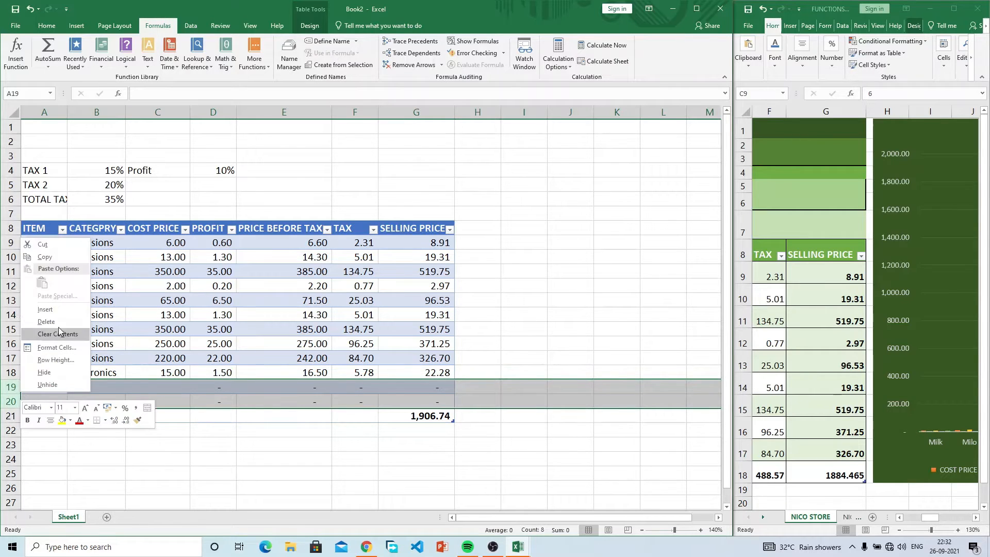
pyautogui.click(60, 323)
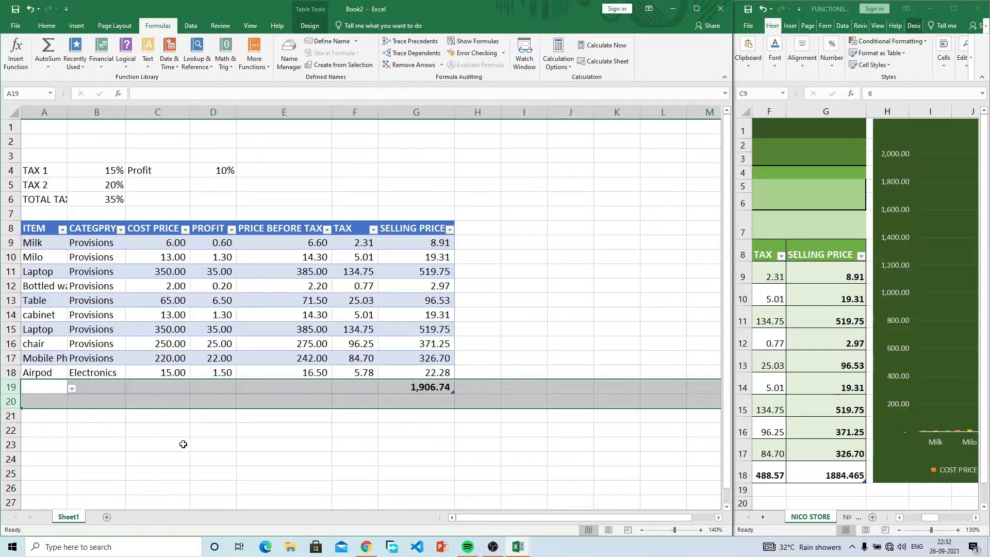
pyautogui.click(298, 459)
pyautogui.click(520, 340)
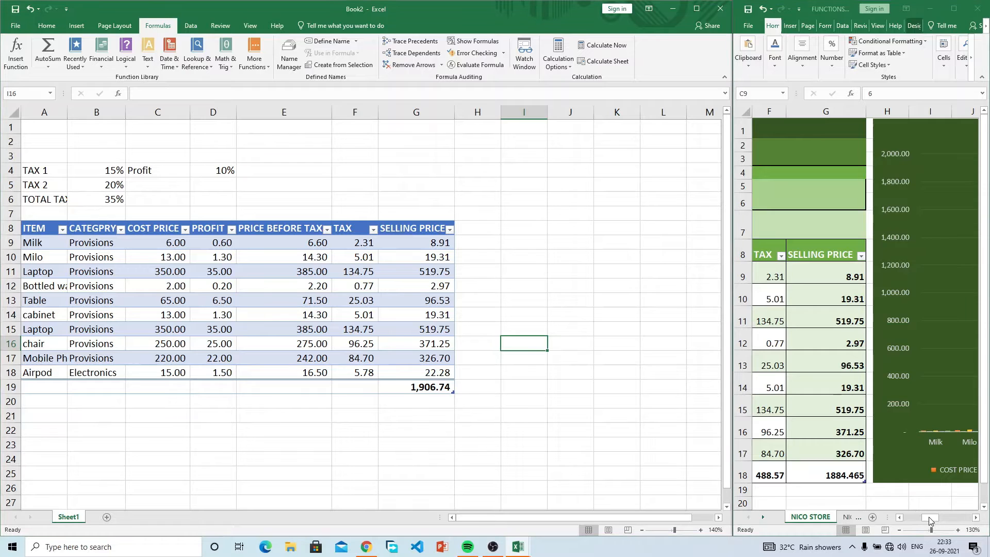
# Step: Merge and centre A1:G1 and enter the title NICOS STORE
pyautogui.moveTo(930, 518); pyautogui.dragTo(912, 521)
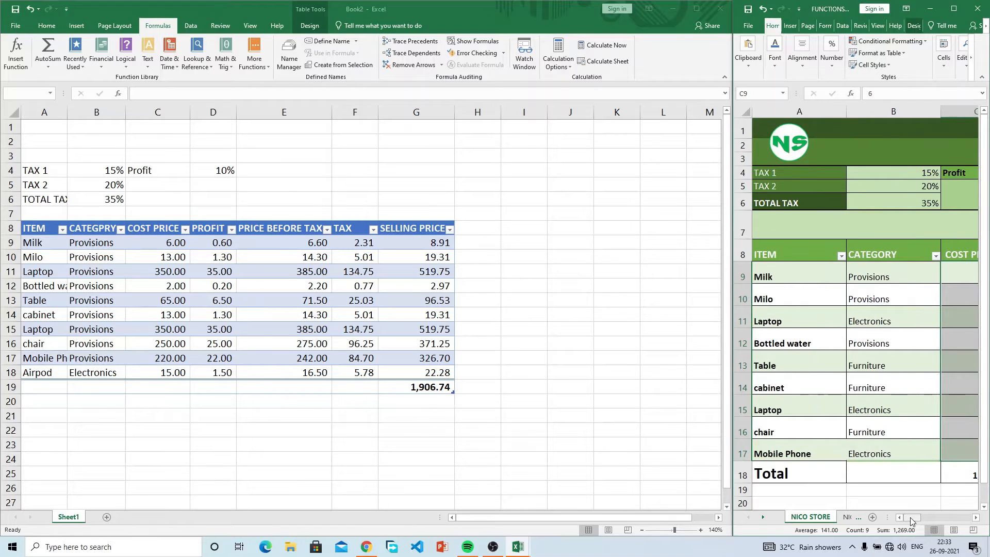
pyautogui.moveTo(406, 127); pyautogui.dragTo(44, 126)
pyautogui.click(47, 26)
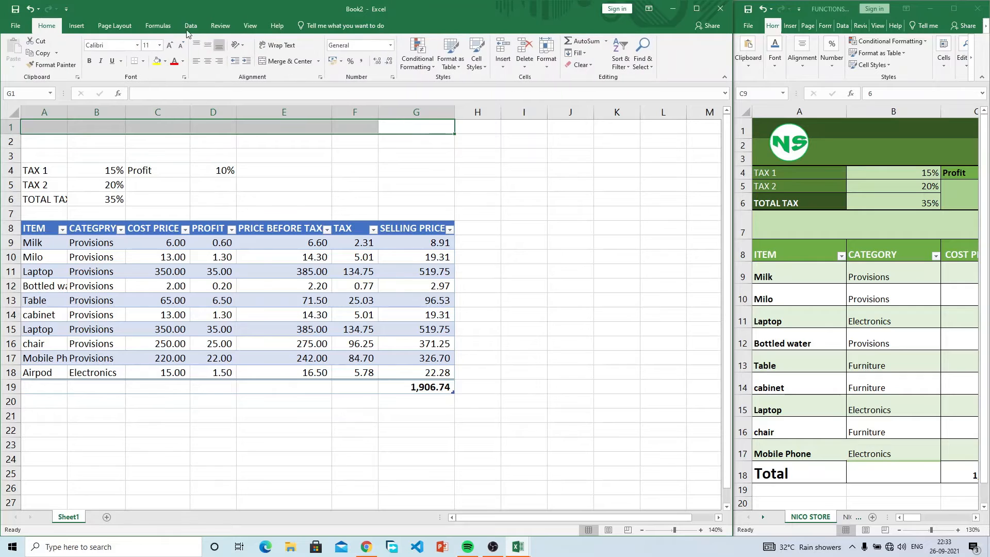
pyautogui.click(286, 61)
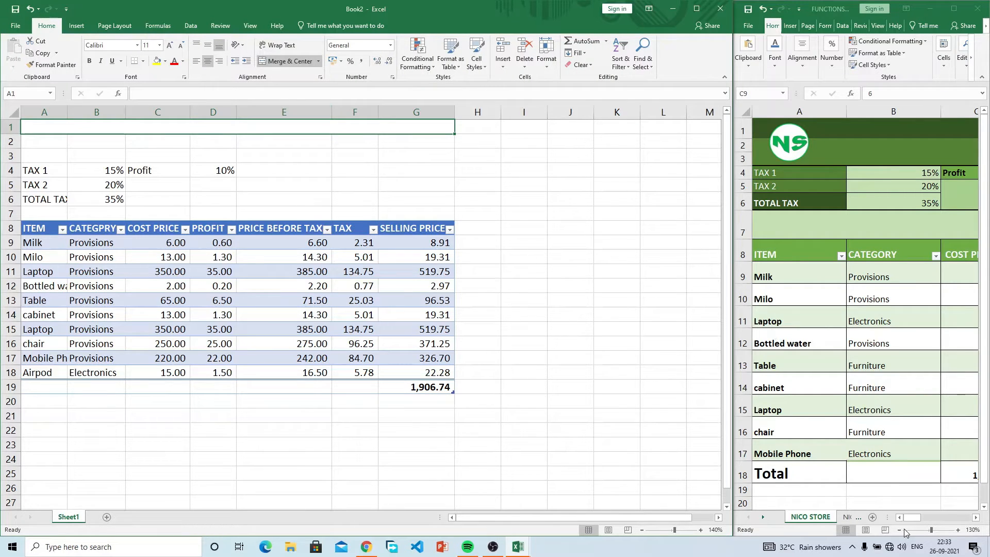
pyautogui.moveTo(910, 519); pyautogui.dragTo(921, 520)
pyautogui.click(267, 126)
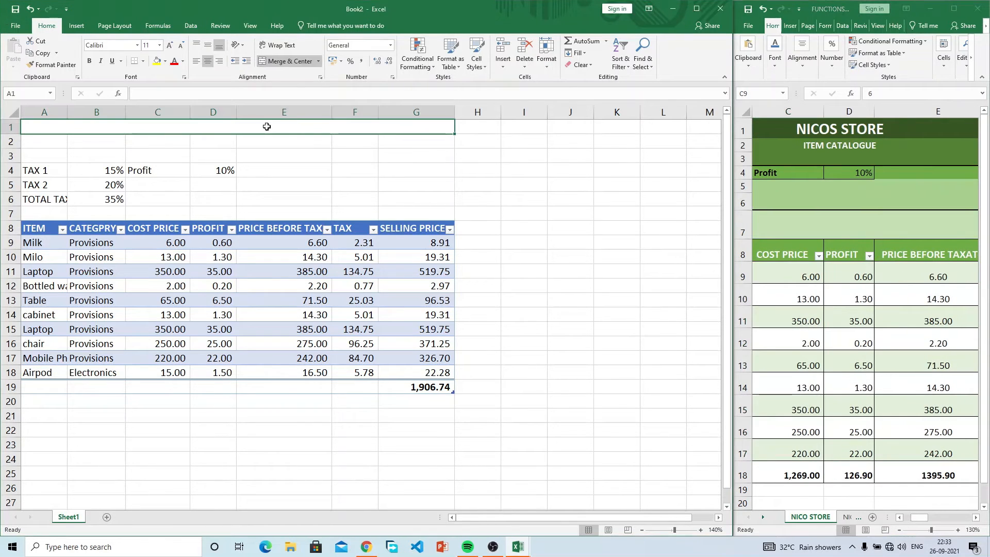
pyautogui.write('NICO')
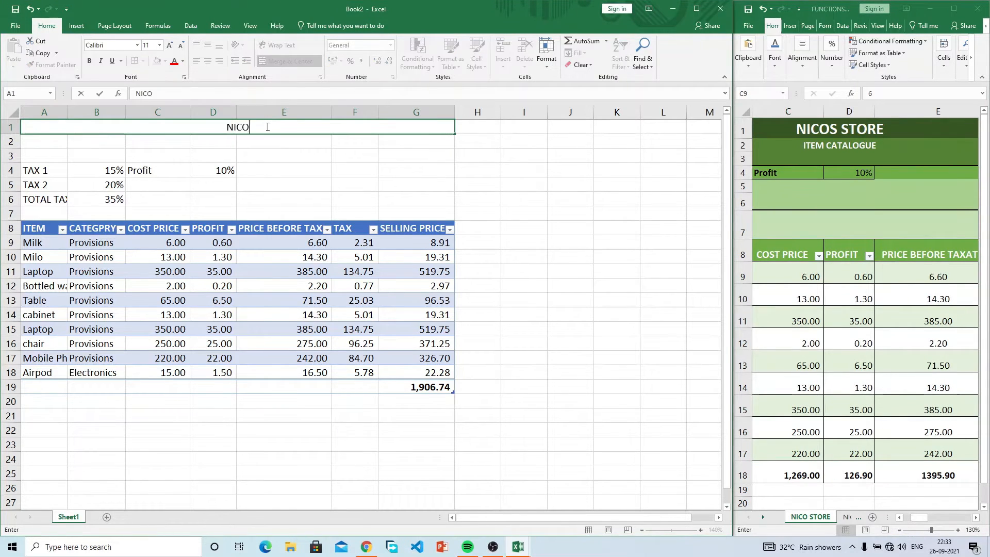
pyautogui.write('S STORE')
pyautogui.press('Return')
# Step: Merge and centre A2:G2 and enter the subtitle ITEM CATALOGUE
pyautogui.moveTo(400, 143); pyautogui.dragTo(42, 145)
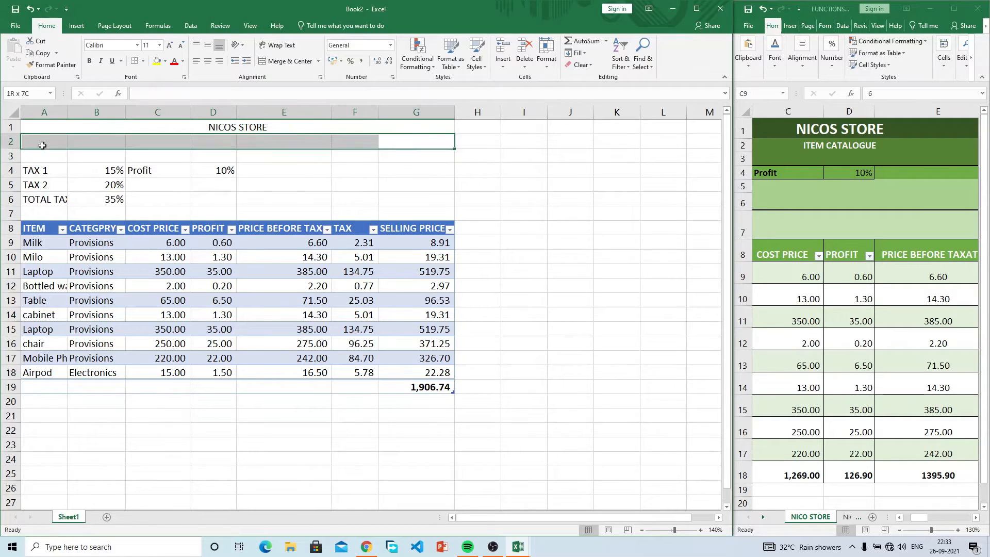
pyautogui.click(296, 63)
pyautogui.write('ITEM CATALOGU')
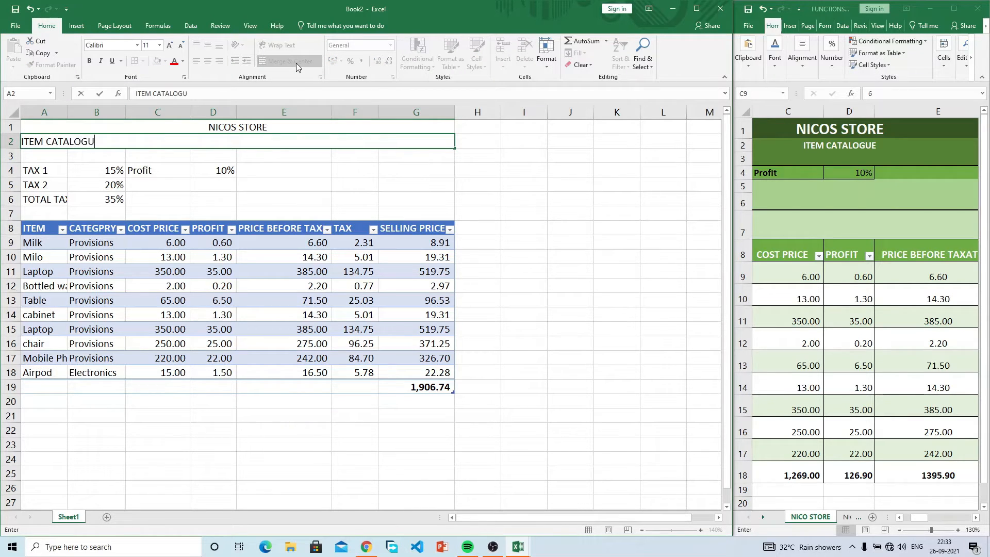
pyautogui.write('E')
pyautogui.press('Return')
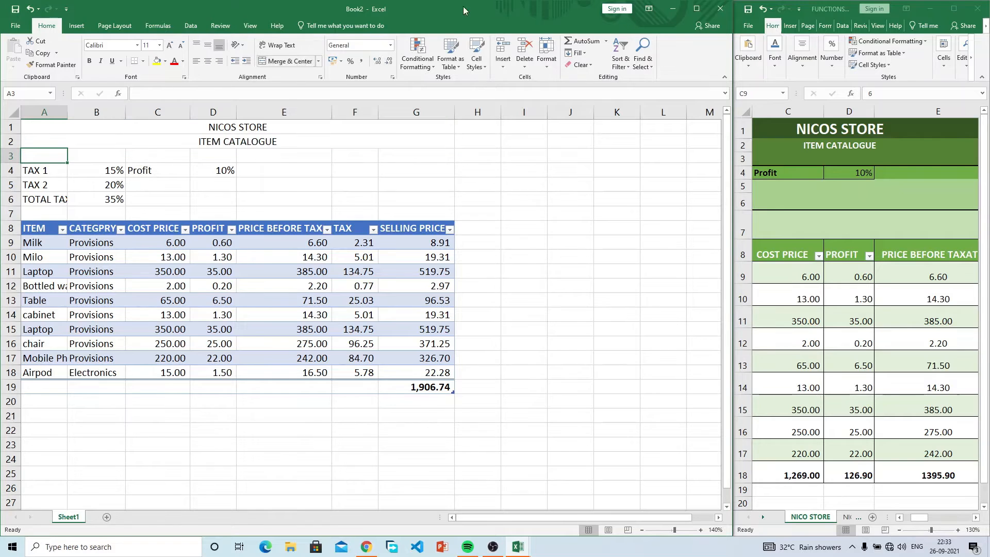
pyautogui.moveTo(921, 521); pyautogui.dragTo(912, 521)
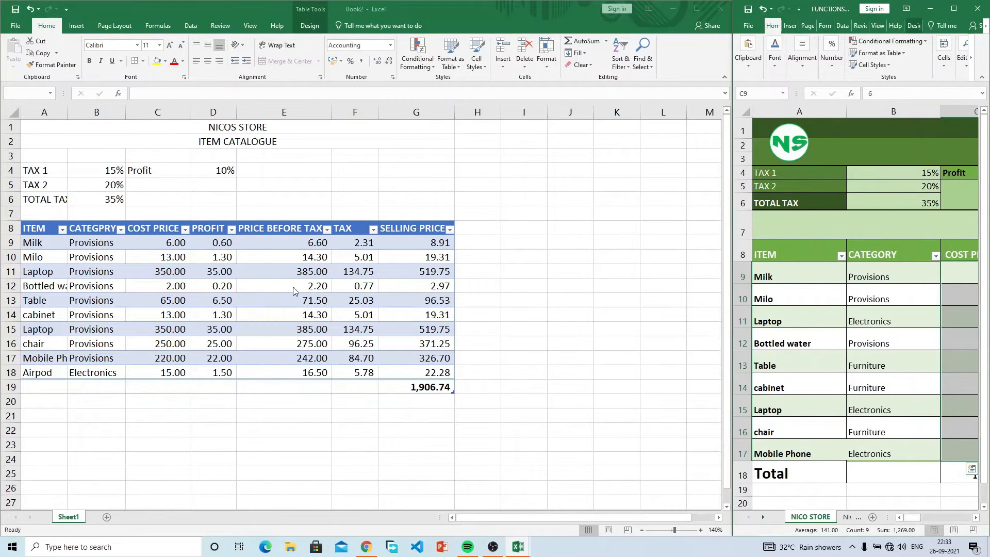
# Step: Style NICOS STORE with a dark green fill and bold white 22-point text
pyautogui.click(135, 128)
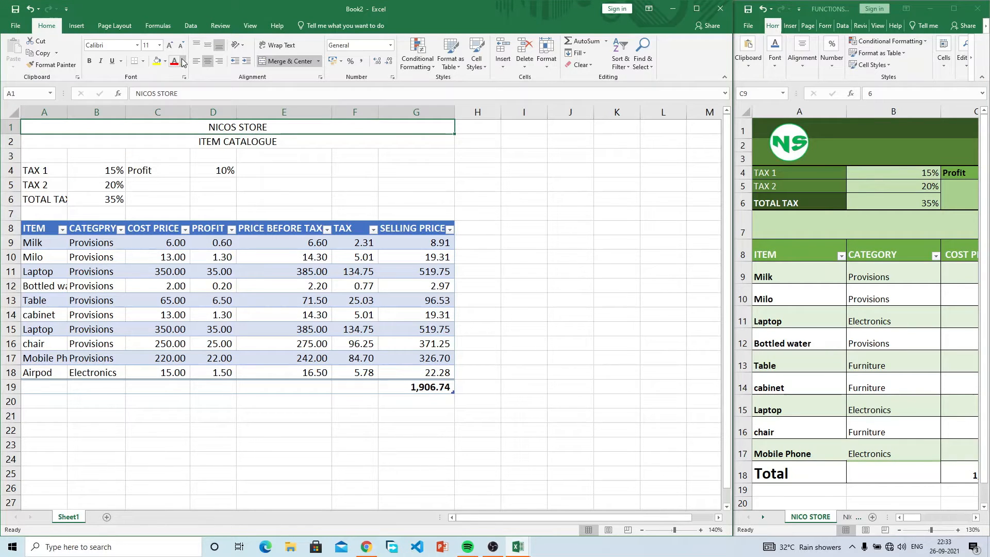
pyautogui.click(165, 61)
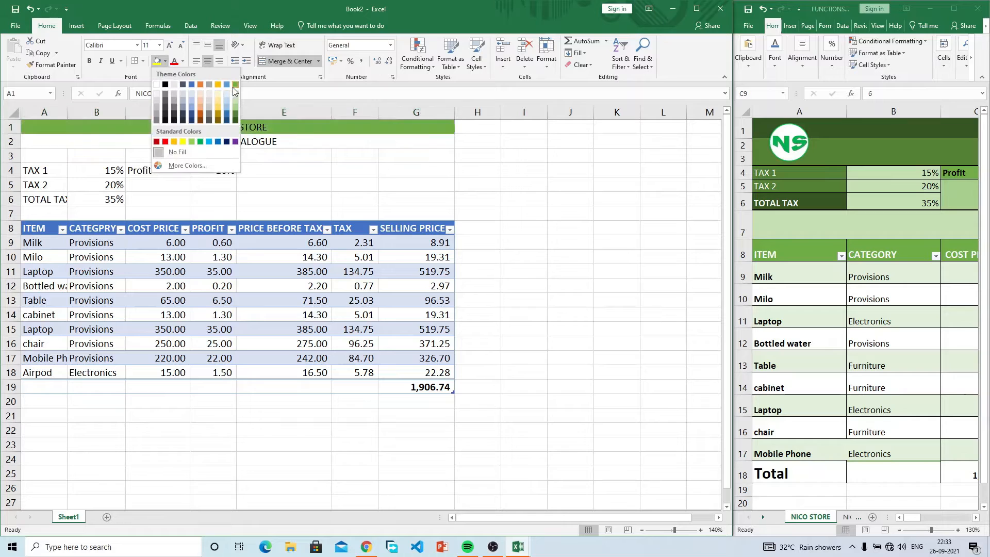
pyautogui.click(235, 118)
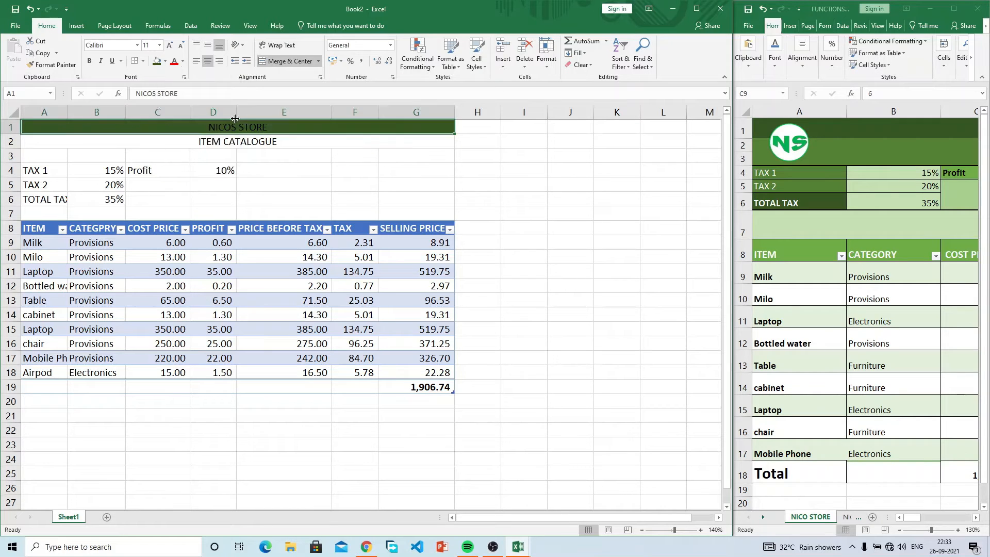
pyautogui.click(305, 143)
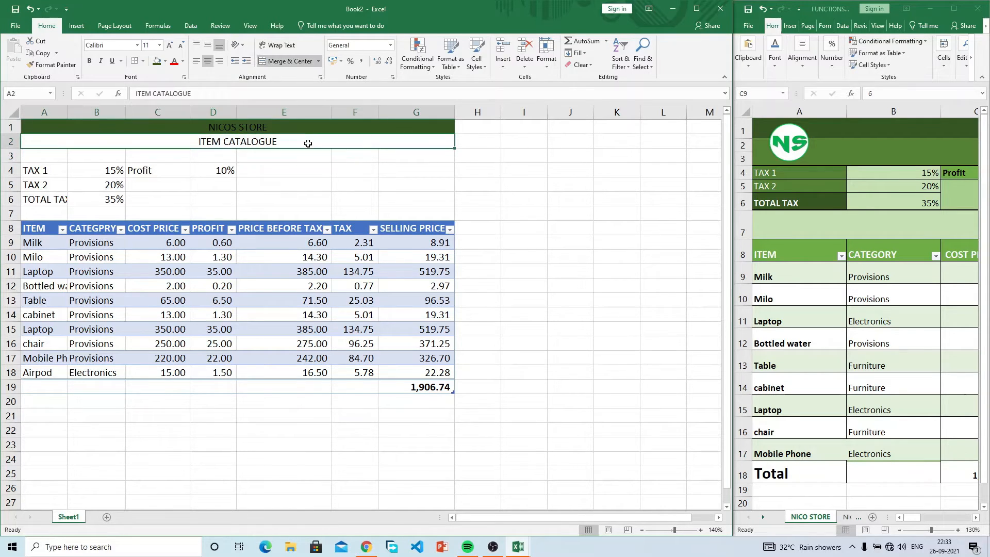
pyautogui.click(200, 125)
pyautogui.click(182, 61)
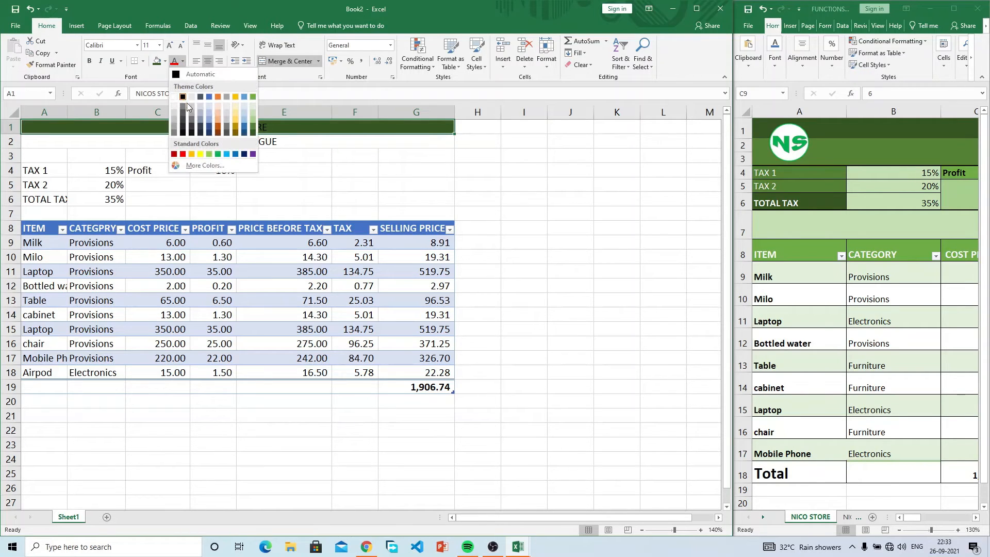
pyautogui.click(176, 97)
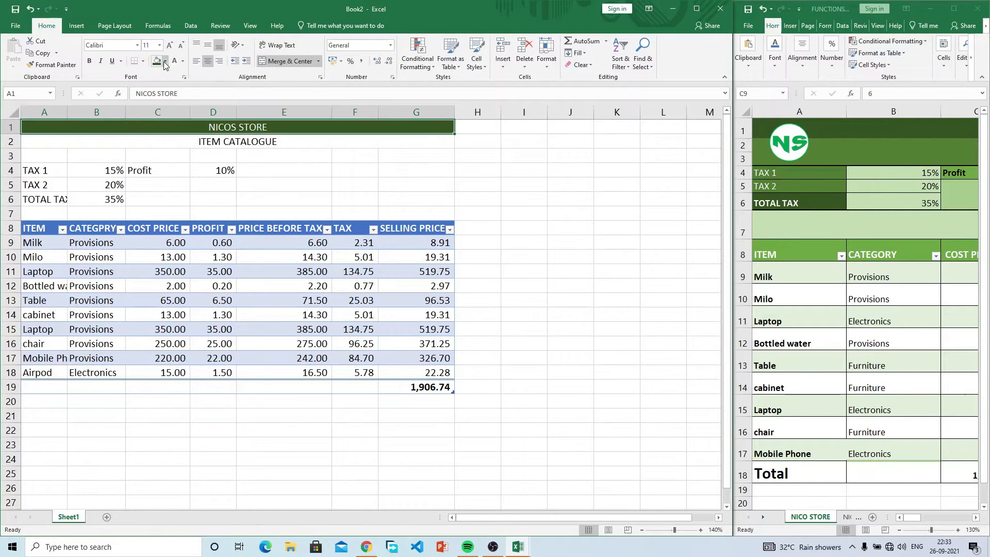
pyautogui.click(169, 46)
pyautogui.click(170, 46)
pyautogui.click(169, 46)
pyautogui.click(170, 45)
pyautogui.click(170, 45)
pyautogui.click(170, 45)
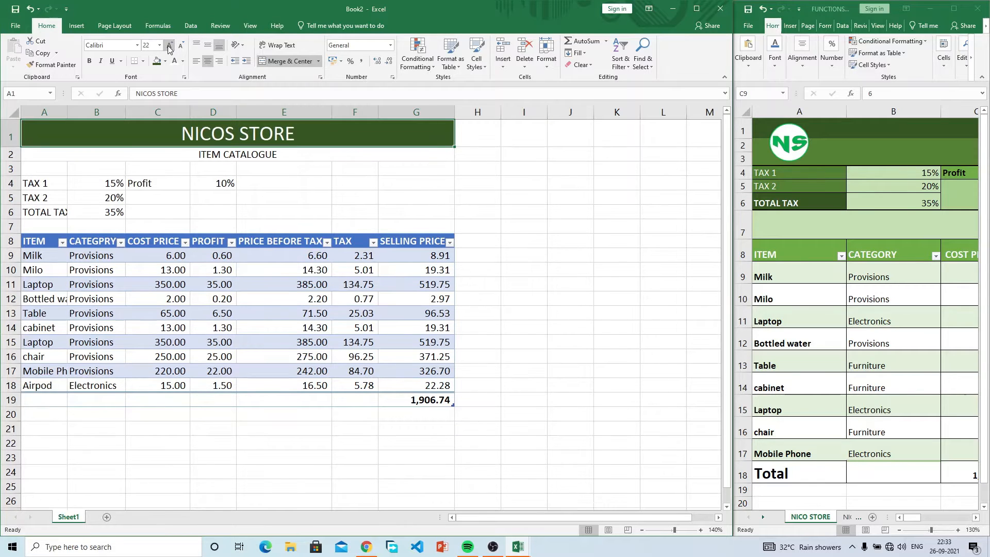
pyautogui.click(90, 62)
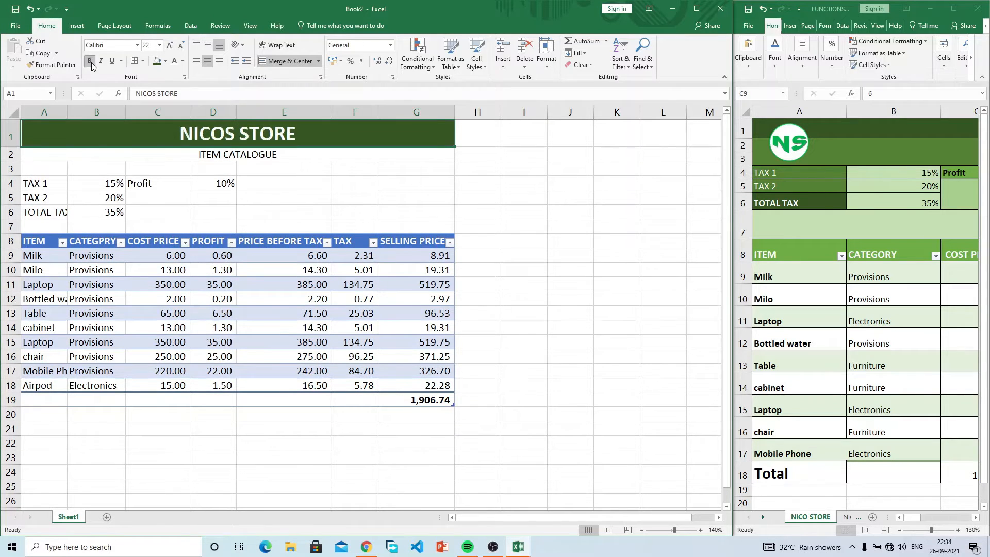
# Step: Fill ITEM CATALOGUE with Green Accent 6 Darker 25% and make row 2 taller
pyautogui.click(302, 156)
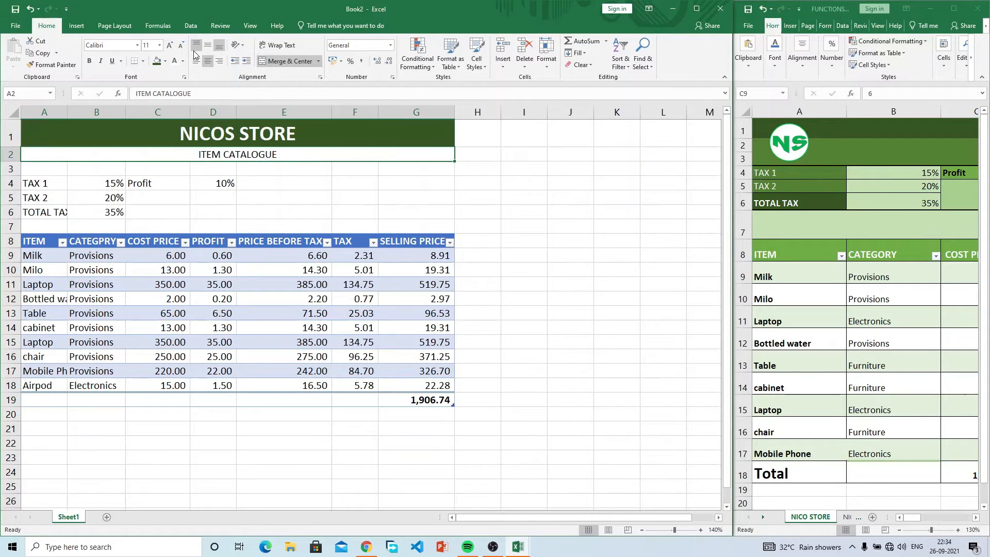
pyautogui.click(165, 61)
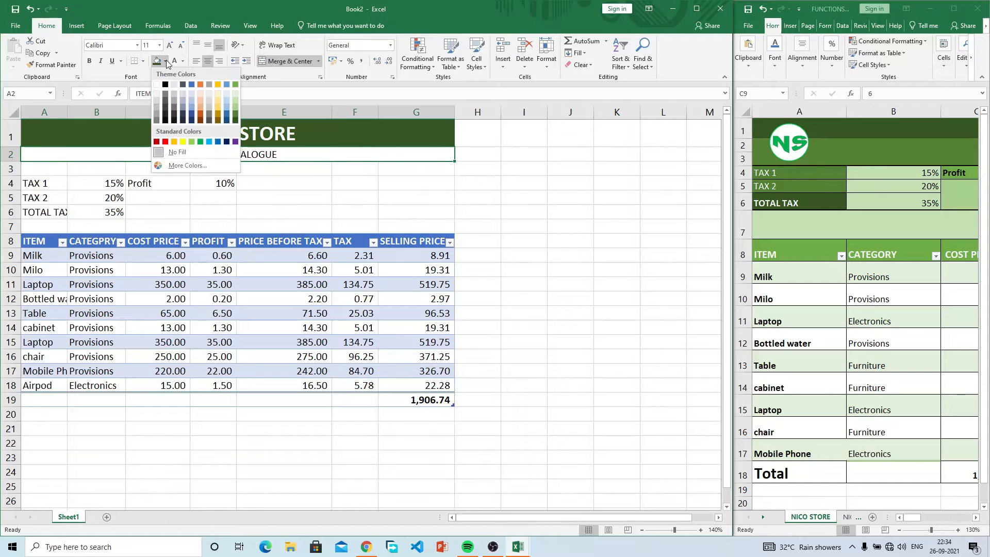
pyautogui.click(234, 110)
pyautogui.moveTo(19, 163); pyautogui.dragTo(20, 175)
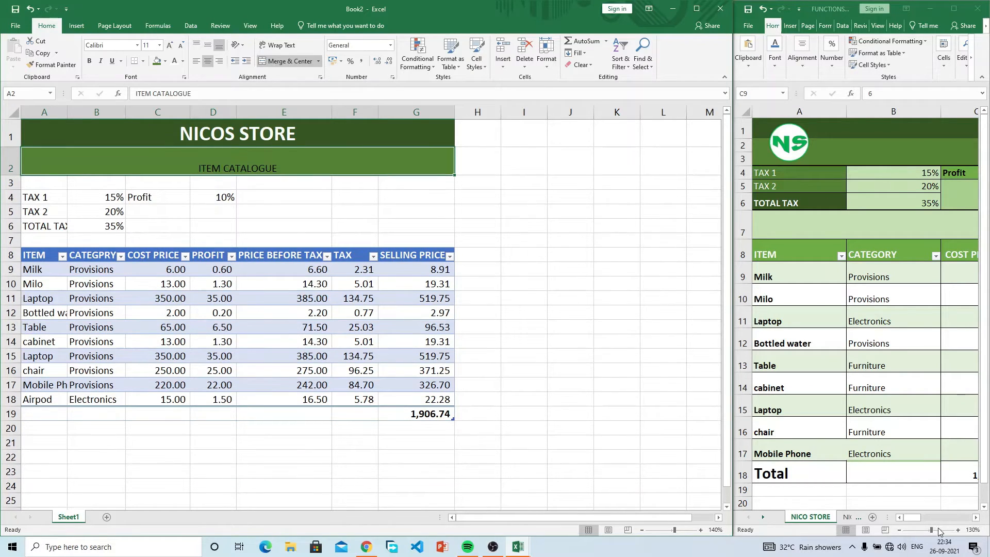
pyautogui.moveTo(915, 517); pyautogui.dragTo(873, 514)
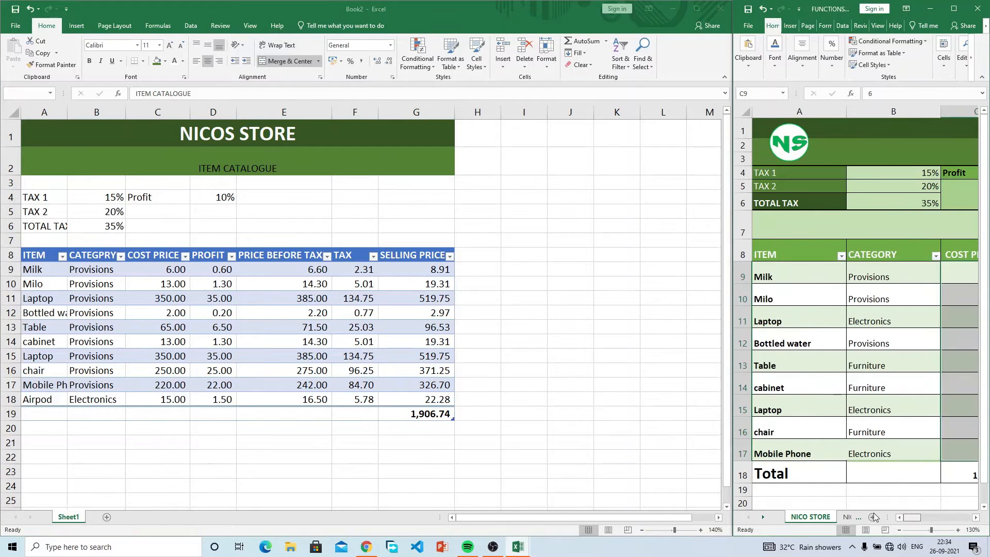
pyautogui.click(219, 166)
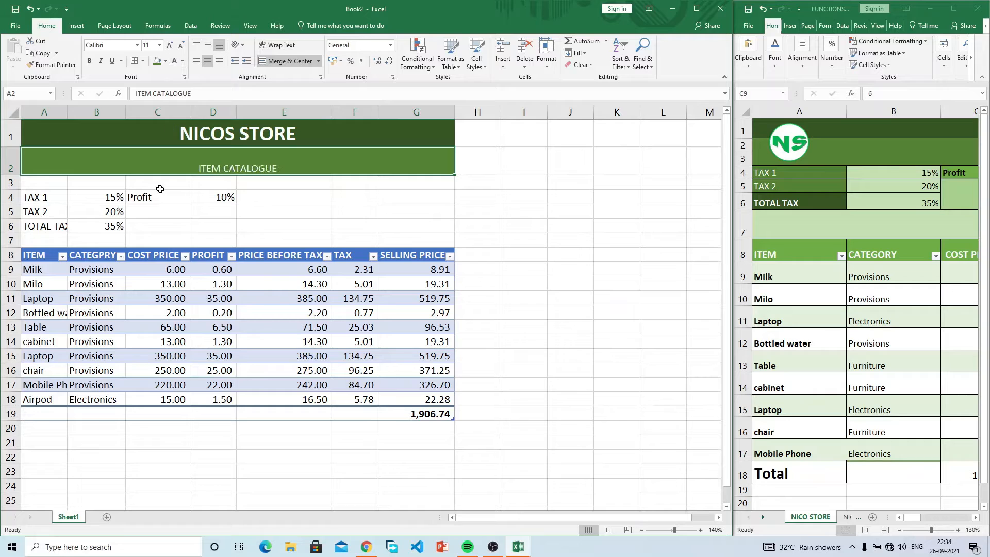
pyautogui.moveTo(47, 186); pyautogui.dragTo(25, 207)
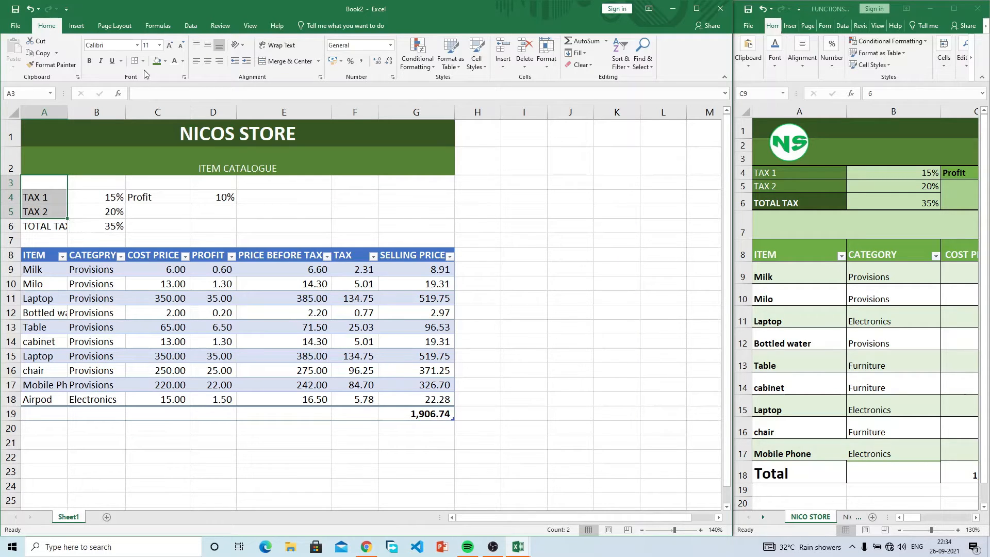
# Step: Fill the tax labels A3:A6 dark green and widen column A to fit item names
pyautogui.click(165, 61)
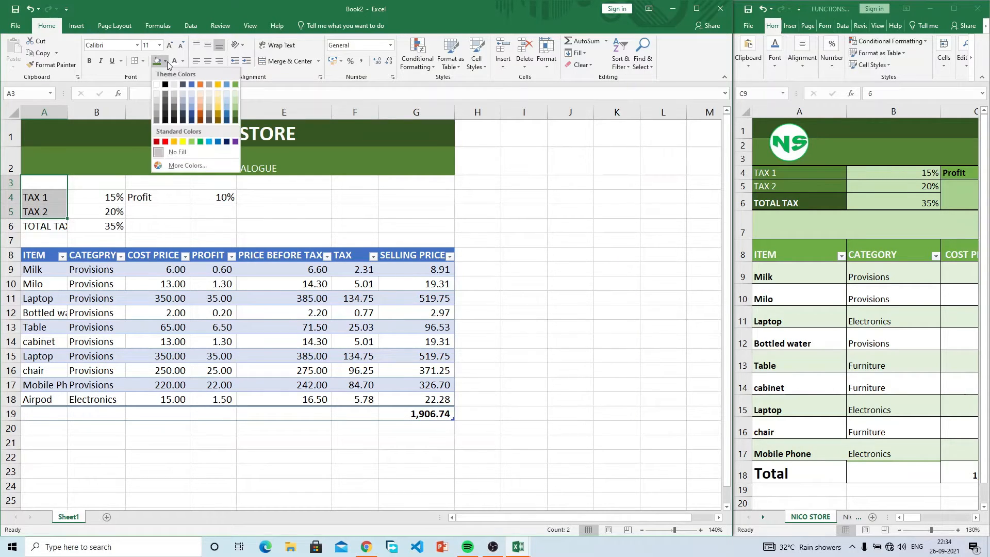
pyautogui.click(235, 114)
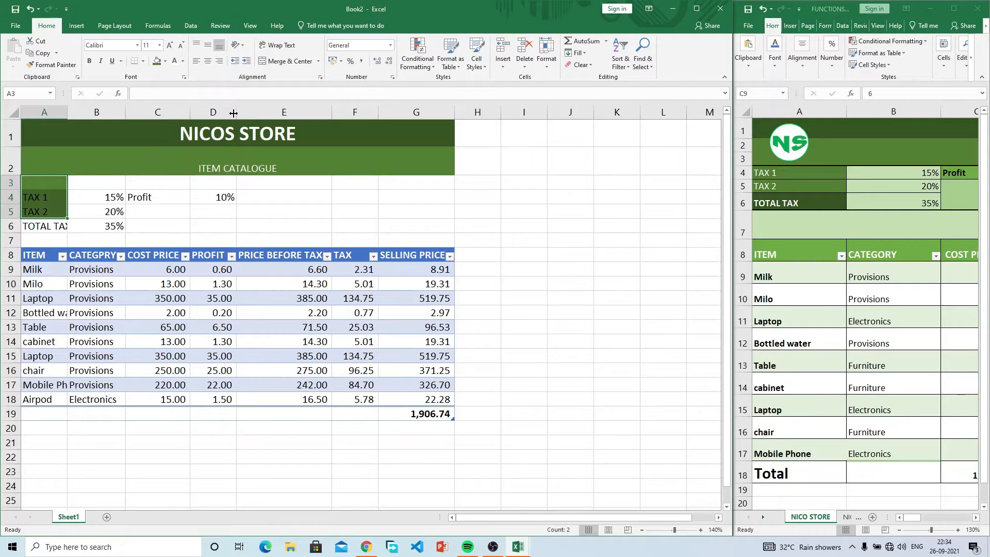
pyautogui.click(47, 229)
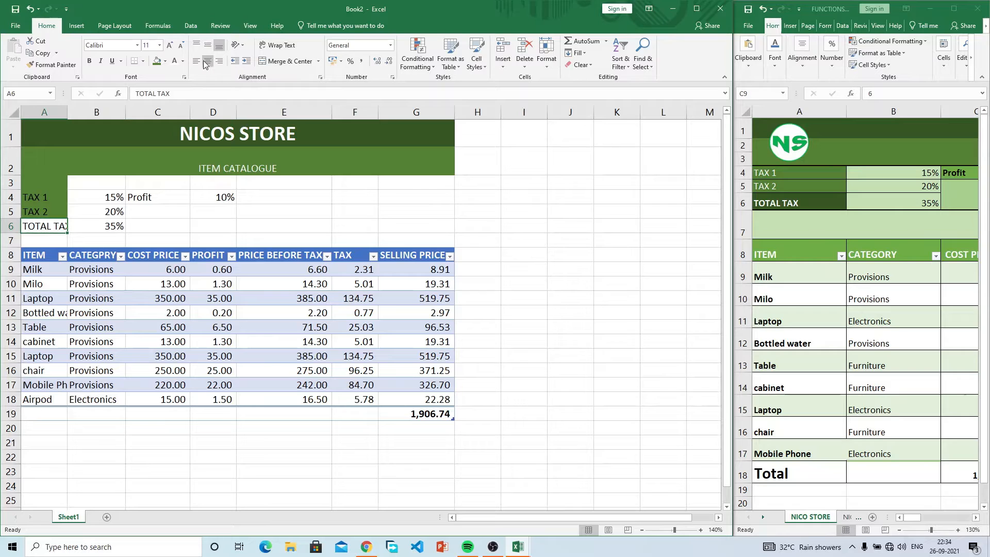
pyautogui.click(165, 60)
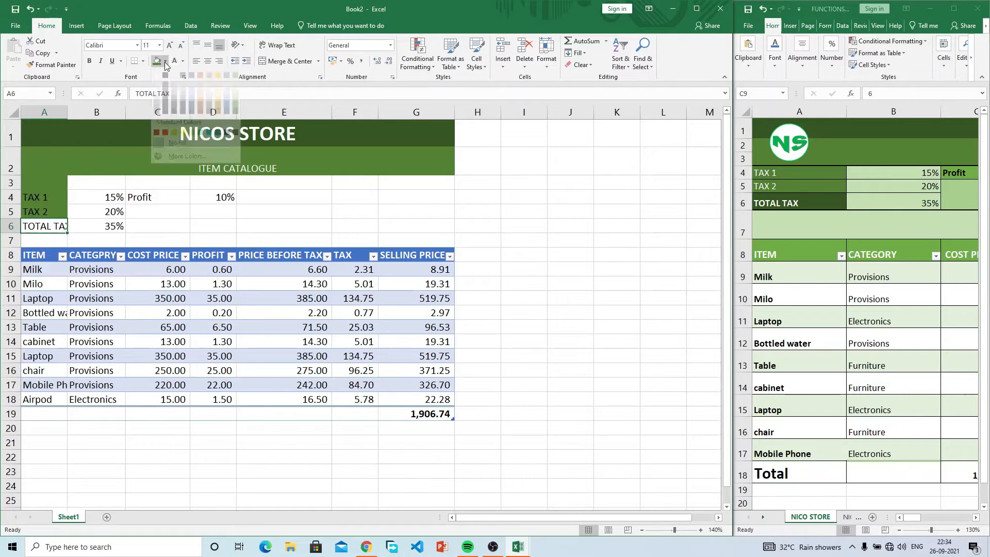
pyautogui.click(236, 120)
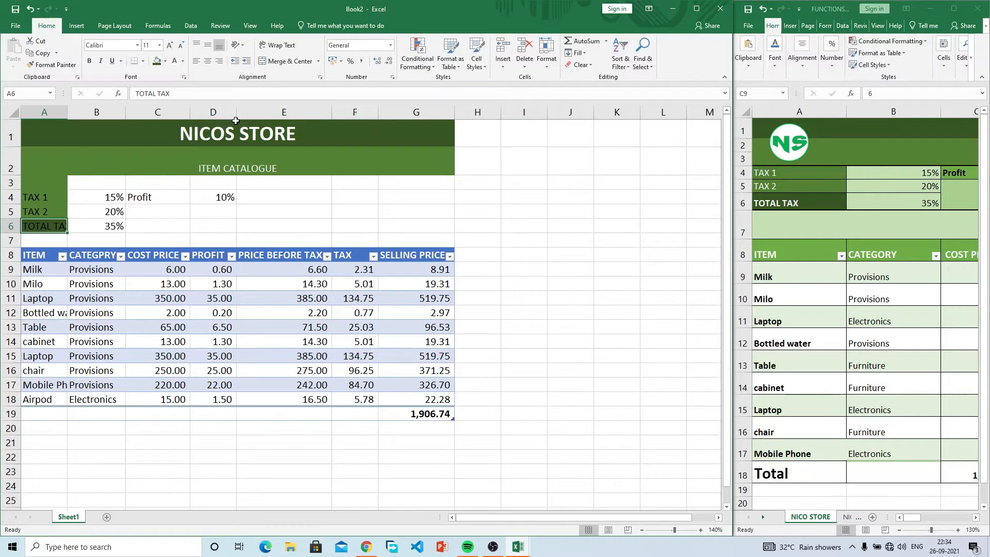
pyautogui.click(105, 225)
pyautogui.doubleClick(67, 112)
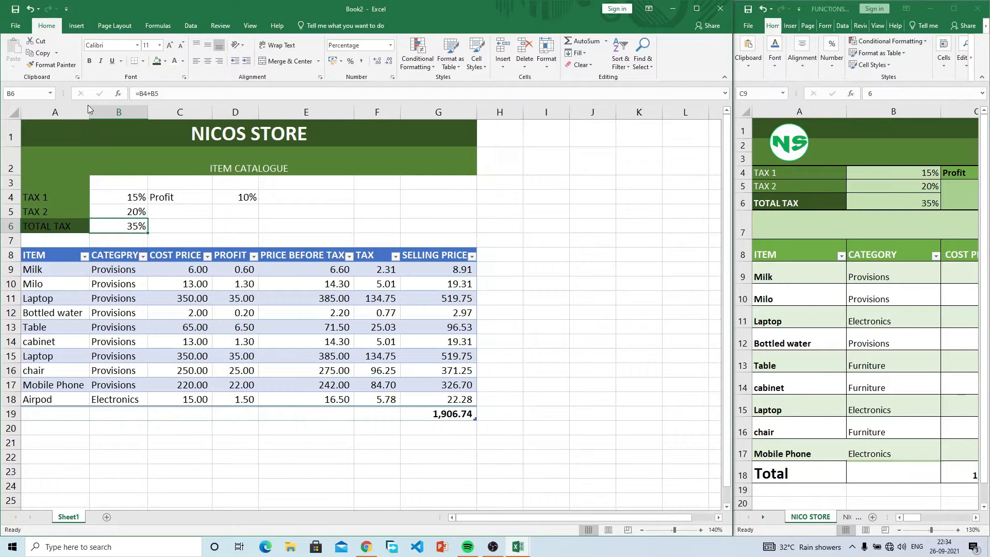
pyautogui.moveTo(87, 105); pyautogui.dragTo(107, 108)
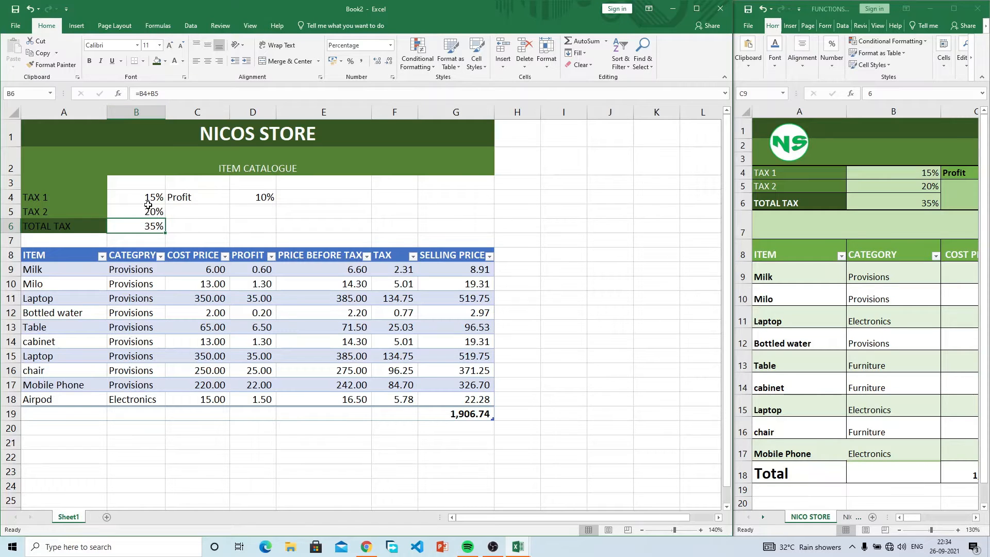
# Step: Fill the tax percentages B3:B6 with Green Lighter 40%
pyautogui.moveTo(154, 183); pyautogui.dragTo(154, 227)
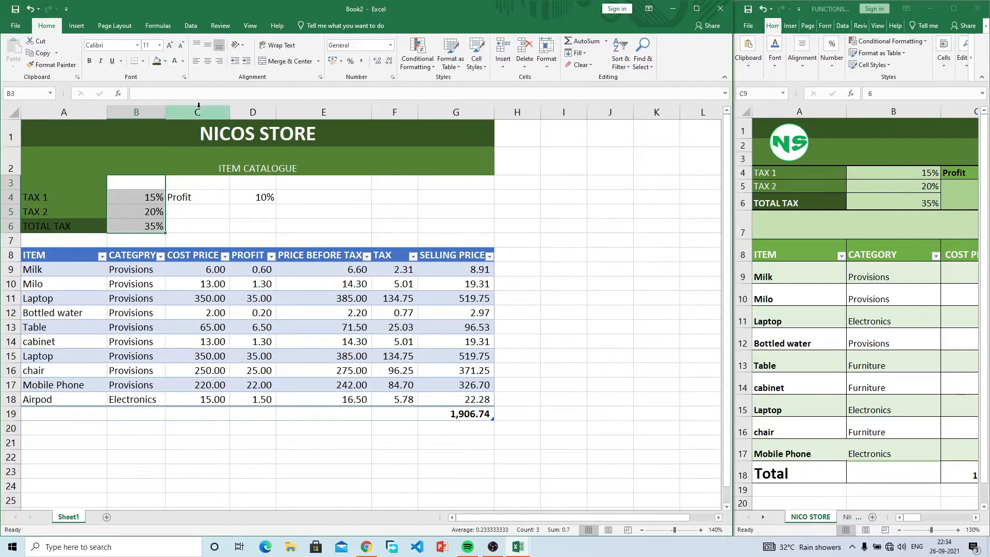
pyautogui.click(165, 61)
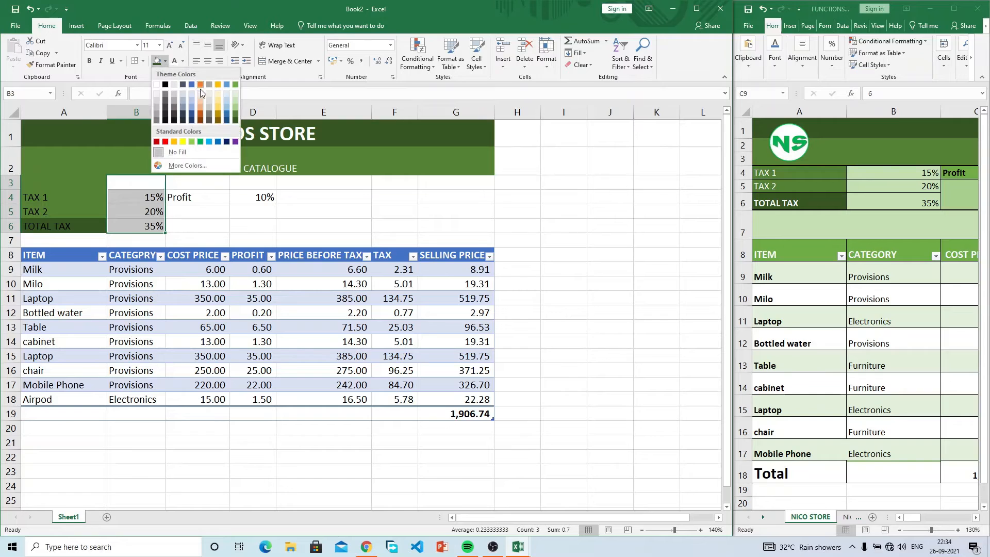
pyautogui.click(236, 110)
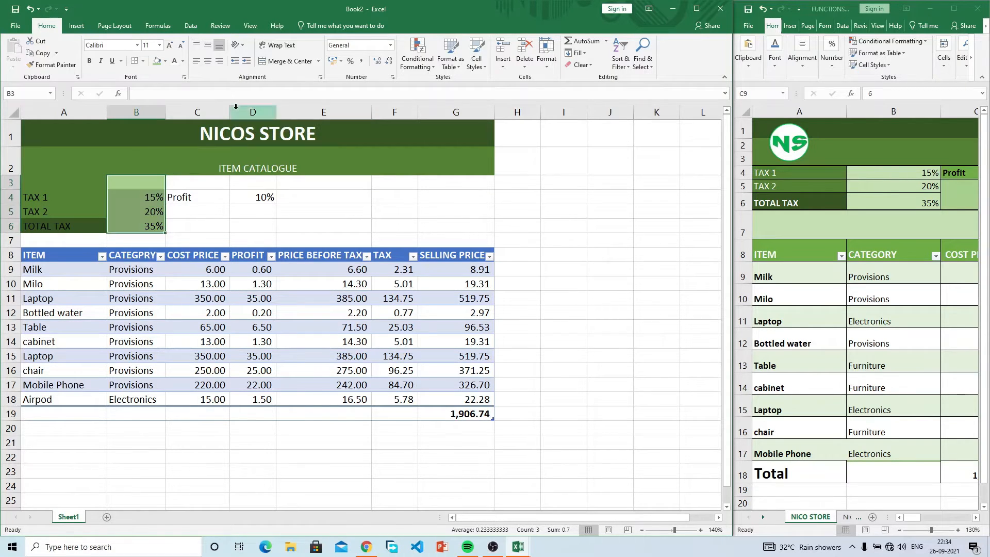
pyautogui.click(200, 182)
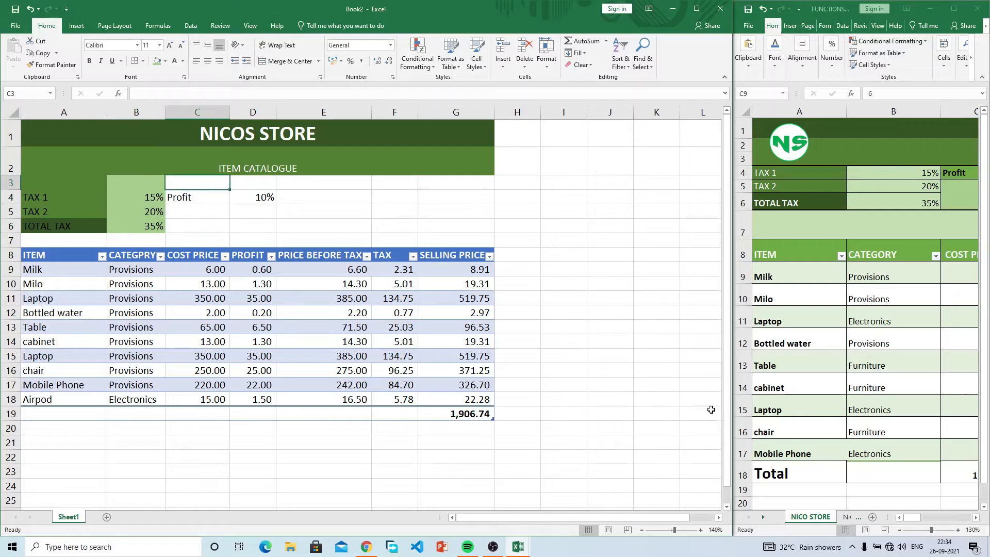
pyautogui.click(916, 516)
# Step: Delete the empty row 3 above the tax rows
pyautogui.moveTo(918, 523); pyautogui.dragTo(918, 521)
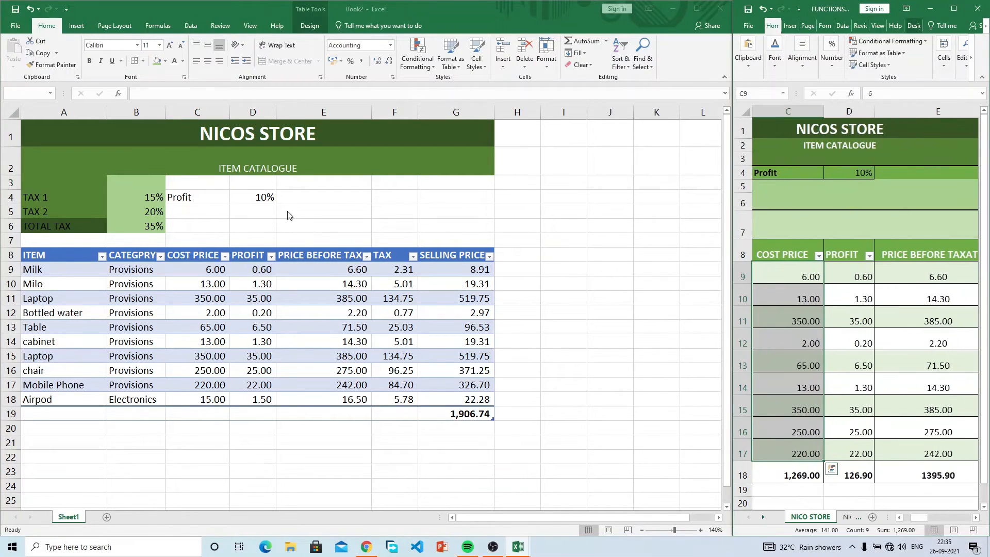
pyautogui.click(189, 184)
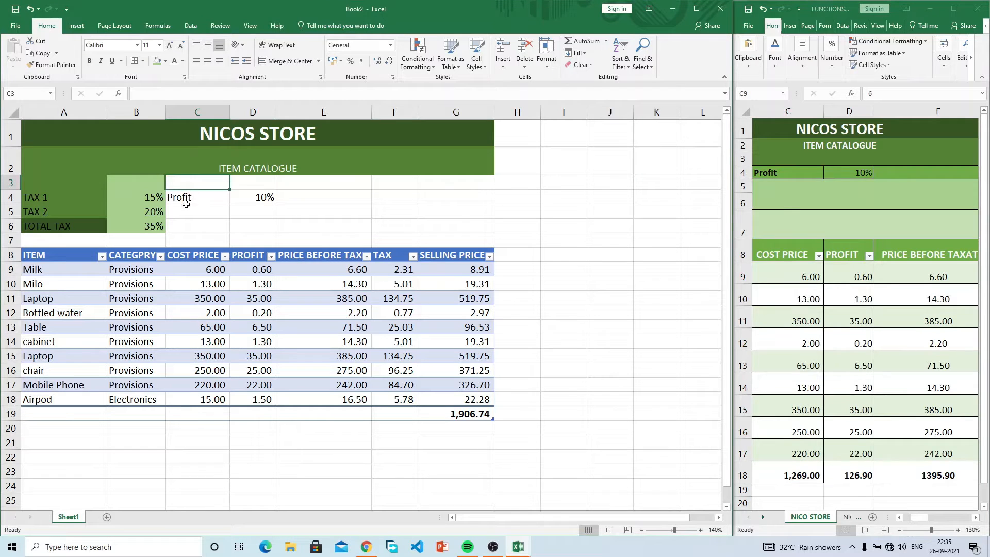
pyautogui.click(187, 197)
pyautogui.moveTo(191, 186); pyautogui.dragTo(403, 182)
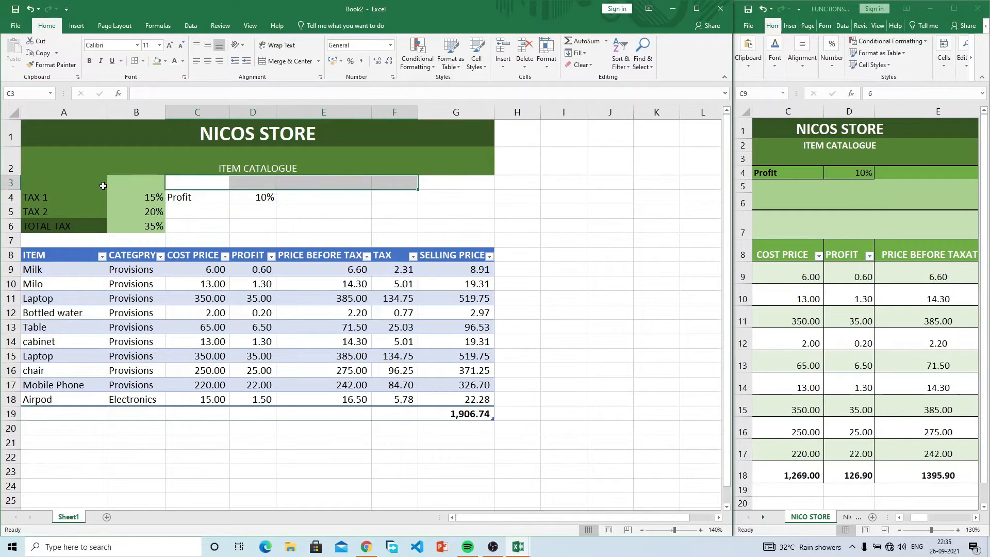
pyautogui.click(11, 183)
pyautogui.rightClick(11, 183)
pyautogui.click(44, 267)
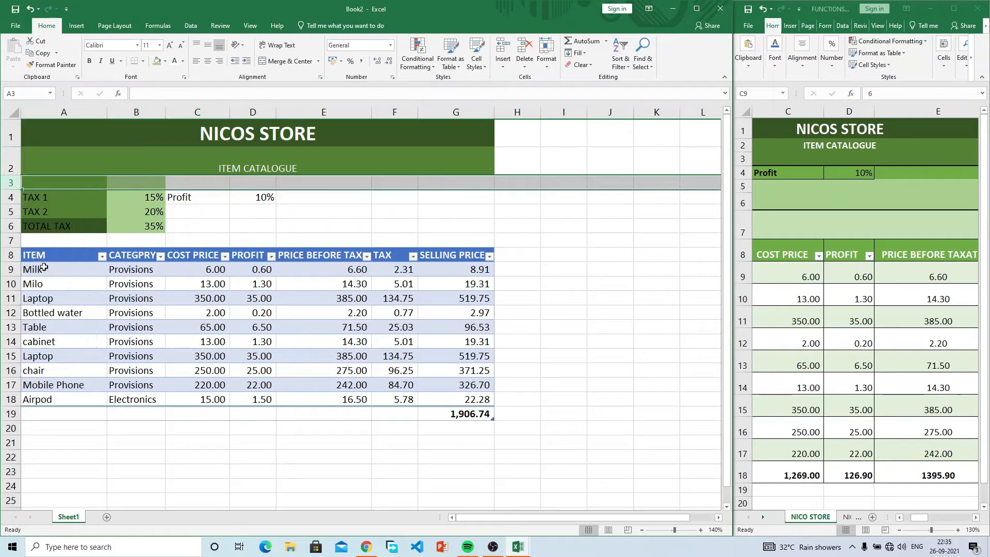
# Step: Fill the Profit area C3:G5 light green
pyautogui.moveTo(196, 183); pyautogui.dragTo(438, 183)
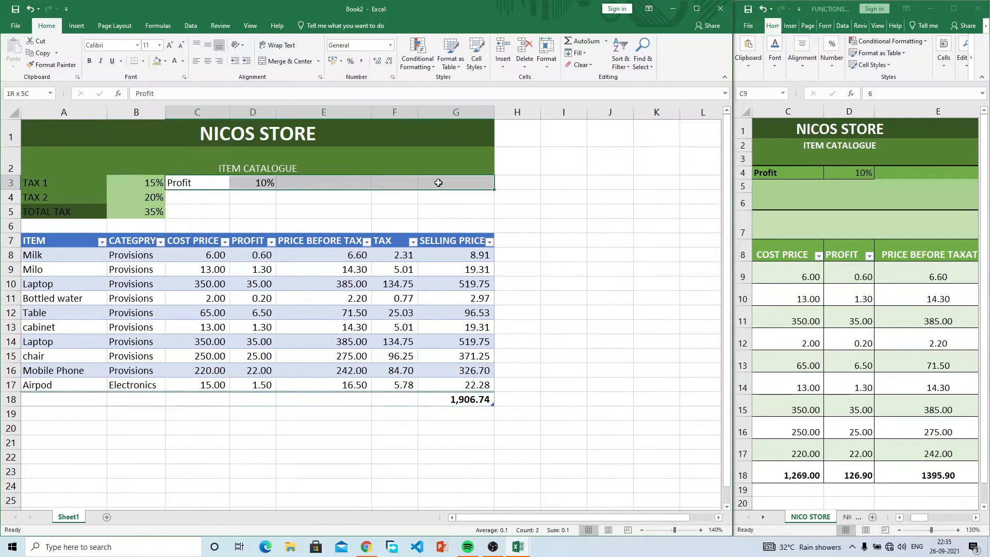
pyautogui.click(166, 61)
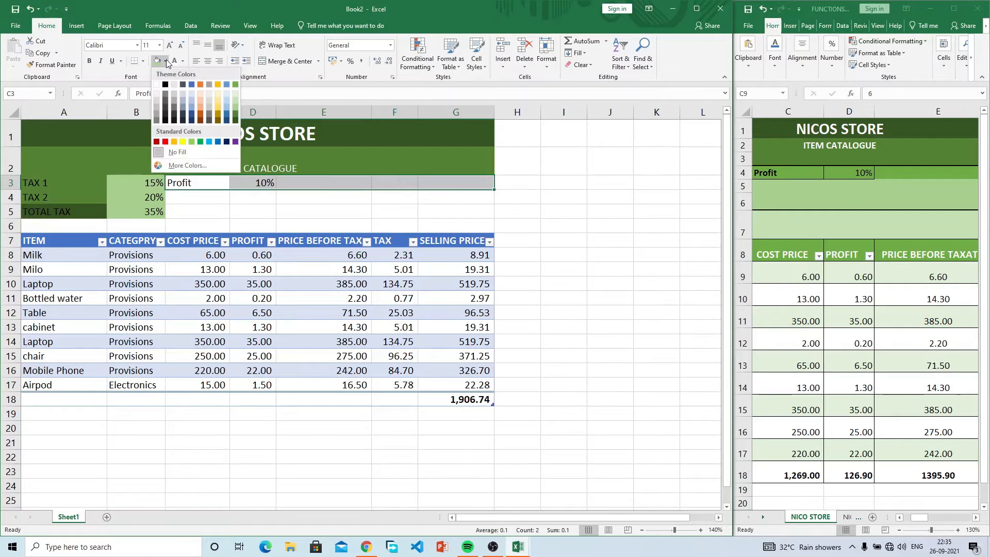
pyautogui.click(236, 106)
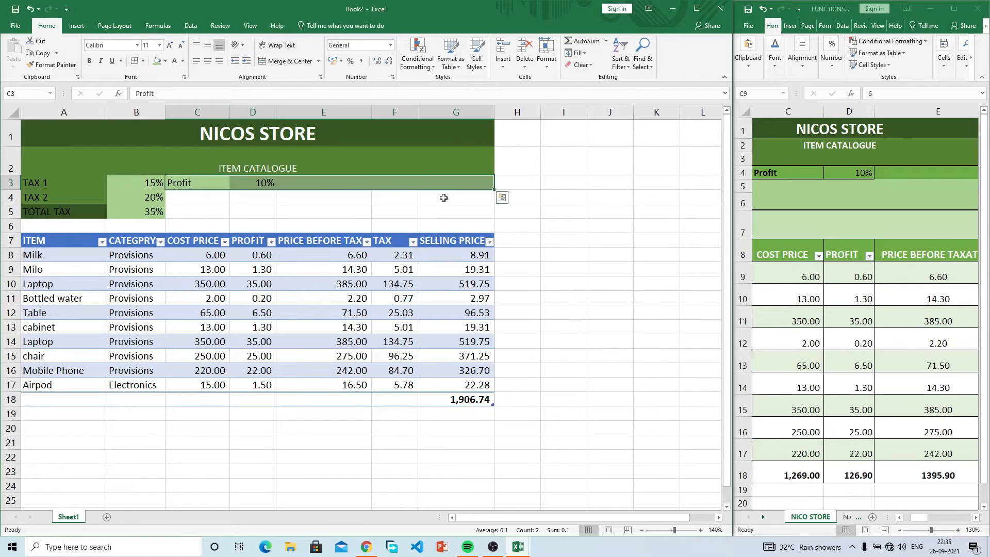
pyautogui.click(464, 187)
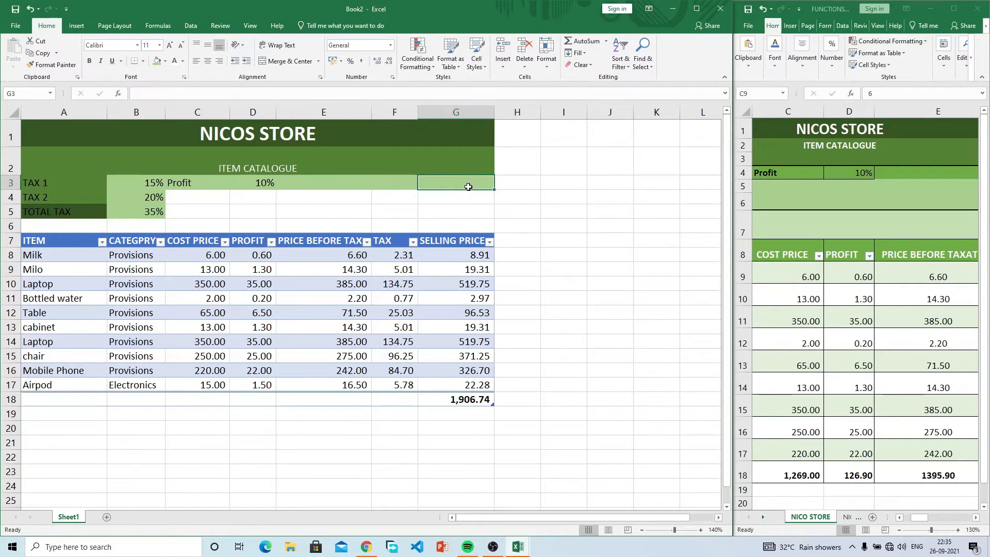
pyautogui.moveTo(466, 186); pyautogui.dragTo(188, 207)
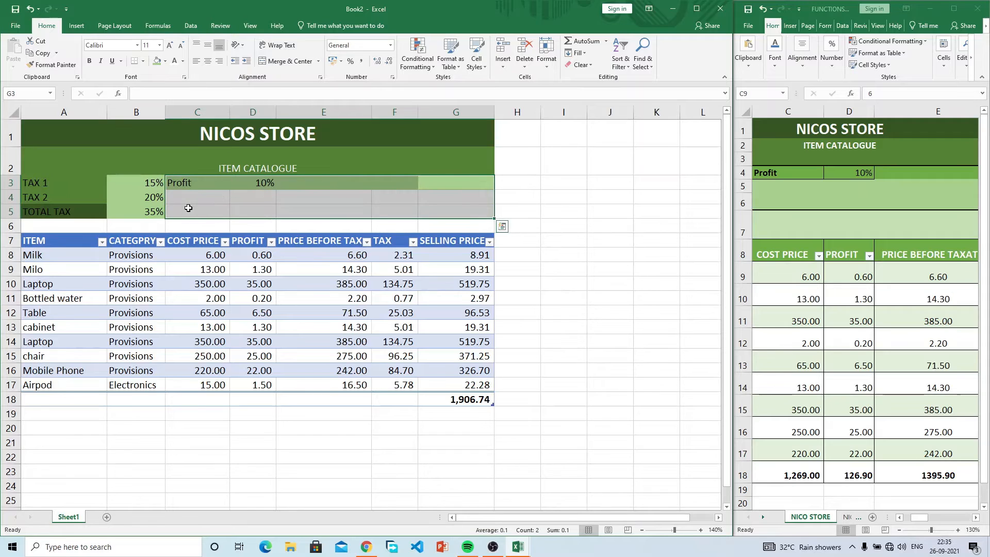
pyautogui.click(164, 61)
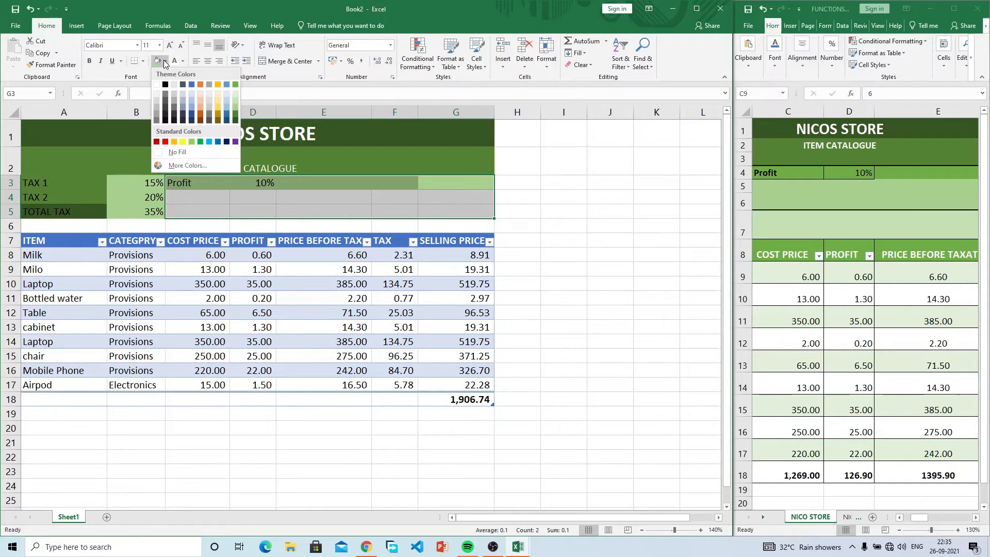
pyautogui.click(236, 106)
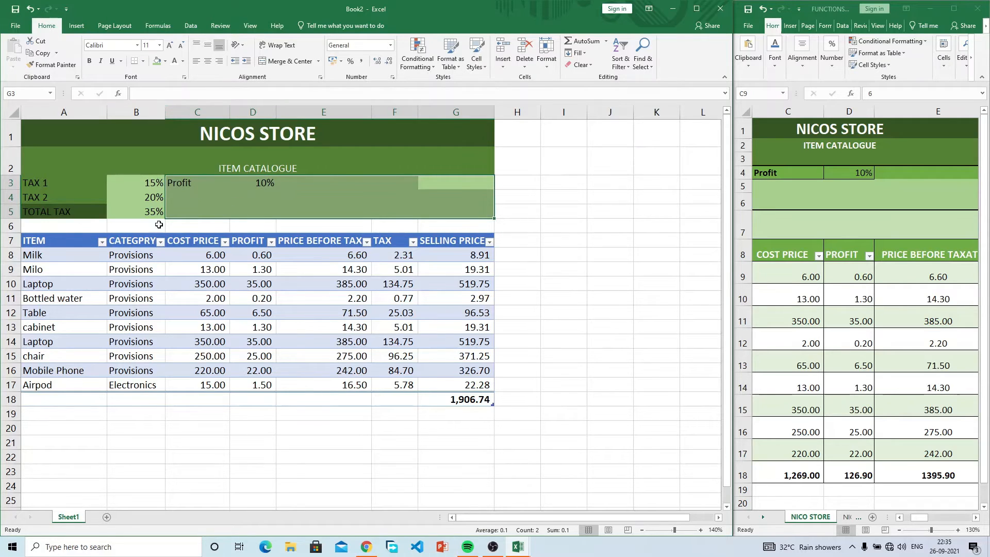
# Step: Put a thick outside border around the tax and profit block A3:G5
pyautogui.click(130, 178)
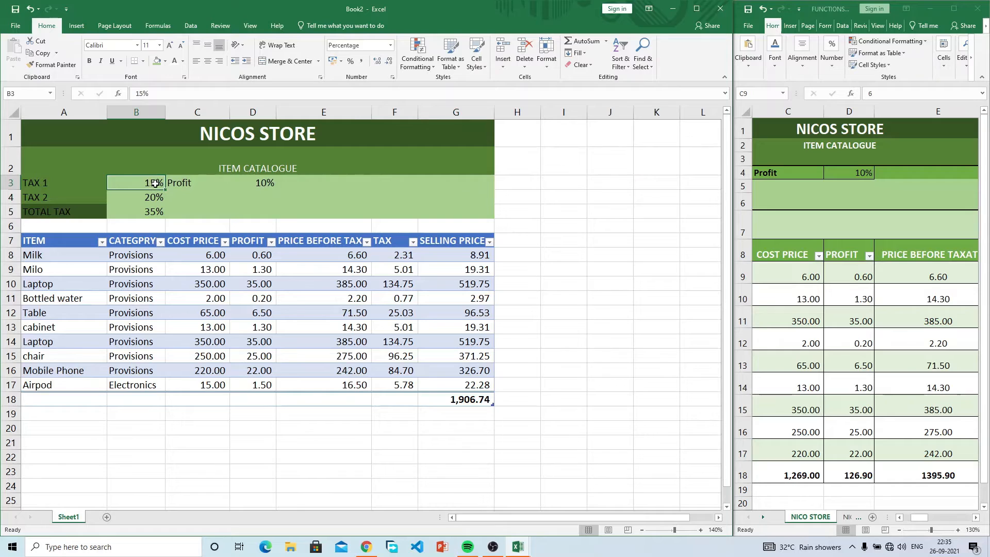
pyautogui.moveTo(469, 187); pyautogui.dragTo(8, 217)
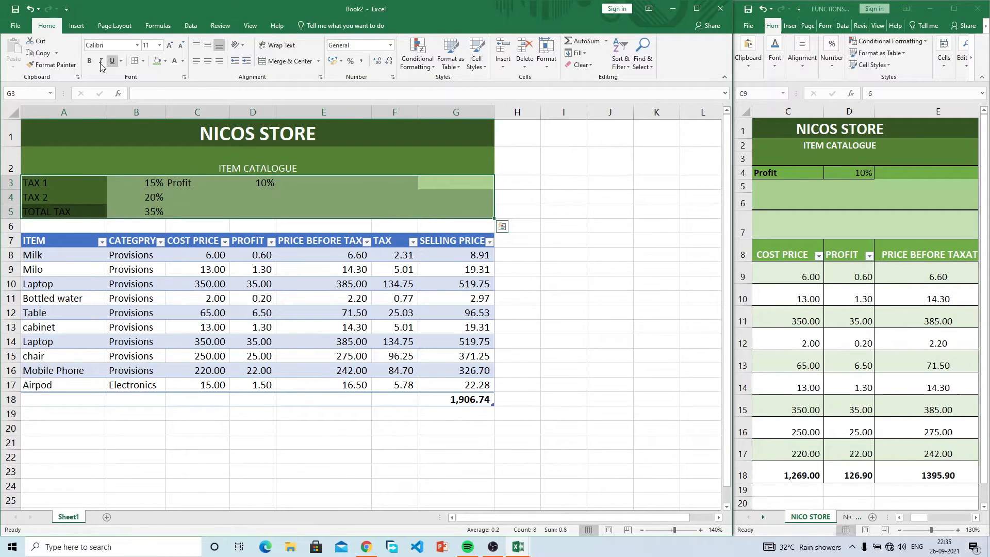
pyautogui.click(143, 61)
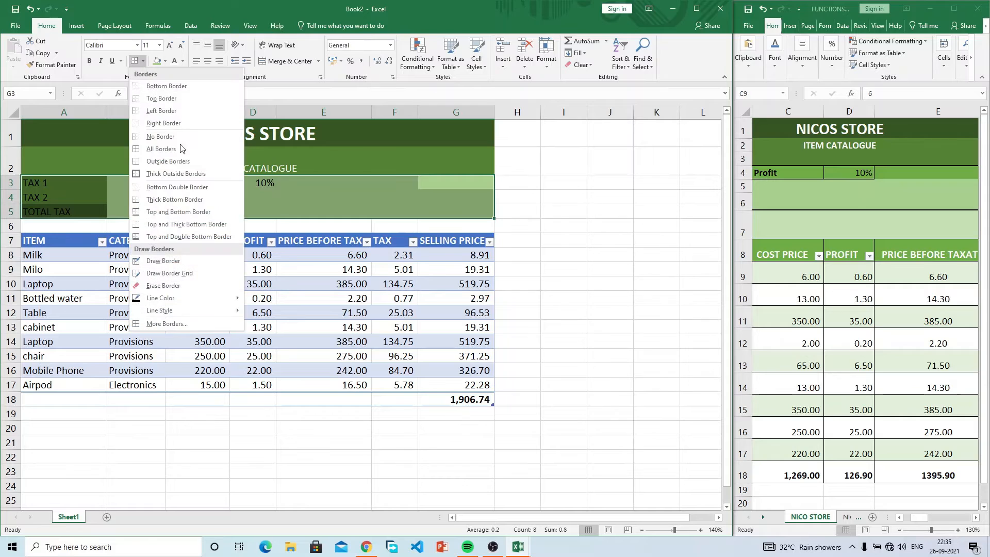
pyautogui.click(180, 173)
pyautogui.click(603, 231)
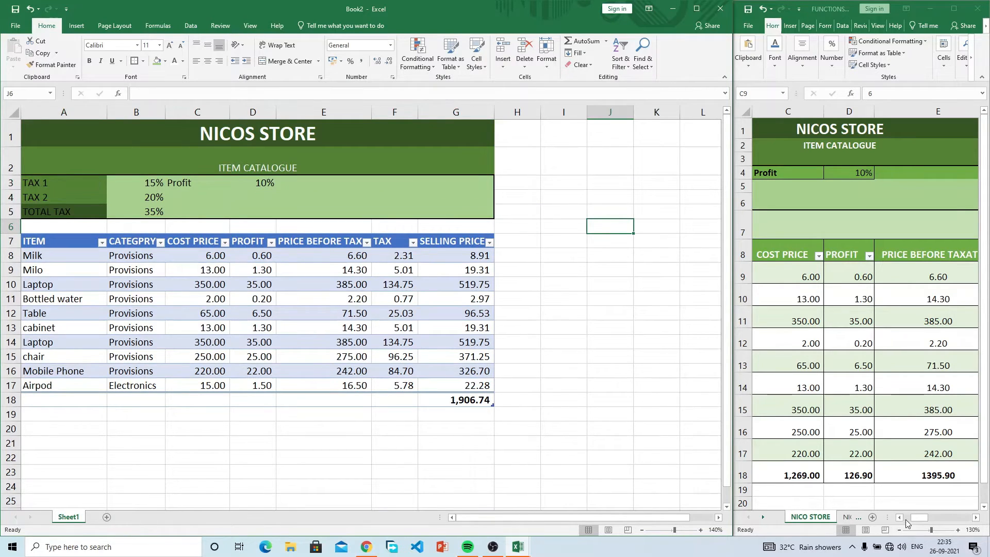
# Step: Add All Borders to the tax labels and values in A3:B5
pyautogui.moveTo(919, 516); pyautogui.dragTo(911, 516)
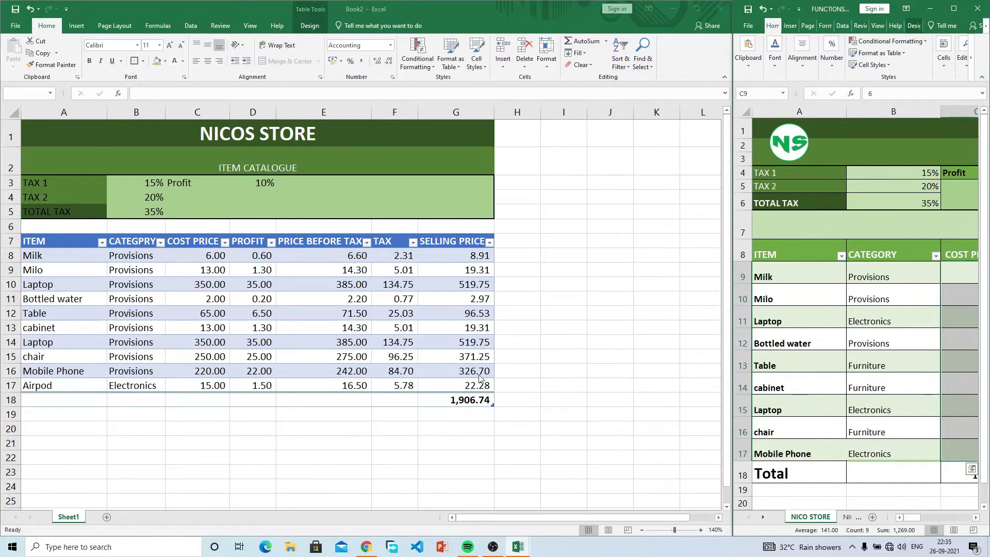
pyautogui.moveTo(156, 184); pyautogui.dragTo(55, 210)
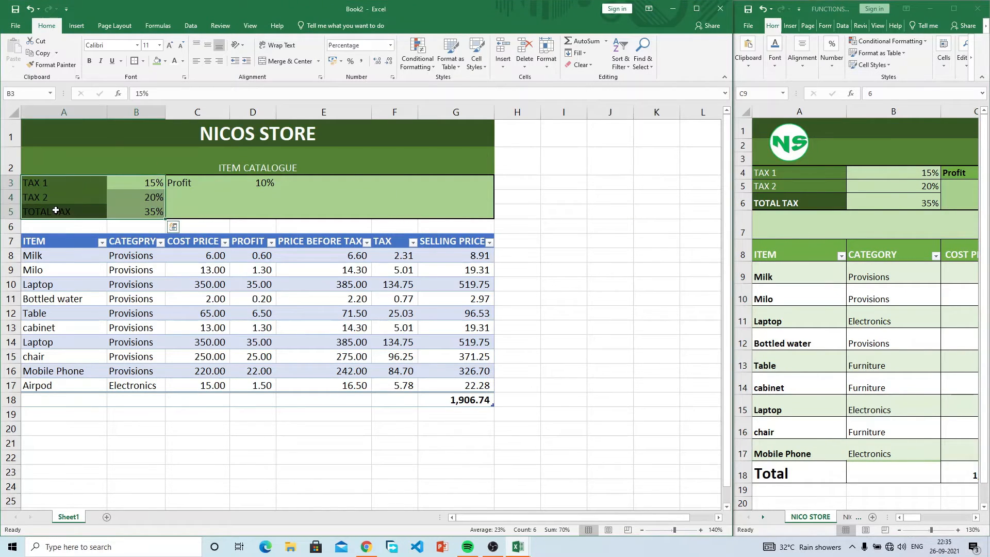
pyautogui.click(143, 61)
pyautogui.click(175, 149)
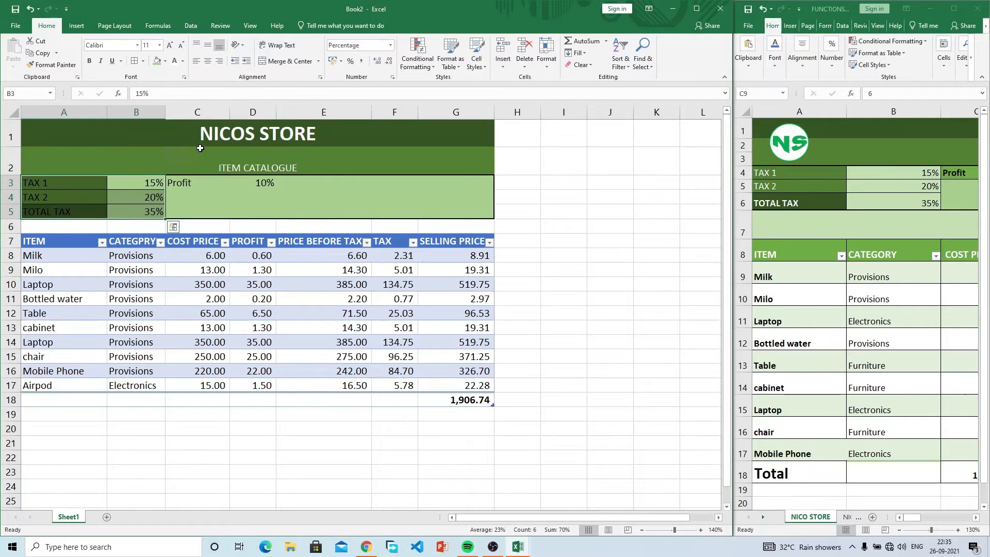
pyautogui.click(366, 212)
pyautogui.click(249, 185)
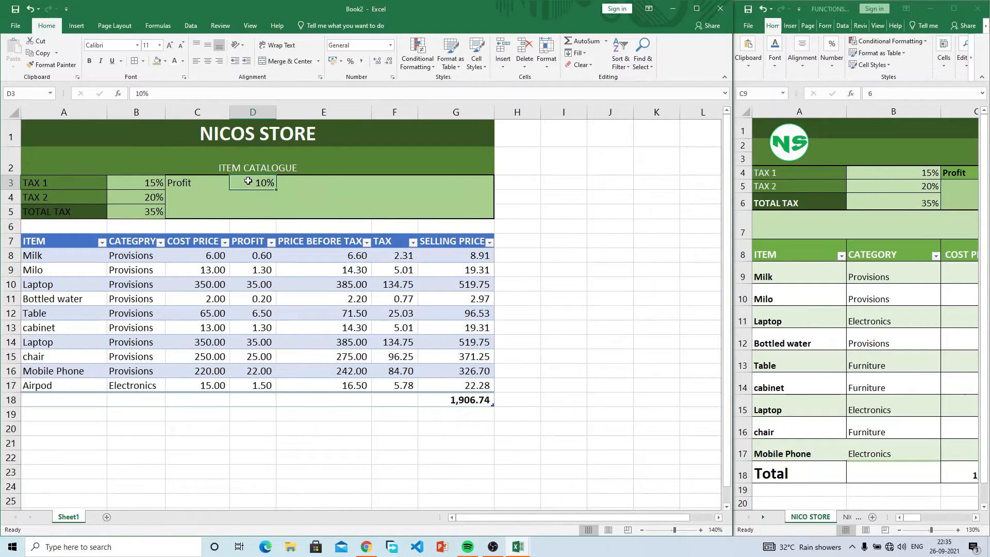
pyautogui.click(204, 183)
pyautogui.moveTo(244, 184); pyautogui.dragTo(253, 184)
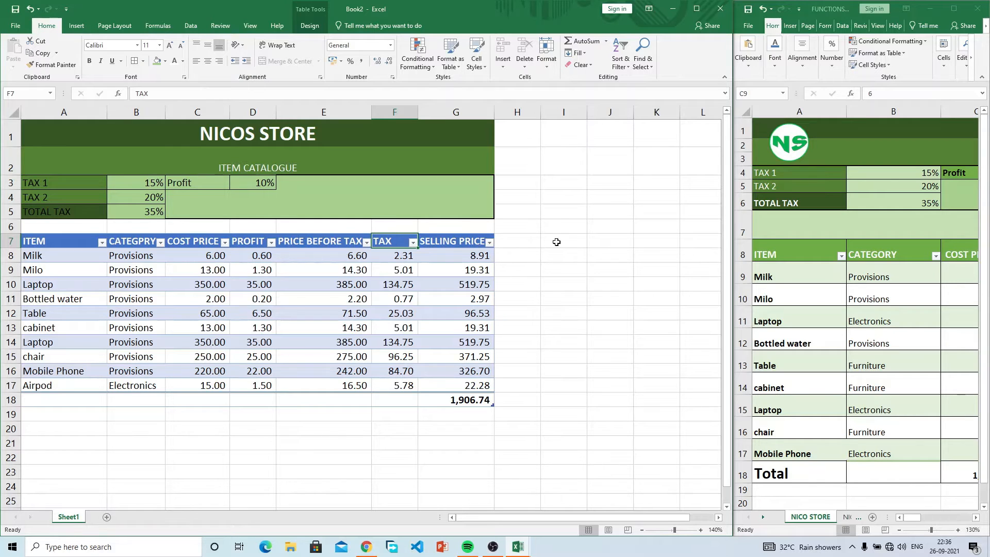
# Step: Apply All Borders to every cell of the whole block A3:G5
pyautogui.click(409, 211)
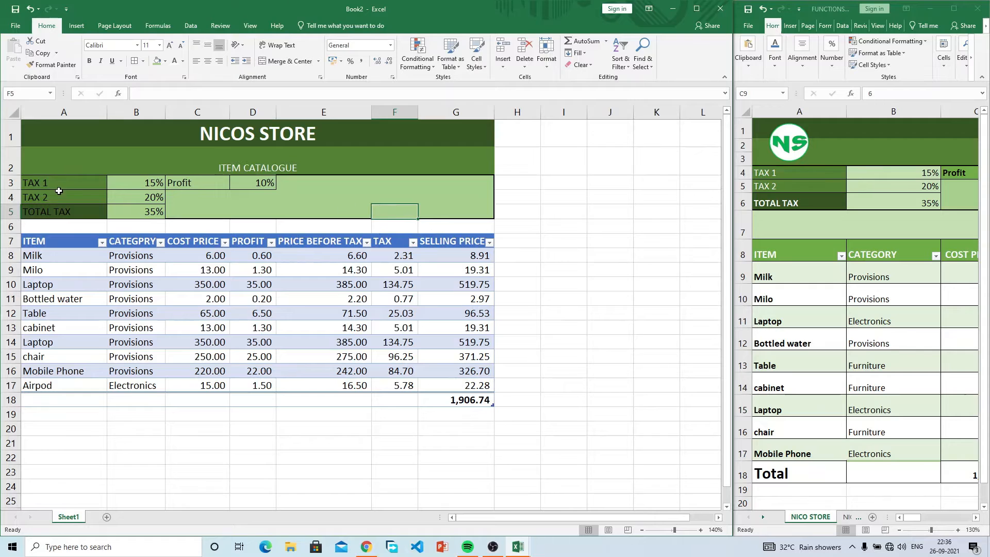
pyautogui.moveTo(42, 178); pyautogui.dragTo(481, 216)
pyautogui.click(136, 61)
pyautogui.click(144, 61)
pyautogui.click(169, 178)
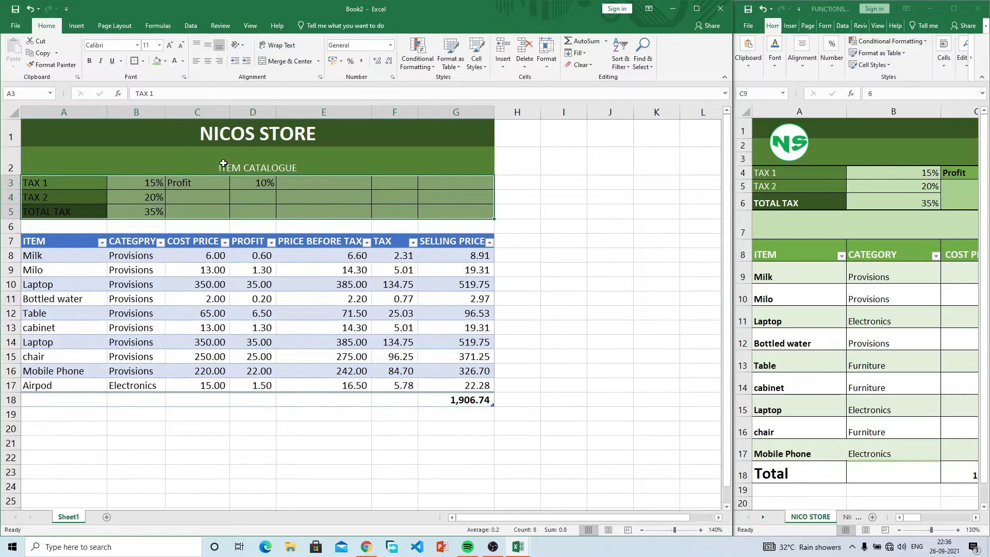
pyautogui.click(512, 251)
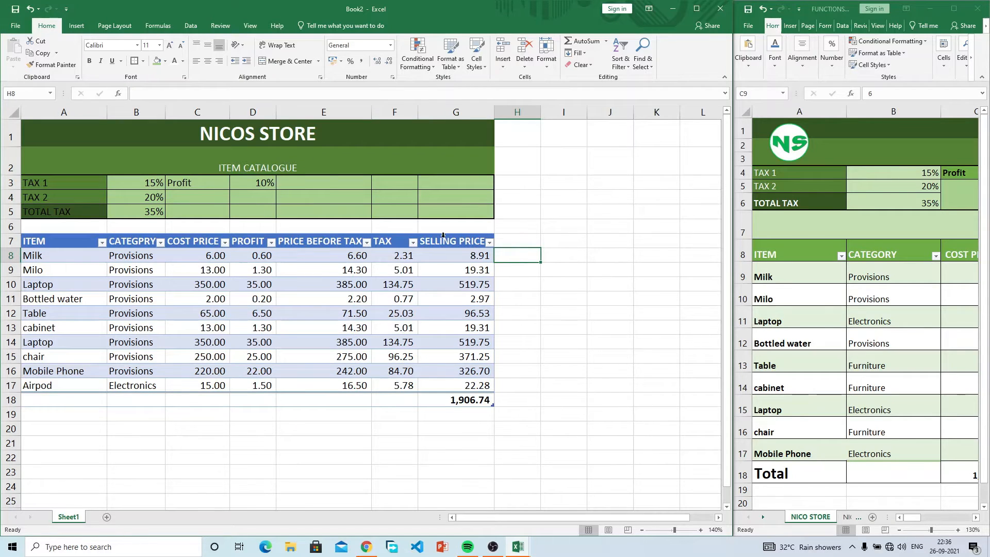
pyautogui.click(61, 130)
# Step: Insert Picture2.png, the green NS logo, and shrink it over A1:A2 beside the title
pyautogui.click(76, 25)
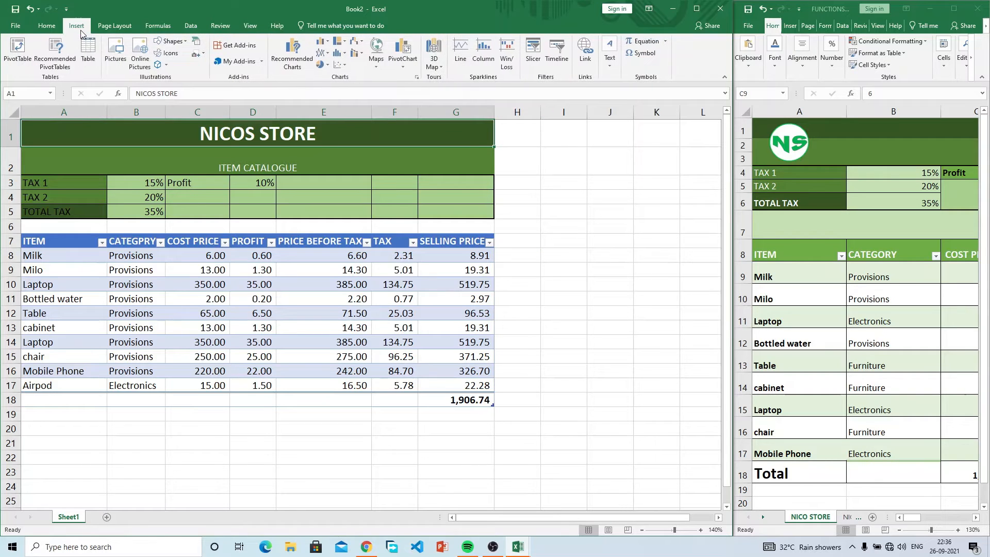
pyautogui.click(114, 54)
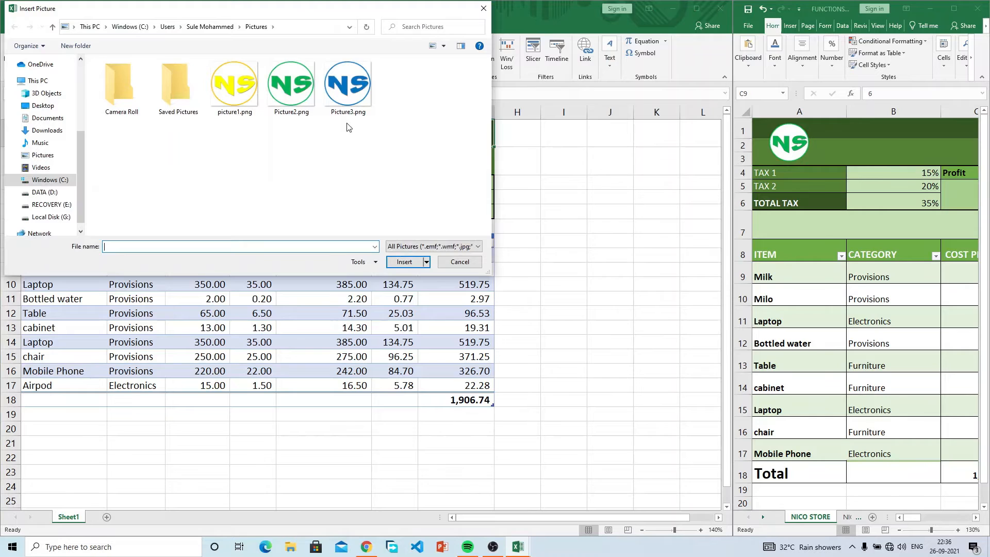
pyautogui.click(297, 99)
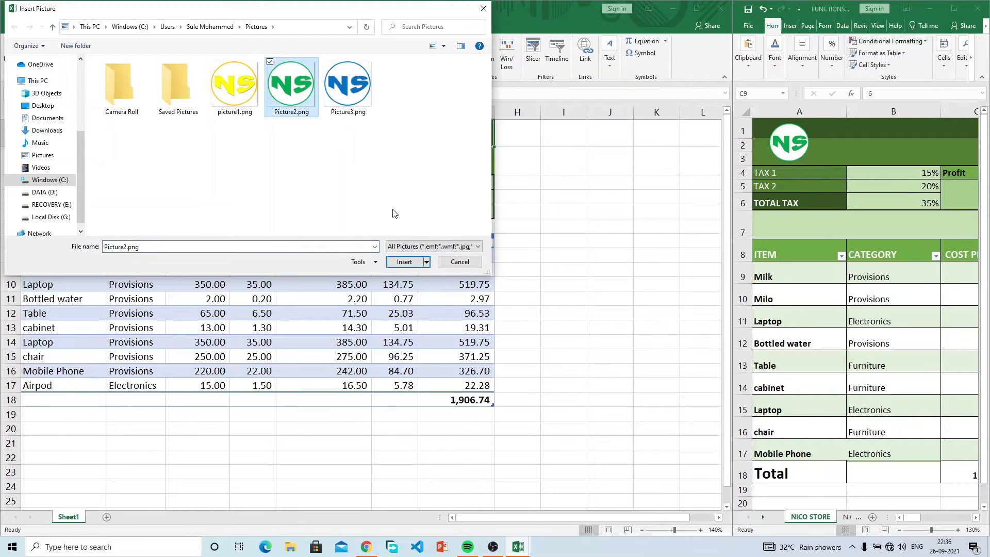
pyautogui.click(405, 262)
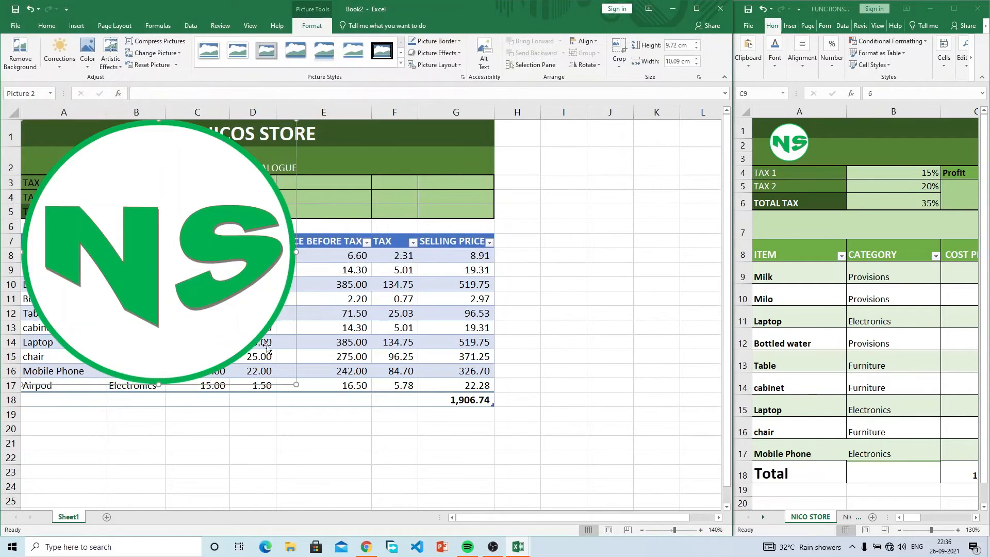
pyautogui.moveTo(298, 385); pyautogui.dragTo(70, 143)
pyautogui.click(583, 274)
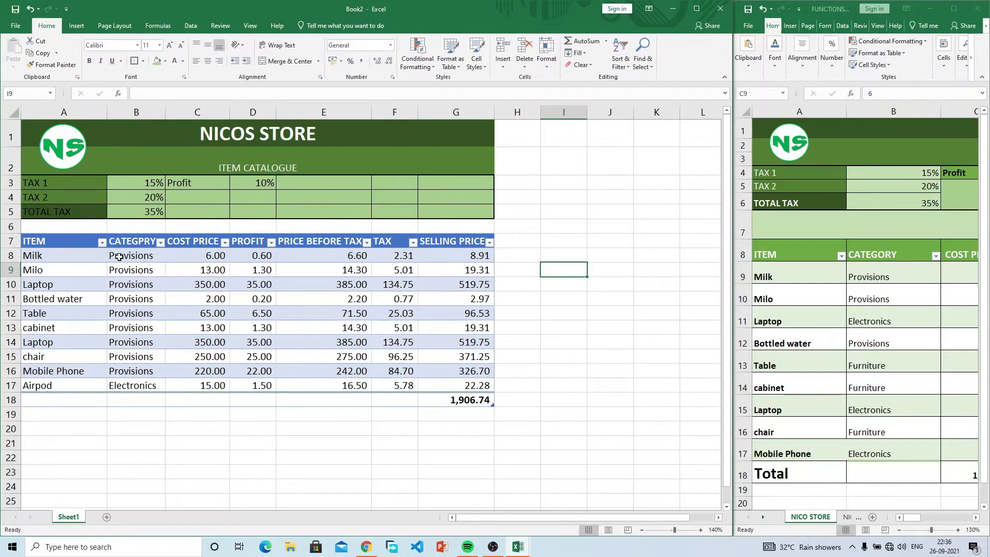
# Step: Apply a light green table style to the item table
pyautogui.click(43, 241)
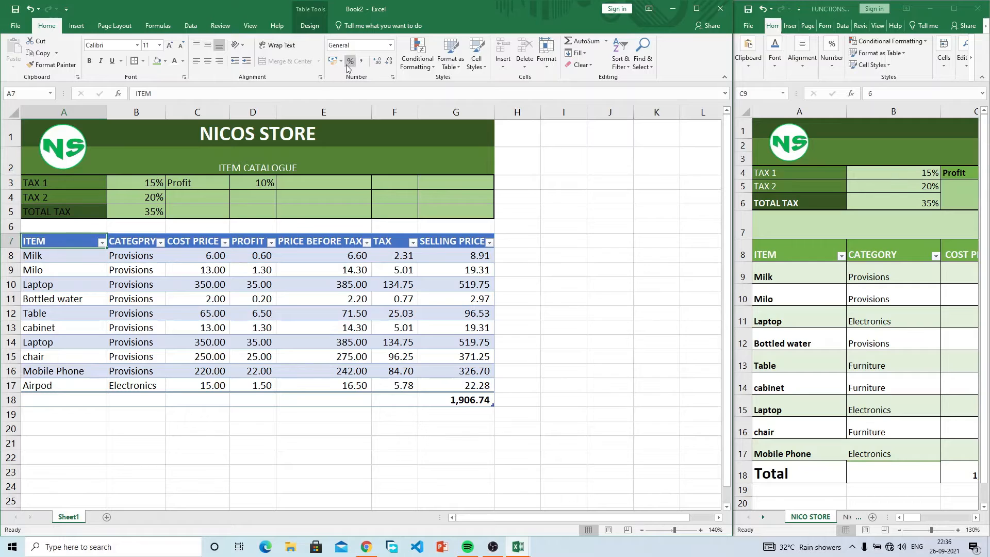
pyautogui.click(160, 307)
pyautogui.click(130, 246)
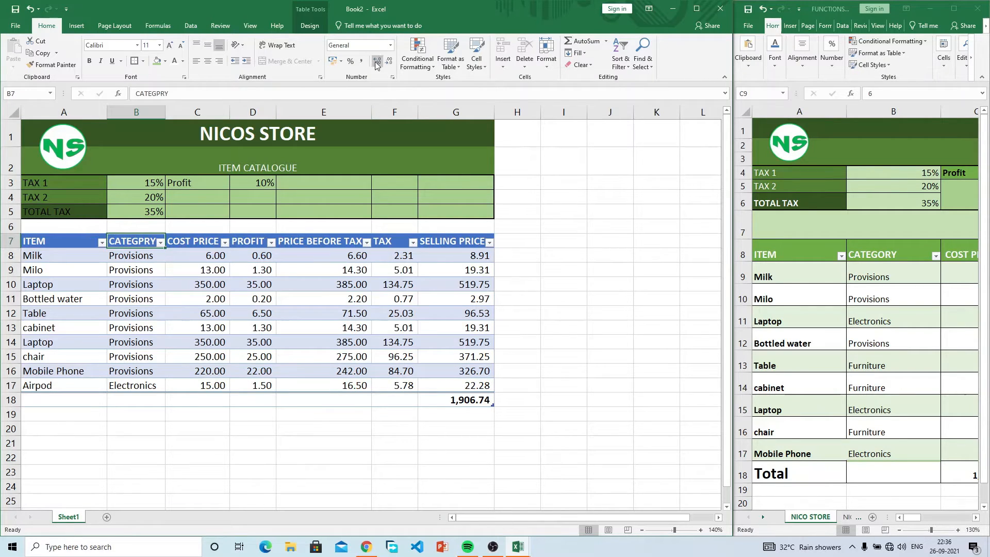
pyautogui.click(311, 26)
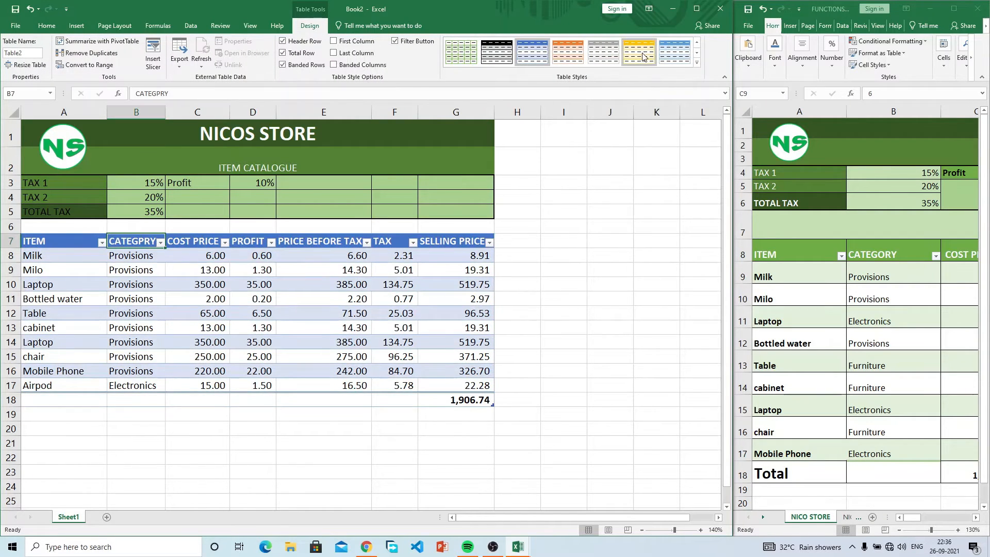
pyautogui.click(696, 53)
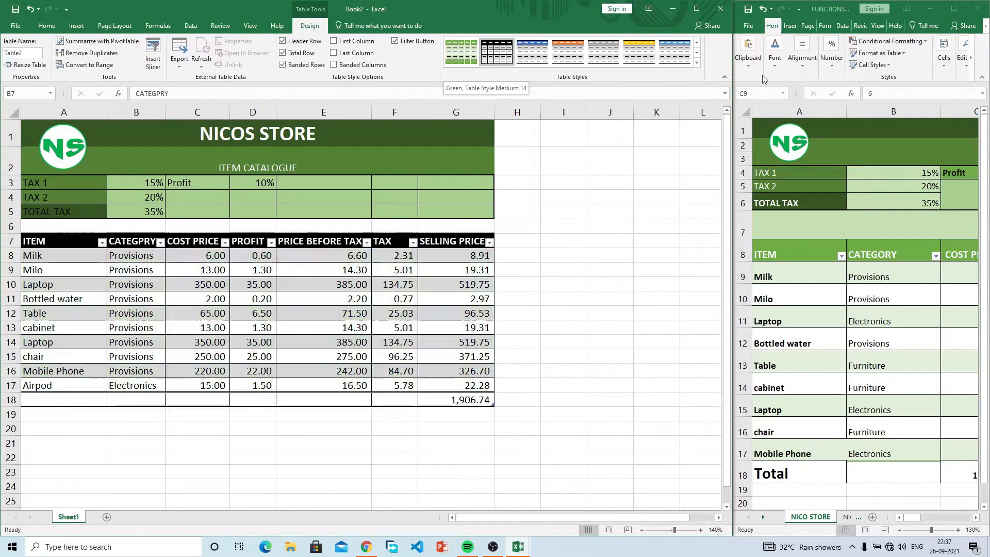
pyautogui.click(695, 43)
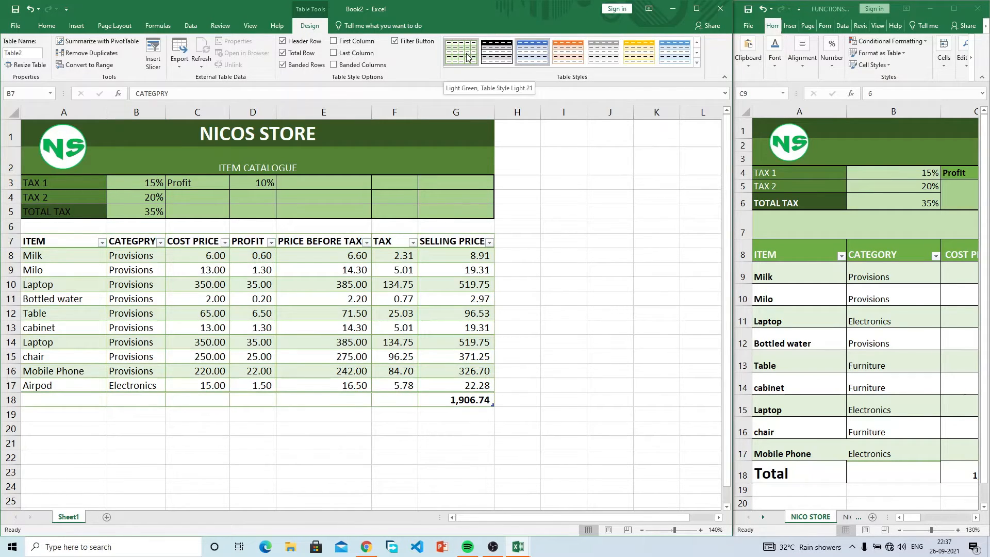
pyautogui.click(467, 58)
# Step: Switch the table to Green, Table Style Medium 7 with a dark green header
pyautogui.moveTo(69, 246); pyautogui.dragTo(474, 242)
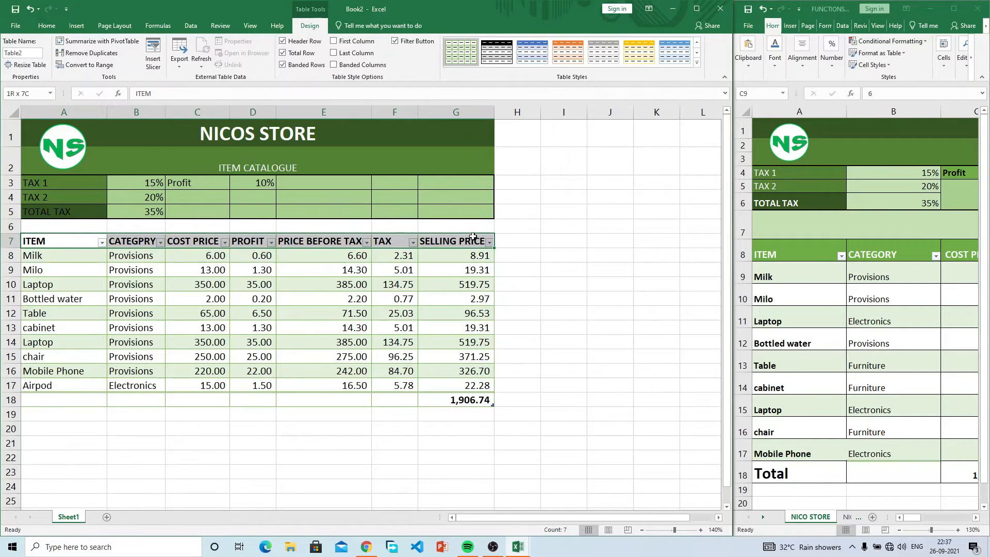
pyautogui.click(51, 27)
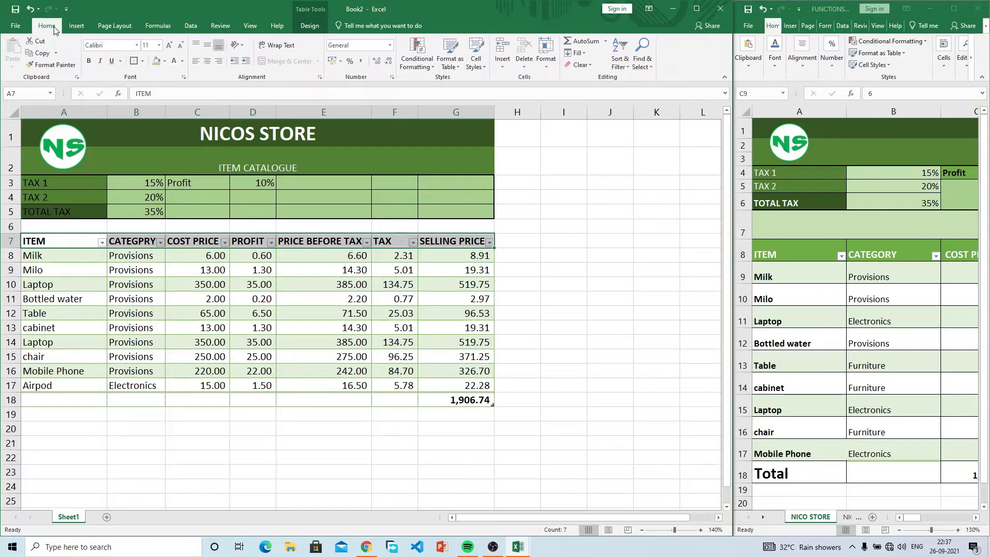
pyautogui.click(165, 61)
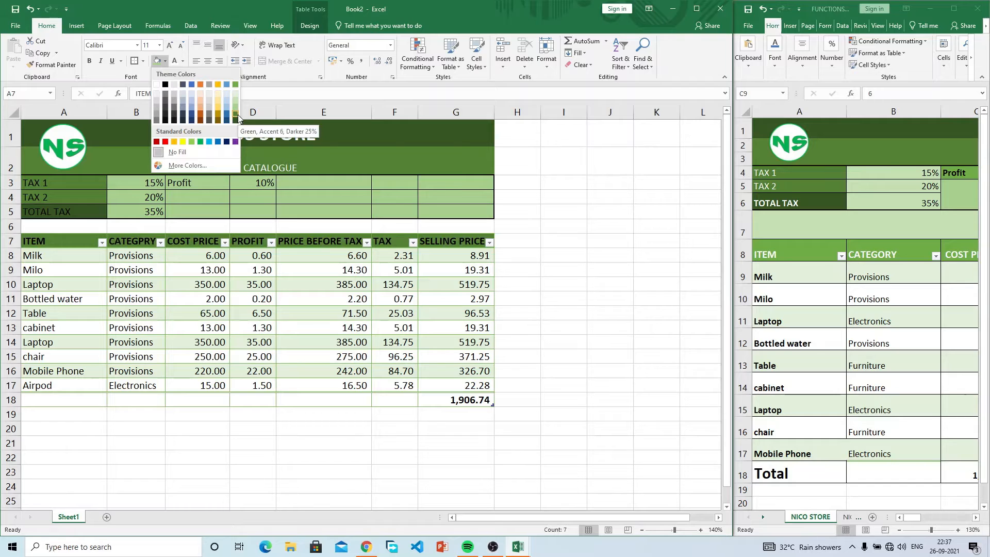
pyautogui.click(304, 331)
pyautogui.click(313, 309)
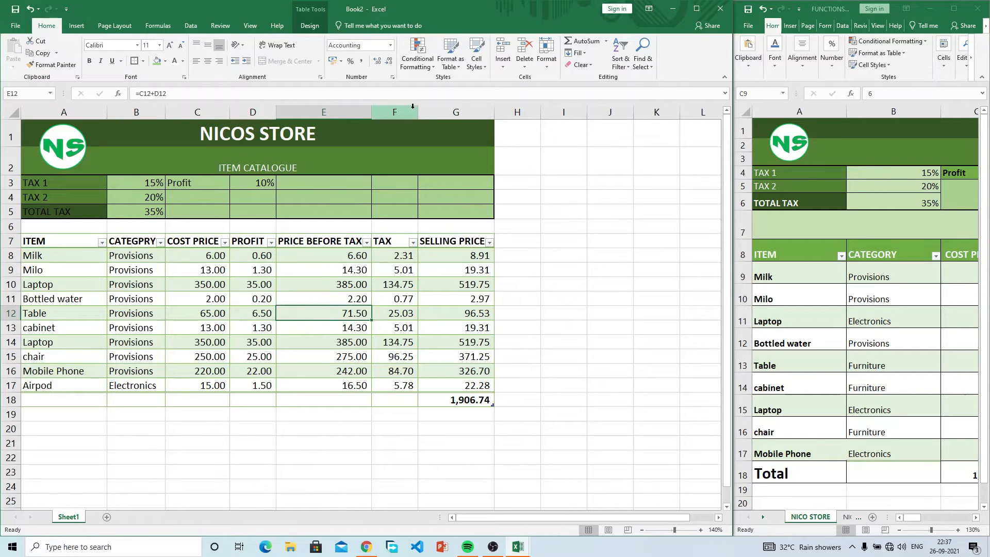
pyautogui.click(308, 25)
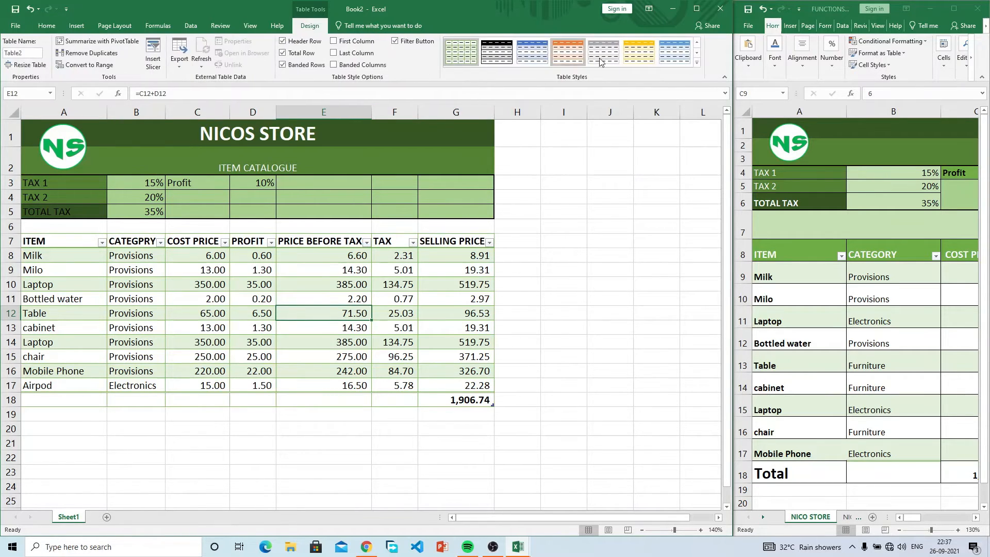
pyautogui.click(697, 54)
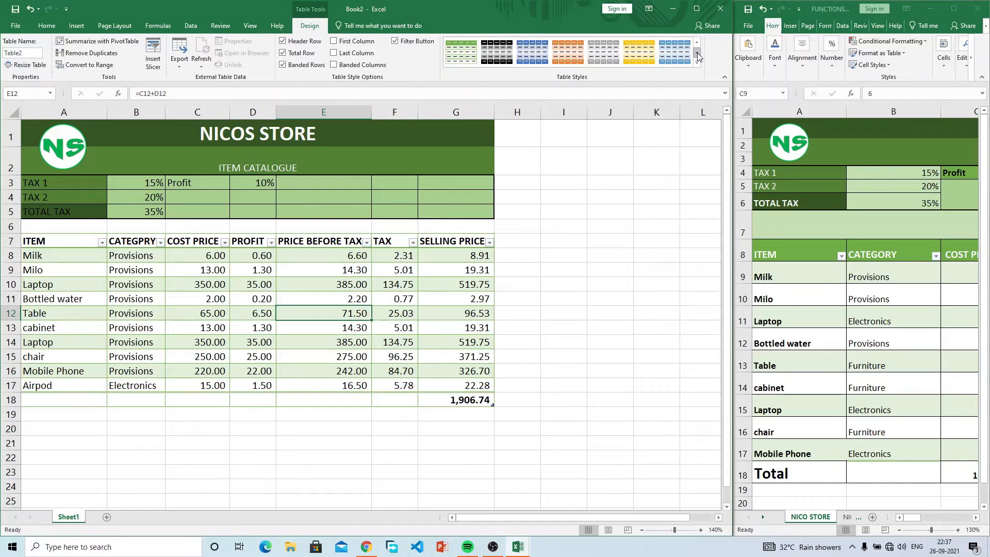
pyautogui.click(469, 55)
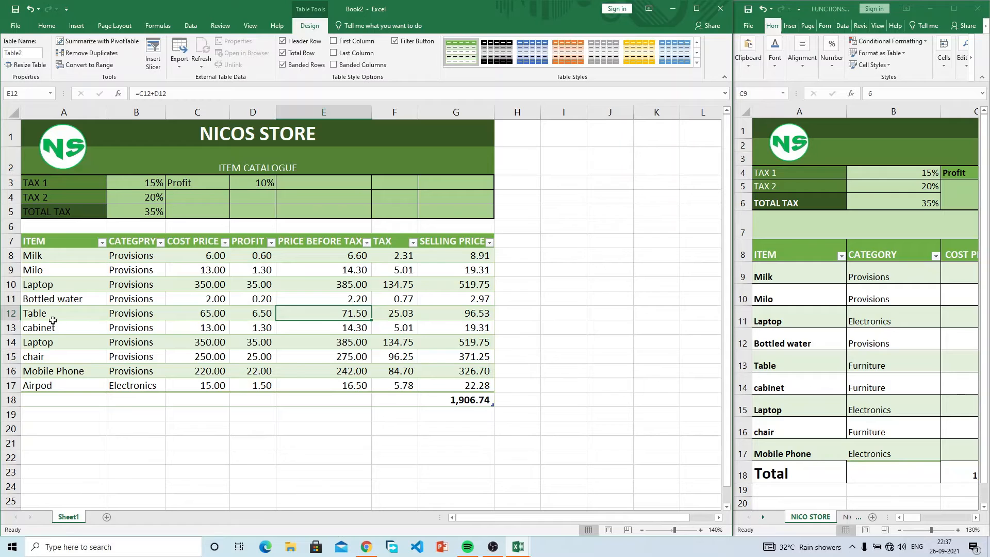
pyautogui.click(46, 270)
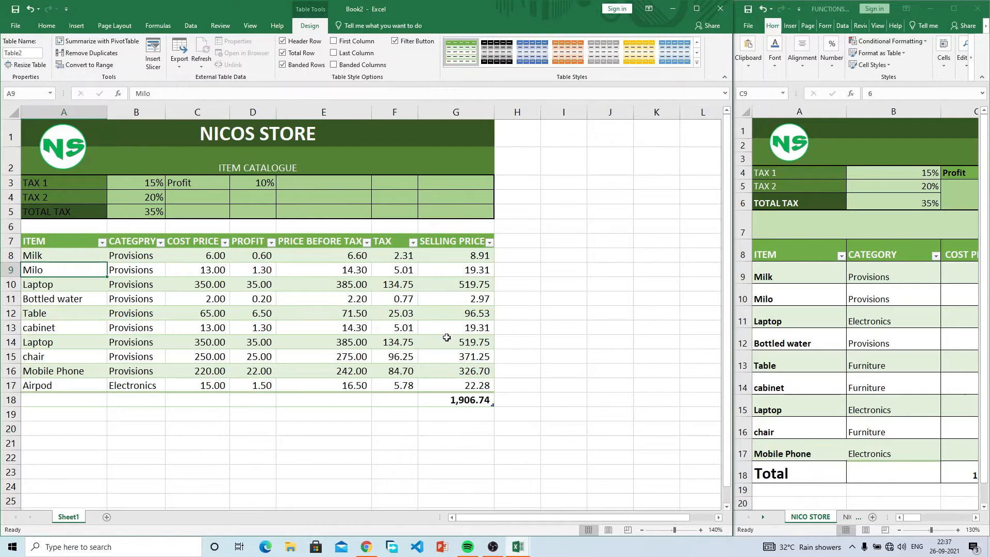
# Step: Compare against the reference table, then select the whole item table including totals
pyautogui.click(812, 292)
pyautogui.moveTo(813, 292); pyautogui.dragTo(821, 341)
pyautogui.click(453, 242)
pyautogui.moveTo(453, 242); pyautogui.dragTo(28, 400)
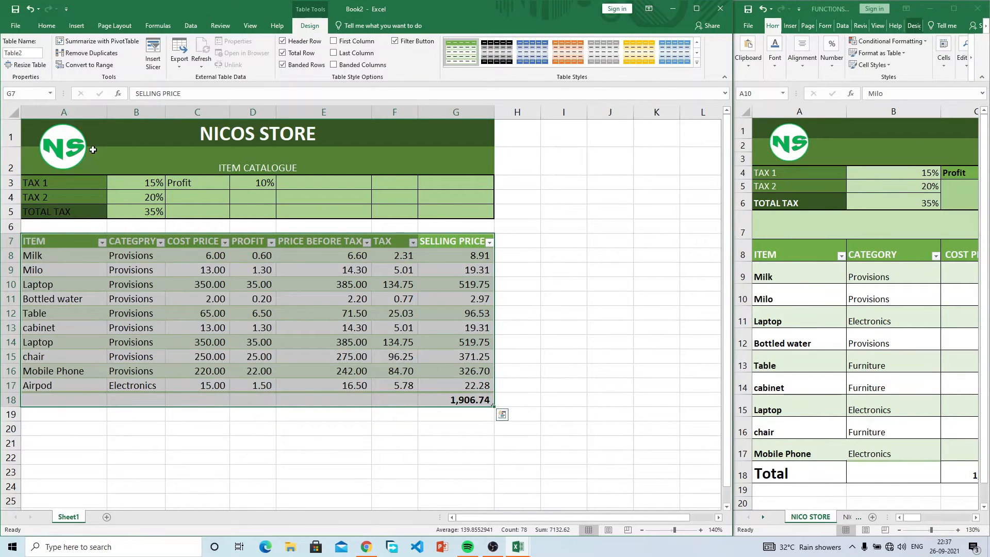
# Step: Reduce the table's row height, trying 30 and 25 before settling on 20
pyautogui.click(50, 28)
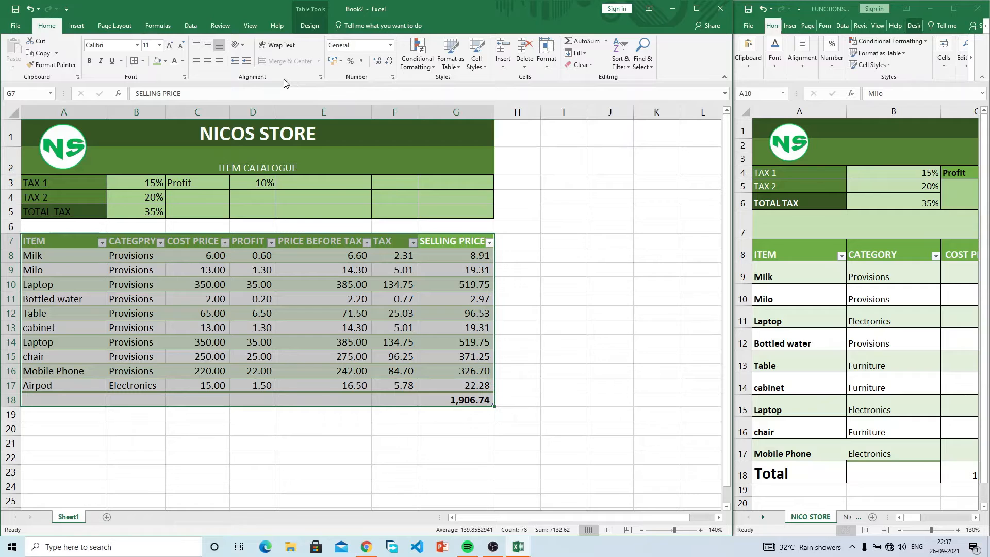
pyautogui.click(546, 54)
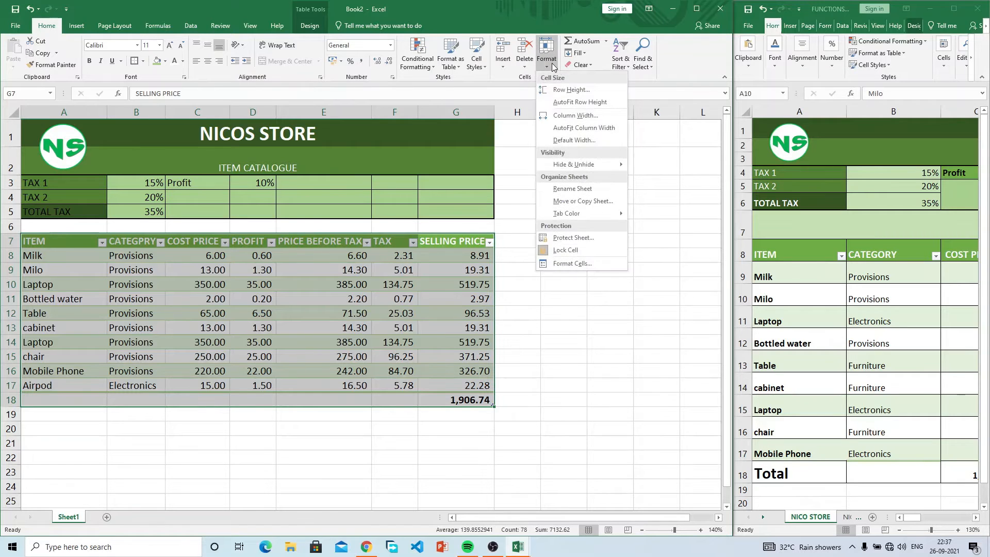
pyautogui.click(569, 90)
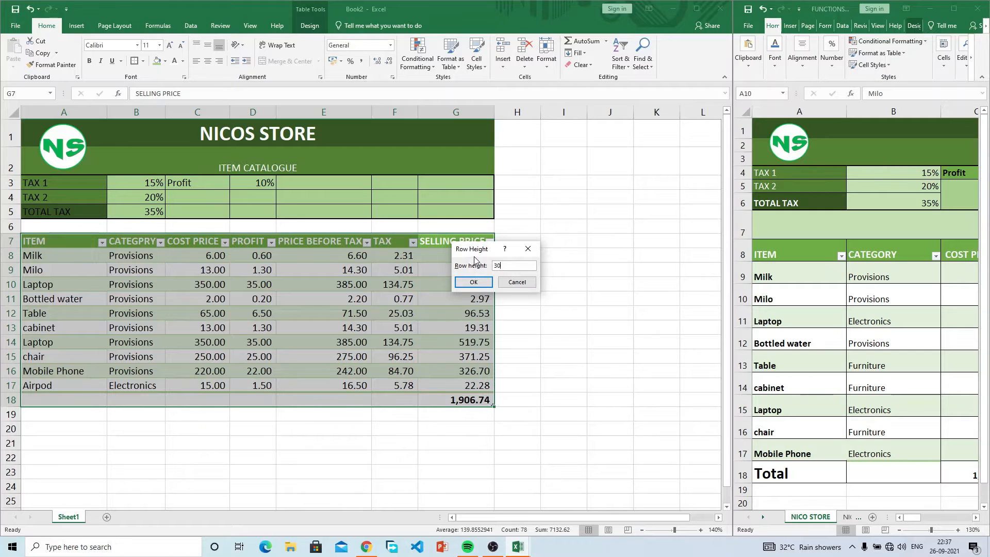
pyautogui.press('Return')
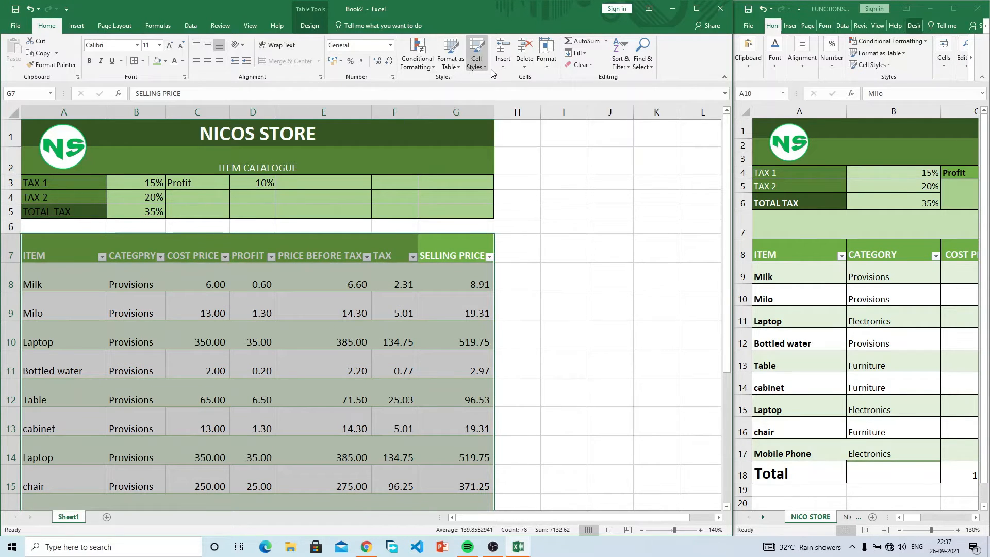
pyautogui.click(556, 68)
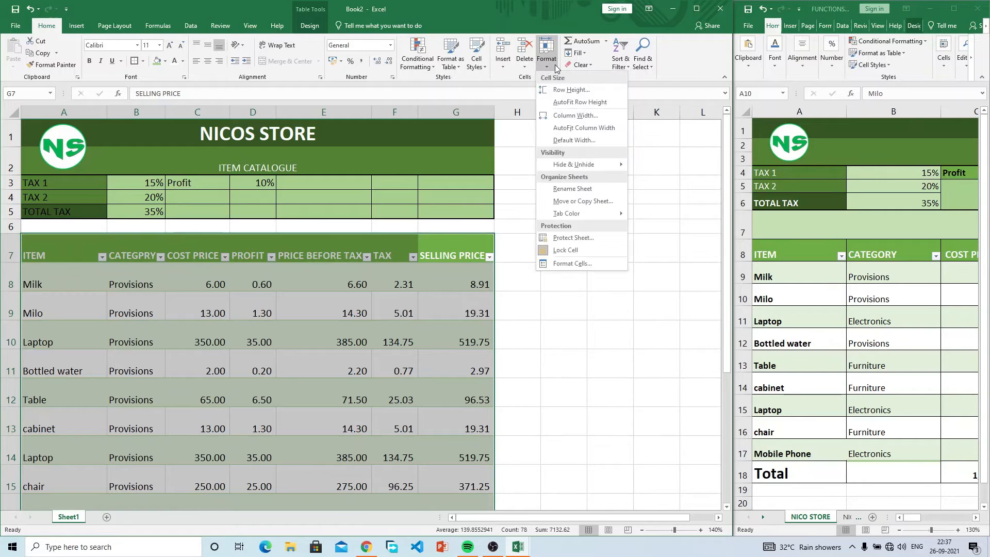
pyautogui.click(569, 90)
pyautogui.press('Return')
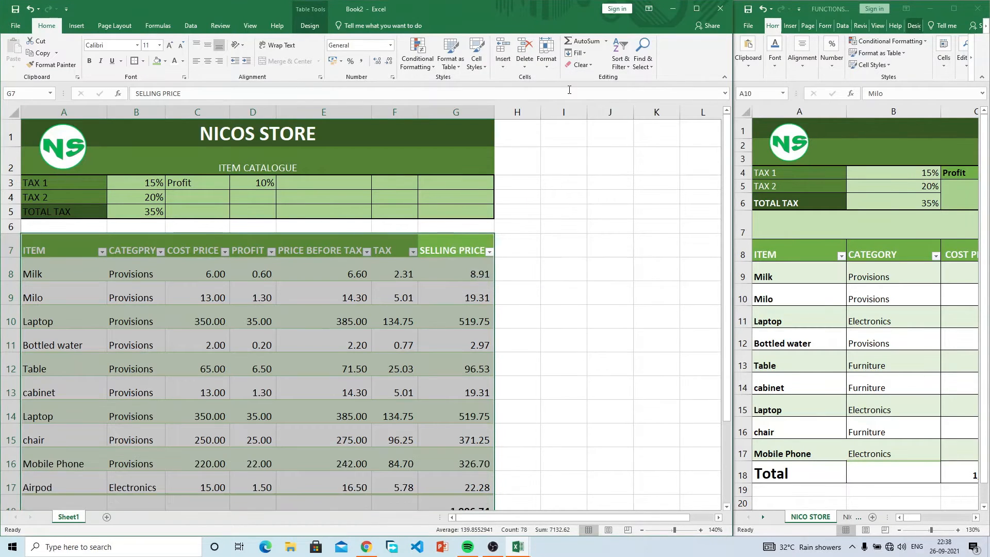
pyautogui.click(546, 52)
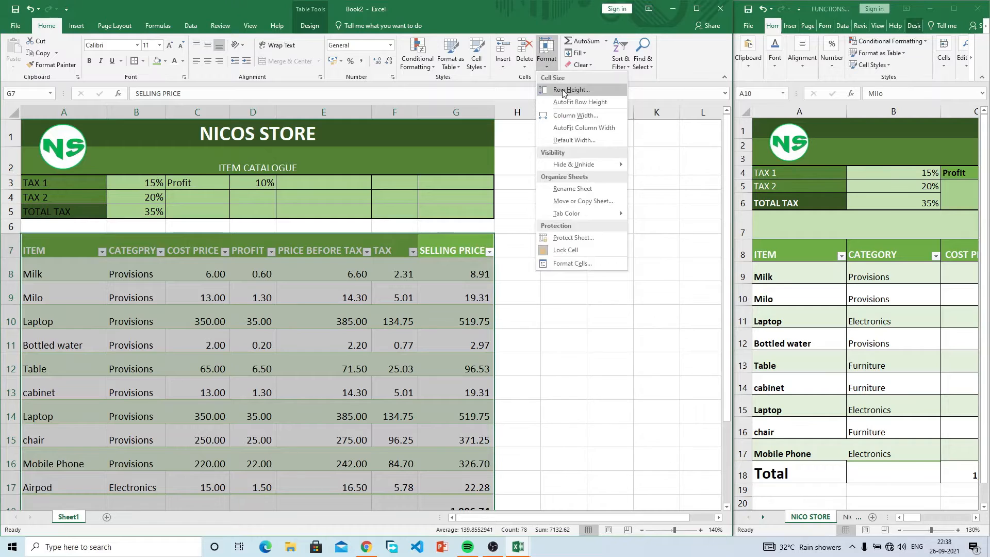
pyautogui.click(563, 91)
pyautogui.press('Return')
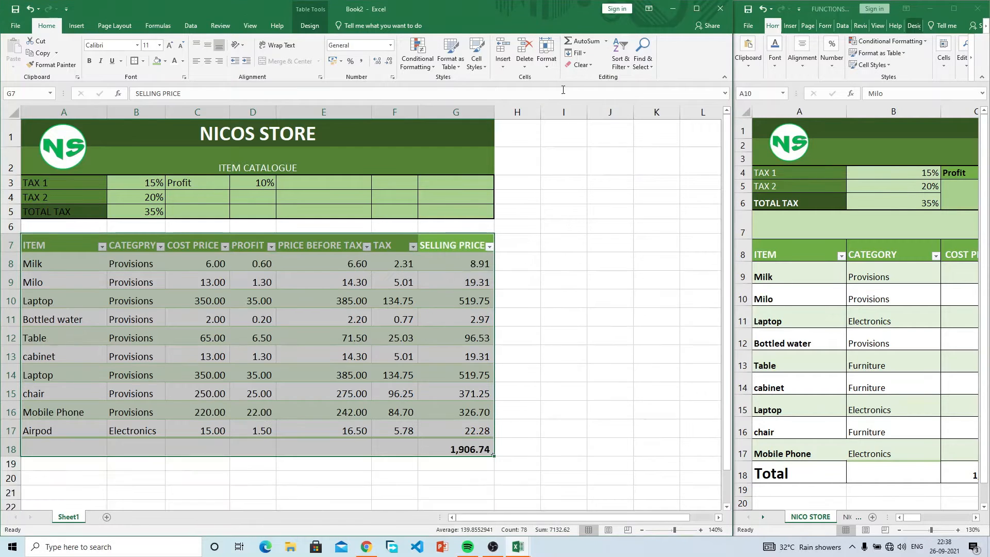
pyautogui.click(354, 371)
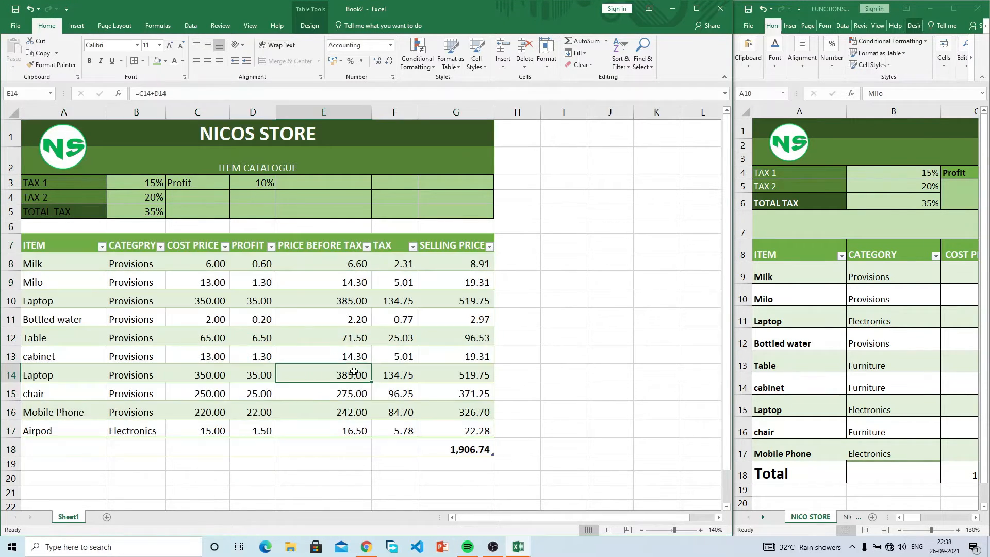
pyautogui.click(603, 373)
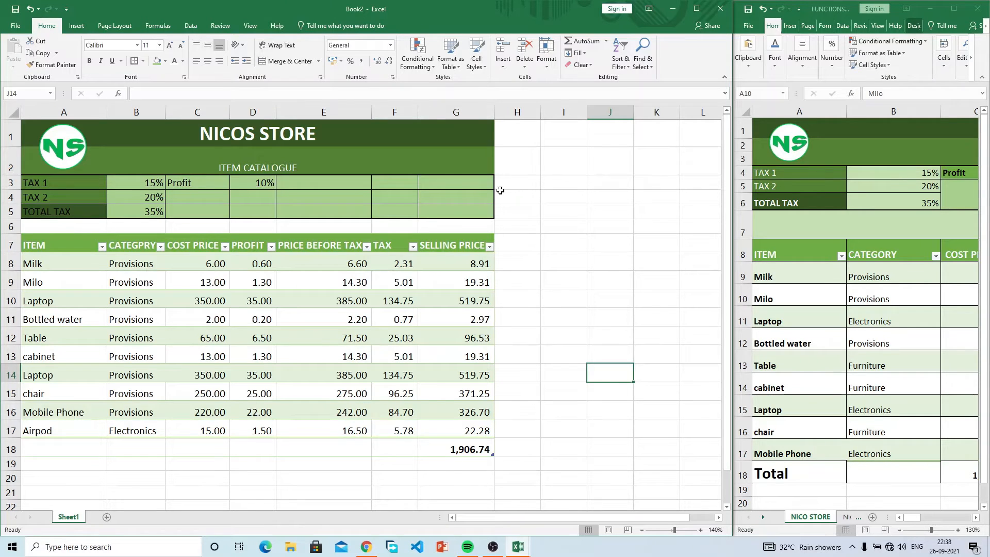
# Step: Shrink the NS logo slightly
pyautogui.click(59, 148)
pyautogui.moveTo(85, 168); pyautogui.dragTo(79, 163)
pyautogui.click(707, 210)
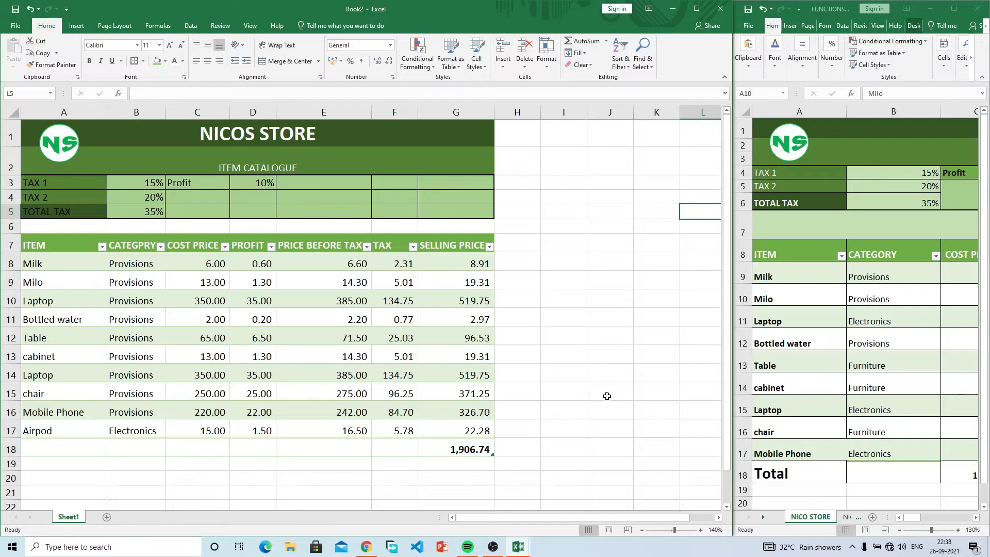
# Step: Select the totals-row cells C18:F18 under COST PRICE through TAX
pyautogui.moveTo(916, 514); pyautogui.dragTo(881, 514)
pyautogui.click(387, 442)
pyautogui.click(388, 445)
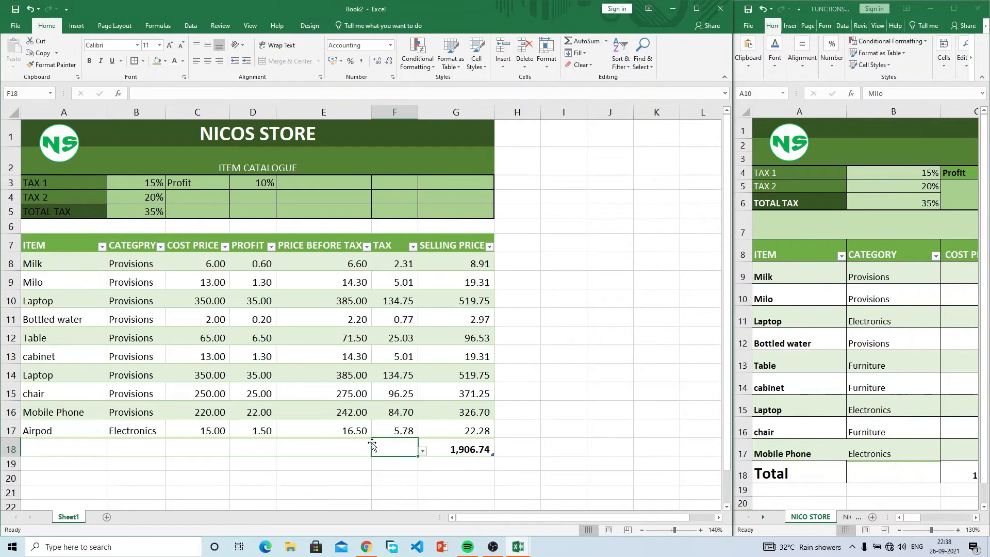
pyautogui.moveTo(194, 448); pyautogui.dragTo(460, 452)
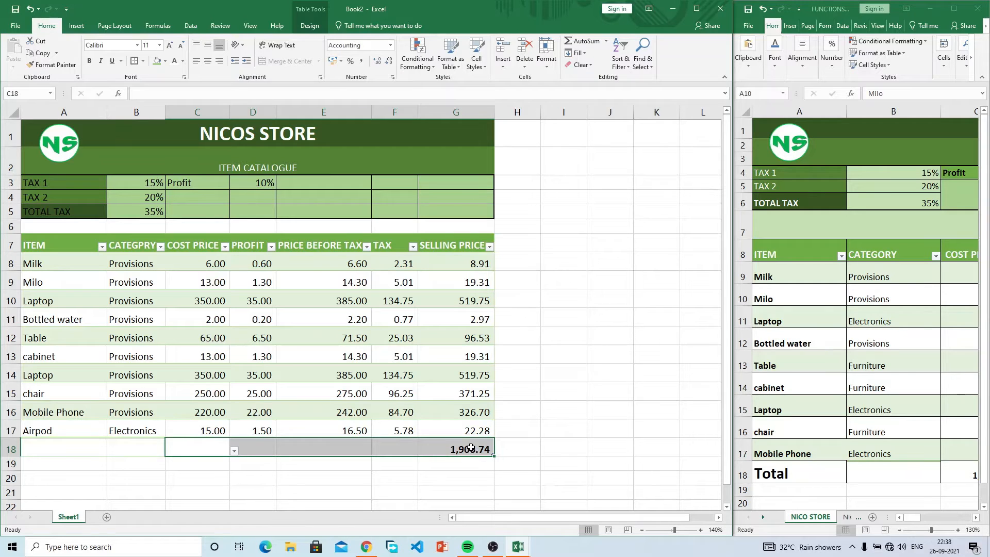
pyautogui.click(461, 453)
pyautogui.moveTo(205, 445); pyautogui.dragTo(397, 449)
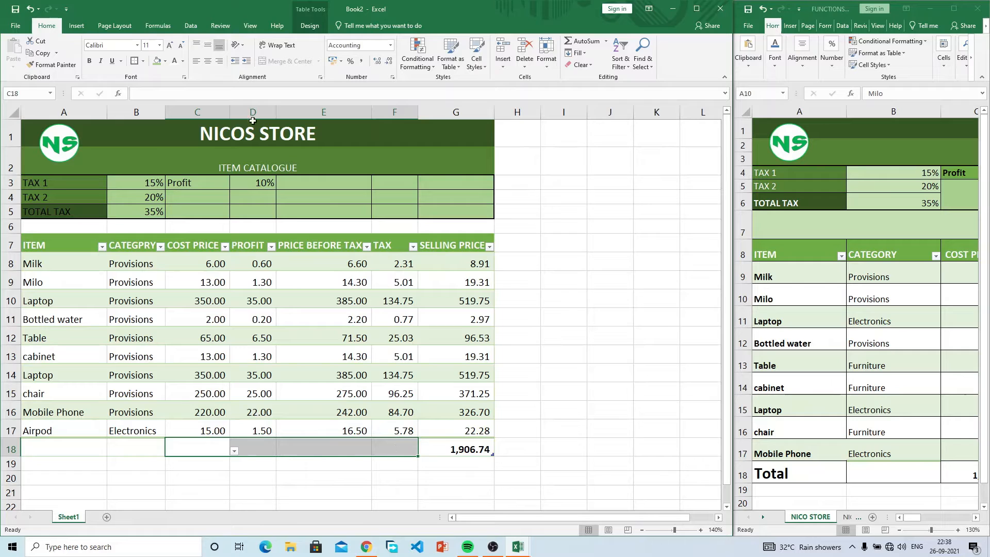
# Step: AutoSum C18:F18, briefly trying Average, giving totals 1,284.00, 128.40, 1,412.40 and 494.34
pyautogui.click(157, 26)
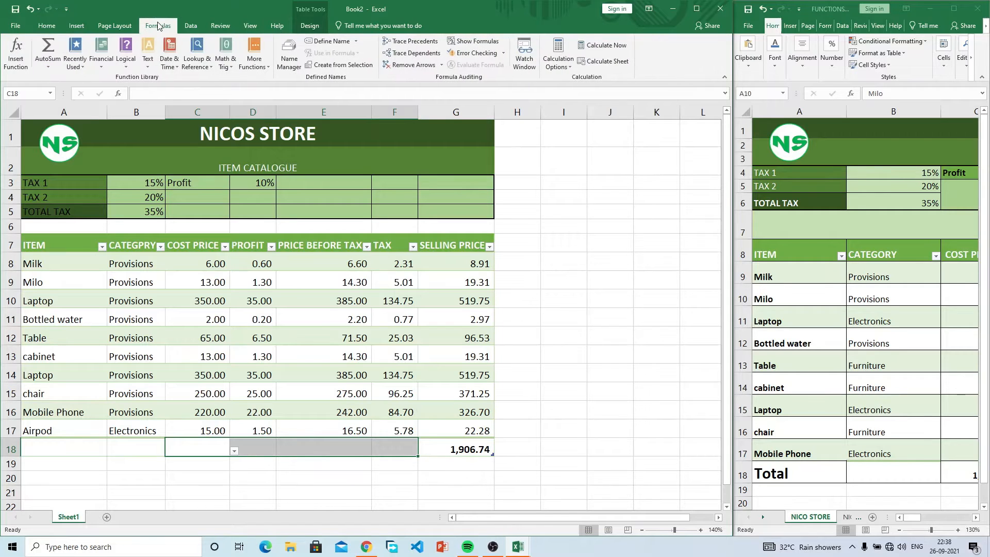
pyautogui.click(48, 49)
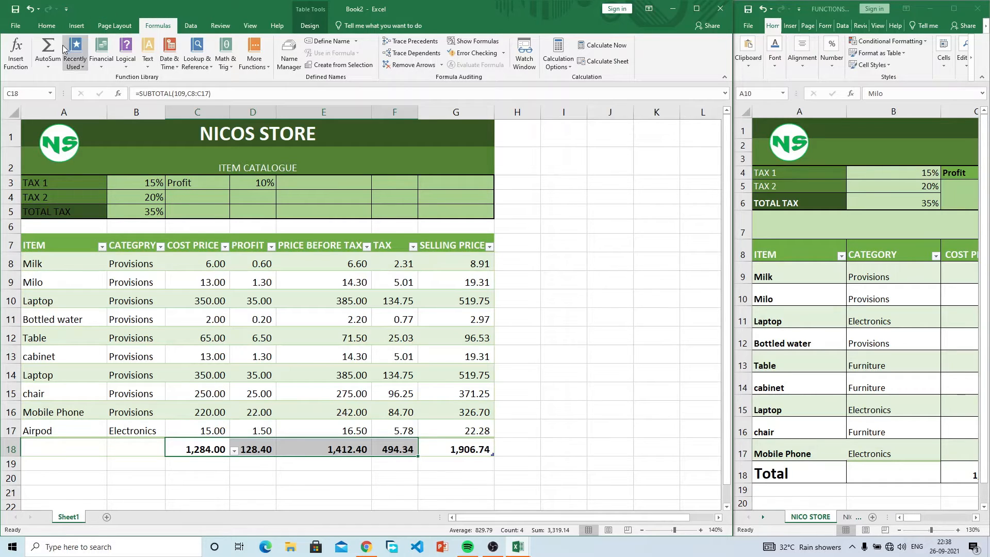
pyautogui.click(51, 66)
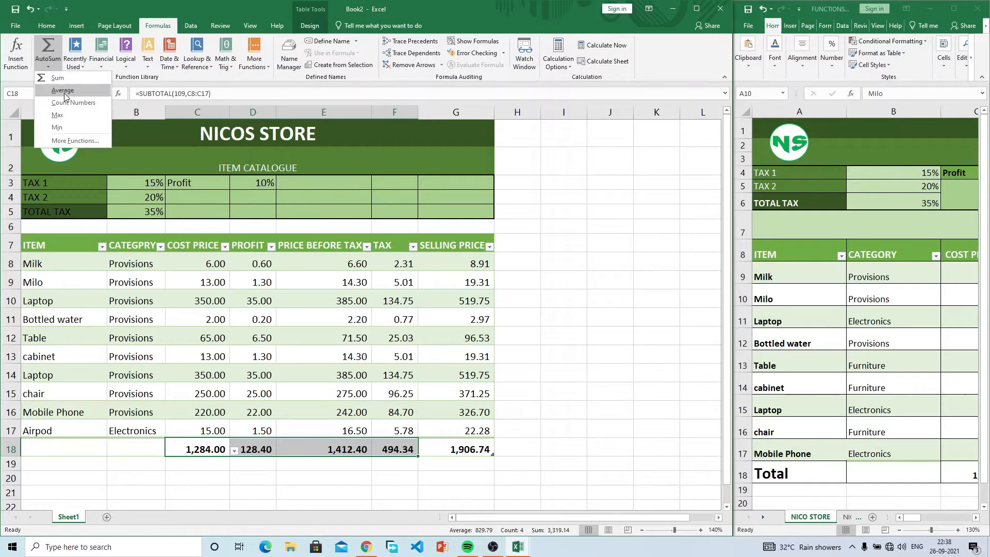
pyautogui.click(64, 94)
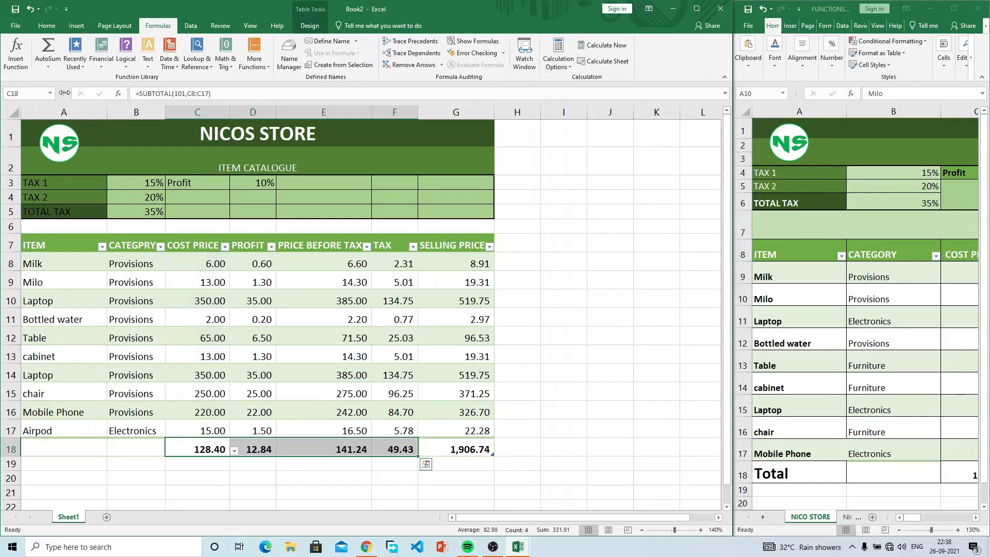
pyautogui.click(48, 66)
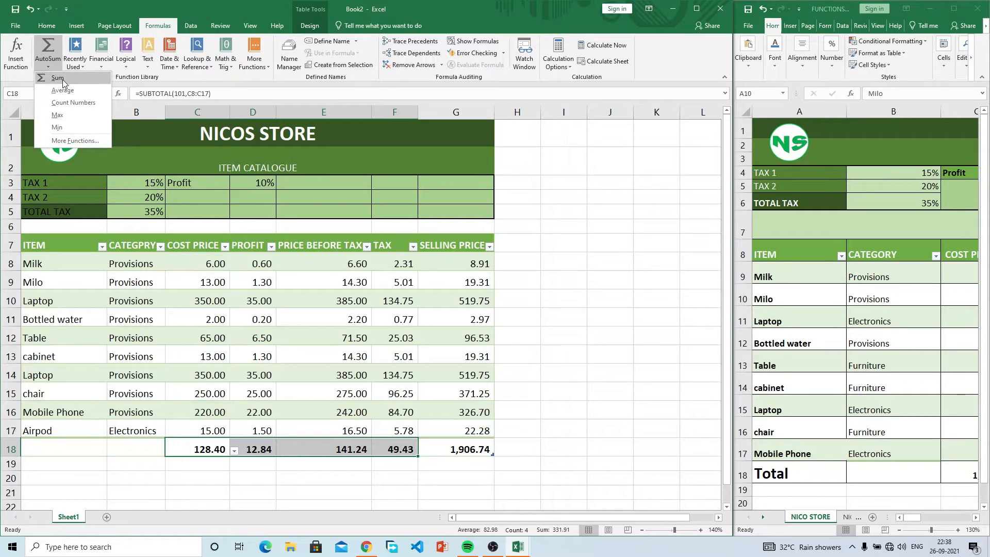
pyautogui.click(63, 80)
pyautogui.click(553, 423)
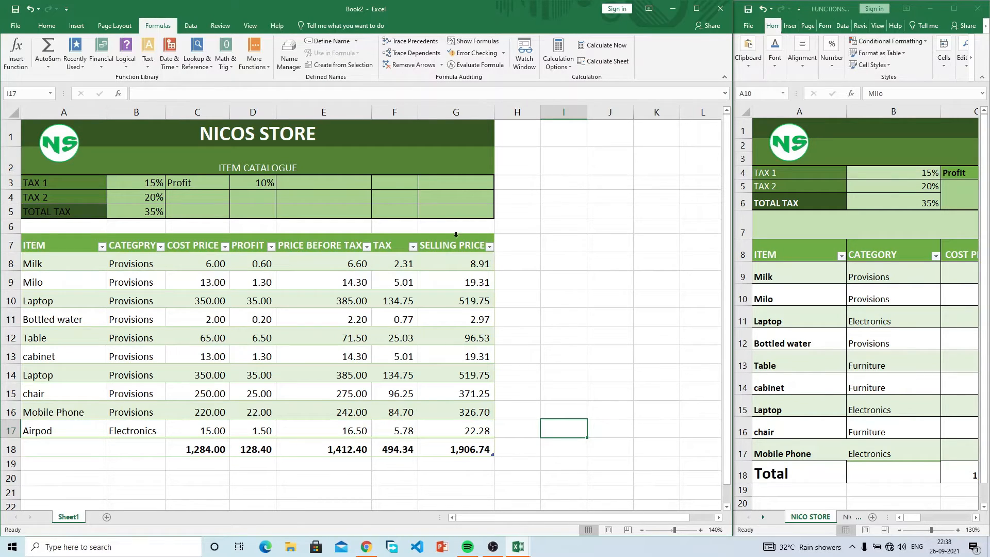
# Step: Select the blank start of the totals row, A18:B18, on the Home tab
pyautogui.moveTo(150, 446); pyautogui.dragTo(39, 448)
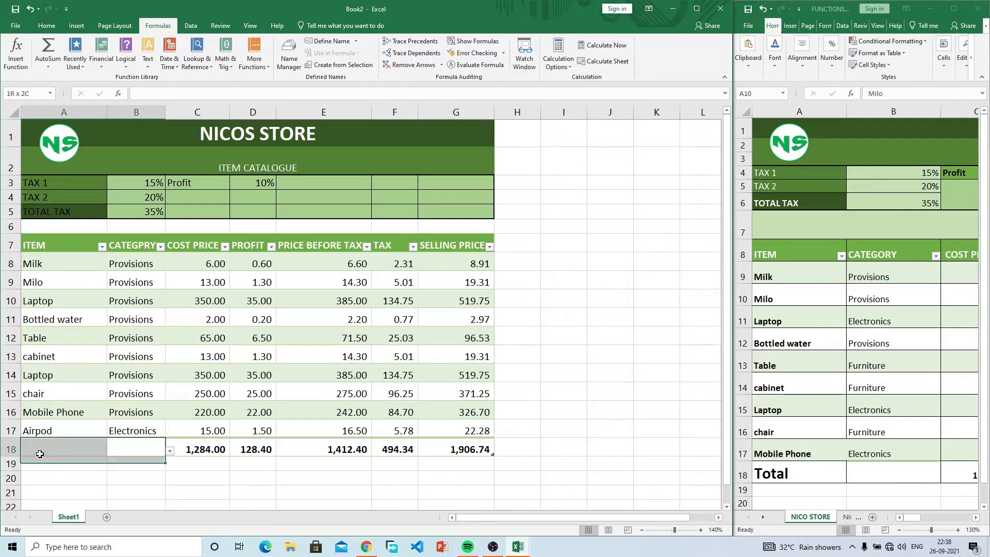
pyautogui.click(47, 26)
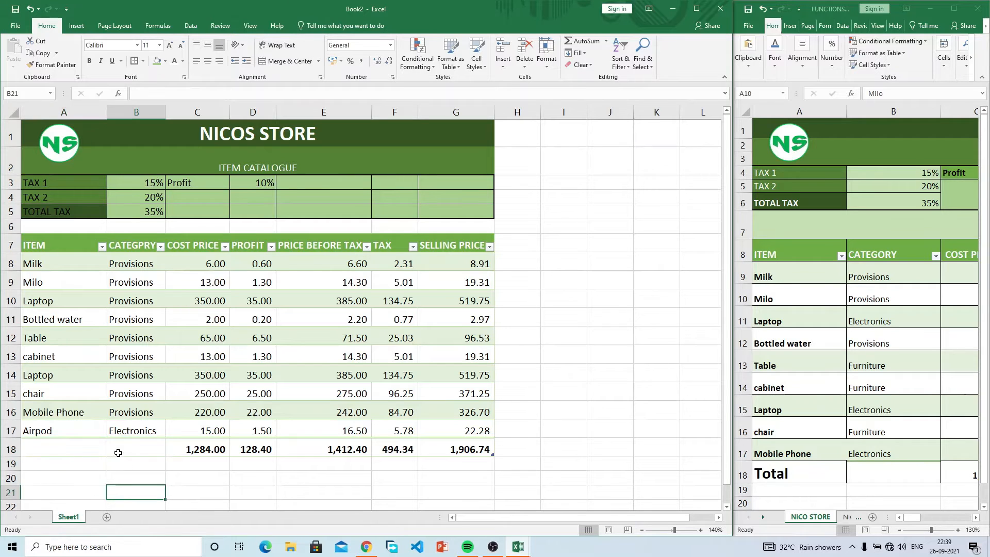
pyautogui.click(88, 448)
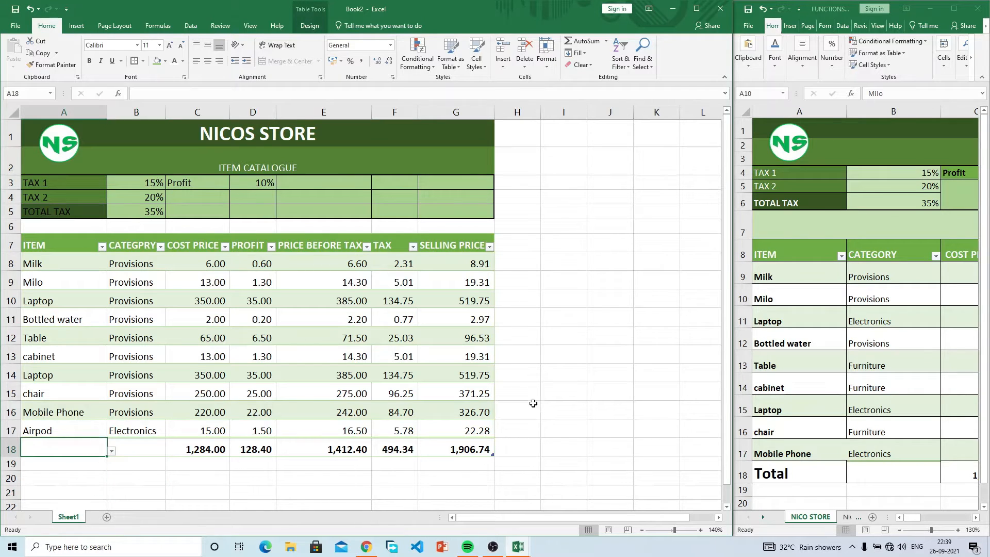
pyautogui.click(515, 432)
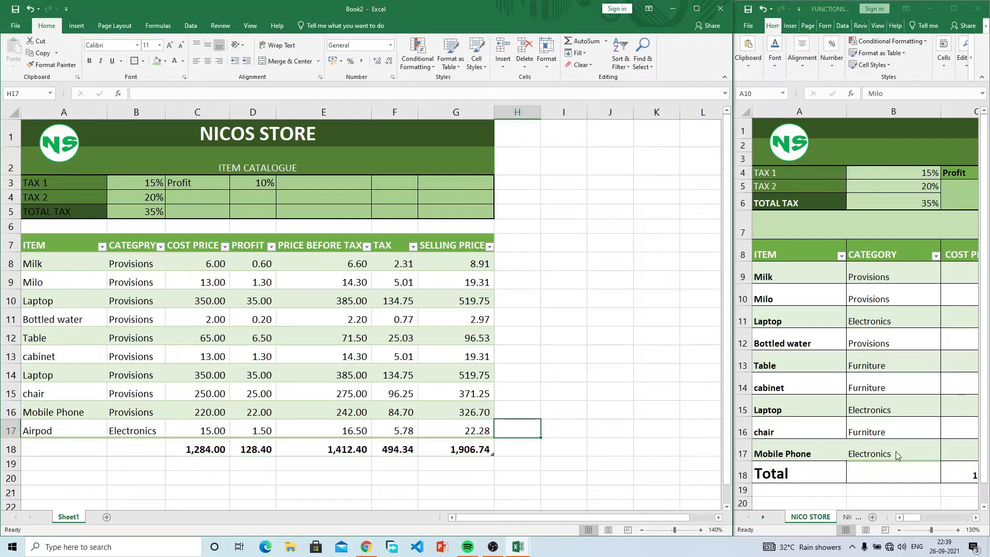
# Step: Scroll the reference workbook to view its column chart
pyautogui.click(902, 404)
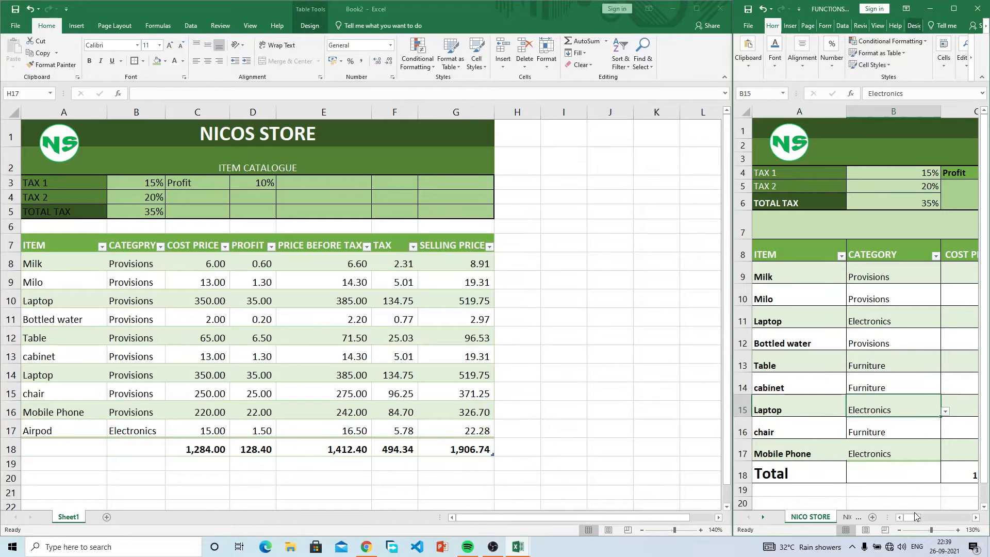
pyautogui.moveTo(915, 513); pyautogui.dragTo(935, 515)
pyautogui.click(576, 364)
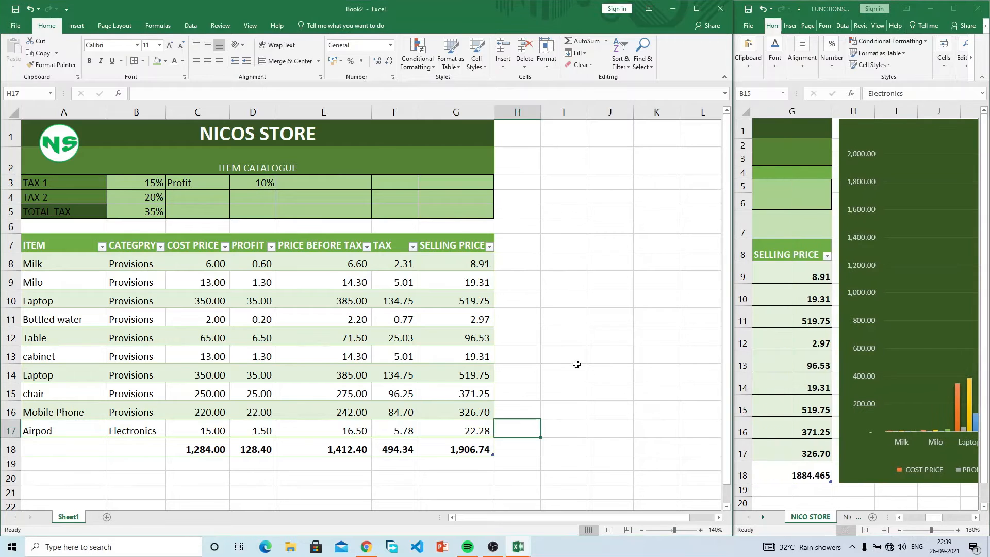
# Step: Select Book2's item table from G7 down to A18, headers through totals
pyautogui.click(458, 243)
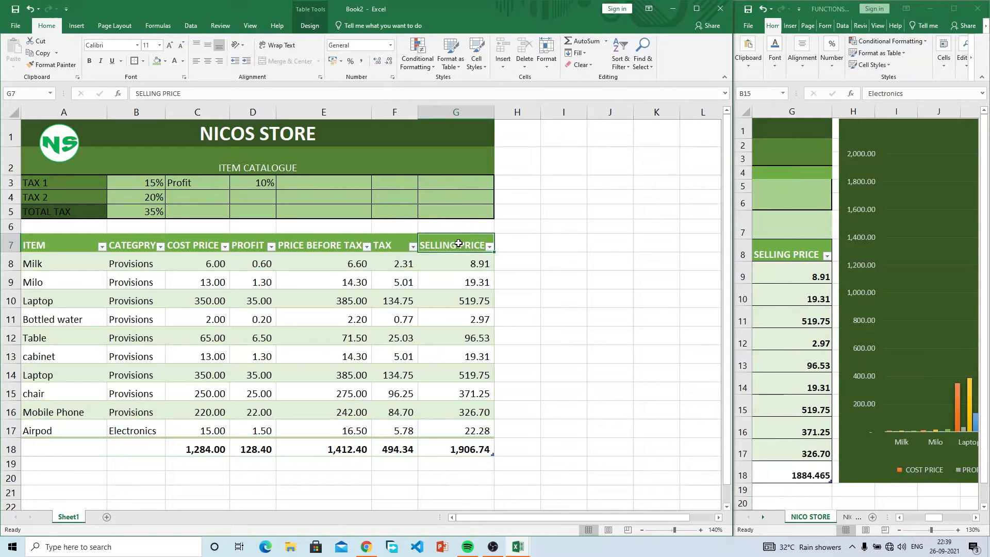
pyautogui.moveTo(450, 250); pyautogui.dragTo(74, 445)
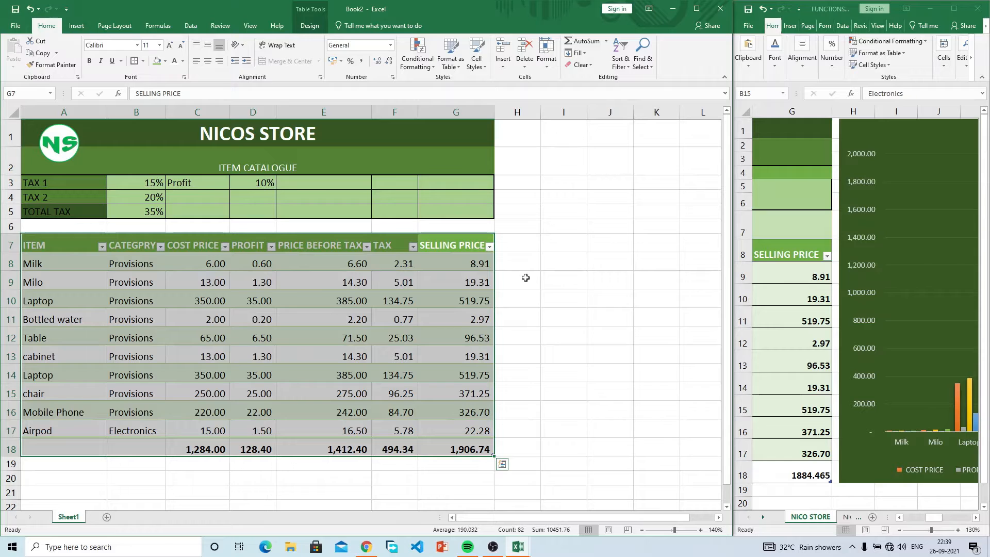
pyautogui.click(457, 263)
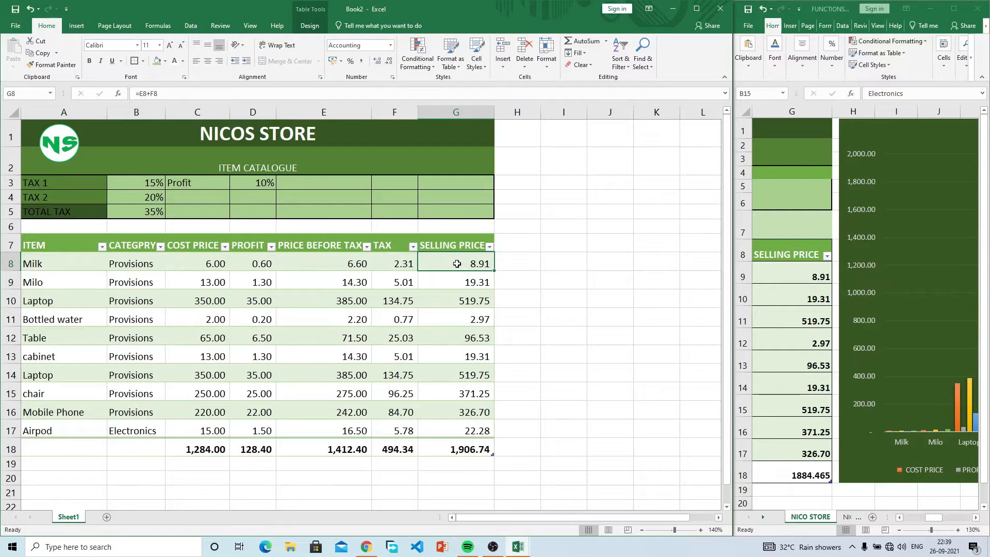
pyautogui.click(458, 246)
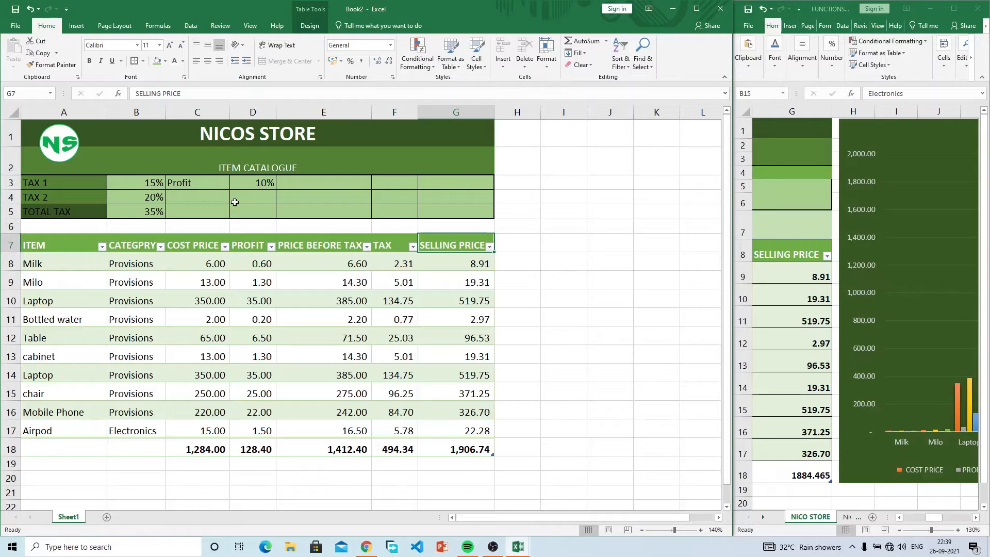
pyautogui.moveTo(446, 245); pyautogui.dragTo(66, 447)
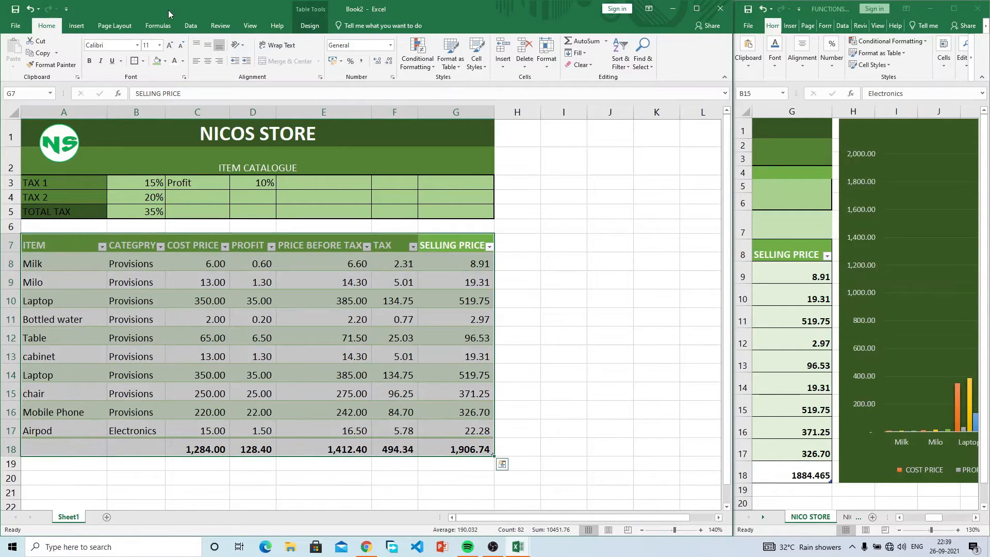
# Step: Insert a 2-D Clustered Column chart of the selected item table
pyautogui.click(77, 26)
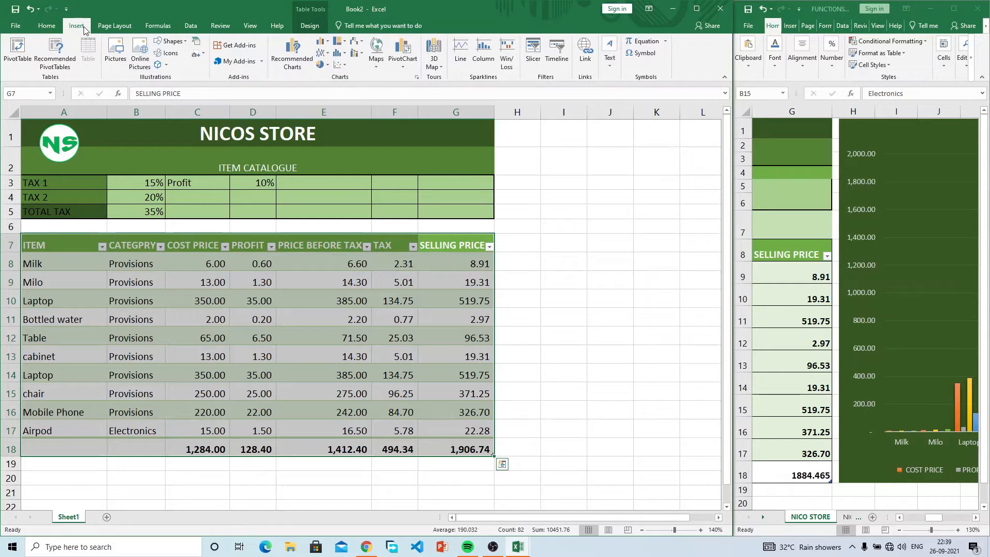
pyautogui.click(324, 45)
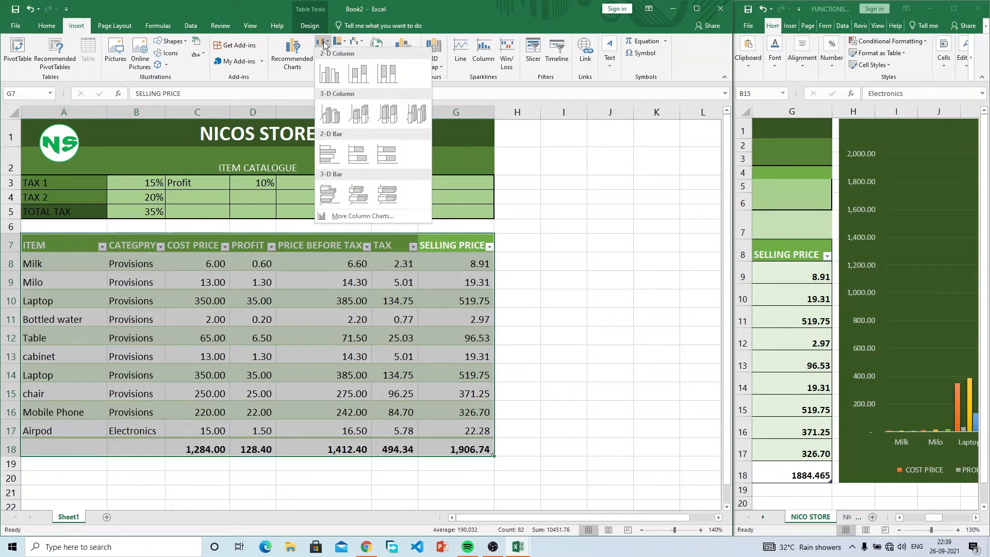
pyautogui.click(331, 72)
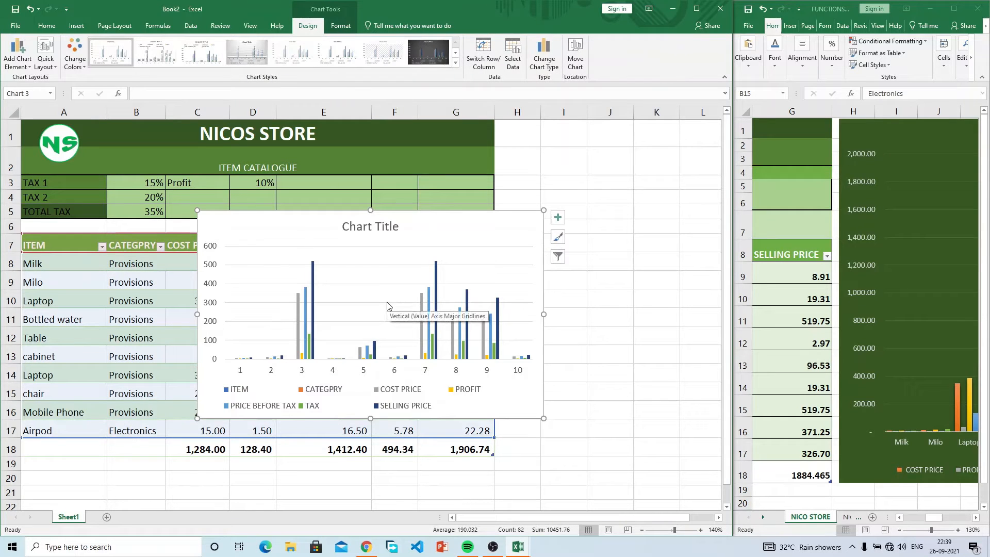
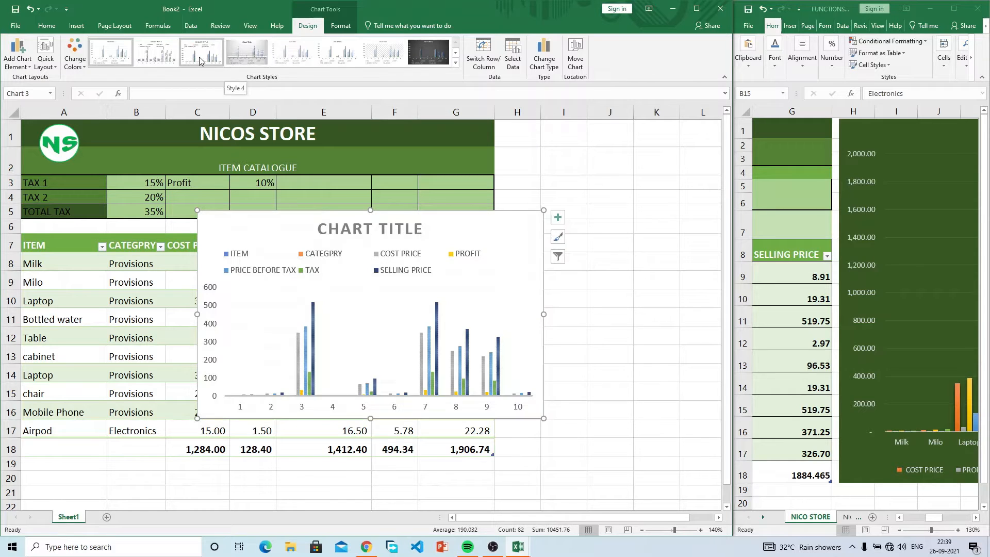
# Step: Apply a dark chart style with the legend below, and recolour the bars with Colorful Palette 3
pyautogui.click(424, 58)
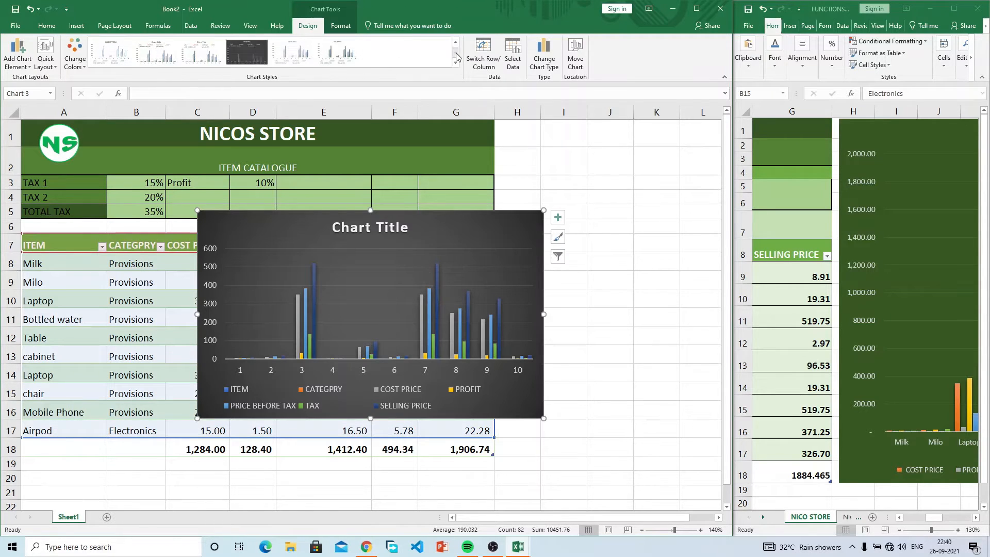
pyautogui.click(240, 58)
pyautogui.click(47, 26)
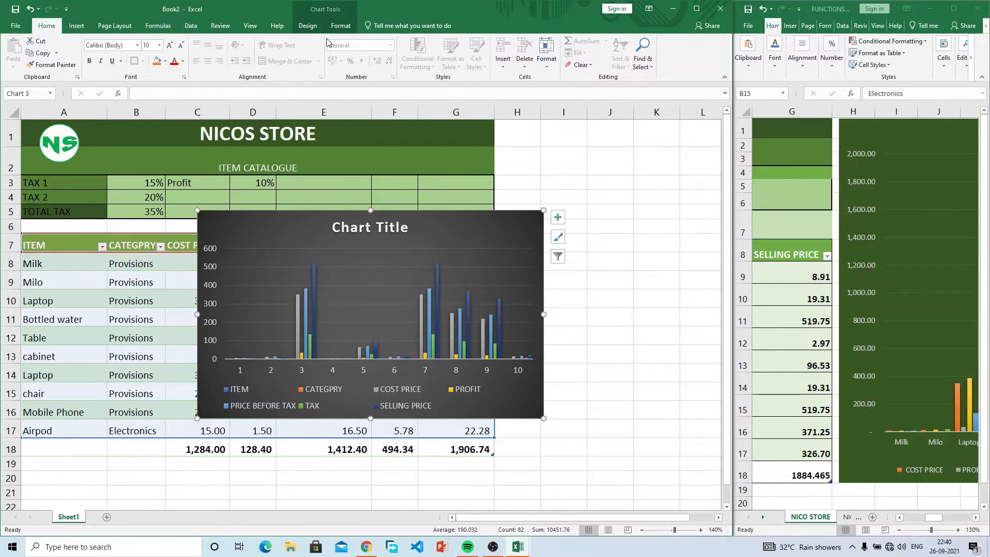
pyautogui.click(339, 26)
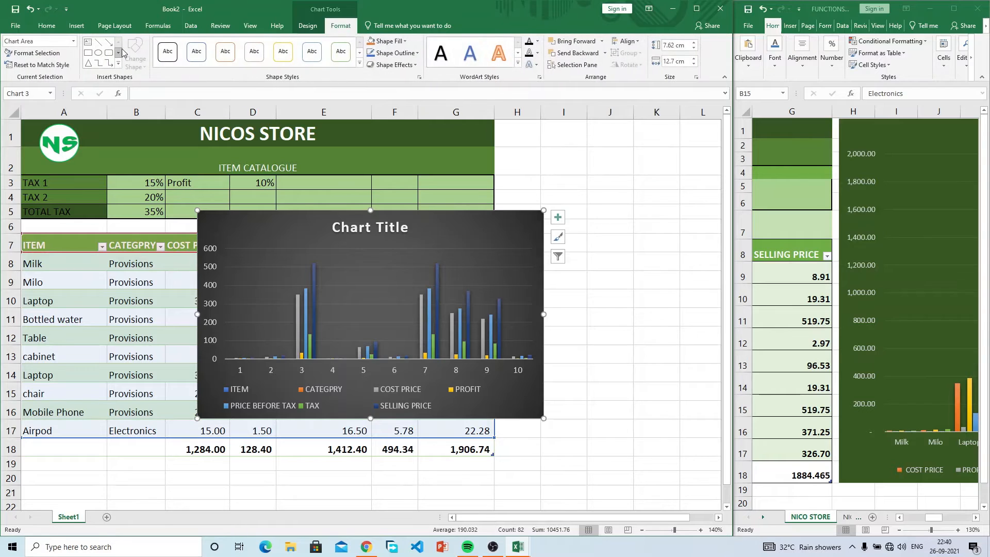
pyautogui.click(306, 26)
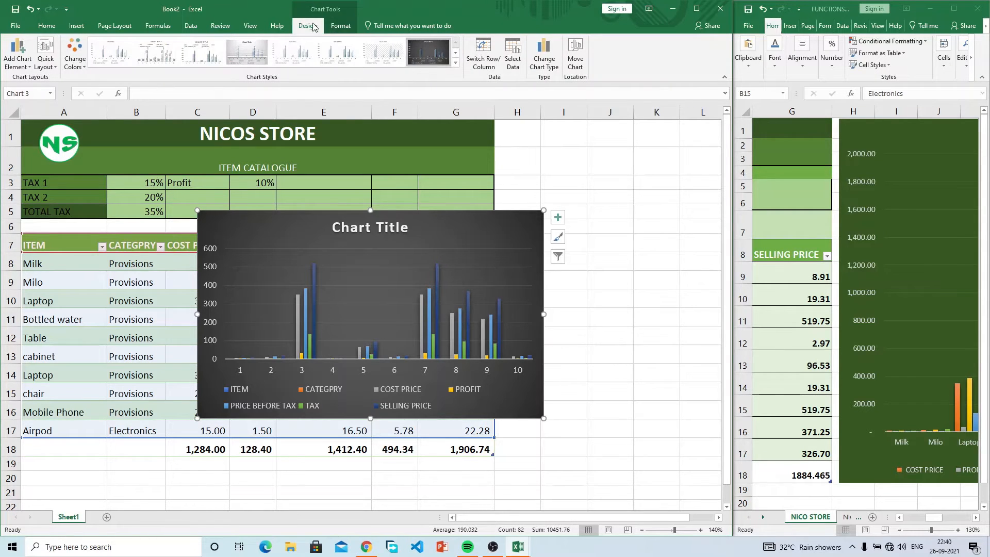
pyautogui.click(75, 60)
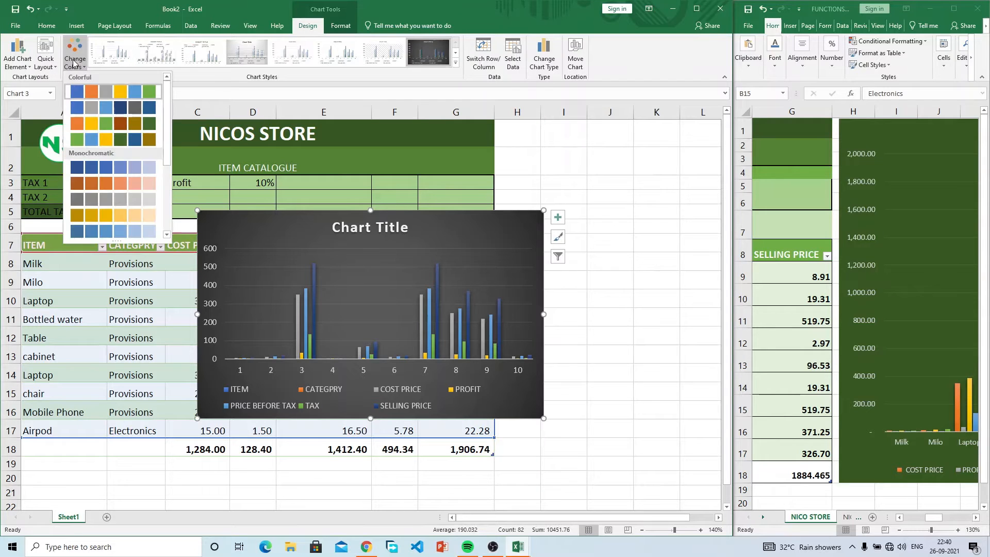
pyautogui.click(128, 128)
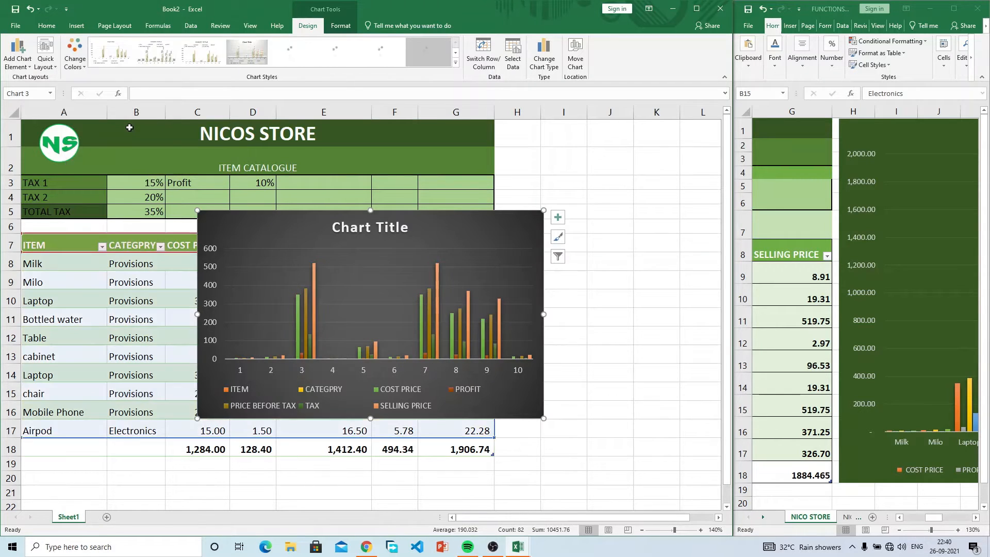
# Step: Fill the chart background with Green, Accent 6, Darker 50%, leaving the font colour unchanged
pyautogui.click(46, 26)
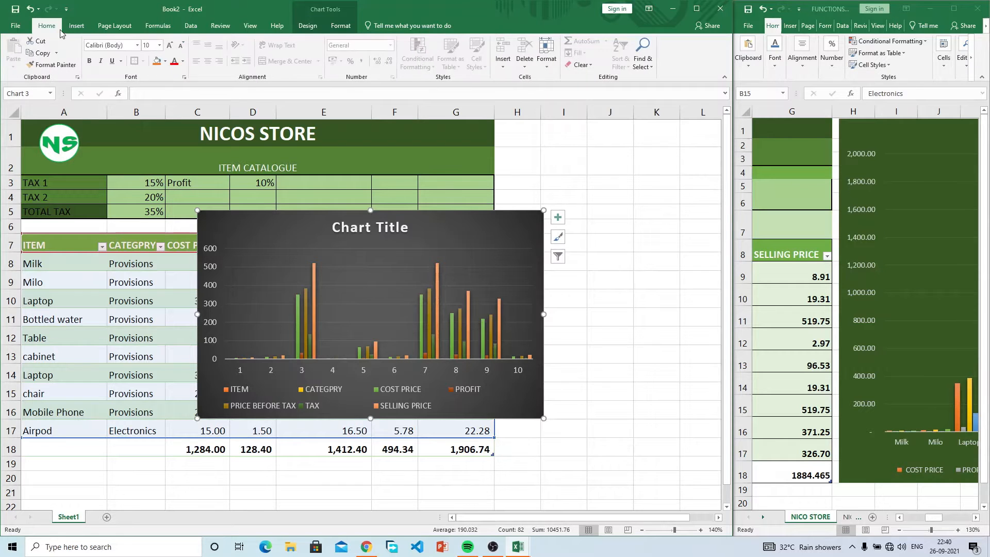
pyautogui.click(165, 61)
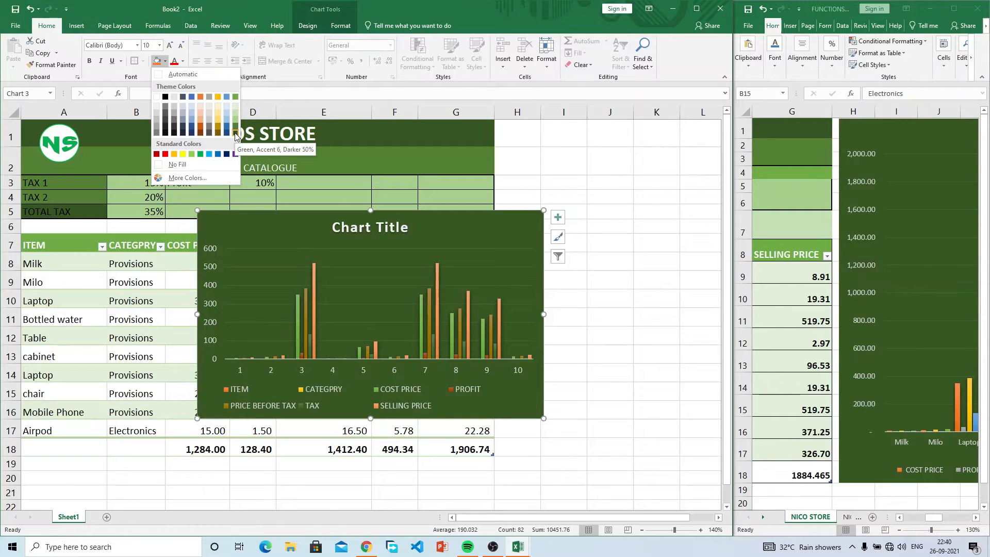
pyautogui.click(236, 135)
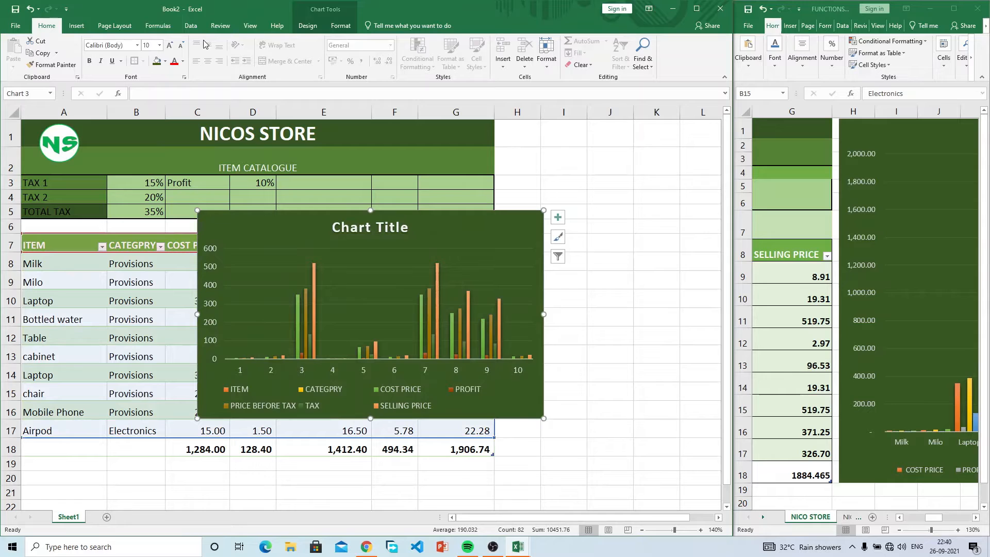
pyautogui.click(183, 61)
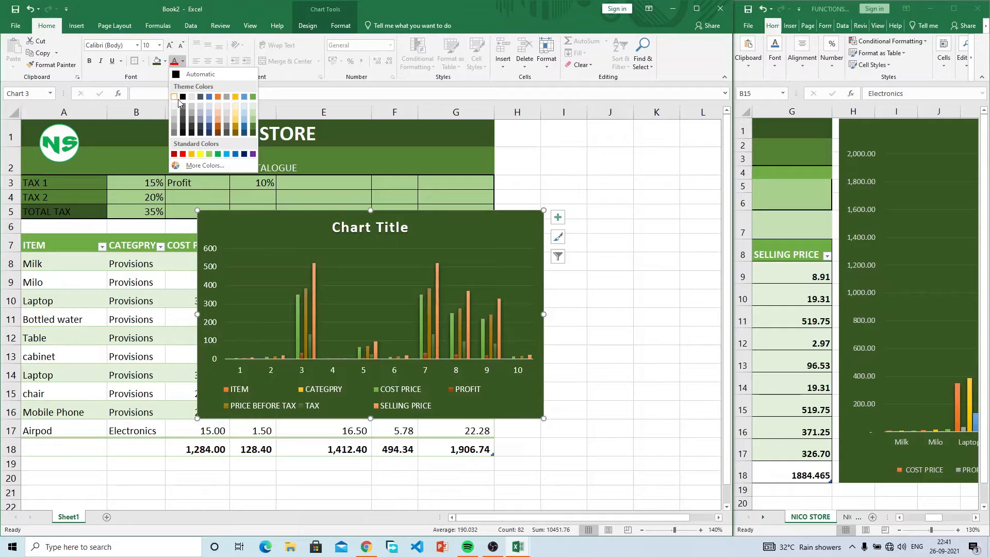
pyautogui.click(443, 228)
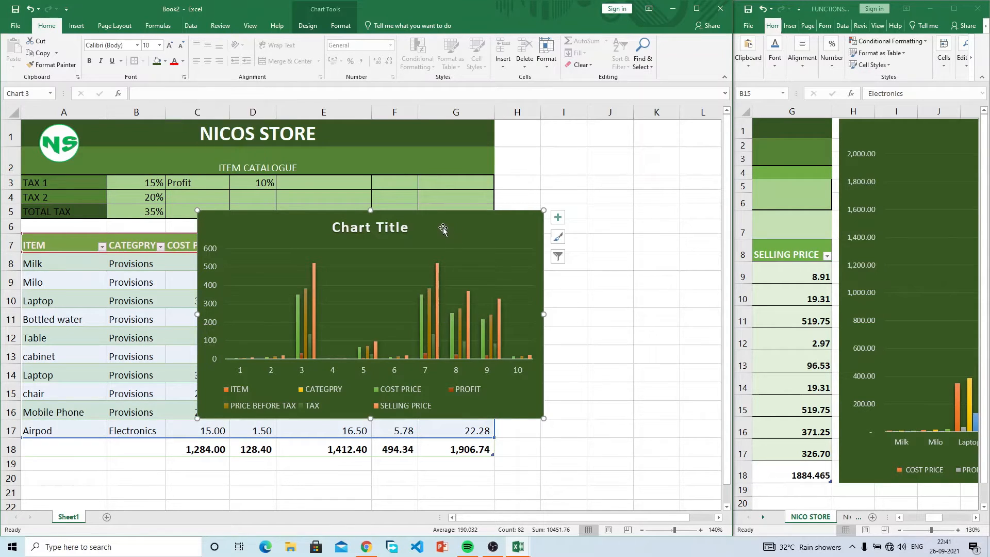
pyautogui.click(642, 530)
# Step: Move the chart to the empty area right of the table and maximize the workbook window
pyautogui.click(642, 529)
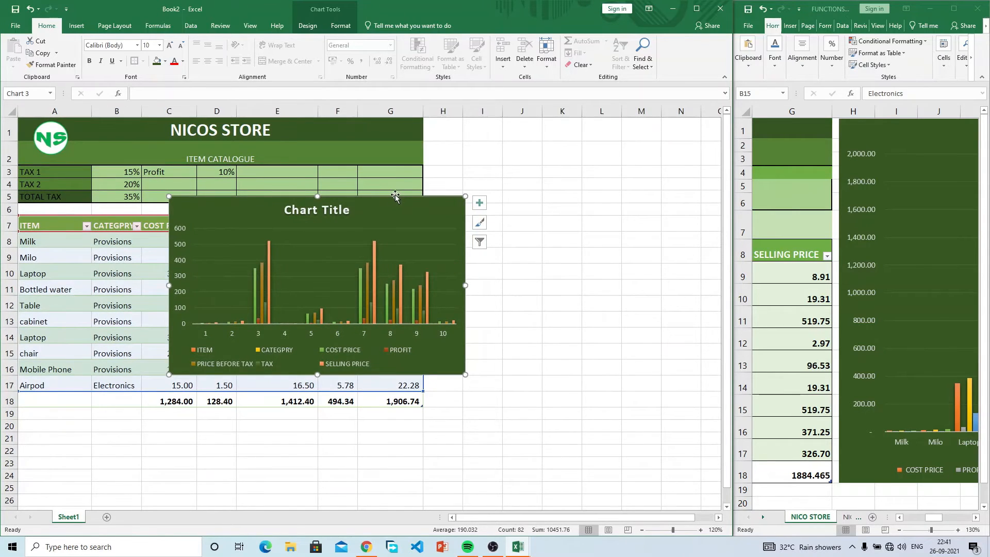
pyautogui.moveTo(397, 206); pyautogui.dragTo(655, 137)
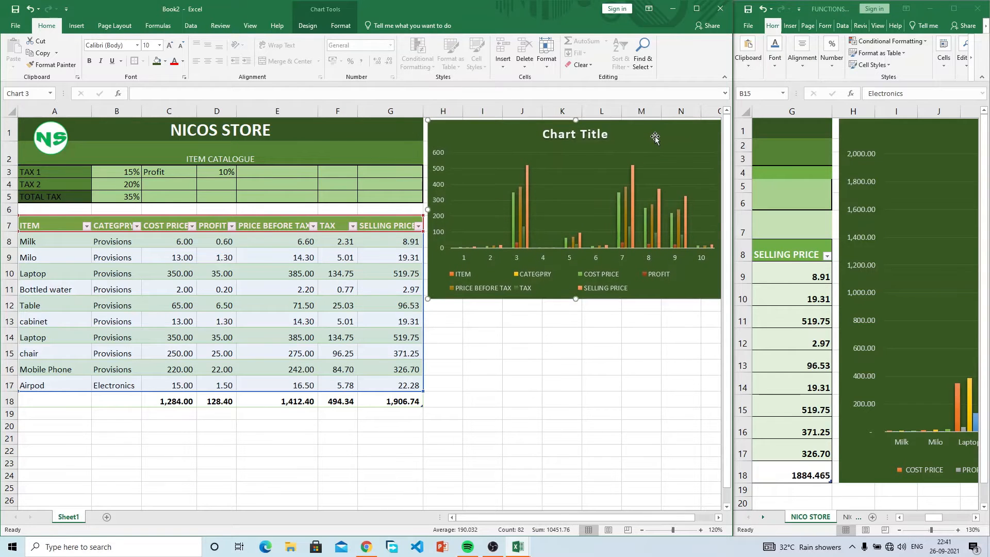
pyautogui.click(697, 9)
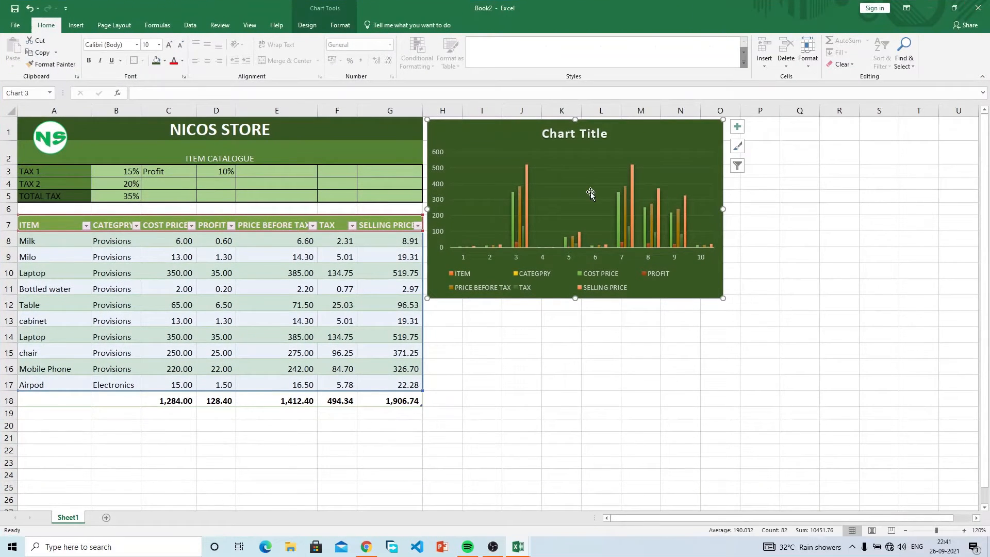
pyautogui.moveTo(648, 137)
pyautogui.mouseDown()
pyautogui.moveTo(704, 140)
pyautogui.moveTo(663, 136)
pyautogui.mouseUp()
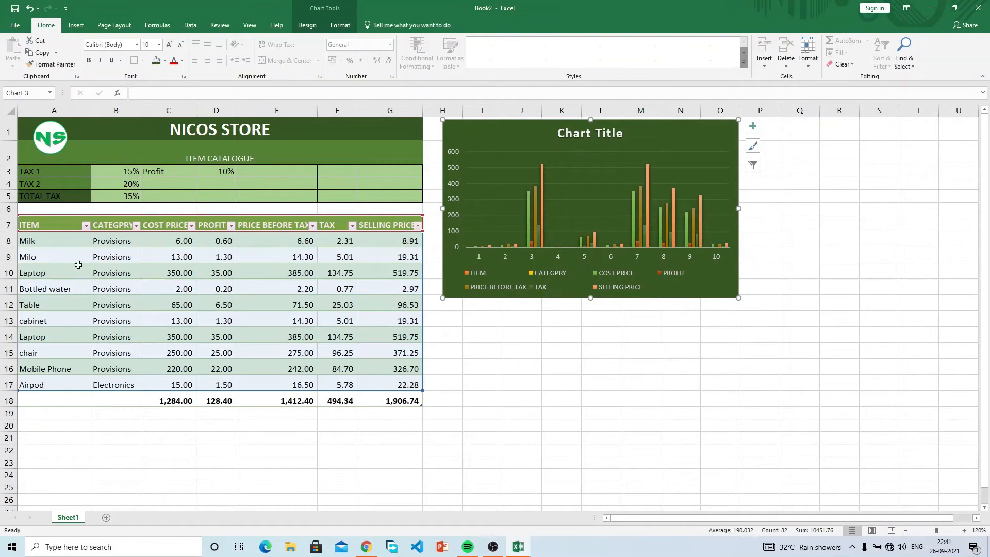
pyautogui.press('Escape')
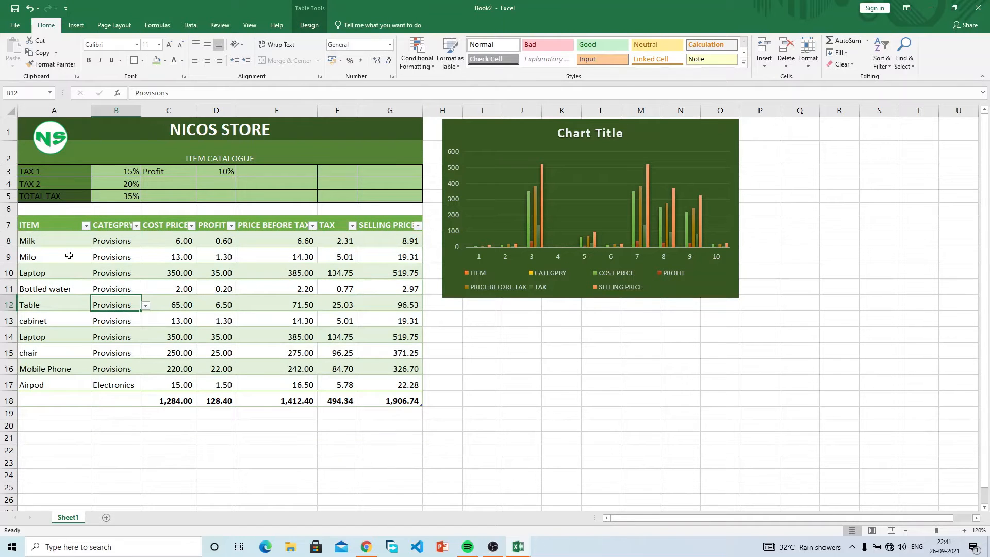
# Step: Widen column B, enlarge the chart from its corner, and select the table range A3:G18
pyautogui.moveTo(145, 112); pyautogui.dragTo(168, 112)
pyautogui.moveTo(506, 127); pyautogui.dragTo(494, 127)
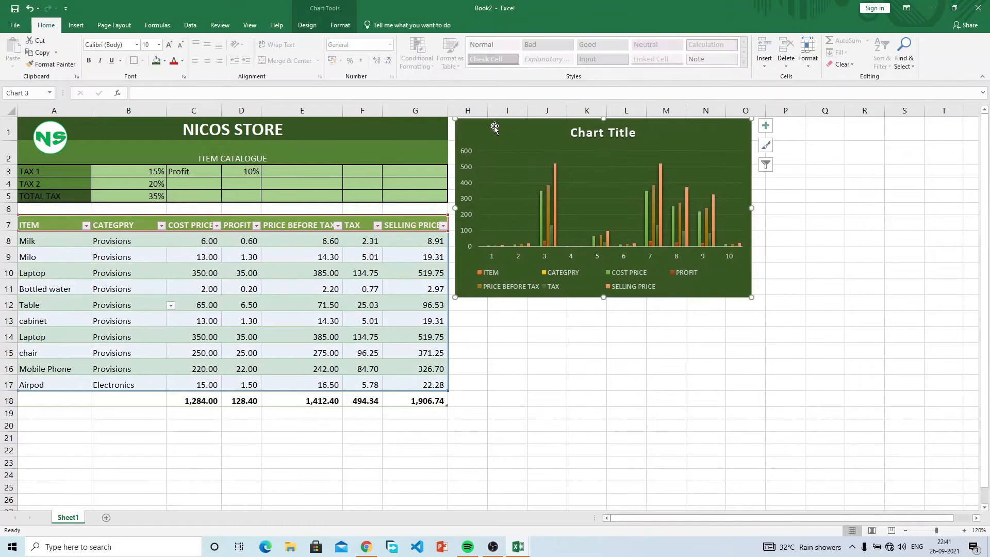
pyautogui.moveTo(754, 297); pyautogui.dragTo(962, 399)
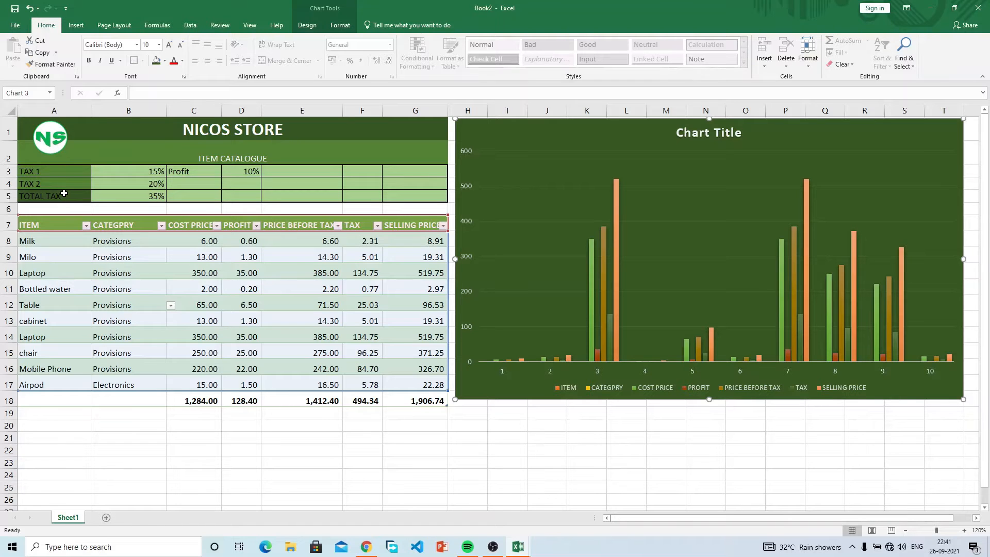
pyautogui.moveTo(59, 175); pyautogui.dragTo(434, 400)
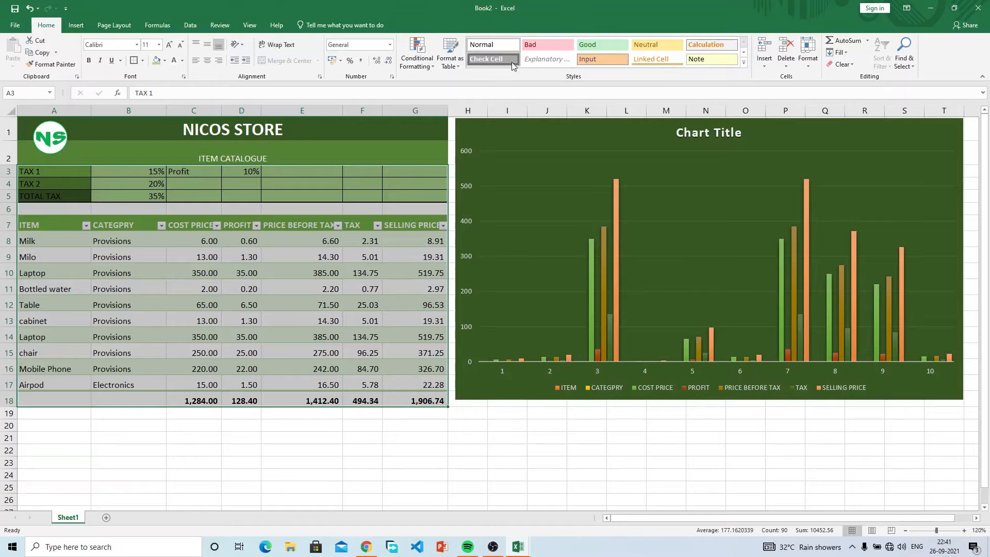
# Step: Set the height of rows 3–18 to 25 points
pyautogui.click(808, 61)
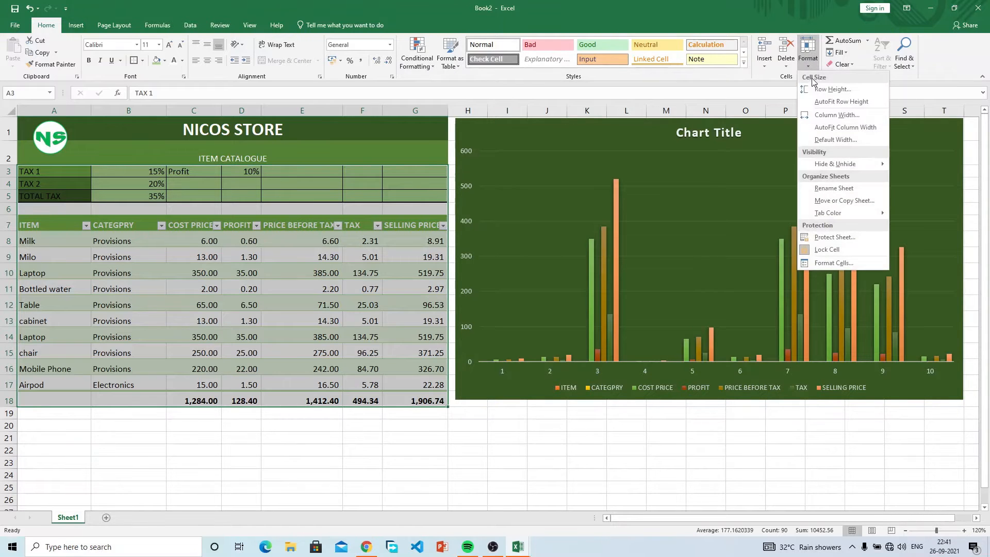
pyautogui.click(816, 91)
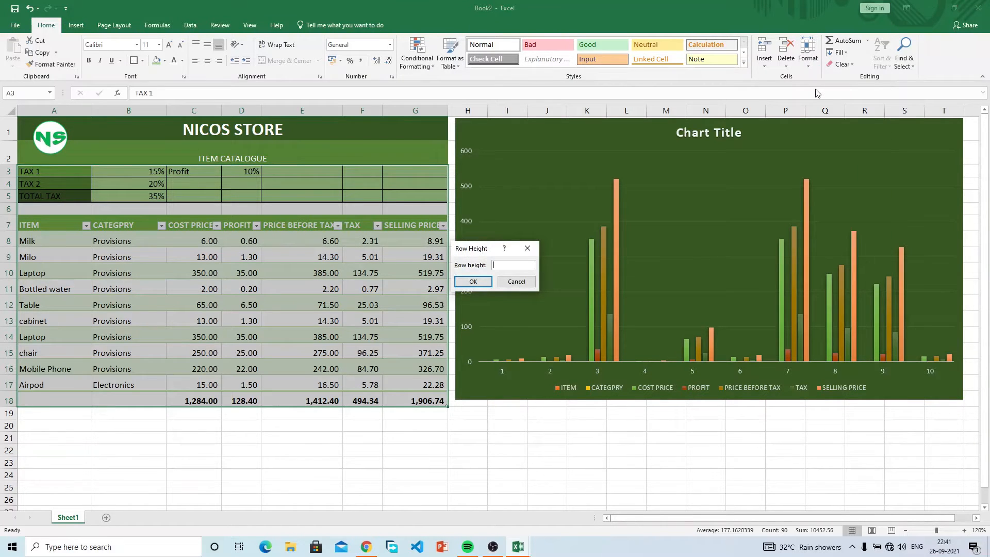
pyautogui.press('Return')
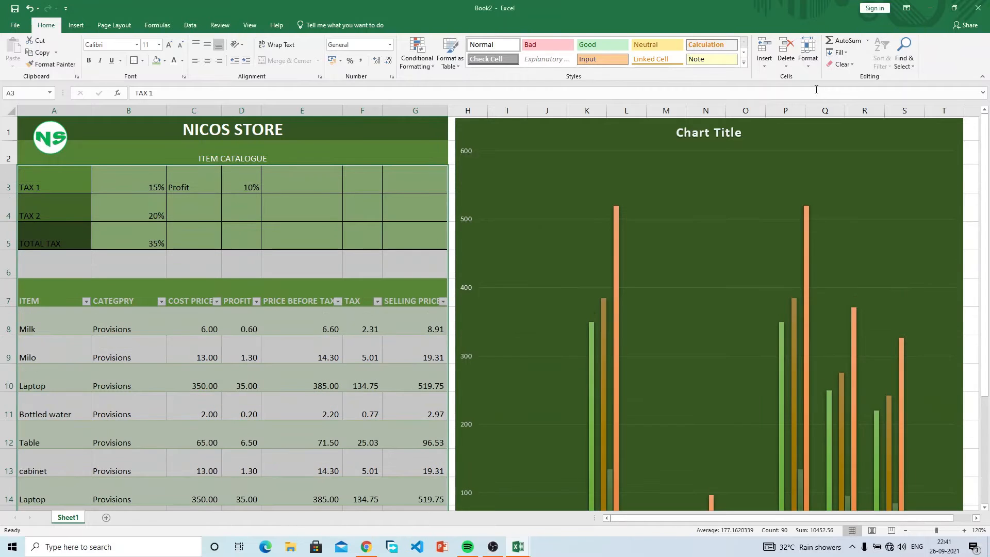
pyautogui.click(809, 60)
pyautogui.click(823, 93)
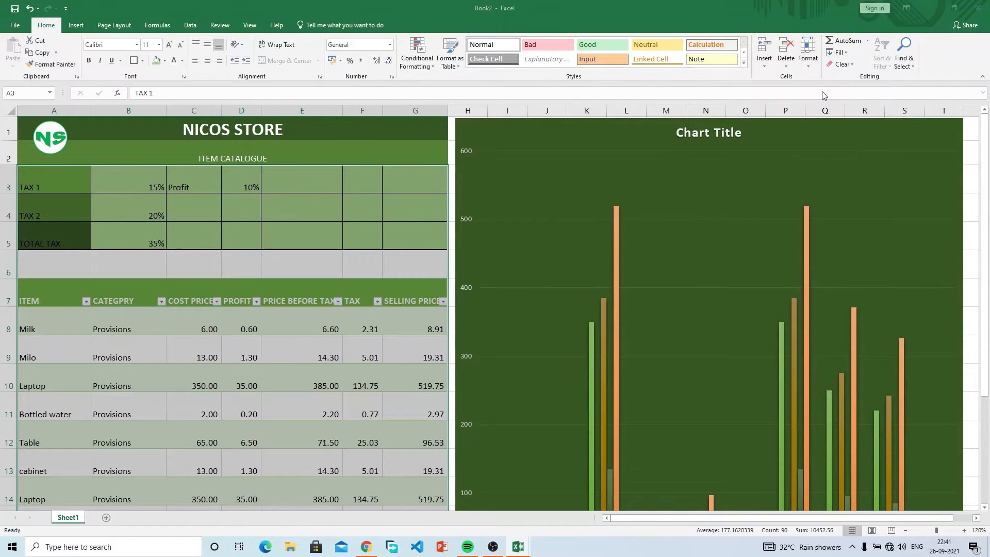
pyautogui.write('25')
pyautogui.press('Return')
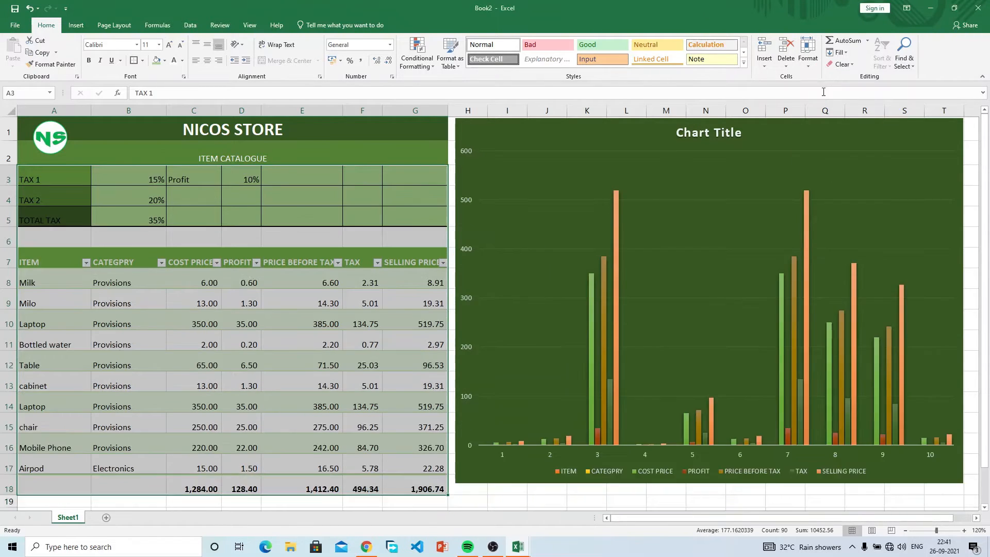
# Step: Drag the chart's bottom edge down to line up with the table's totals row
pyautogui.click(604, 310)
pyautogui.click(736, 500)
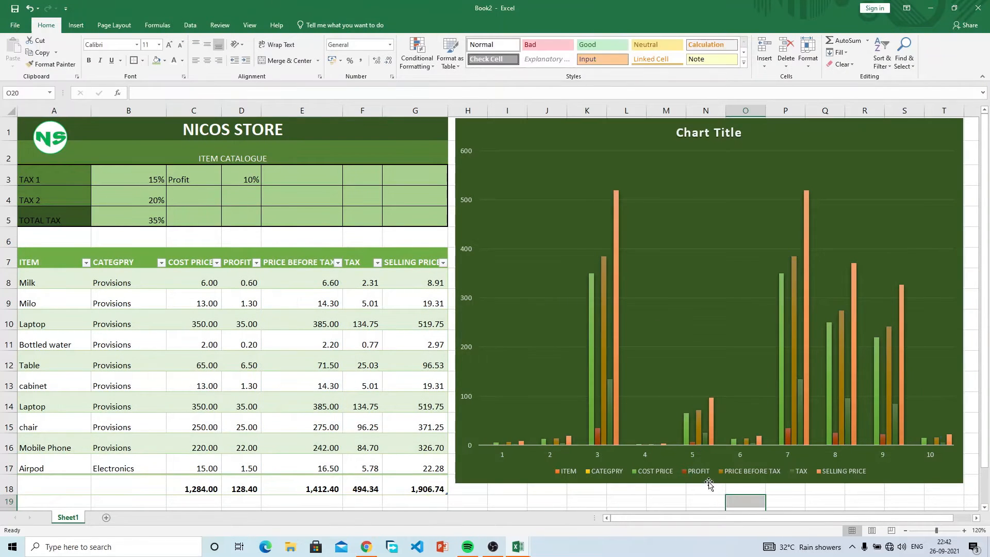
pyautogui.click(708, 478)
pyautogui.click(720, 384)
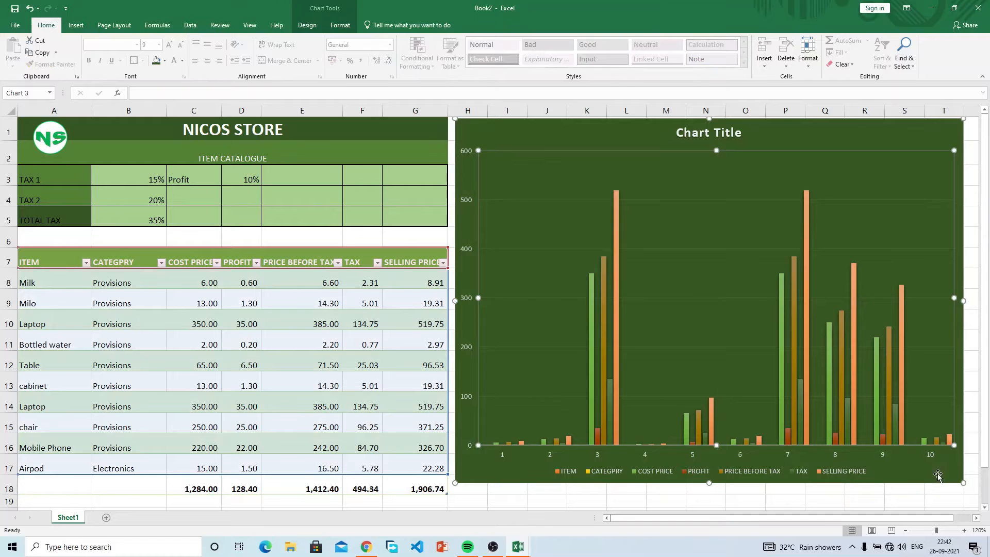
pyautogui.click(936, 477)
pyautogui.moveTo(709, 482); pyautogui.dragTo(711, 494)
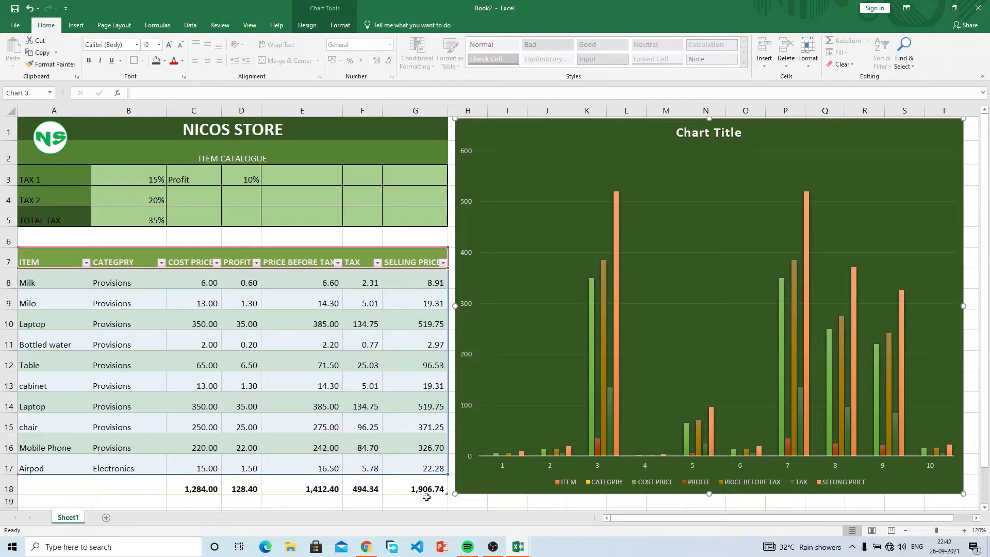
pyautogui.click(672, 283)
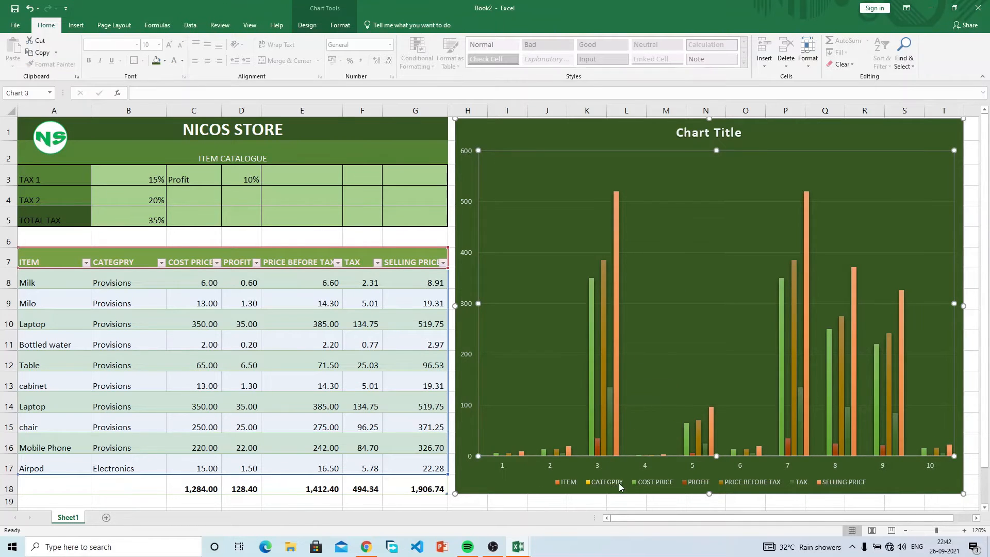
pyautogui.click(122, 291)
# Step: Correct the B7 header from CATEGPRY to CATEGORY
pyautogui.click(118, 260)
pyautogui.doubleClick(118, 259)
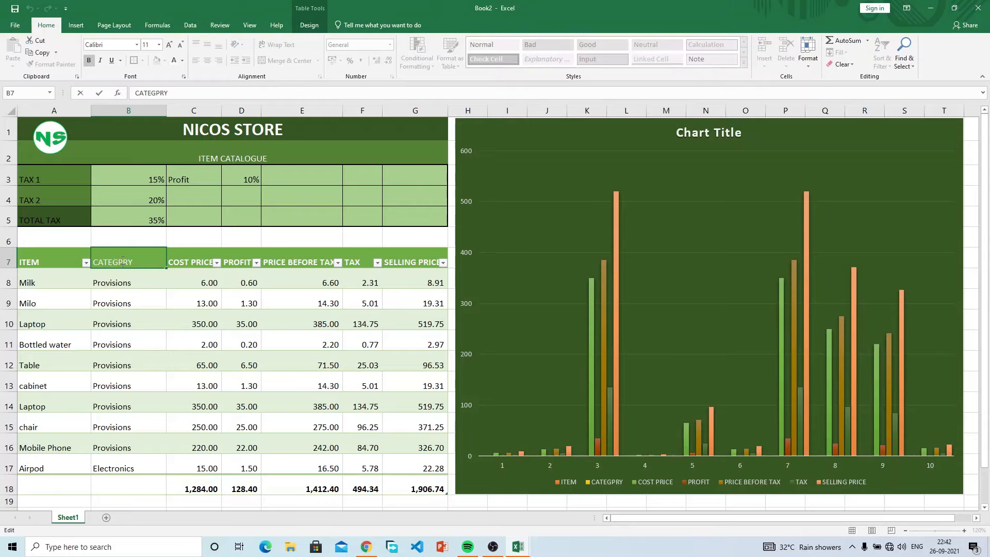
pyautogui.write('O')
pyautogui.press('Return')
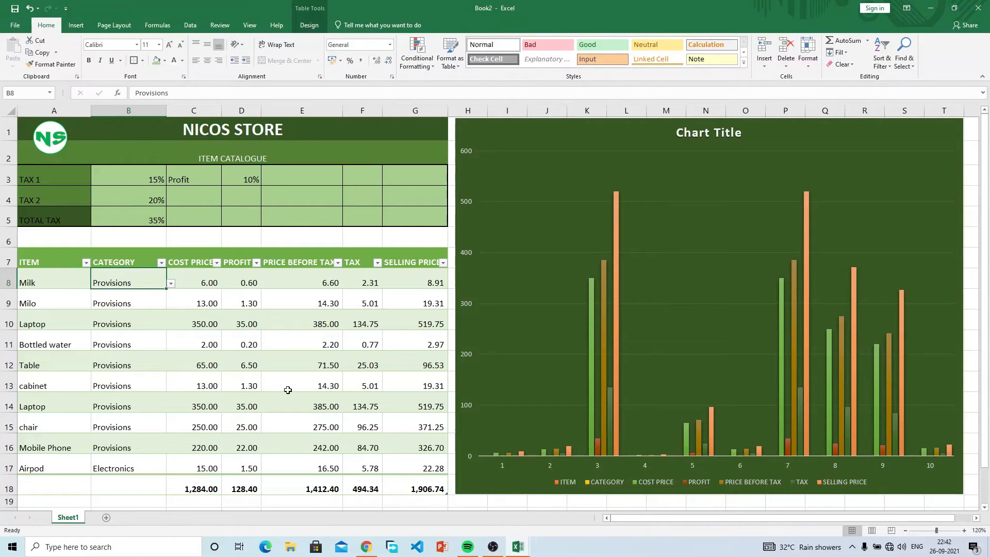
pyautogui.click(599, 480)
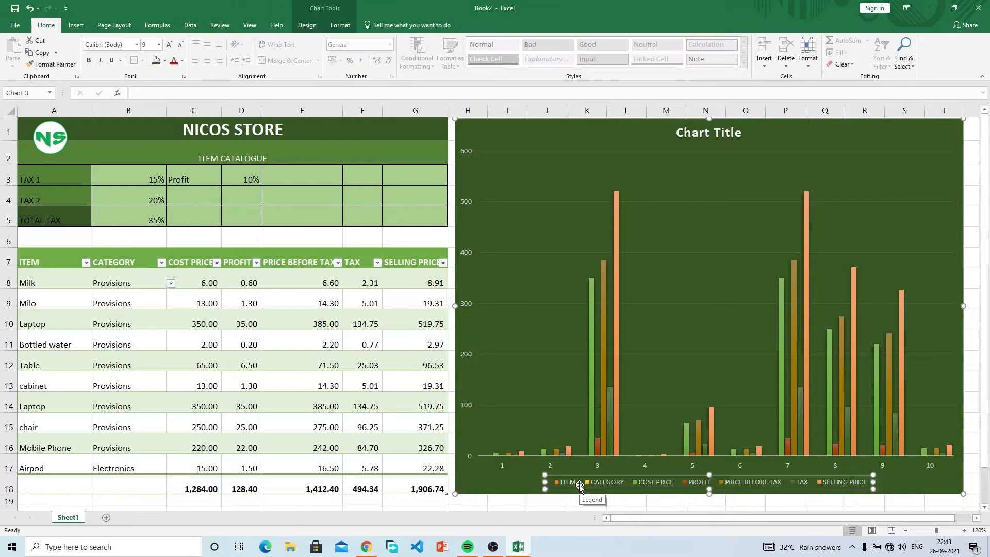
# Step: Select the chart title, glance at the FUNCTIONS workbook, then return to Book2
pyautogui.click(618, 229)
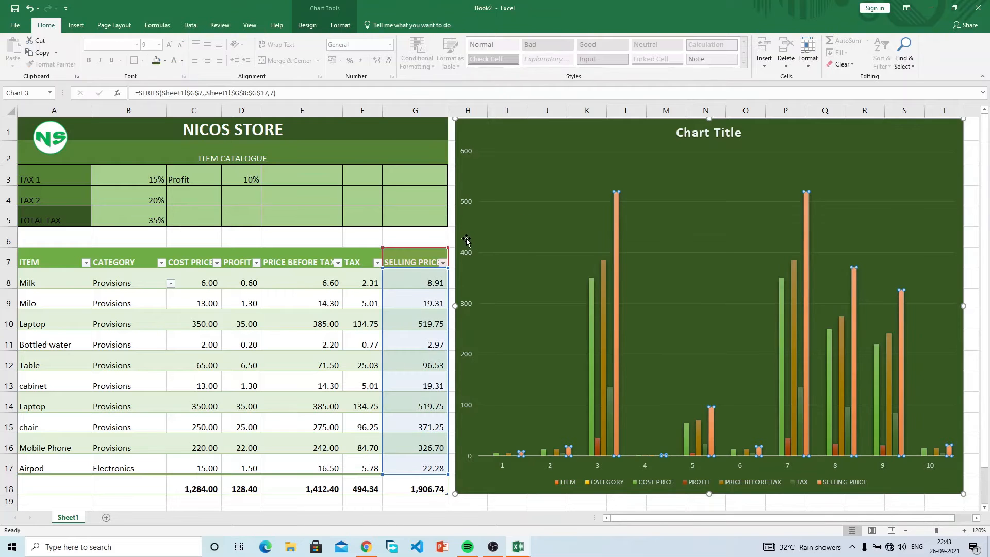
pyautogui.click(717, 137)
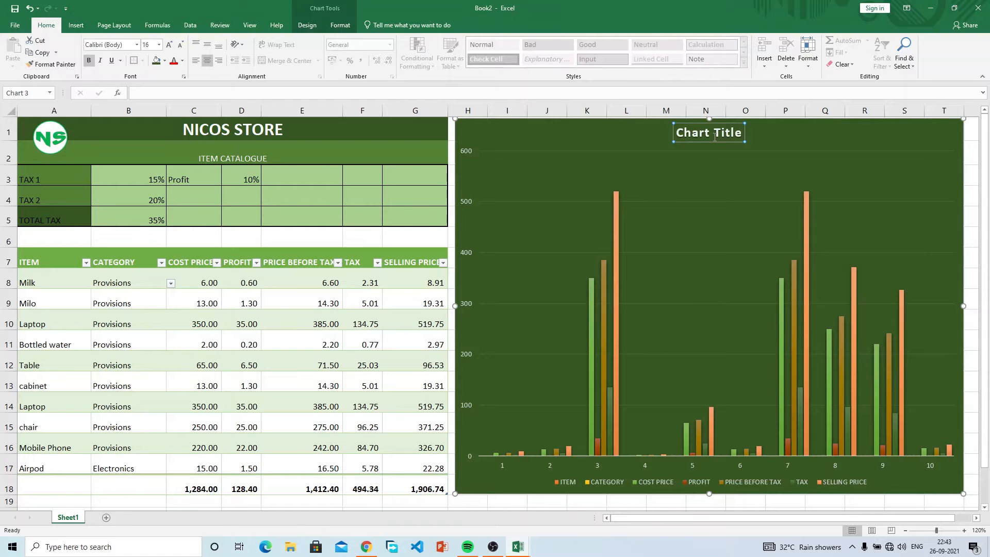
pyautogui.click(518, 547)
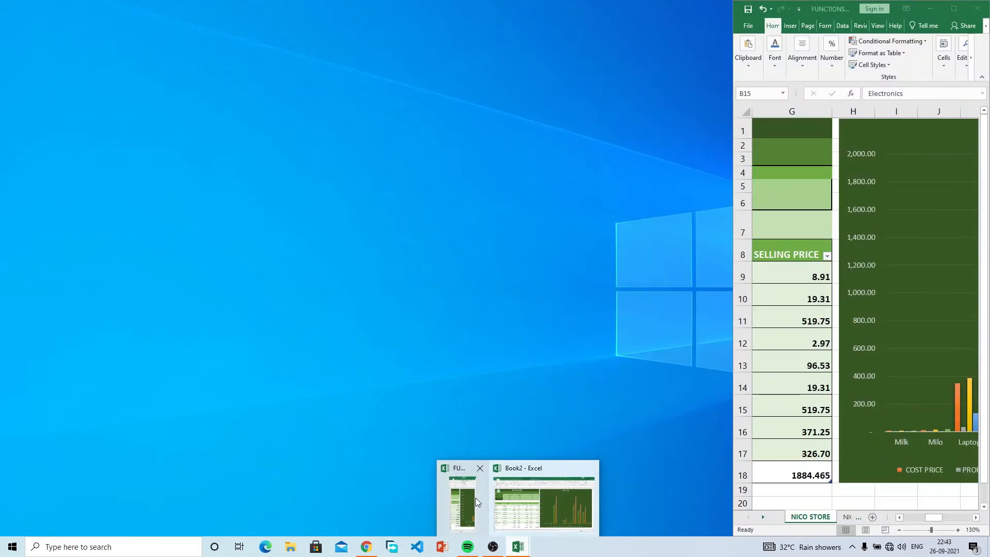
pyautogui.click(475, 497)
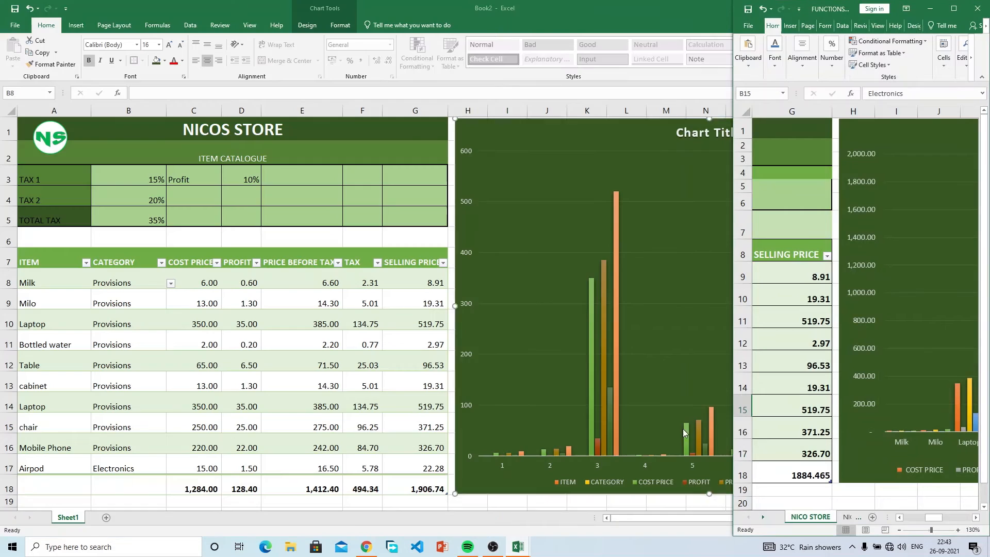
pyautogui.moveTo(934, 517)
pyautogui.mouseDown()
pyautogui.moveTo(968, 518)
pyautogui.moveTo(948, 519)
pyautogui.mouseUp()
pyautogui.click(699, 282)
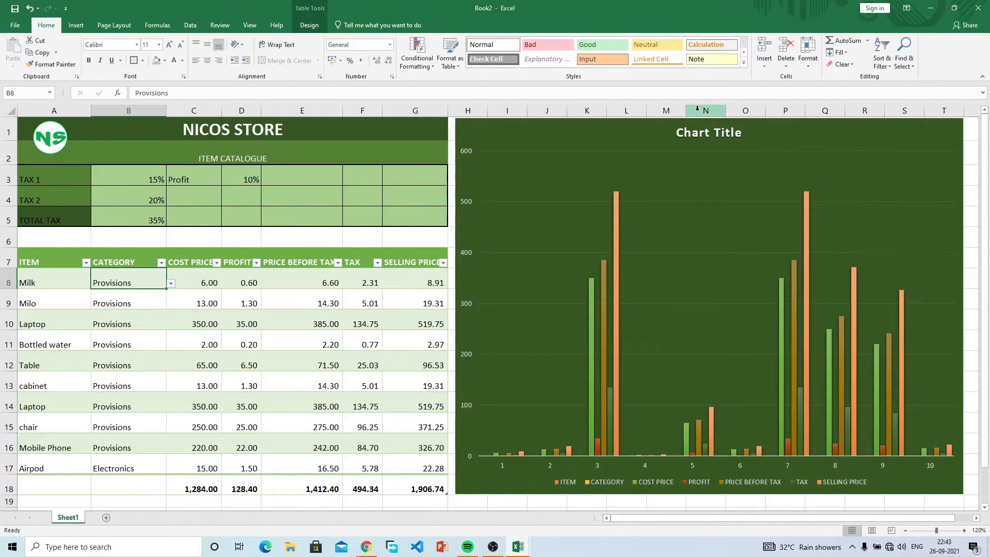
# Step: Replace the placeholder chart title with 'ITEM SUMMARY'
pyautogui.doubleClick(715, 133)
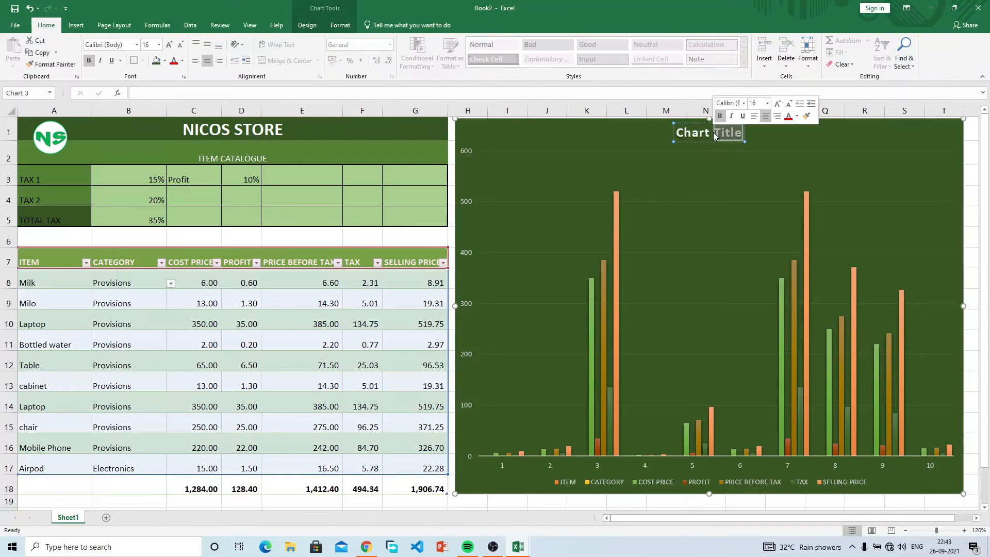
pyautogui.press('BackSpace')
pyautogui.press('BackSpace')
pyautogui.press('BackSpace')
pyautogui.press('BackSpace')
pyautogui.press('BackSpace')
pyautogui.press('BackSpace')
pyautogui.press('BackSpace')
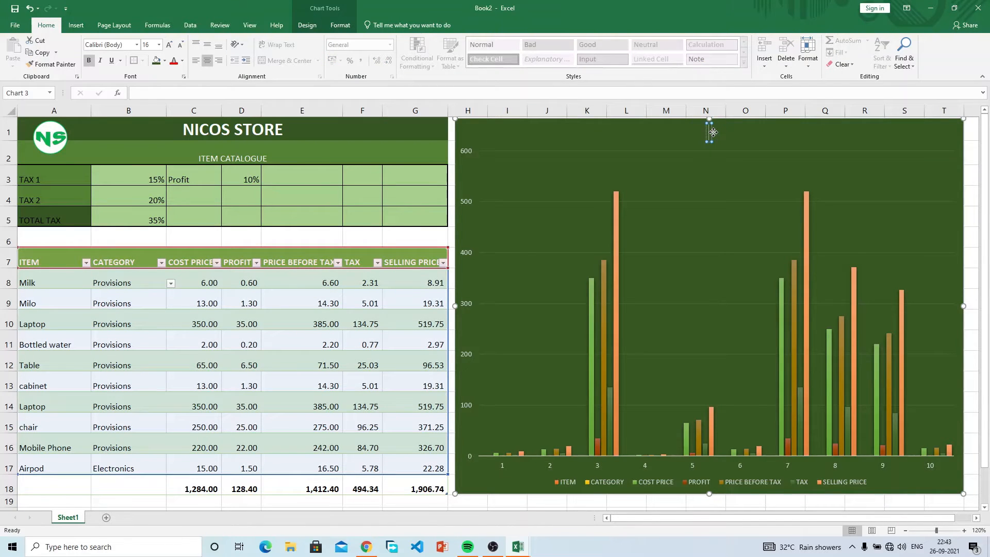
pyautogui.write('ITEM SUMMARY')
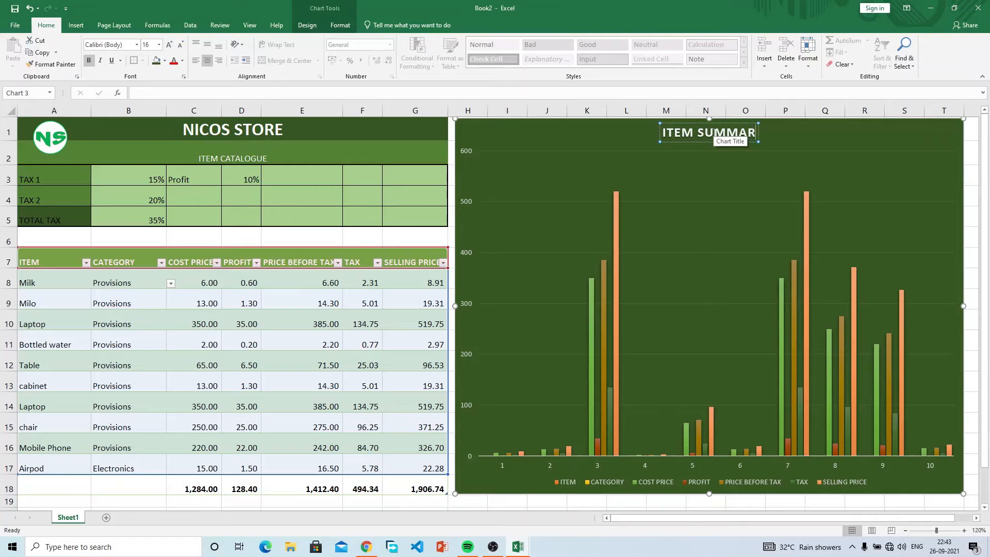
pyautogui.click(688, 359)
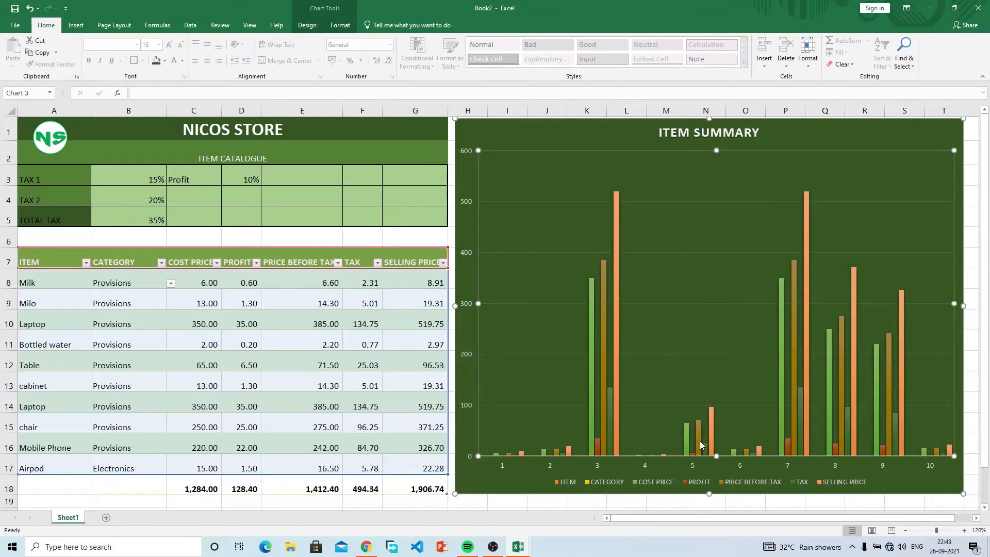
# Step: Remove the CATEGORY series from the chart's data source
pyautogui.click(652, 481)
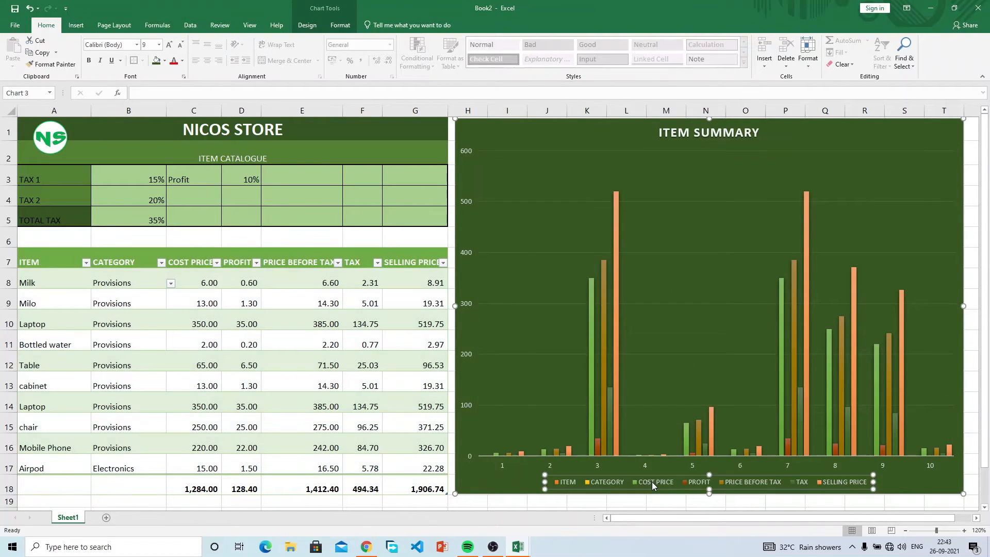
pyautogui.rightClick(654, 480)
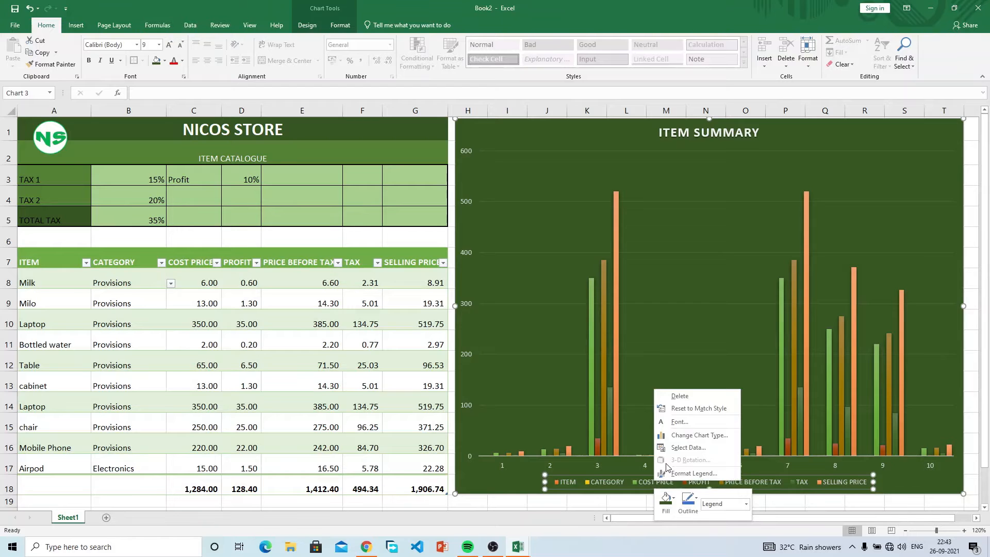
pyautogui.click(688, 447)
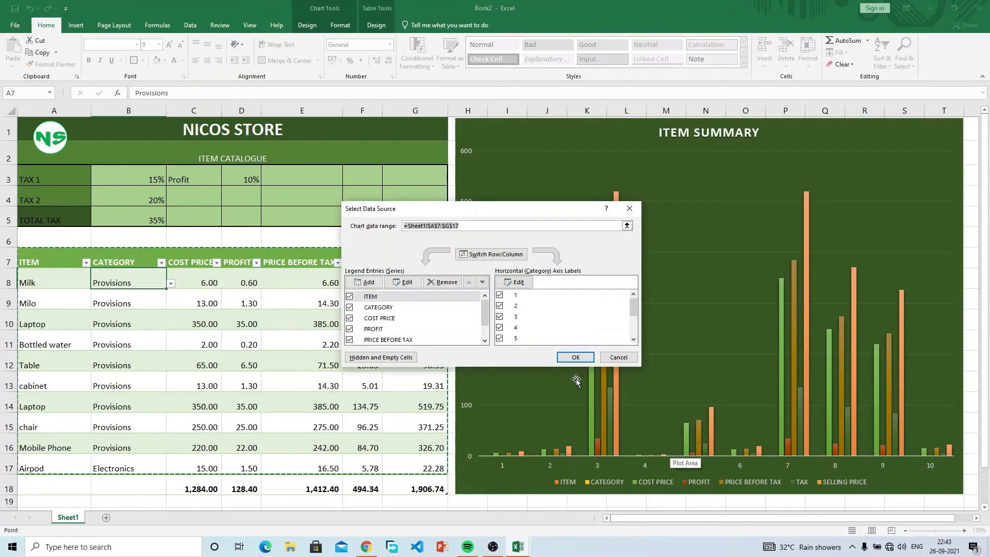
pyautogui.click(350, 308)
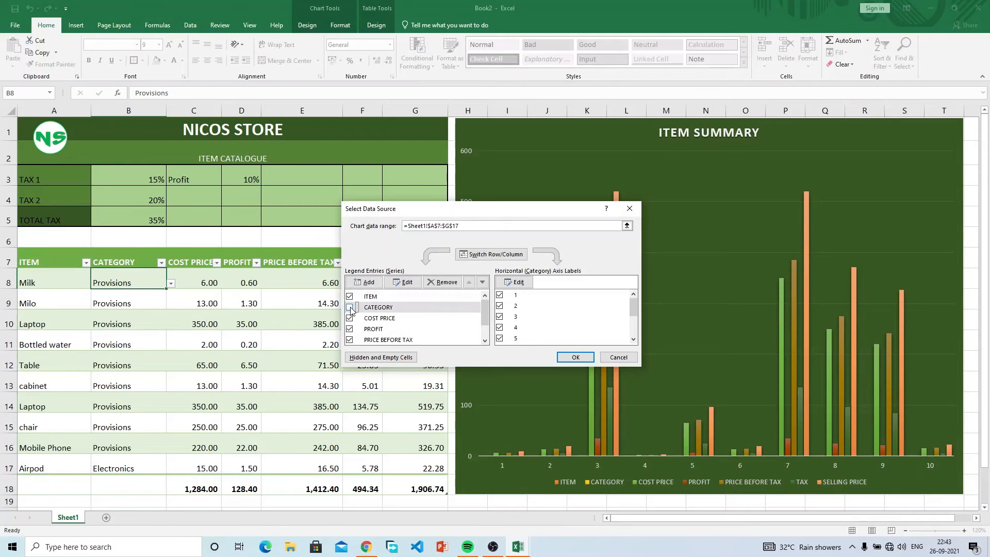
pyautogui.click(575, 356)
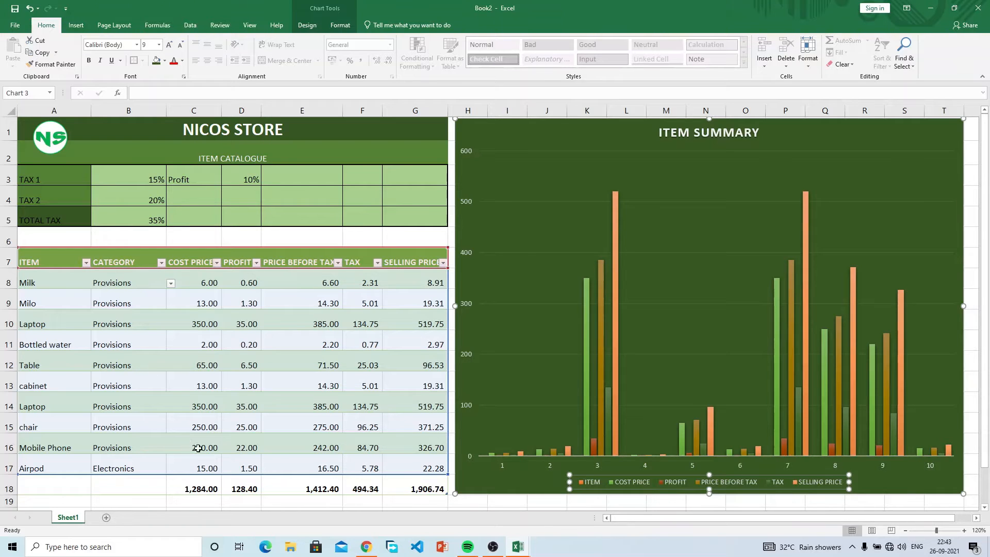
# Step: Remove the ITEM series from the chart's data source
pyautogui.rightClick(611, 487)
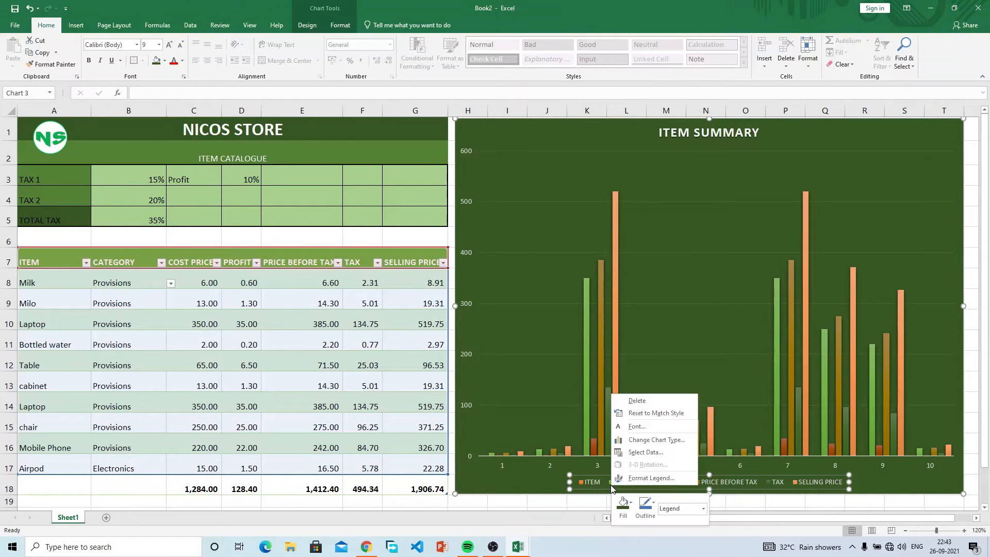
pyautogui.click(645, 452)
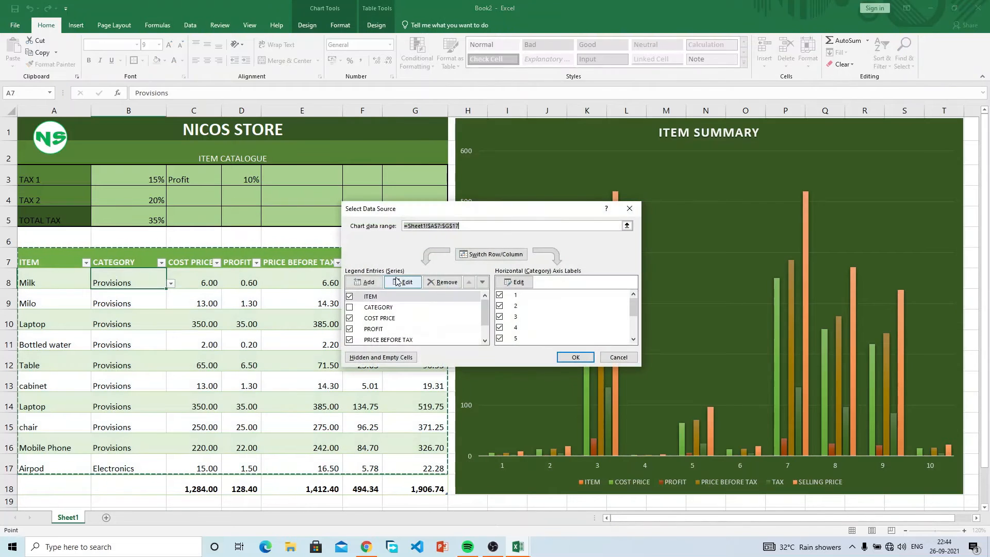
pyautogui.click(349, 296)
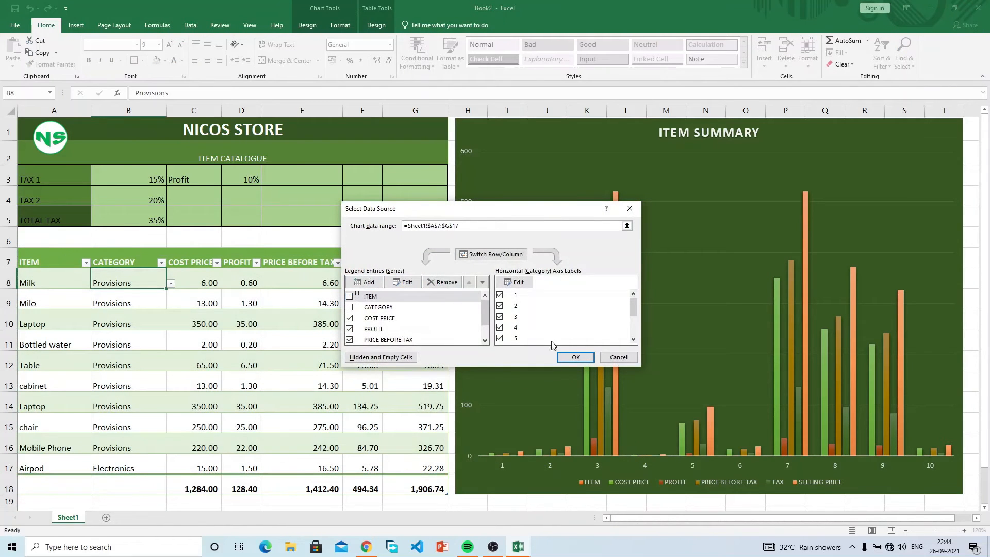
pyautogui.moveTo(484, 315); pyautogui.dragTo(483, 325)
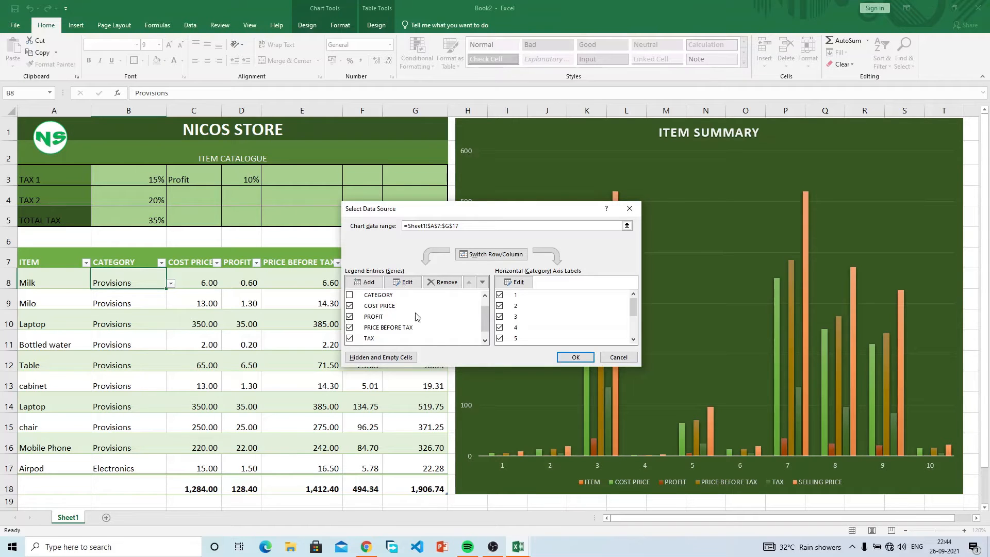
pyautogui.moveTo(485, 315); pyautogui.dragTo(486, 322)
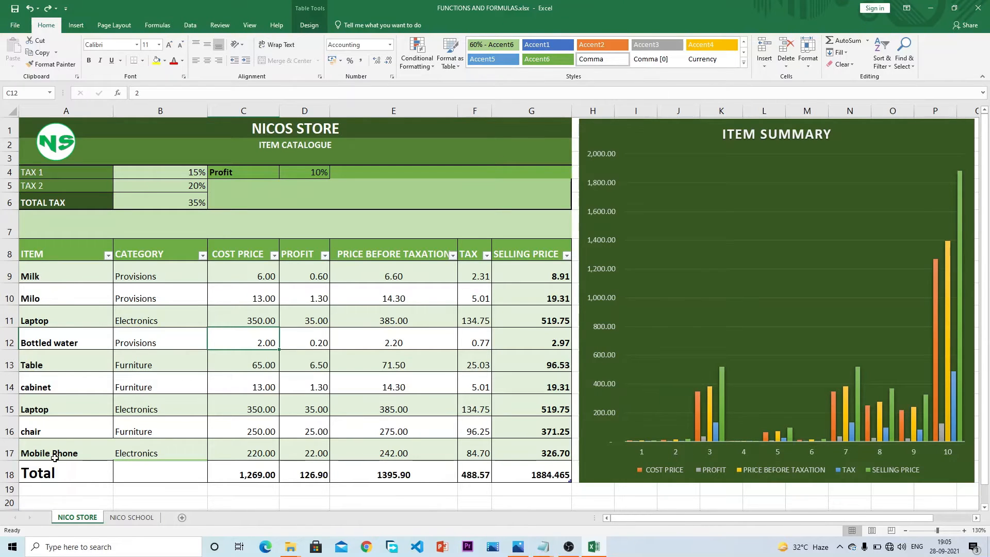
# Step: Open the chart's Select Data Source settings from the category axis and close the formatting pane
pyautogui.click(670, 455)
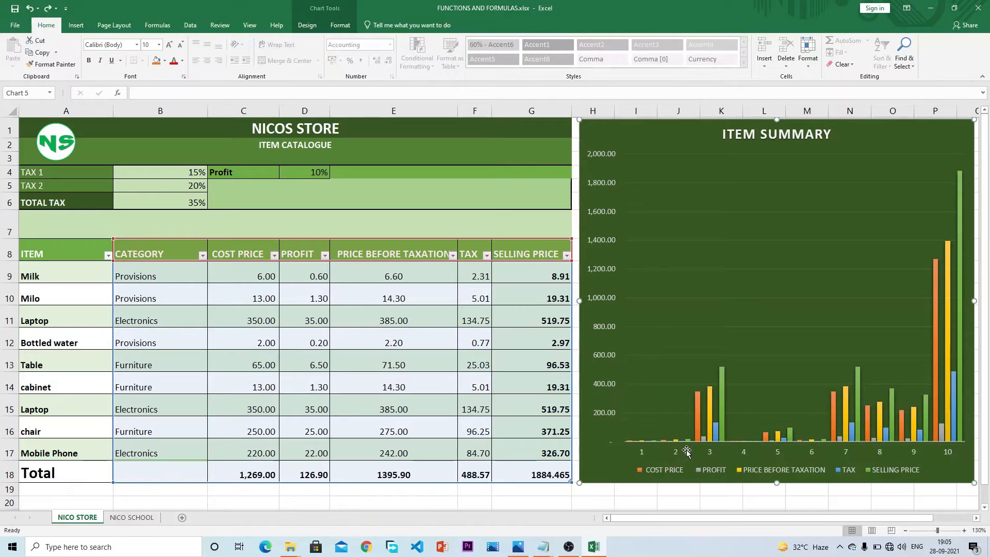
pyautogui.doubleClick(662, 454)
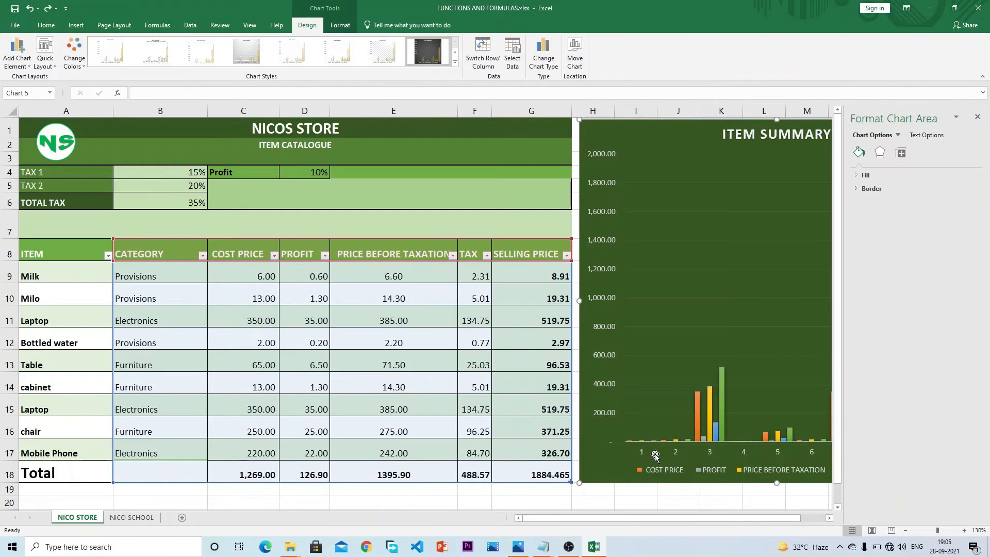
pyautogui.click(641, 460)
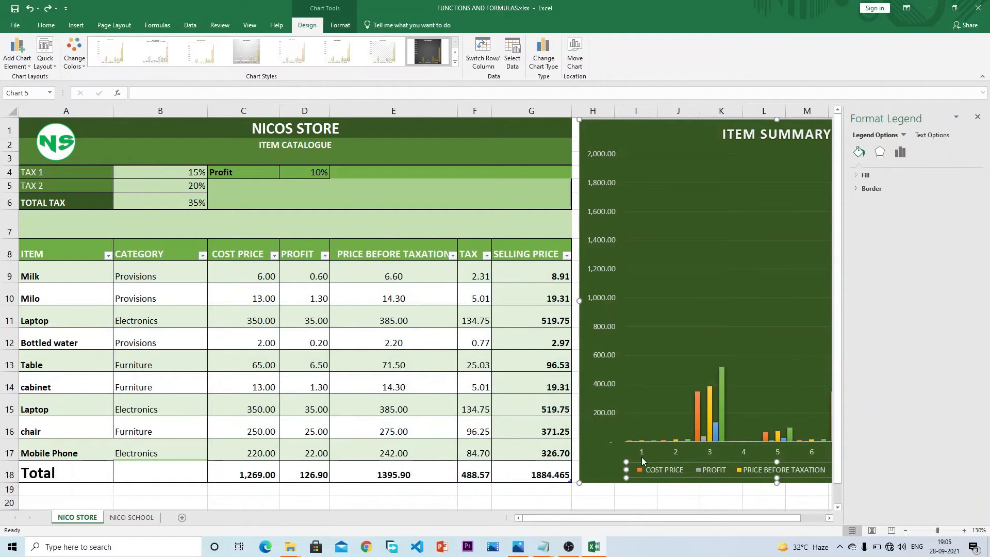
pyautogui.click(644, 451)
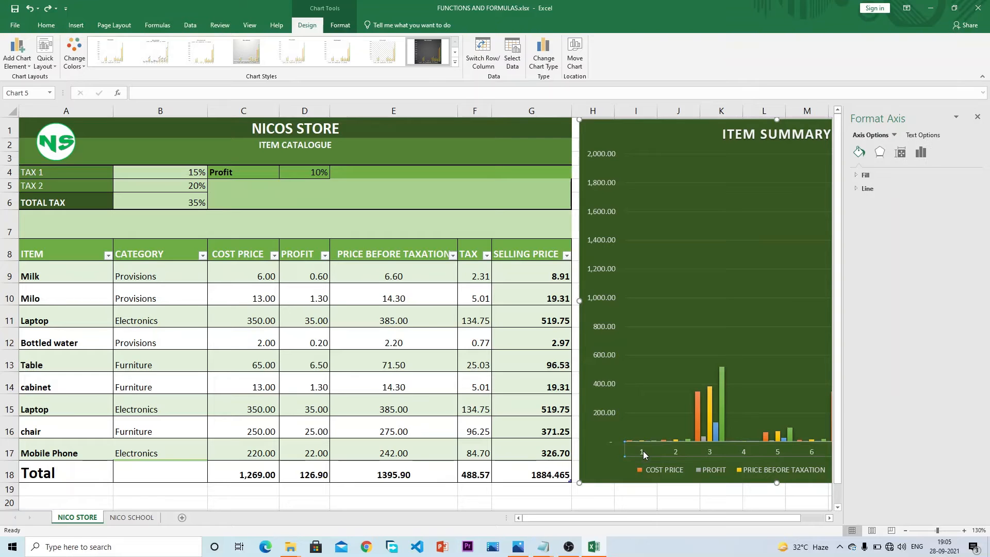
pyautogui.rightClick(642, 450)
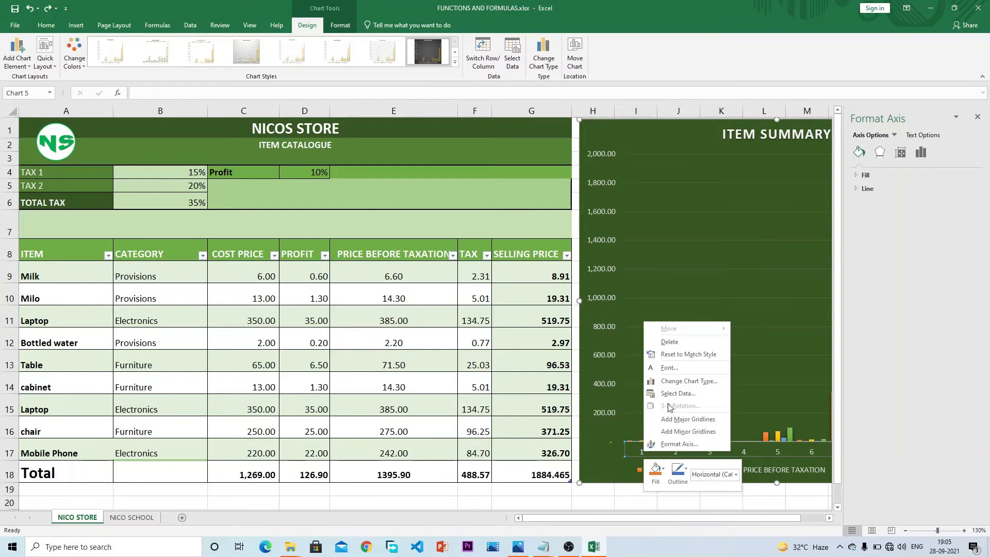
pyautogui.click(671, 394)
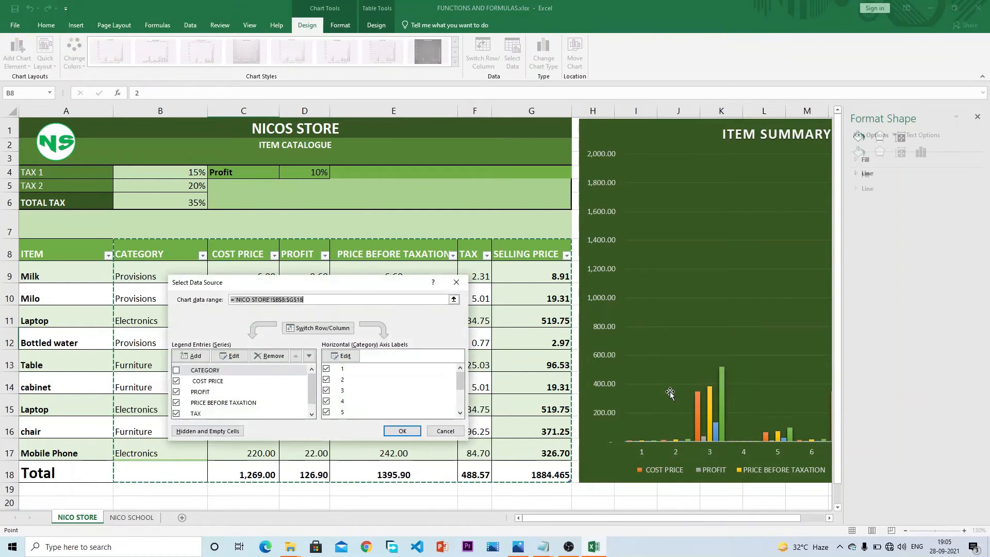
pyautogui.click(977, 117)
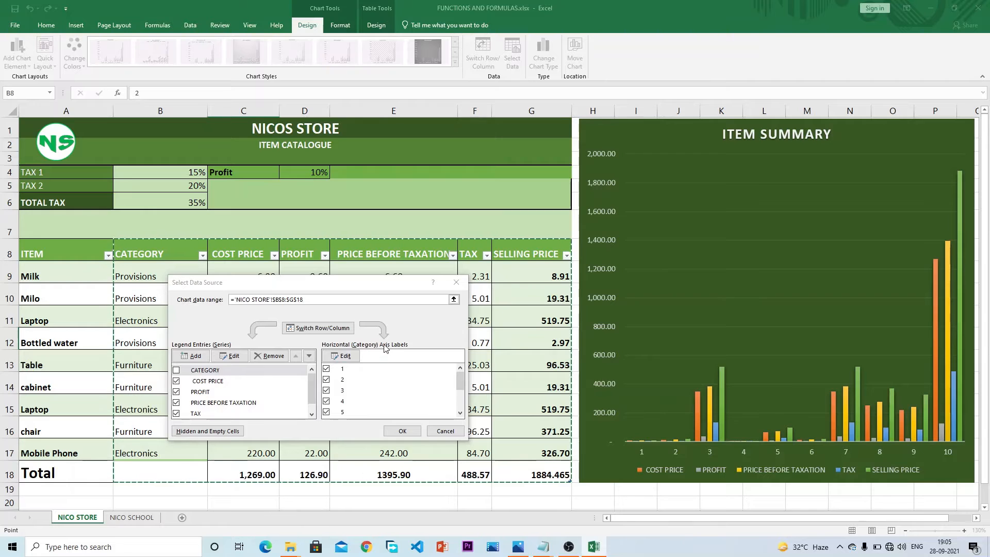
# Step: Replace the 1–10 axis labels with the item names from A9 down to the Total row
pyautogui.click(344, 355)
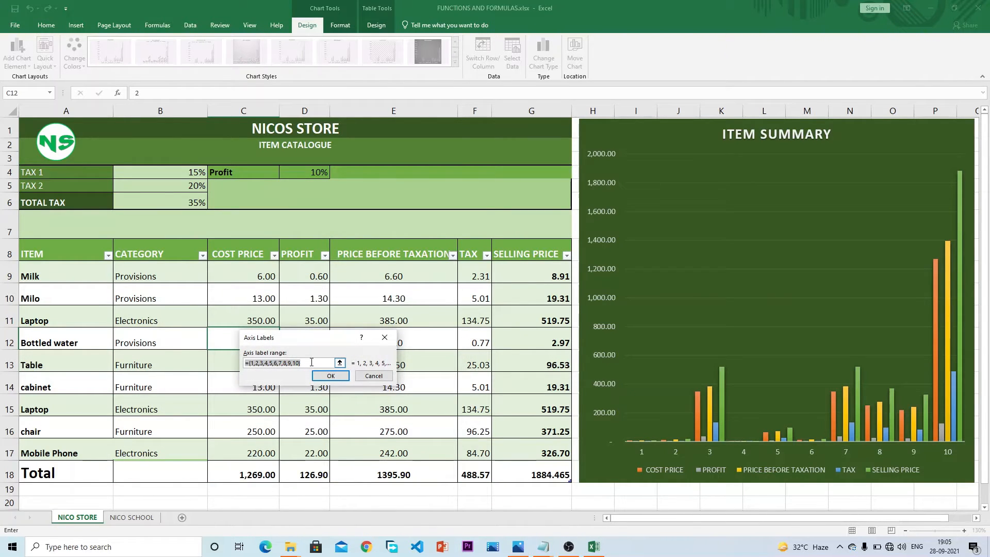
pyautogui.press('BackSpace')
pyautogui.moveTo(73, 272); pyautogui.dragTo(77, 451)
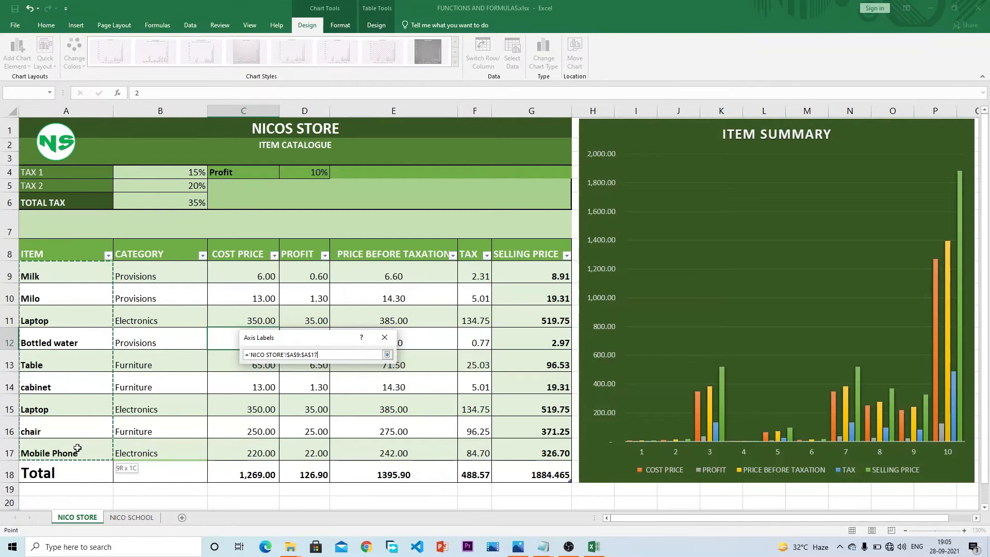
pyautogui.moveTo(78, 448); pyautogui.dragTo(77, 447)
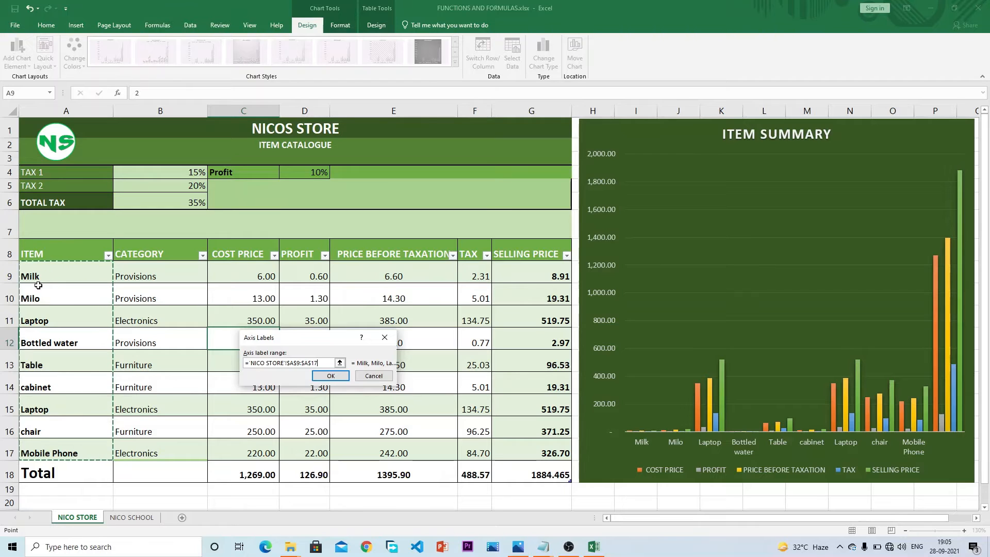
pyautogui.moveTo(49, 272); pyautogui.dragTo(53, 472)
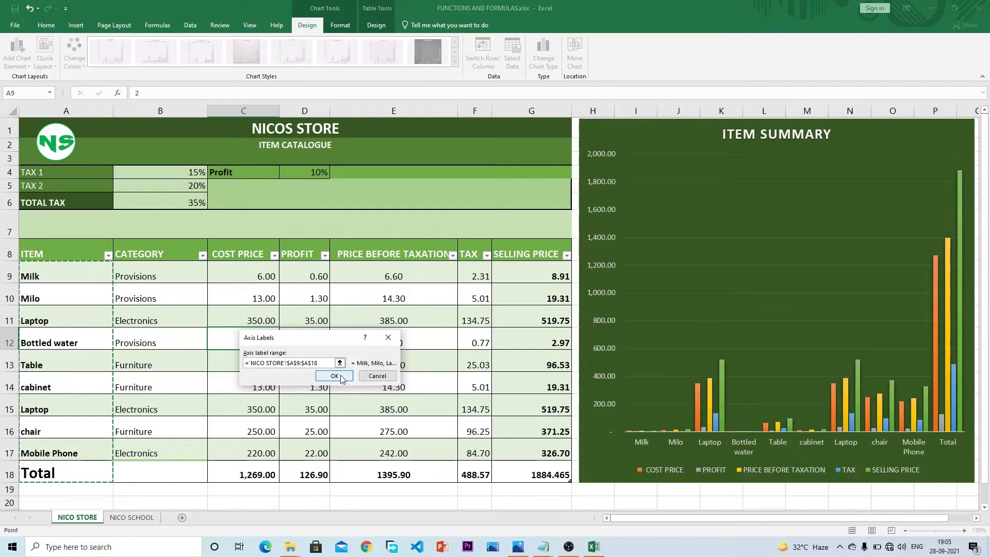
pyautogui.click(334, 376)
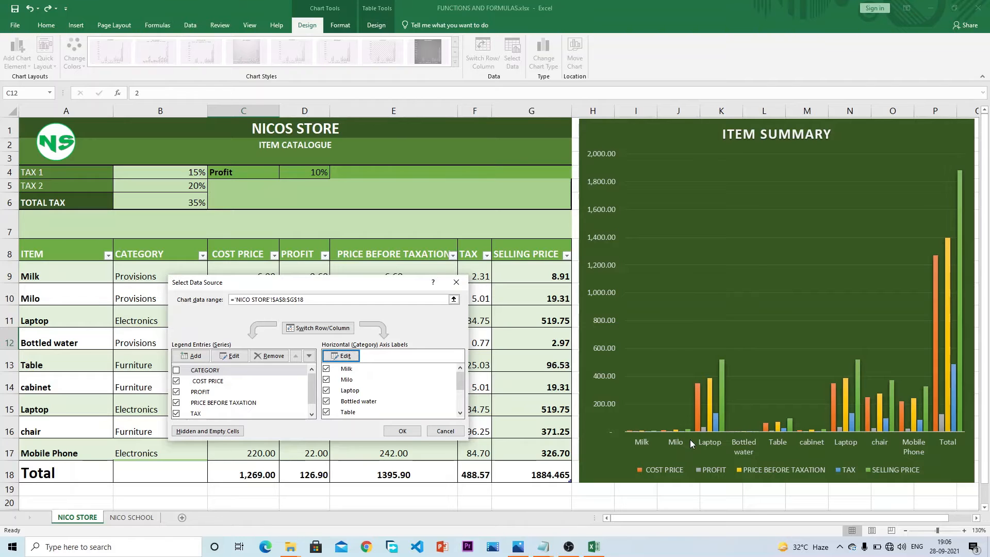
pyautogui.click(401, 432)
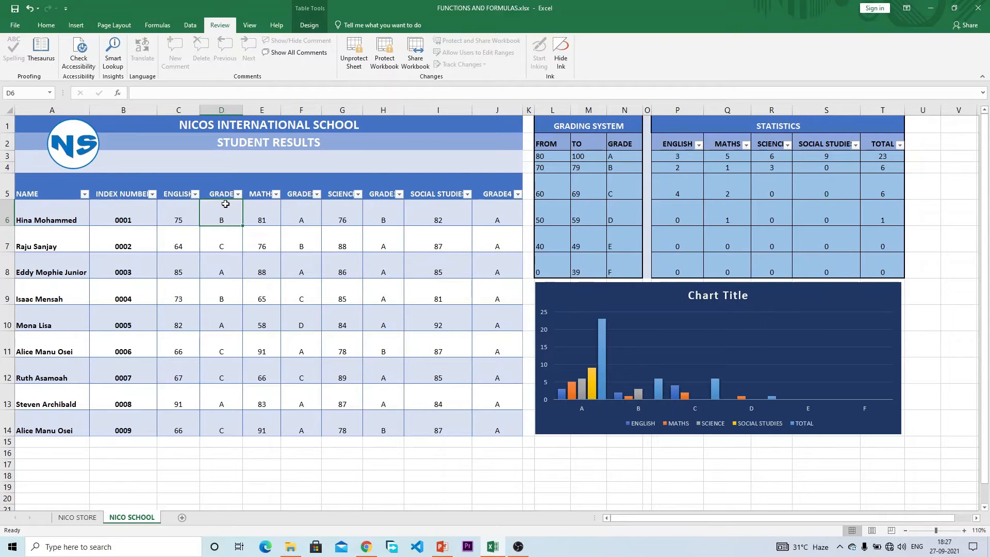
# Step: Change the first student's English score in C6 to 80, then back to 76, and check its grade formula
pyautogui.click(183, 211)
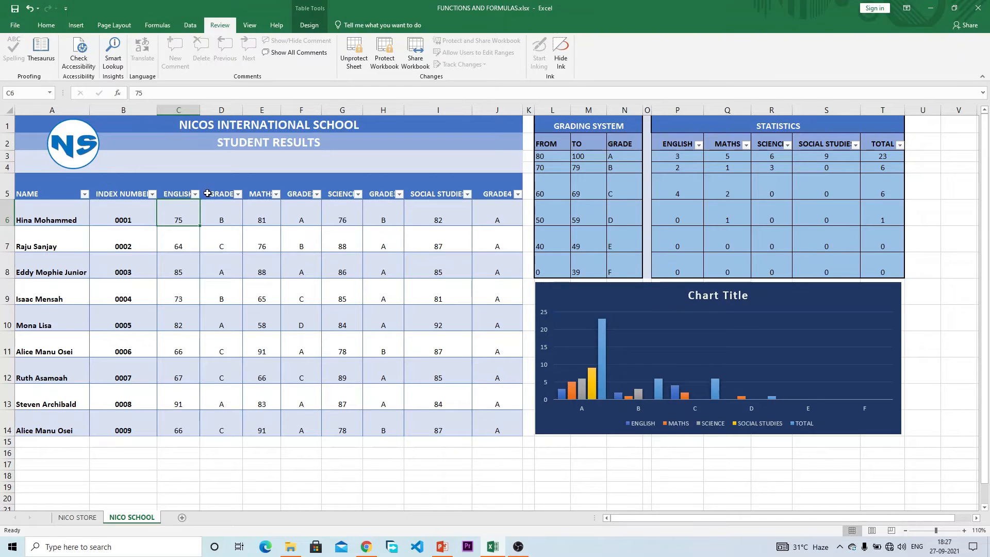
pyautogui.click(222, 215)
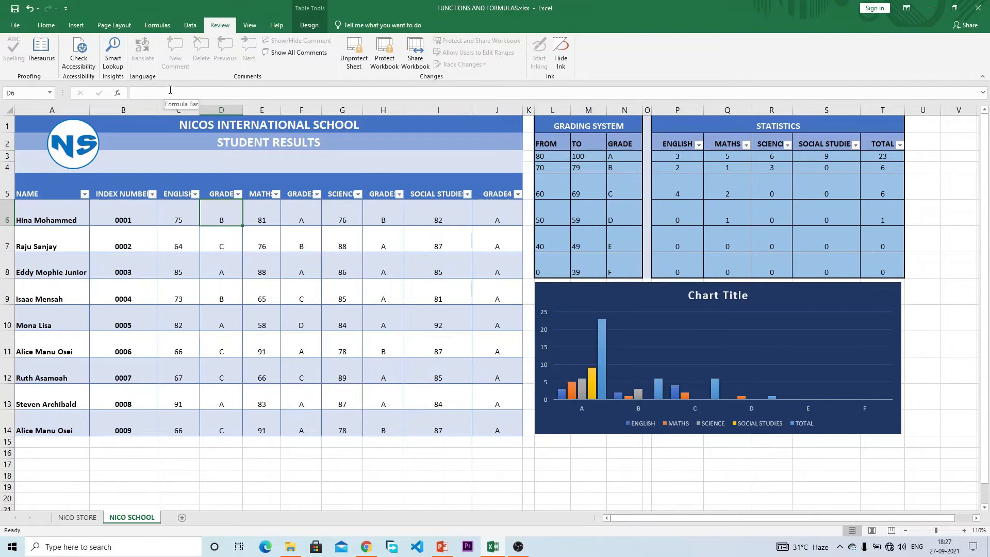
pyautogui.click(181, 206)
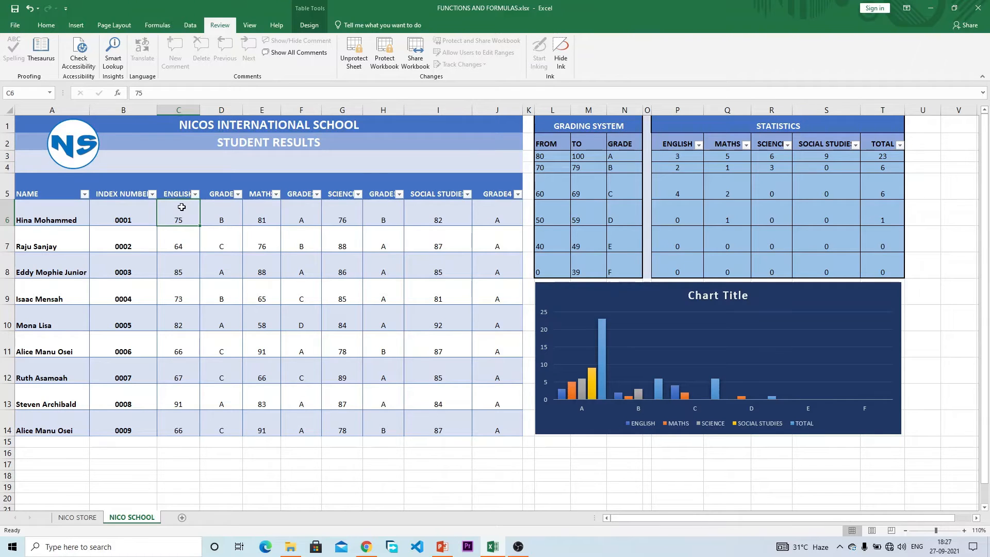
pyautogui.write('80')
pyautogui.press('Return')
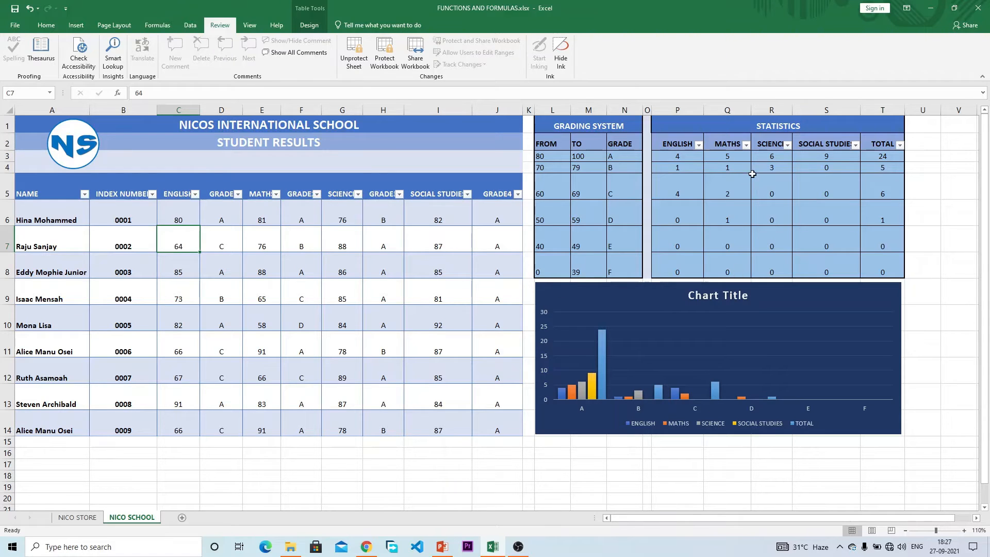
pyautogui.click(176, 217)
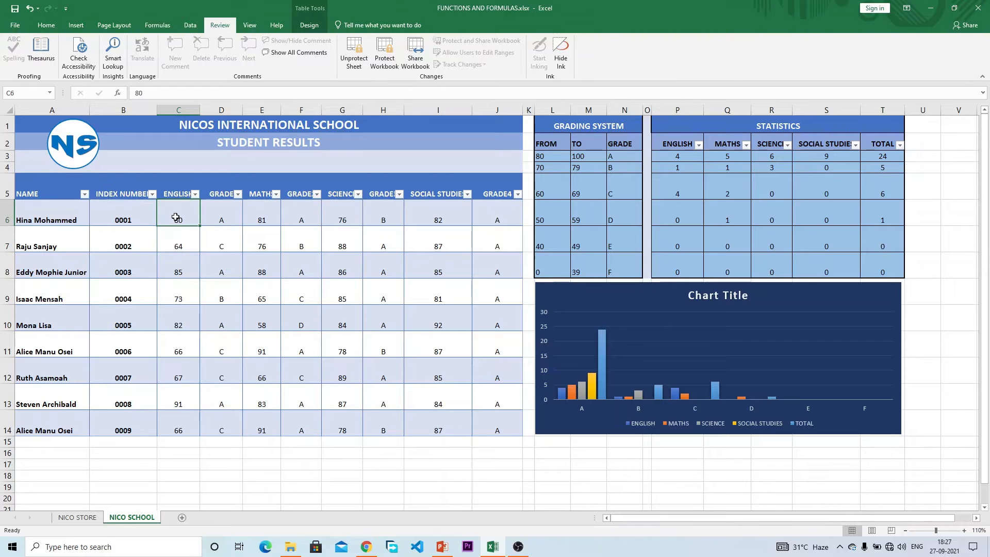
pyautogui.write('76')
pyautogui.press('Return')
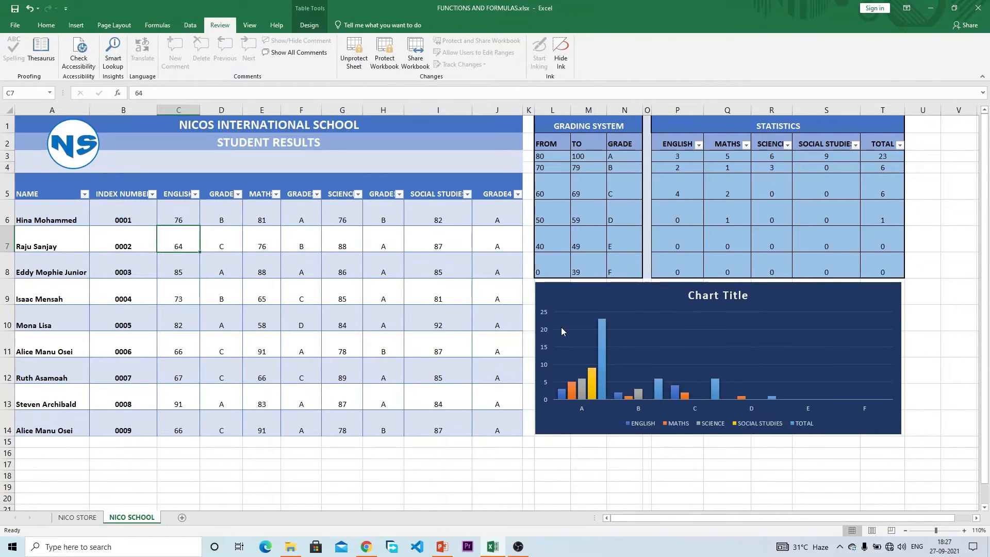
pyautogui.click(219, 219)
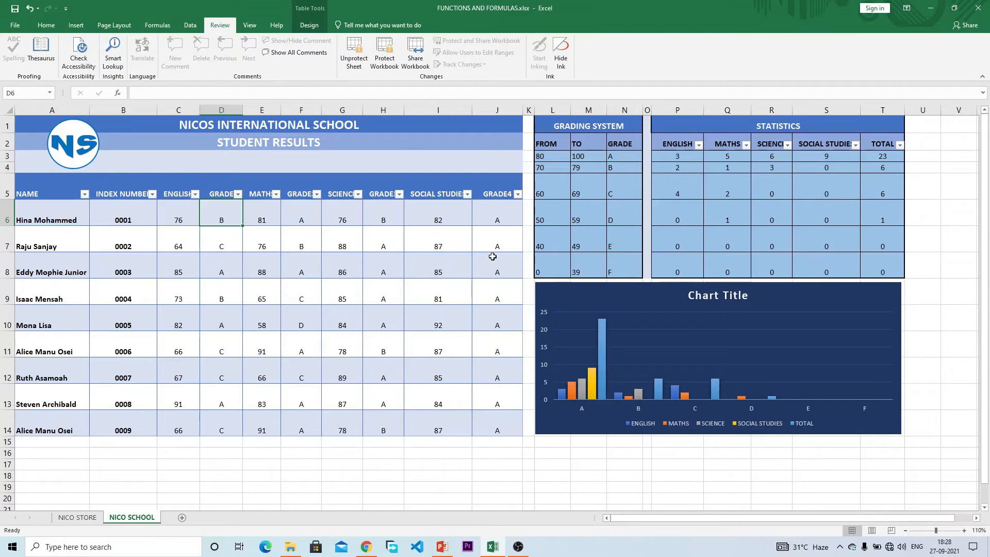
pyautogui.click(486, 216)
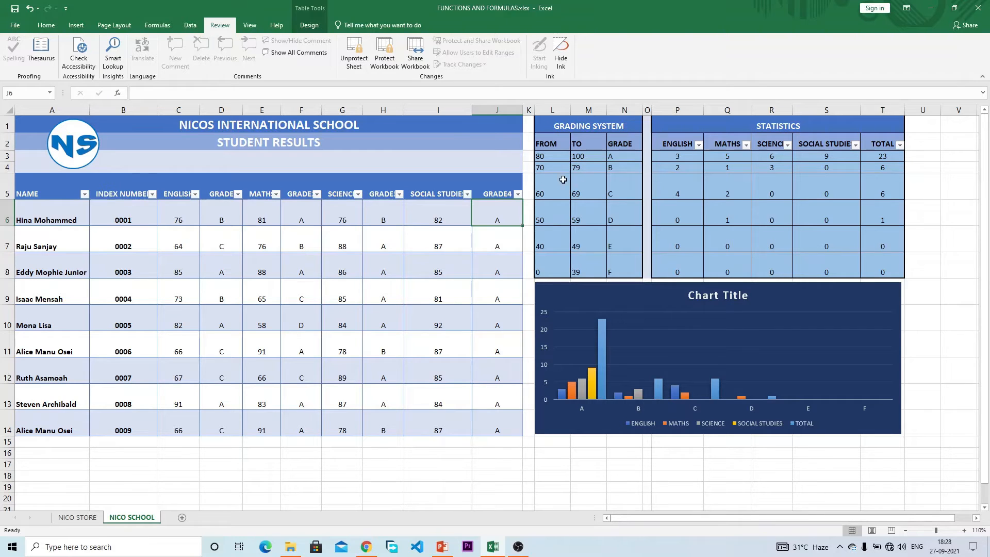
pyautogui.click(556, 158)
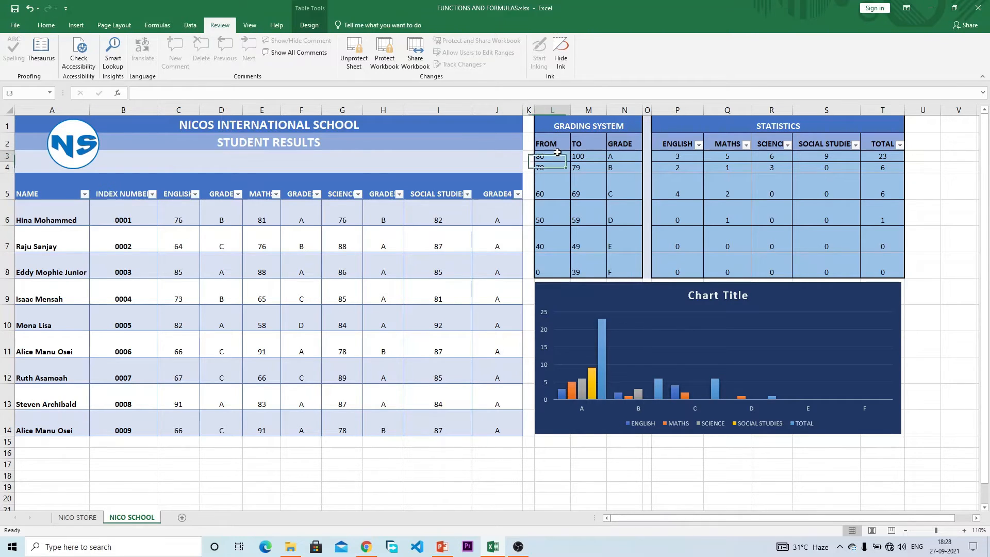
pyautogui.doubleClick(558, 163)
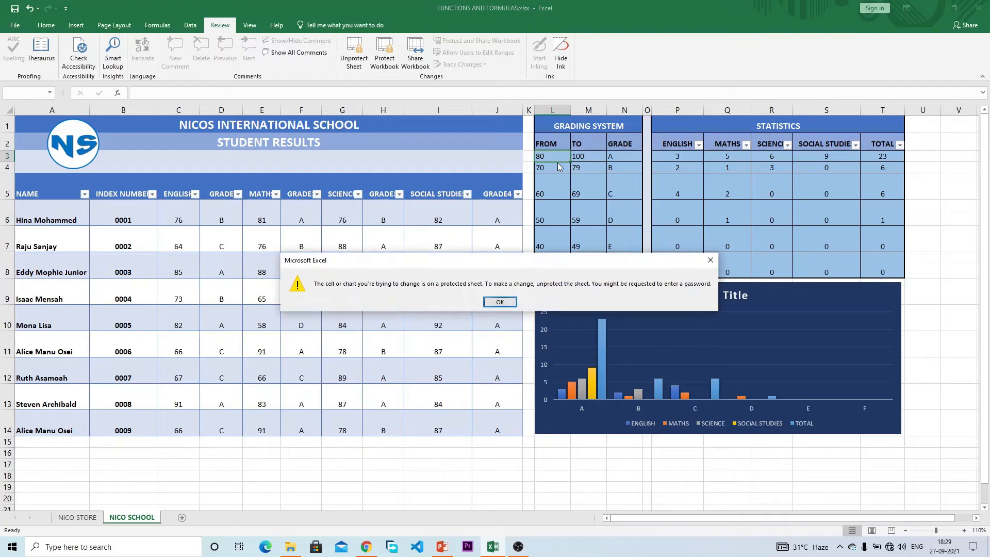
pyautogui.press('Return')
pyautogui.click(559, 184)
pyautogui.click(598, 196)
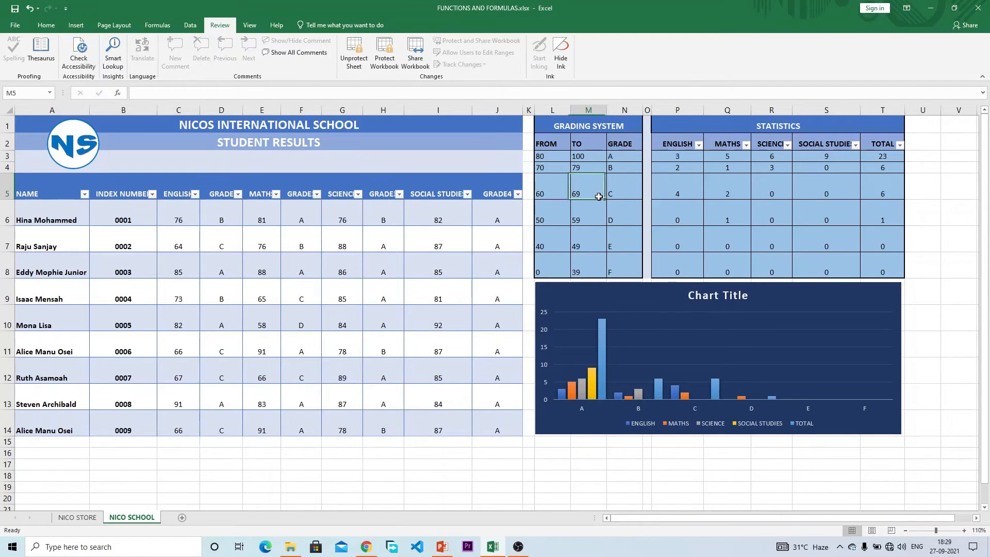
pyautogui.doubleClick(598, 197)
pyautogui.press('Return')
pyautogui.moveTo(606, 225); pyautogui.dragTo(607, 229)
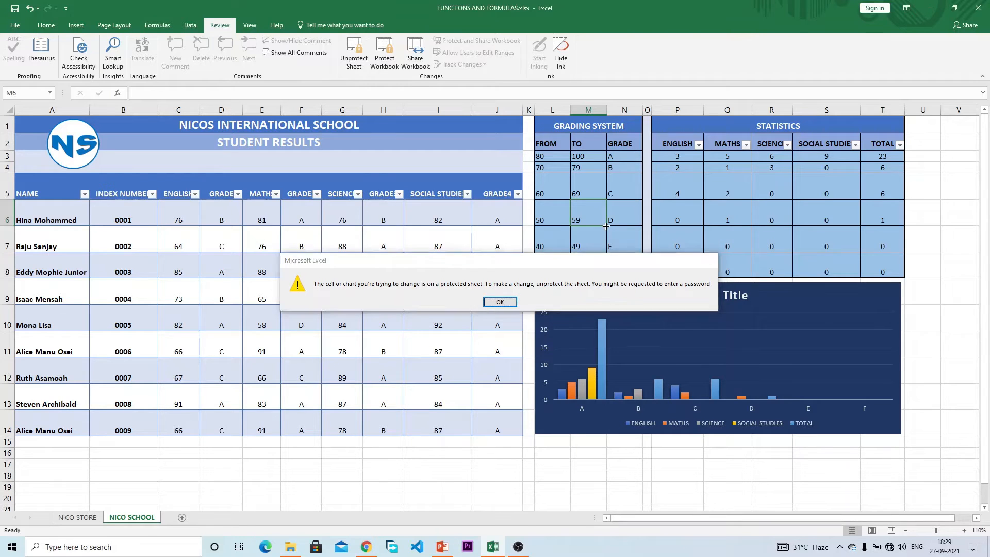
pyautogui.press('Return')
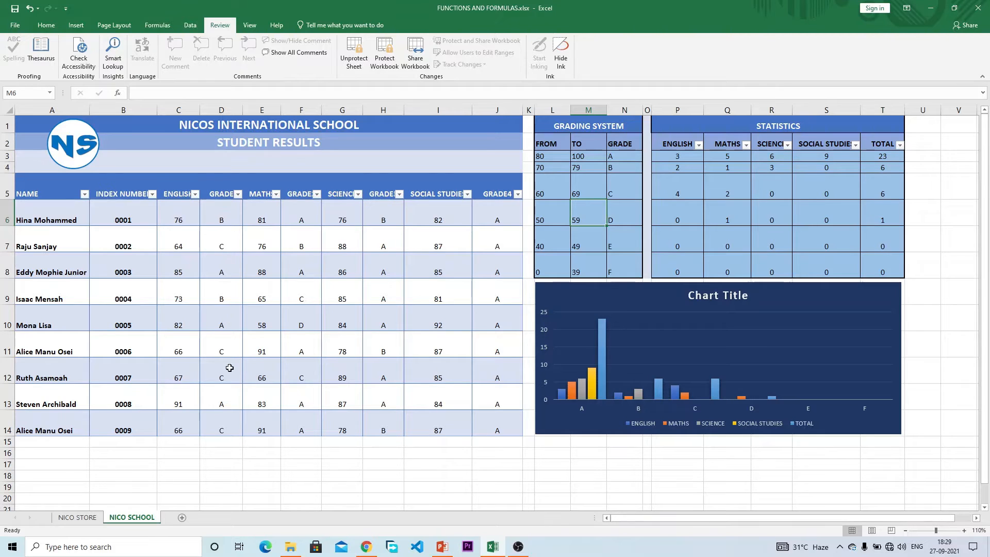
# Step: Enter 80 as the first student's English score in C6 and check the English A count in P3
pyautogui.click(186, 222)
pyautogui.write('80')
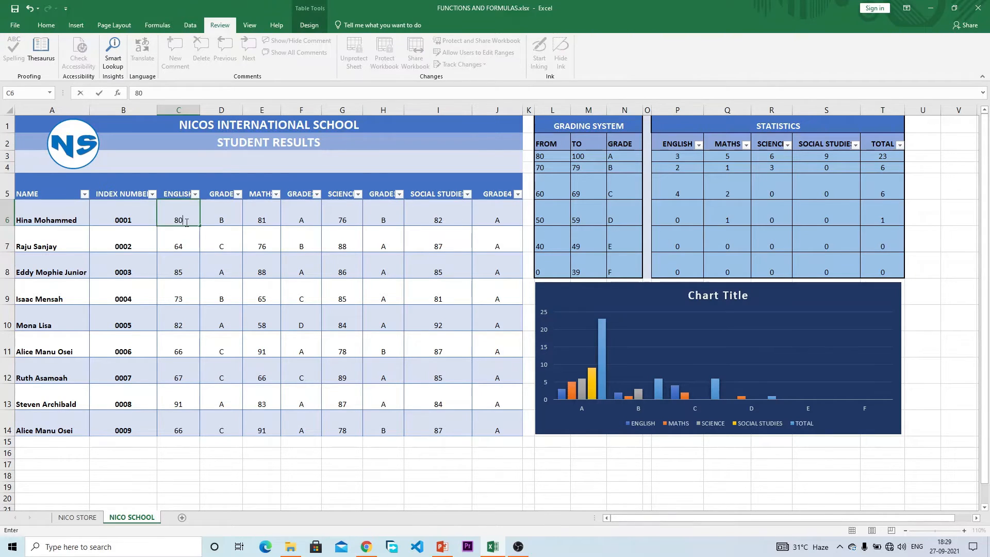
pyautogui.press('Return')
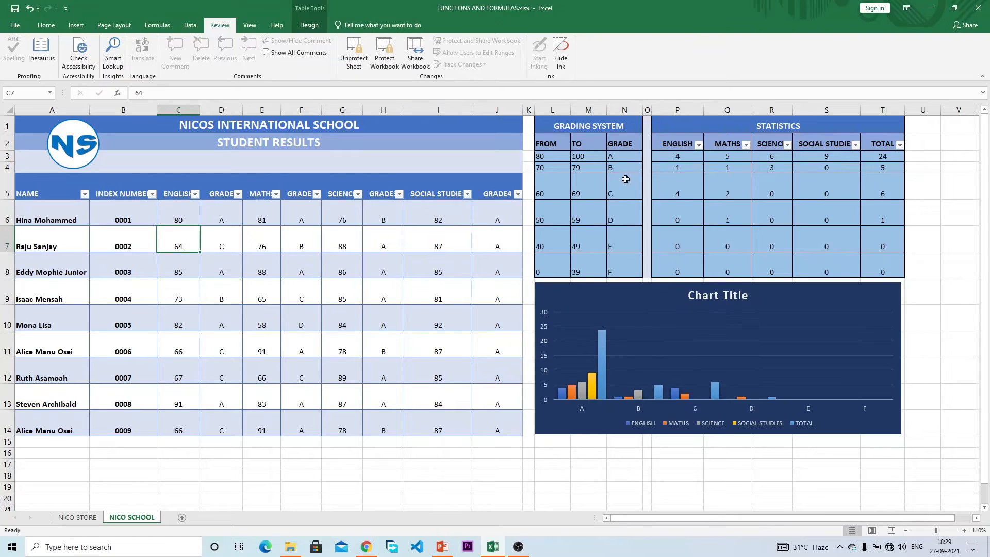
pyautogui.click(681, 159)
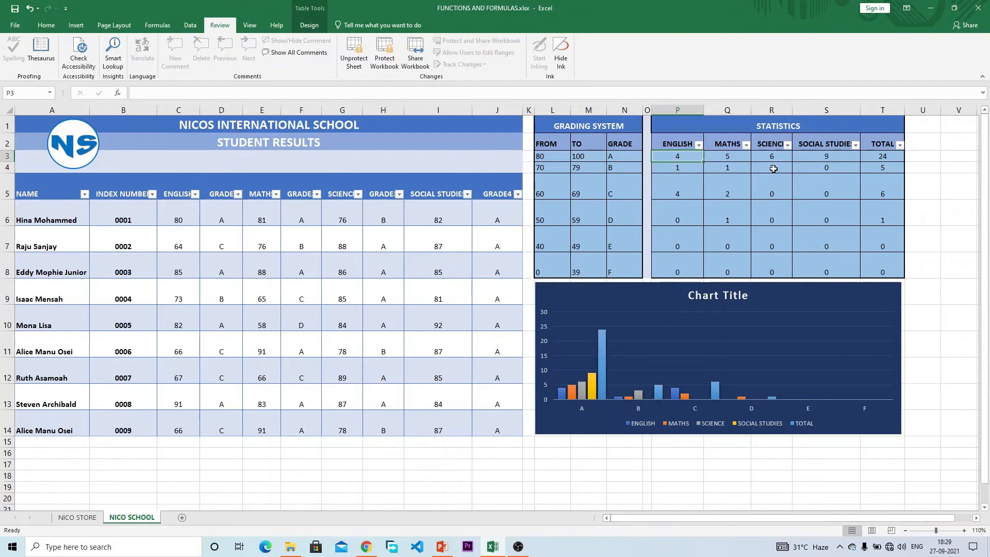
# Step: Attempt to edit the Science D-grade count and dismiss the protected-sheet warning
pyautogui.click(776, 207)
pyautogui.doubleClick(776, 207)
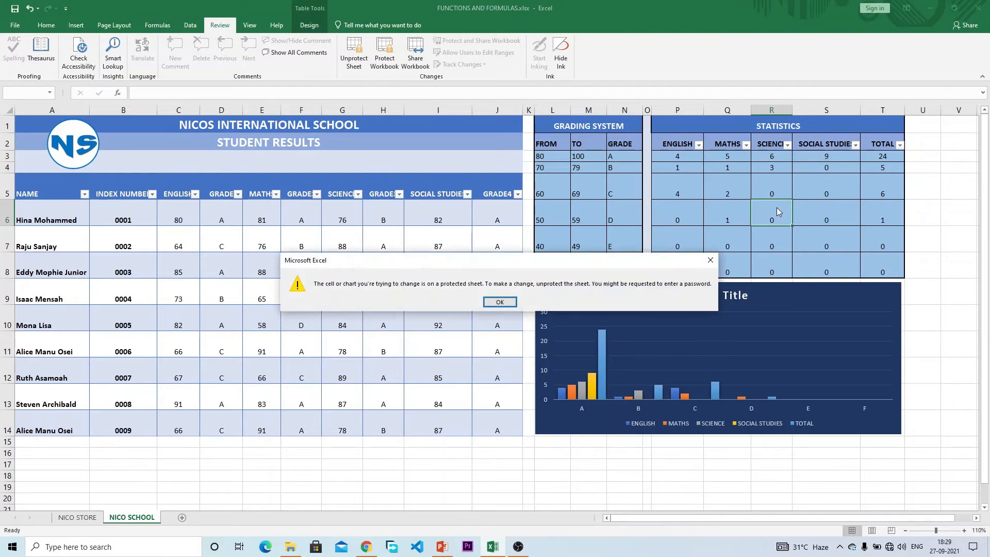
pyautogui.press('Return')
# Step: Select cell D6, then create a new blank workbook with Ctrl+N
pyautogui.click(819, 215)
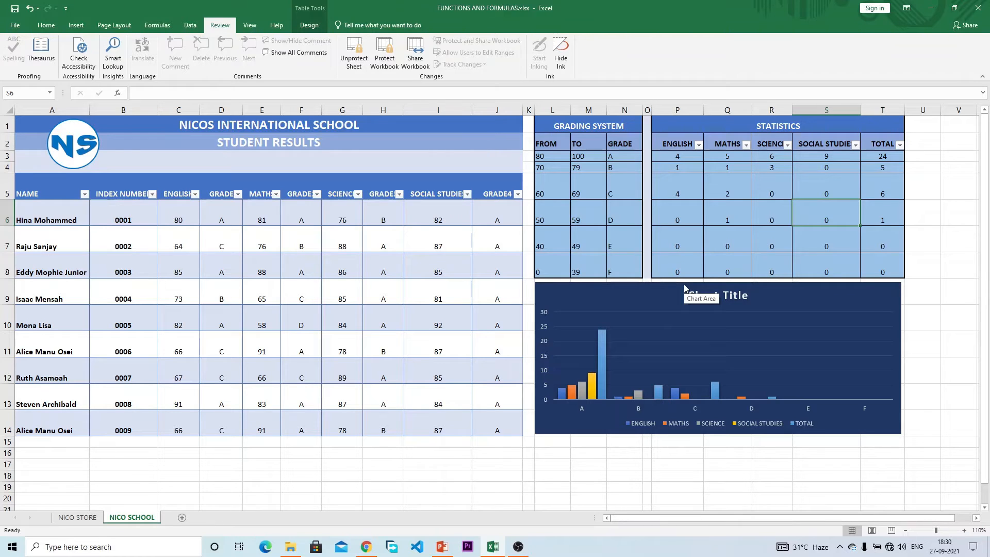
pyautogui.click(225, 220)
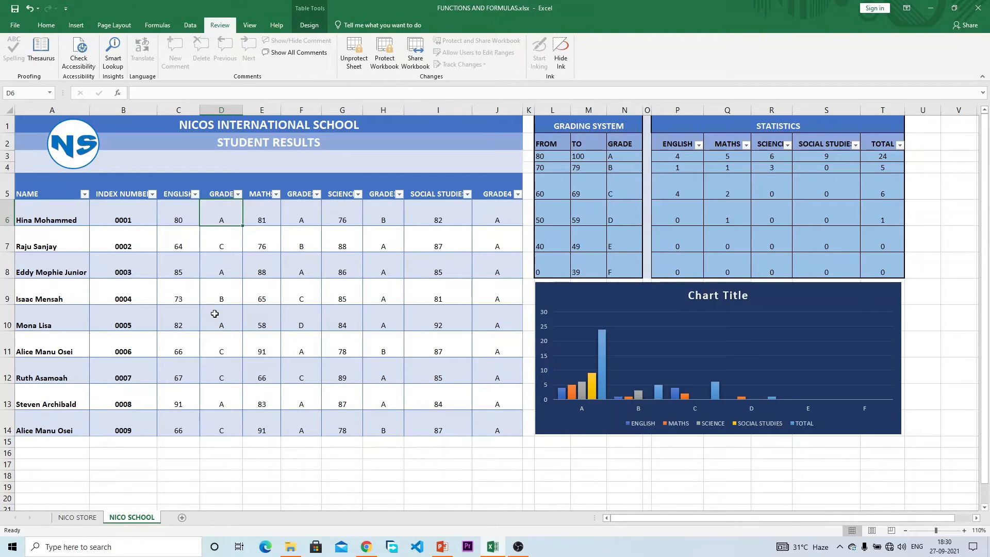
pyautogui.hotkey('ctrl', 'n')
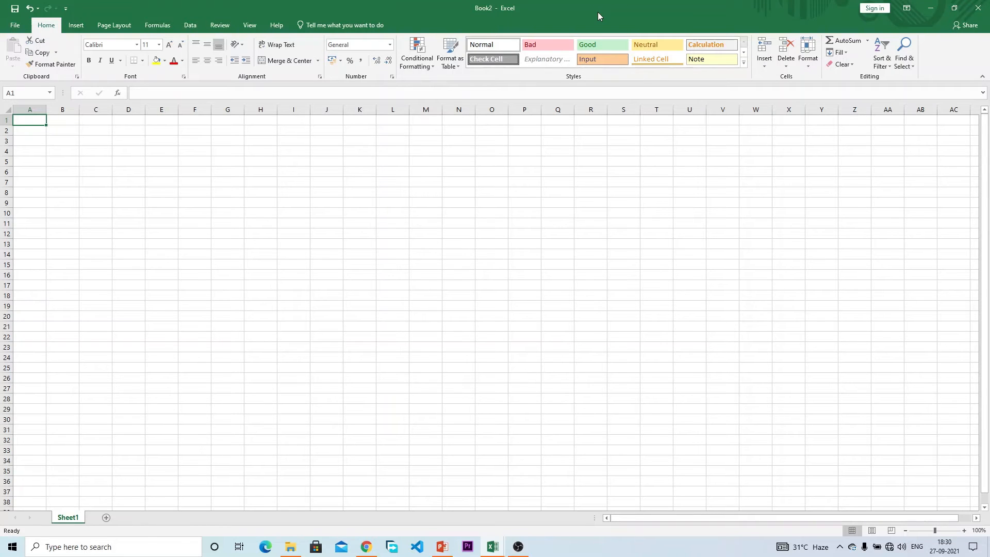
# Step: Snap Book2 left beside the FUNCTIONS AND FORMULAS workbook on the right, and widen Book2
pyautogui.moveTo(598, 11); pyautogui.dragTo(2, 227)
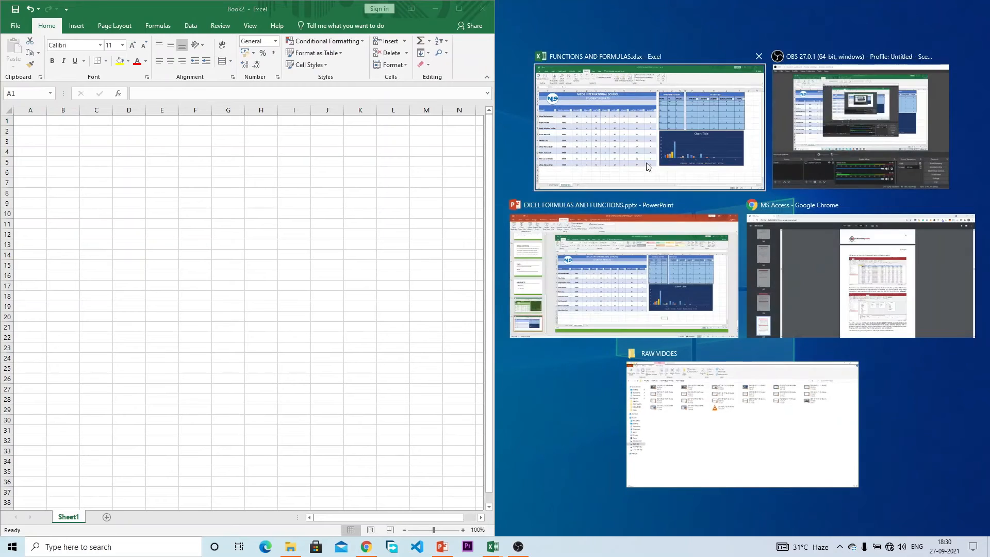
pyautogui.click(652, 163)
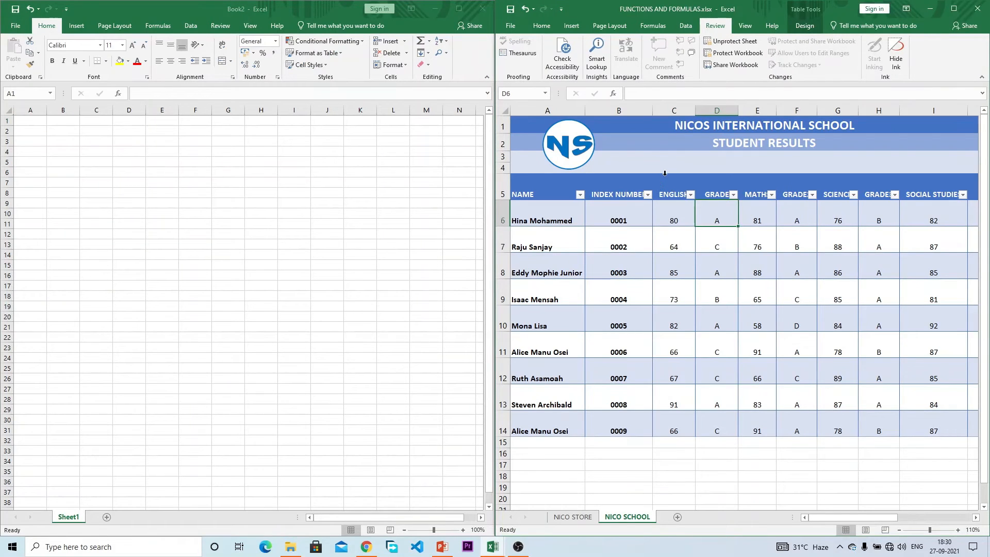
pyautogui.moveTo(494, 182)
pyautogui.moveTo(495, 182); pyautogui.dragTo(690, 168)
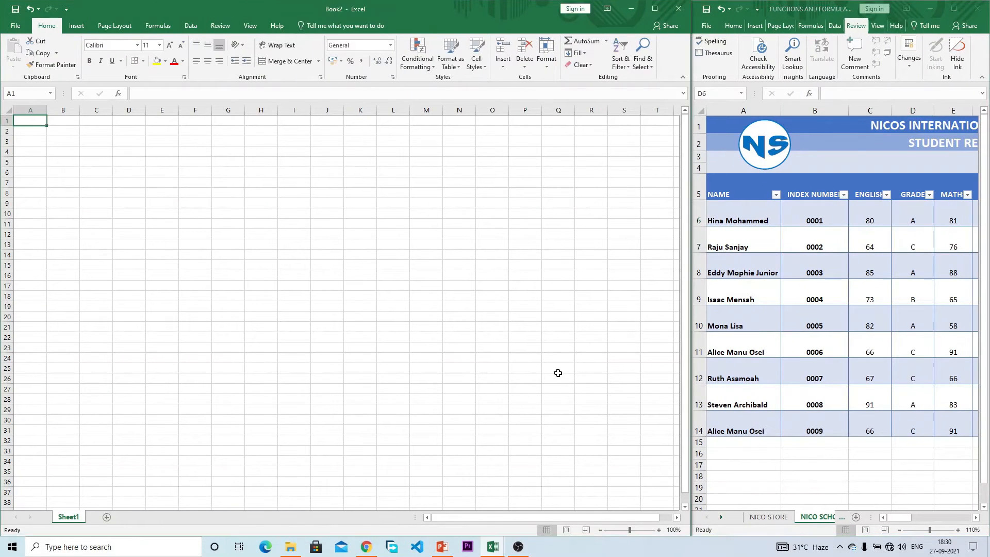
# Step: Zoom Book2's sheet to 150% and select cell A1
pyautogui.click(480, 295)
pyautogui.click(659, 530)
pyautogui.click(658, 530)
pyautogui.click(659, 530)
pyautogui.click(658, 530)
pyautogui.click(659, 530)
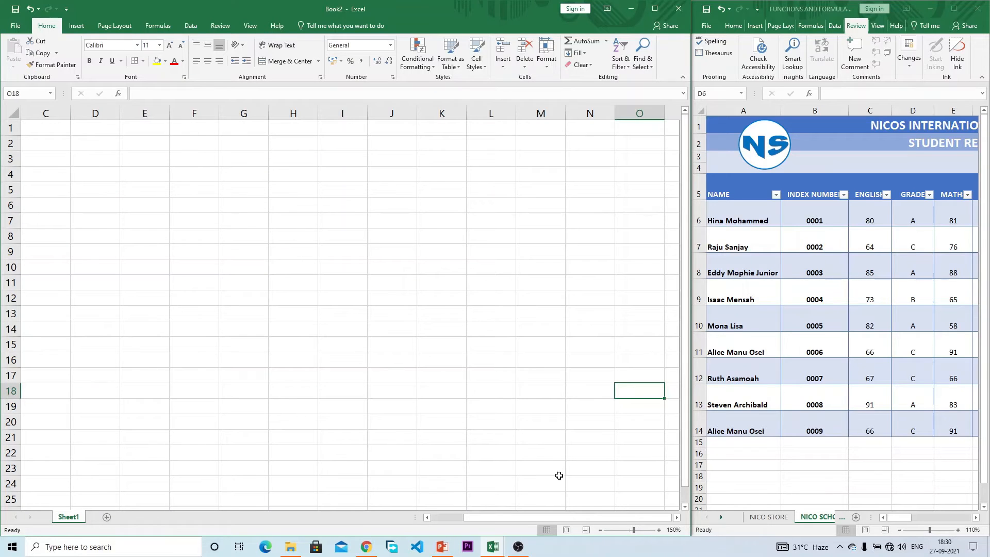
pyautogui.moveTo(470, 518); pyautogui.dragTo(371, 479)
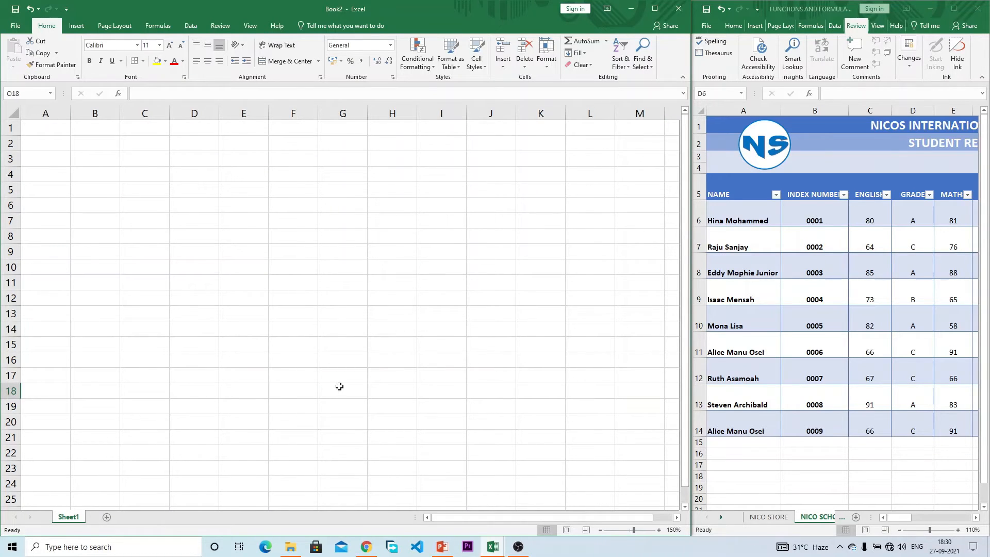
pyautogui.click(38, 132)
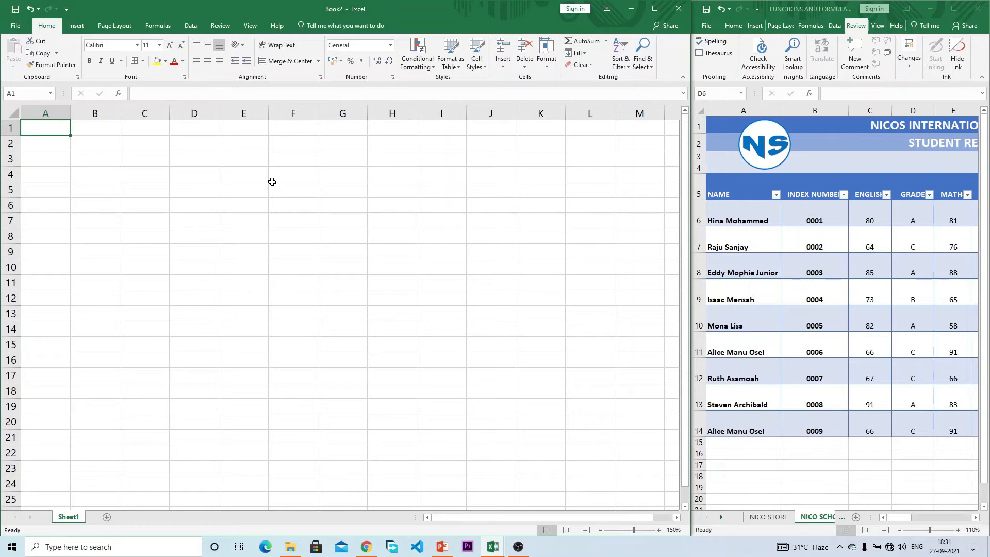
# Step: Enter NICO INTERNATIONAL SCHOOL in A1 and STUDENT RESULTS in A2
pyautogui.write('NICO INTERNATI')
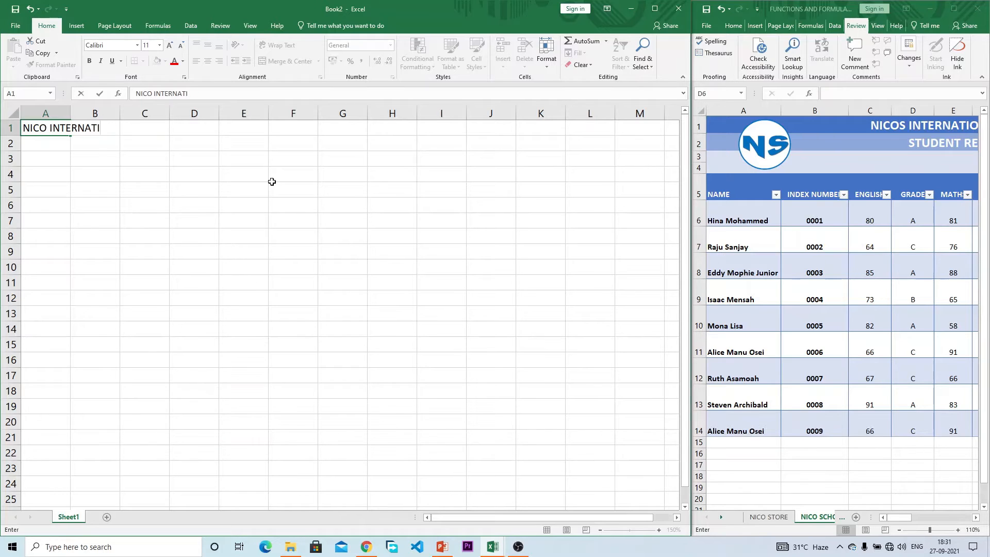
pyautogui.write('ONAL SCHOOL')
pyautogui.press('Return')
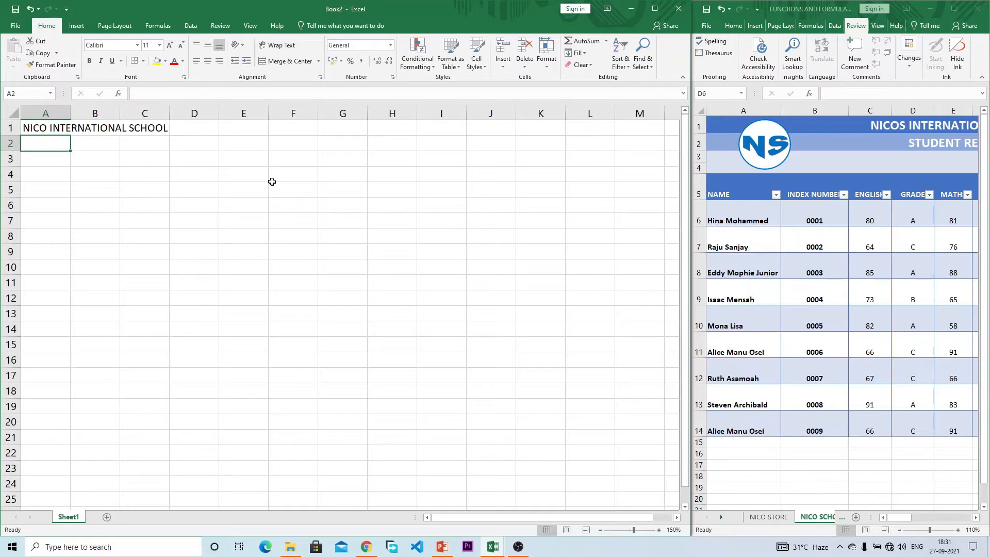
pyautogui.write('ST')
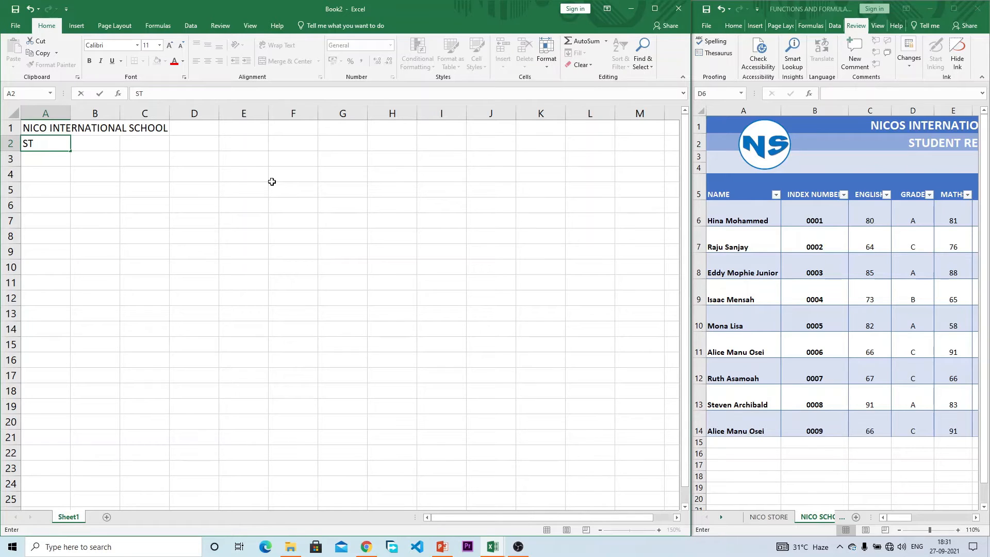
pyautogui.write('DENENT RESUT')
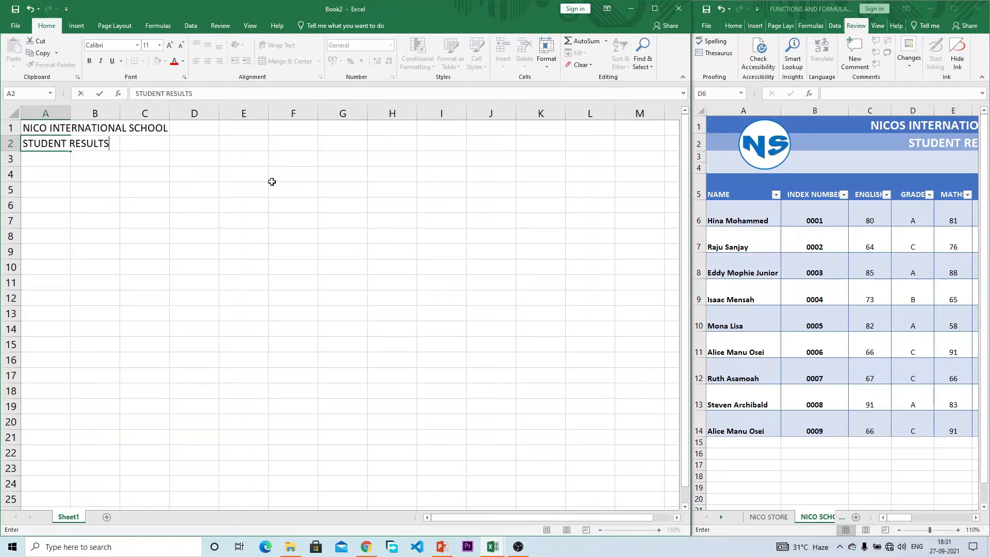
pyautogui.press('Return')
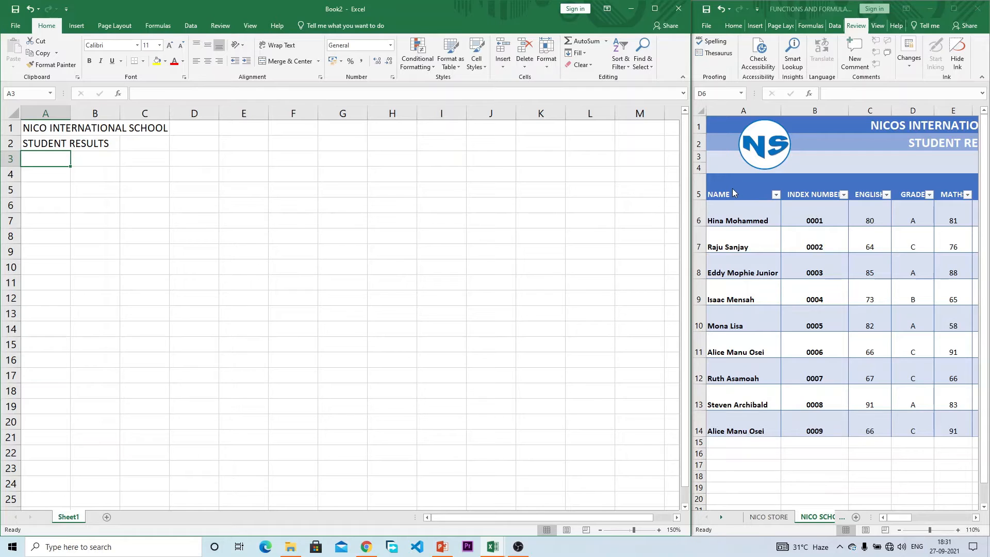
# Step: Paste the header row NAME through GRADE4 as values into Book2's A5
pyautogui.click(28, 185)
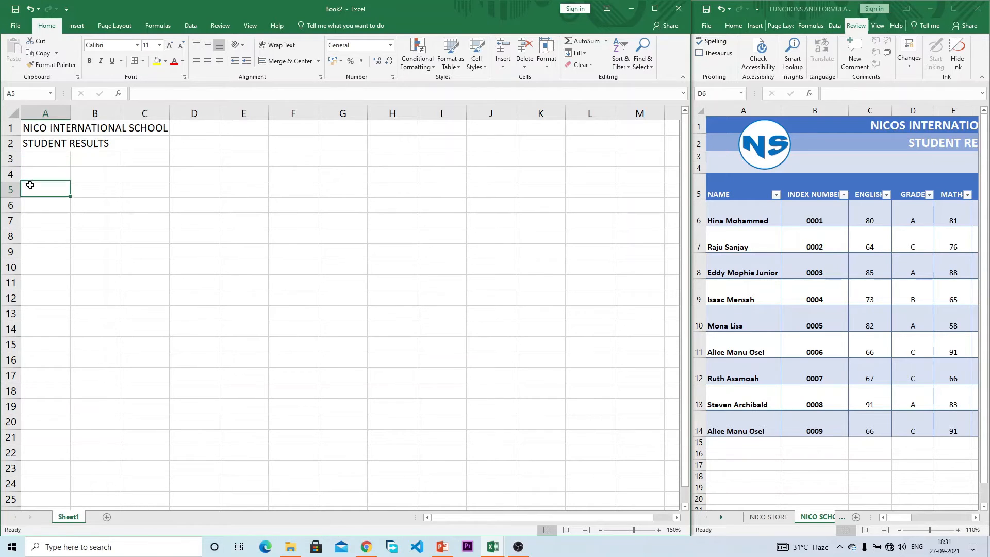
pyautogui.click(737, 188)
pyautogui.moveTo(737, 187); pyautogui.dragTo(941, 190)
pyautogui.hotkey('ctrl', 'c')
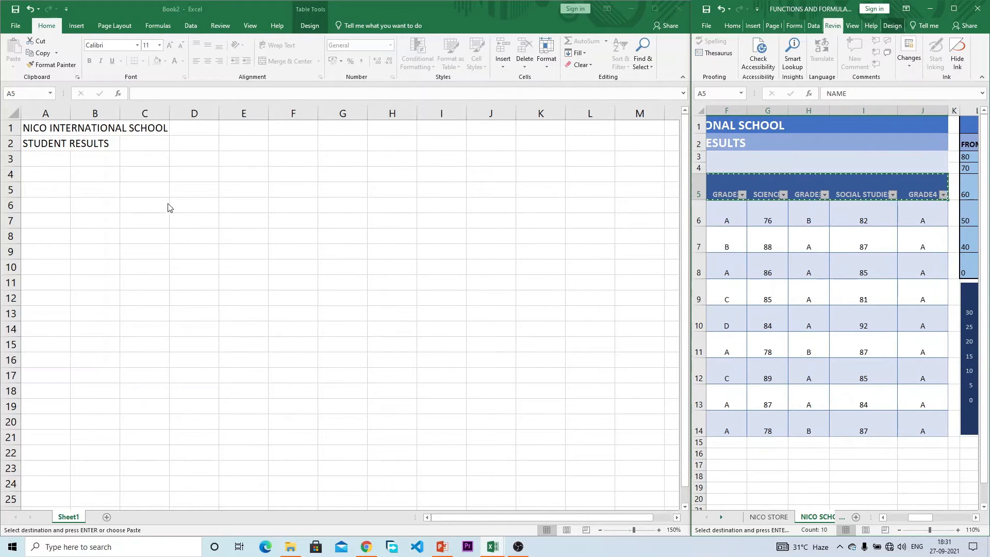
pyautogui.click(60, 191)
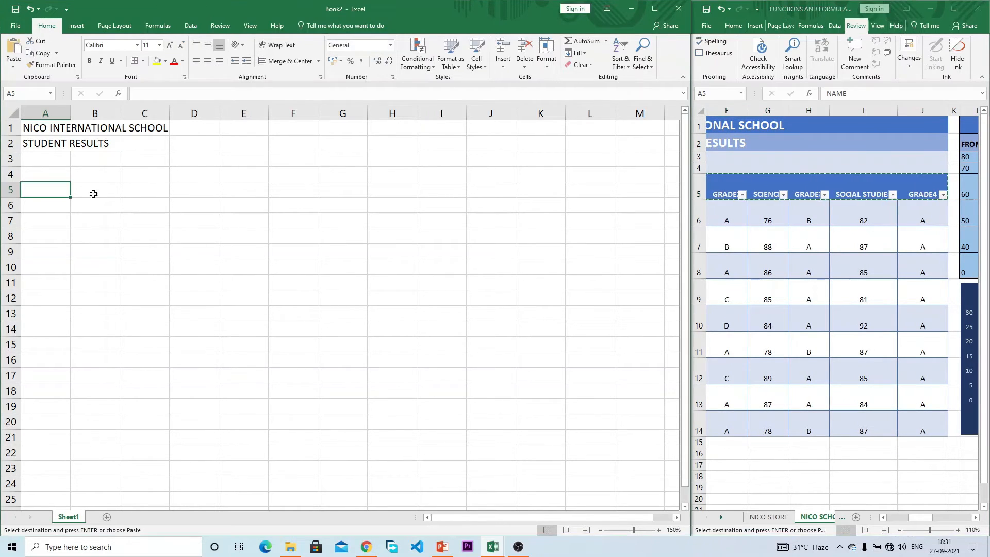
pyautogui.rightClick(60, 195)
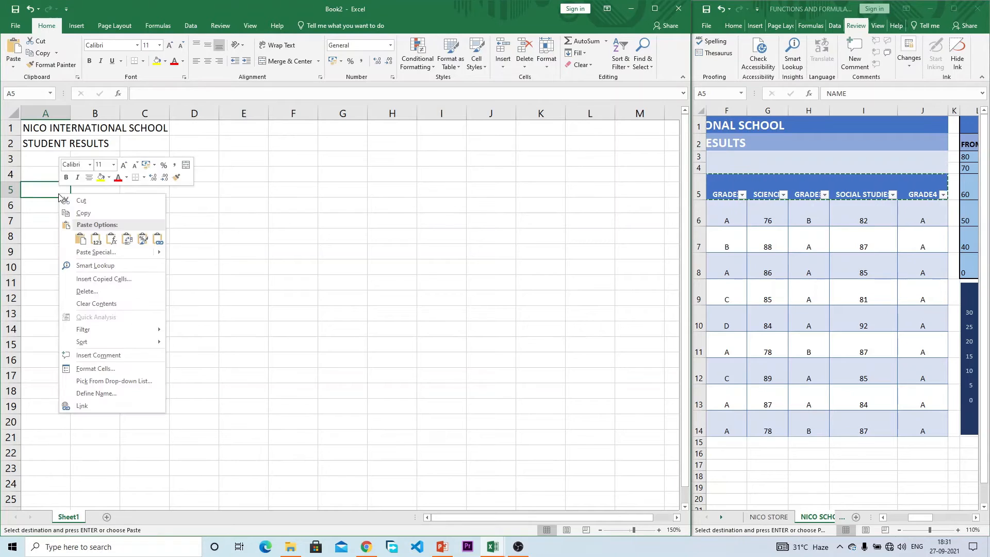
pyautogui.click(100, 237)
pyautogui.press('Escape')
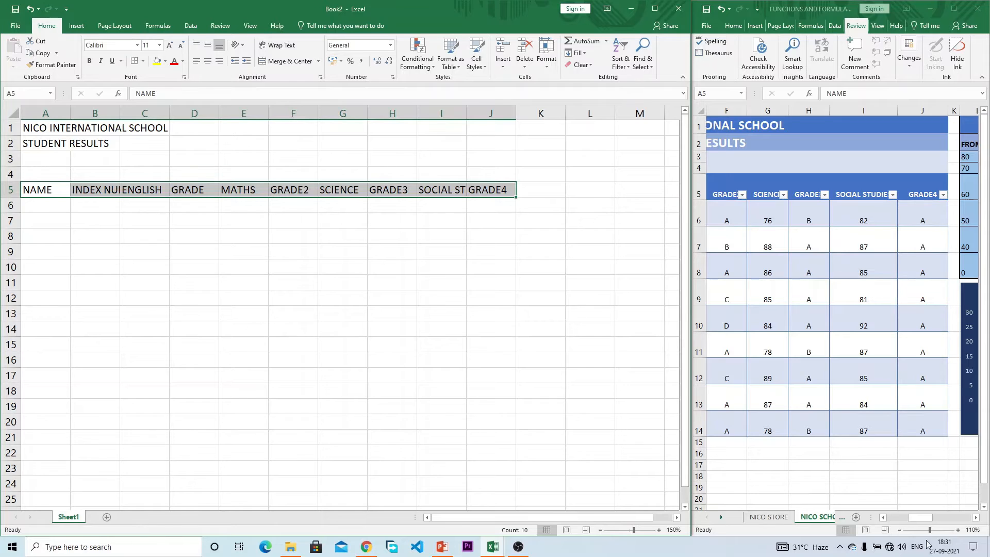
# Step: Paste the first student's name and index number as values into A6
pyautogui.click(919, 518)
pyautogui.moveTo(920, 520); pyautogui.dragTo(885, 523)
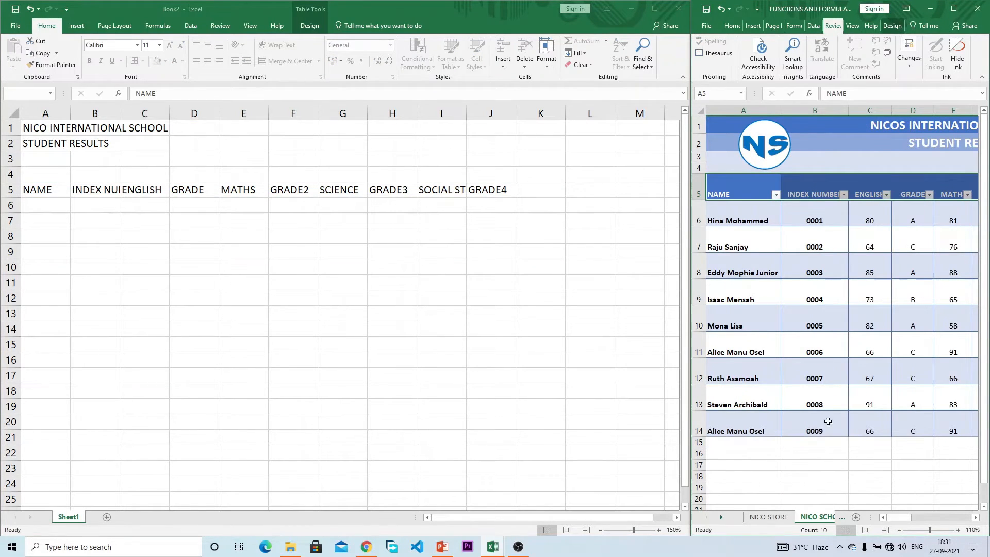
pyautogui.click(730, 220)
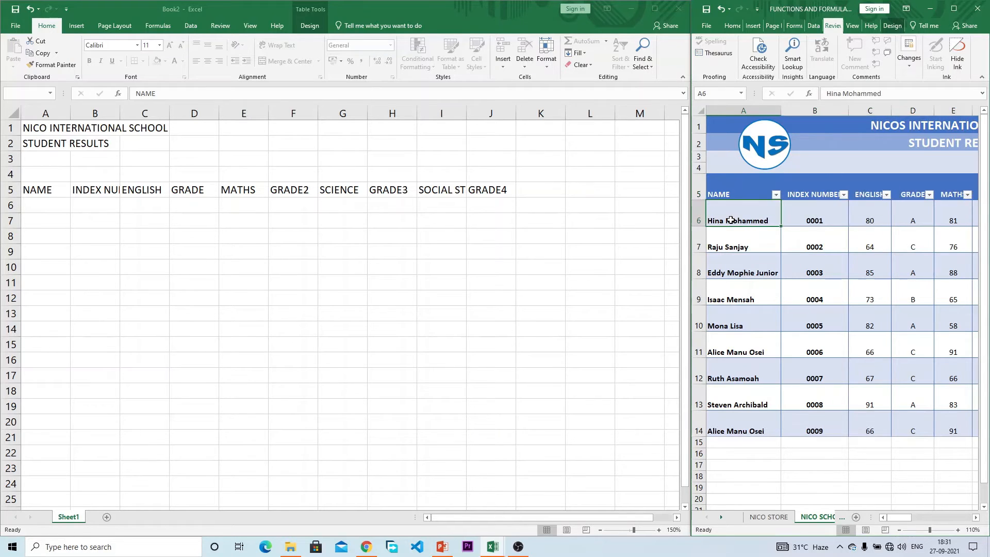
pyautogui.moveTo(730, 220); pyautogui.dragTo(795, 213)
pyautogui.hotkey('ctrl', 'c')
pyautogui.click(43, 204)
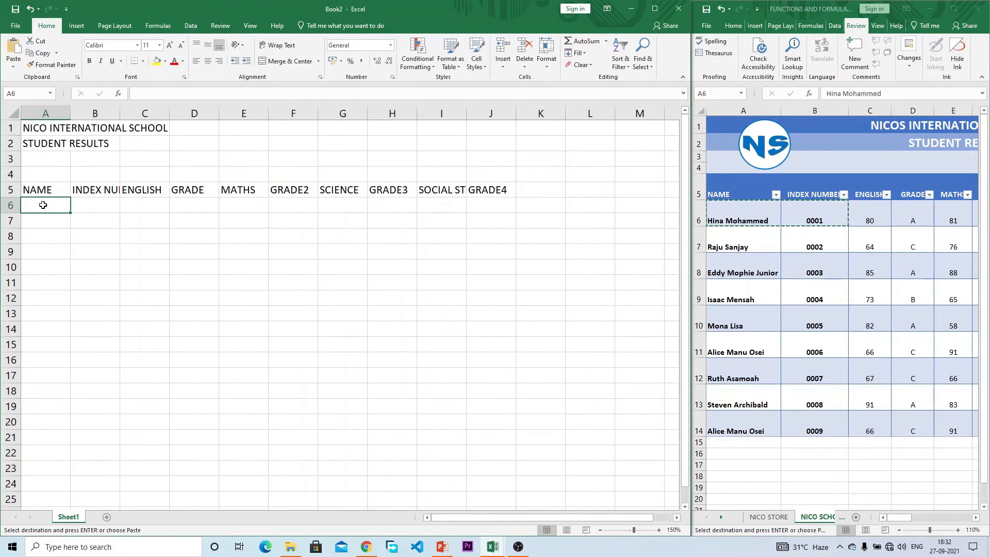
pyautogui.rightClick(43, 204)
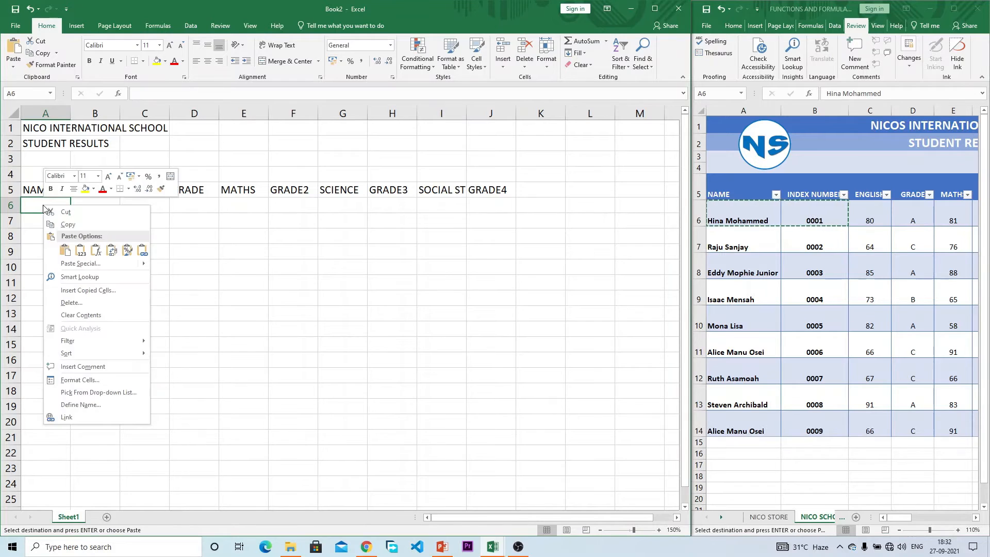
pyautogui.click(95, 252)
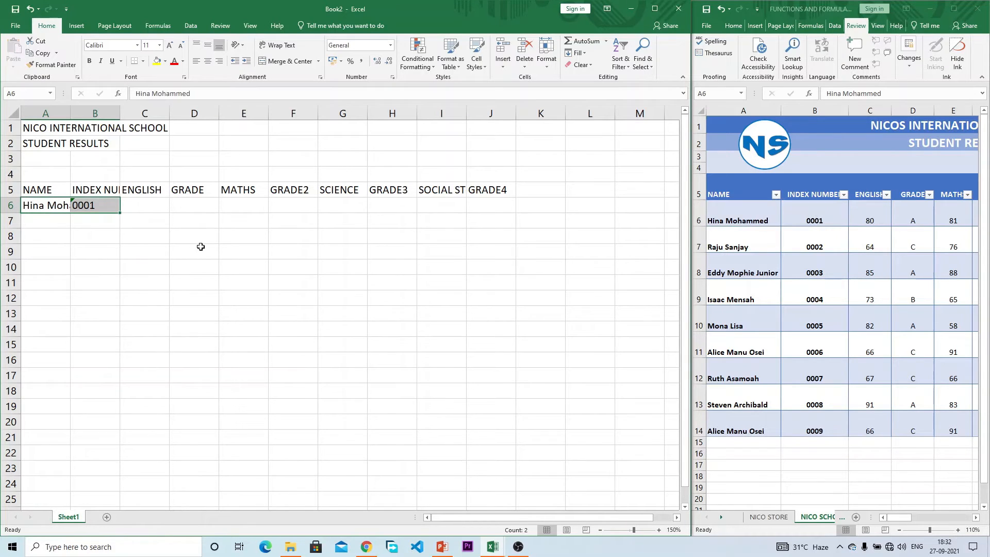
pyautogui.click(871, 216)
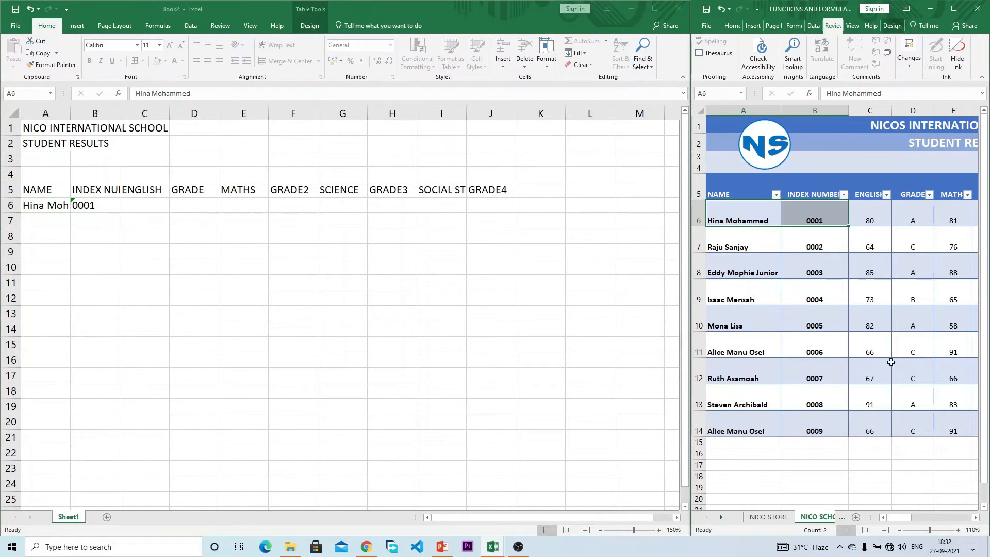
pyautogui.moveTo(902, 522); pyautogui.dragTo(907, 521)
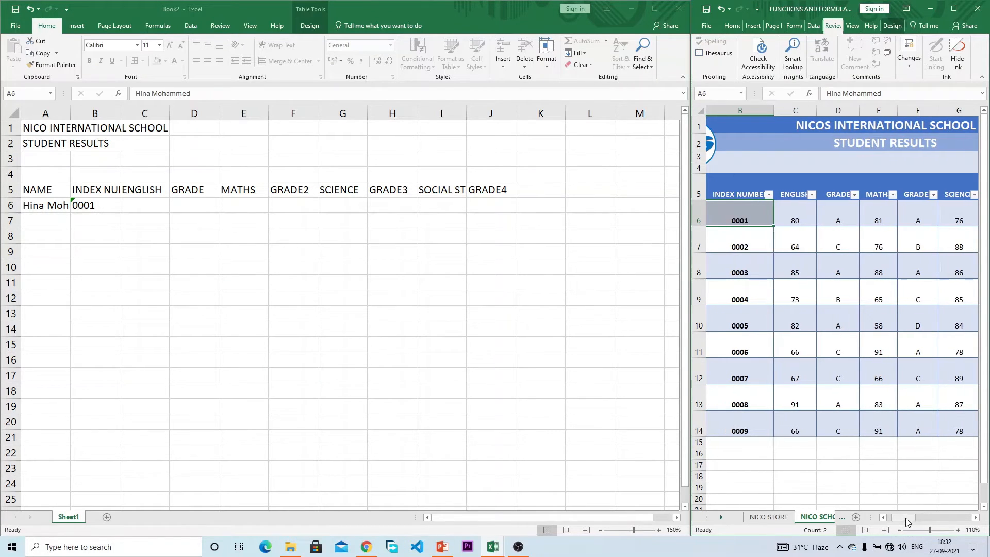
# Step: AutoFit columns B and A to the INDEX NUMBER heading and the student's name
pyautogui.click(120, 113)
pyautogui.doubleClick(120, 114)
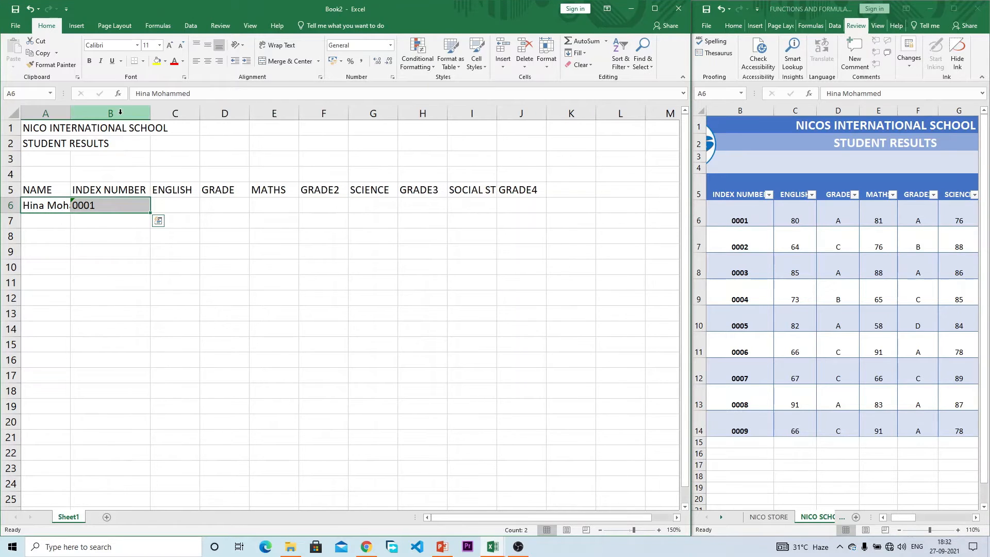
pyautogui.click(186, 200)
pyautogui.click(55, 201)
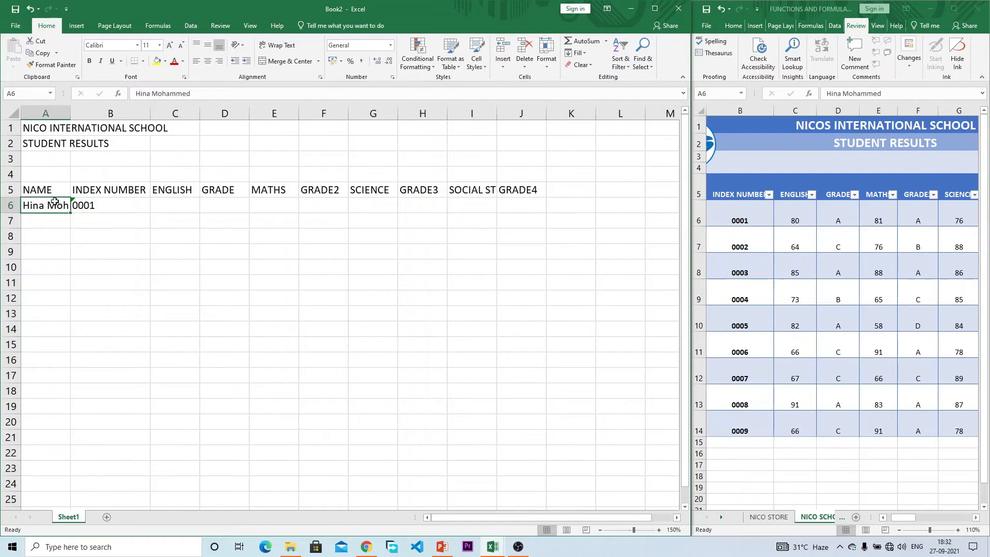
pyautogui.doubleClick(71, 113)
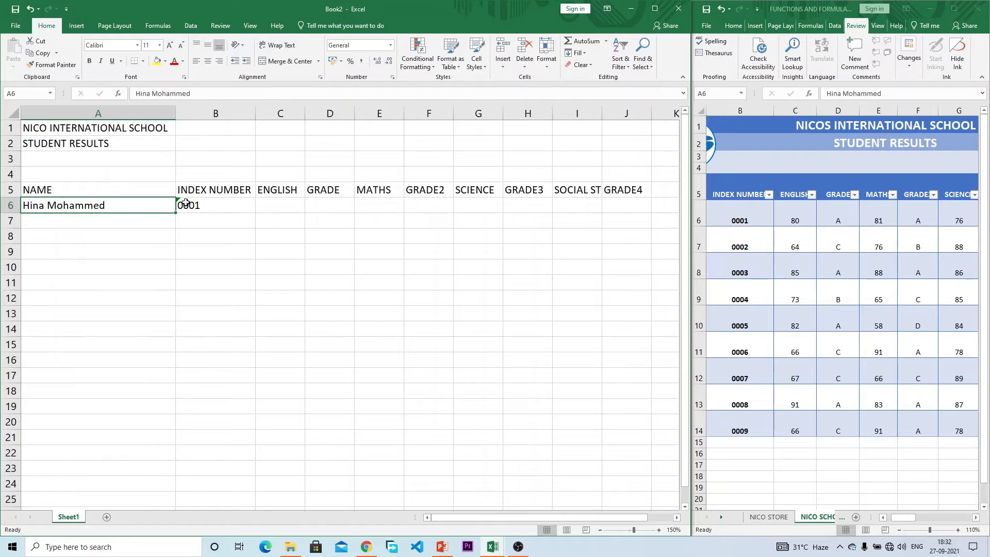
# Step: Move along the header row and AutoFit column I to SOCIAL STUDIES
pyautogui.click(275, 202)
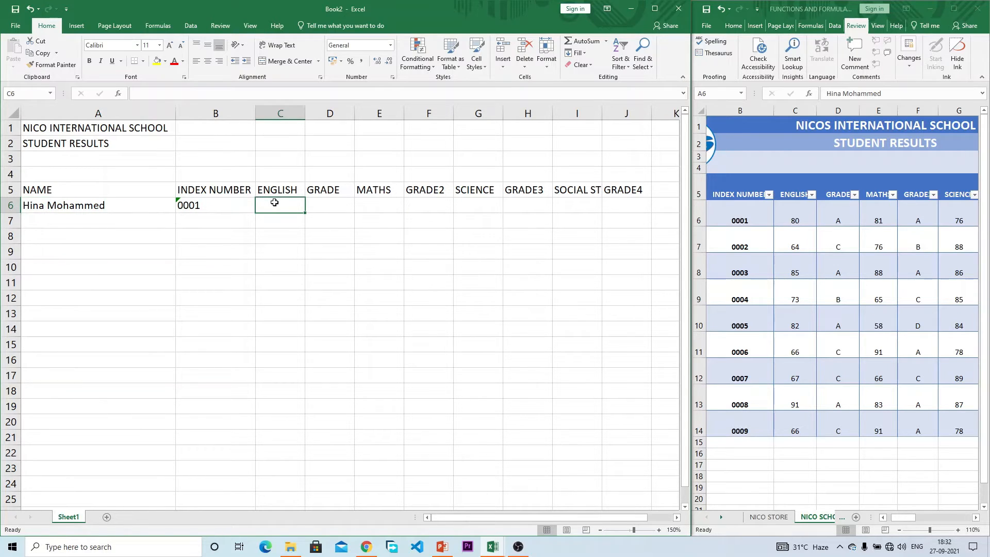
pyautogui.press('Right')
pyautogui.press('Left')
pyautogui.press('Up')
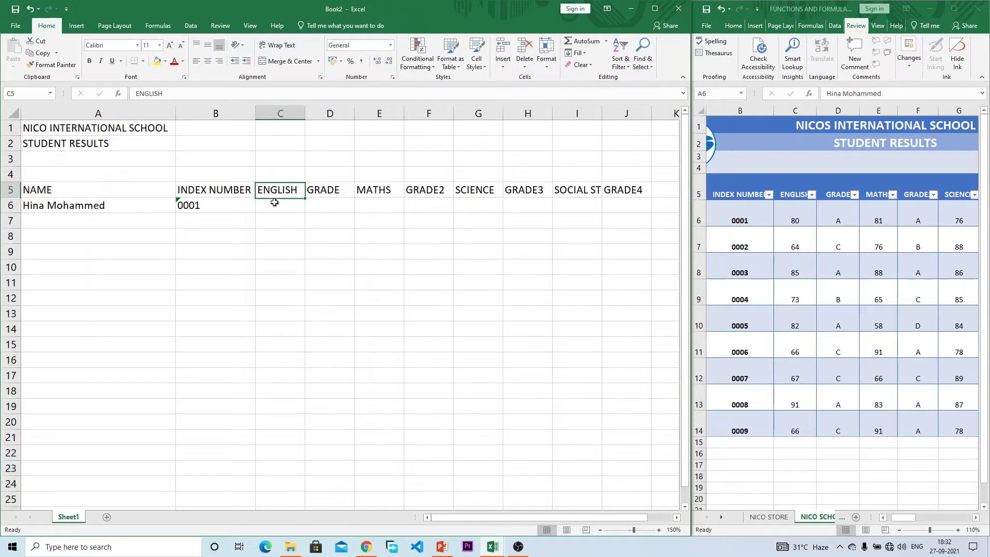
pyautogui.press('Right')
pyautogui.press('Right')
pyautogui.press('Right')
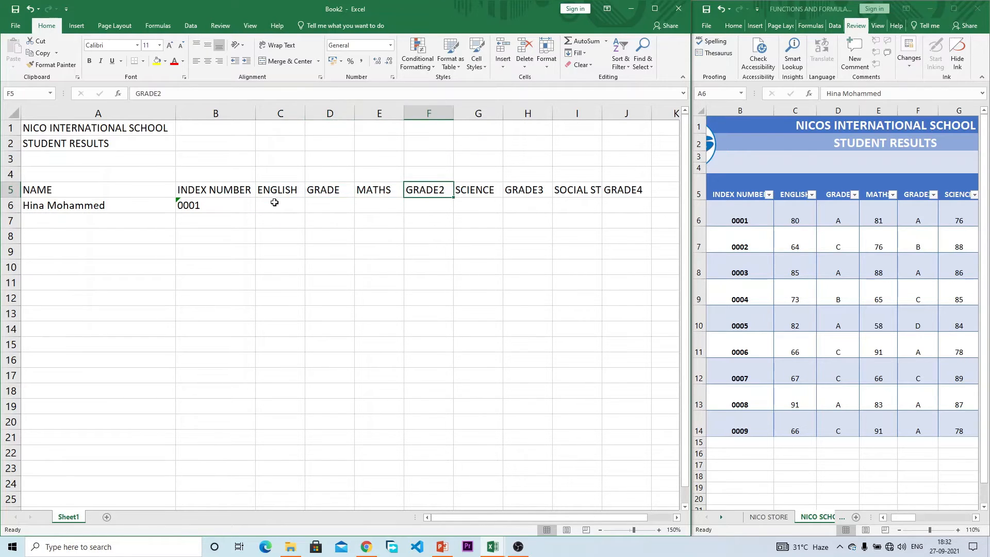
pyautogui.press('Left')
pyautogui.press('Left')
pyautogui.press('Right')
pyautogui.press('Right')
pyautogui.press('Right')
pyautogui.press('Right')
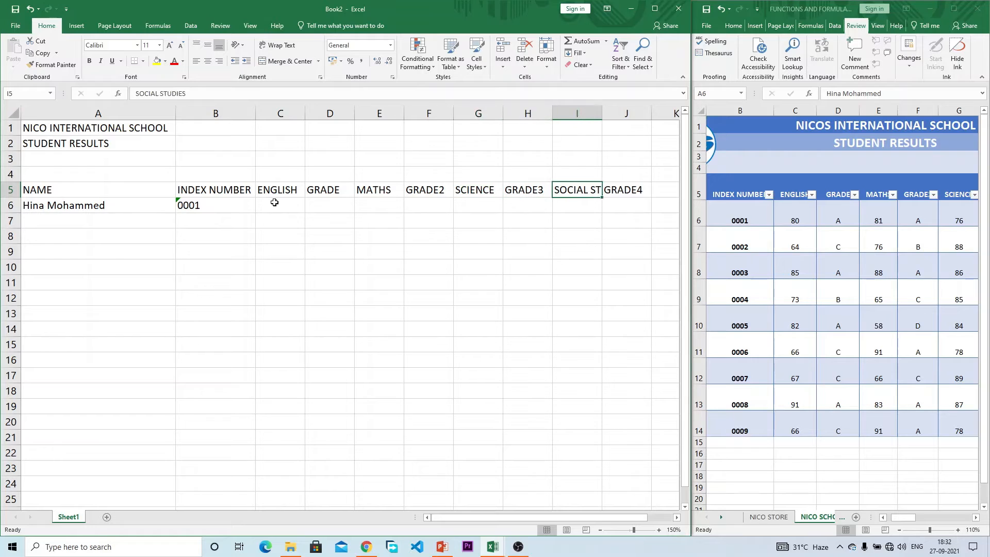
pyautogui.doubleClick(601, 113)
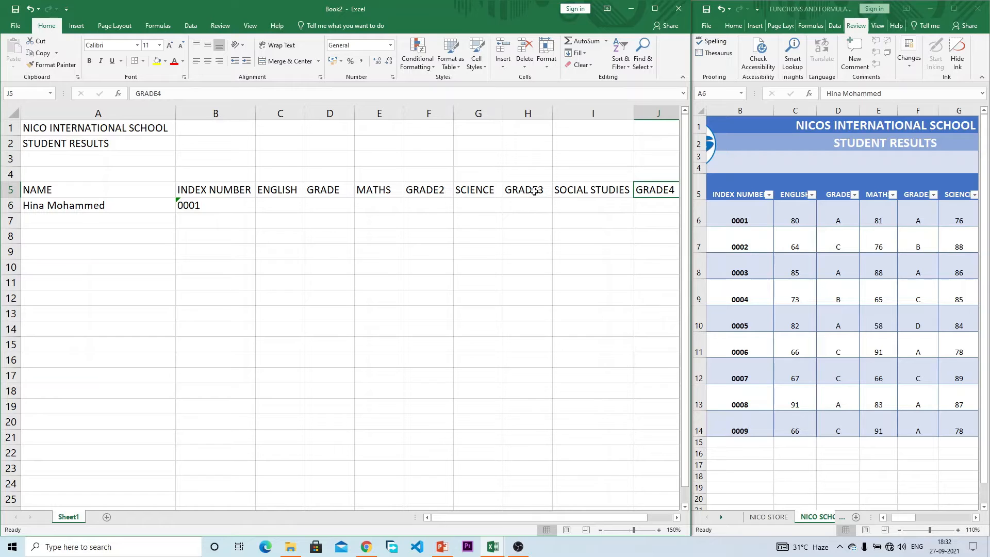
# Step: Review the GRADE, GRADE2 and GRADE3 headers, then select spare cell K4
pyautogui.click(335, 188)
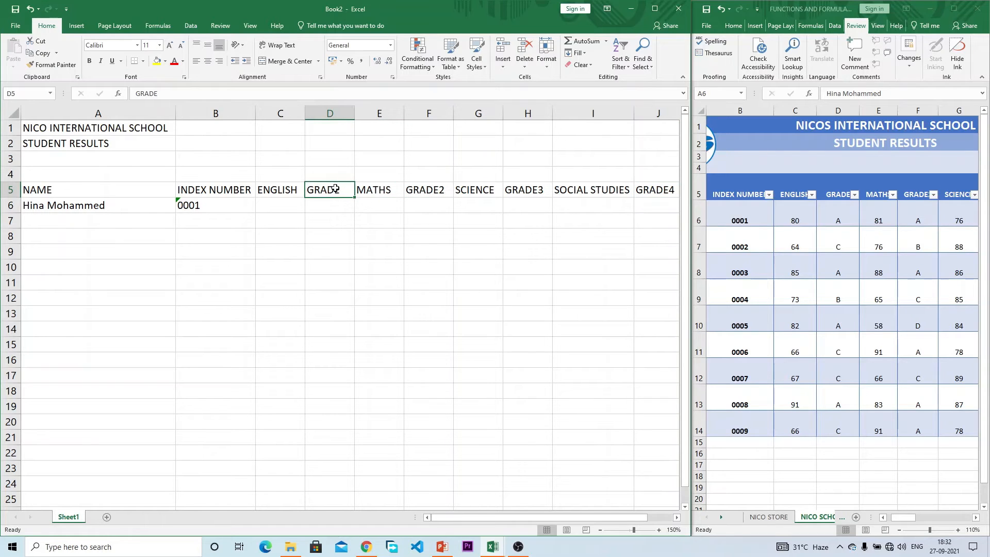
pyautogui.click(426, 189)
pyautogui.click(527, 187)
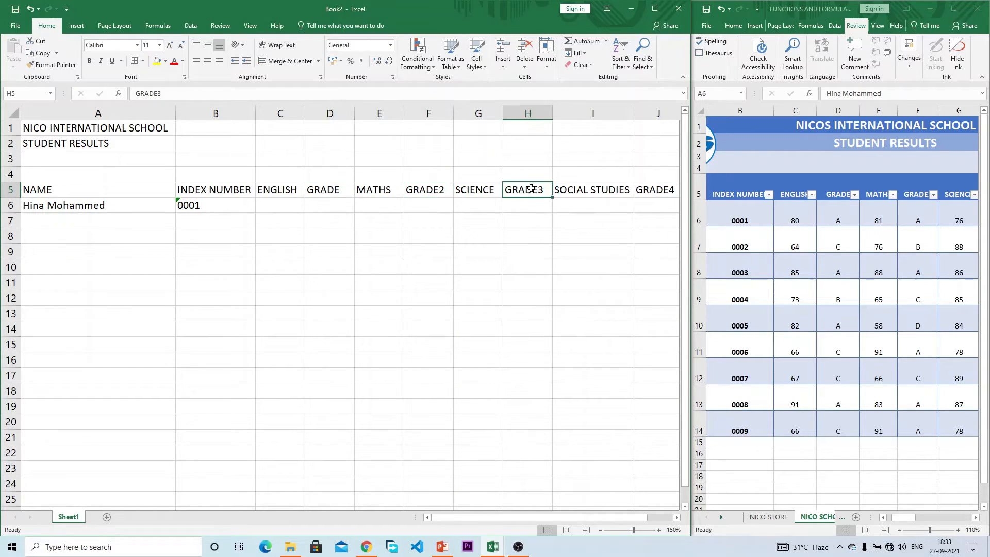
pyautogui.click(317, 187)
pyautogui.click(438, 186)
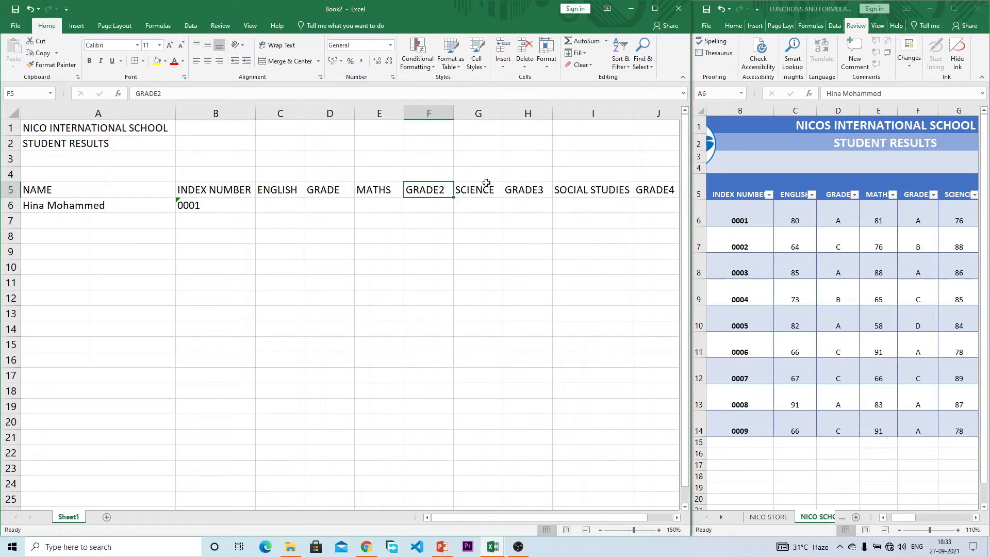
pyautogui.click(322, 205)
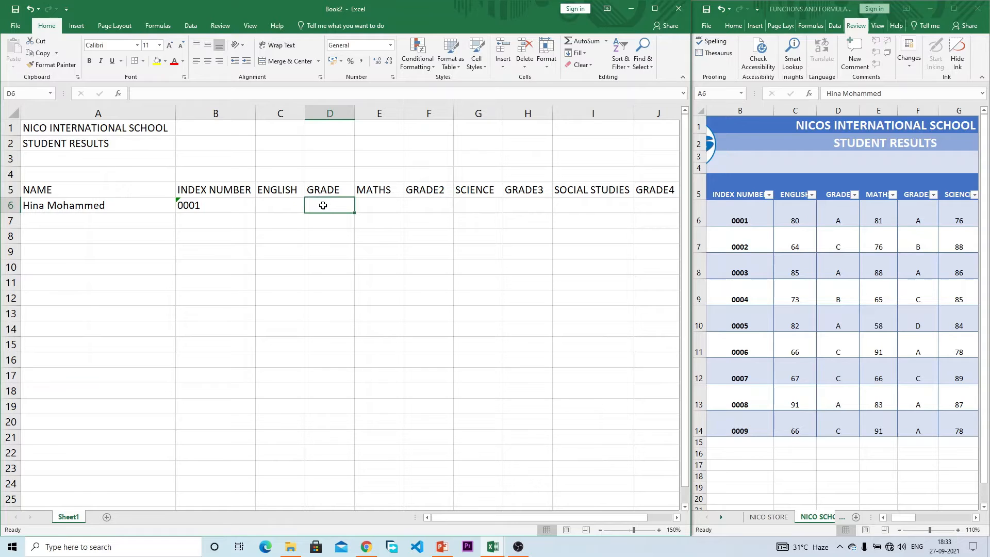
pyautogui.moveTo(556, 515); pyautogui.dragTo(588, 512)
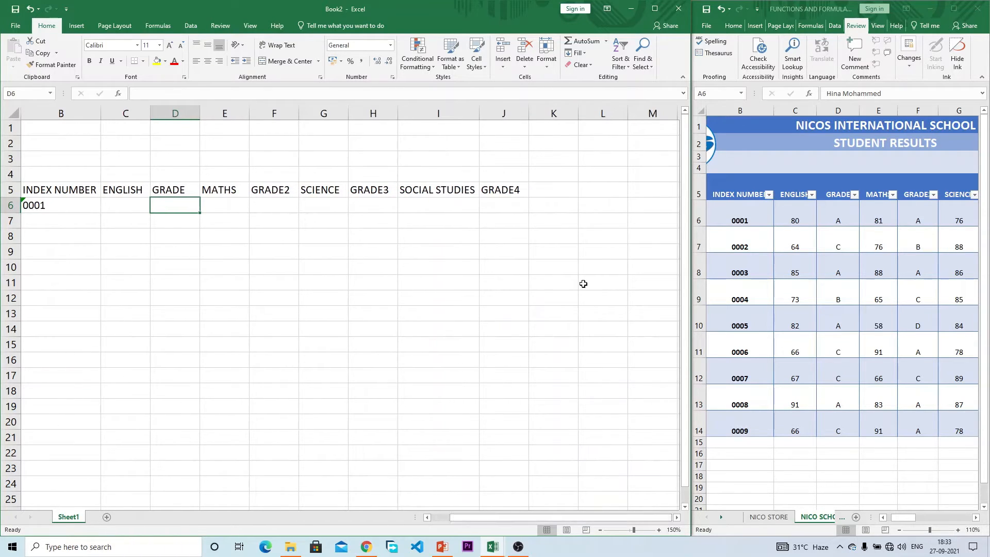
pyautogui.click(561, 180)
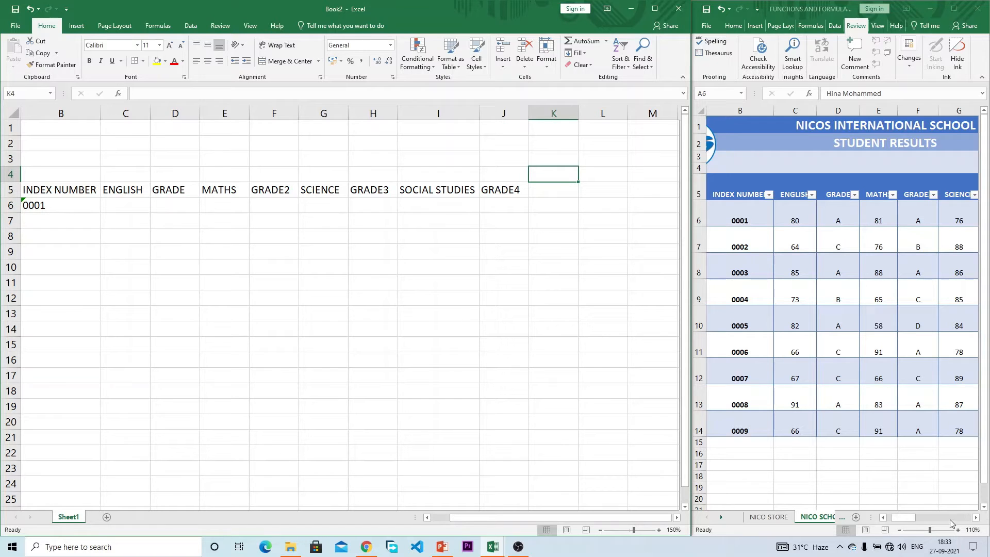
# Step: Copy the GRADING SYSTEM table and paste it as values into Book2 at L1
pyautogui.moveTo(917, 518); pyautogui.dragTo(935, 518)
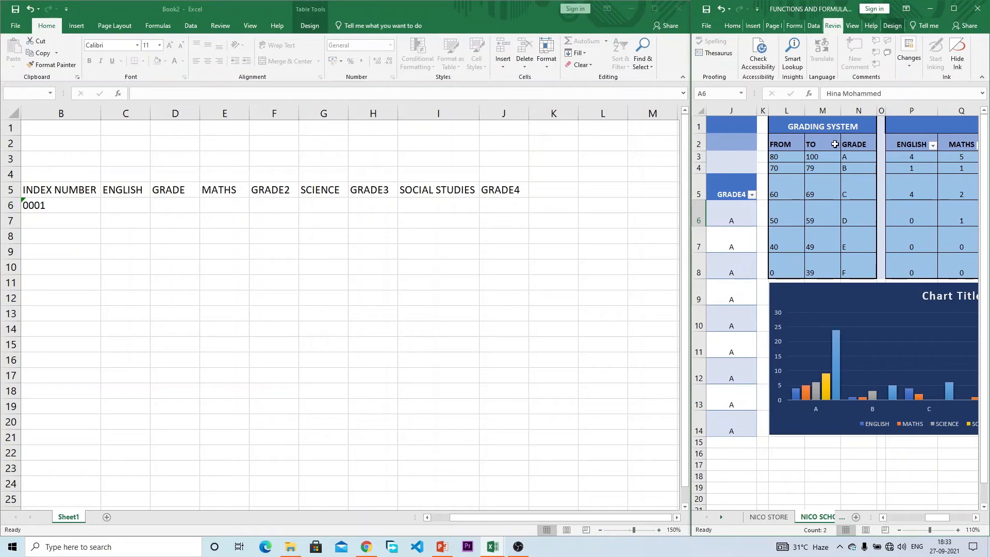
pyautogui.click(807, 158)
pyautogui.moveTo(807, 129); pyautogui.dragTo(847, 274)
pyautogui.hotkey('ctrl', 'c')
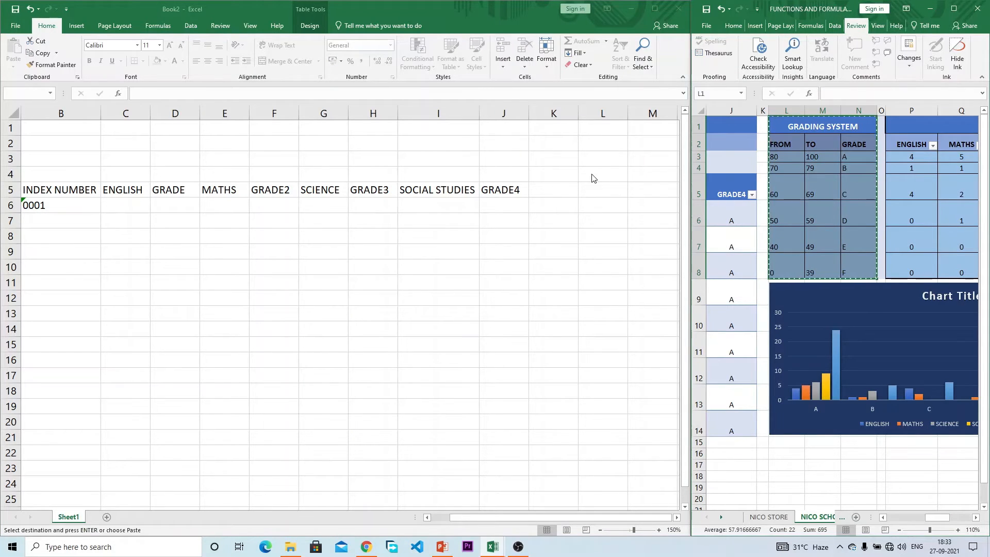
pyautogui.click(571, 172)
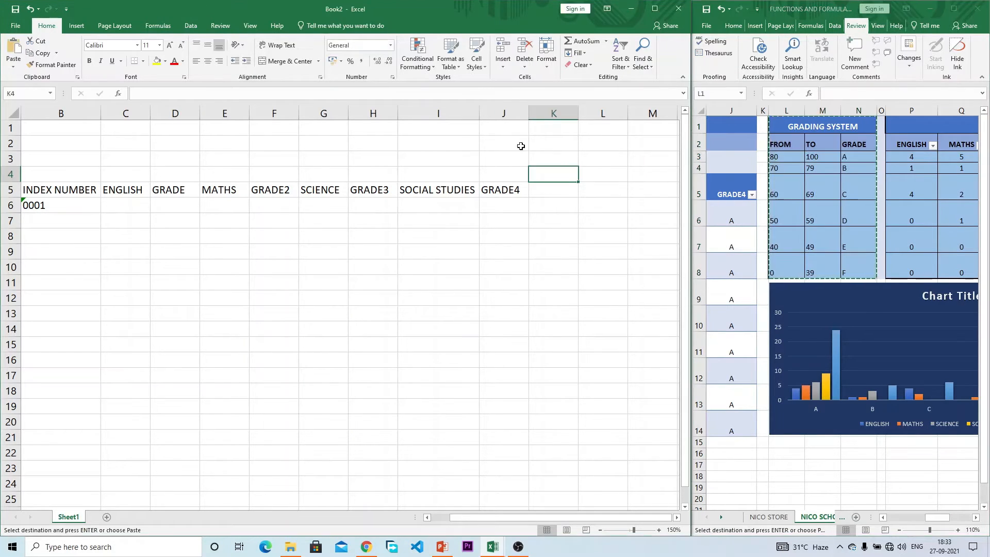
pyautogui.click(593, 128)
pyautogui.rightClick(592, 128)
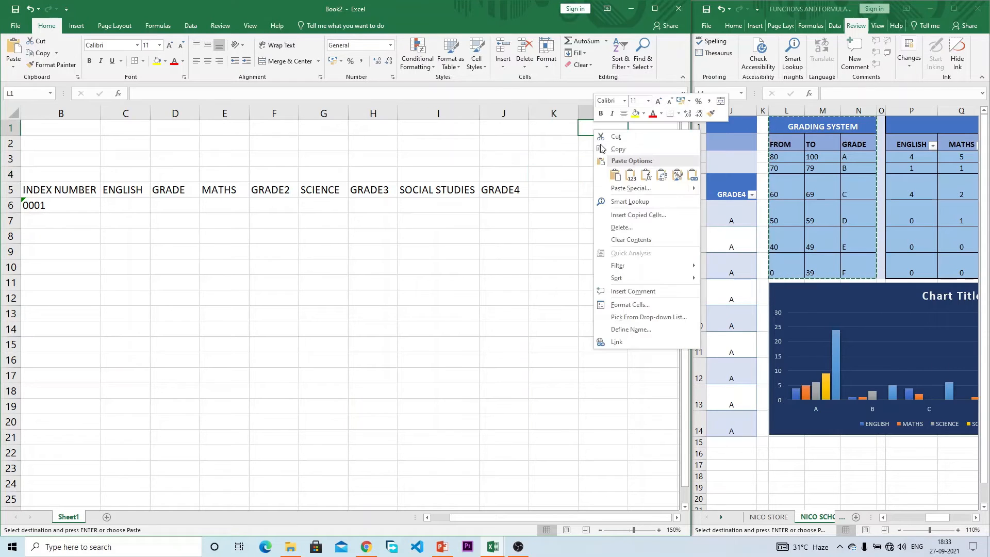
pyautogui.click(628, 176)
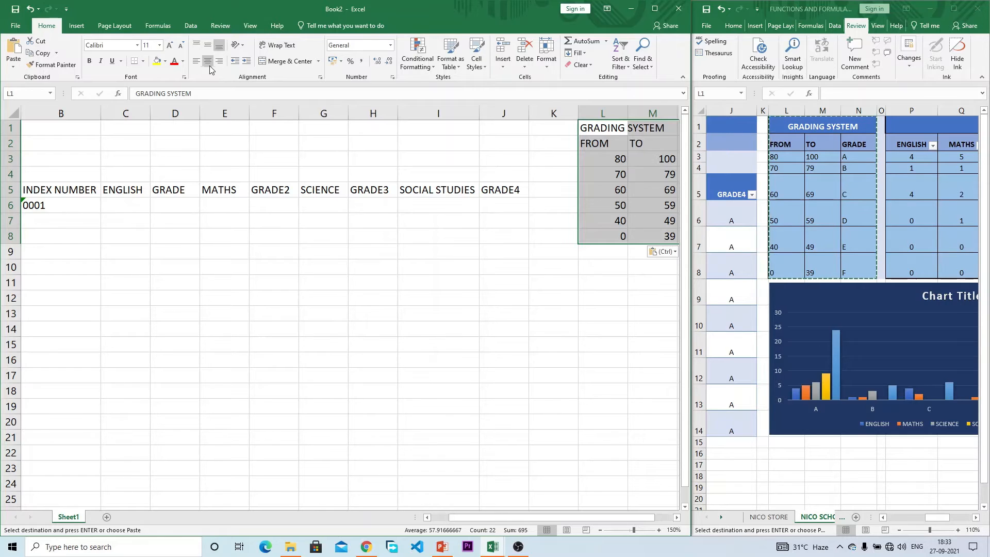
# Step: Left-align the grading figures and merge-and-centre the GRADING SYSTEM title across row 1
pyautogui.click(196, 62)
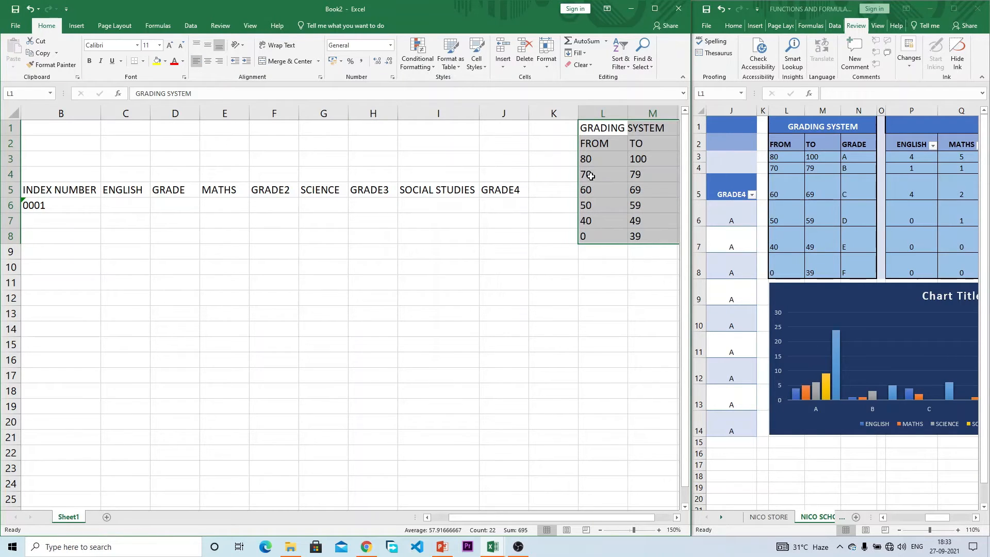
pyautogui.click(616, 207)
pyautogui.moveTo(647, 518); pyautogui.dragTo(663, 515)
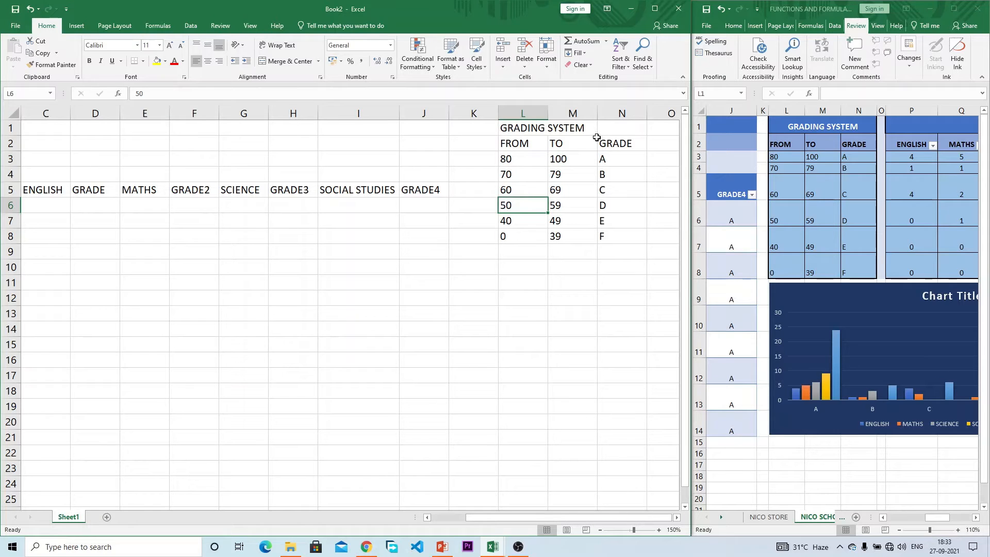
pyautogui.moveTo(573, 129); pyautogui.dragTo(538, 128)
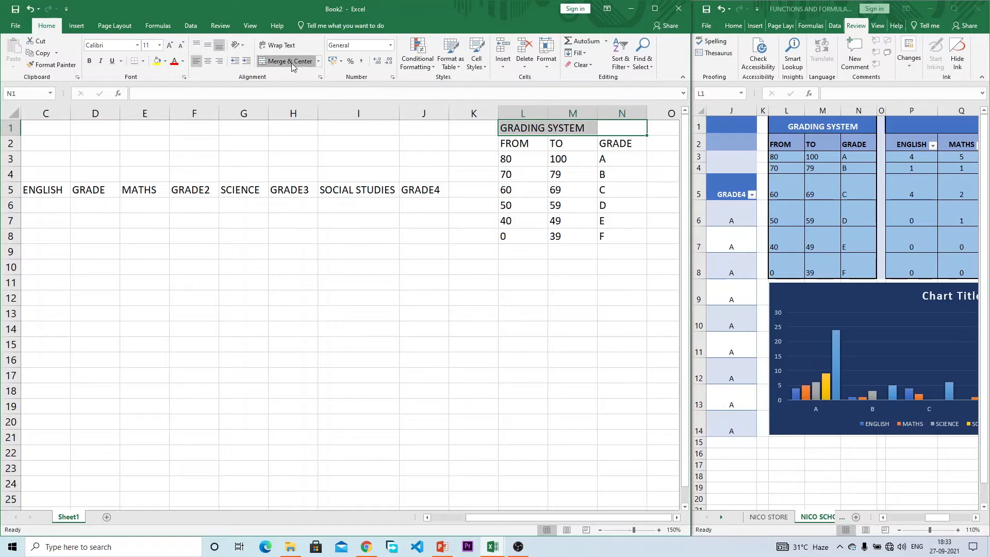
pyautogui.click(289, 61)
# Step: Zoom the sheet out from 150% to 140% and scroll back to column B
pyautogui.click(582, 154)
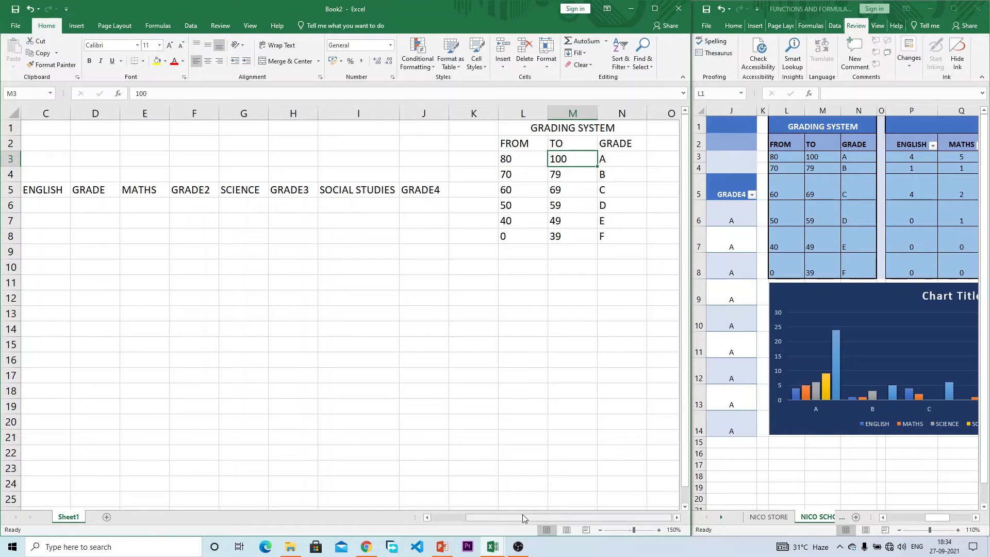
pyautogui.moveTo(521, 514); pyautogui.dragTo(516, 517)
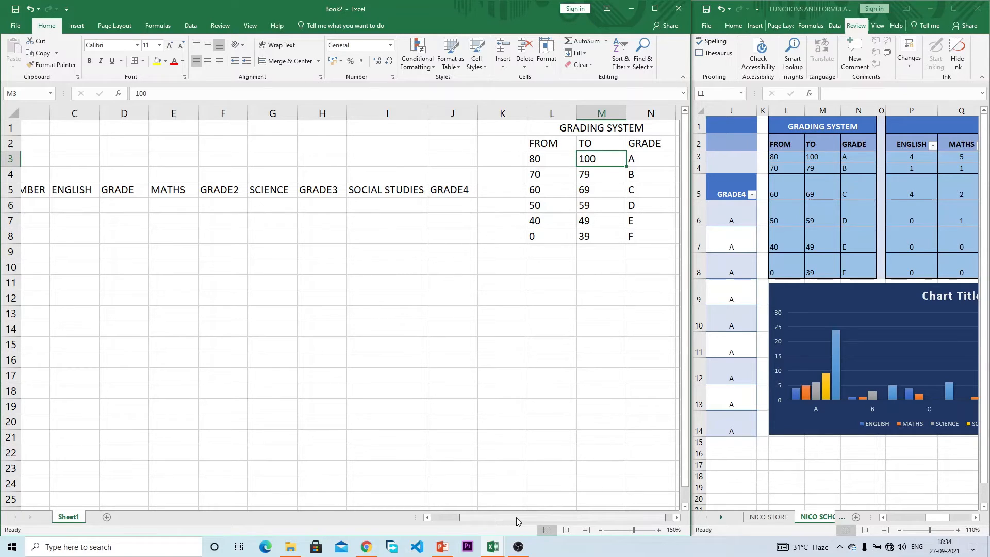
pyautogui.moveTo(517, 520); pyautogui.dragTo(523, 521)
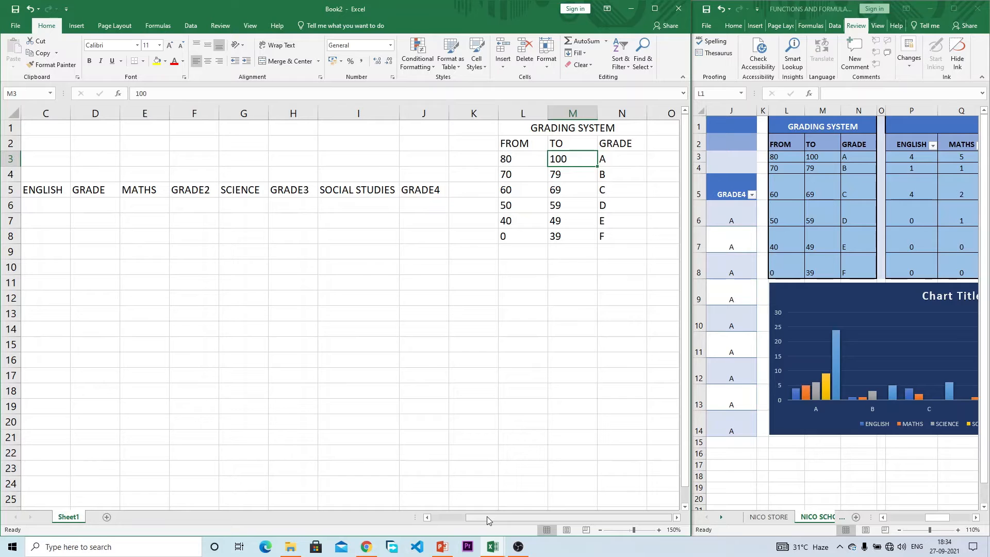
pyautogui.click(598, 530)
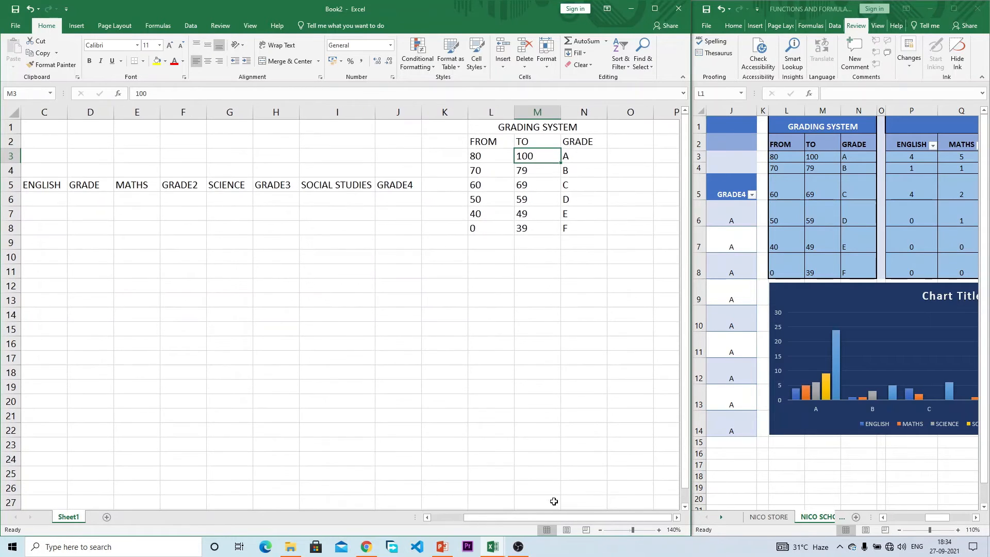
pyautogui.moveTo(543, 518); pyautogui.dragTo(532, 513)
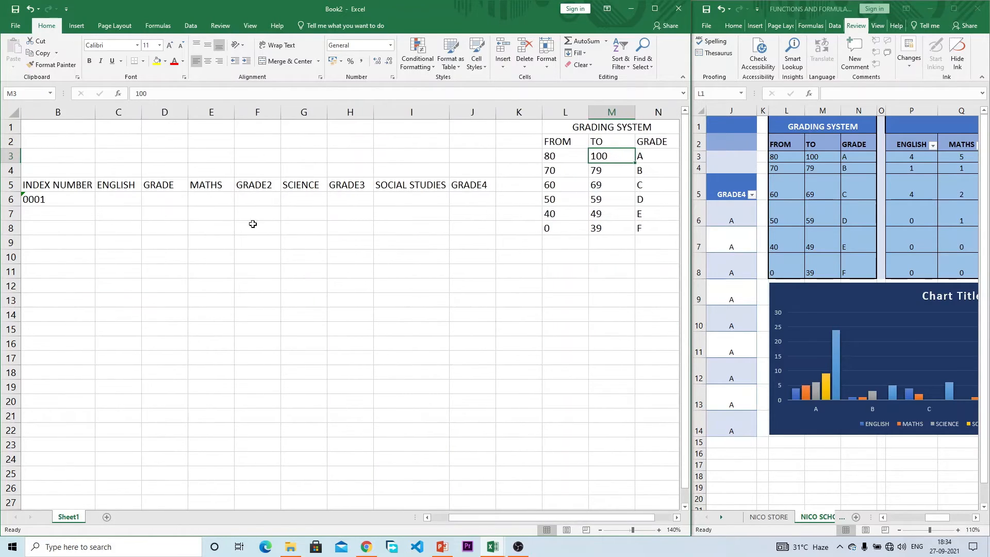
pyautogui.click(164, 200)
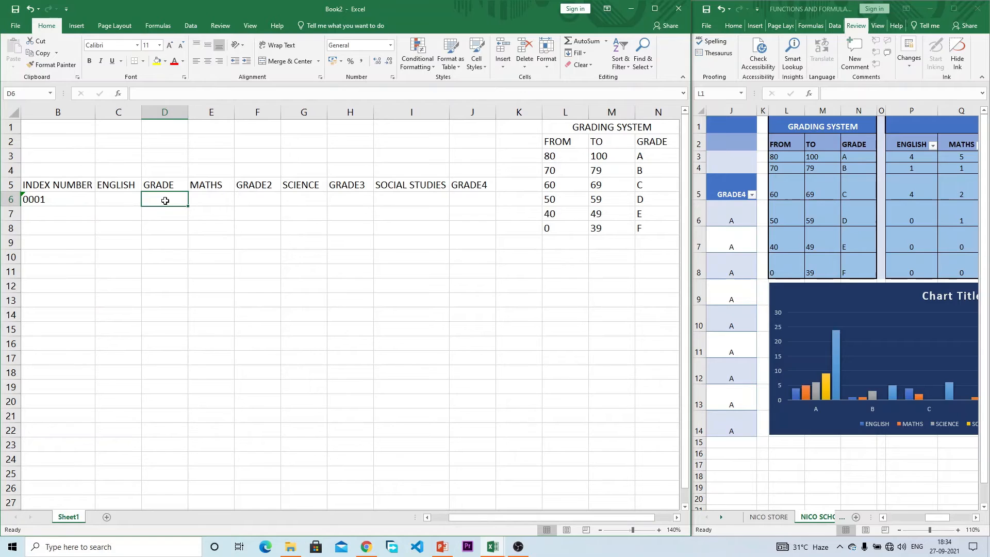
pyautogui.write('=')
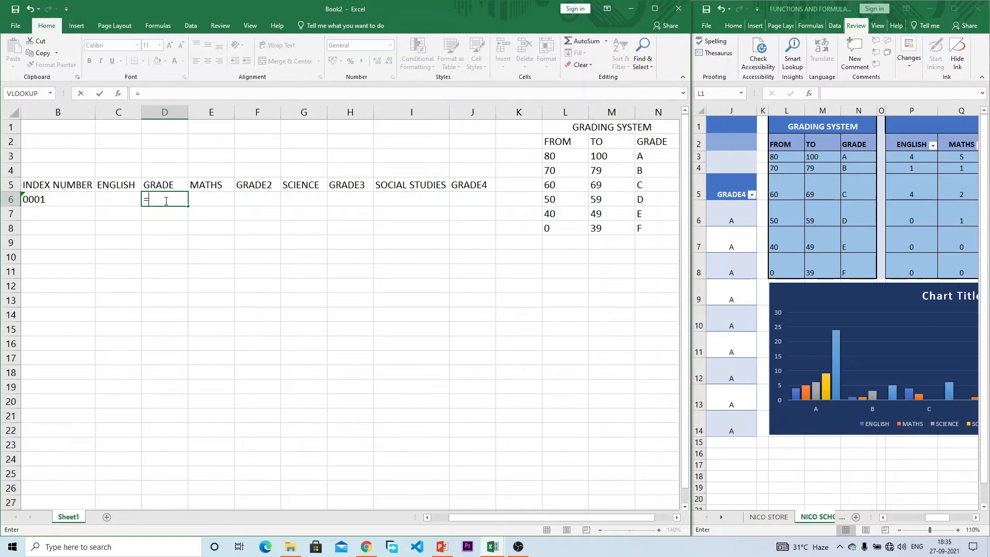
pyautogui.write('IF')
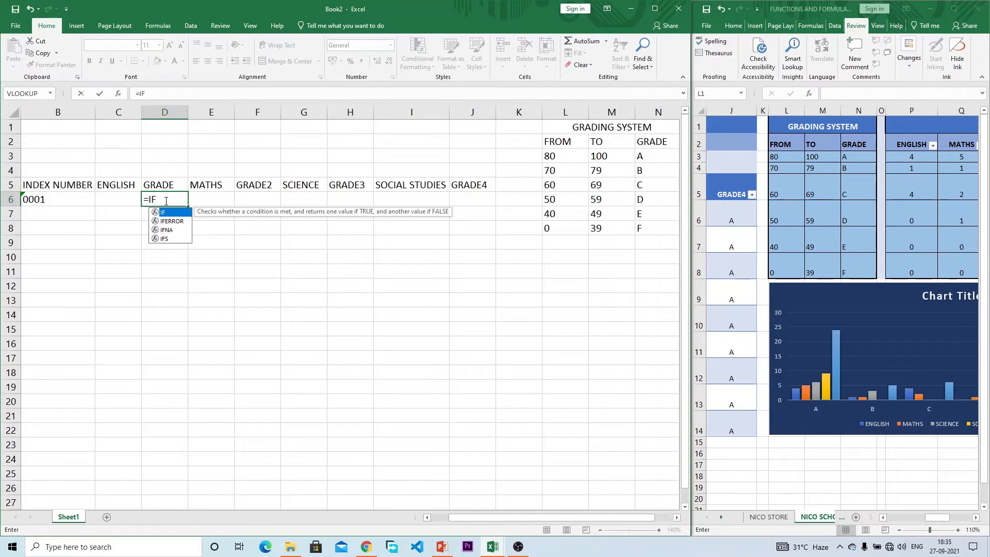
pyautogui.write('(')
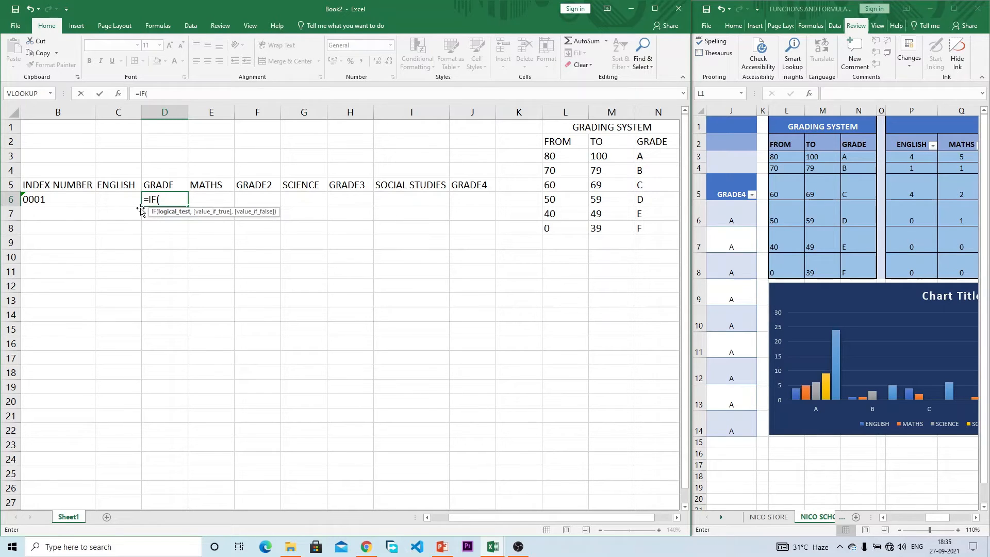
pyautogui.press('Escape')
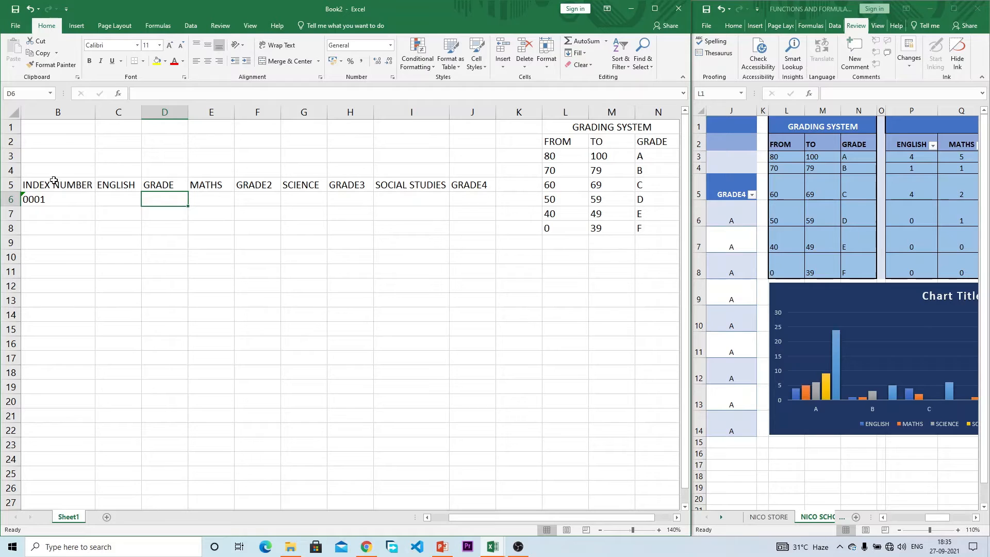
# Step: Convert the A5:J6 results range into Table1 with headers
pyautogui.moveTo(521, 516); pyautogui.dragTo(503, 515)
pyautogui.moveTo(618, 189); pyautogui.dragTo(66, 200)
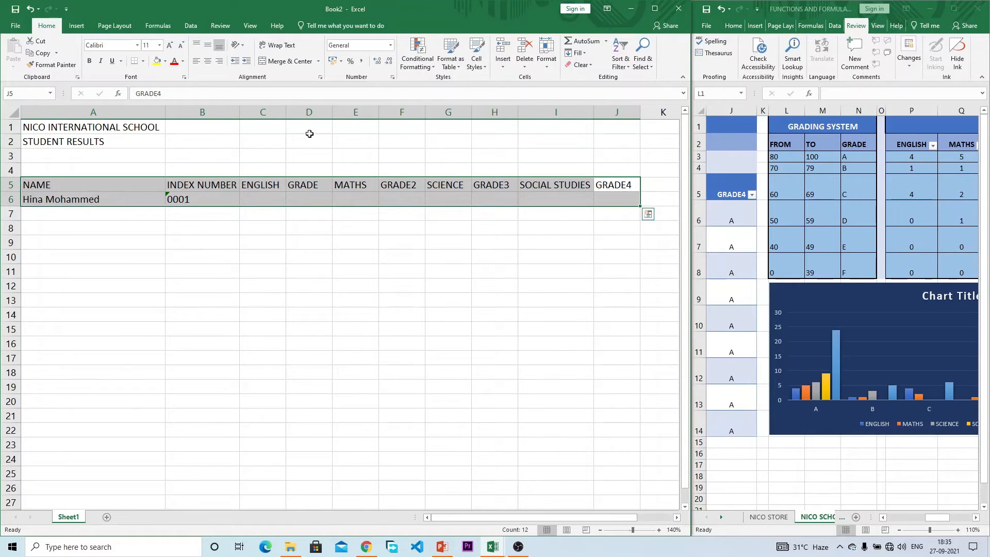
pyautogui.click(85, 29)
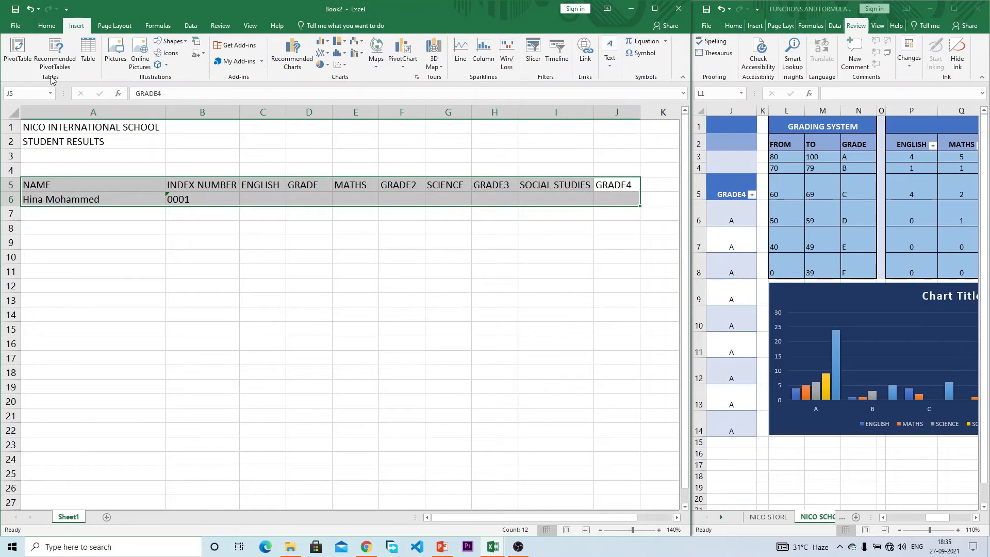
pyautogui.click(87, 52)
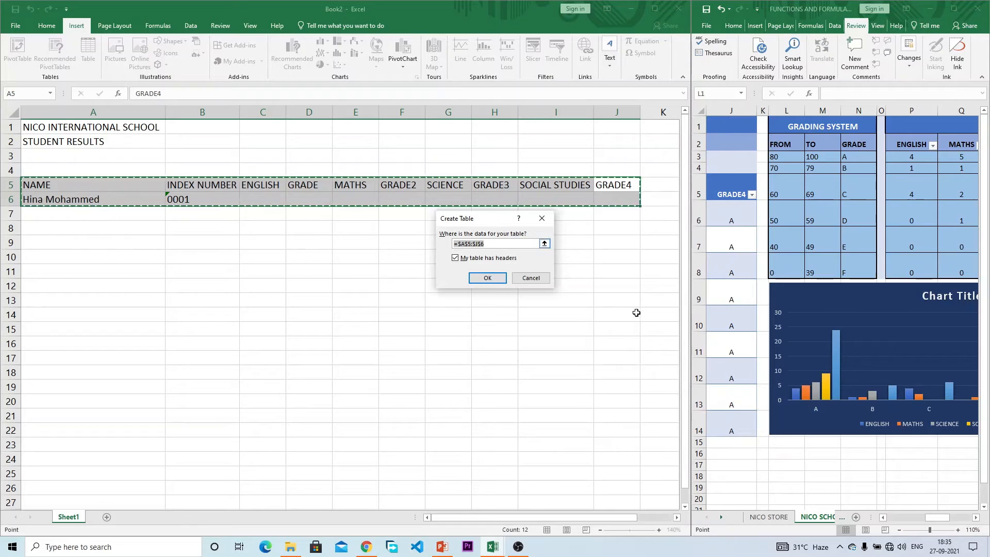
pyautogui.click(488, 278)
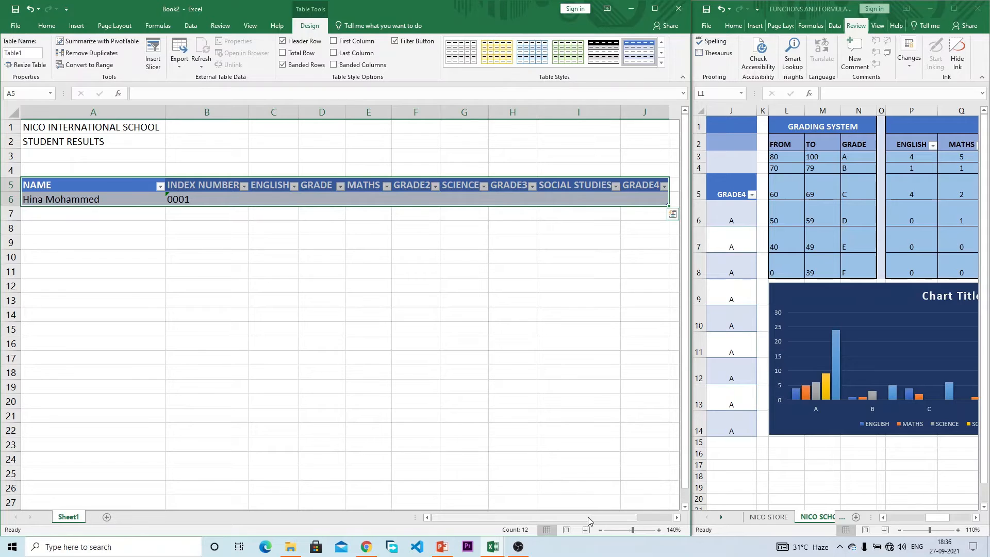
# Step: Enter 75 as the ENGLISH mark in C6 and select GRADE cell D6
pyautogui.moveTo(586, 516); pyautogui.dragTo(608, 511)
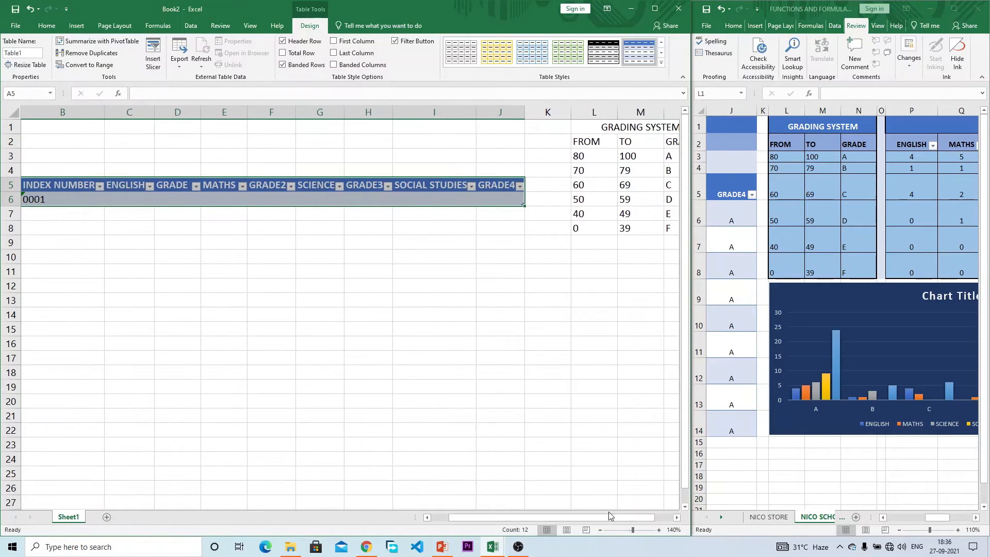
pyautogui.click(127, 198)
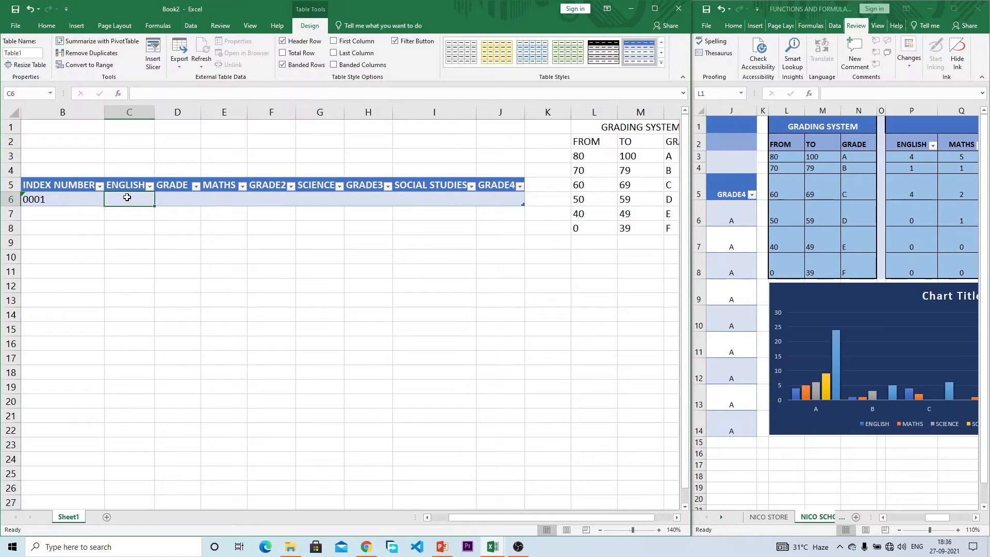
pyautogui.write('75')
pyautogui.press('Return')
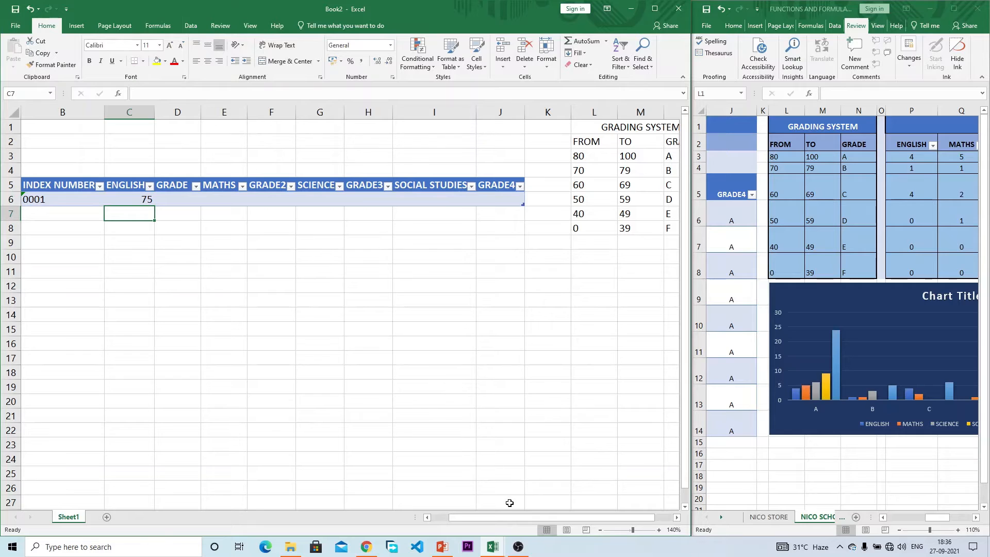
pyautogui.moveTo(512, 517); pyautogui.dragTo(524, 516)
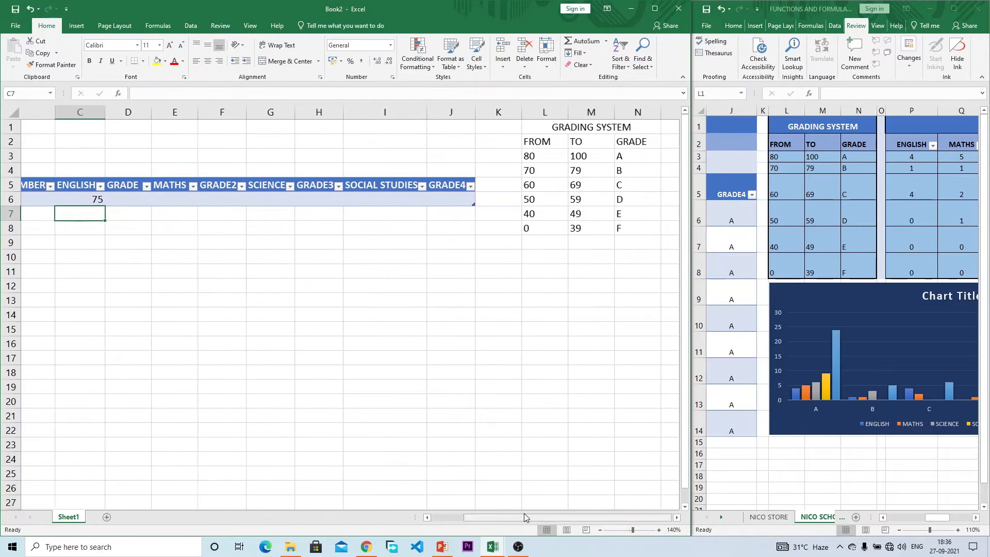
pyautogui.click(83, 187)
pyautogui.click(94, 196)
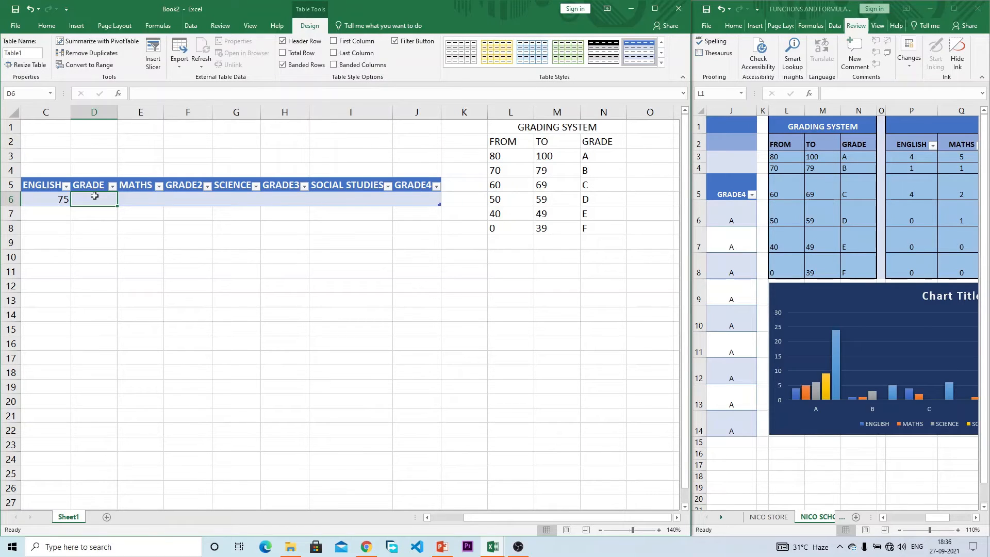
# Step: Begin D6's formula as =IF(C6>=80,"A", replacing the [ENGLISH] table reference with C6
pyautogui.write('=IF')
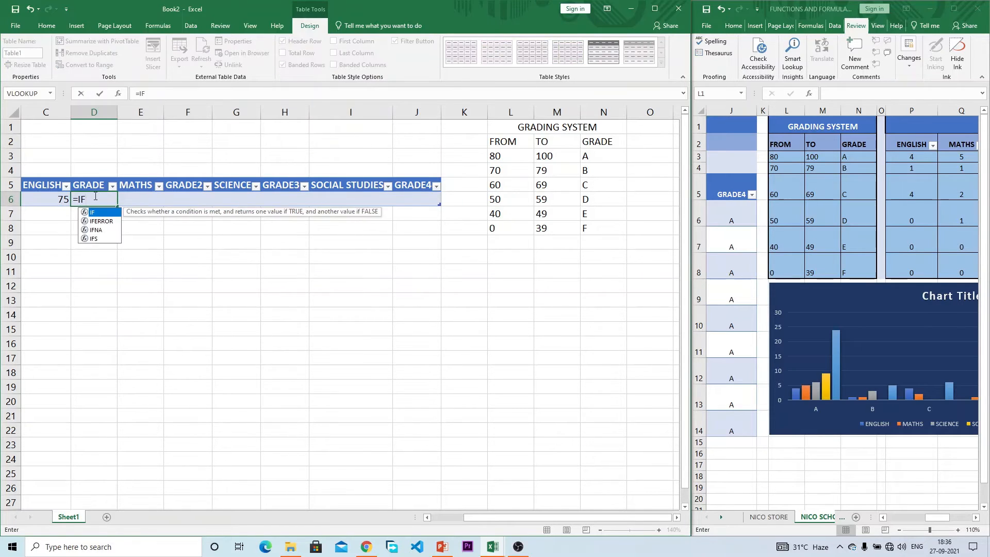
pyautogui.write('(')
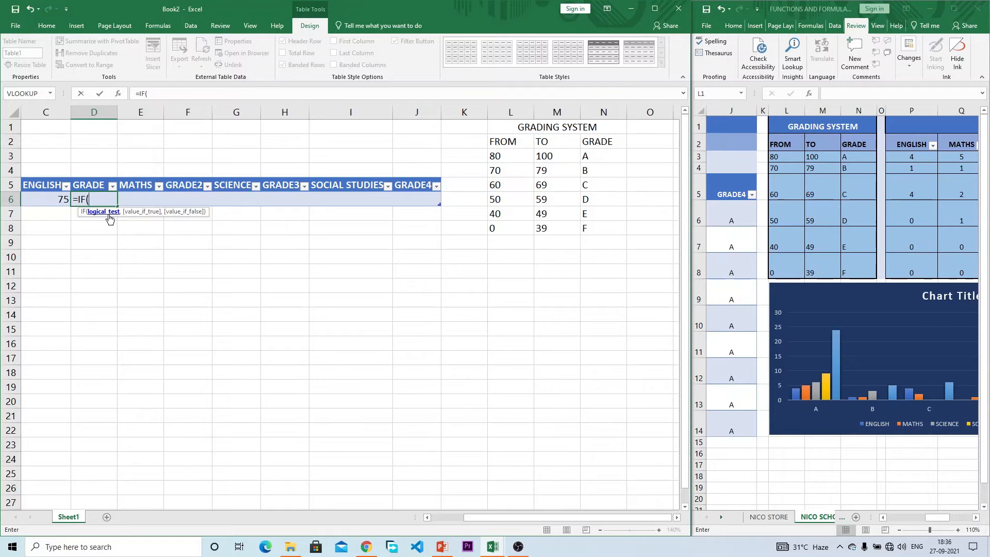
pyautogui.click(44, 200)
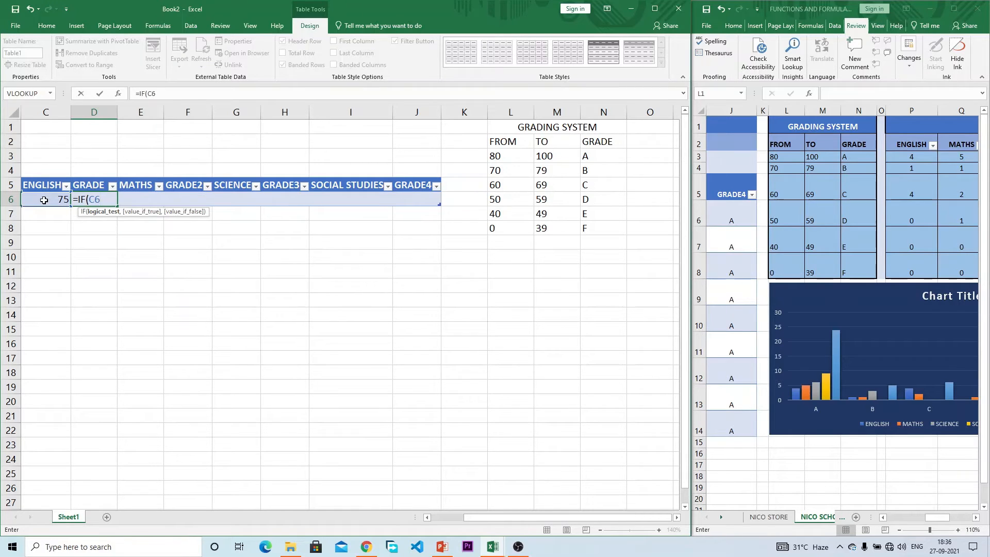
pyautogui.write('>=80,')
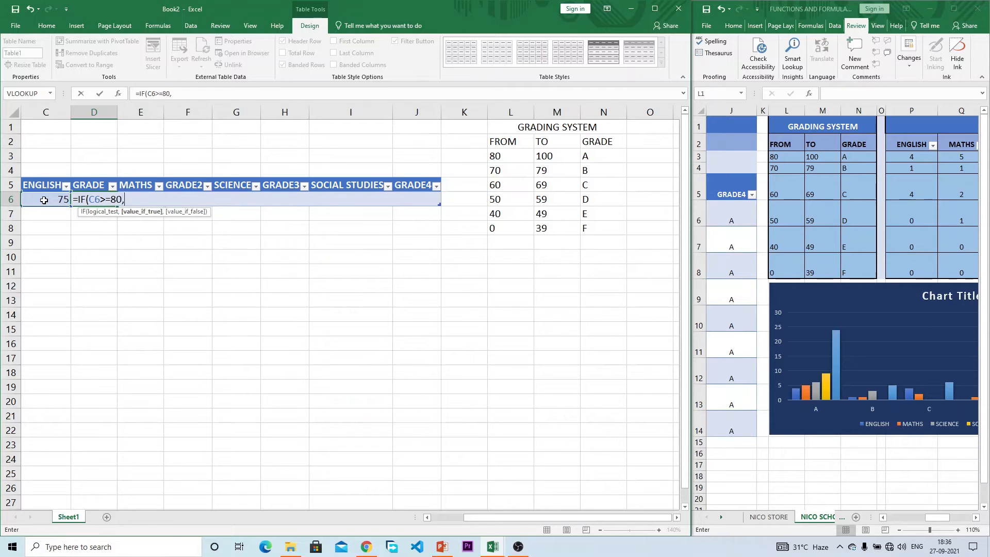
pyautogui.write('"A"')
pyautogui.click(101, 200)
pyautogui.press('BackSpace')
pyautogui.press('BackSpace')
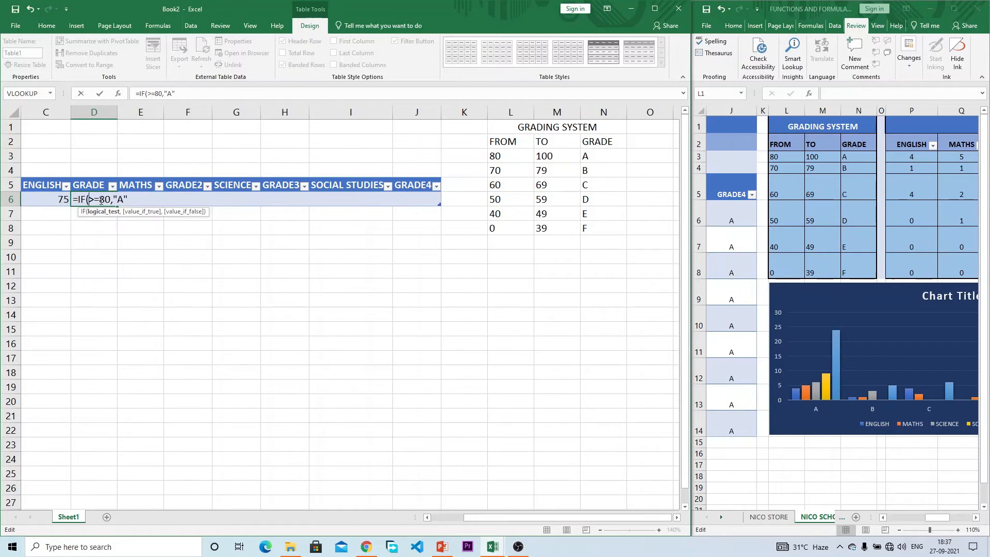
pyautogui.click(56, 199)
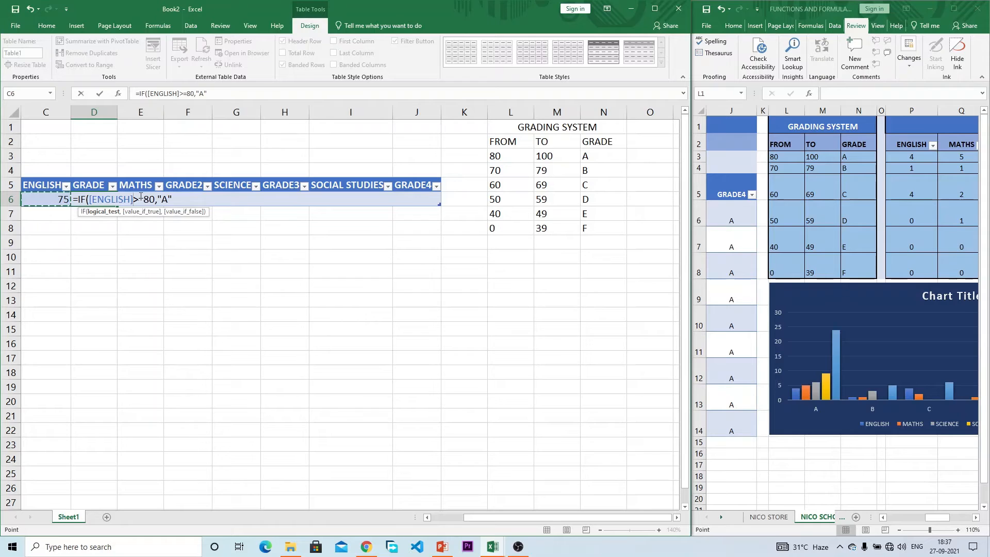
pyautogui.press('BackSpace')
pyautogui.press('BackSpace')
pyautogui.press('BackSpace')
pyautogui.press('BackSpace')
pyautogui.press('BackSpace')
pyautogui.press('BackSpace')
pyautogui.press('BackSpace')
pyautogui.press('BackSpace')
pyautogui.press('BackSpace')
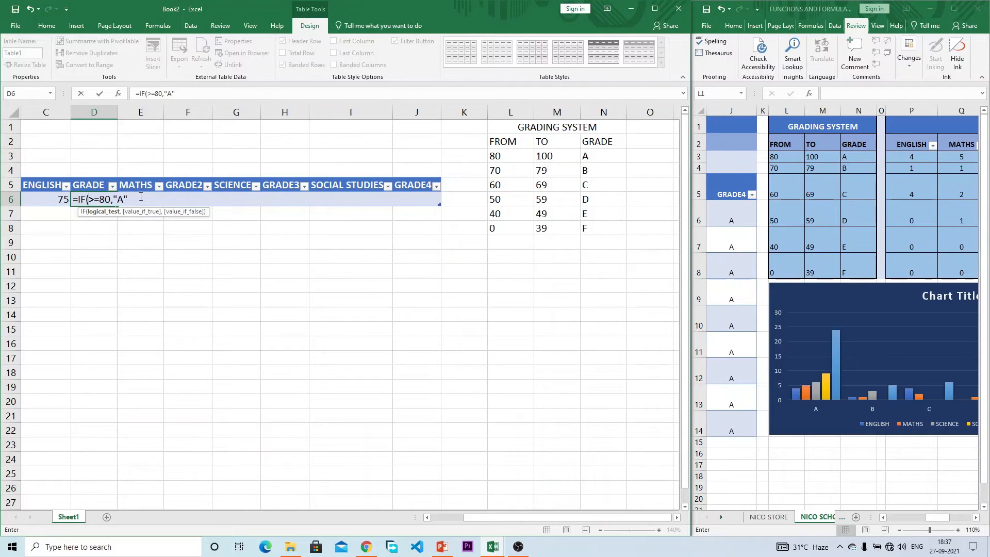
pyautogui.write('C6')
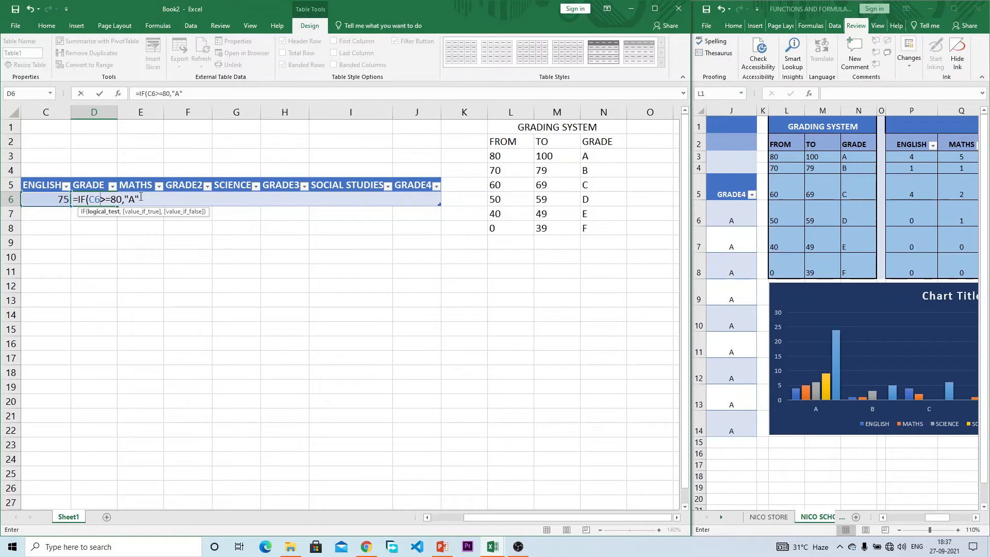
pyautogui.click(141, 198)
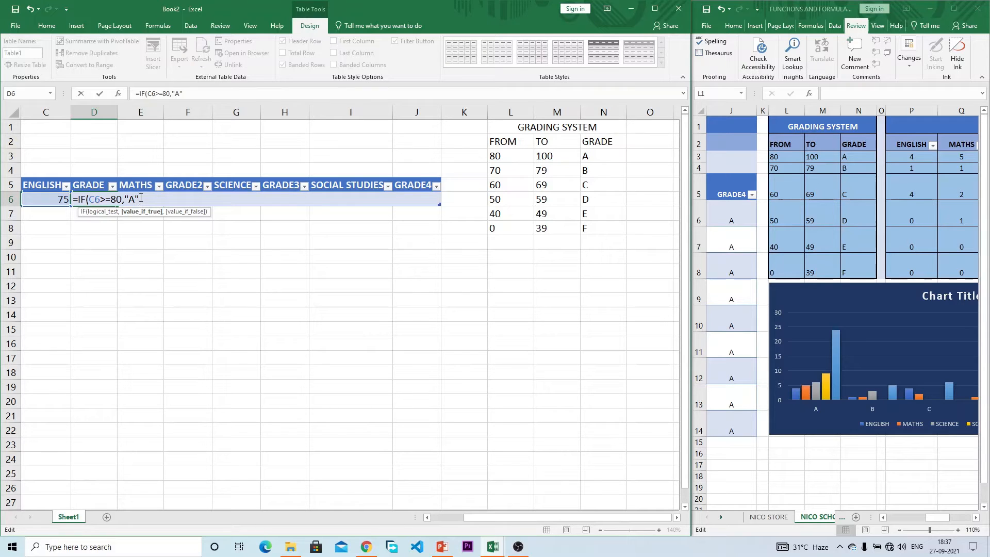
# Step: Complete D6 as =IF(C6>=80,"A",IF(C6>=70,"B","F")) and change the English score to 80
pyautogui.click(113, 199)
pyautogui.click(140, 199)
pyautogui.write(',')
pyautogui.write('IF(')
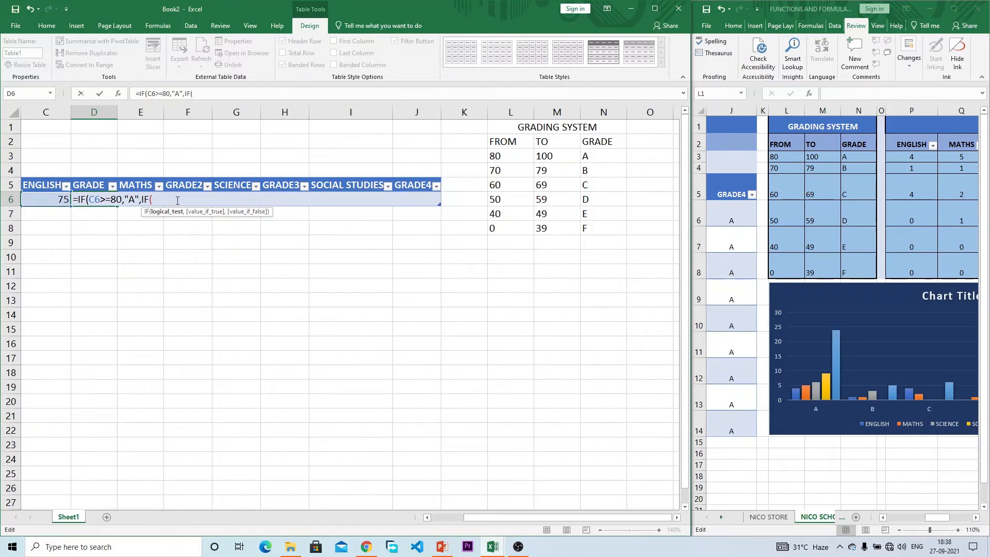
pyautogui.write('C6>=')
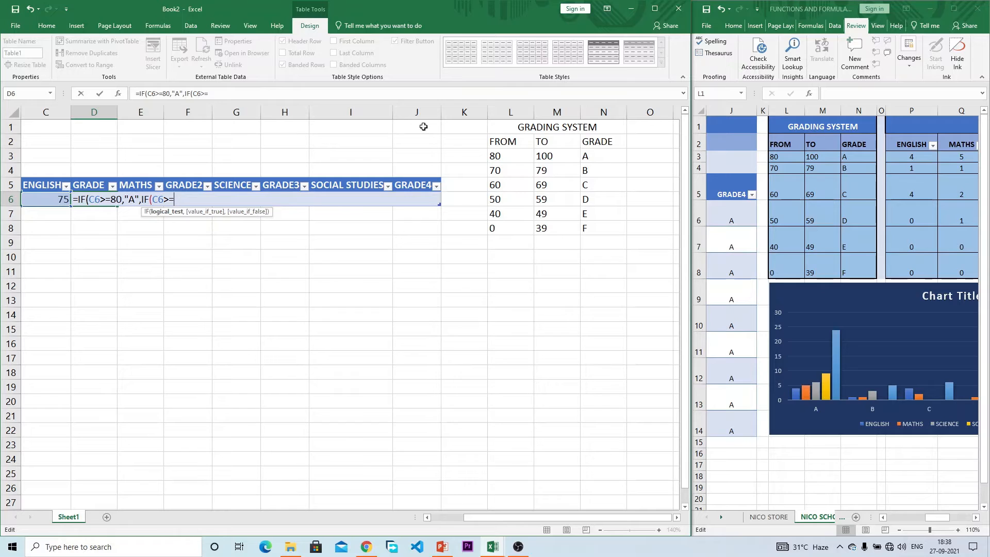
pyautogui.write('70,"B"')
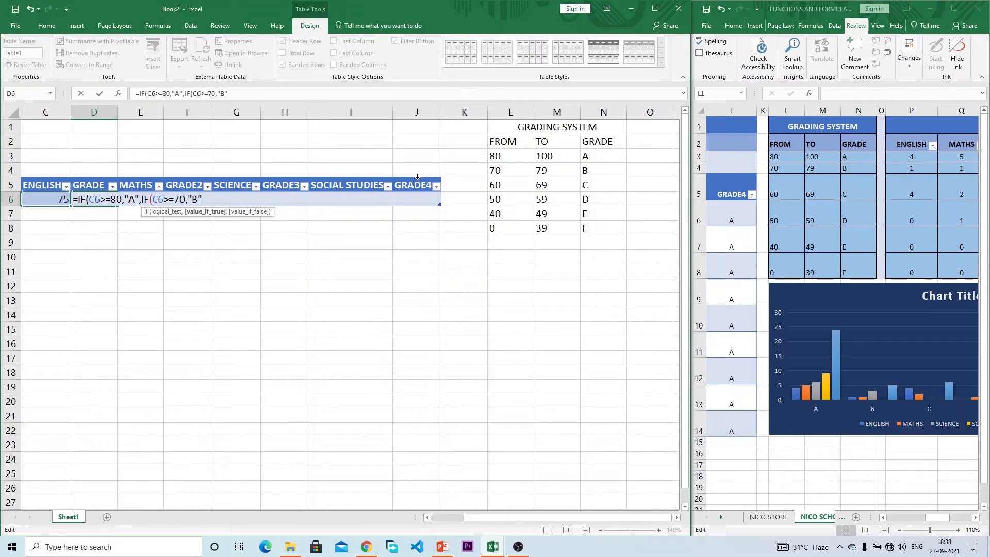
pyautogui.write(',')
pyautogui.write('"F")')
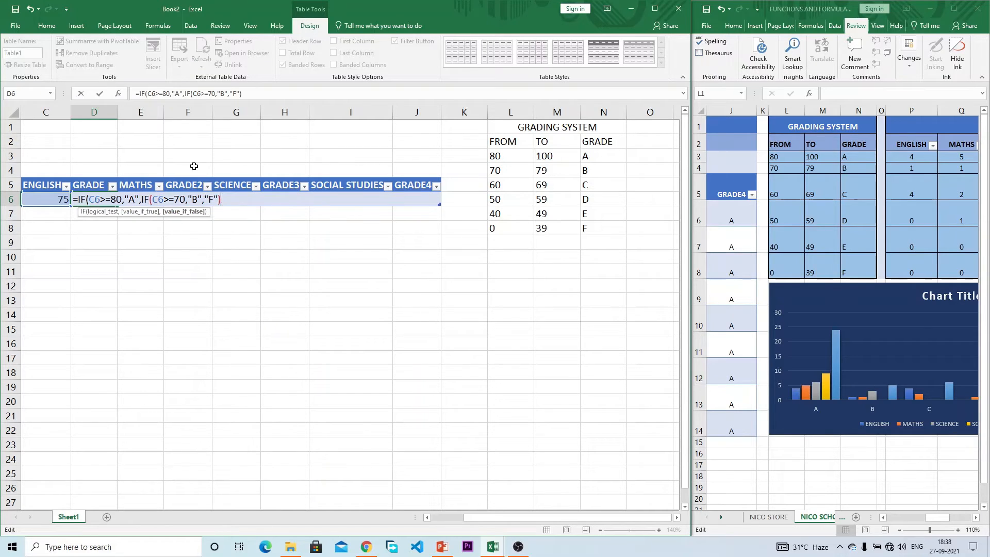
pyautogui.write(')')
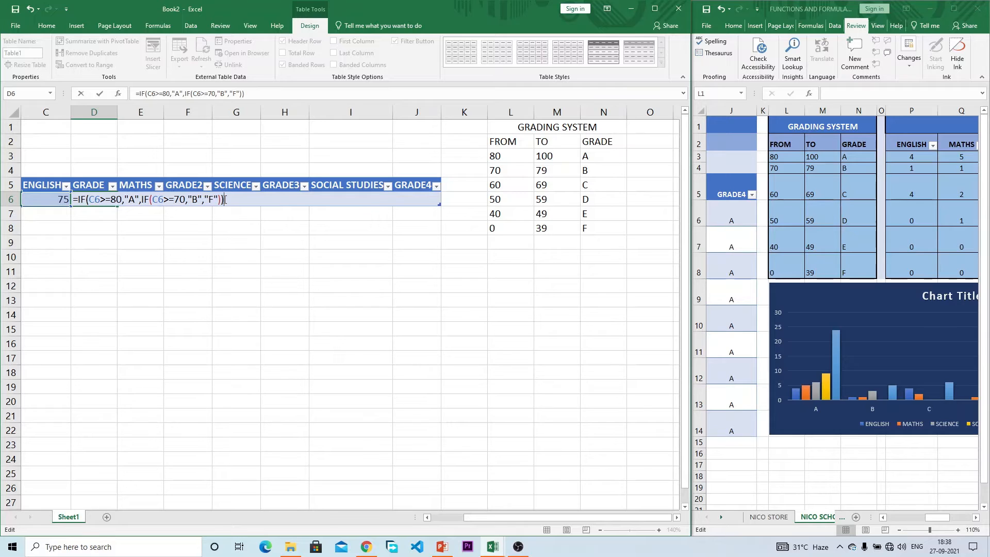
pyautogui.press('Return')
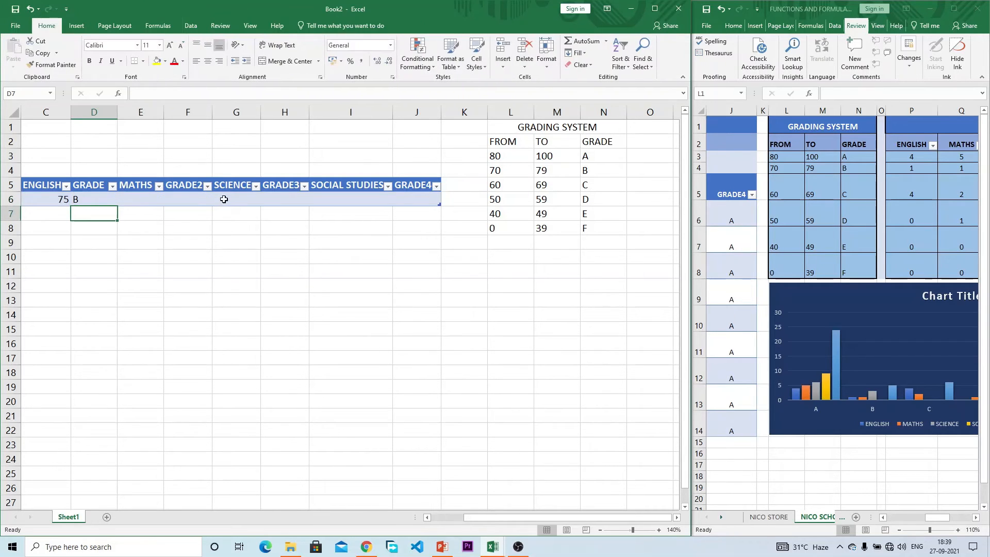
pyautogui.click(51, 198)
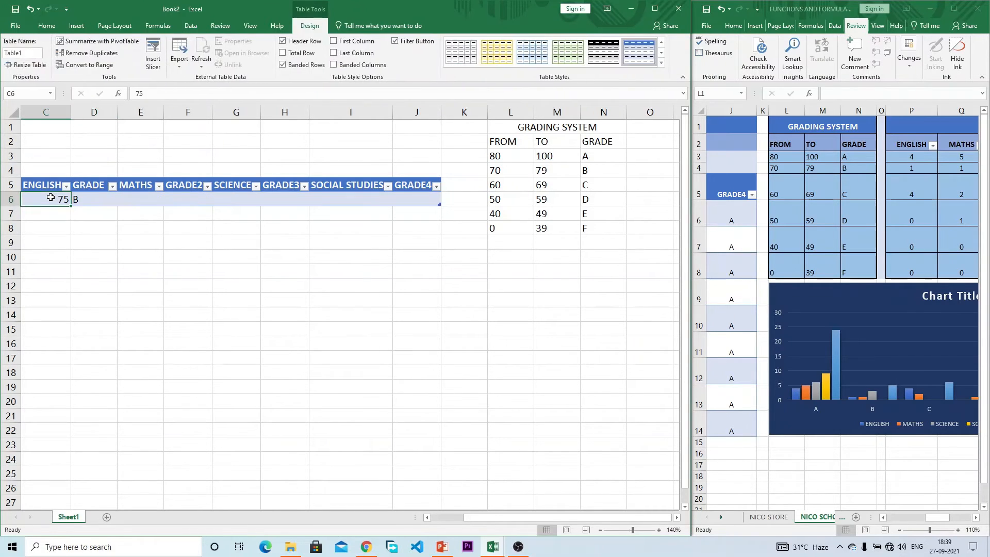
pyautogui.write('80')
pyautogui.press('Return')
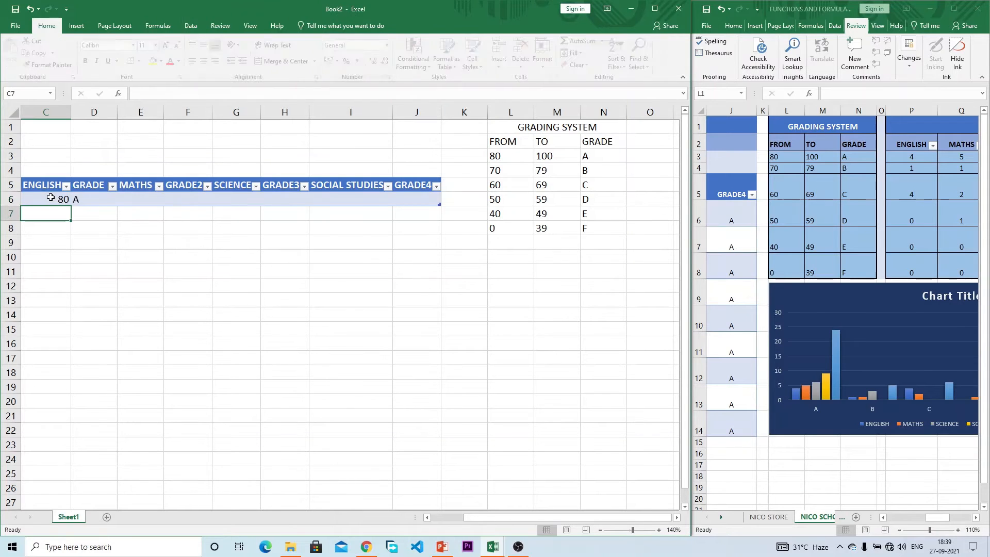
pyautogui.click(100, 197)
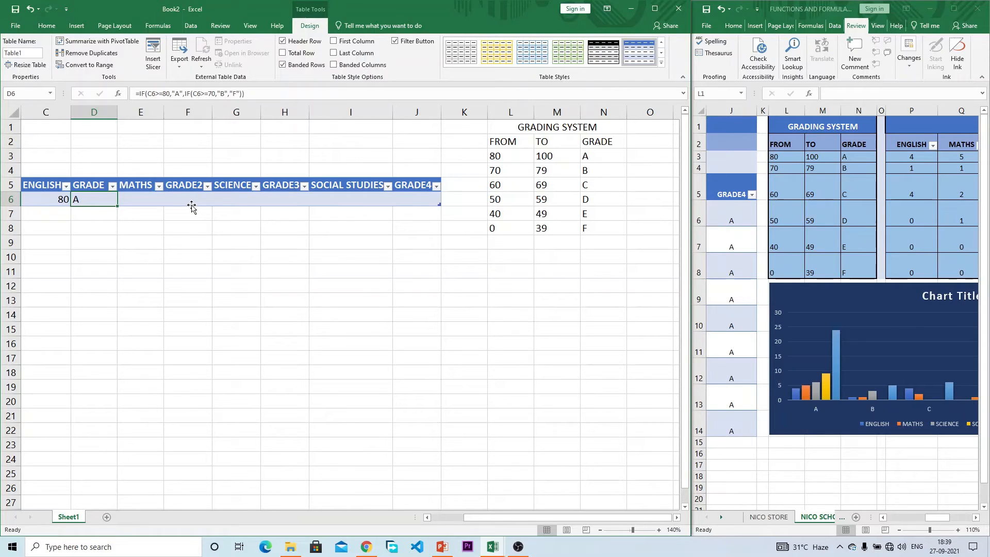
pyautogui.click(601, 154)
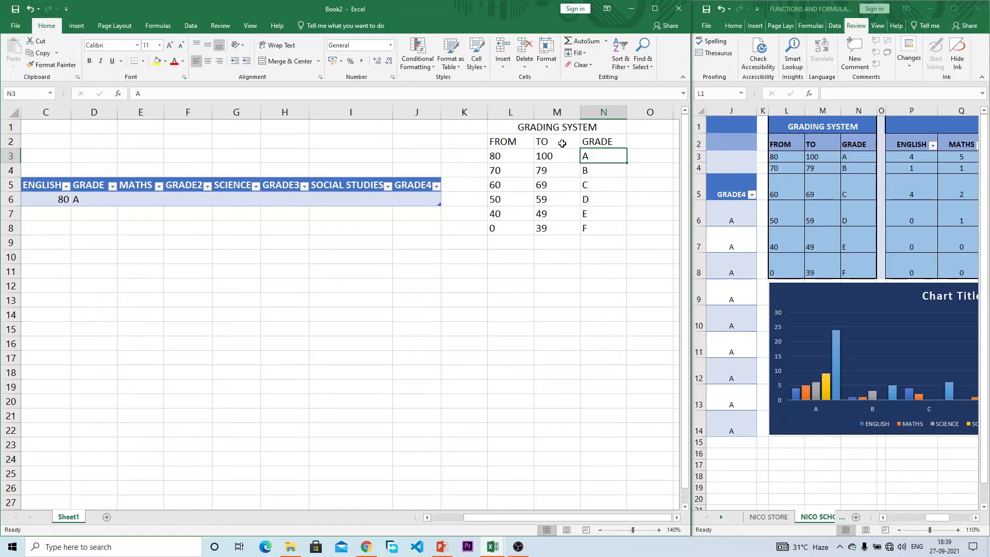
pyautogui.click(510, 158)
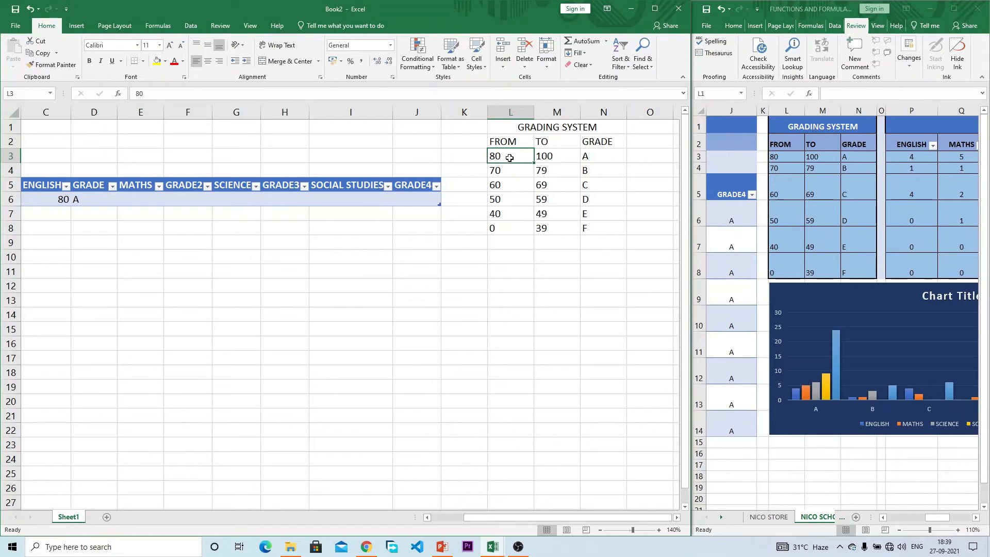
pyautogui.write('85')
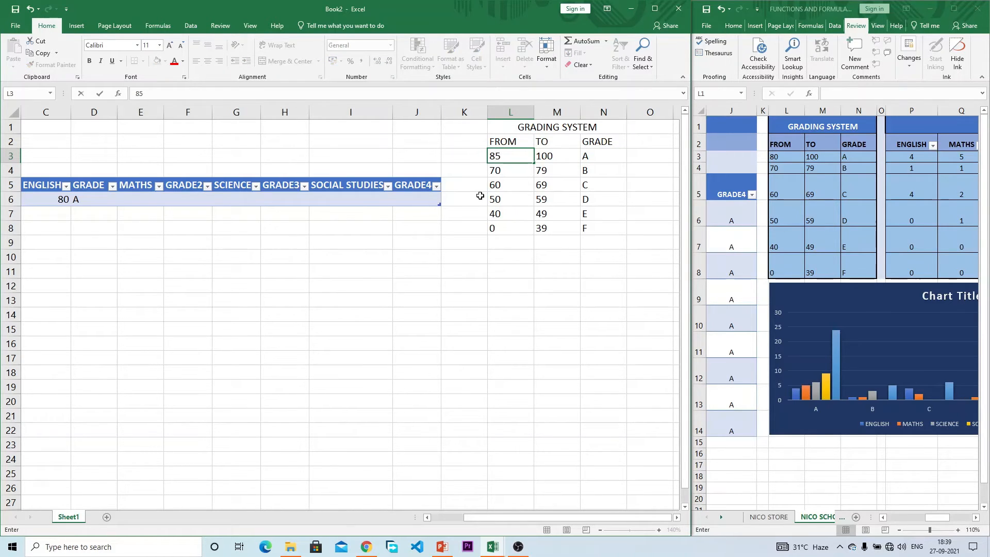
pyautogui.press('Return')
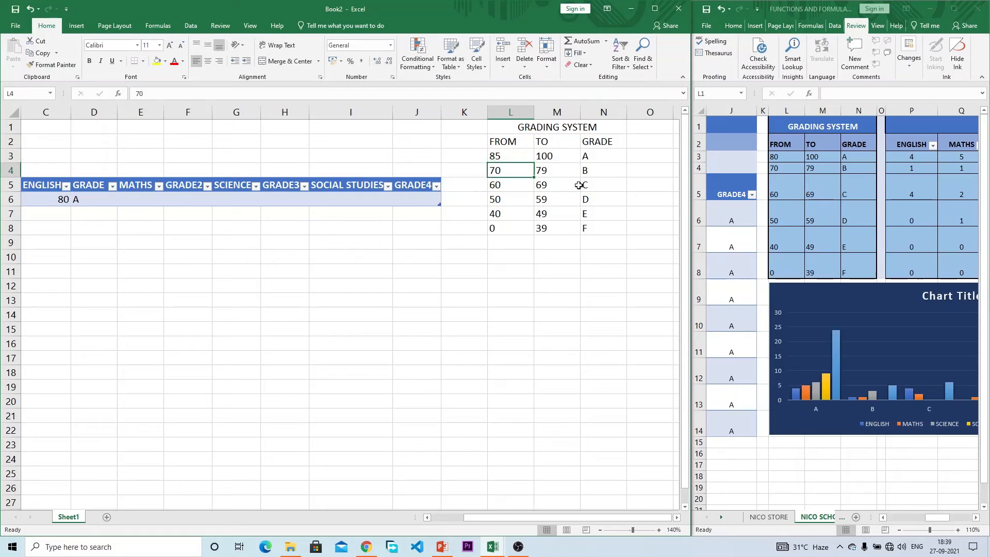
pyautogui.click(52, 196)
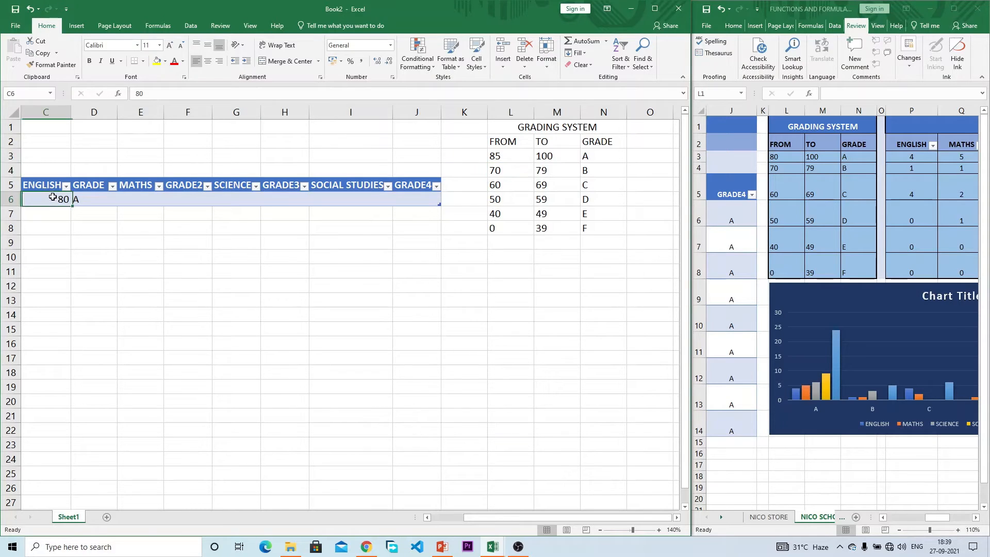
pyautogui.click(83, 198)
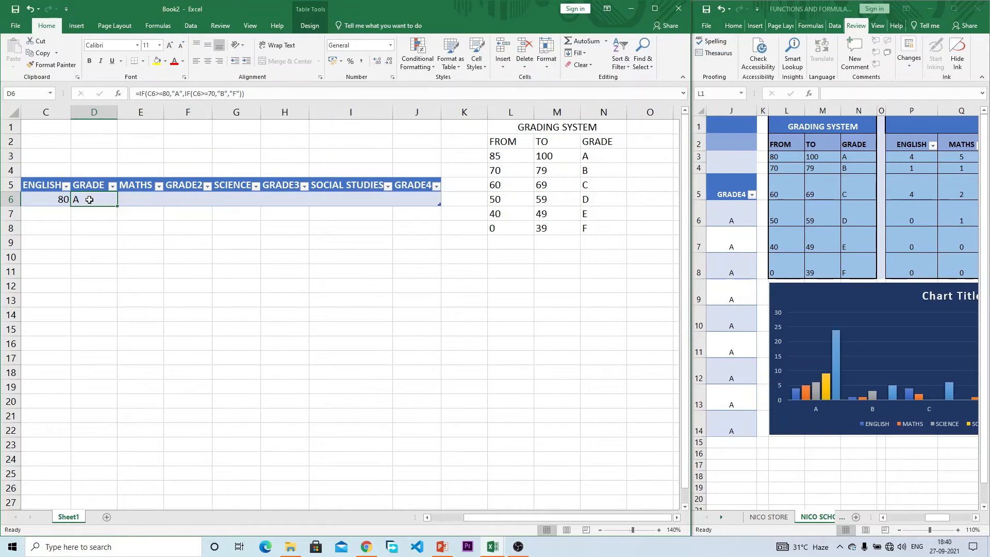
pyautogui.click(507, 157)
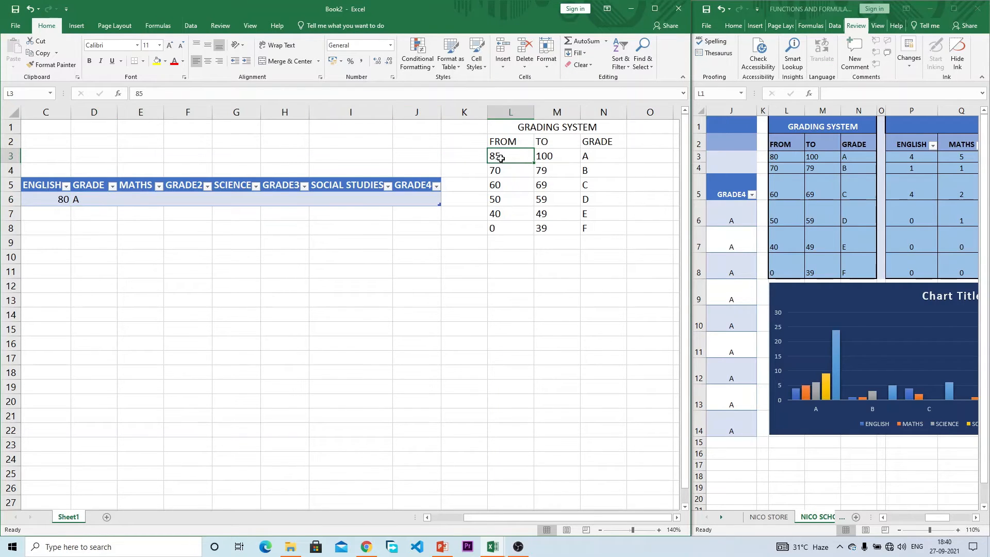
pyautogui.write('80')
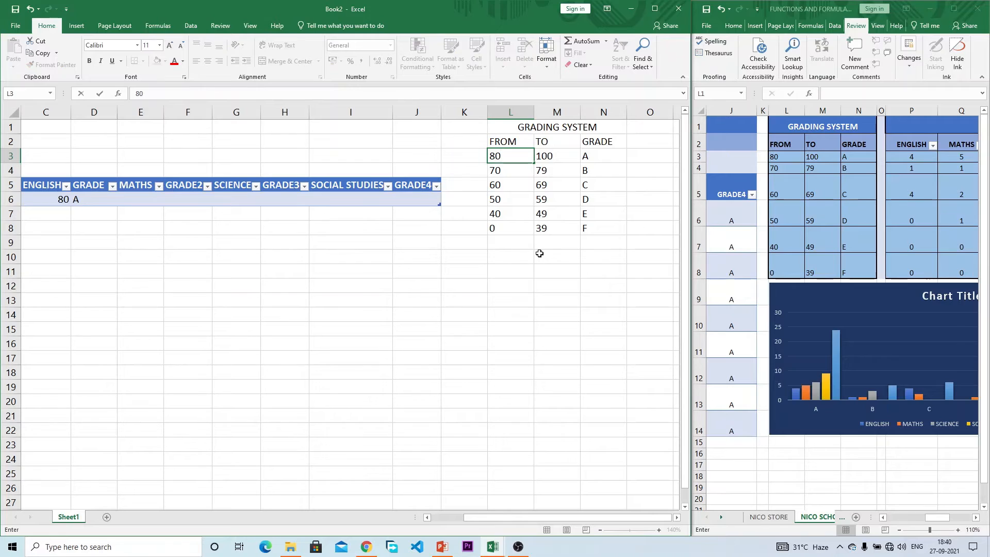
pyautogui.press('Return')
pyautogui.click(94, 200)
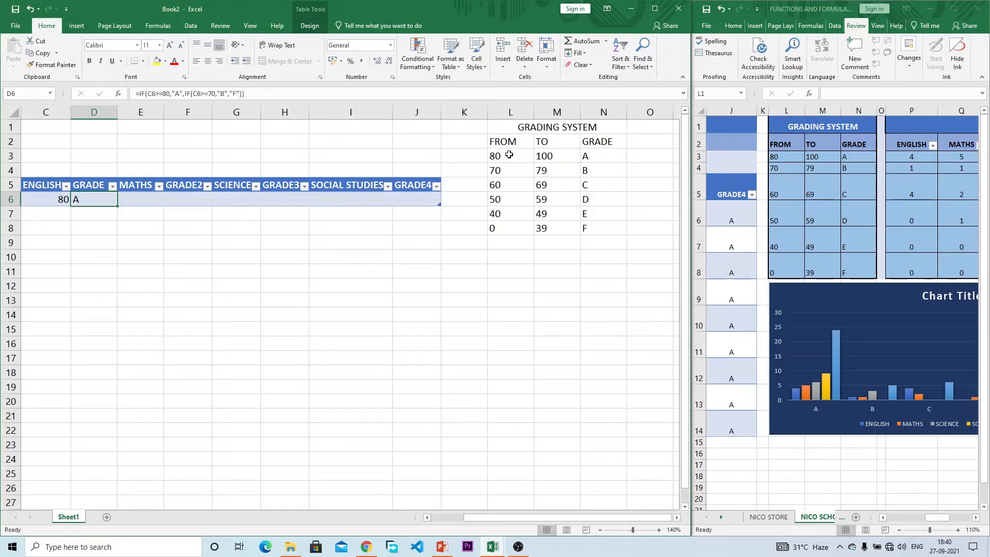
# Step: Replace the 80 threshold and "A" grade in D6's formula with references to L3 and N3
pyautogui.click(169, 94)
pyautogui.press('BackSpace')
pyautogui.press('BackSpace')
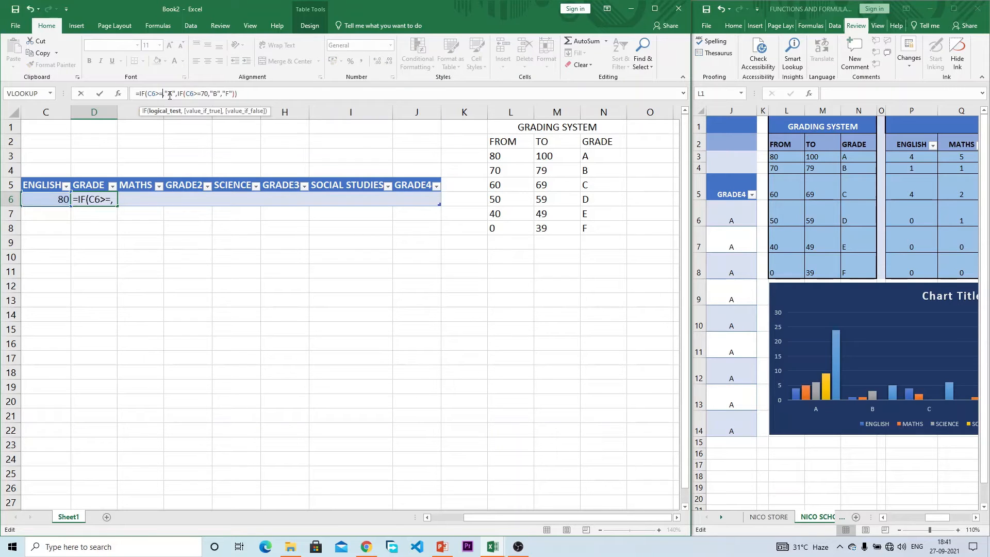
pyautogui.click(509, 154)
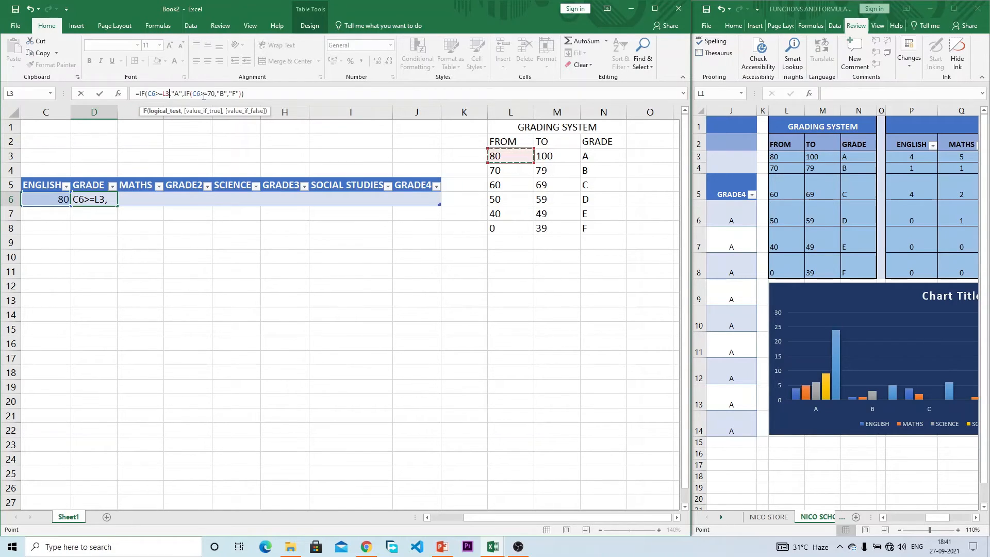
pyautogui.click(185, 93)
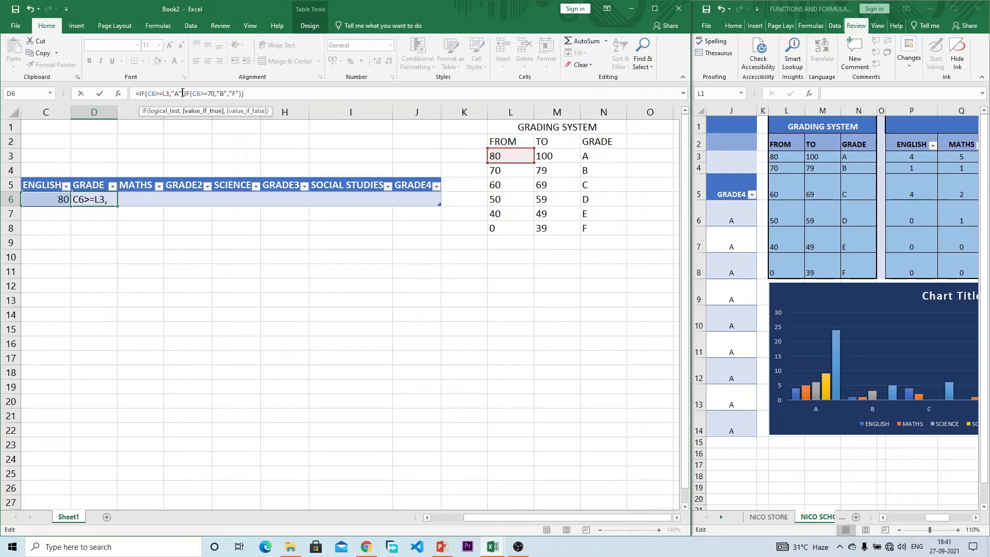
pyautogui.press('BackSpace')
pyautogui.press('BackSpace')
pyautogui.press('BackSpace')
pyautogui.click(599, 156)
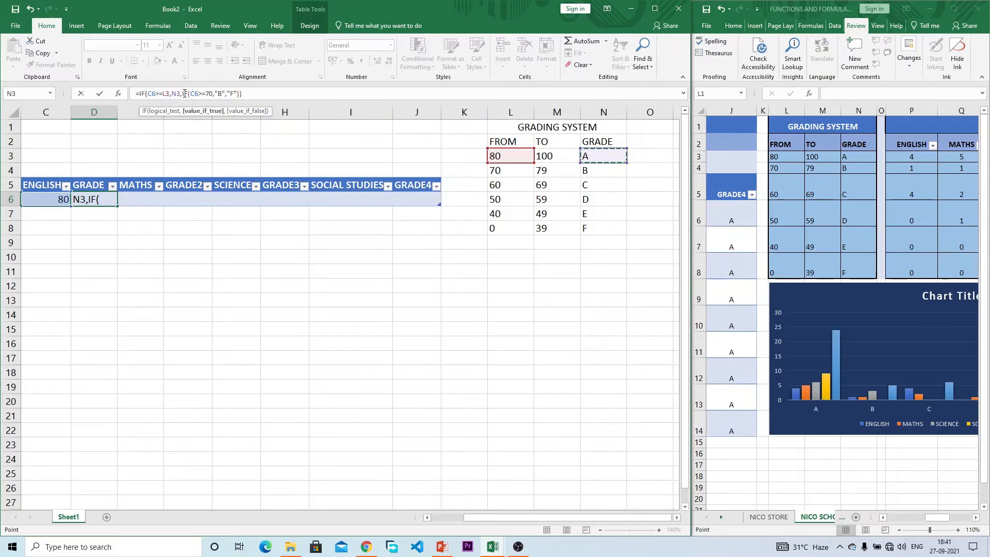
# Step: Replace 70, "B" and "F" with L4, N4 and N8, giving =IF(C6>=L3,N3,IF(C6>=L4,N4,N8))
pyautogui.click(213, 94)
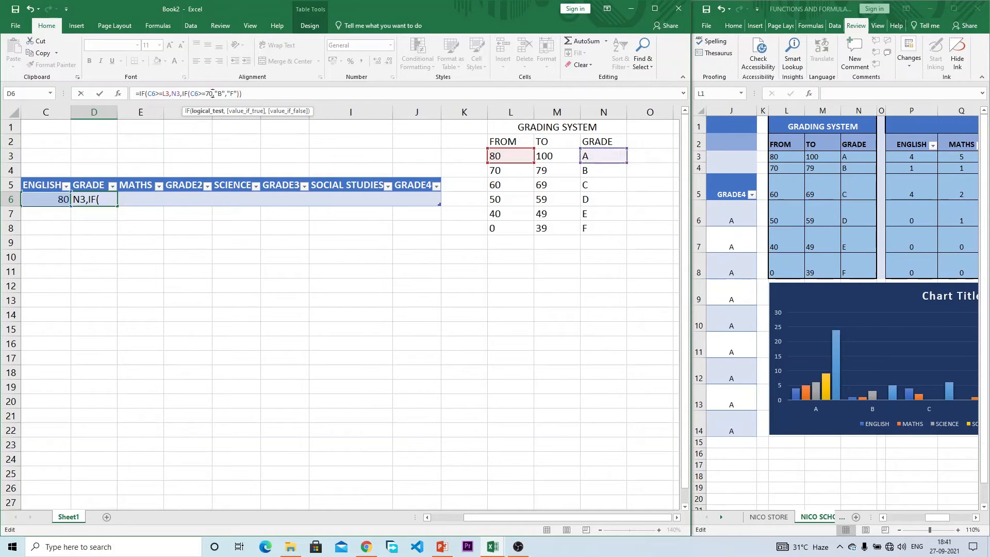
pyautogui.press('BackSpace')
pyautogui.press('BackSpace')
pyautogui.click(498, 170)
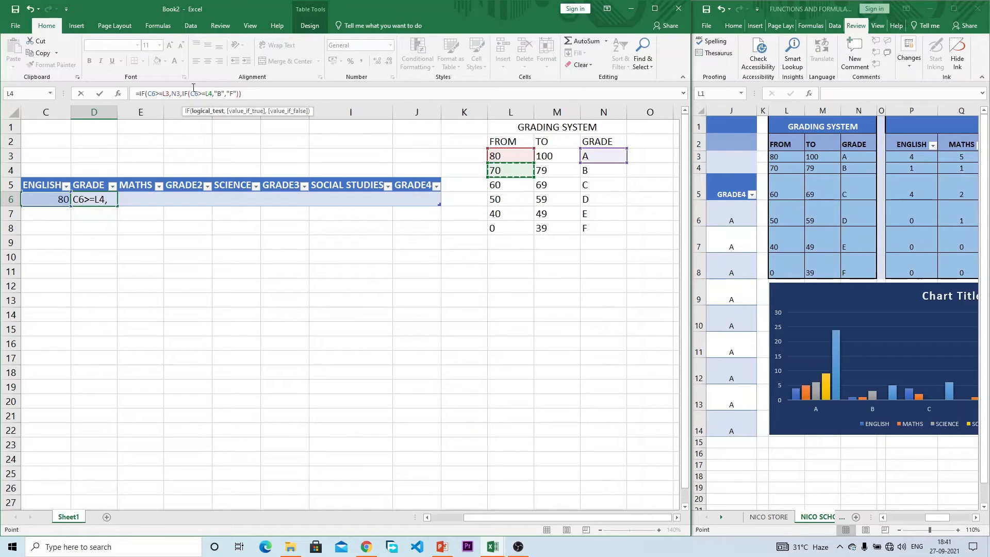
pyautogui.click(222, 94)
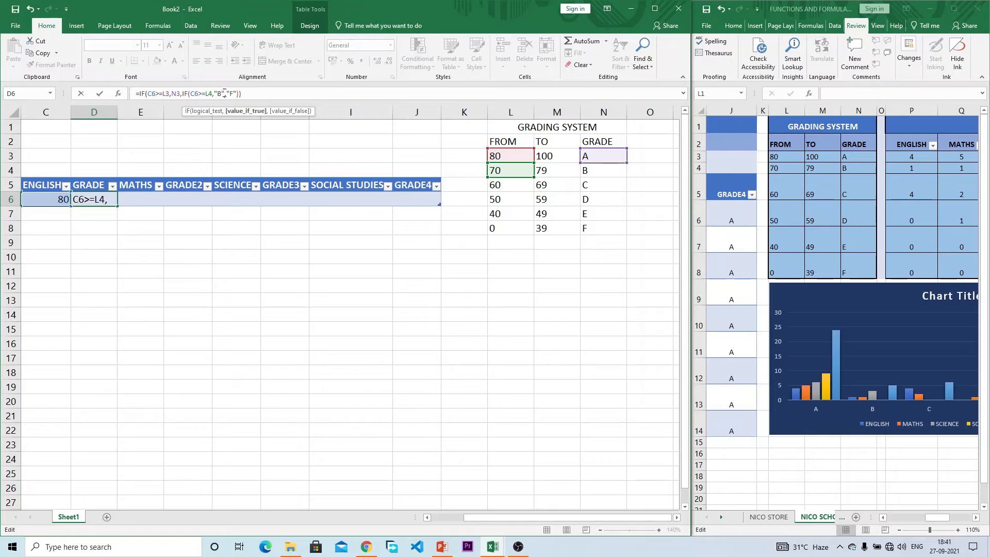
pyautogui.press('Delete')
pyautogui.press('BackSpace')
pyautogui.press('BackSpace')
pyautogui.click(600, 169)
pyautogui.click(238, 98)
pyautogui.press('BackSpace')
pyautogui.press('BackSpace')
pyautogui.press('BackSpace')
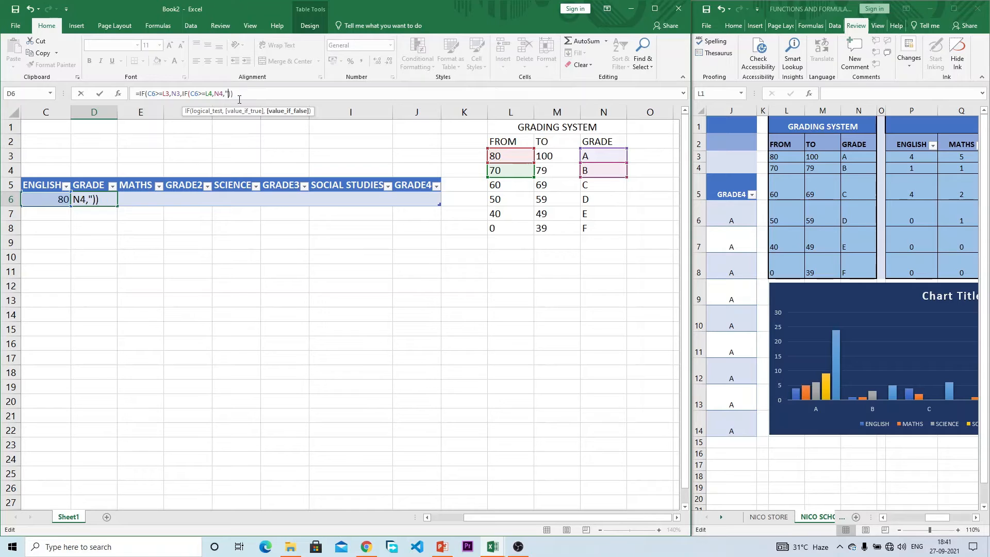
pyautogui.click(598, 229)
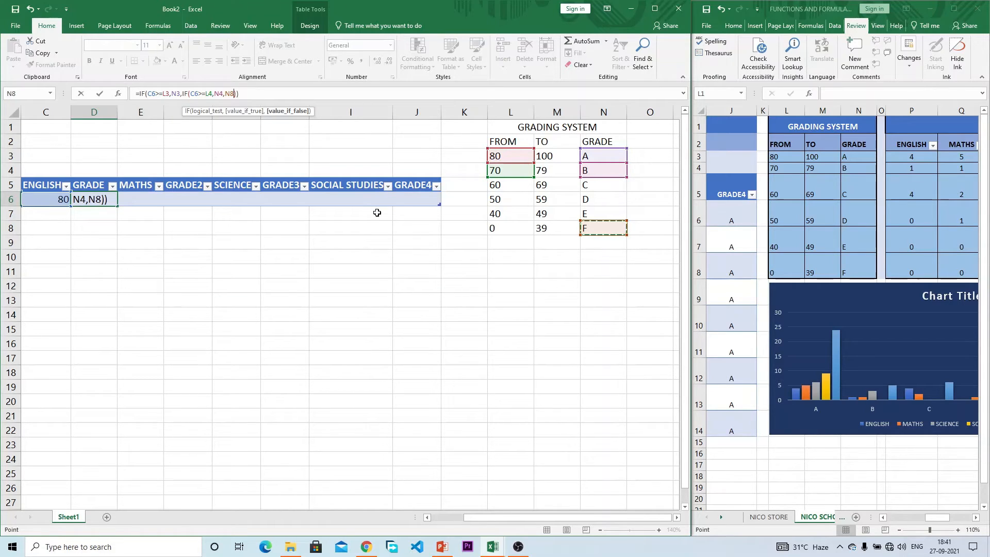
pyautogui.press('Return')
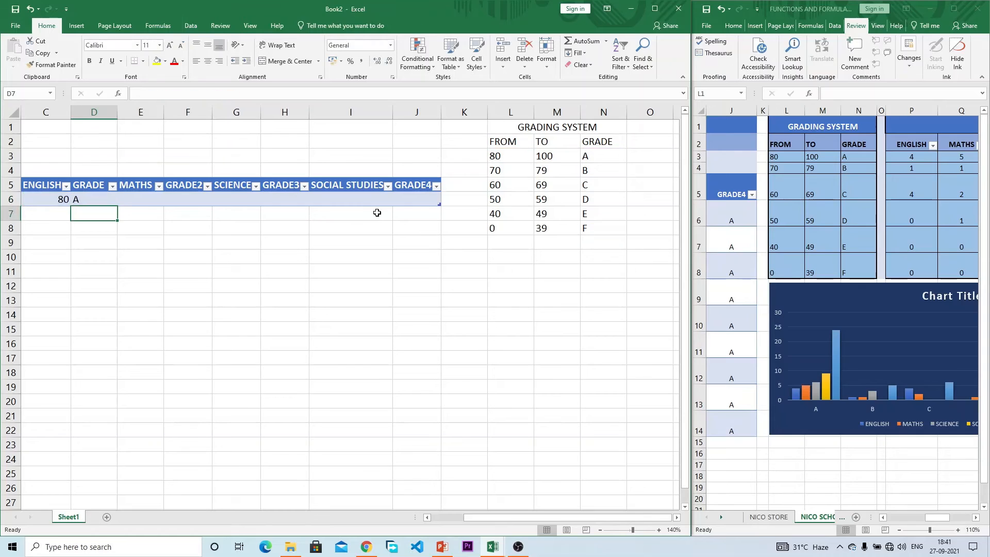
# Step: Raise the grade A threshold in L3 to 90 and check D6's grade
pyautogui.click(51, 201)
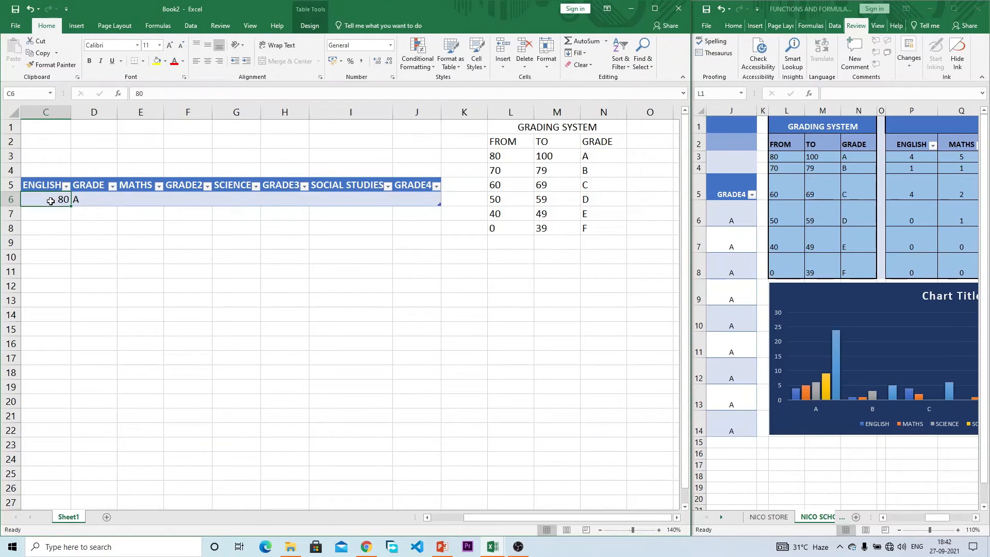
pyautogui.click(504, 156)
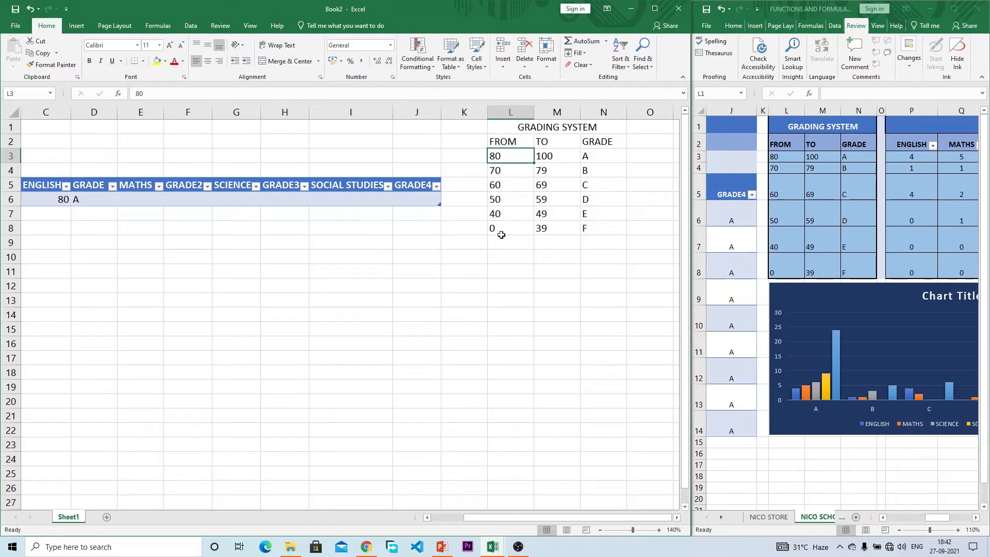
pyautogui.write('90')
pyautogui.press('Return')
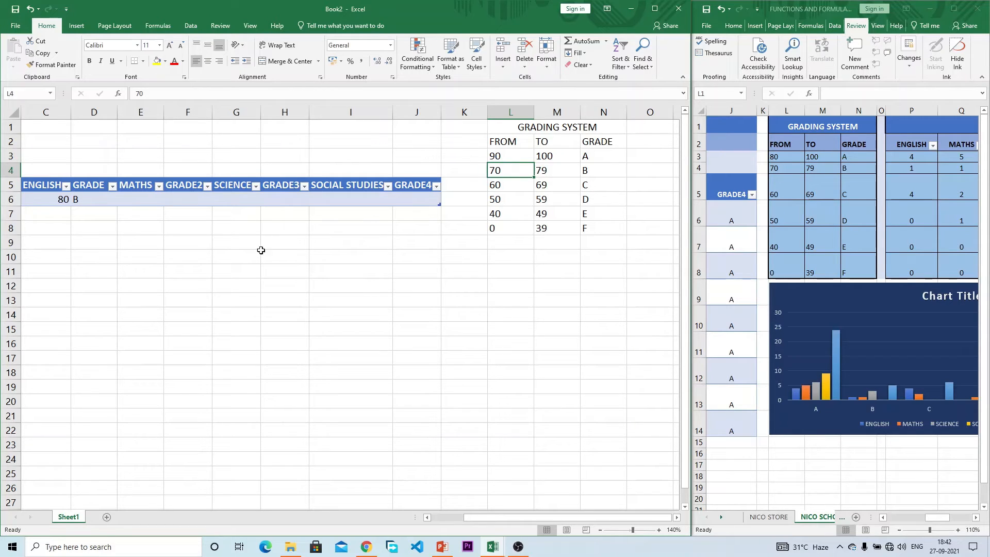
pyautogui.click(90, 196)
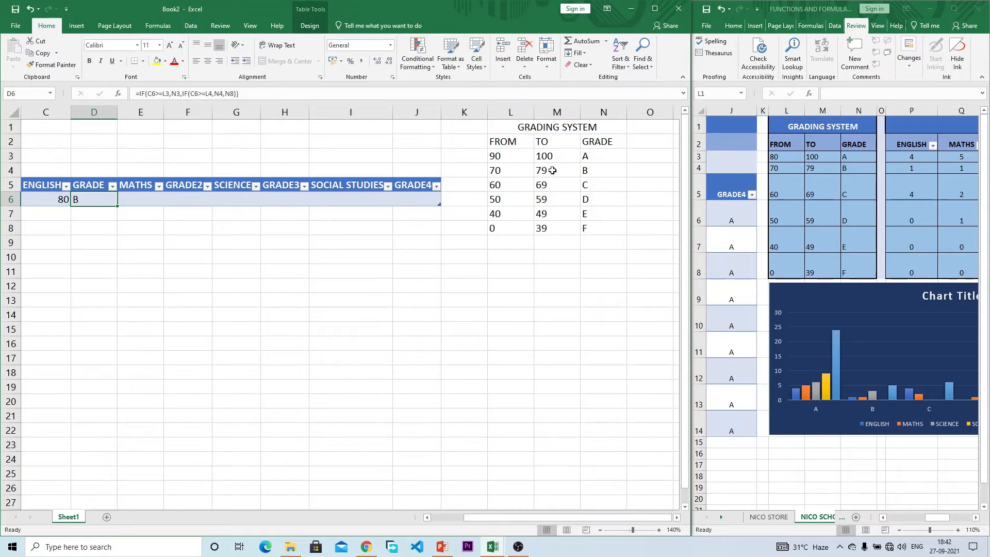
# Step: Set L3 back to 80, then change the grade A threshold to 85
pyautogui.click(504, 156)
pyautogui.write('80')
pyautogui.press('Return')
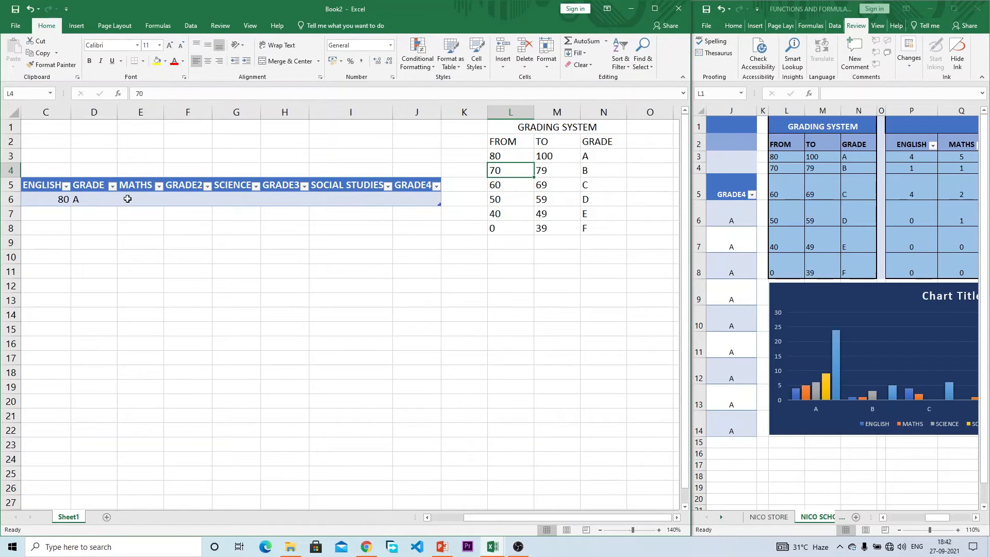
pyautogui.click(44, 201)
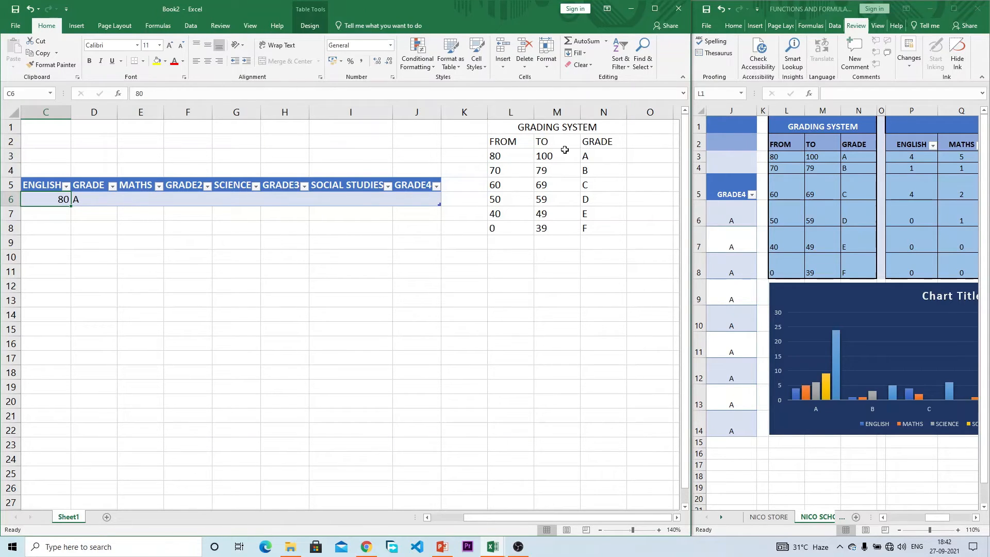
pyautogui.click(519, 157)
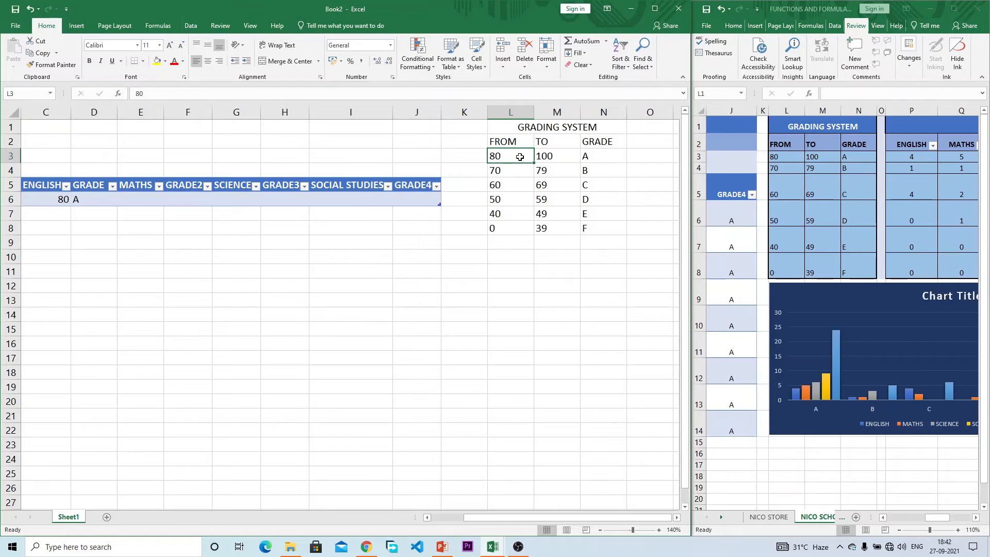
pyautogui.write('85')
pyautogui.press('Return')
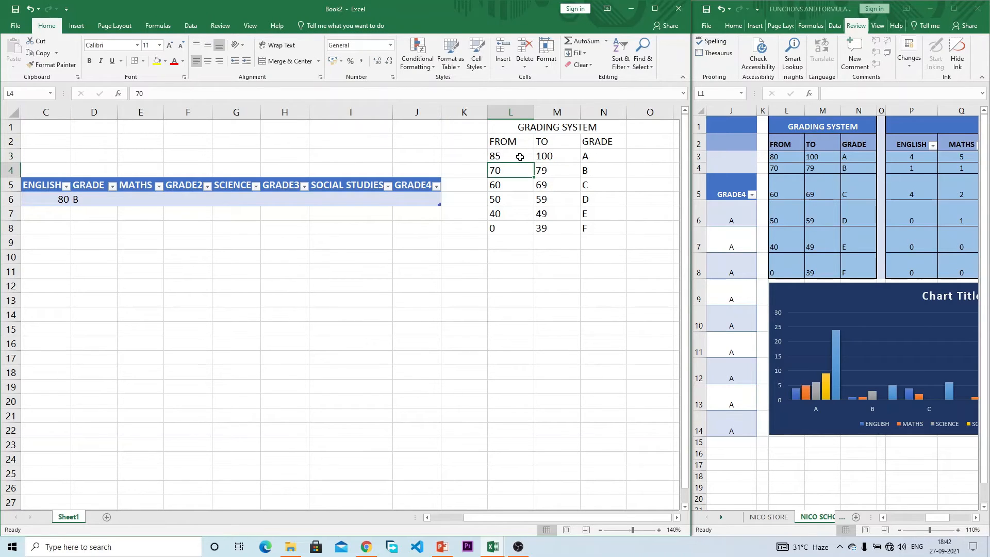
# Step: Enter 85 as the English score in C6 and change N3's grade to B
pyautogui.click(35, 201)
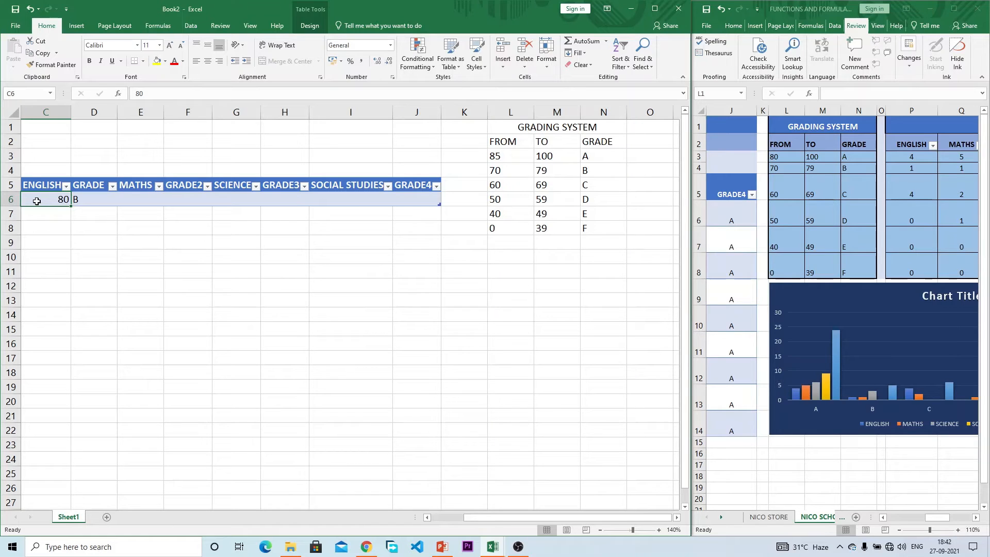
pyautogui.write('85')
pyautogui.press('Return')
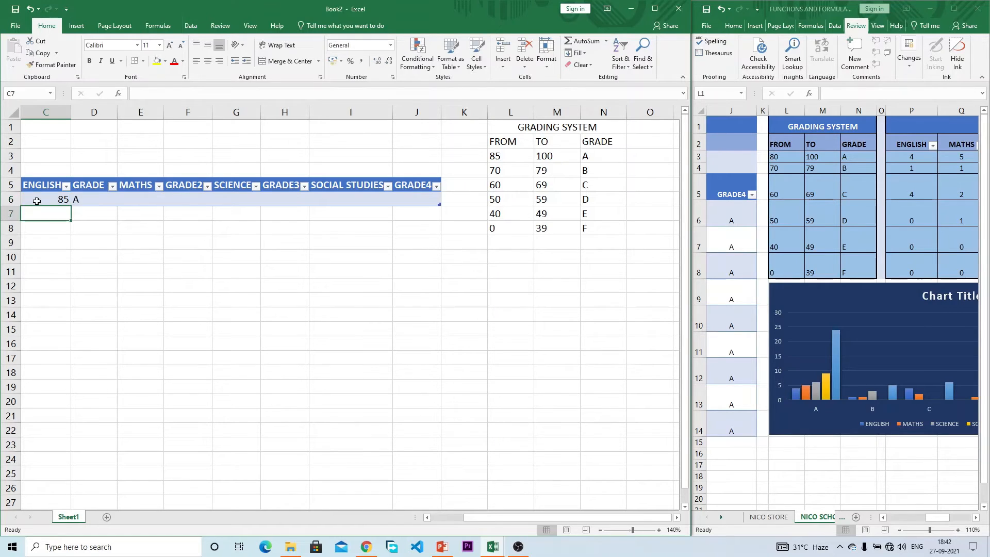
pyautogui.click(495, 156)
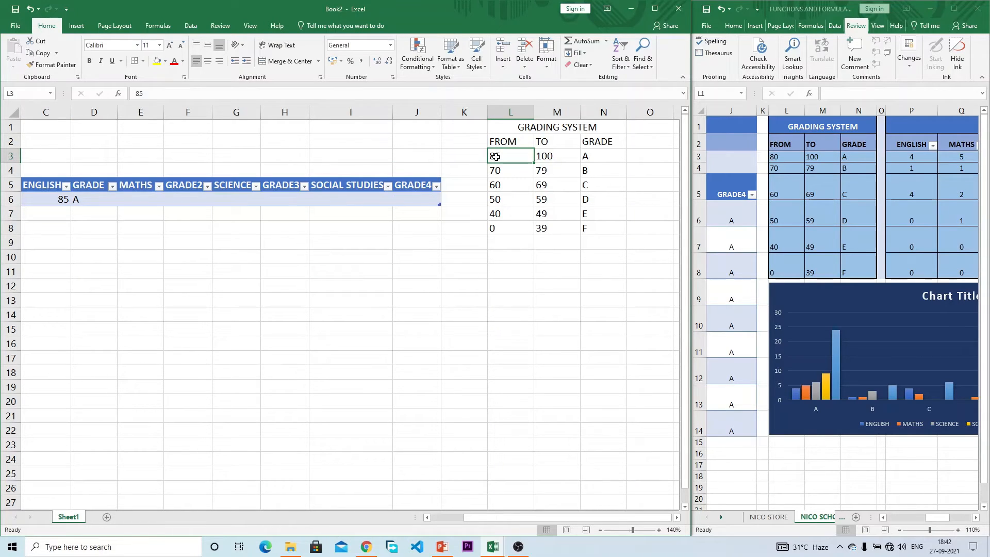
pyautogui.click(604, 156)
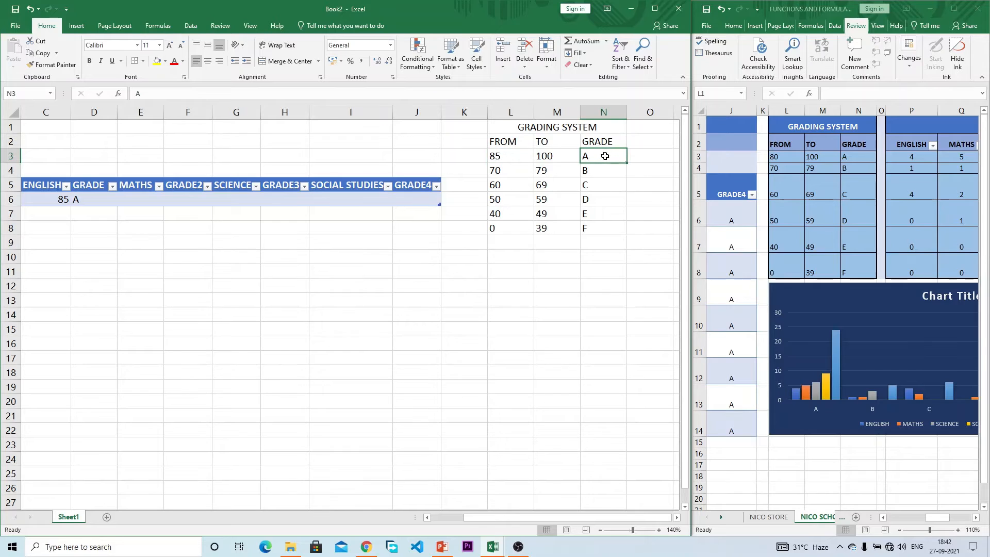
pyautogui.write('B')
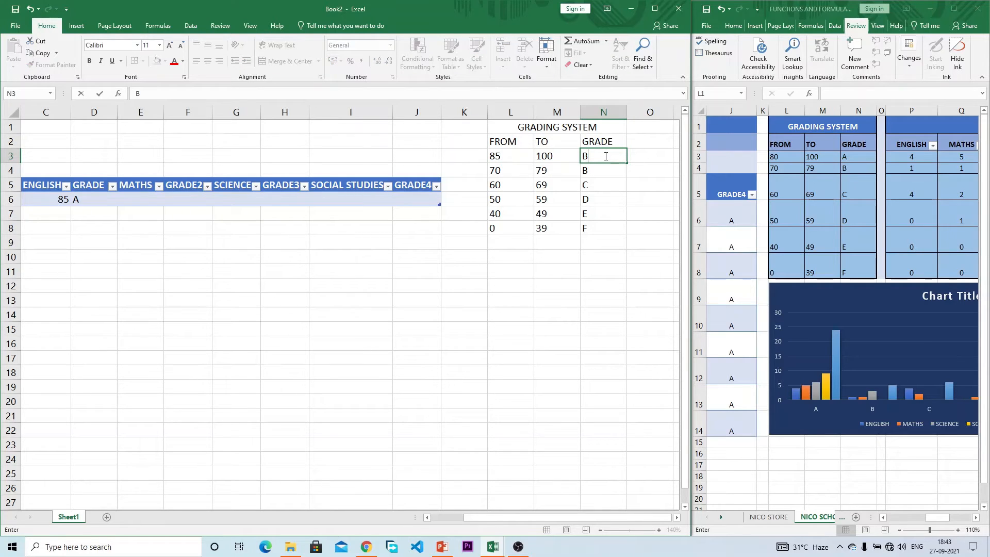
pyautogui.press('Return')
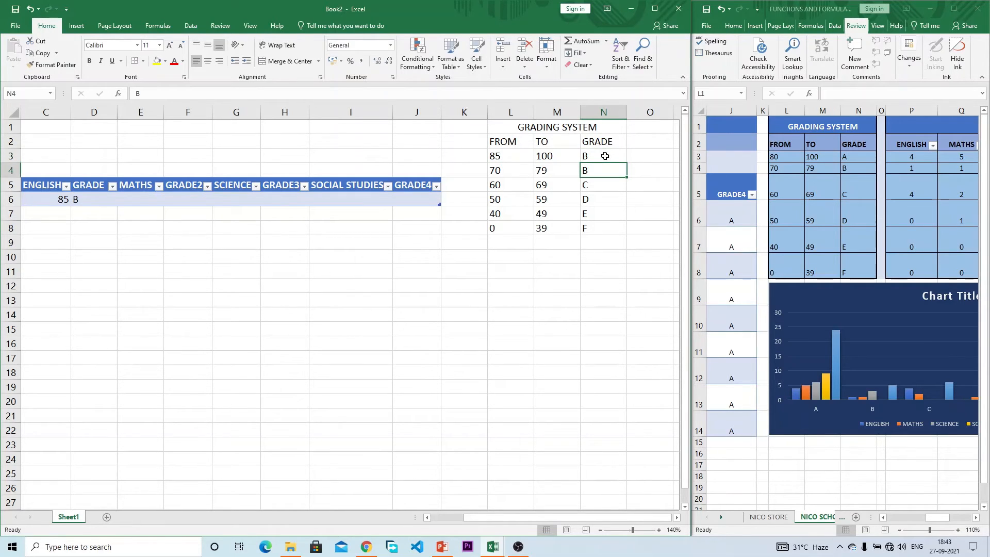
# Step: Copy D6's grade formula down to D7 and D8 with the fill handle
pyautogui.click(95, 201)
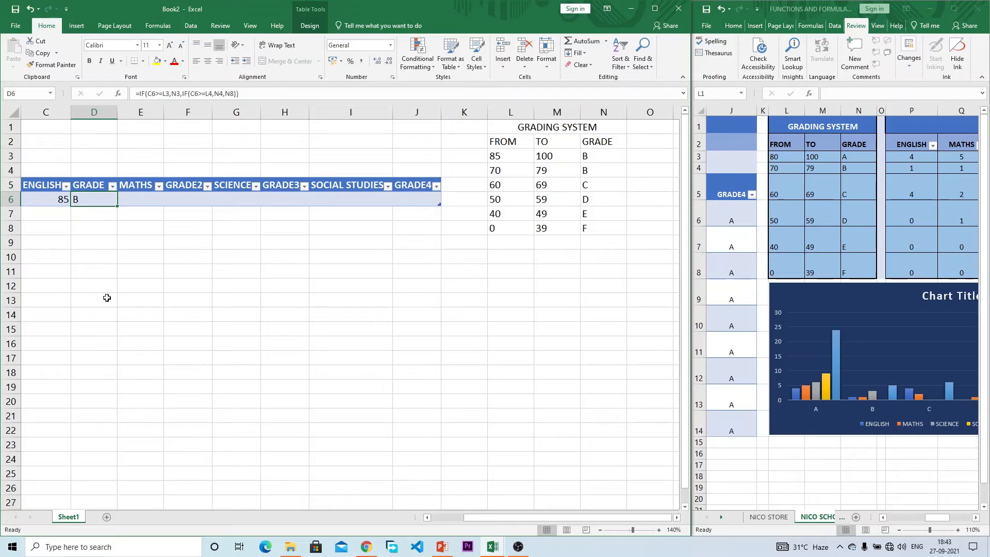
pyautogui.click(507, 157)
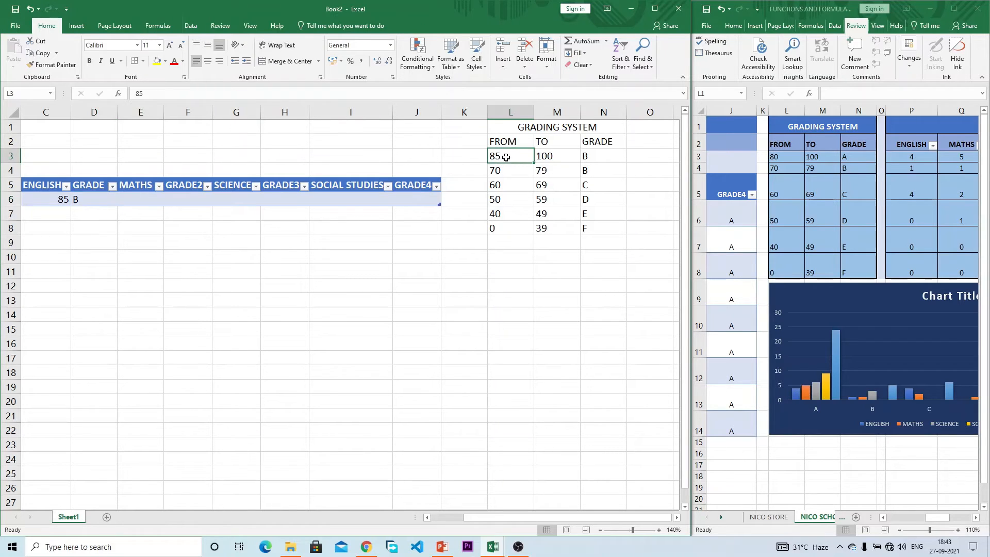
pyautogui.click(100, 199)
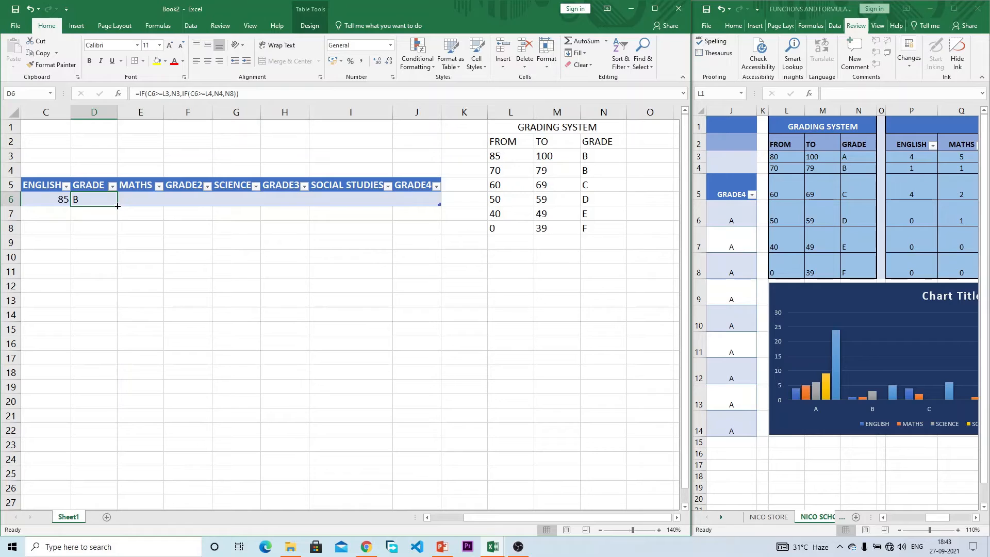
pyautogui.moveTo(118, 206); pyautogui.dragTo(116, 235)
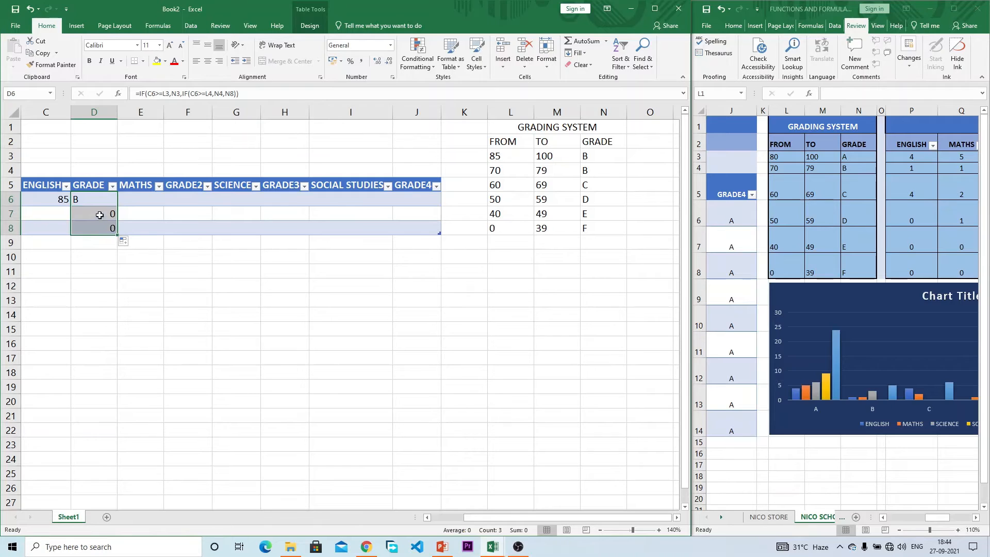
pyautogui.click(99, 215)
pyautogui.click(99, 228)
# Step: Enter a second English score of 75 in C7
pyautogui.click(52, 212)
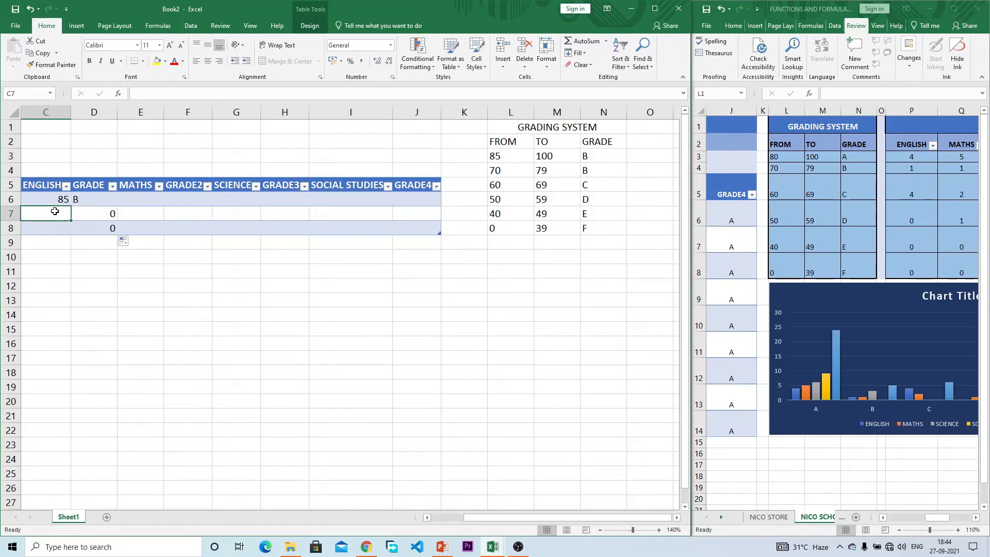
pyautogui.click(99, 208)
pyautogui.click(60, 212)
pyautogui.write('75')
pyautogui.press('Return')
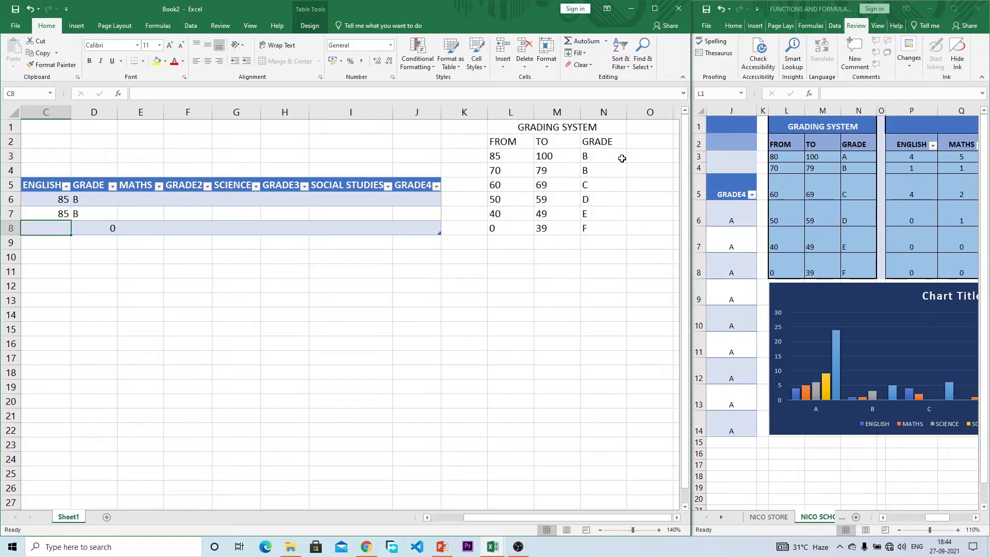
# Step: Restore the grading table's top band to threshold 80 with grade A
pyautogui.click(499, 155)
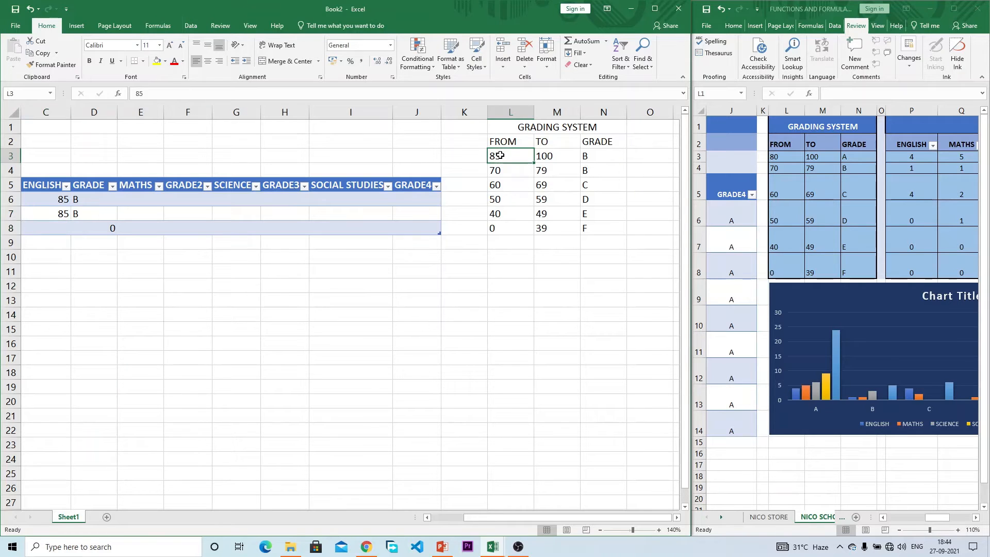
pyautogui.write('80')
pyautogui.press('Return')
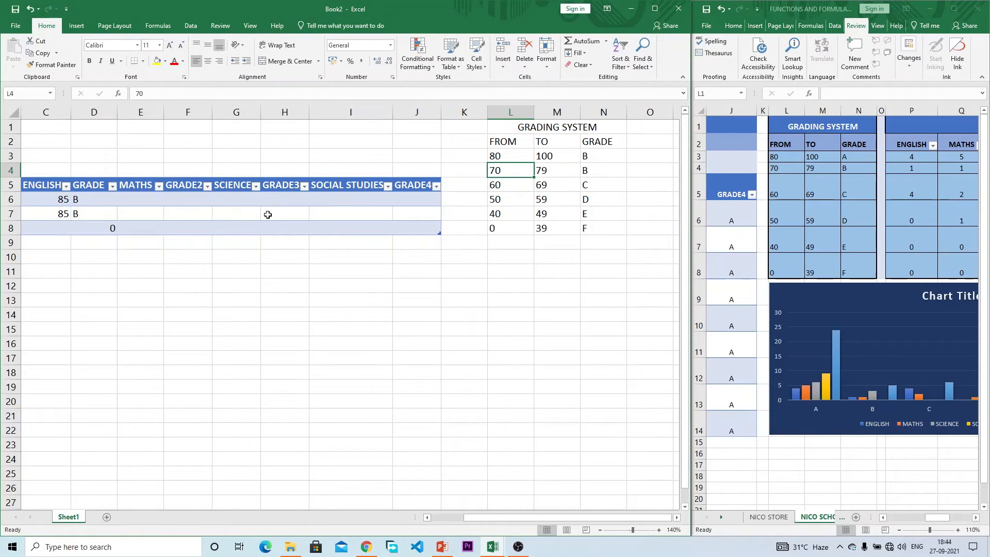
pyautogui.click(604, 156)
pyautogui.write('A')
pyautogui.press('Return')
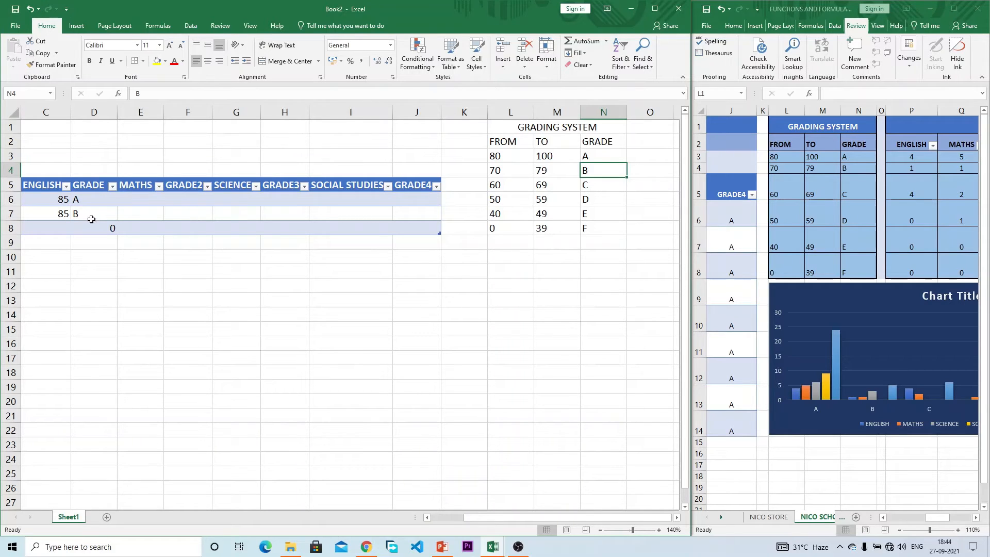
# Step: Compare D6's and D7's grade formulas to see D7's shifted references
pyautogui.click(105, 211)
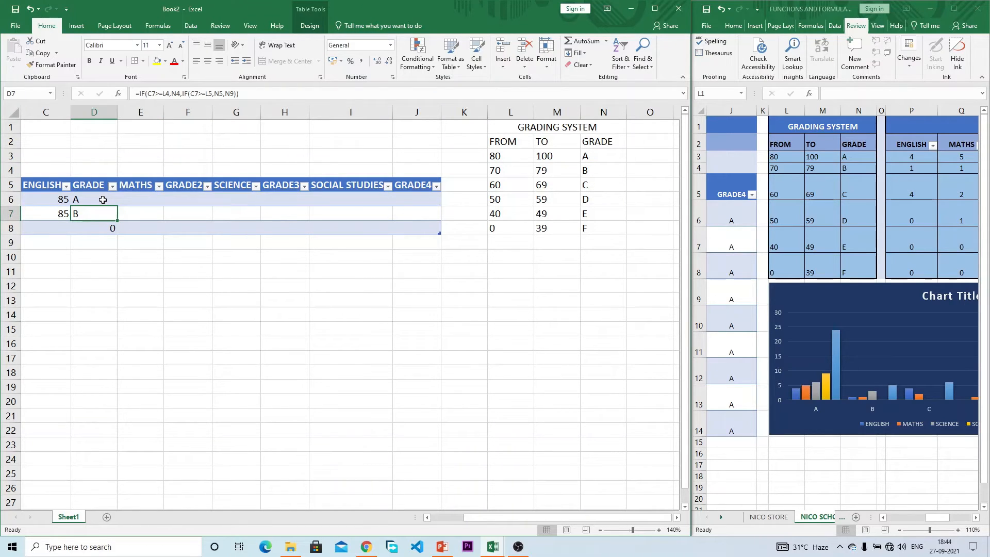
pyautogui.click(103, 200)
pyautogui.click(102, 216)
pyautogui.click(95, 199)
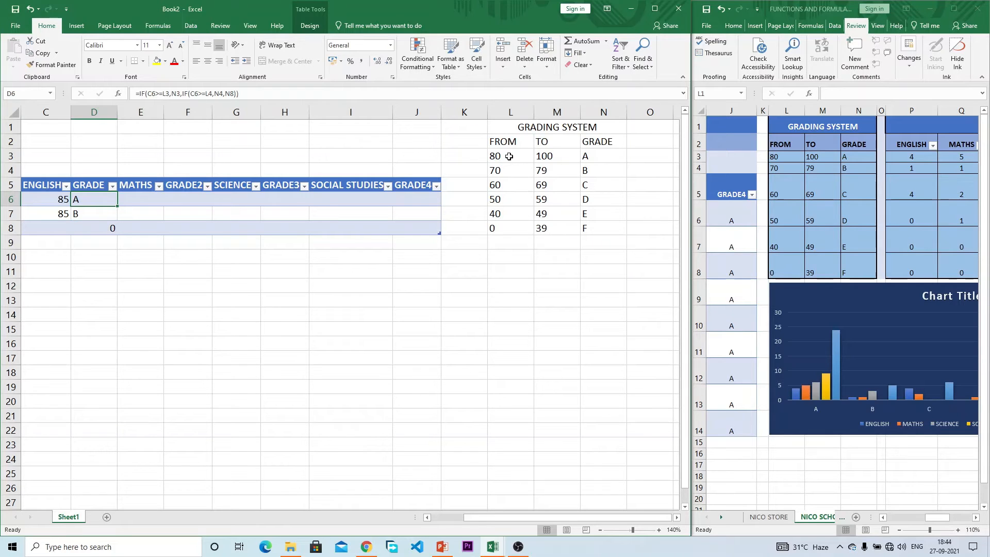
pyautogui.click(79, 213)
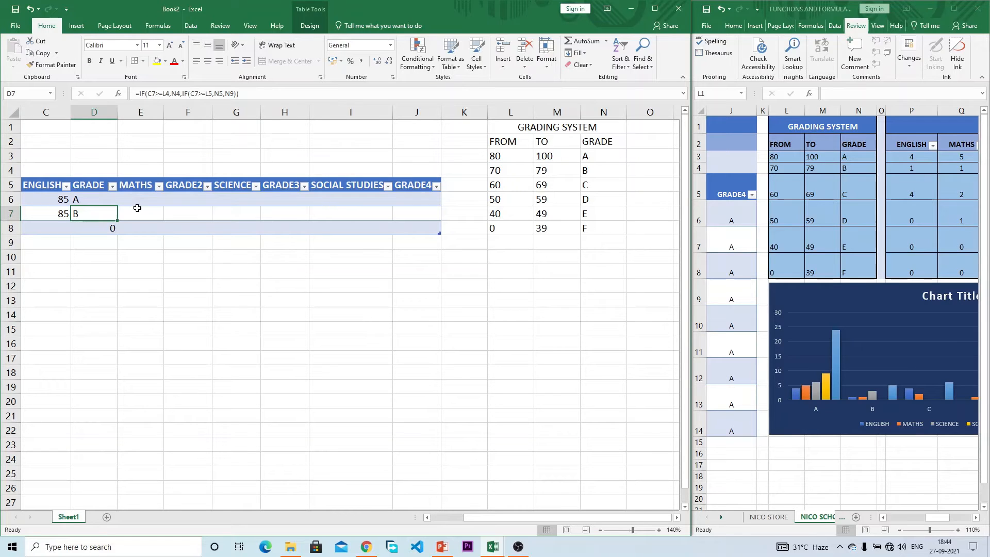
pyautogui.click(102, 199)
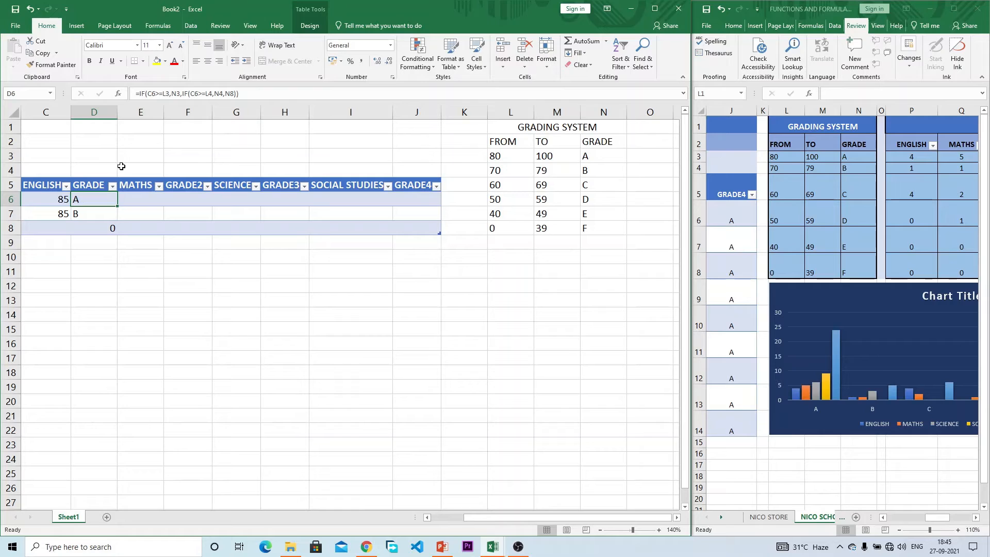
# Step: Delete row 7's score and grade across C7:J7, then reselect D6
pyautogui.moveTo(60, 211); pyautogui.dragTo(435, 211)
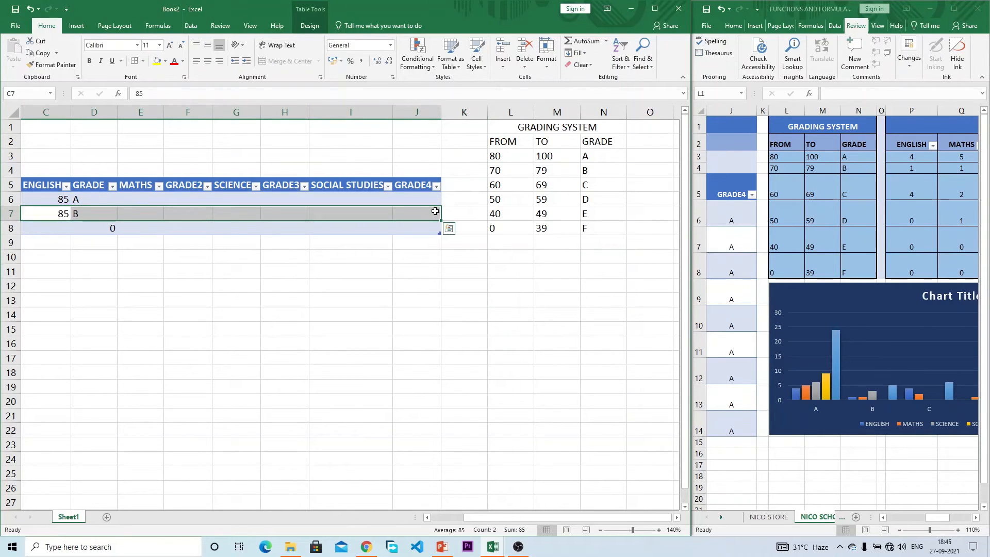
pyautogui.press('Delete')
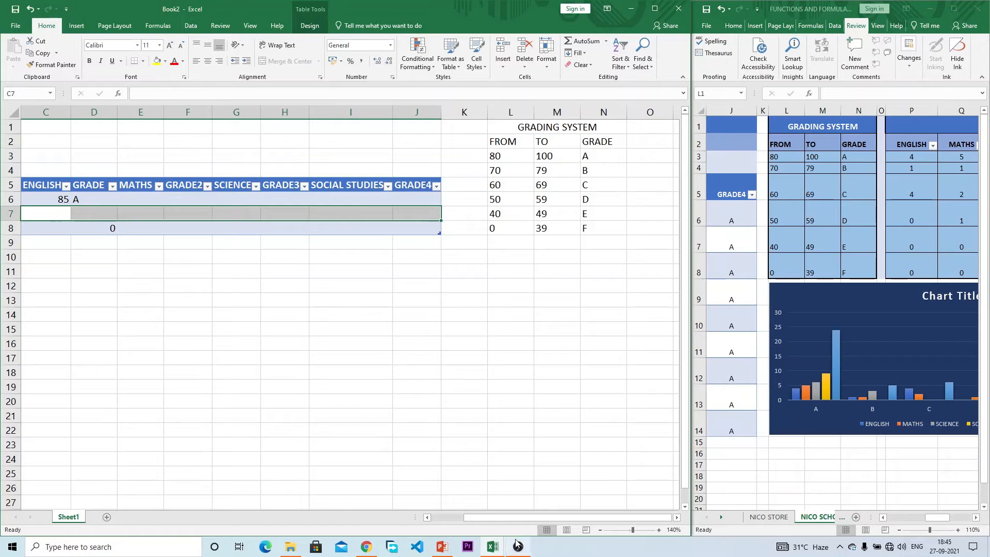
pyautogui.moveTo(506, 518); pyautogui.dragTo(472, 517)
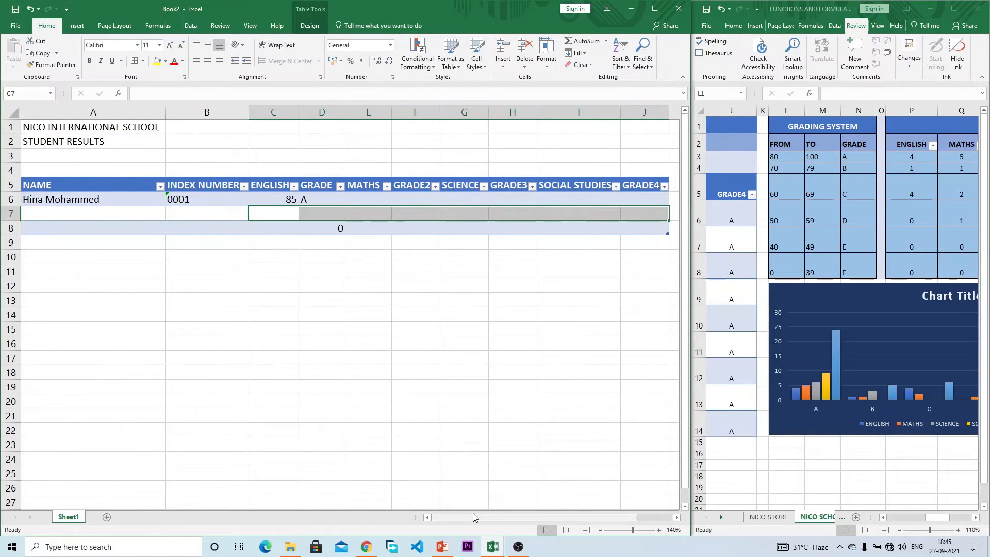
pyautogui.click(322, 216)
pyautogui.moveTo(567, 515); pyautogui.dragTo(608, 514)
pyautogui.click(85, 201)
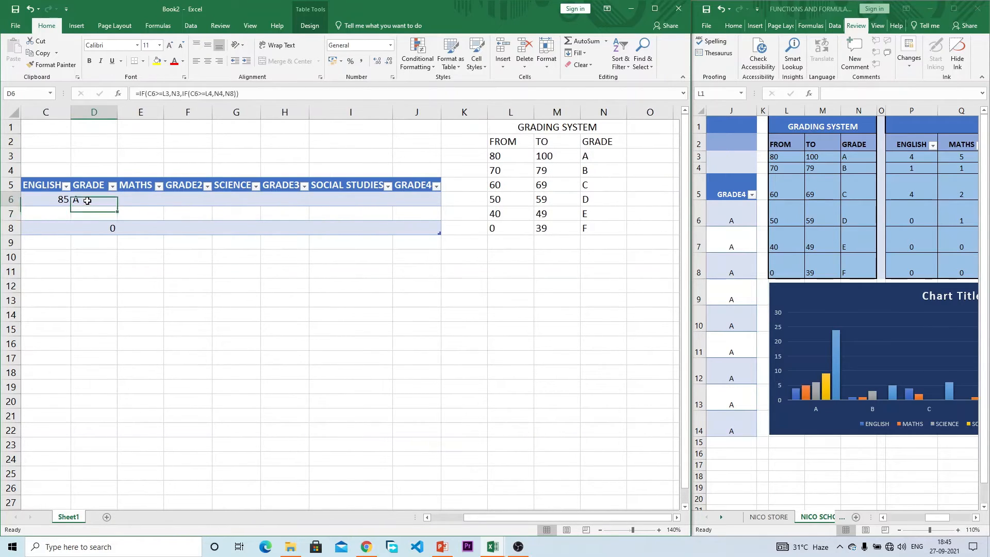
# Step: Make the L3, N3, L4 and N4 references in D6's formula absolute with F4
pyautogui.click(167, 93)
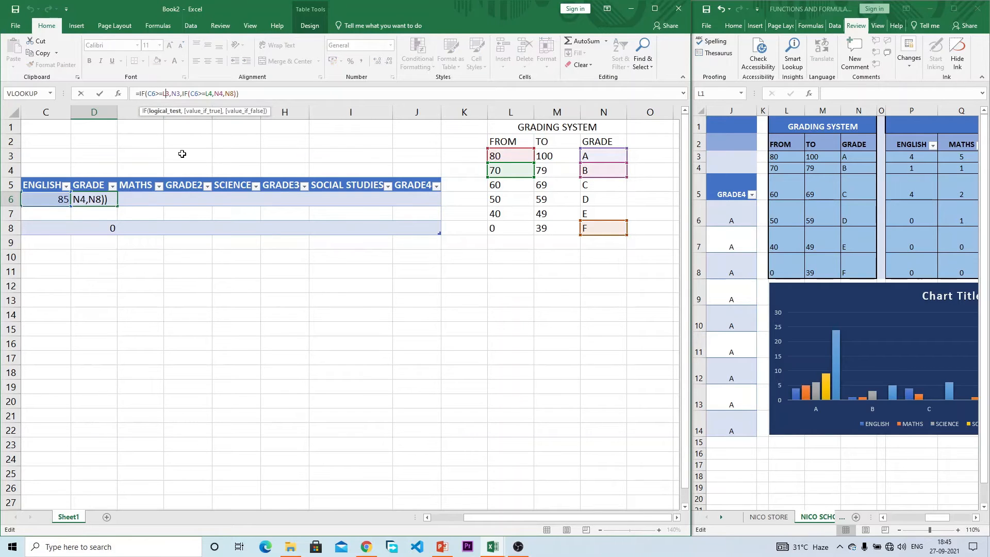
pyautogui.press('F4')
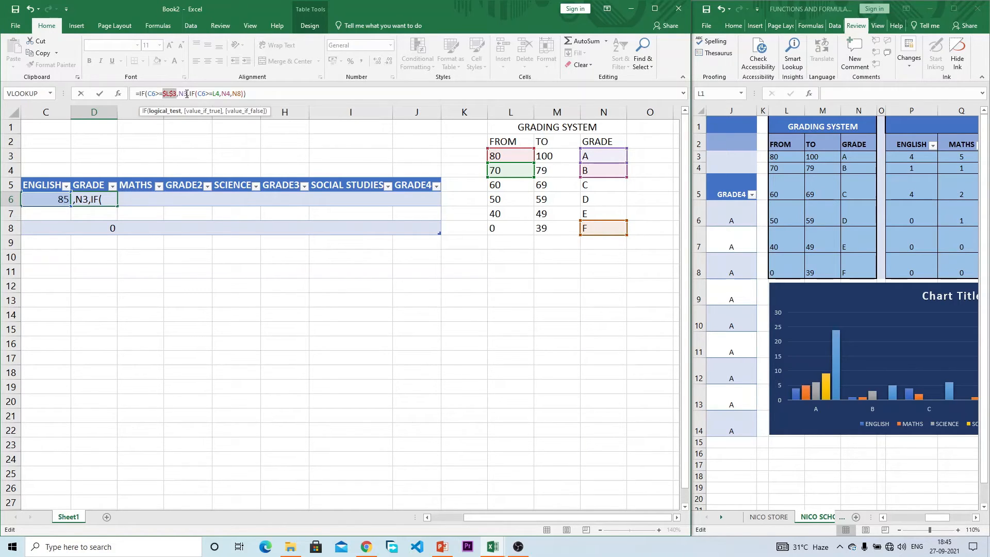
pyautogui.click(181, 94)
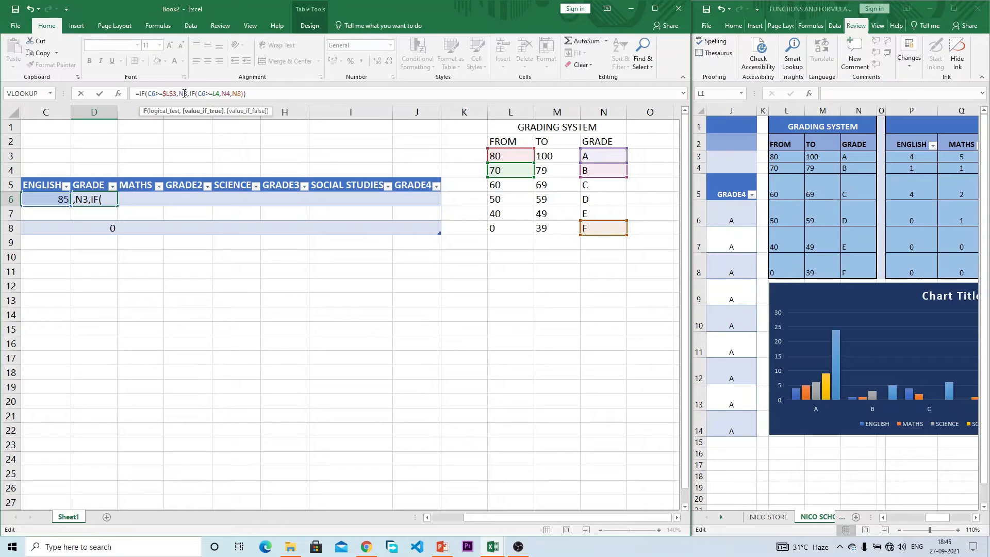
pyautogui.press('F4')
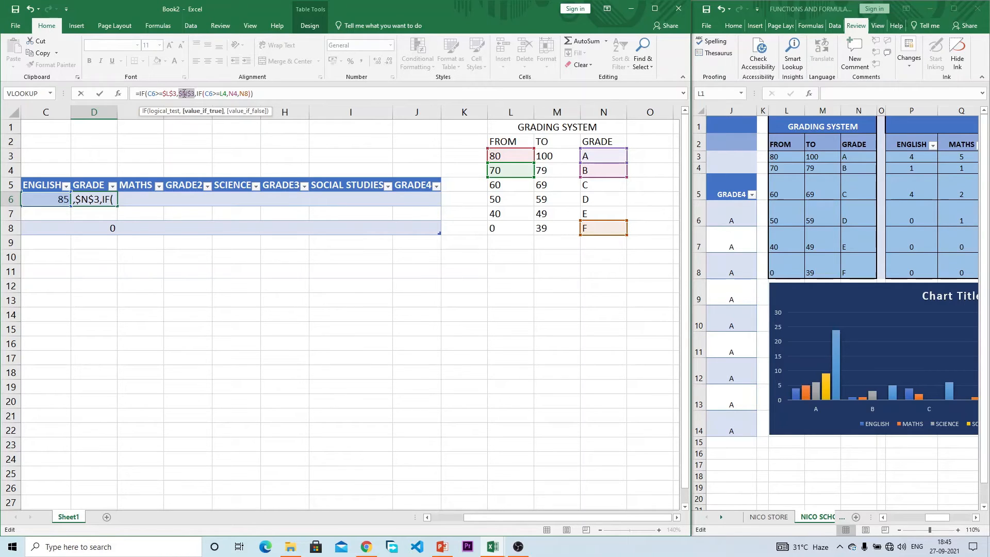
pyautogui.click(225, 93)
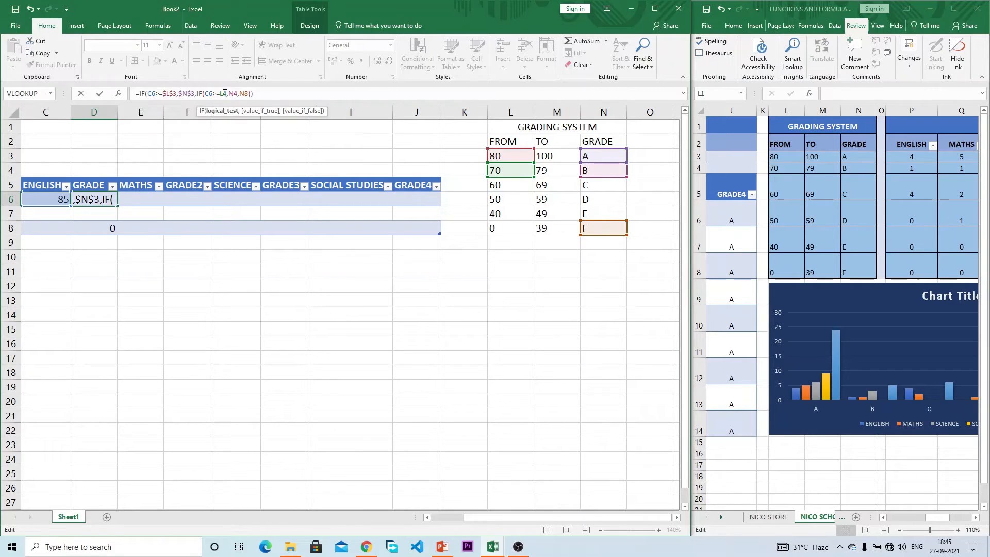
pyautogui.press('F4')
pyautogui.click(243, 93)
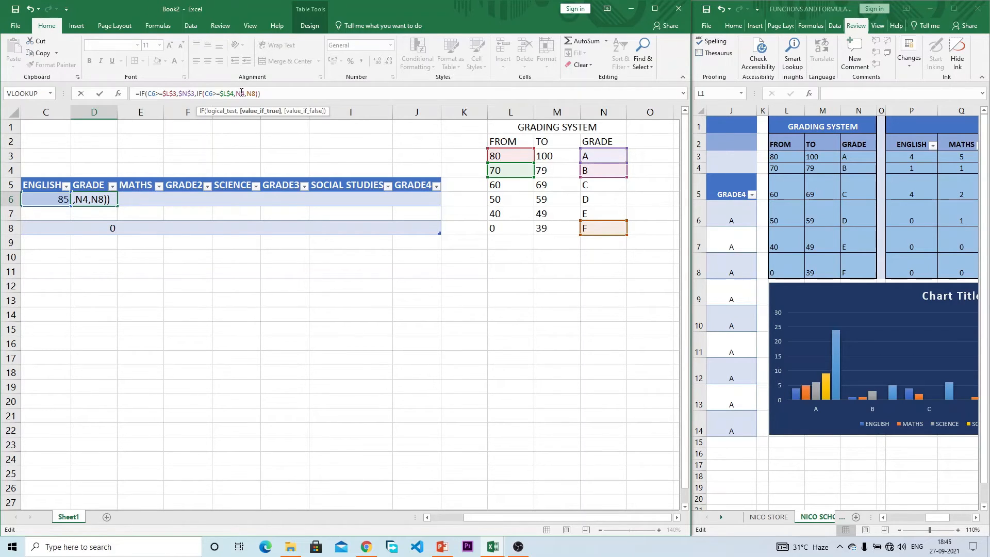
pyautogui.press('F4')
# Step: Replace the trailing N8 fallback with the start of a third test, IF(C6>=
pyautogui.click(269, 93)
pyautogui.press('BackSpace')
pyautogui.press('BackSpace')
pyautogui.press('BackSpace')
pyautogui.press('BackSpace')
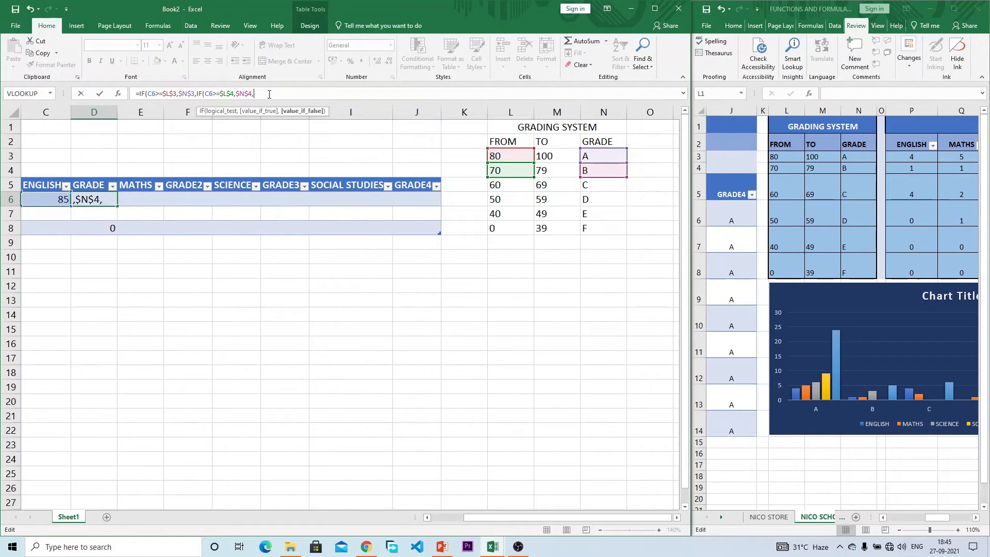
pyautogui.write('IF(')
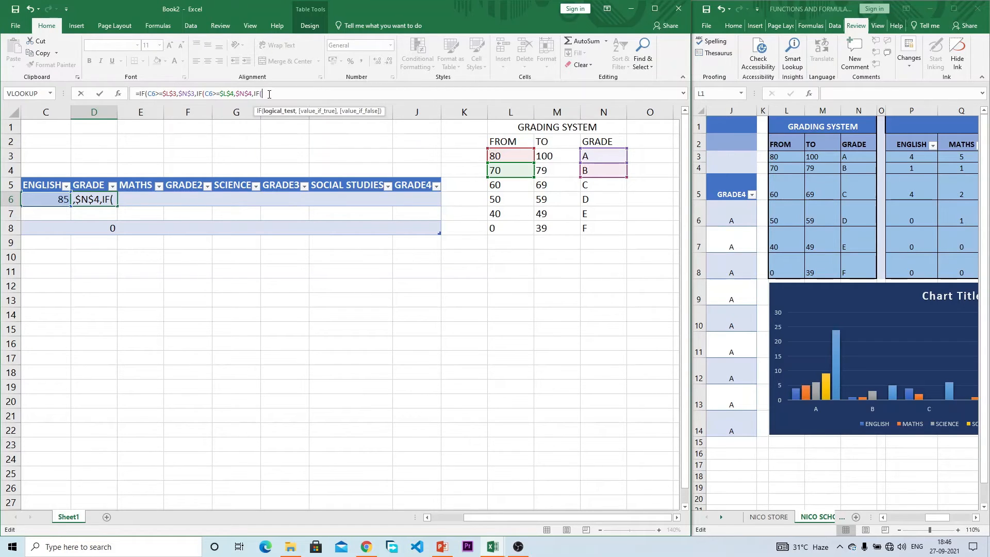
pyautogui.write('C6>')
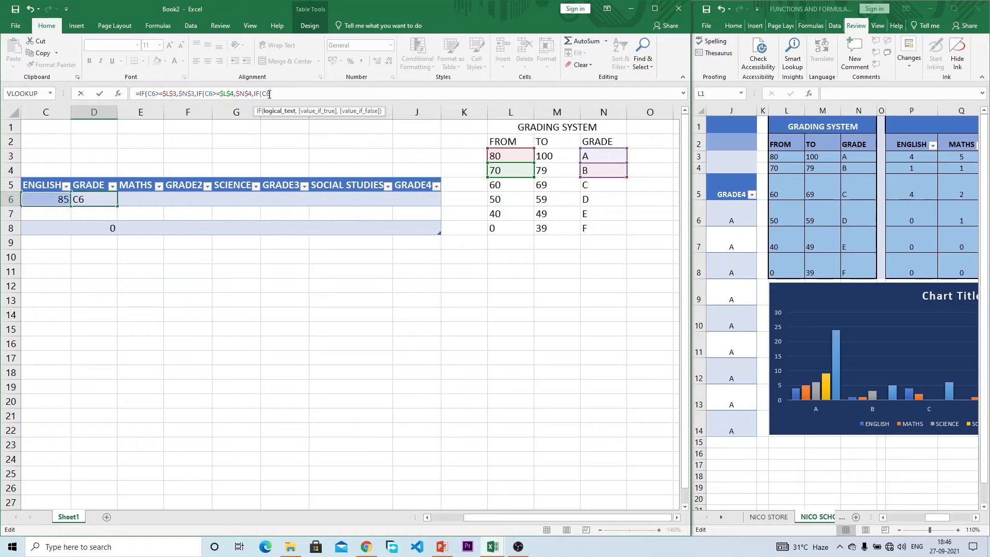
pyautogui.write('=')
pyautogui.click(517, 185)
# Step: Fix the mistaken I2 reference and add the grade C test C6>=$L$5 returning N5
pyautogui.click(343, 142)
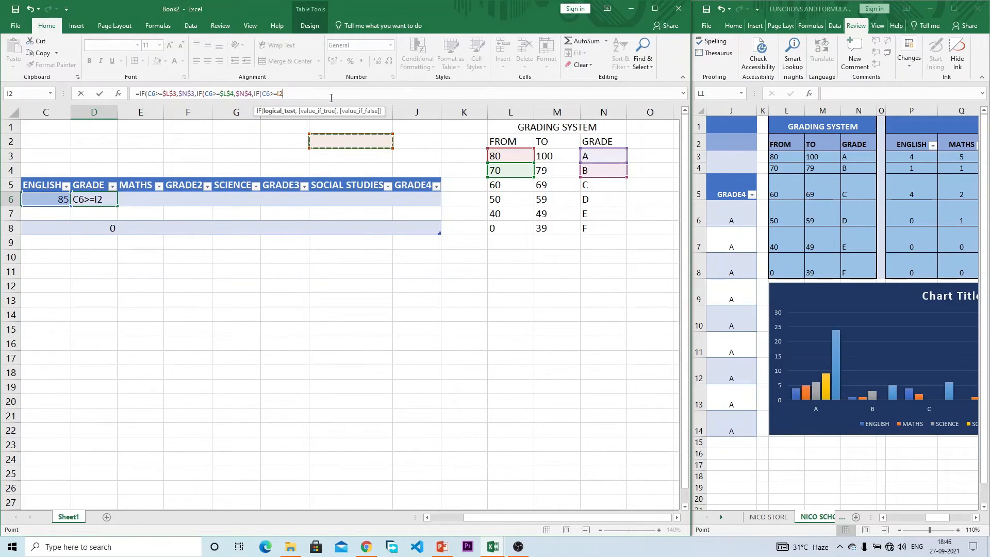
pyautogui.press('BackSpace')
pyautogui.press('BackSpace')
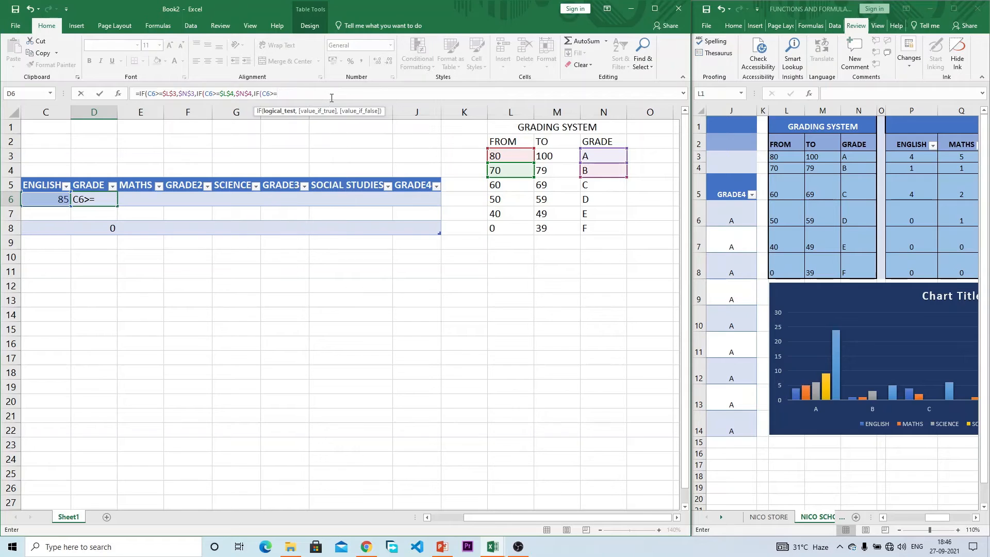
pyautogui.click(510, 184)
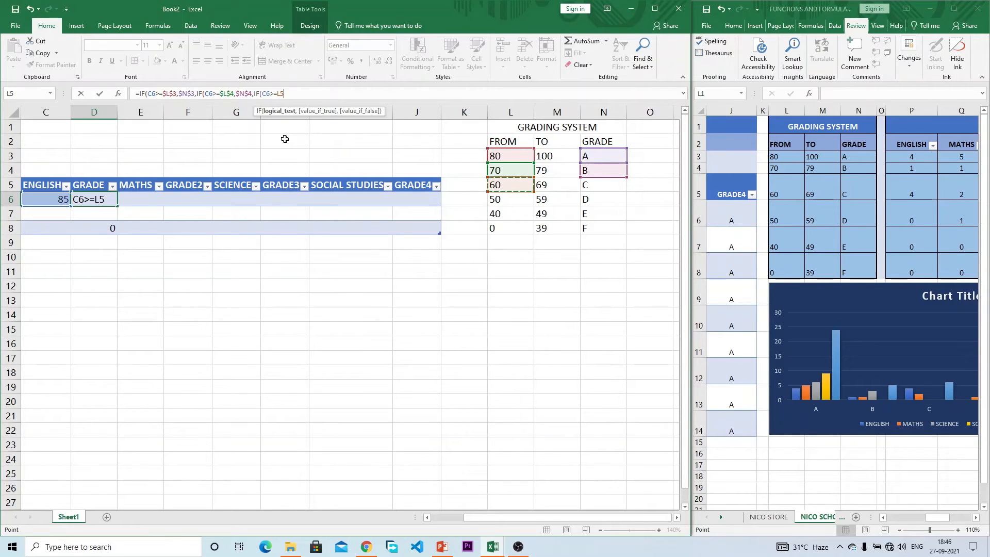
pyautogui.press('F4')
pyautogui.write(',')
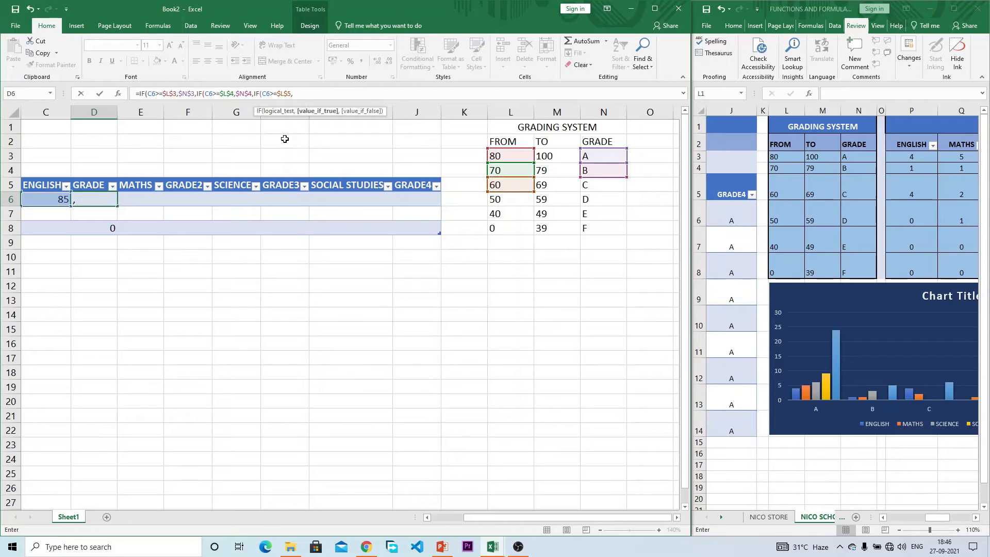
pyautogui.click(603, 186)
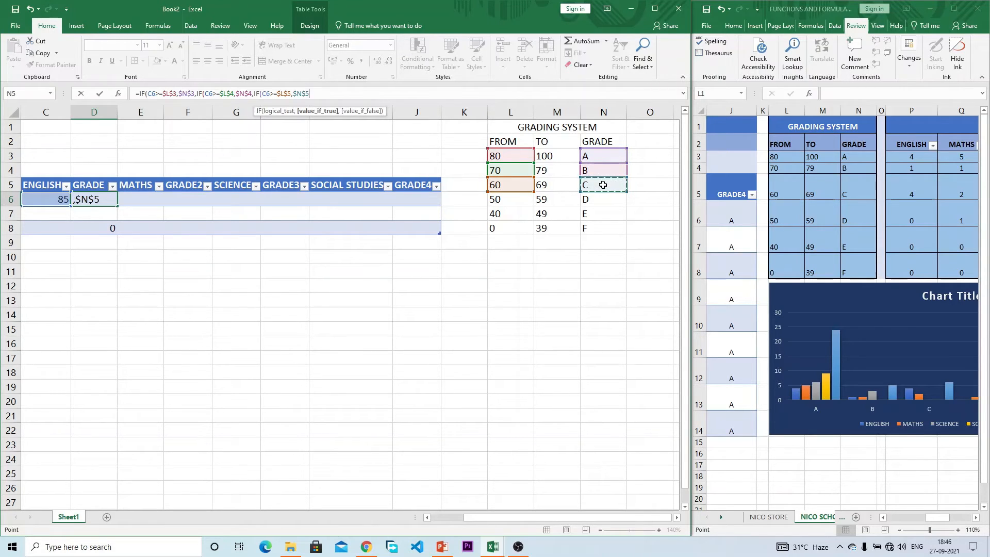
pyautogui.write(',')
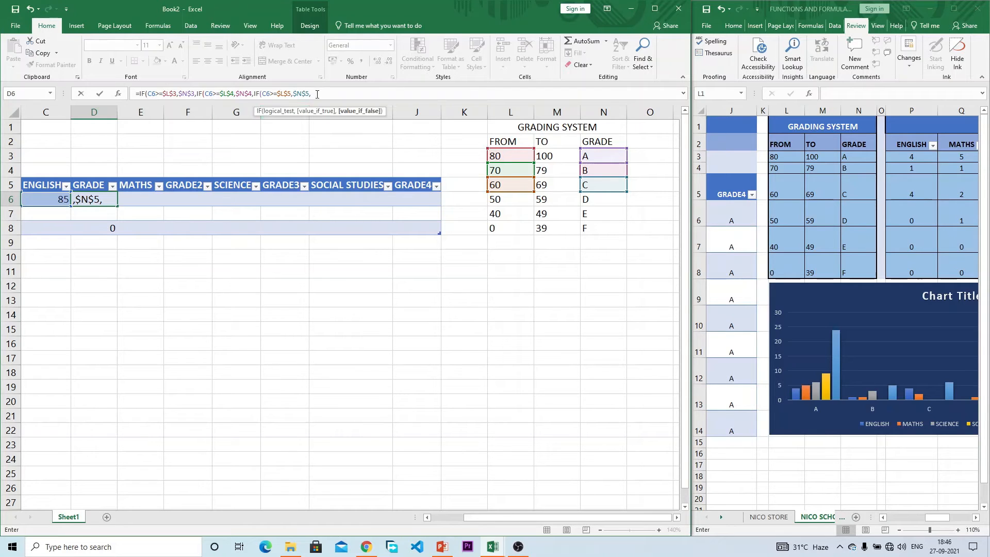
# Step: Add a nested IF testing C6>=$L$6 and returning $N$6 for grade D
pyautogui.write('IF')
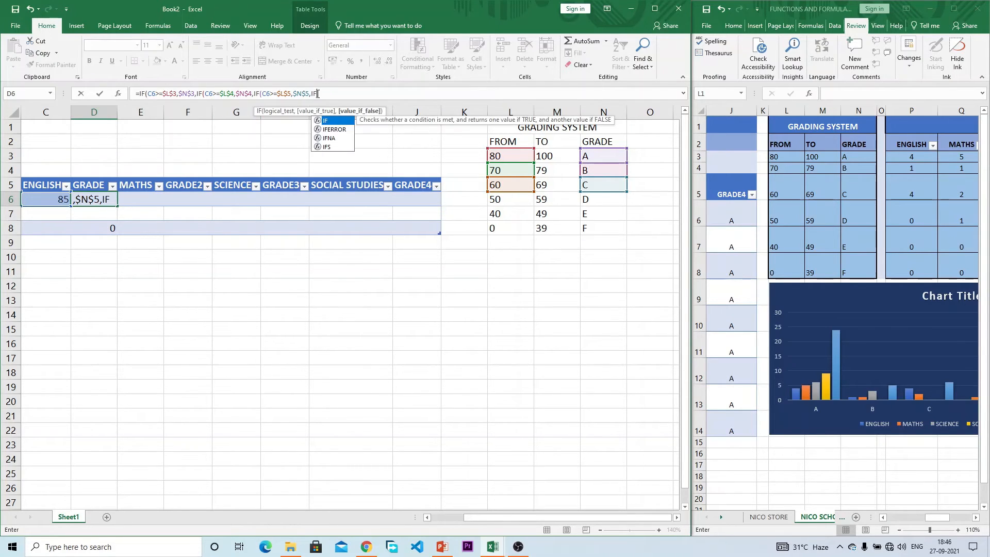
pyautogui.write('(')
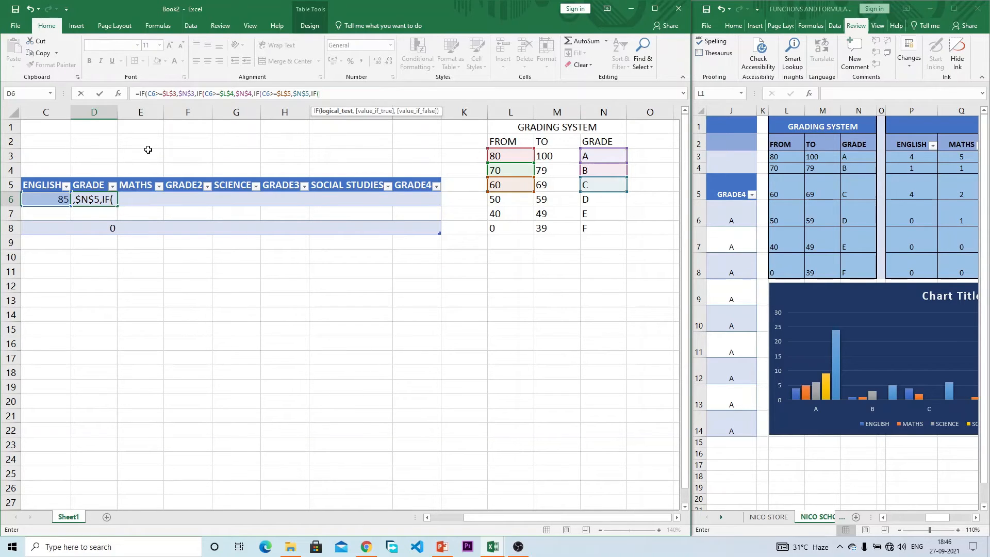
pyautogui.write('C6>=')
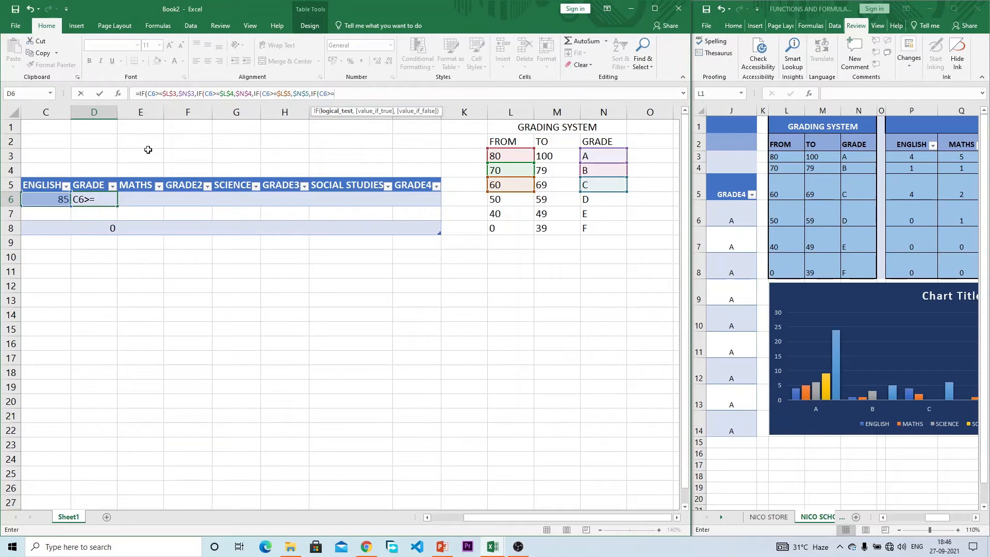
pyautogui.click(512, 202)
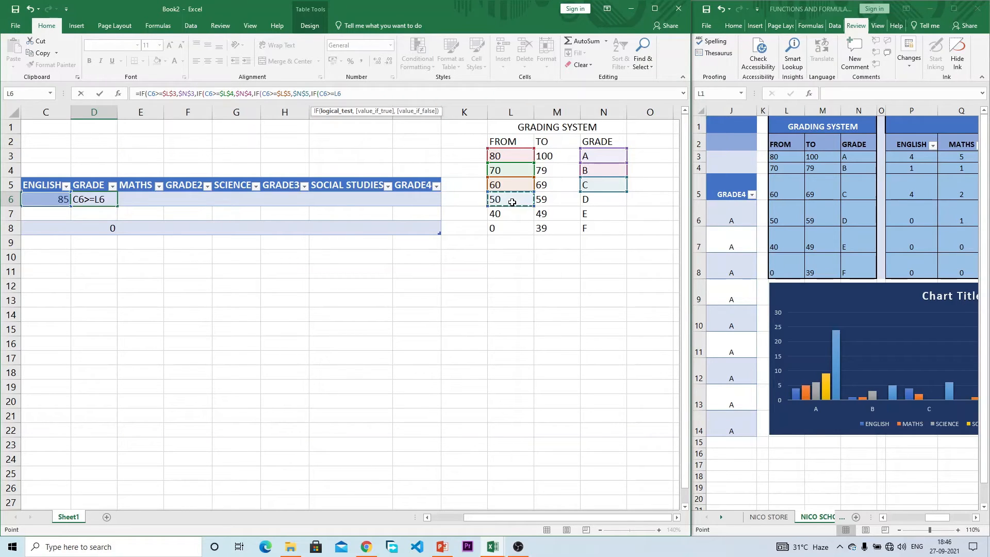
pyautogui.press('F4')
pyautogui.write(',')
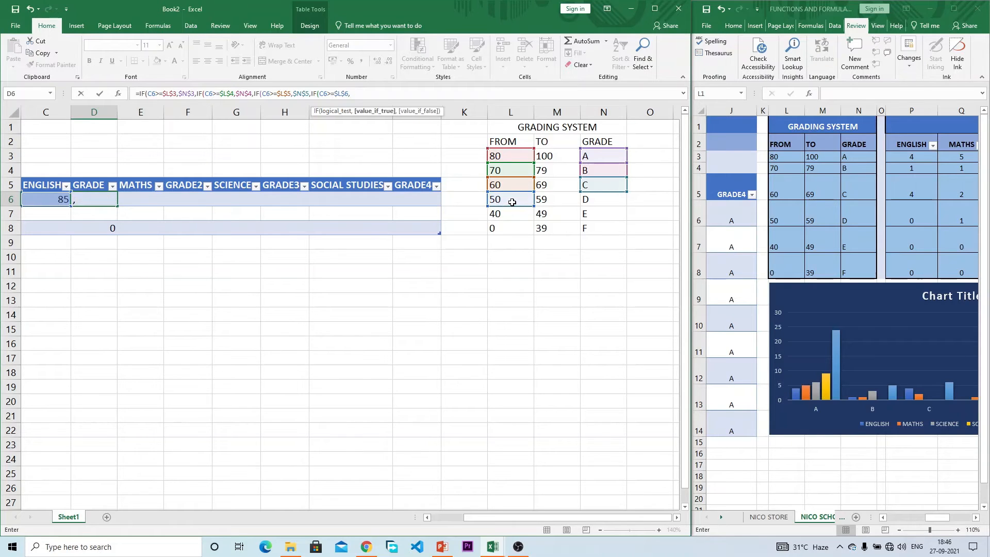
pyautogui.click(601, 201)
pyautogui.press('F4')
# Step: Fix a stray test, add grade E's IF(C6>=$L$7,$N$7, and begin a fifth IF
pyautogui.write(',')
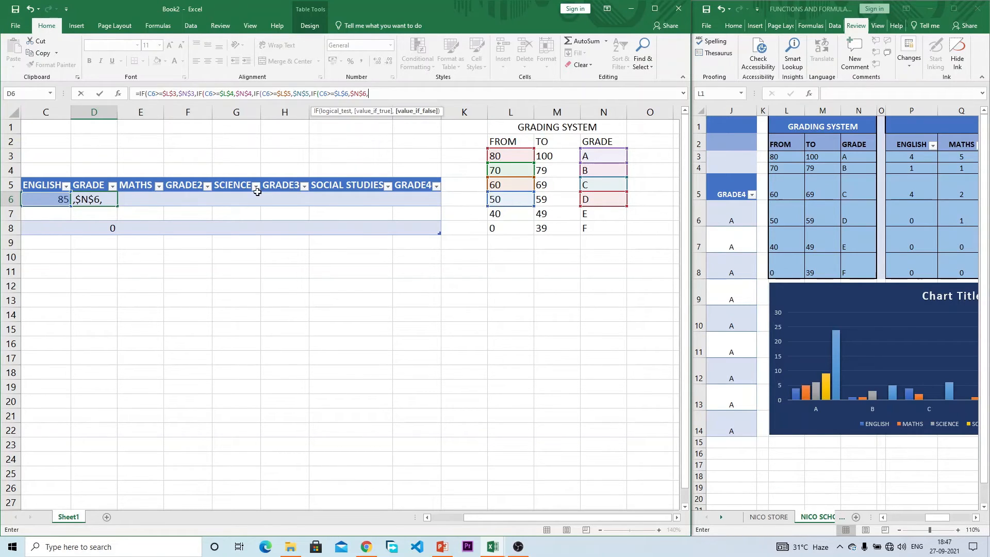
pyautogui.write('C6>=')
pyautogui.click(502, 216)
pyautogui.write(',')
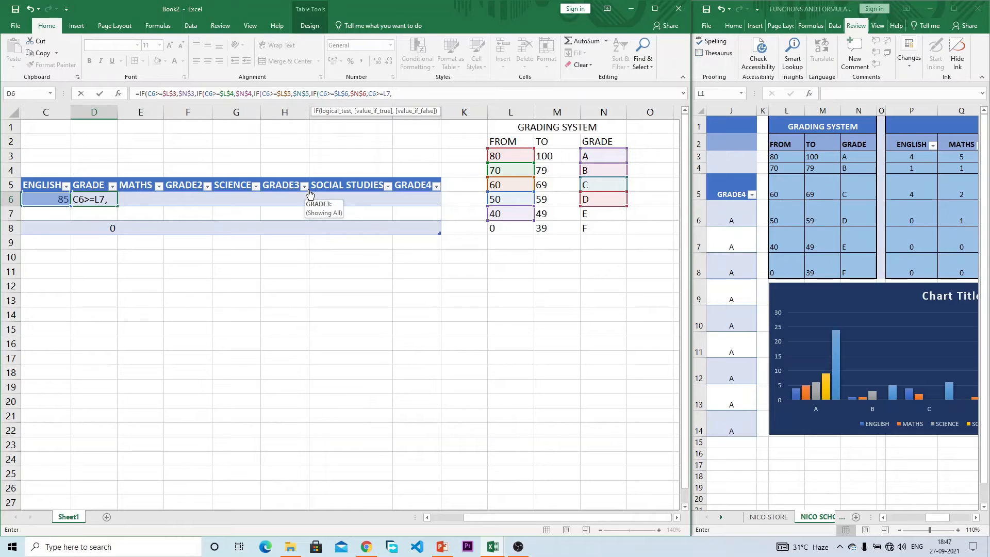
pyautogui.press('BackSpace')
pyautogui.press('BackSpace')
pyautogui.press('BackSpace')
pyautogui.press('BackSpace')
pyautogui.press('BackSpace')
pyautogui.press('BackSpace')
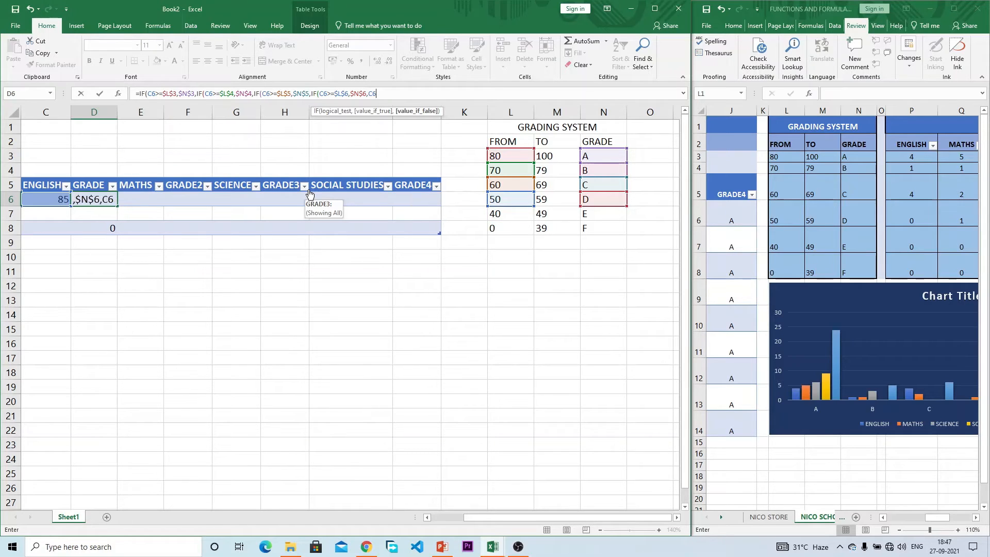
pyautogui.press('BackSpace')
pyautogui.write('IF(')
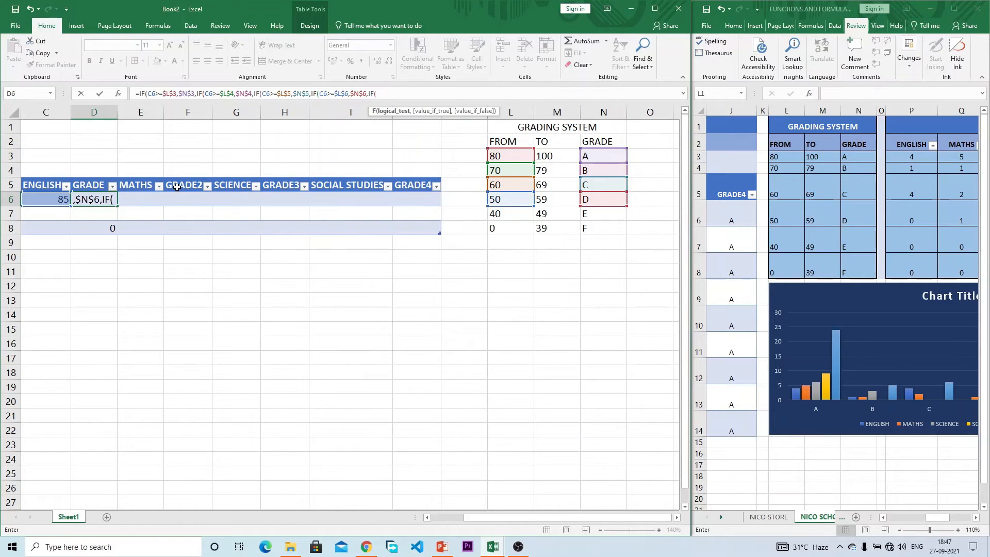
pyautogui.write('C6>=')
pyautogui.click(507, 209)
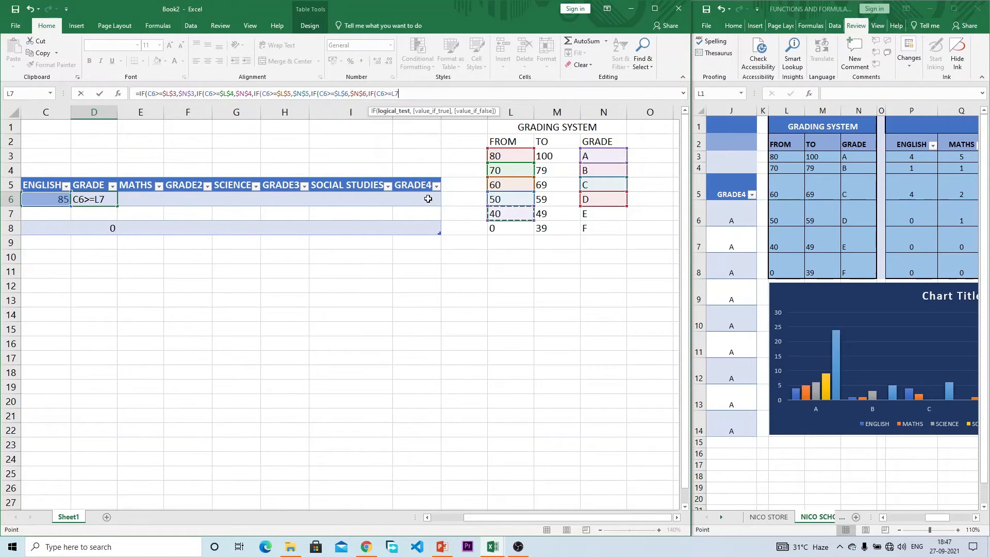
pyautogui.press('F4')
pyautogui.write(',')
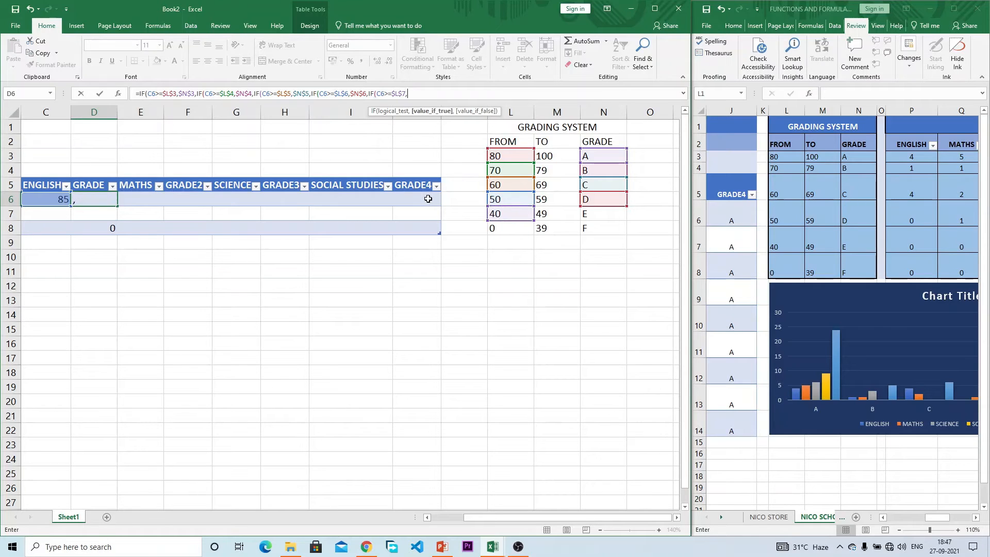
pyautogui.click(601, 213)
pyautogui.press('F4')
pyautogui.write(',')
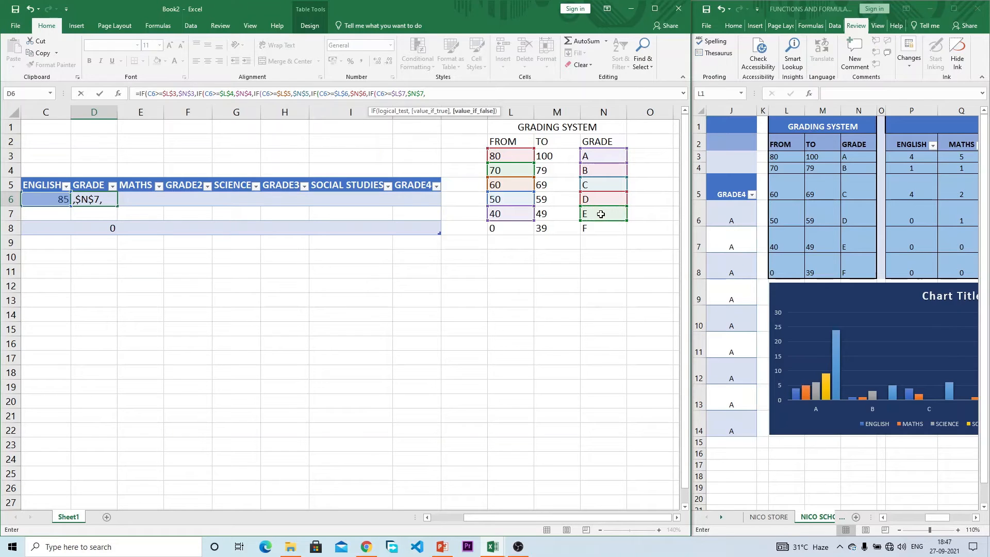
pyautogui.write('IF(')
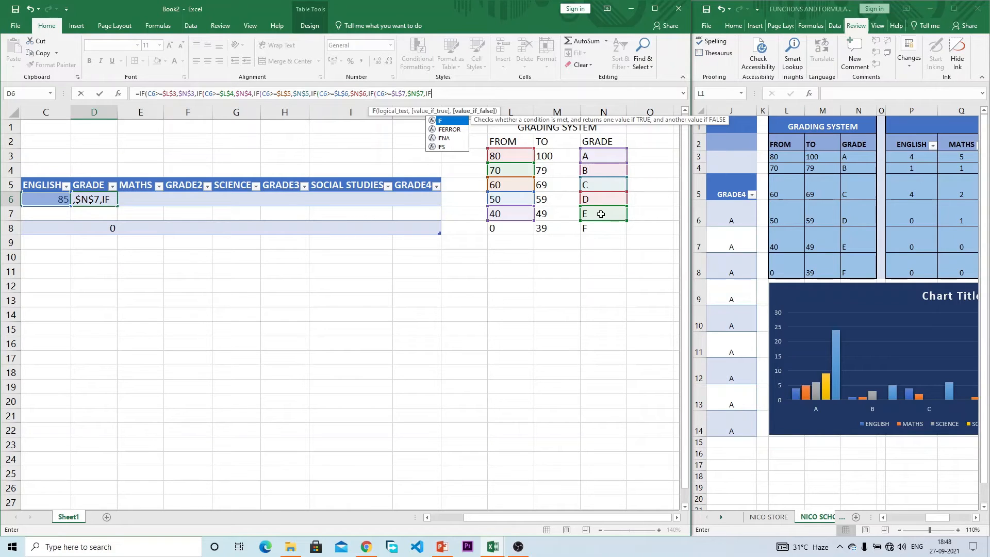
# Step: End D6's nested IF with absolute $N$8 (grade F), balance the parentheses and enter it
pyautogui.write('(')
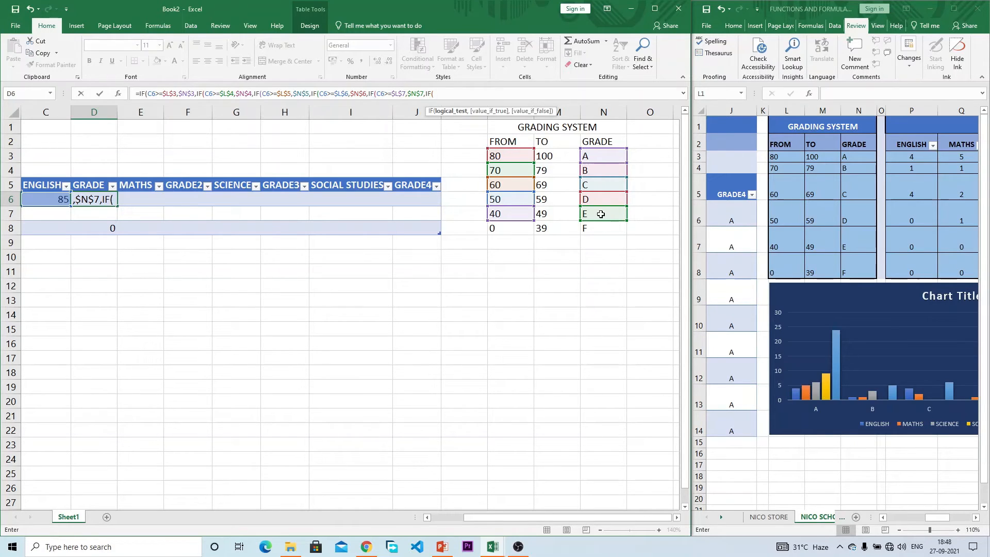
pyautogui.press('BackSpace')
pyautogui.press('BackSpace')
pyautogui.press('BackSpace')
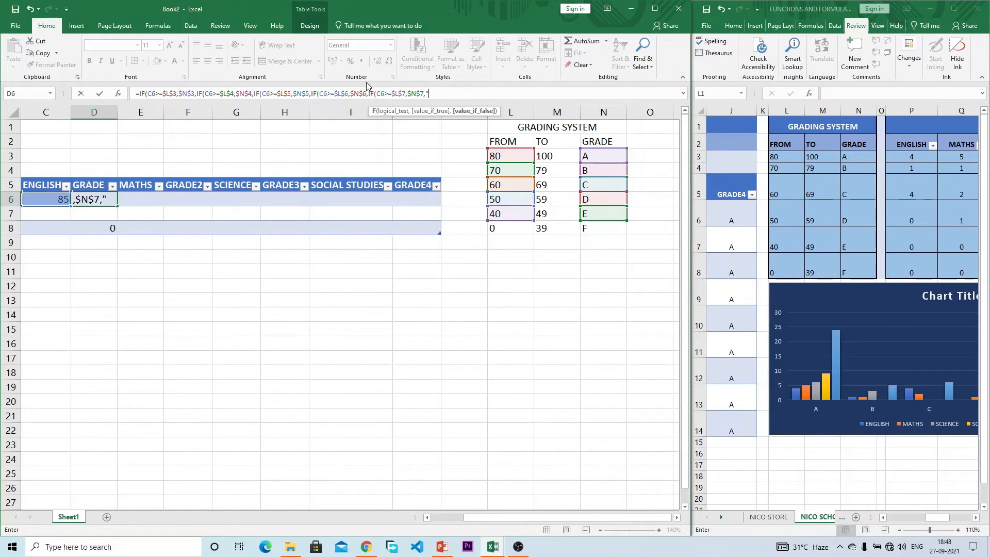
pyautogui.write('"F"')
pyautogui.press('BackSpace')
pyautogui.press('BackSpace')
pyautogui.press('BackSpace')
pyautogui.click(595, 230)
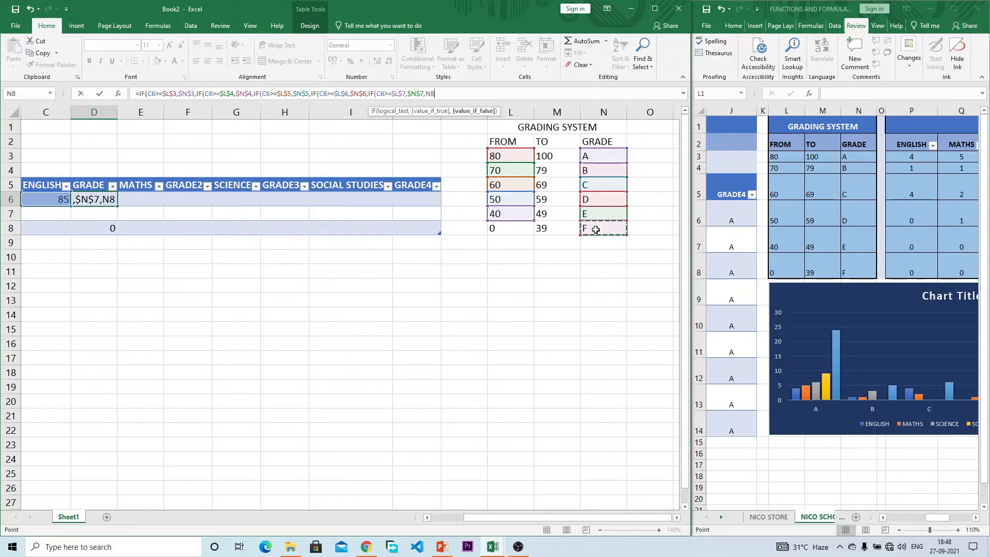
pyautogui.press('F4')
pyautogui.write(')')
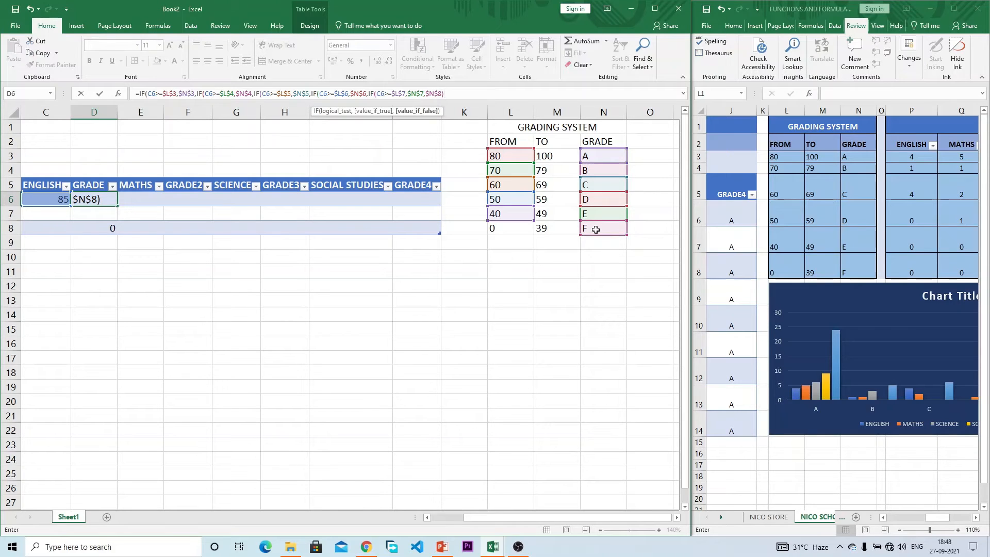
pyautogui.write('))))')
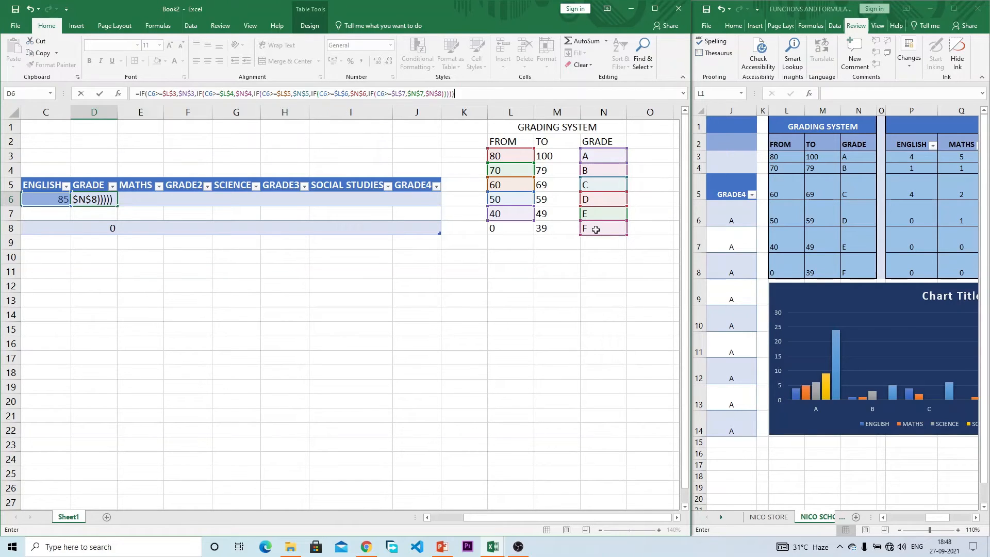
pyautogui.write('))')
pyautogui.press('BackSpace')
pyautogui.press('BackSpace')
pyautogui.press('Return')
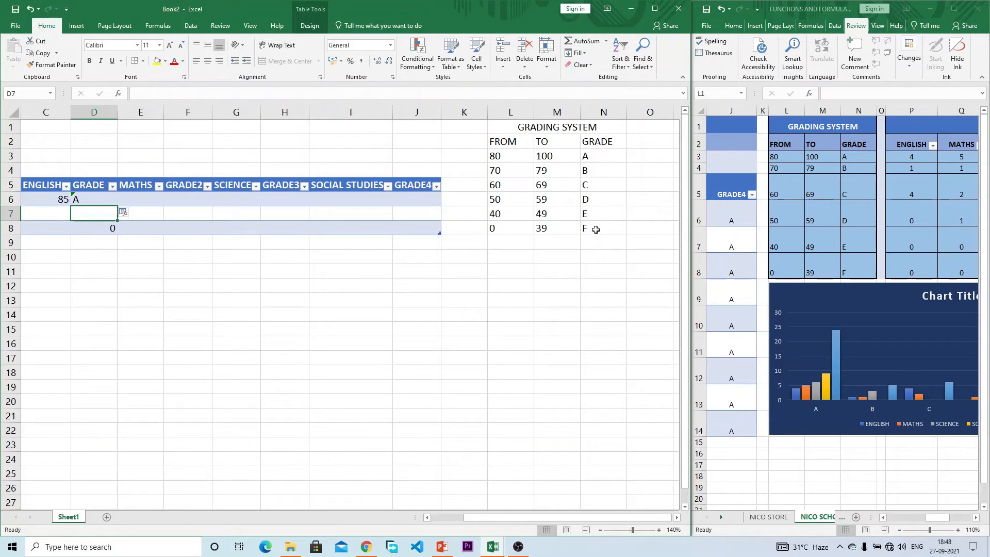
# Step: Try English scores of 20, -2 and 103 in C6 and check the grade in D6
pyautogui.click(52, 201)
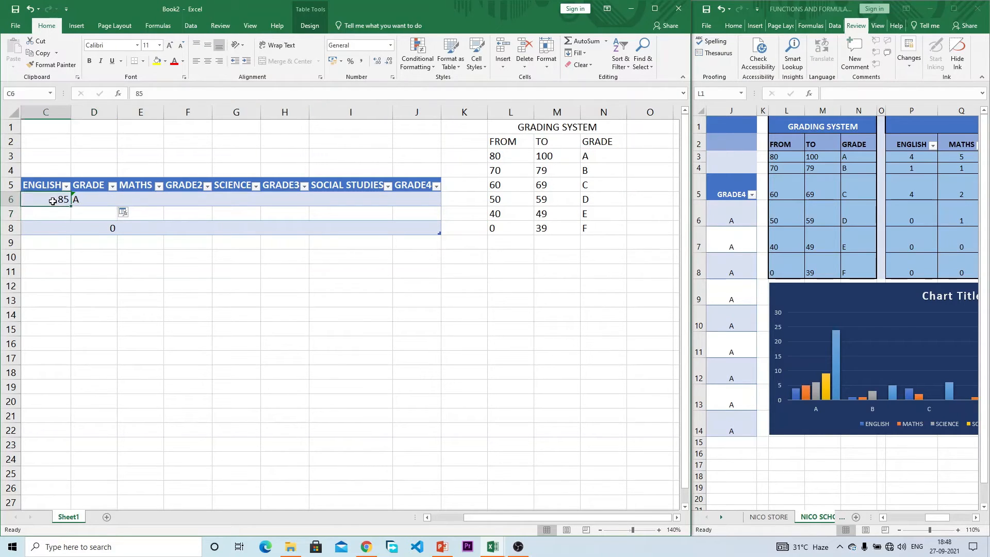
pyautogui.write('20')
pyautogui.press('Return')
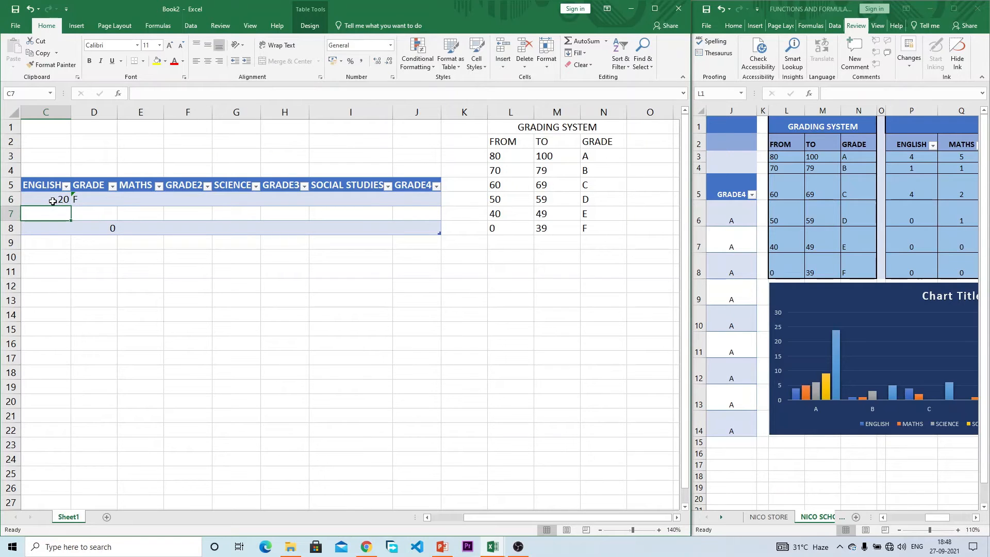
pyautogui.click(52, 201)
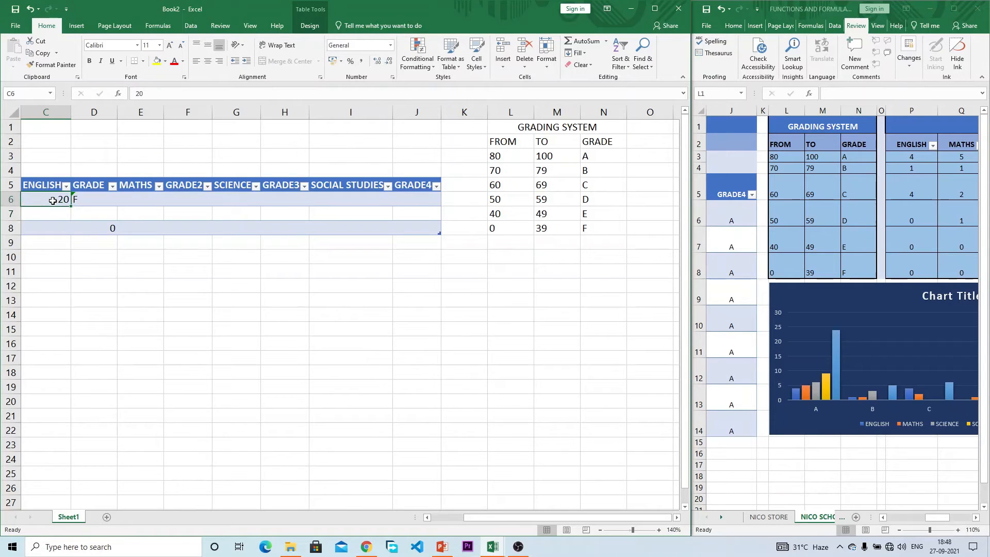
pyautogui.write('-2')
pyautogui.press('Return')
pyautogui.click(53, 200)
pyautogui.write('103')
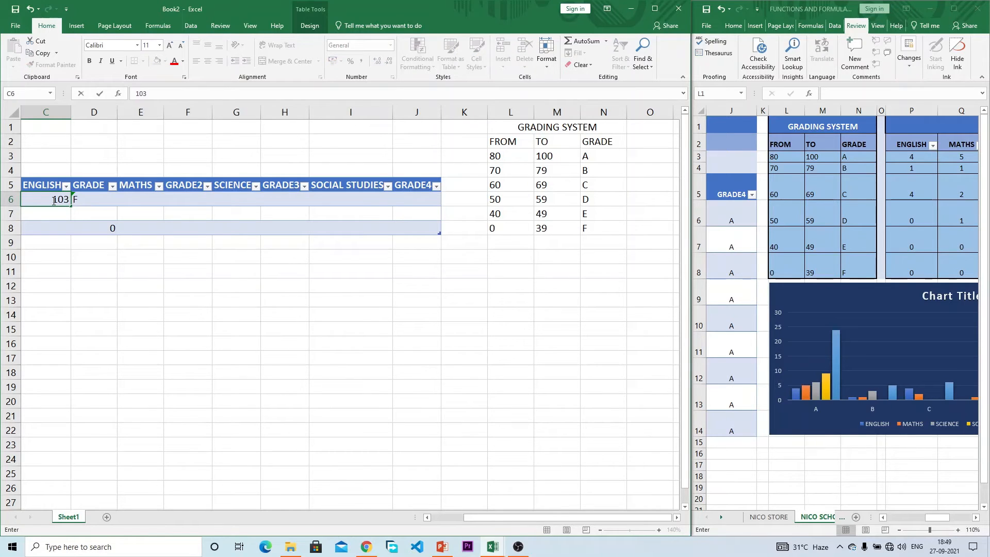
pyautogui.press('Return')
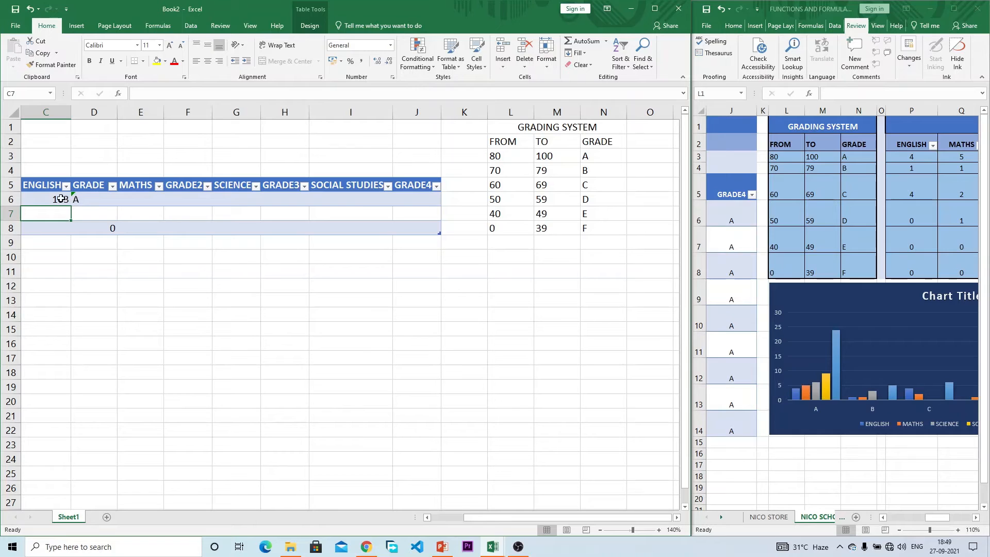
pyautogui.click(90, 197)
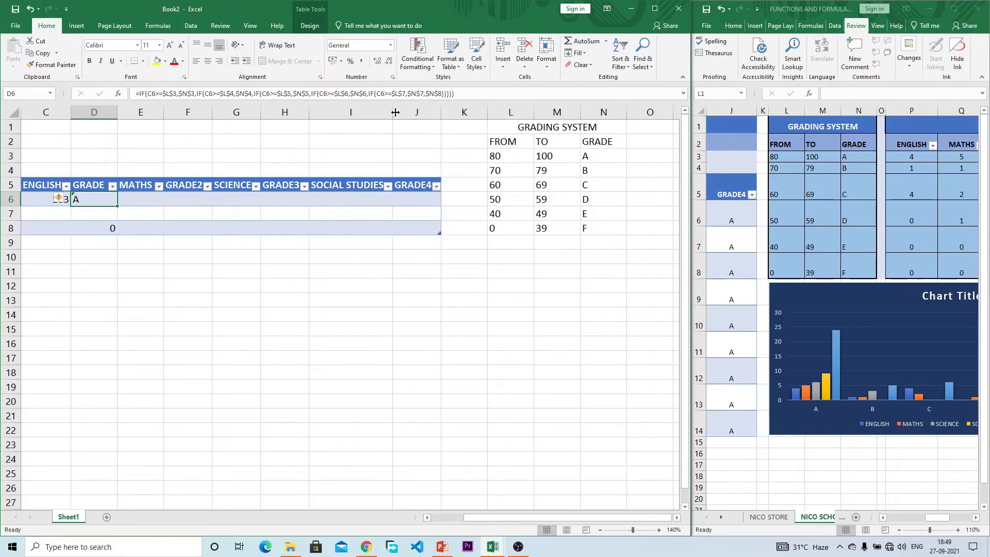
# Step: Replace the formula's final $N$8 with a new IF testing C6>=$L$8
pyautogui.moveTo(463, 93); pyautogui.dragTo(429, 94)
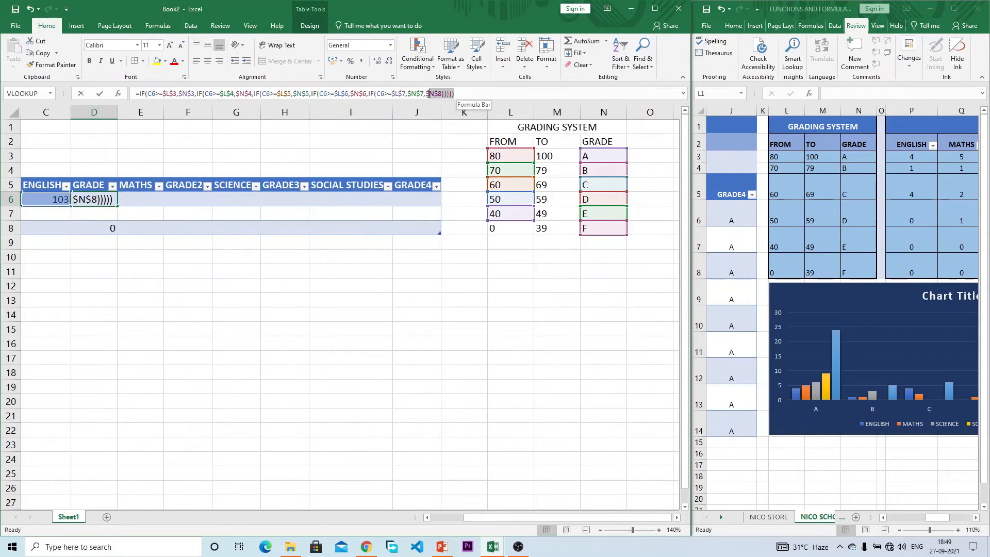
pyautogui.write('IF')
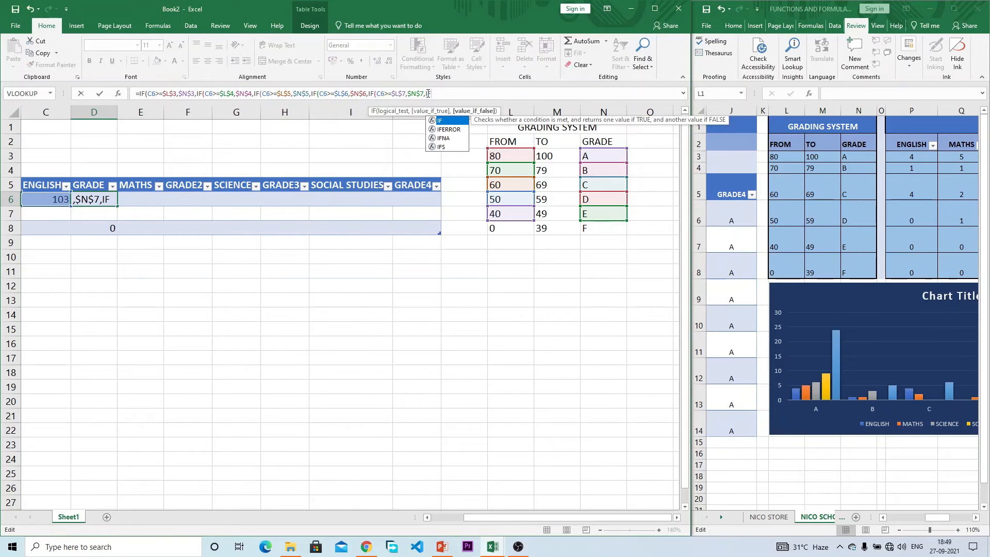
pyautogui.write('(')
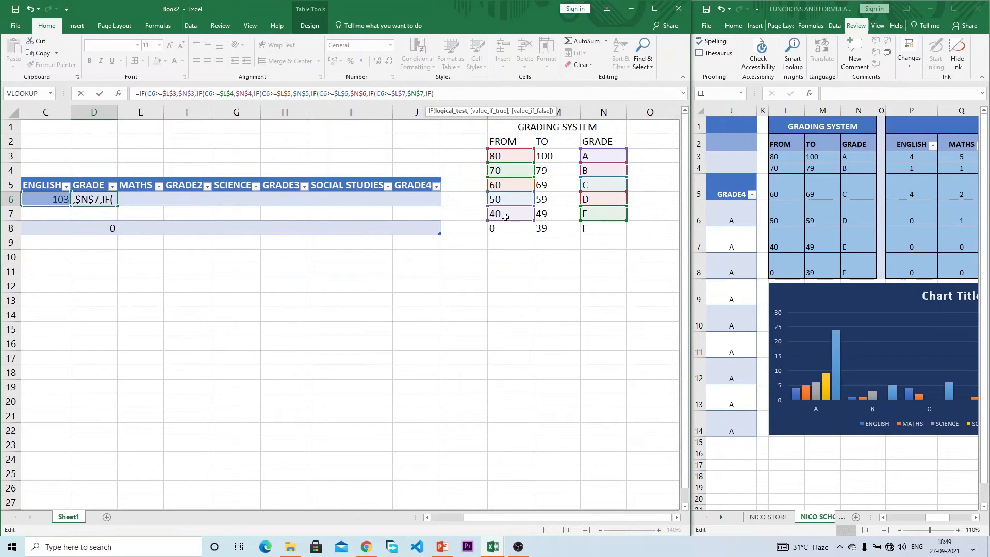
pyautogui.click(505, 229)
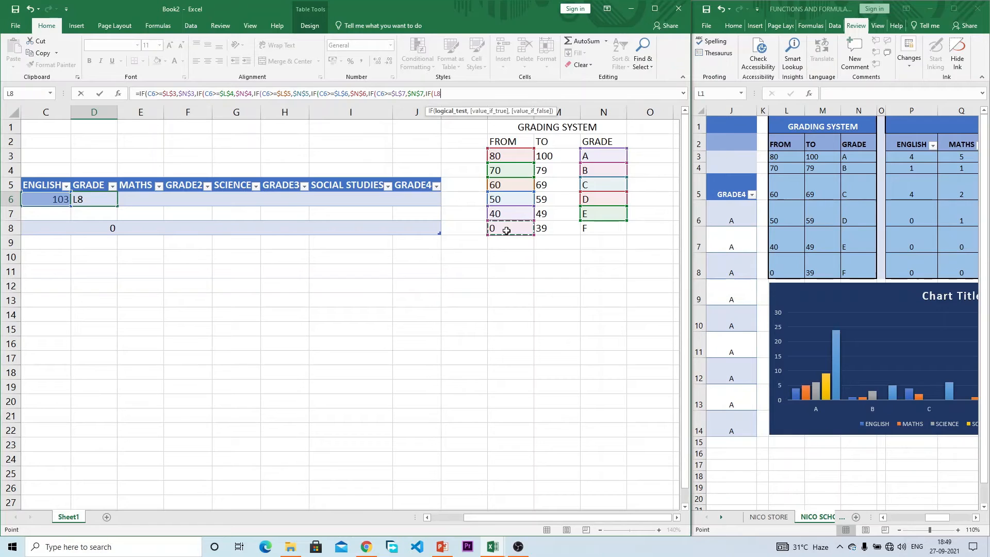
pyautogui.press('BackSpace')
pyautogui.press('BackSpace')
pyautogui.write('C6>=')
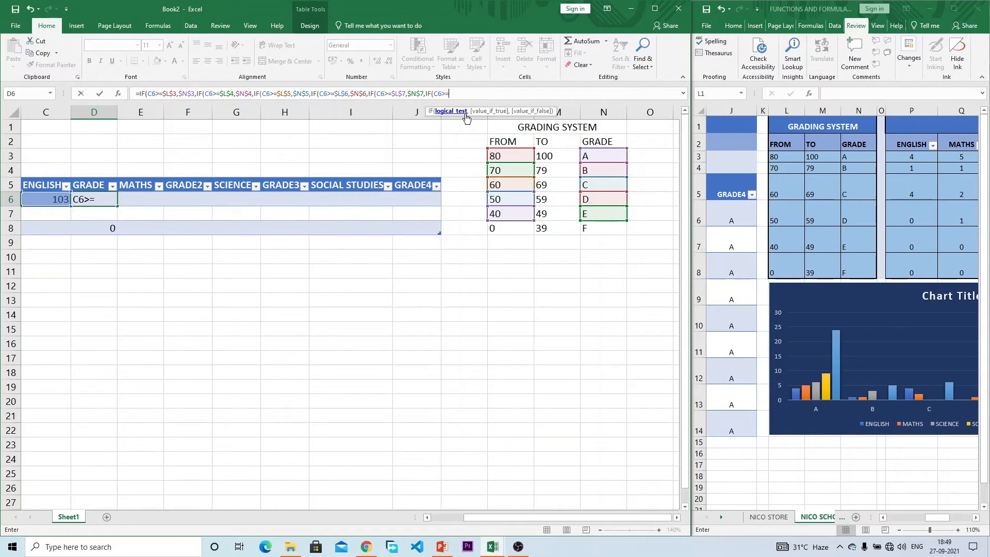
pyautogui.click(508, 229)
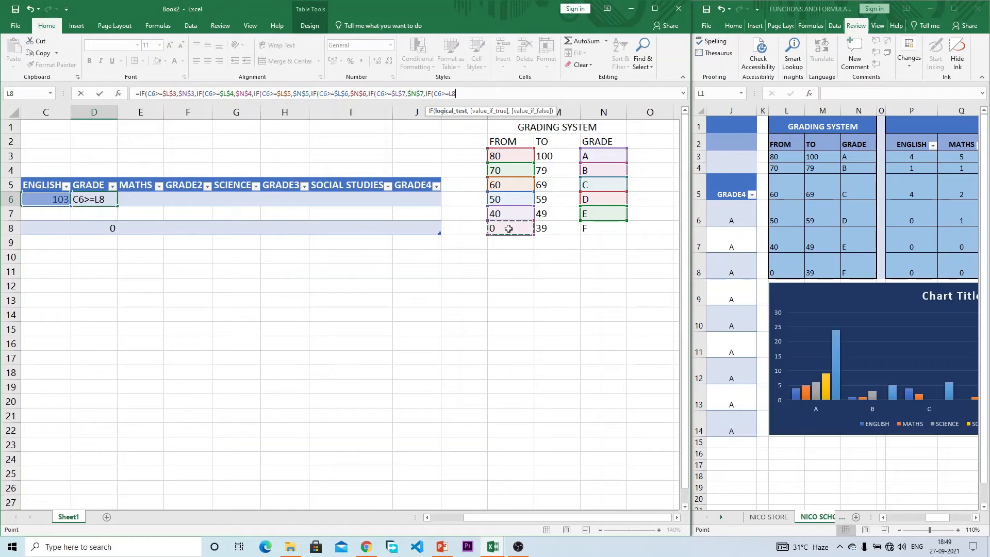
pyautogui.write(',')
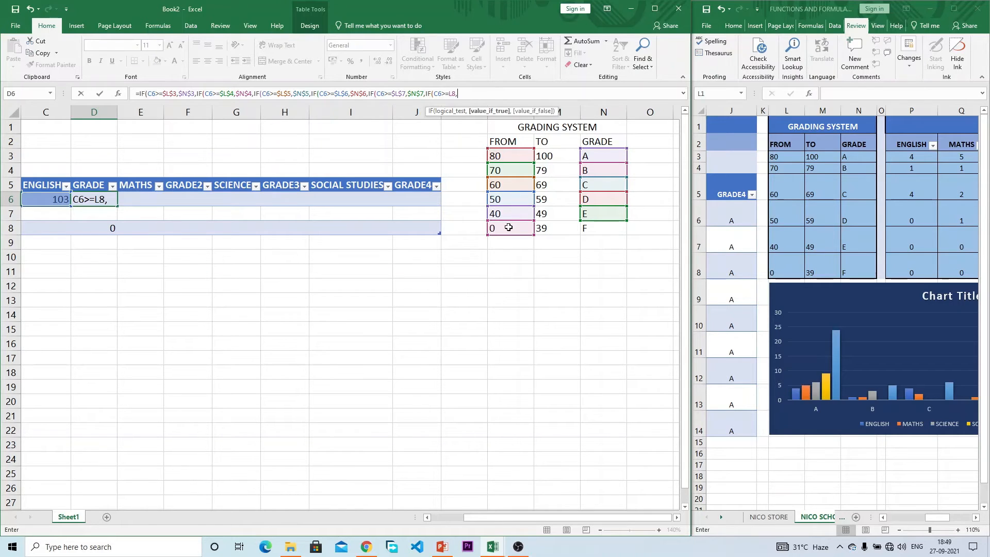
pyautogui.press('BackSpace')
pyautogui.press('F4')
# Step: Complete it as IF(C6>=$L$8,$N$8,"") with closing parentheses and enter the formula
pyautogui.write(',')
pyautogui.click(604, 228)
pyautogui.press('F4')
pyautogui.write(',')
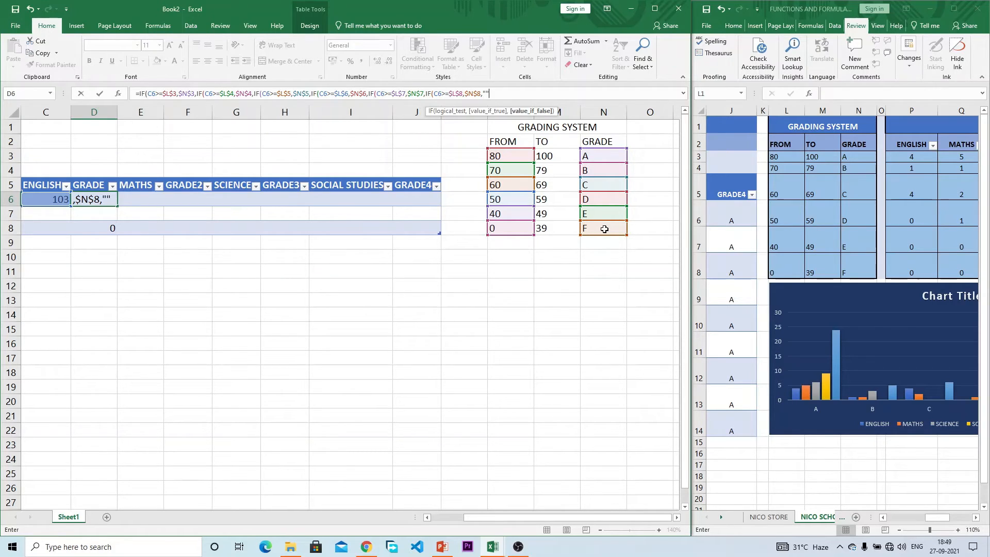
pyautogui.write('))')
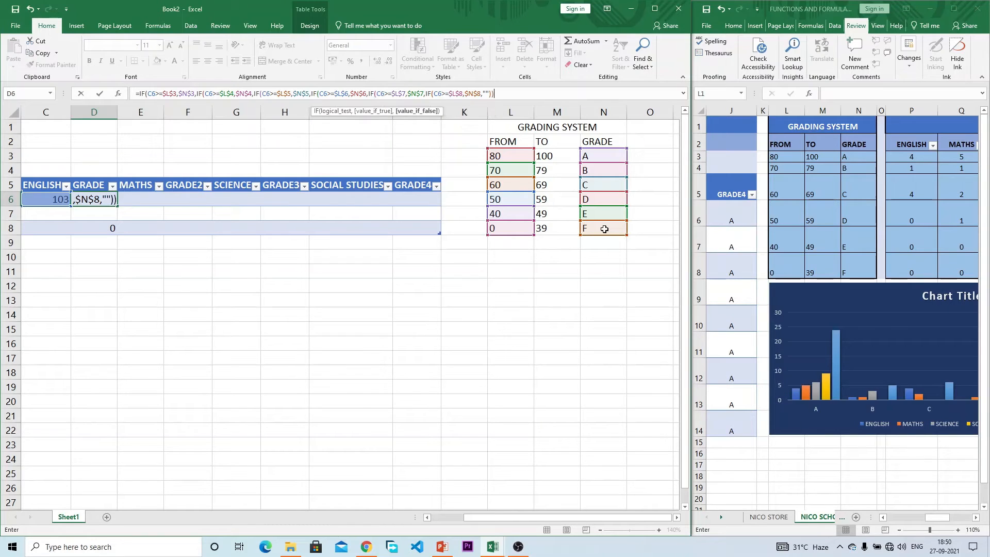
pyautogui.write('))))')
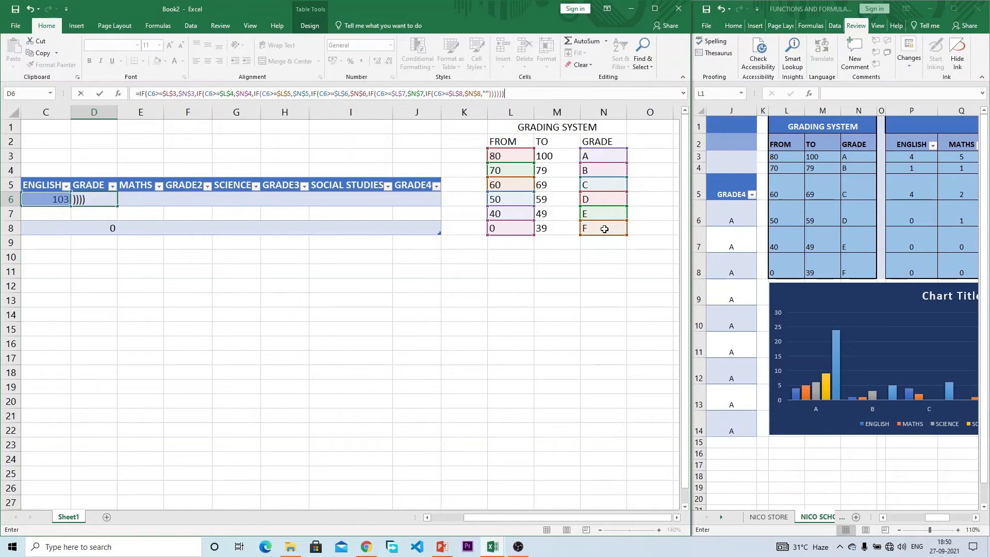
pyautogui.press('Return')
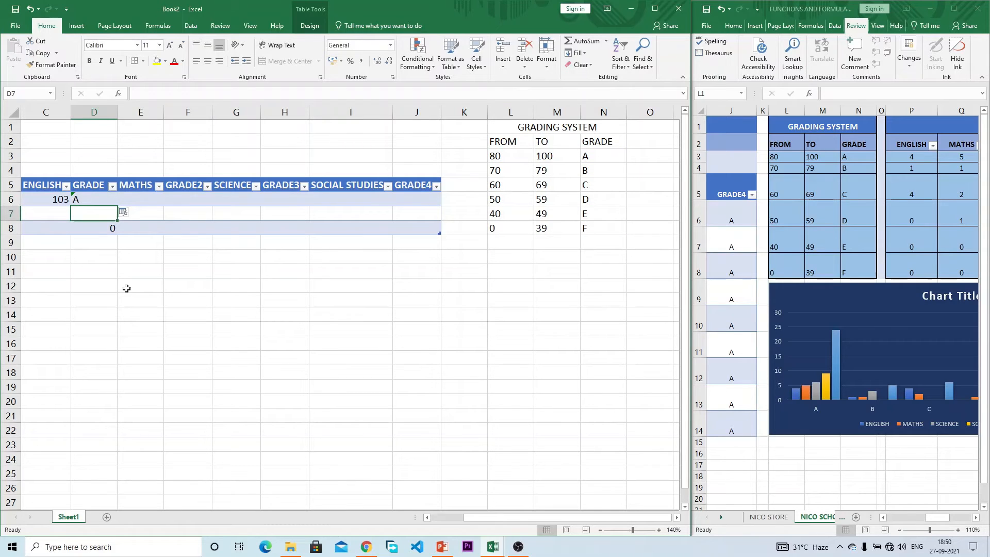
# Step: Copy D6's grade formula into F6 under GRADE2 and compare the two formulas
pyautogui.click(86, 198)
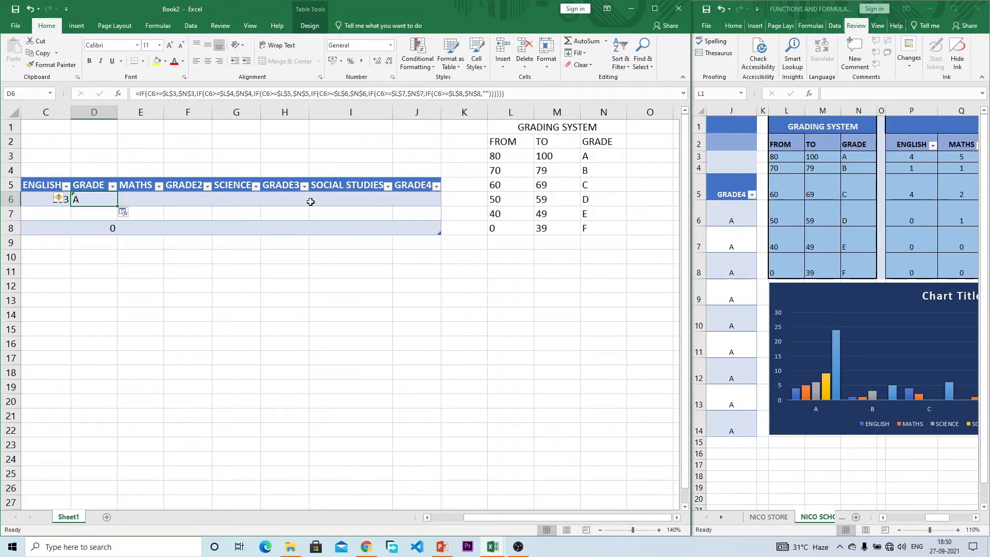
pyautogui.hotkey('ctrl', 'c')
pyautogui.click(193, 199)
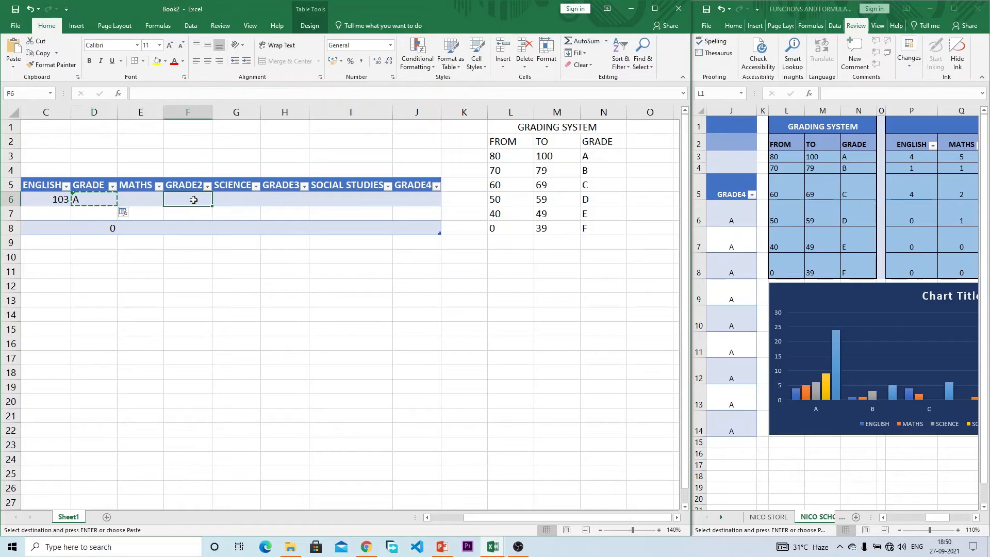
pyautogui.hotkey('ctrl', 'v')
pyautogui.press('Escape')
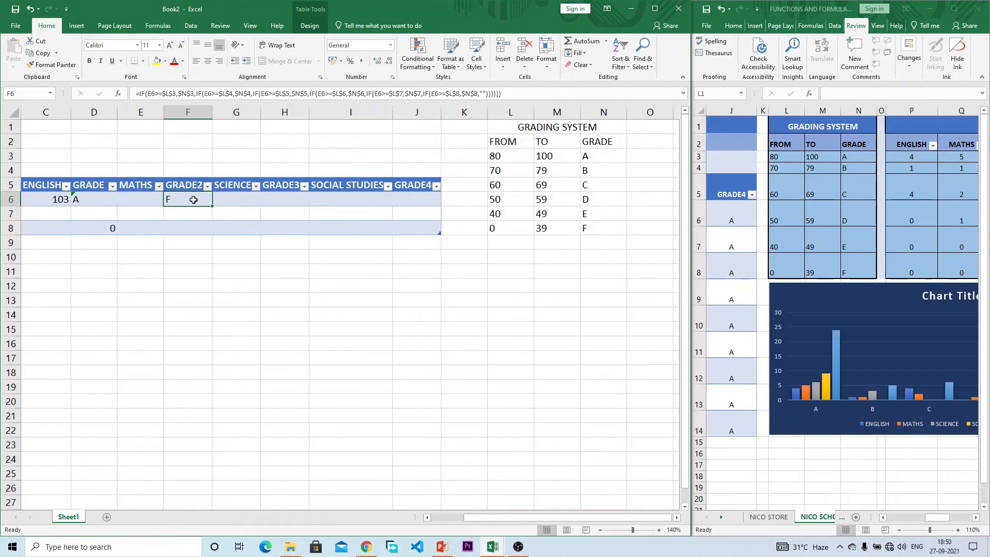
pyautogui.click(94, 199)
pyautogui.click(178, 200)
pyautogui.click(107, 198)
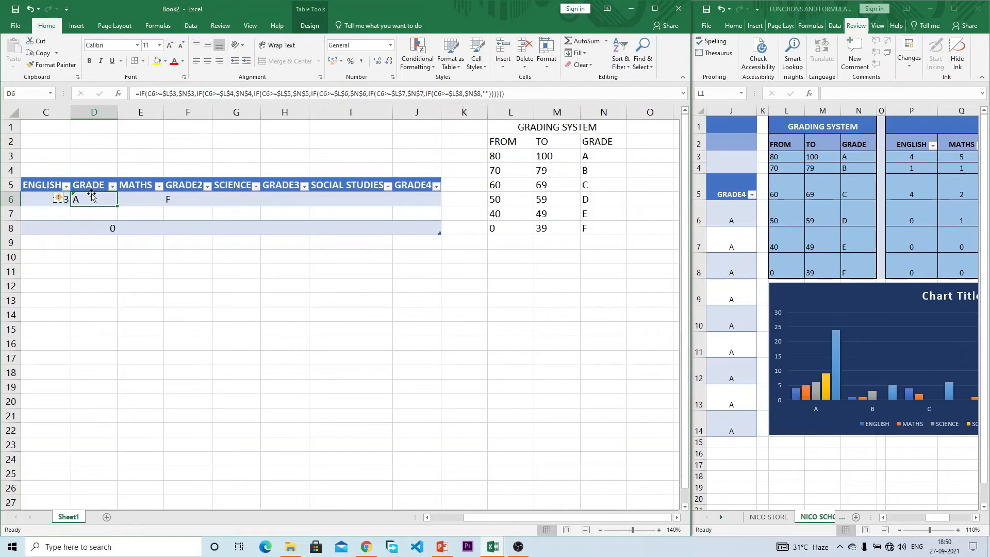
pyautogui.click(190, 197)
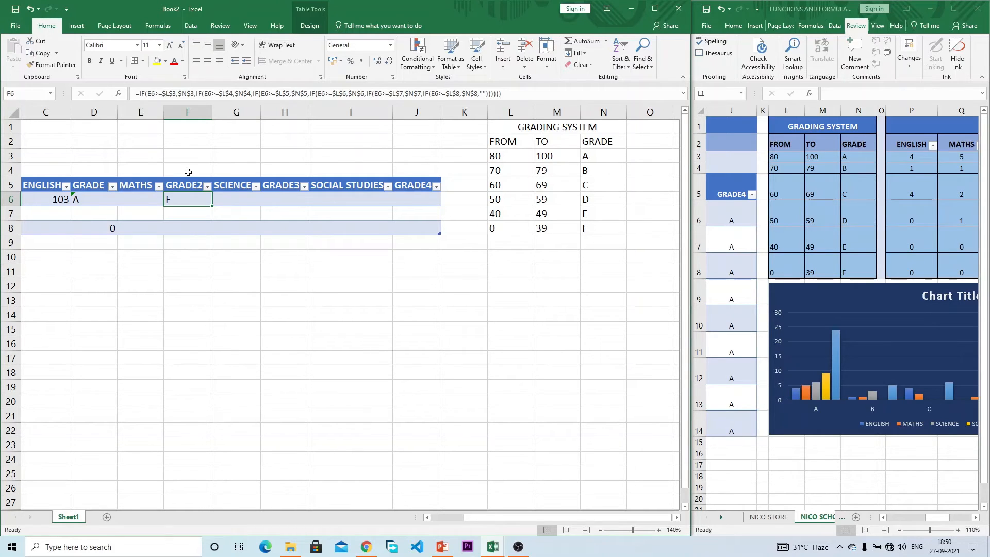
# Step: Copy the grade formula on into the GRADE3 and GRADE4 cells, then clear the copy marquee
pyautogui.hotkey('ctrl', 'c')
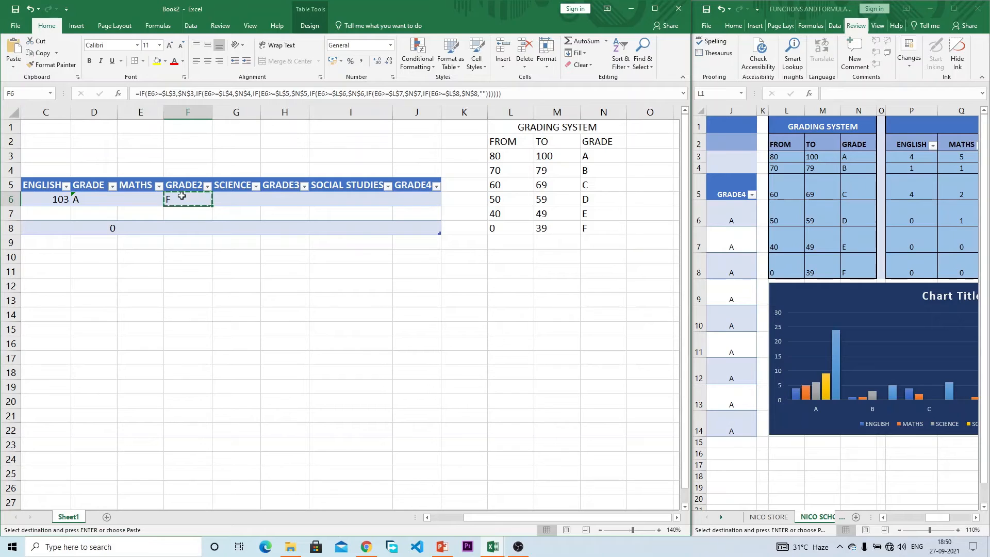
pyautogui.click(277, 200)
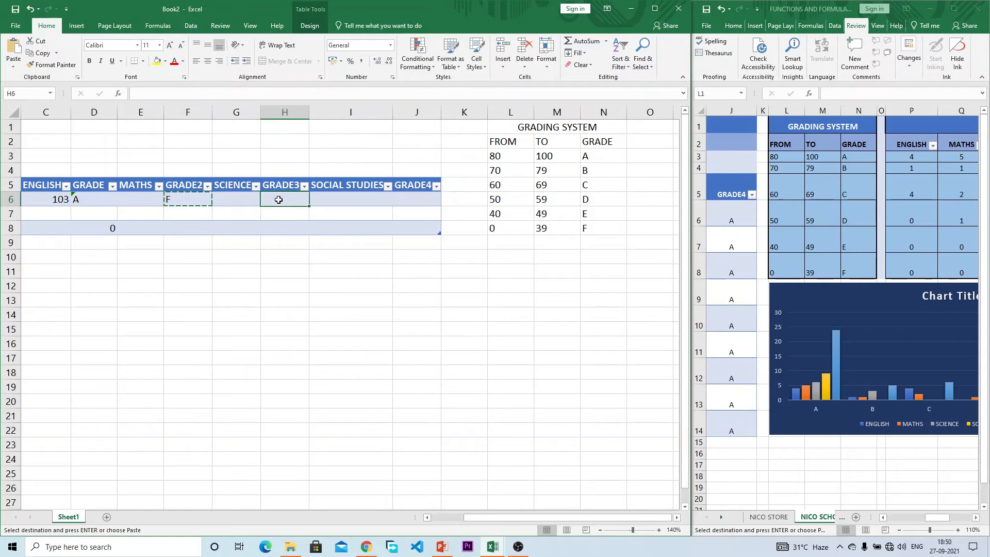
pyautogui.hotkey('ctrl', 'v')
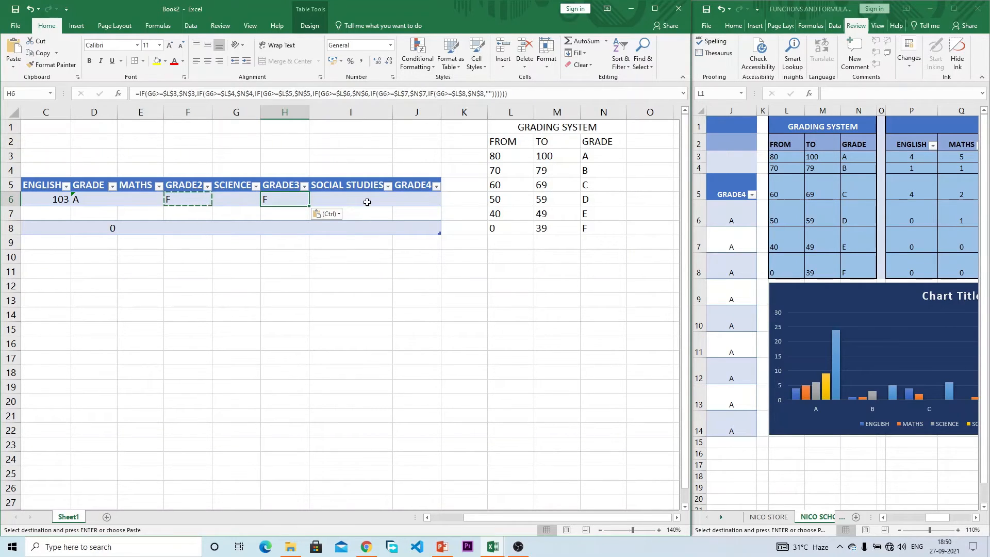
pyautogui.press('Escape')
pyautogui.hotkey('ctrl', 'c')
pyautogui.click(416, 202)
pyautogui.hotkey('ctrl', 'v')
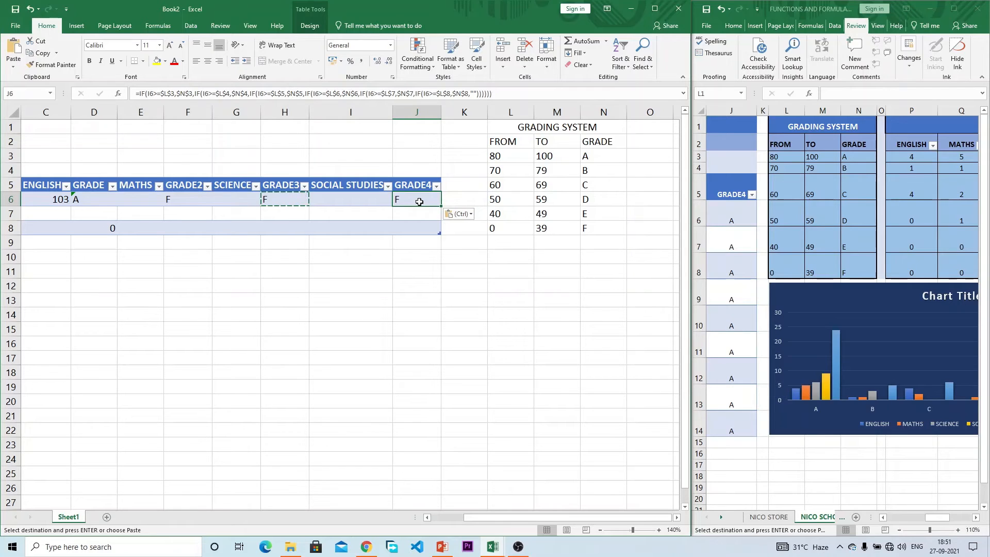
pyautogui.press('Escape')
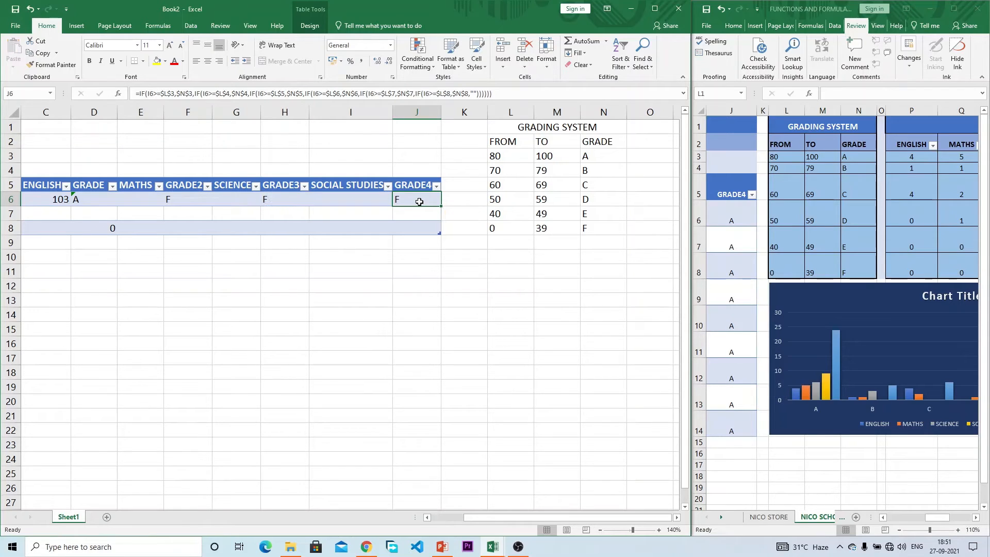
pyautogui.click(177, 200)
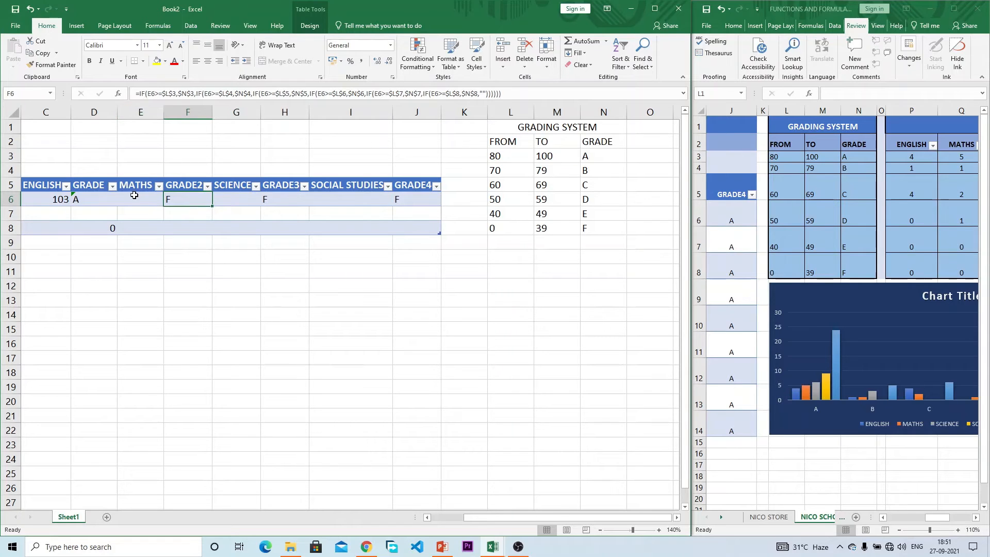
# Step: Verify the GRADE3 and GRADE4 formulas reference the Science and Social Studies scores
pyautogui.click(284, 198)
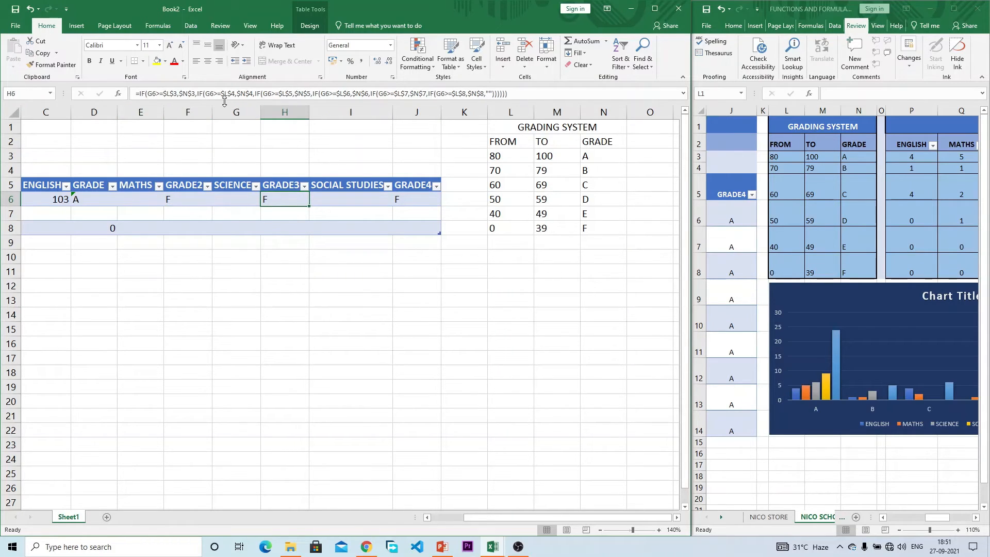
pyautogui.click(243, 200)
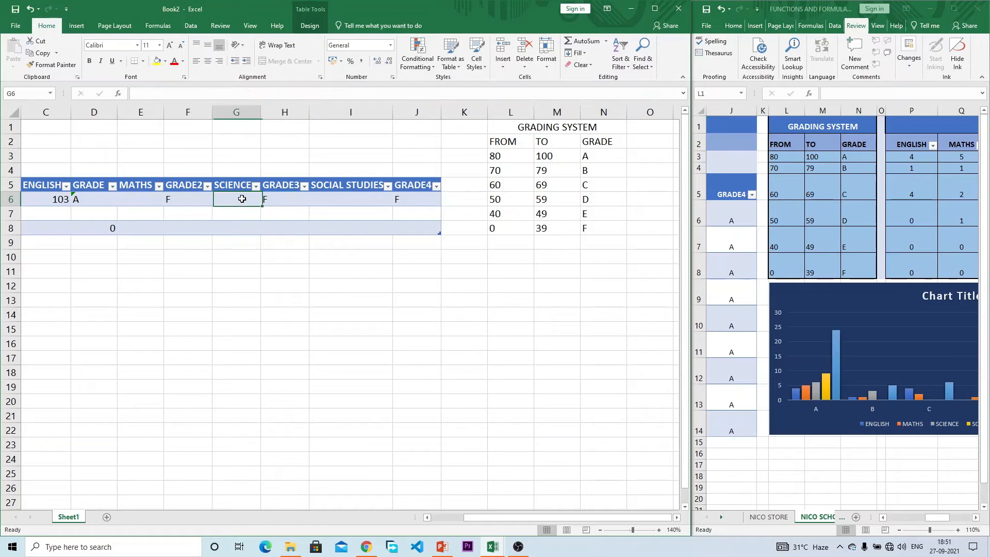
pyautogui.click(298, 198)
pyautogui.click(401, 199)
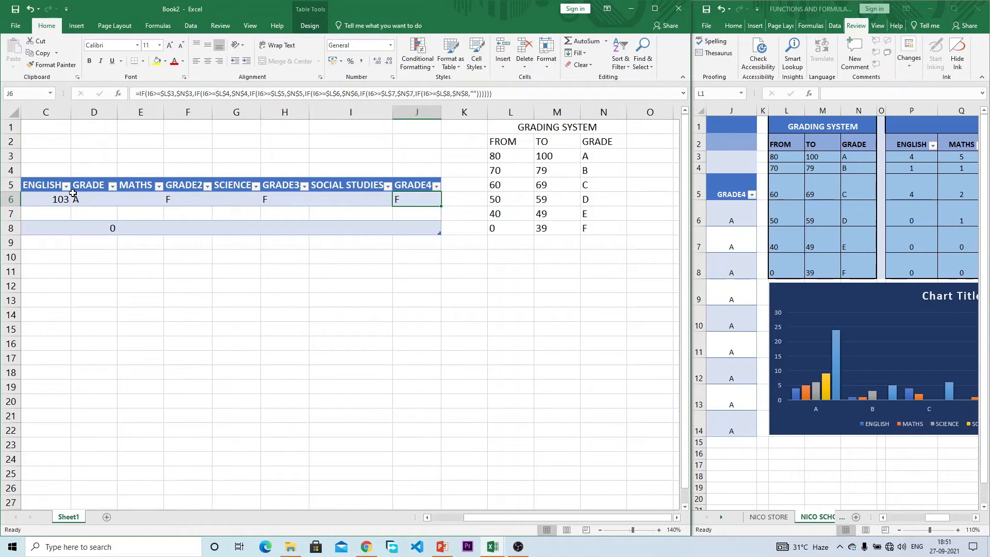
pyautogui.click(135, 200)
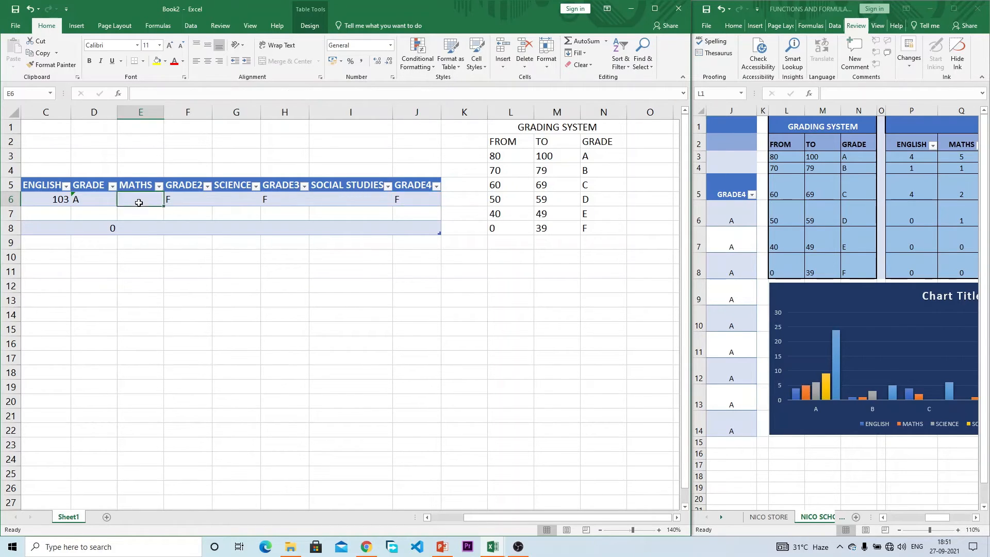
# Step: Enter scores of 85 for English, 67 for Maths and 75 for Science
pyautogui.click(58, 199)
pyautogui.write('85')
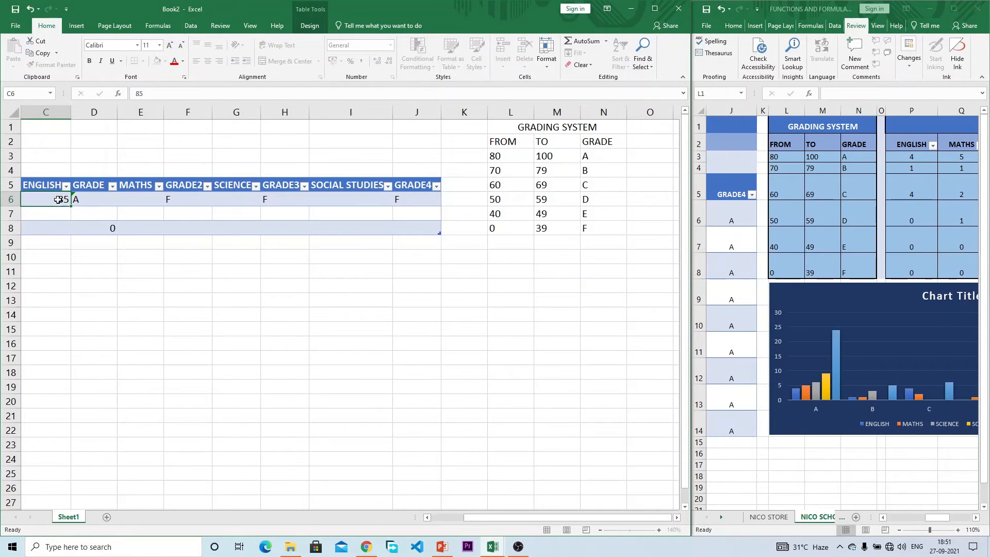
pyautogui.press('Return')
pyautogui.click(126, 200)
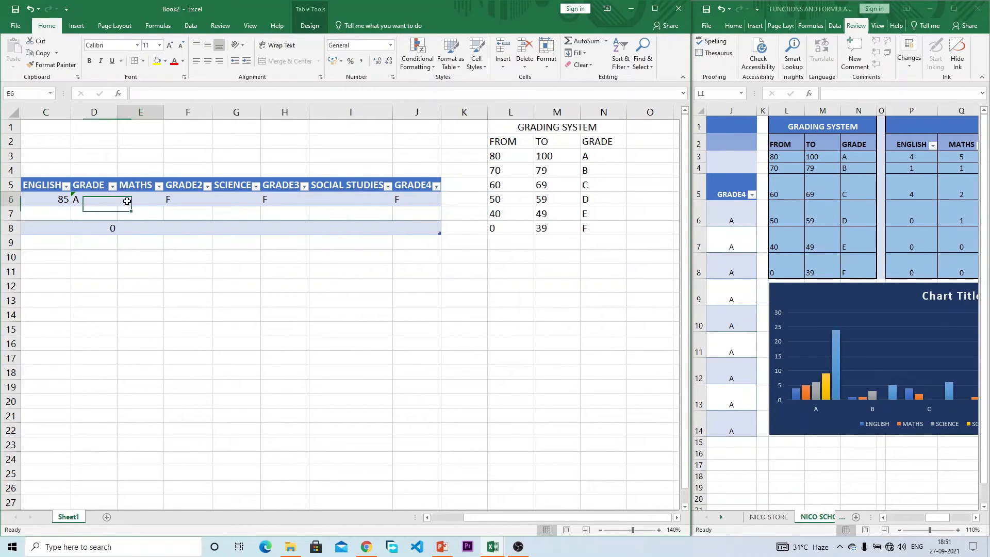
pyautogui.write('67')
pyautogui.press('Return')
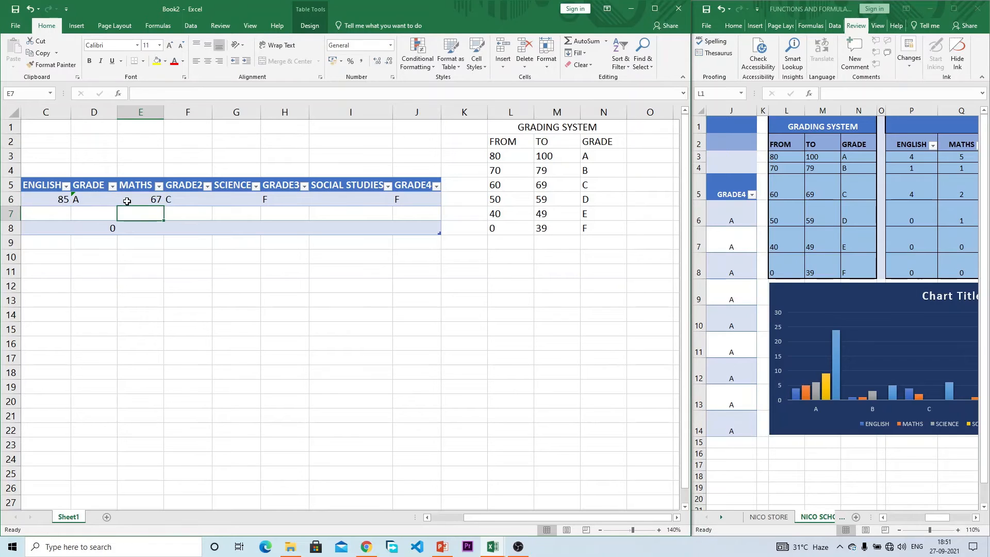
pyautogui.click(241, 199)
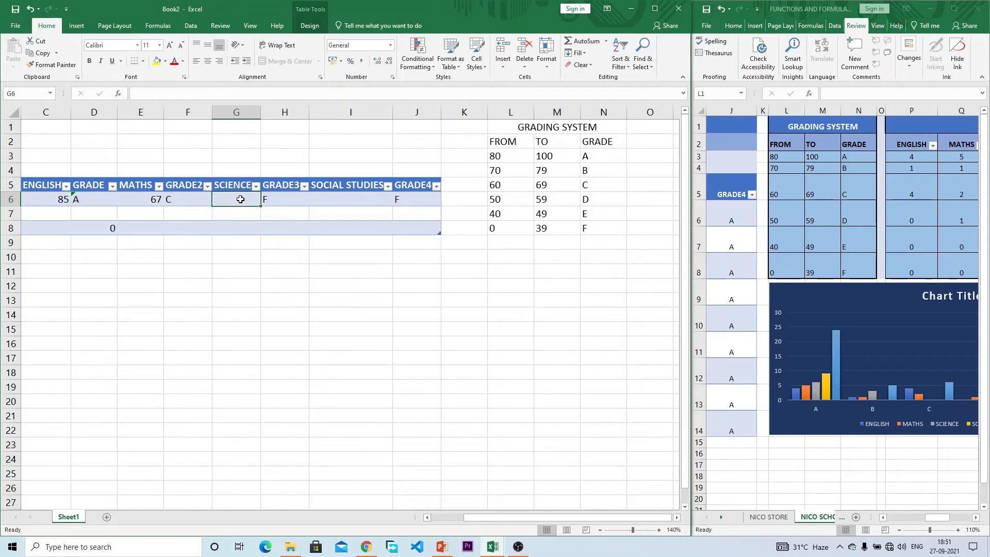
pyautogui.write('75')
pyautogui.press('Return')
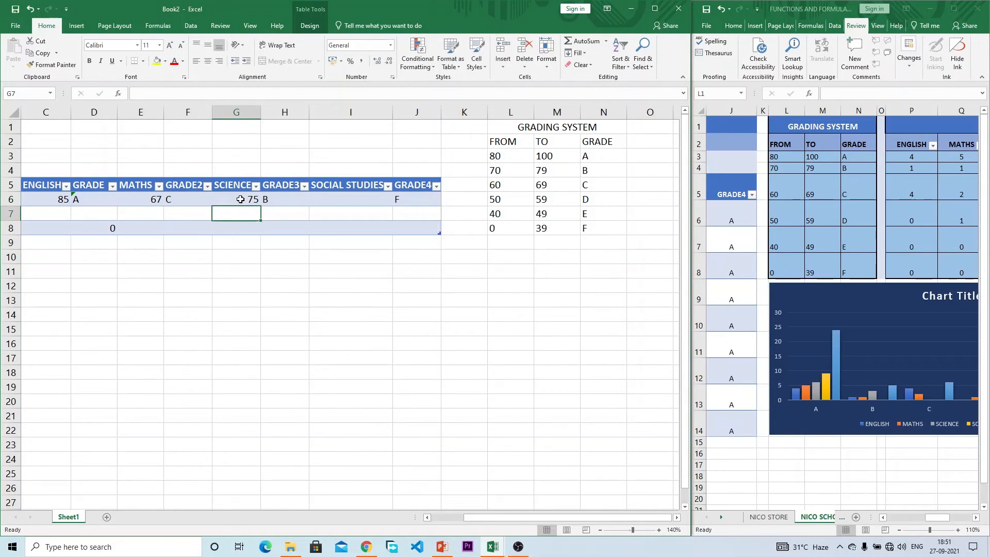
# Step: Enter 50 as the Social Studies score, correcting an initial 31, and review the grades
pyautogui.click(363, 201)
pyautogui.write('31')
pyautogui.press('Return')
pyautogui.click(362, 201)
pyautogui.write('50')
pyautogui.press('Return')
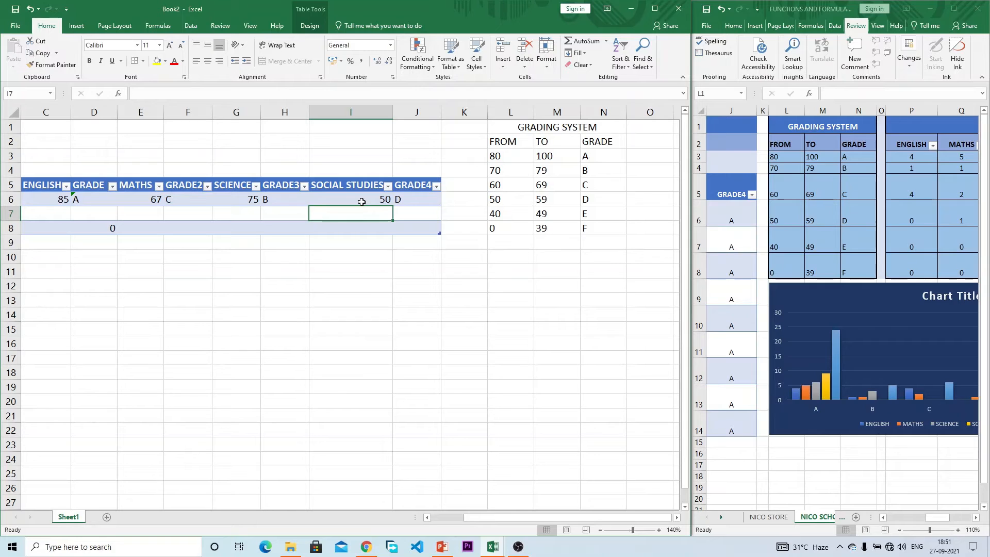
pyautogui.moveTo(508, 520); pyautogui.dragTo(441, 517)
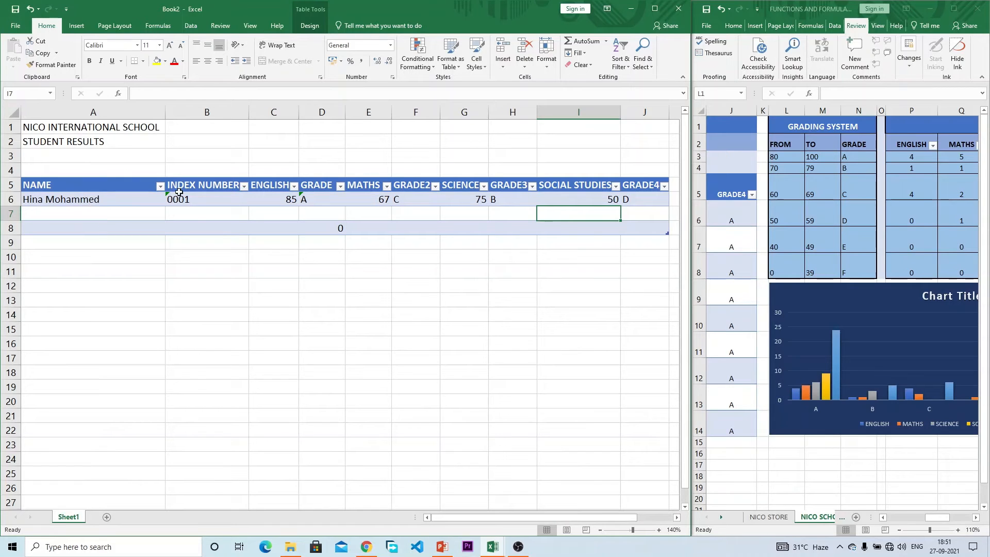
pyautogui.click(322, 199)
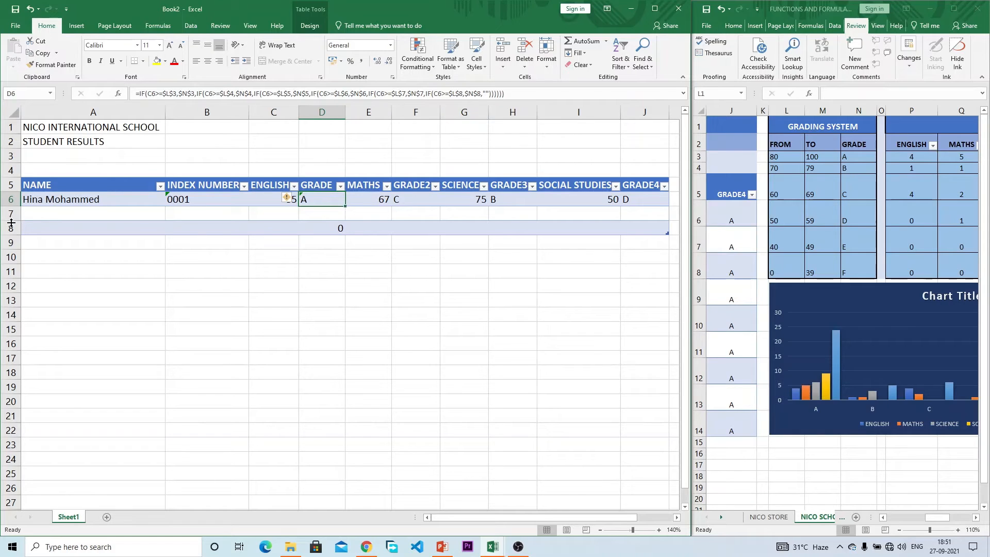
pyautogui.moveTo(591, 516); pyautogui.dragTo(554, 518)
# Step: Delete the empty table rows 7–8, then undo the deletion
pyautogui.moveTo(57, 215)
pyautogui.mouseDown()
pyautogui.moveTo(320, 245)
pyautogui.moveTo(639, 214)
pyautogui.moveTo(646, 222)
pyautogui.mouseUp()
pyautogui.rightClick(647, 223)
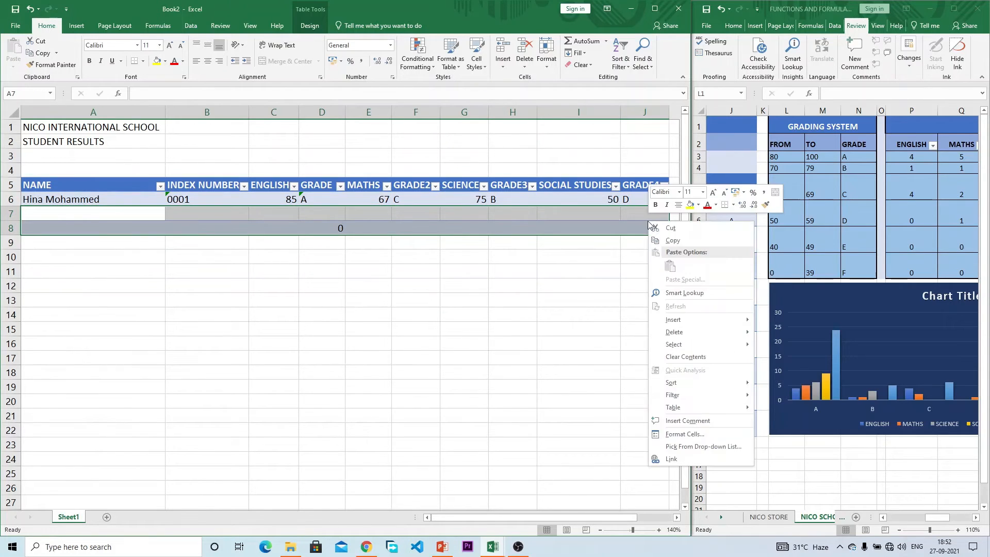
pyautogui.moveTo(679, 336)
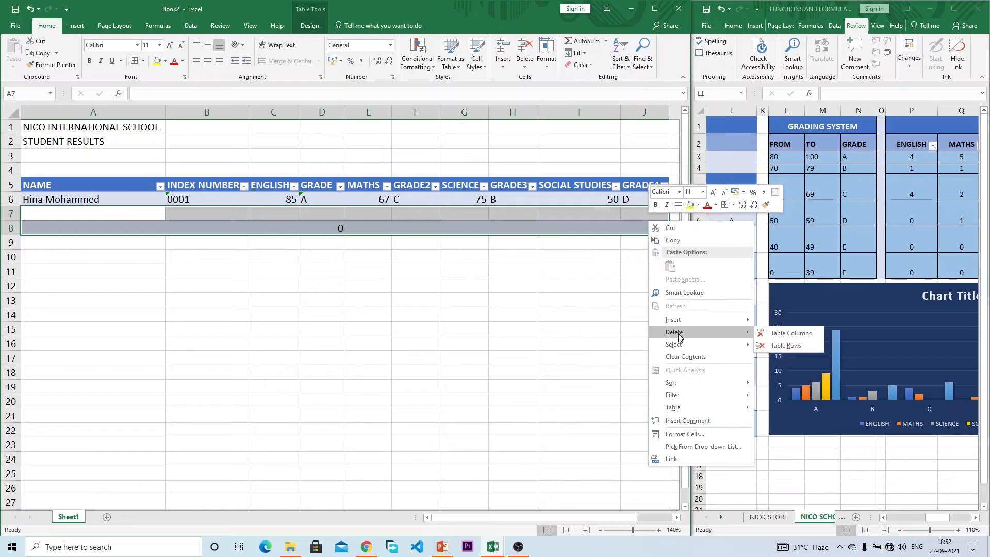
pyautogui.click(786, 344)
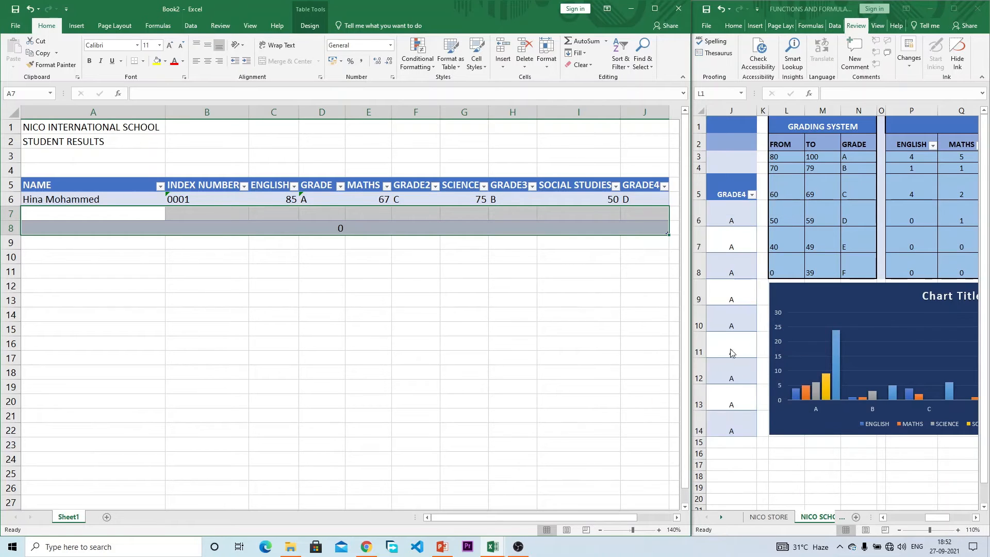
pyautogui.hotkey('ctrl', 'z')
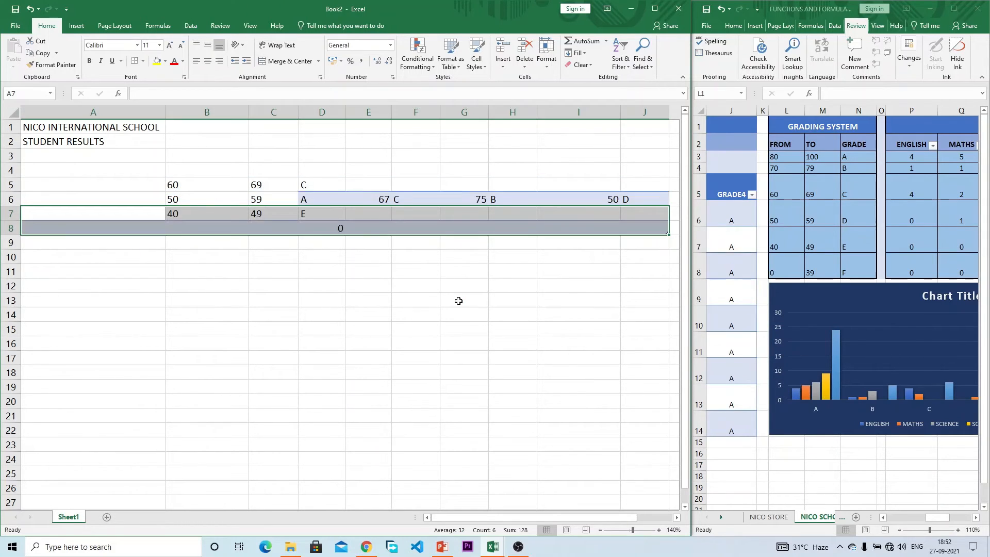
pyautogui.click(178, 281)
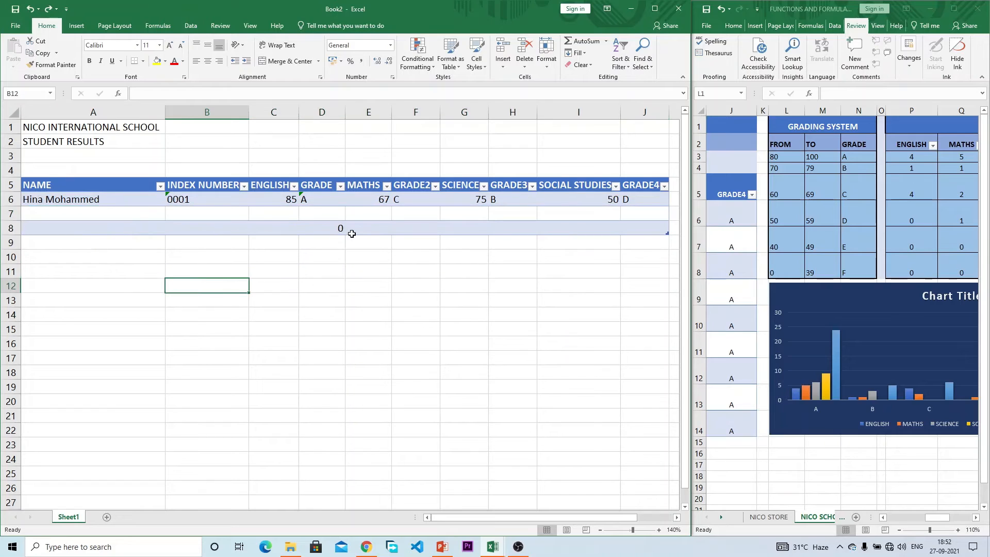
# Step: Fill D6's grade formula down into D7 and D8 and check the copies
pyautogui.click(278, 201)
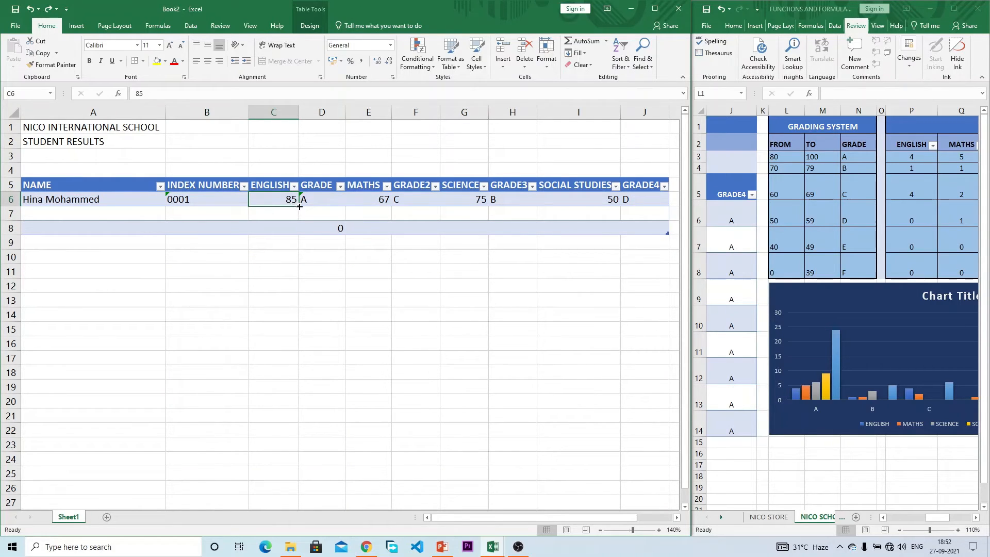
pyautogui.click(315, 200)
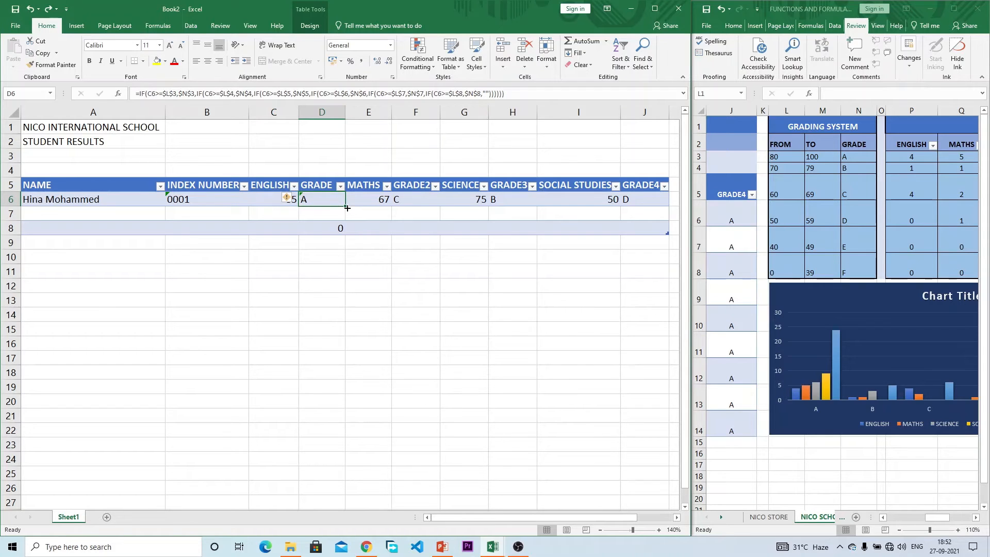
pyautogui.moveTo(345, 208); pyautogui.dragTo(341, 215)
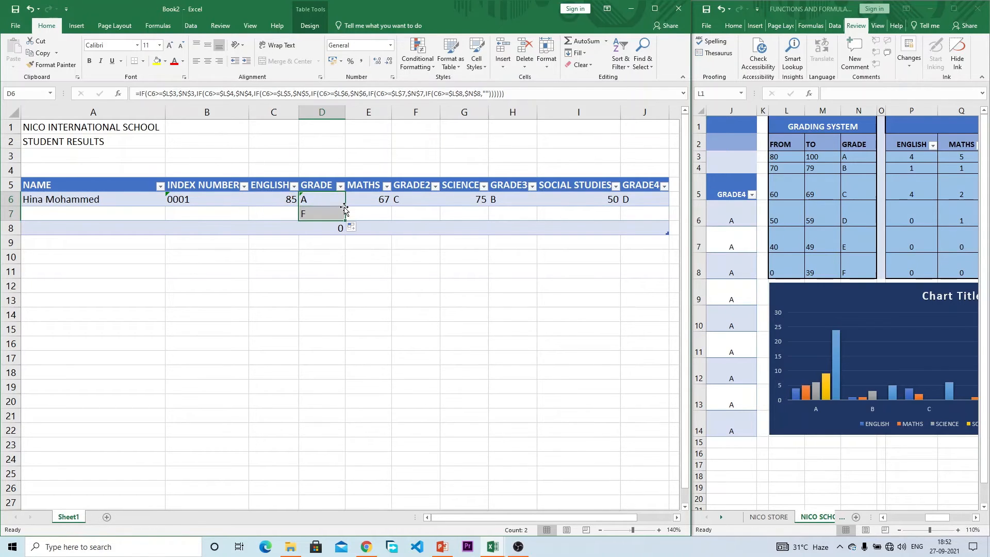
pyautogui.moveTo(347, 220); pyautogui.dragTo(343, 230)
pyautogui.click(322, 227)
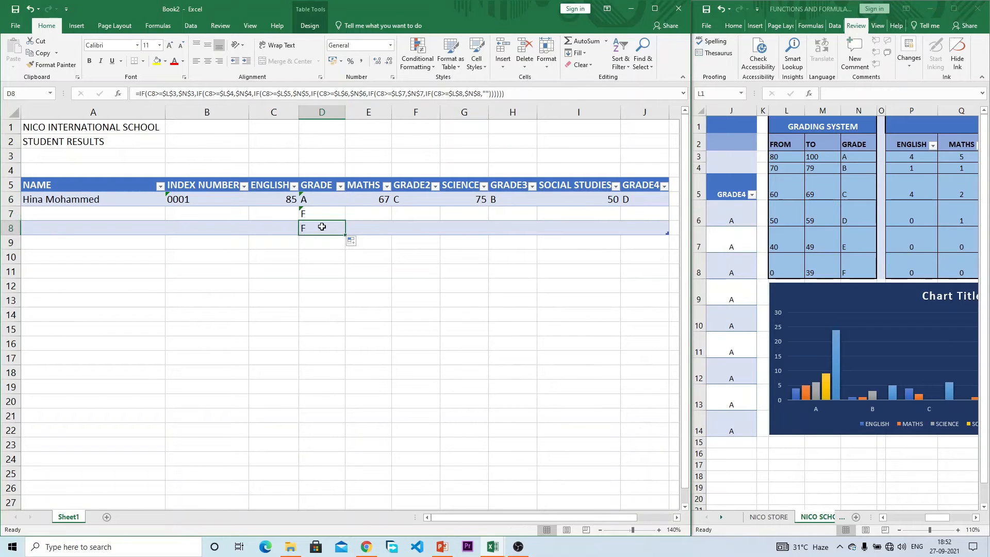
pyautogui.click(428, 203)
pyautogui.click(127, 216)
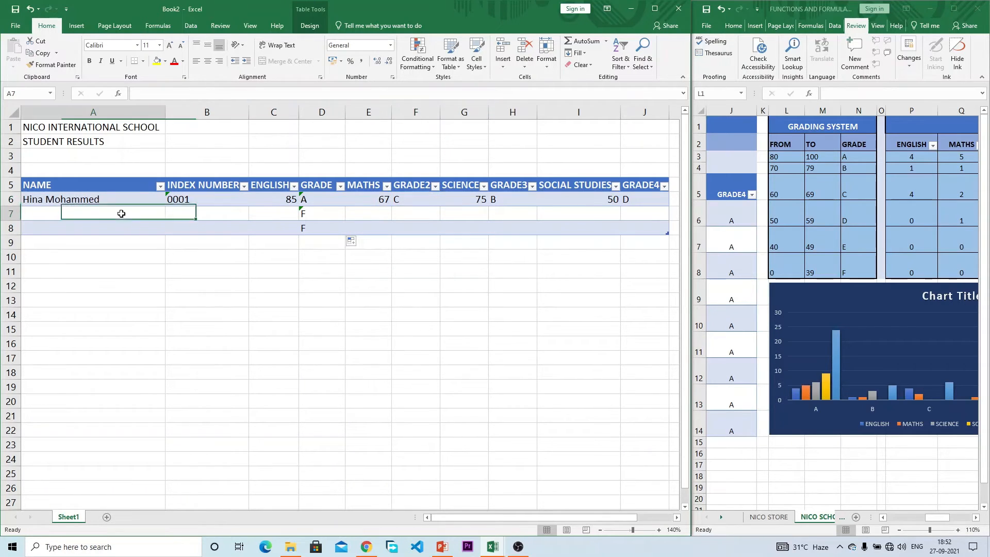
# Step: Copy the remaining students' names and index numbers from the finished school results workbook
pyautogui.click(924, 520)
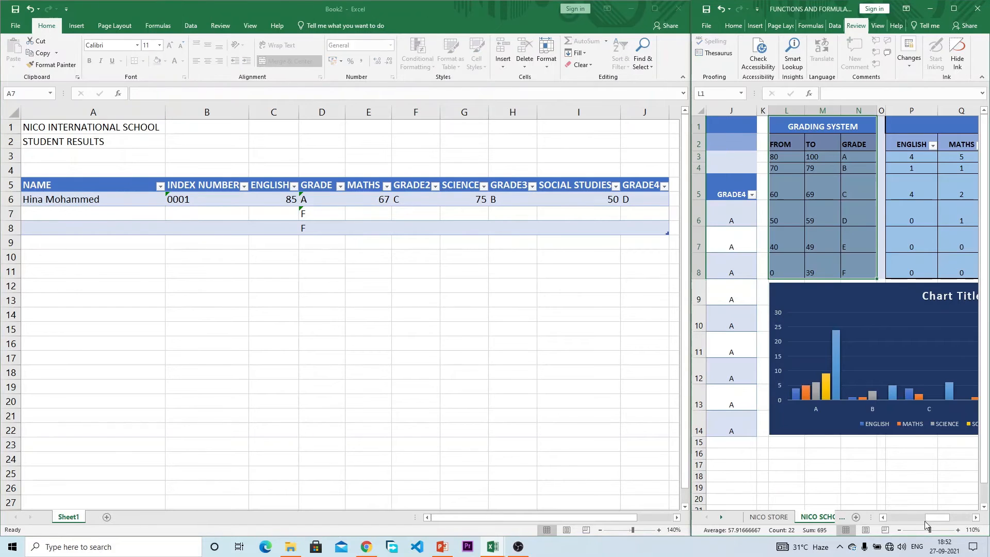
pyautogui.moveTo(926, 520); pyautogui.dragTo(875, 516)
pyautogui.click(730, 290)
pyautogui.moveTo(726, 240); pyautogui.dragTo(819, 421)
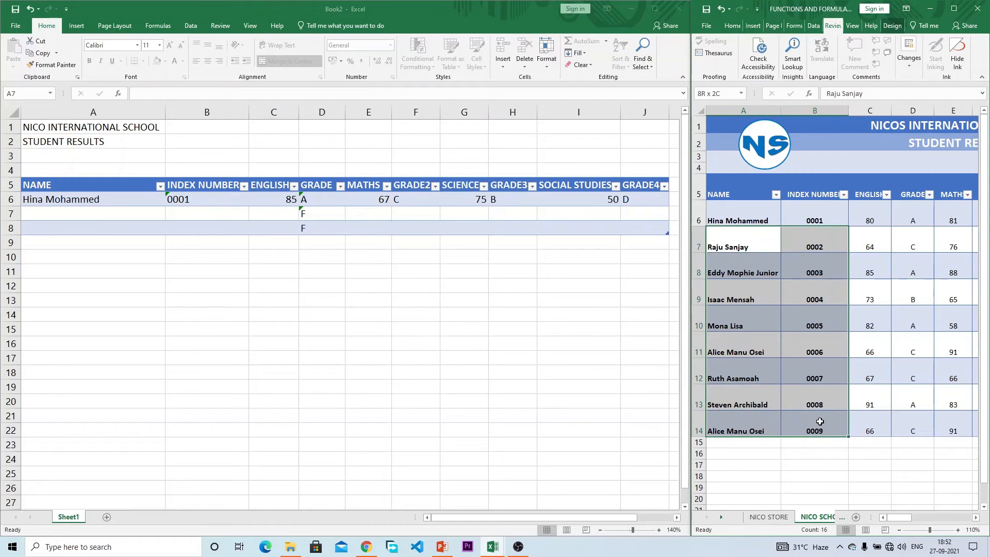
pyautogui.hotkey('ctrl', 'c')
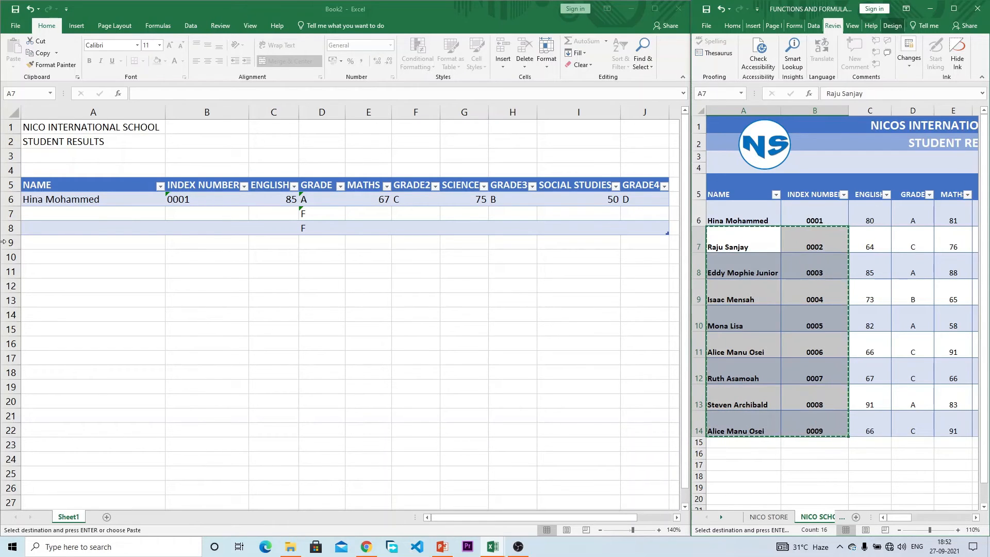
# Step: Paste them into A7 of Book2 as values only
pyautogui.click(65, 209)
pyautogui.rightClick(64, 209)
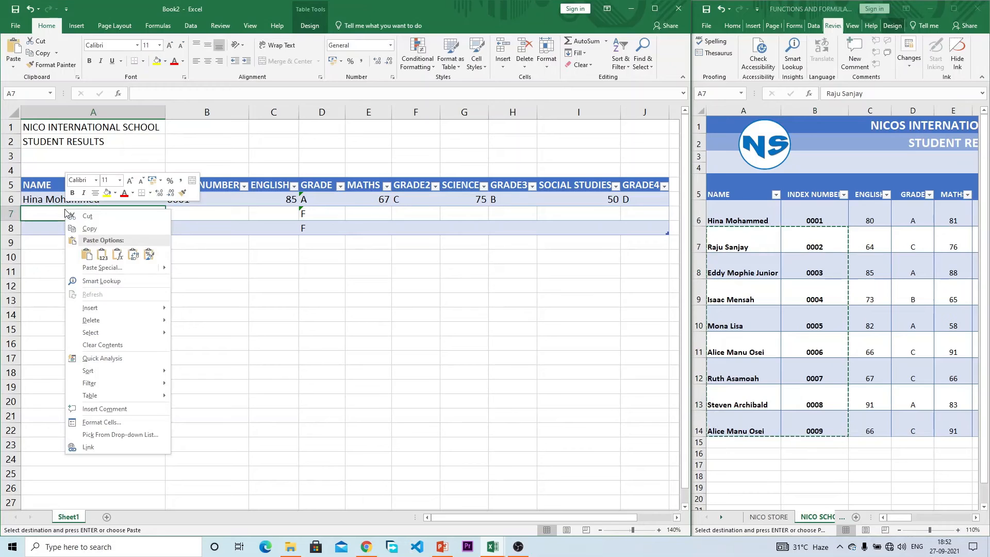
pyautogui.click(100, 256)
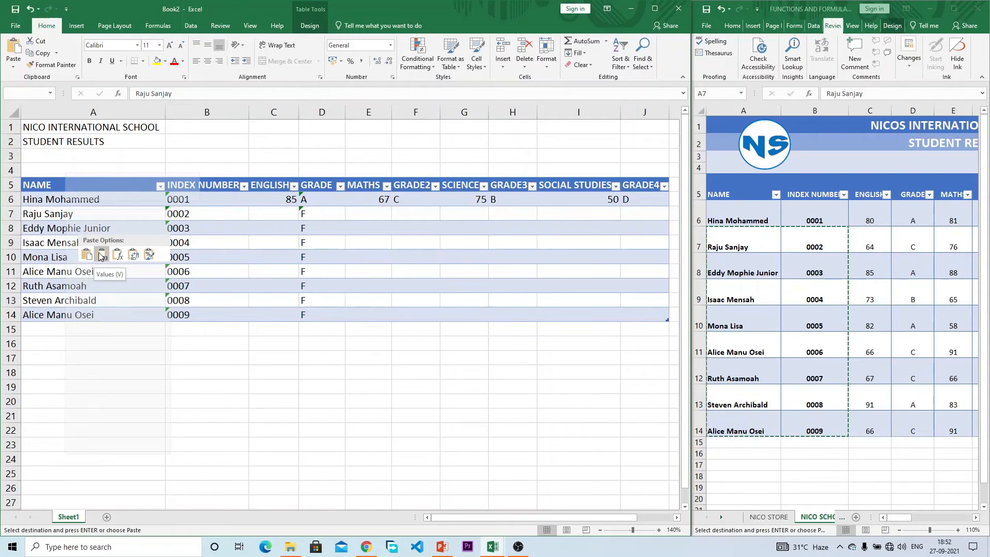
pyautogui.click(101, 255)
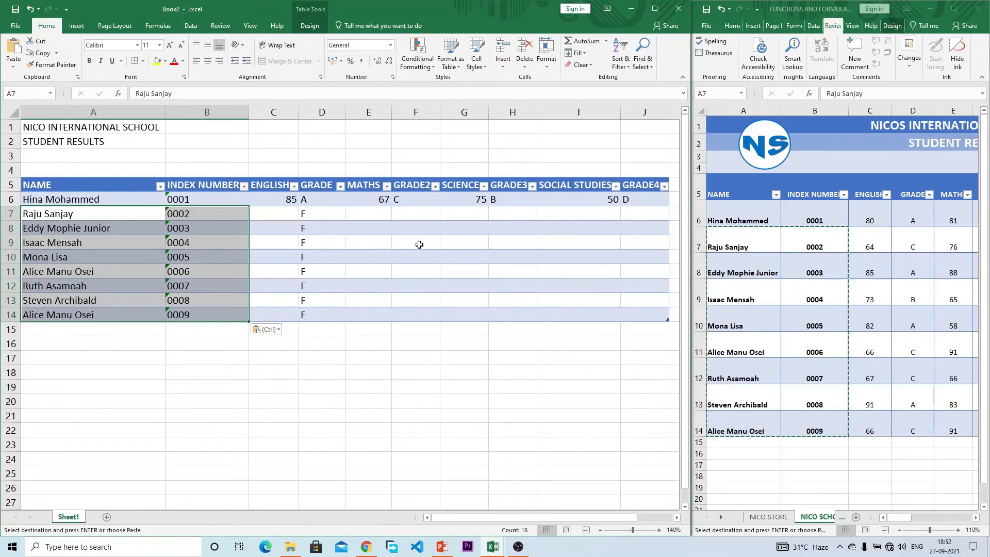
pyautogui.click(206, 239)
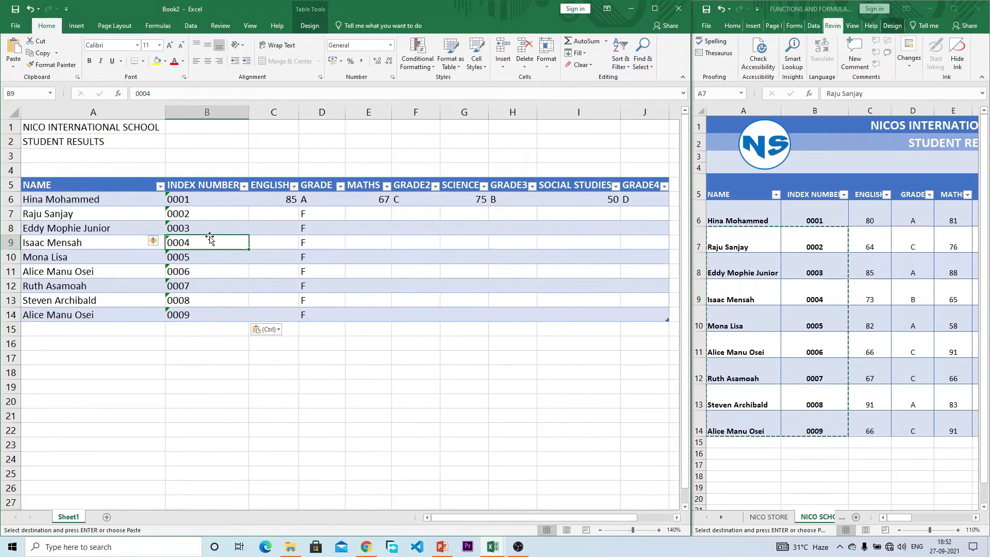
# Step: Fill the GRADE2, GRADE3 and GRADE4 formulas from row 6 down to row 14
pyautogui.click(414, 211)
pyautogui.click(415, 199)
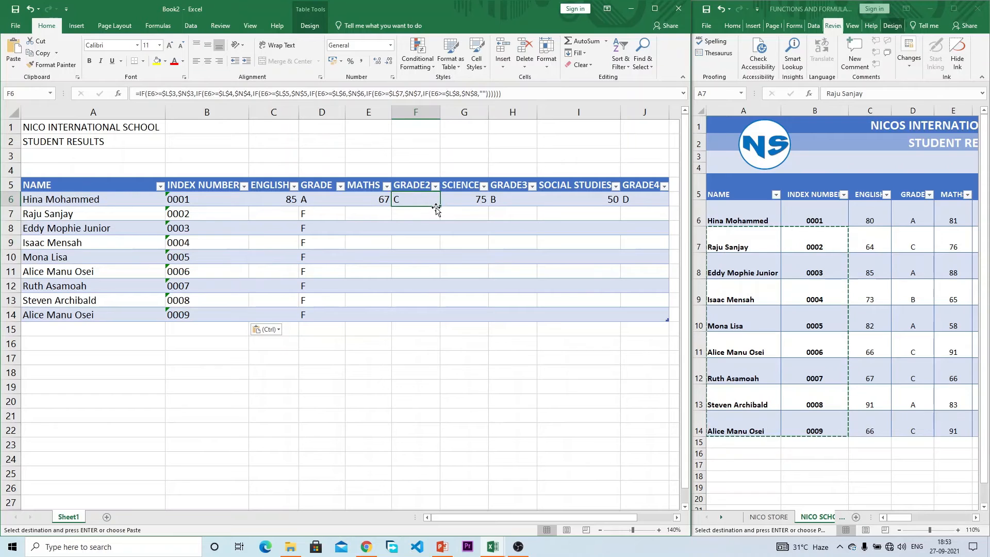
pyautogui.doubleClick(439, 207)
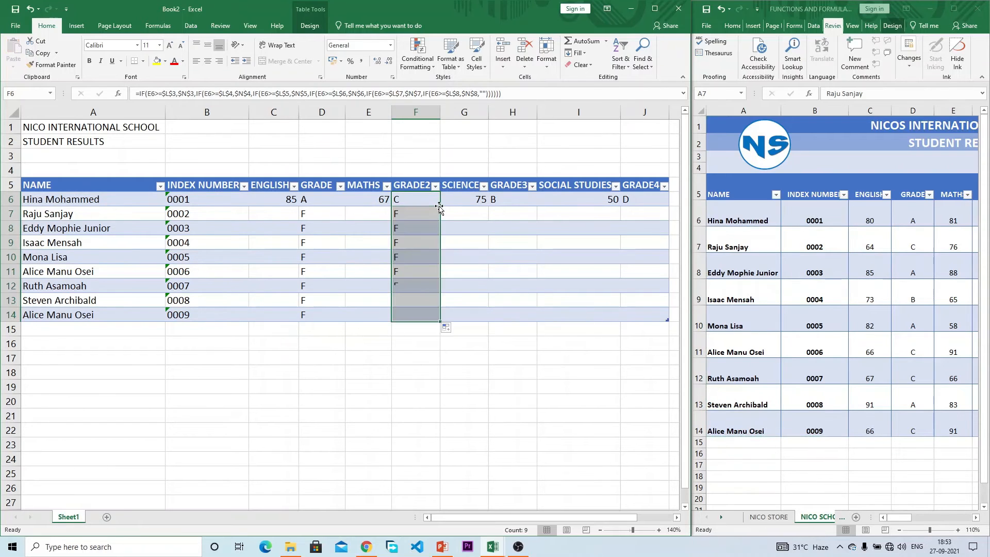
pyautogui.click(515, 200)
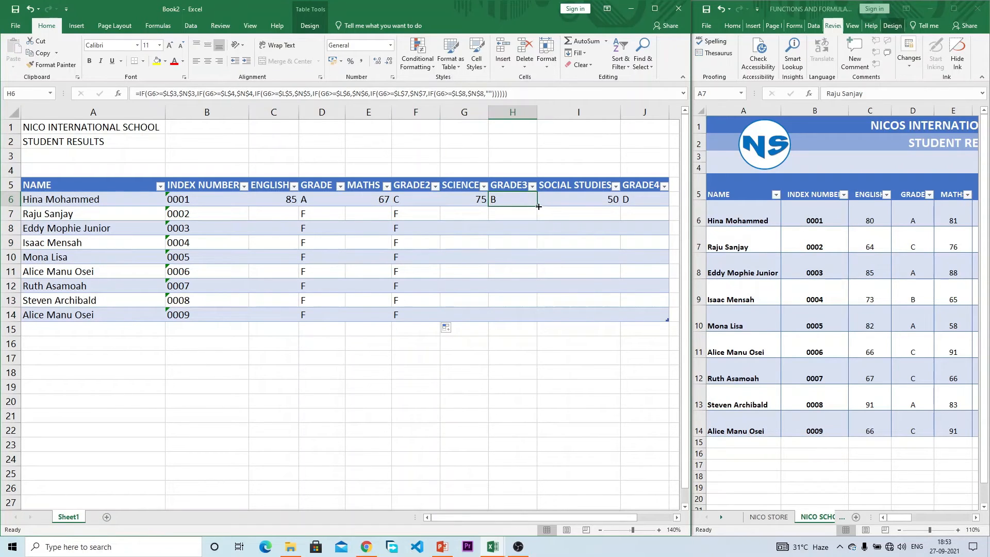
pyautogui.doubleClick(536, 206)
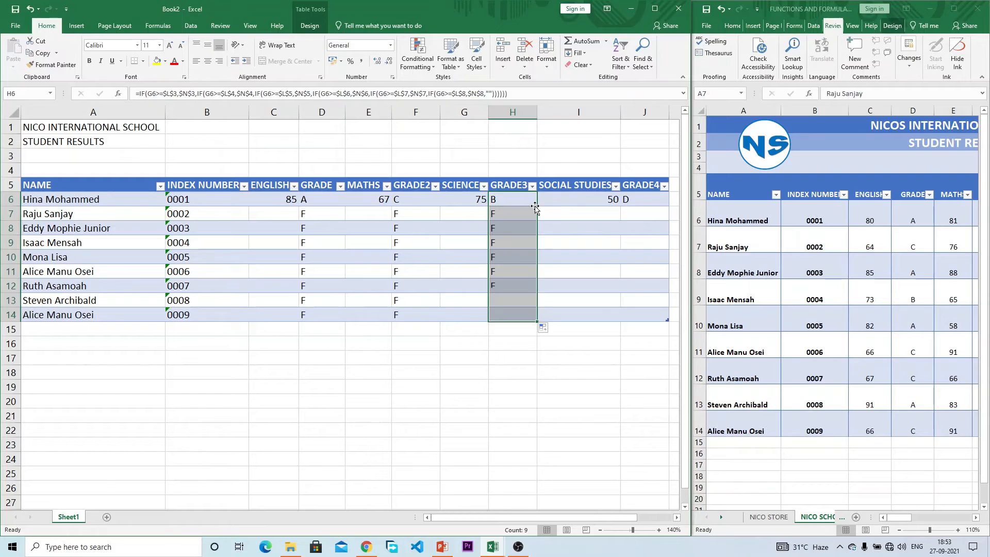
pyautogui.click(654, 200)
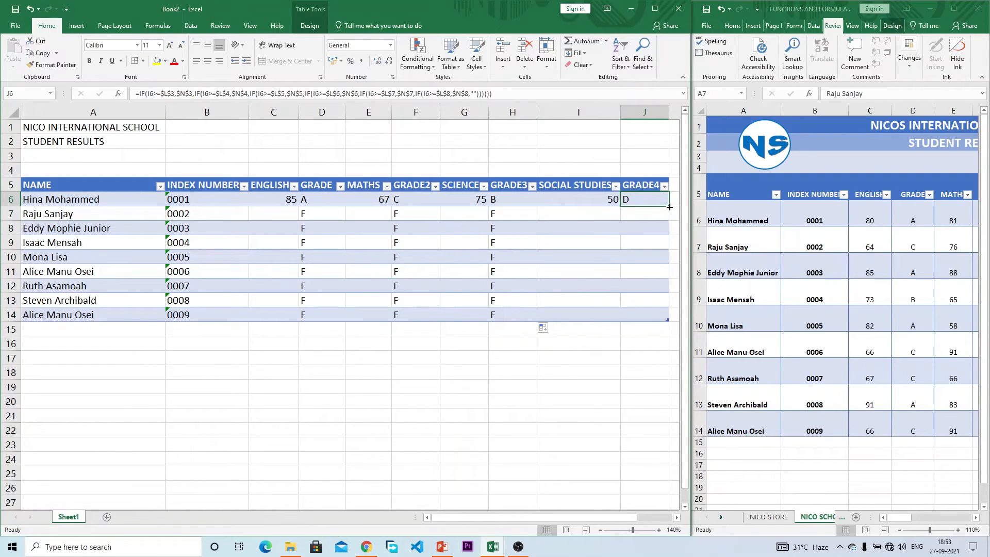
pyautogui.doubleClick(669, 207)
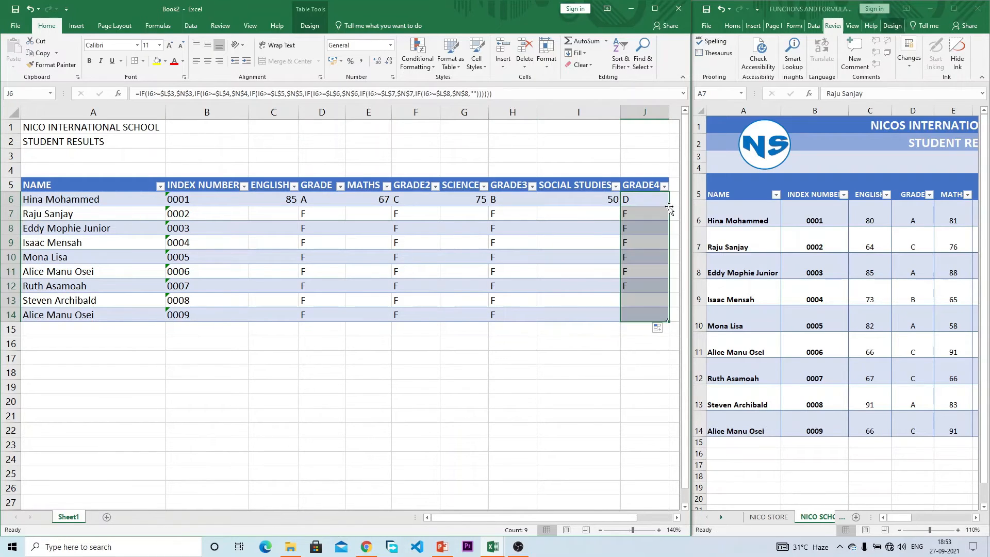
# Step: Test the GRADE4 result with a score of 50 in I7, then clear it
pyautogui.click(562, 215)
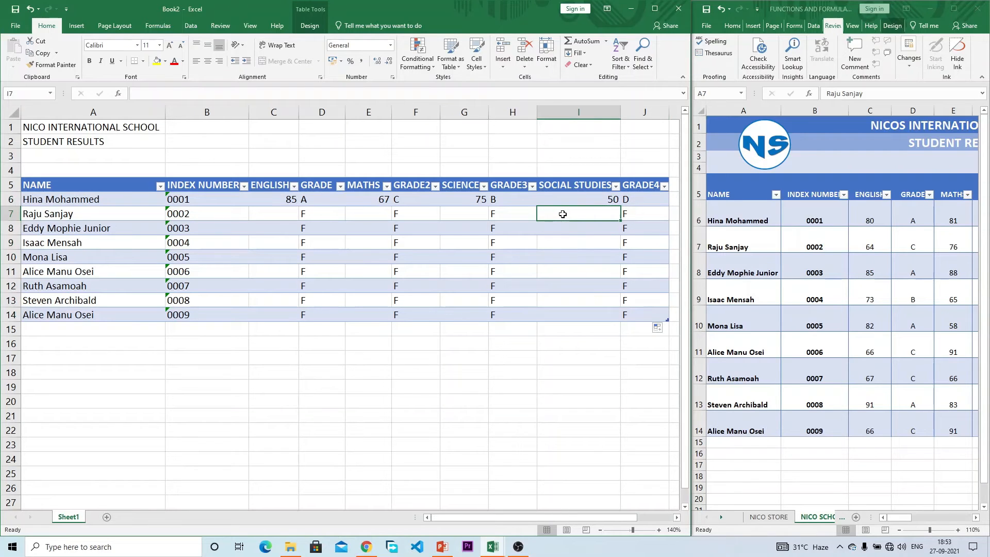
pyautogui.write('50')
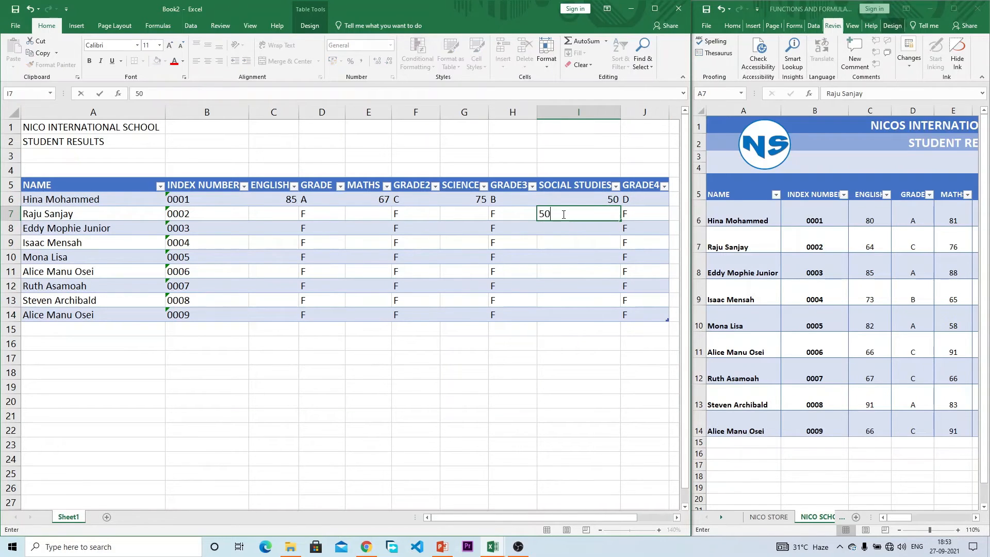
pyautogui.press('Return')
pyautogui.click(562, 214)
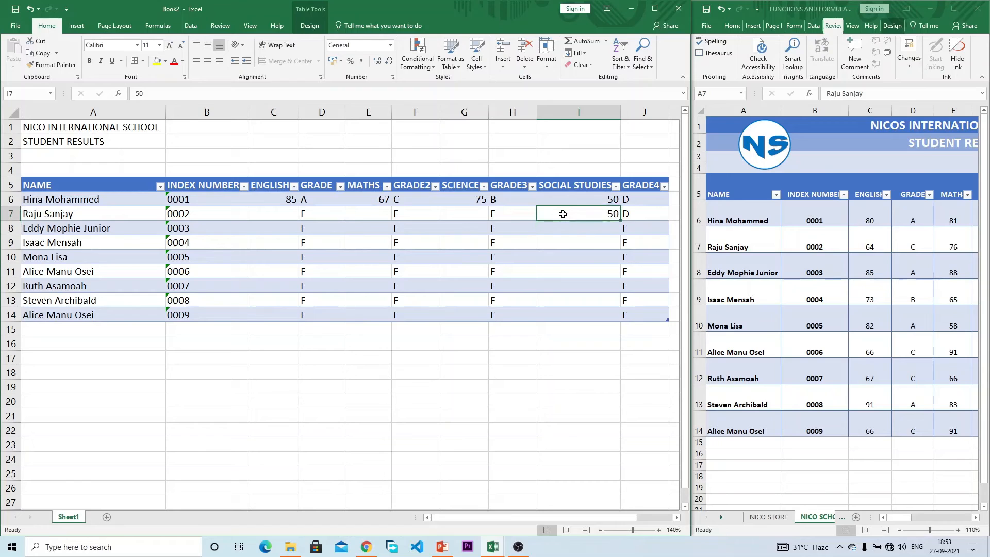
pyautogui.press('Delete')
pyautogui.click(639, 218)
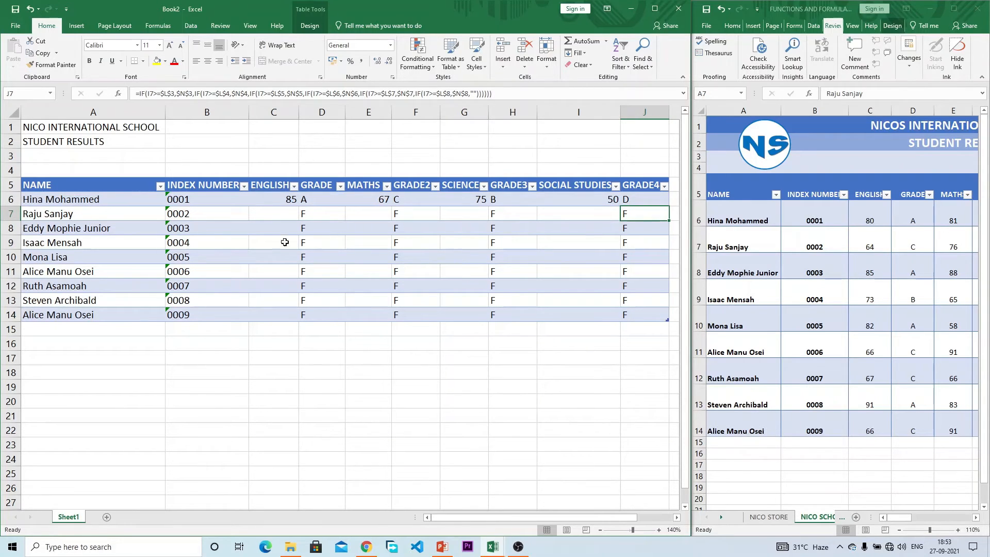
# Step: Centre the index numbers in column B and check the GRADE formula in D7
pyautogui.click(294, 225)
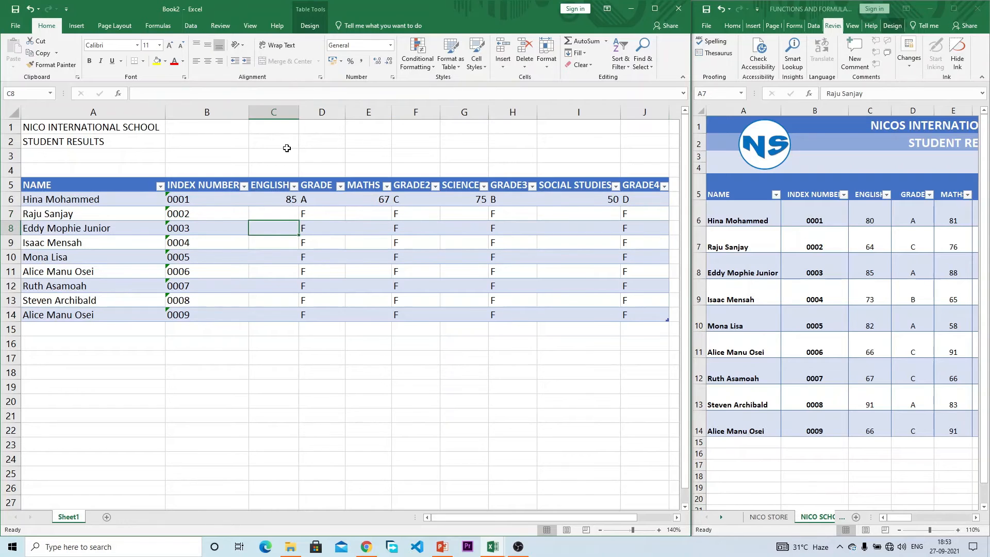
pyautogui.click(207, 112)
pyautogui.click(207, 61)
pyautogui.click(262, 227)
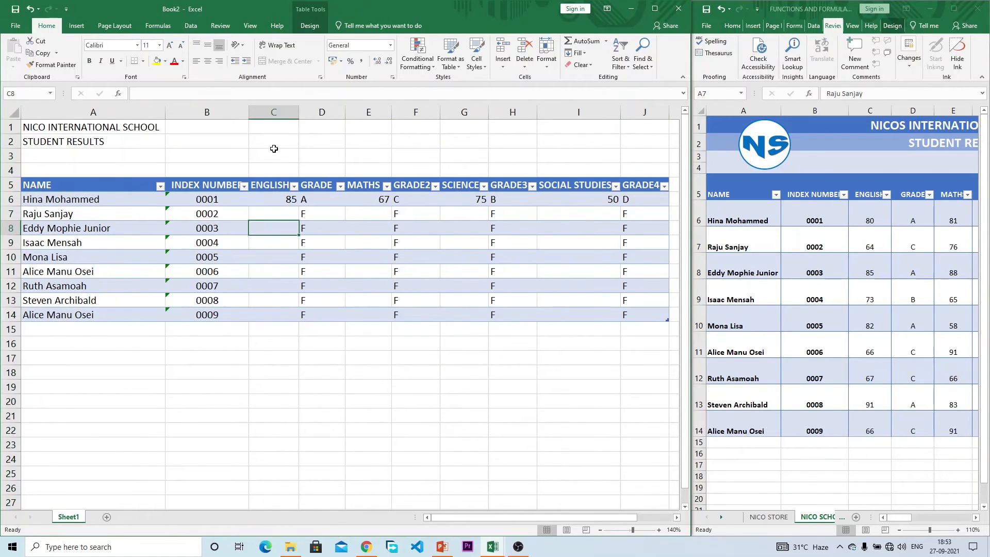
pyautogui.click(324, 215)
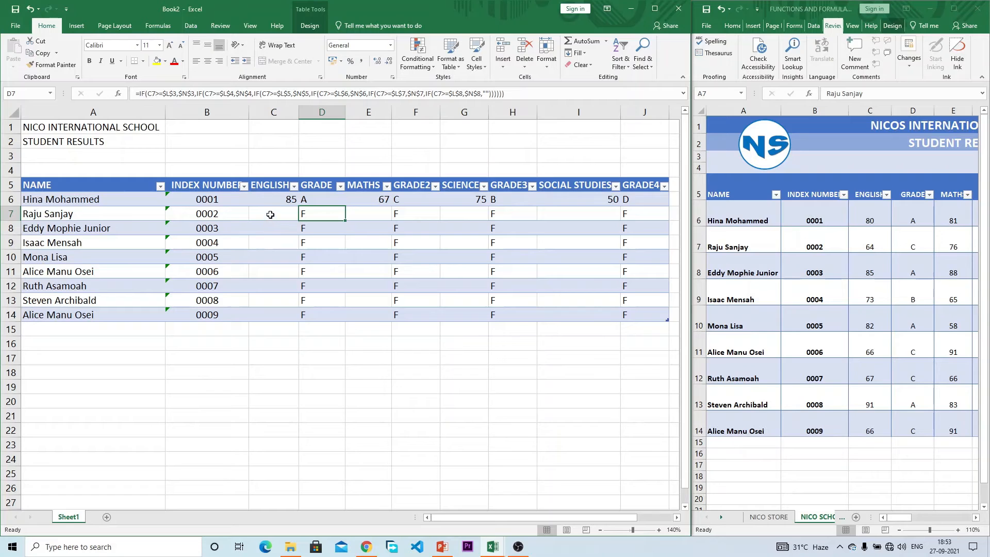
# Step: Copy the ENGLISH and MATHS scores from the finished workbook into Book2's C6:C14 and E6:E14
pyautogui.click(874, 290)
pyautogui.moveTo(851, 219); pyautogui.dragTo(863, 419)
pyautogui.hotkey('ctrl', 'c')
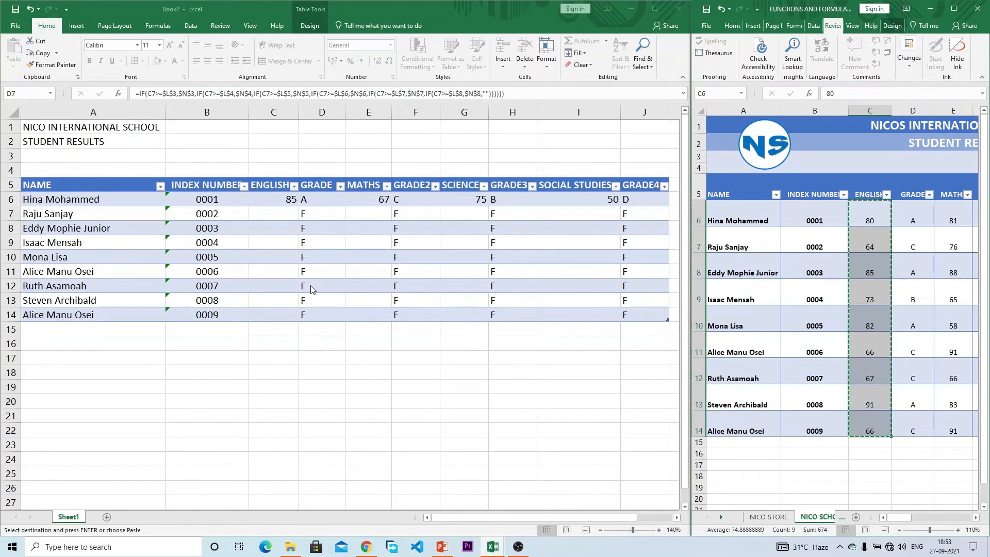
pyautogui.click(268, 202)
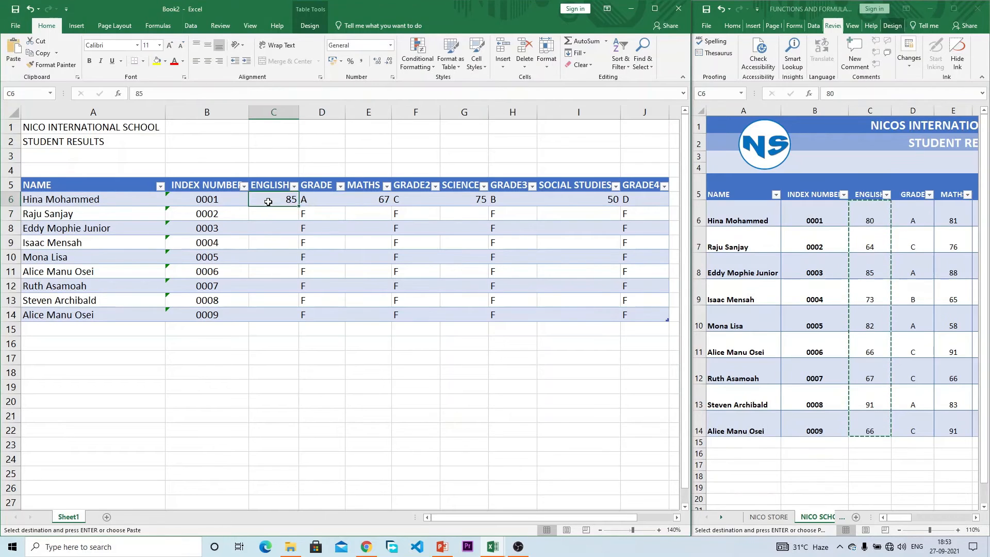
pyautogui.hotkey('ctrl', 'v')
pyautogui.click(912, 405)
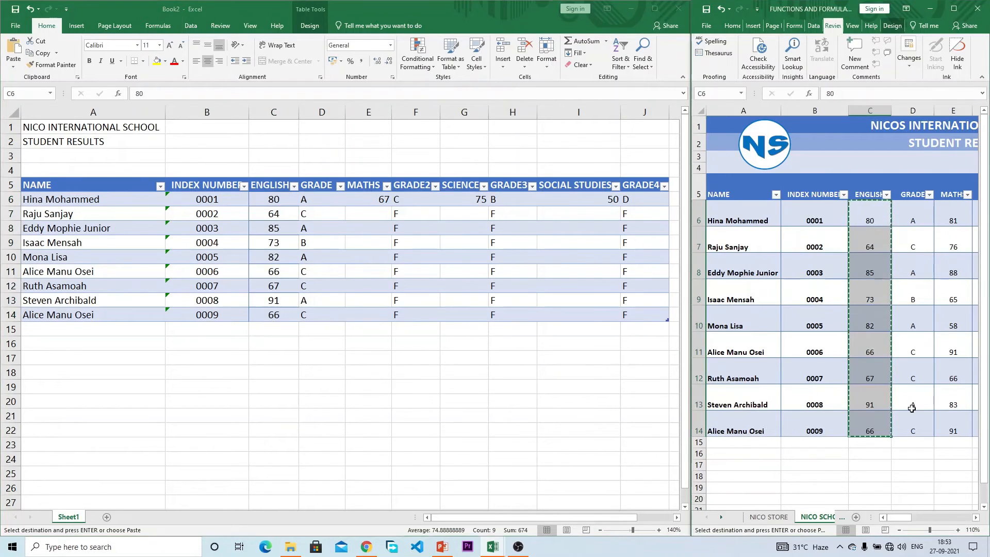
pyautogui.moveTo(904, 514); pyautogui.dragTo(914, 514)
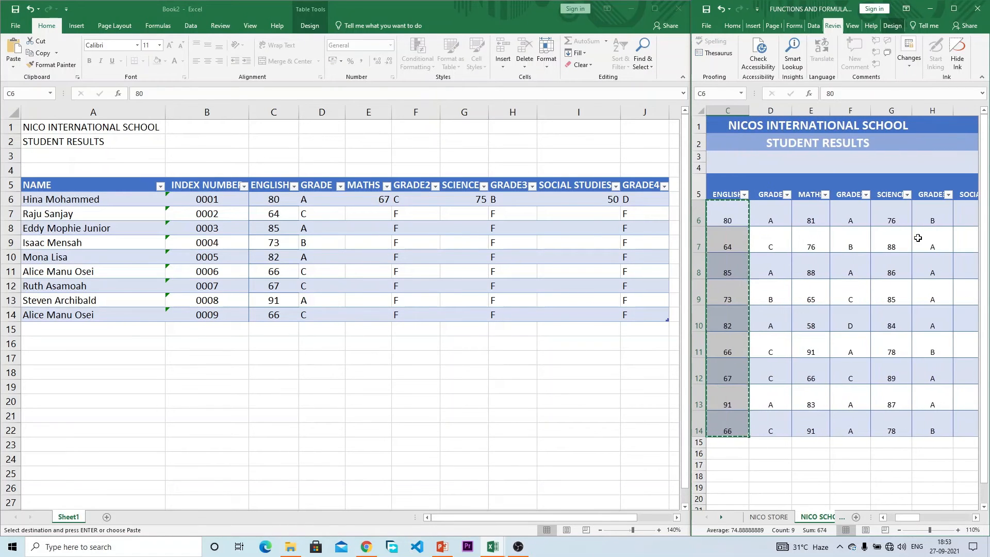
pyautogui.moveTo(811, 216); pyautogui.dragTo(812, 420)
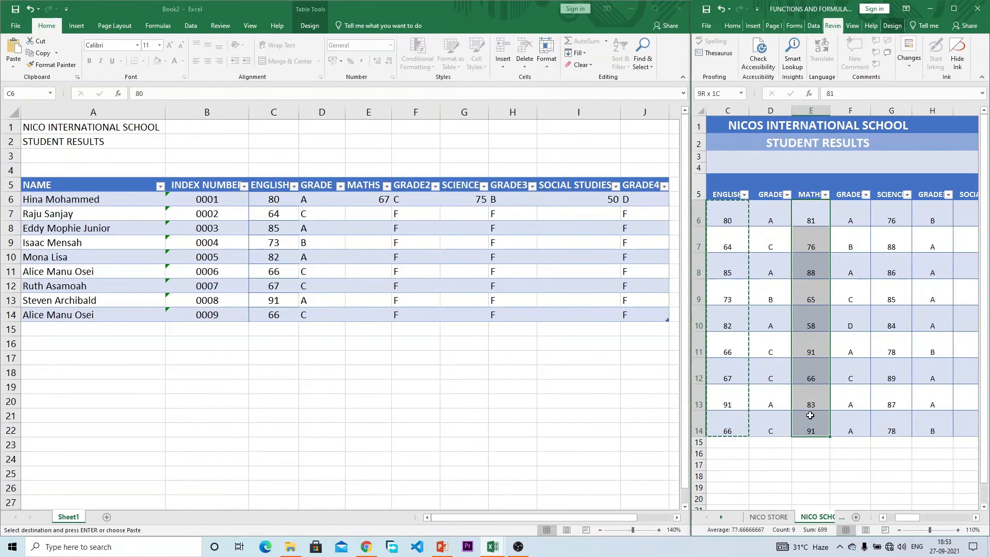
pyautogui.hotkey('ctrl', 'c')
pyautogui.click(269, 252)
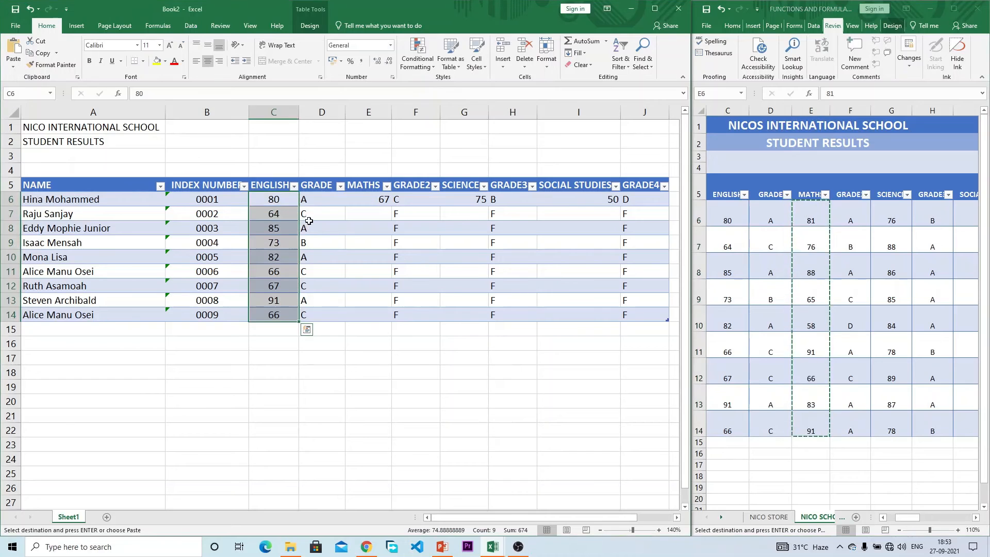
pyautogui.click(369, 201)
pyautogui.hotkey('ctrl', 'v')
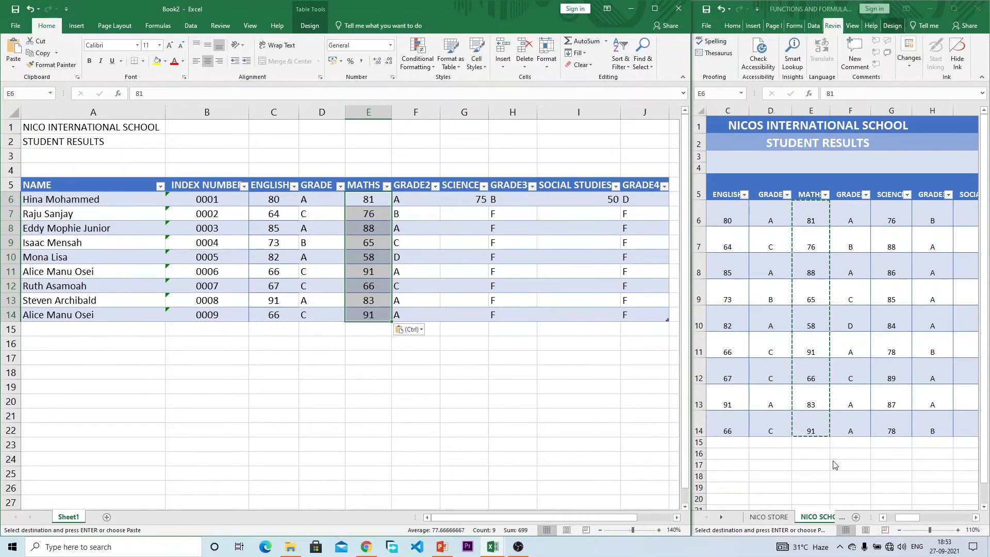
# Step: Copy the SCIENCE and SOCIAL STUDIES scores into G6:G14 and I6:I14, then clear the copy marquee
pyautogui.click(904, 518)
pyautogui.moveTo(892, 221); pyautogui.dragTo(890, 418)
pyautogui.hotkey('ctrl', 'c')
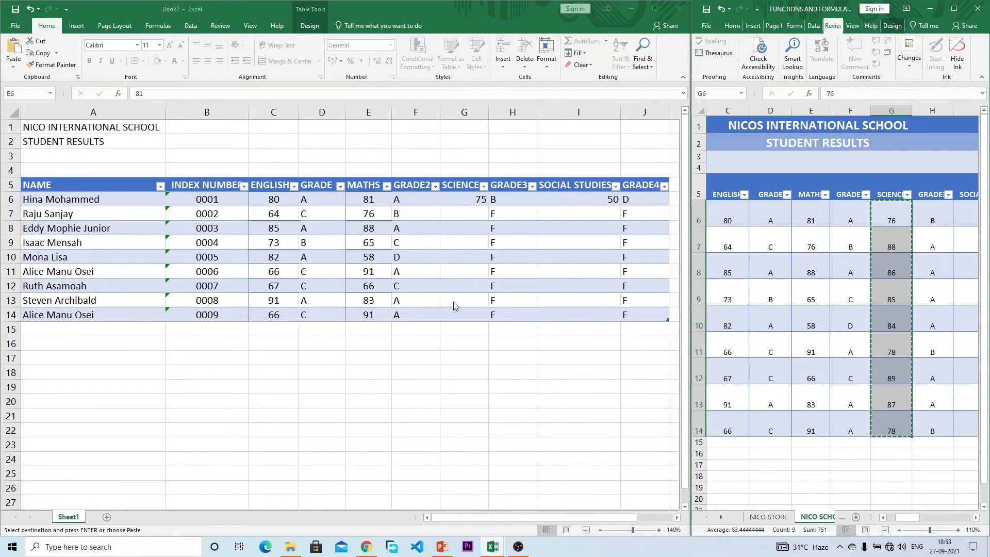
pyautogui.click(435, 287)
pyautogui.click(459, 201)
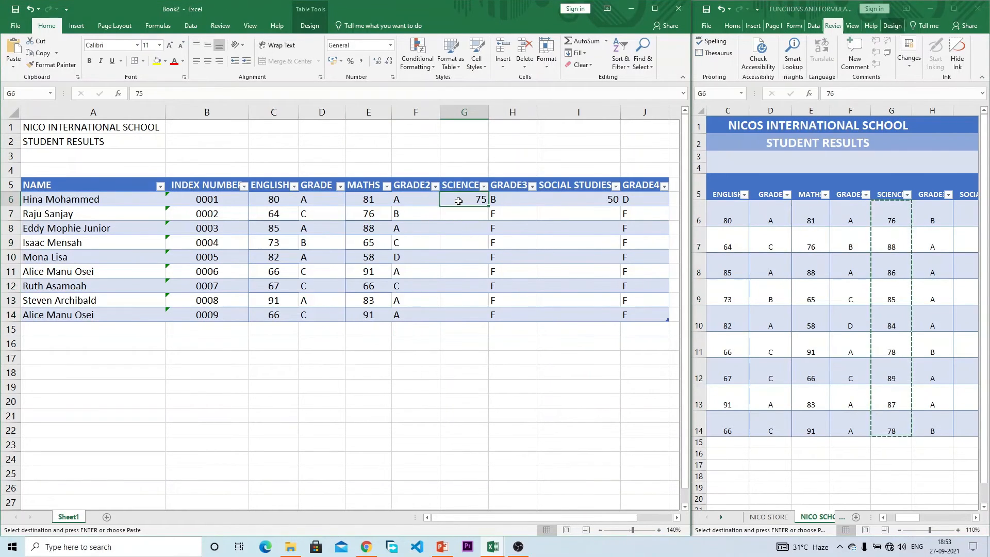
pyautogui.hotkey('ctrl', 'v')
pyautogui.click(876, 337)
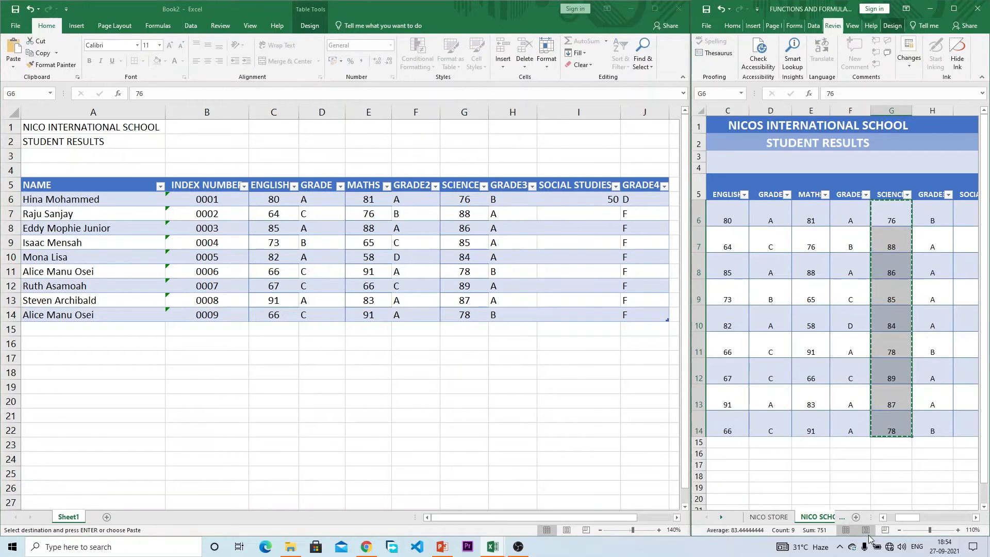
pyautogui.moveTo(907, 517); pyautogui.dragTo(923, 516)
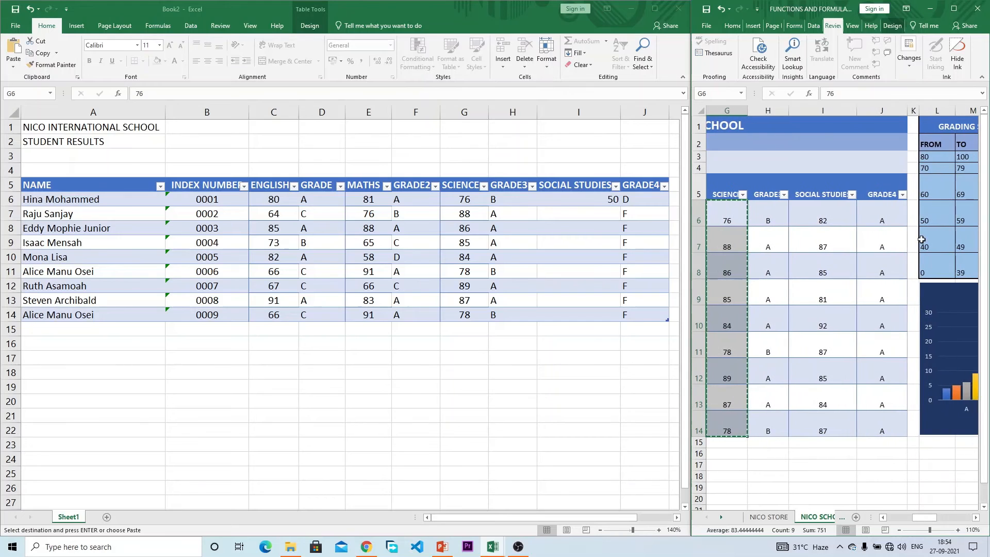
pyautogui.moveTo(809, 216); pyautogui.dragTo(835, 416)
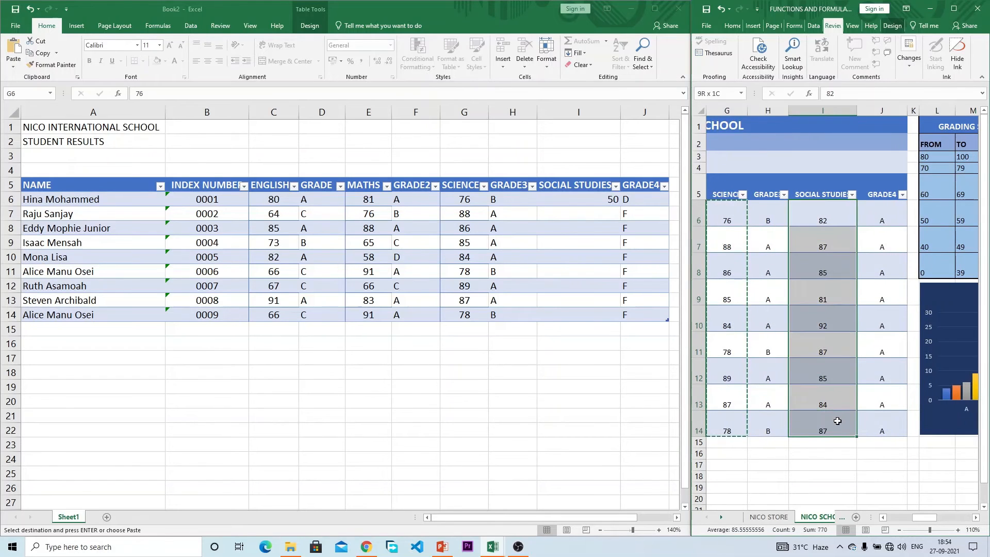
pyautogui.hotkey('ctrl', 'c')
pyautogui.click(397, 335)
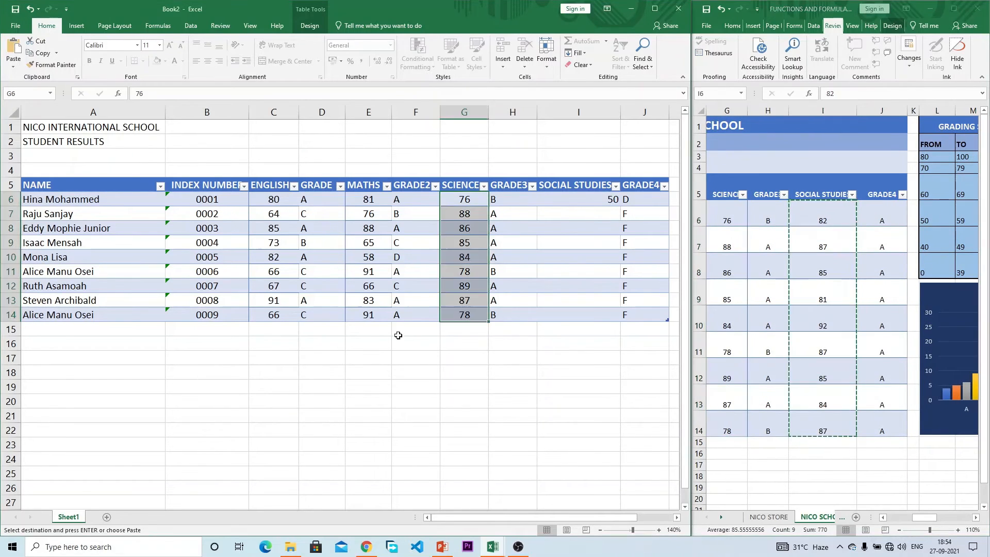
pyautogui.click(570, 194)
pyautogui.hotkey('ctrl', 'v')
pyautogui.click(516, 330)
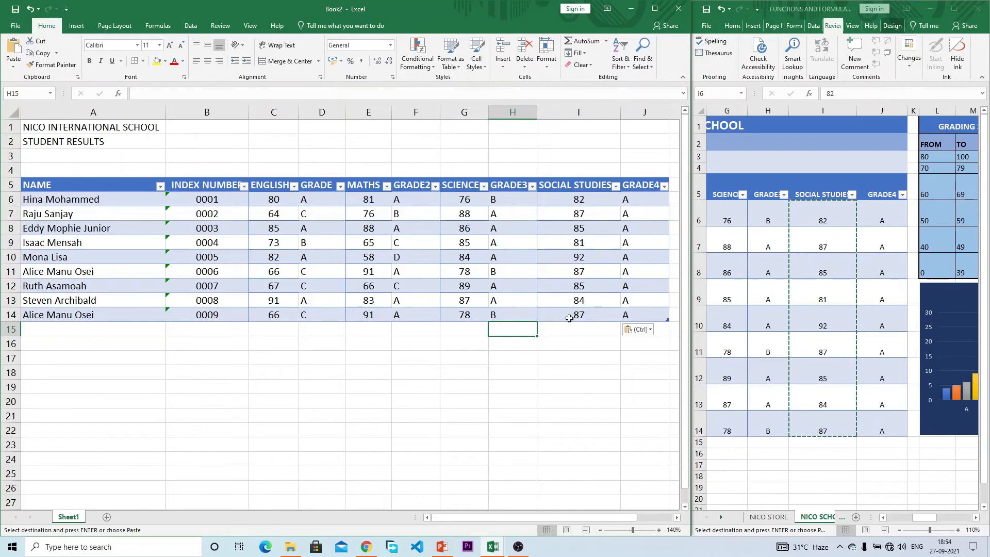
pyautogui.press('Escape')
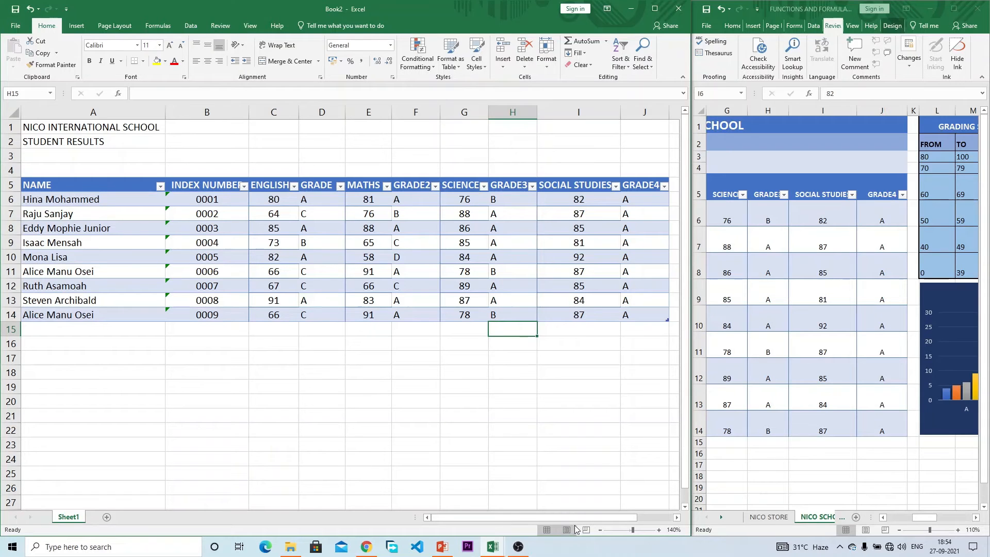
# Step: Scroll Book2 right to the GRADING SYSTEM table and select L1:N8
pyautogui.moveTo(576, 518); pyautogui.dragTo(620, 515)
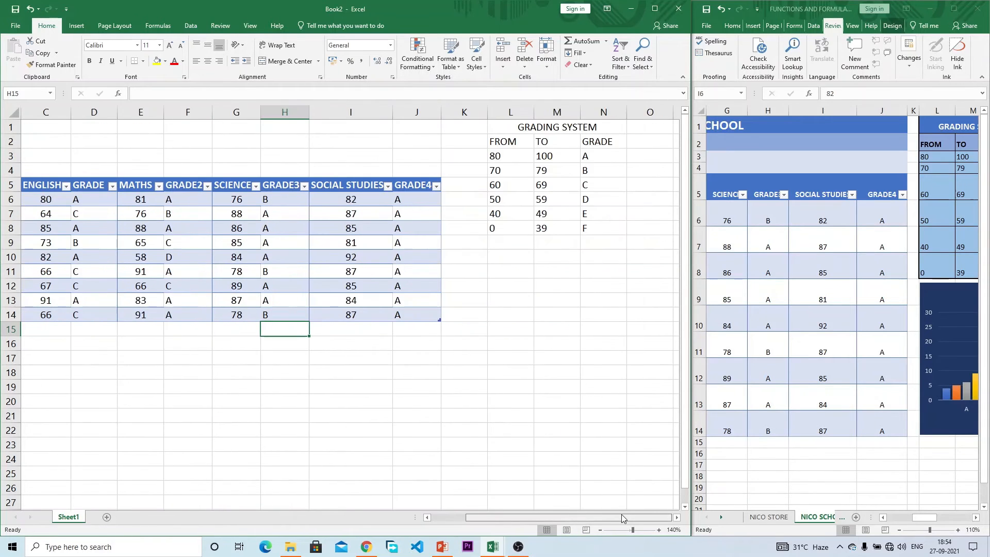
pyautogui.click(676, 518)
pyautogui.click(677, 517)
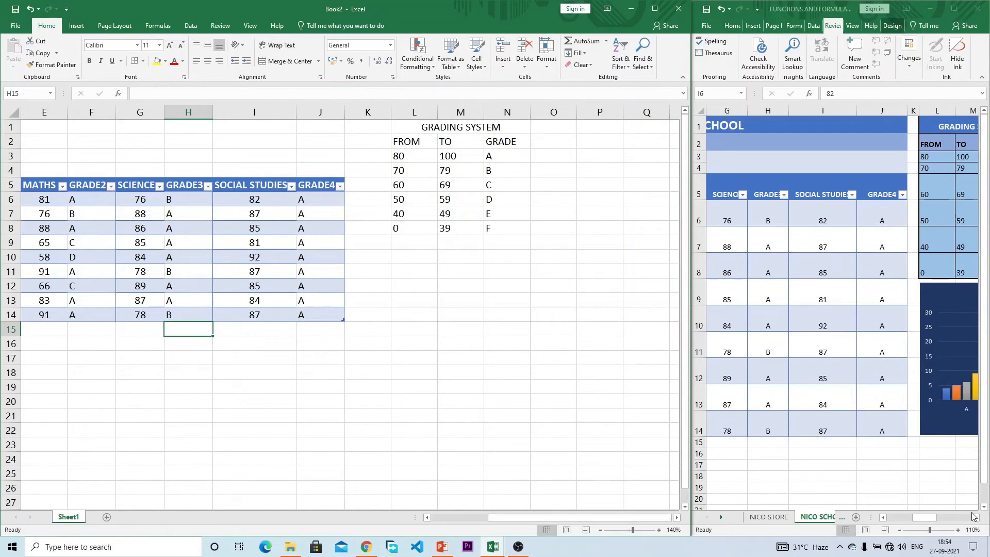
pyautogui.moveTo(926, 517); pyautogui.dragTo(966, 517)
pyautogui.click(623, 193)
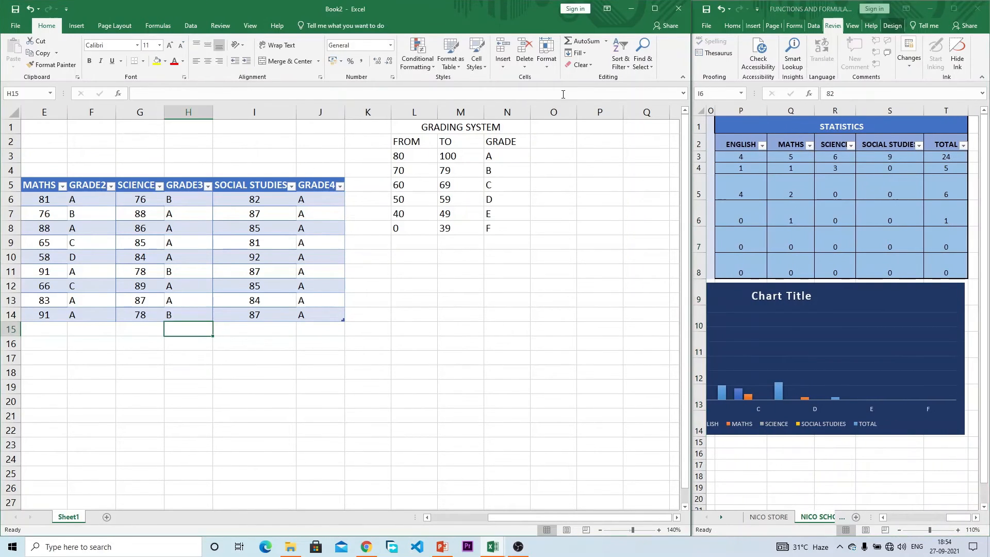
pyautogui.click(554, 125)
pyautogui.moveTo(487, 129); pyautogui.dragTo(490, 225)
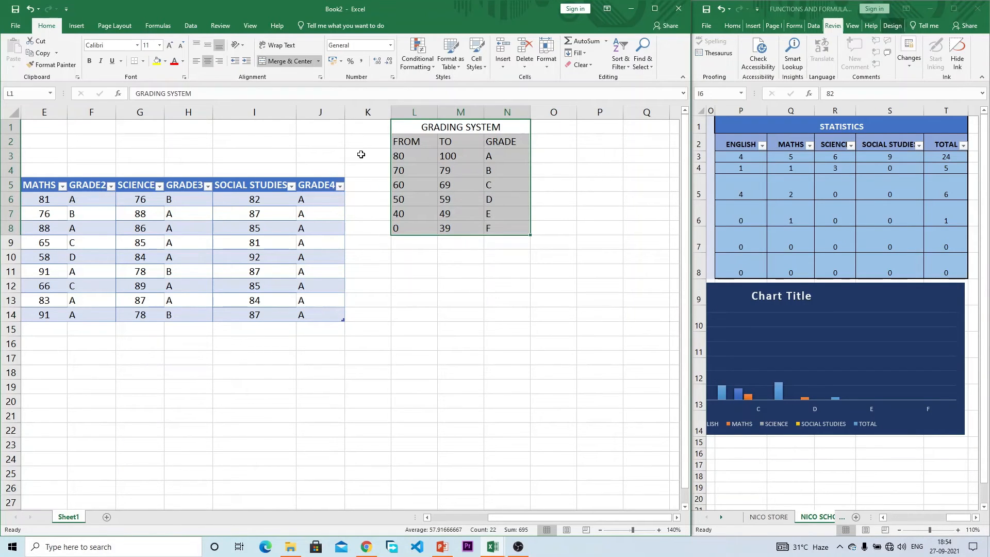
# Step: Bring the FUNCTIONS workbook's finished STATISTICS table into view for reference
pyautogui.click(787, 364)
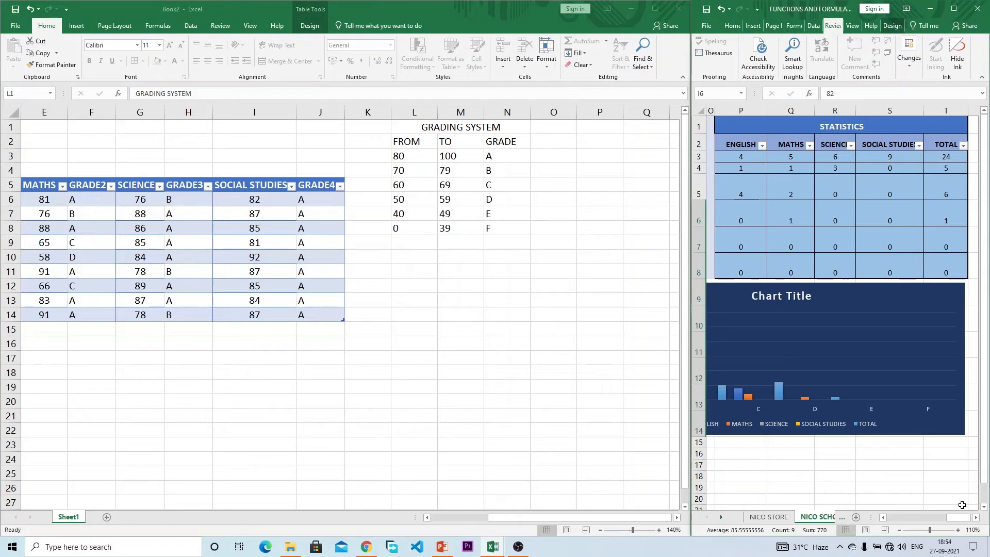
pyautogui.click(623, 161)
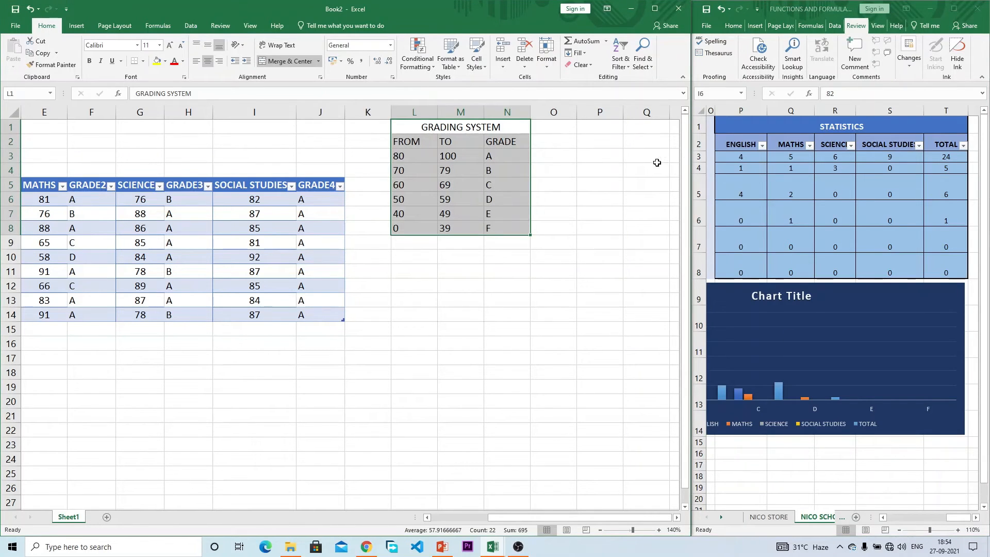
pyautogui.click(755, 191)
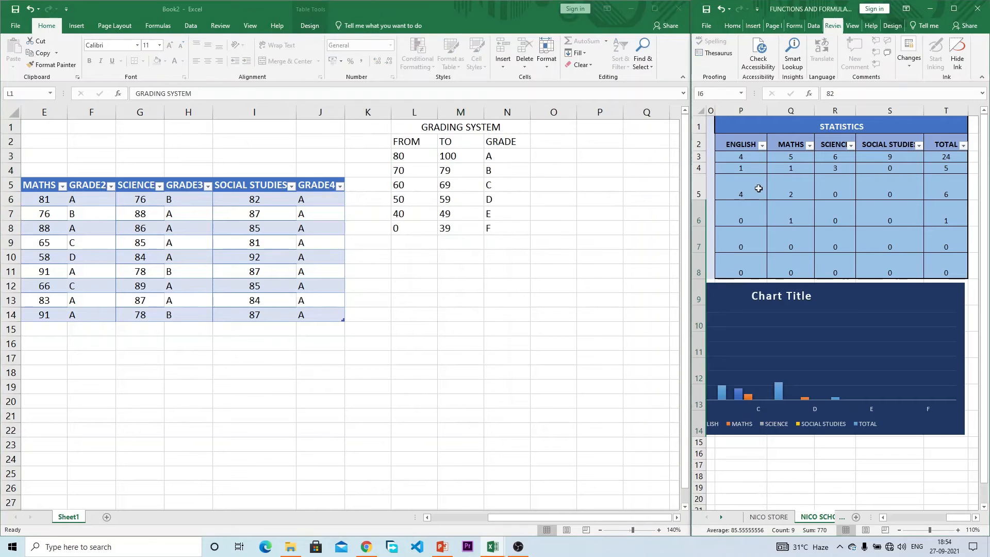
pyautogui.click(809, 123)
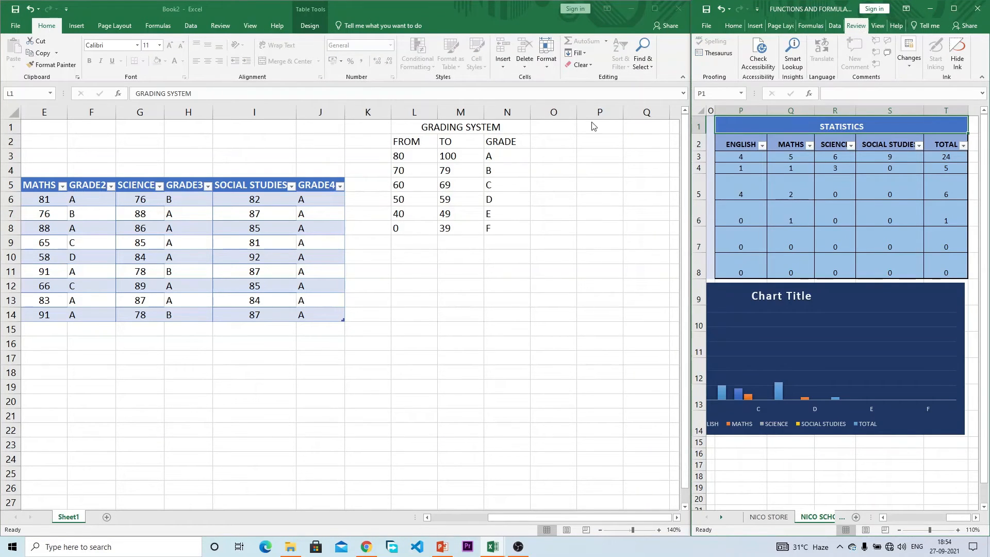
pyautogui.click(568, 125)
# Step: Enter the STATISTICS title in cell P1
pyautogui.click(565, 126)
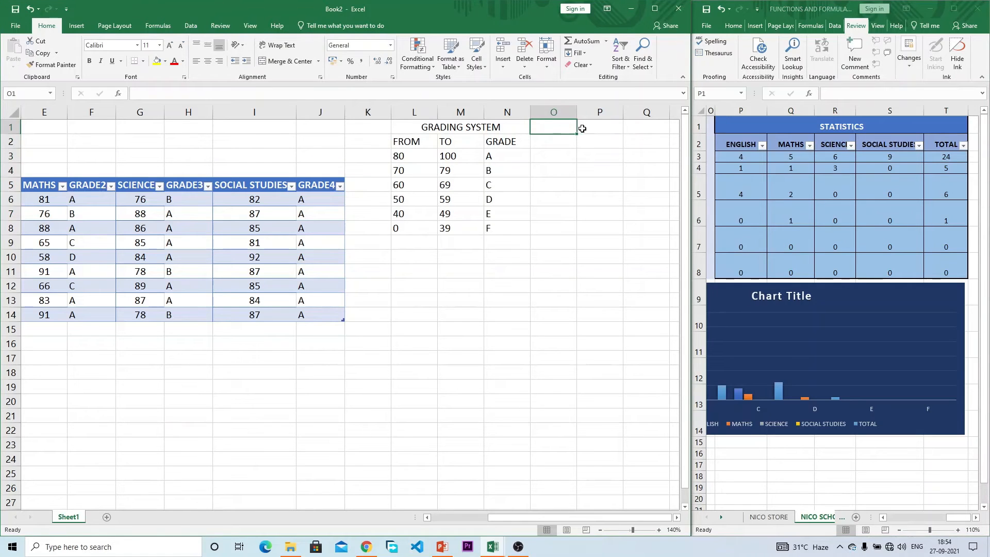
pyautogui.click(588, 129)
pyautogui.write('STATISTICS')
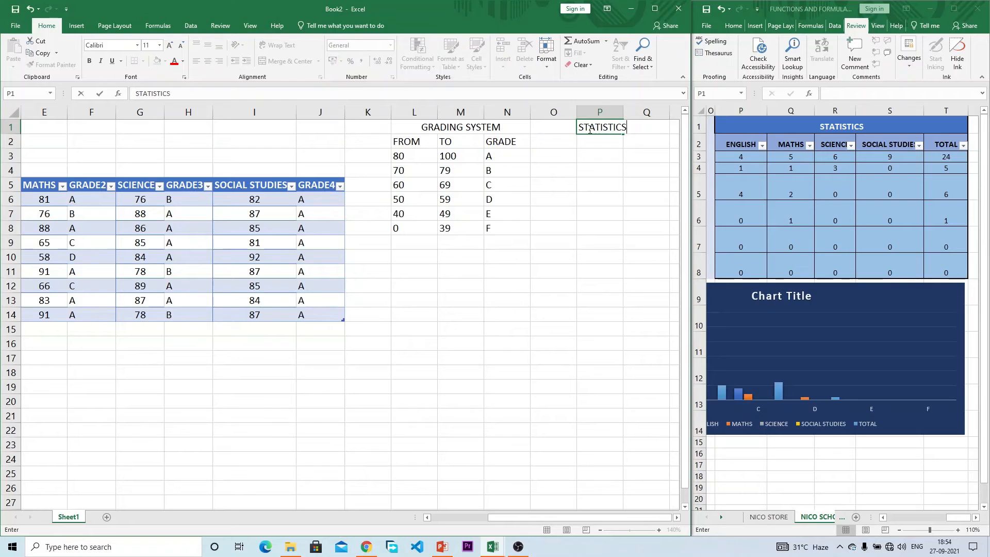
pyautogui.press('Return')
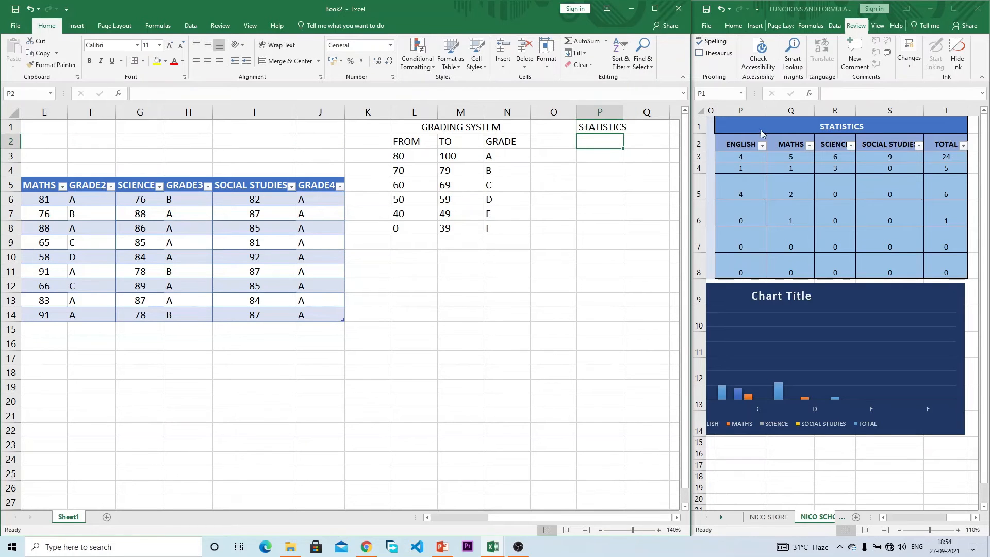
# Step: Copy the ENGLISH to TOTAL headers from the reference workbook into P2:T2
pyautogui.moveTo(738, 145); pyautogui.dragTo(933, 141)
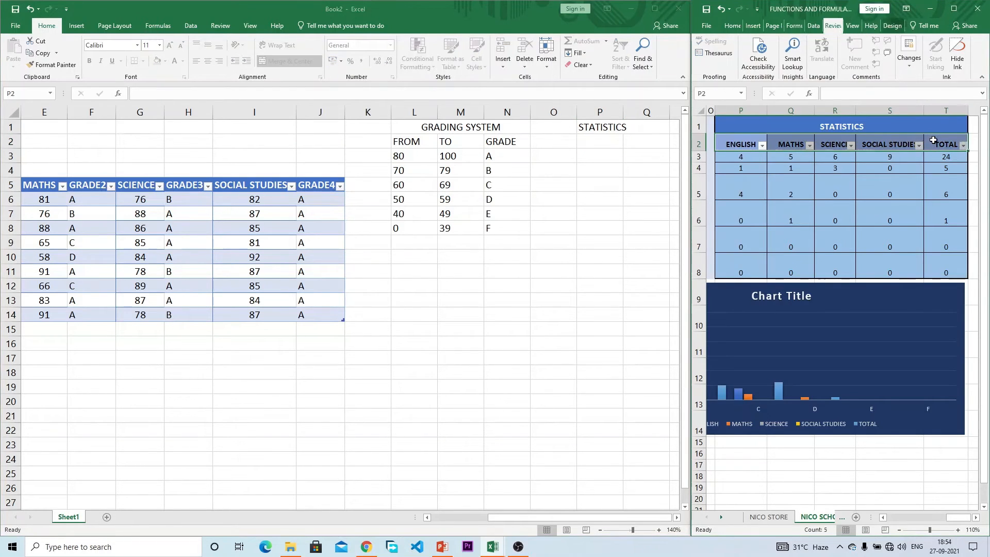
pyautogui.hotkey('ctrl', 'c')
pyautogui.click(595, 147)
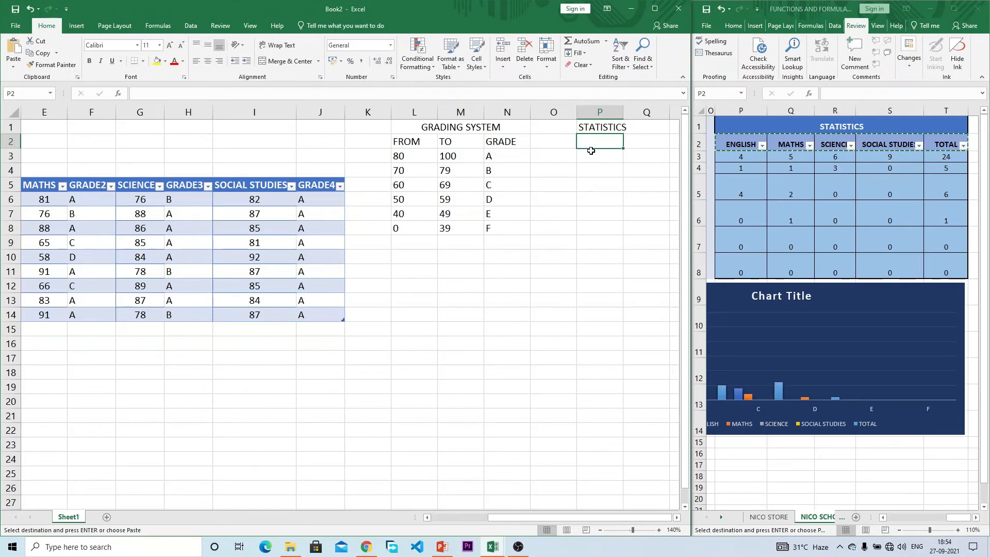
pyautogui.rightClick(593, 144)
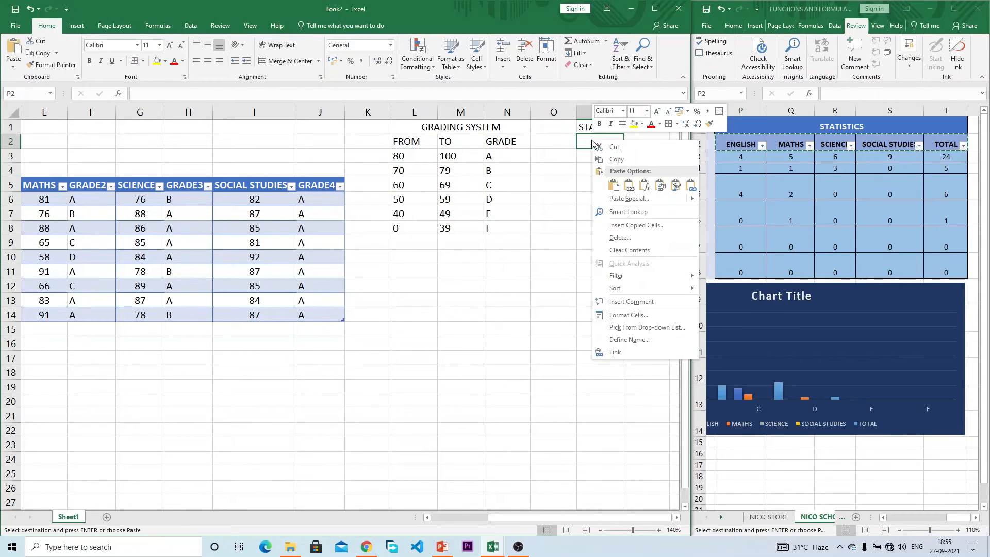
pyautogui.click(625, 184)
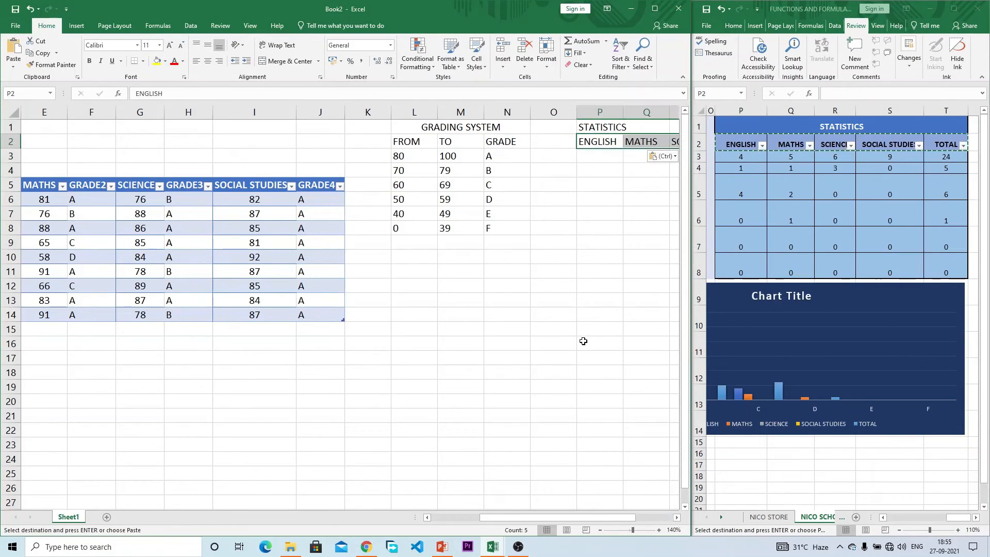
pyautogui.moveTo(619, 512); pyautogui.dragTo(651, 520)
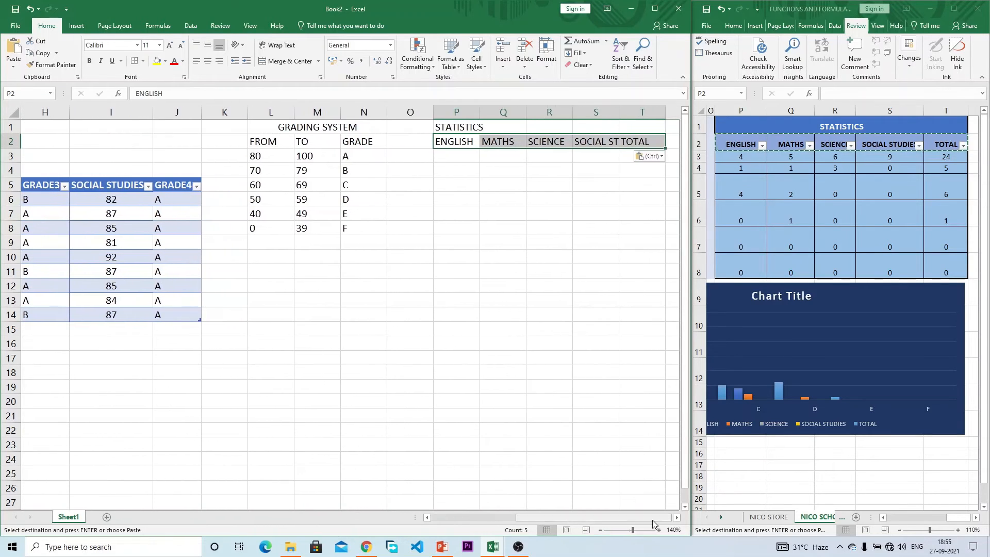
# Step: Merge and centre STATISTICS across P1:T1, then maximize the reference workbook
pyautogui.moveTo(643, 127); pyautogui.dragTo(473, 125)
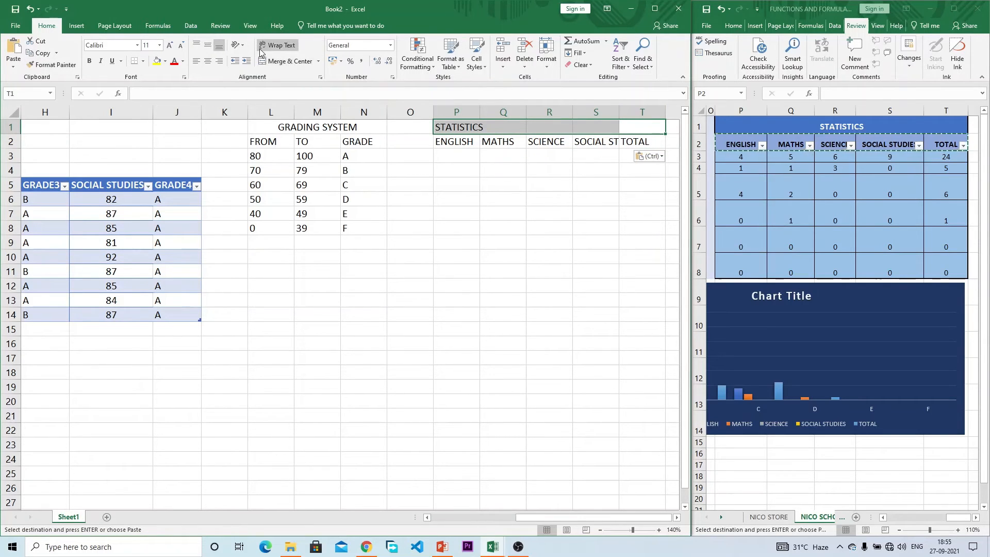
pyautogui.click(289, 61)
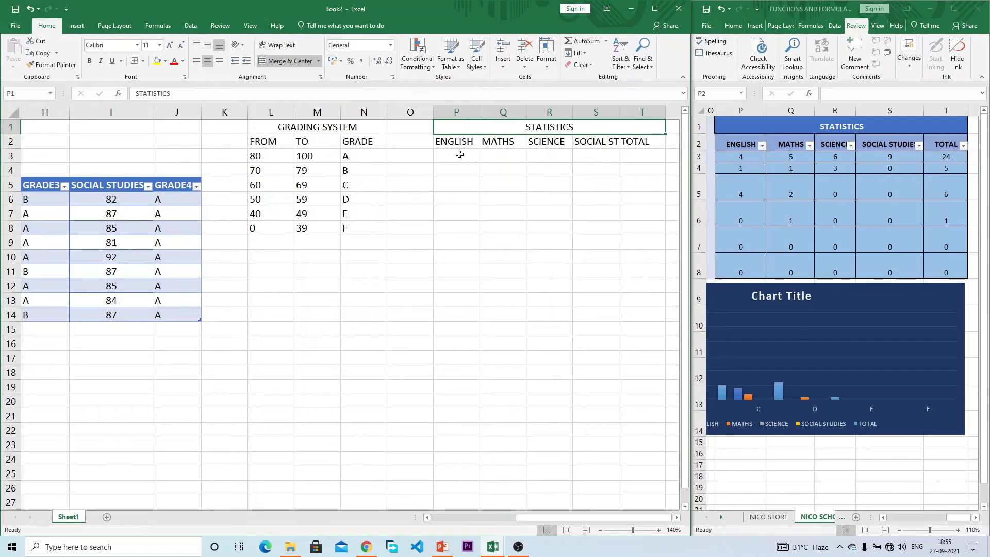
pyautogui.click(456, 155)
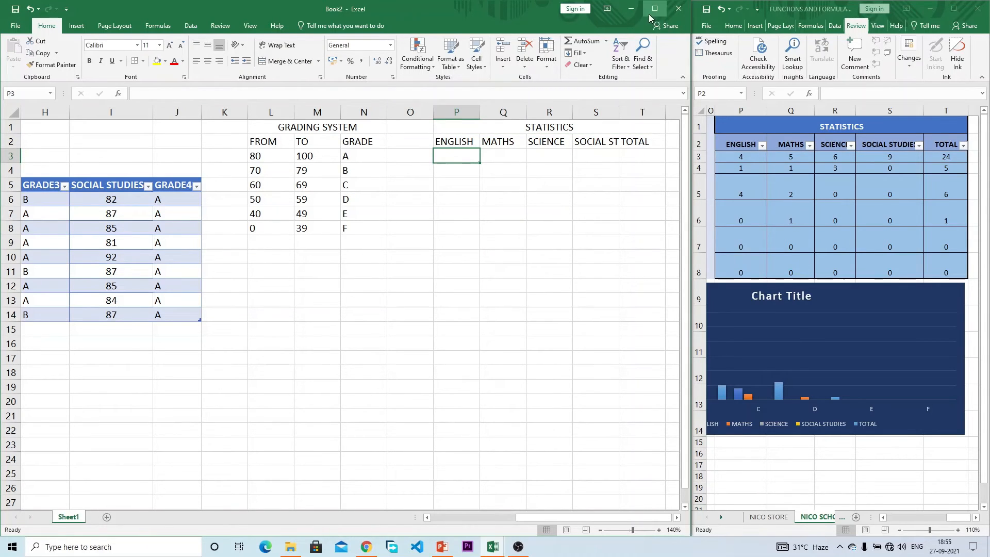
pyautogui.click(952, 9)
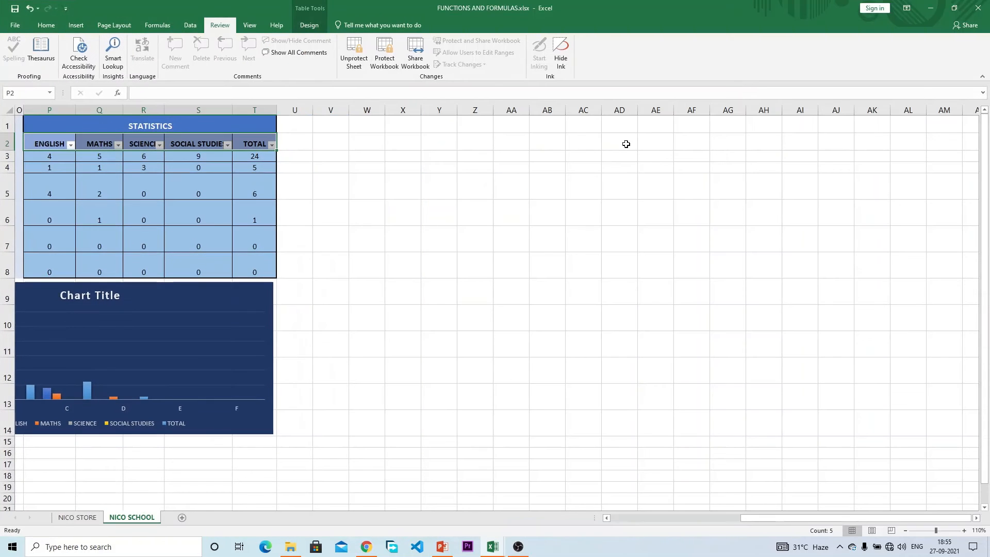
# Step: Change the English score in C9 from 73 to 42
pyautogui.moveTo(810, 514); pyautogui.dragTo(617, 528)
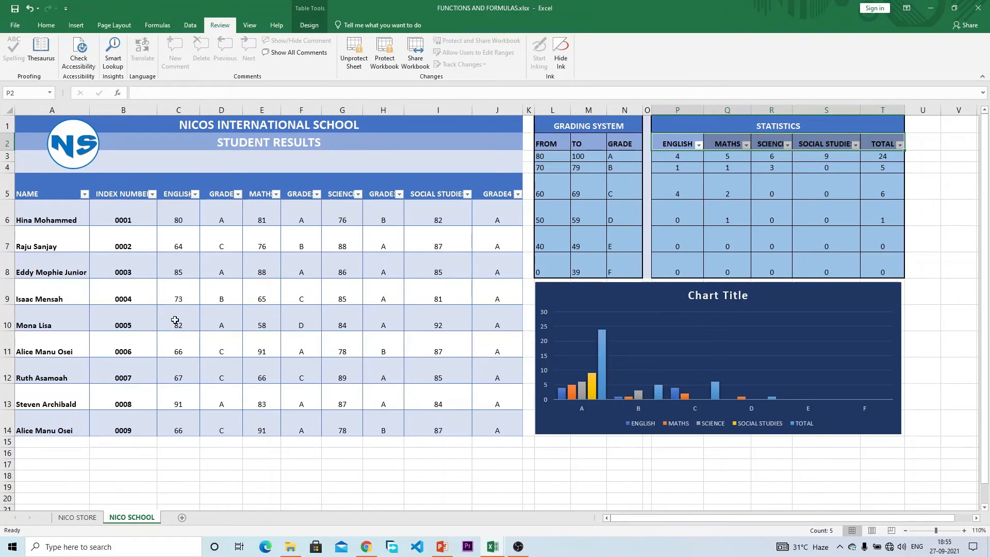
pyautogui.click(178, 297)
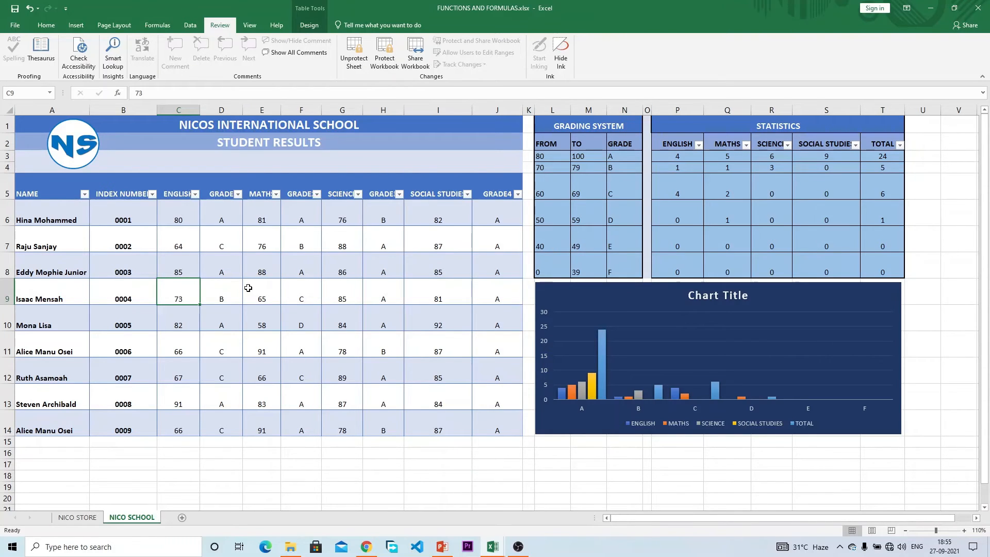
pyautogui.write('42')
pyautogui.press('Return')
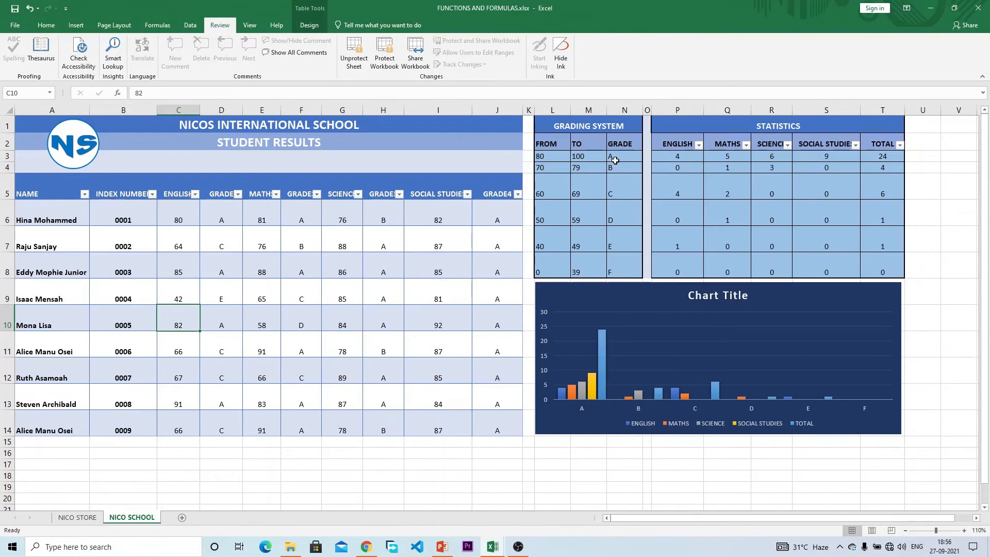
# Step: Check the science grades and grade counts, then snap the reference workbook to the right half
pyautogui.click(776, 158)
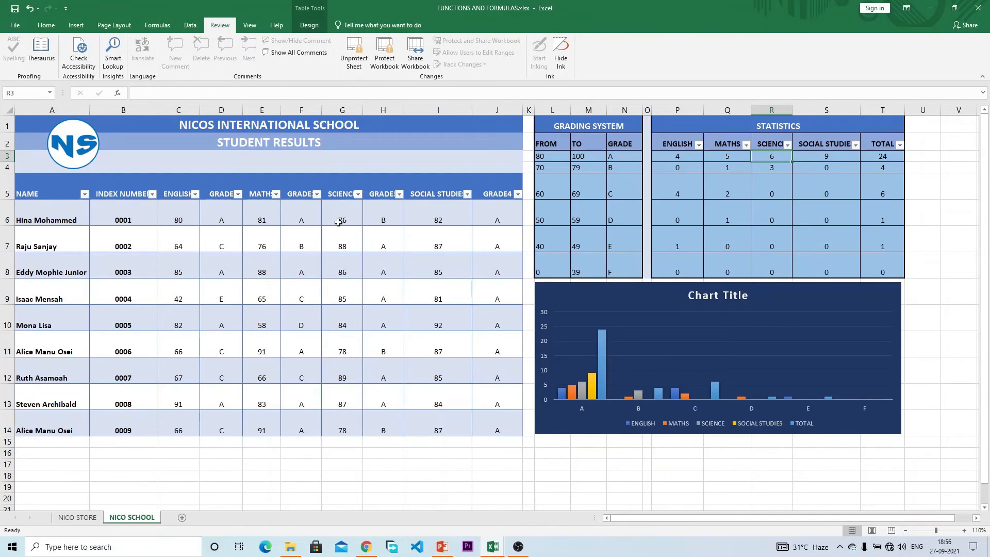
pyautogui.click(343, 220)
pyautogui.click(376, 243)
pyautogui.click(387, 263)
pyautogui.click(388, 287)
pyautogui.click(384, 312)
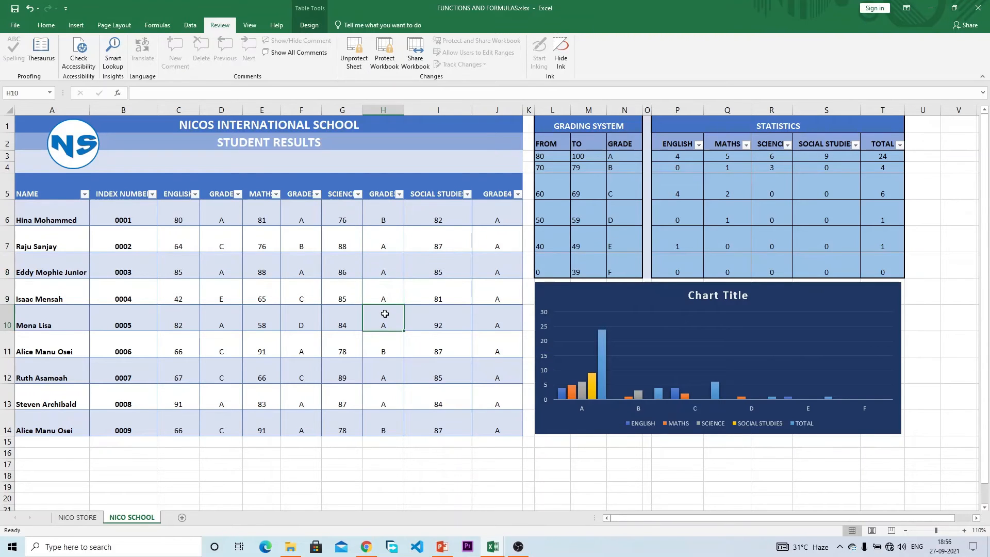
pyautogui.click(387, 361)
pyautogui.click(389, 394)
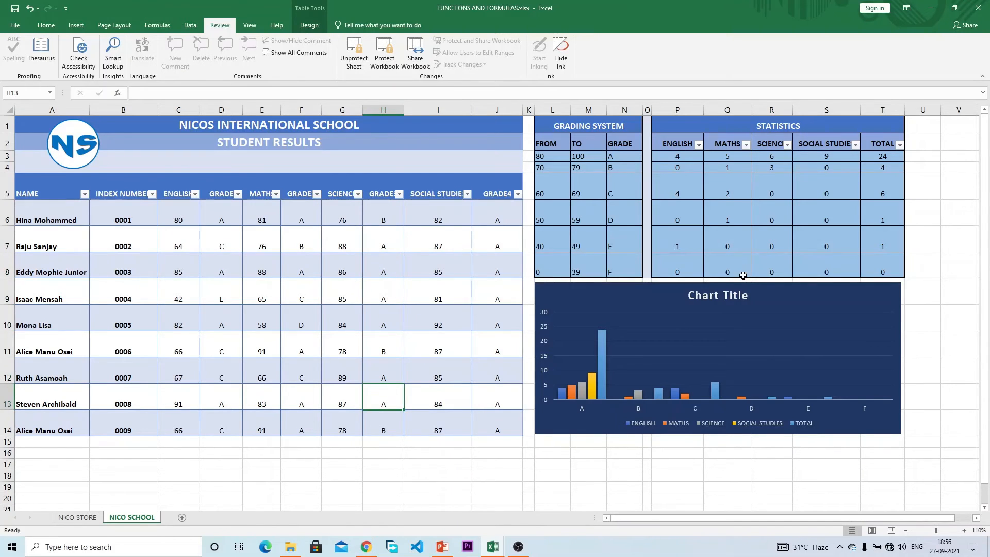
pyautogui.click(829, 172)
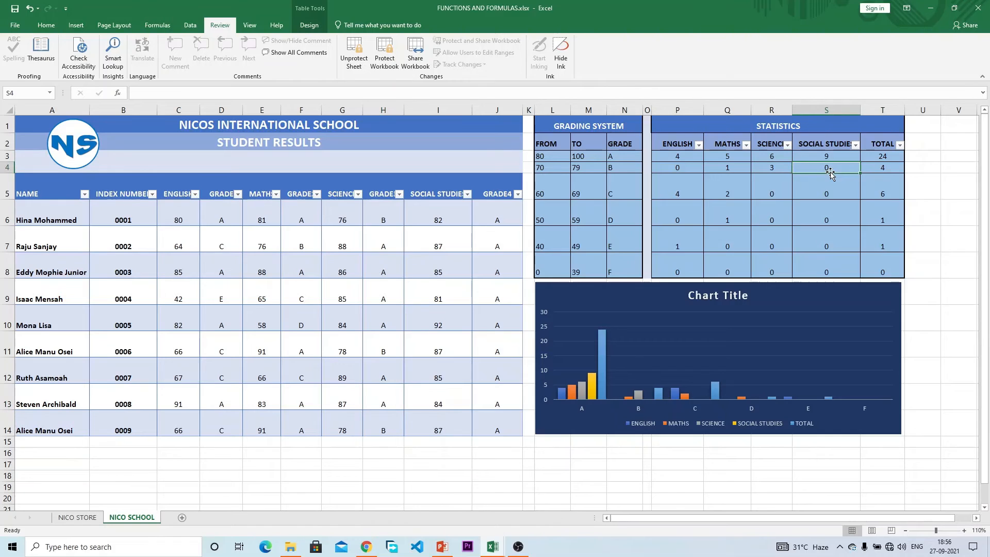
pyautogui.click(885, 166)
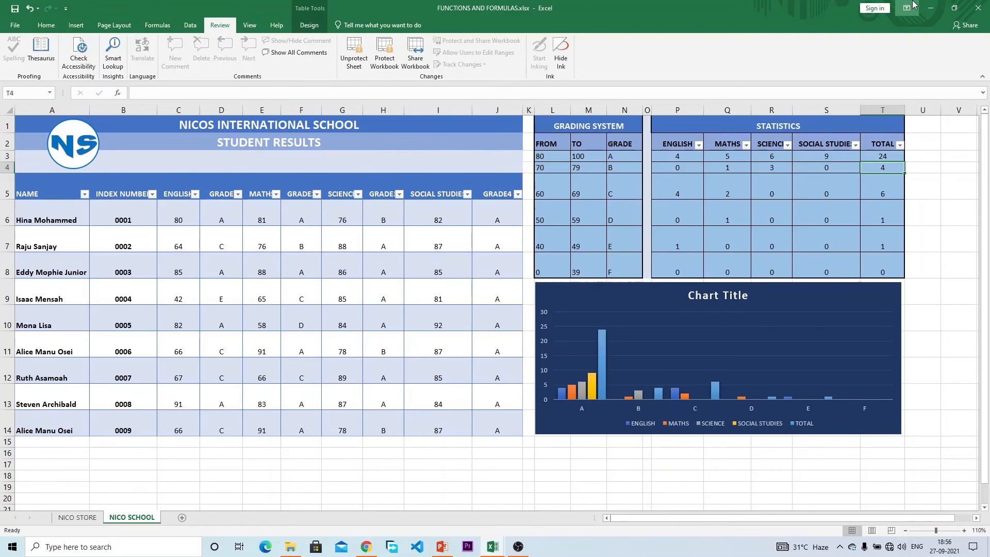
pyautogui.click(954, 8)
pyautogui.moveTo(447, 150); pyautogui.dragTo(987, 232)
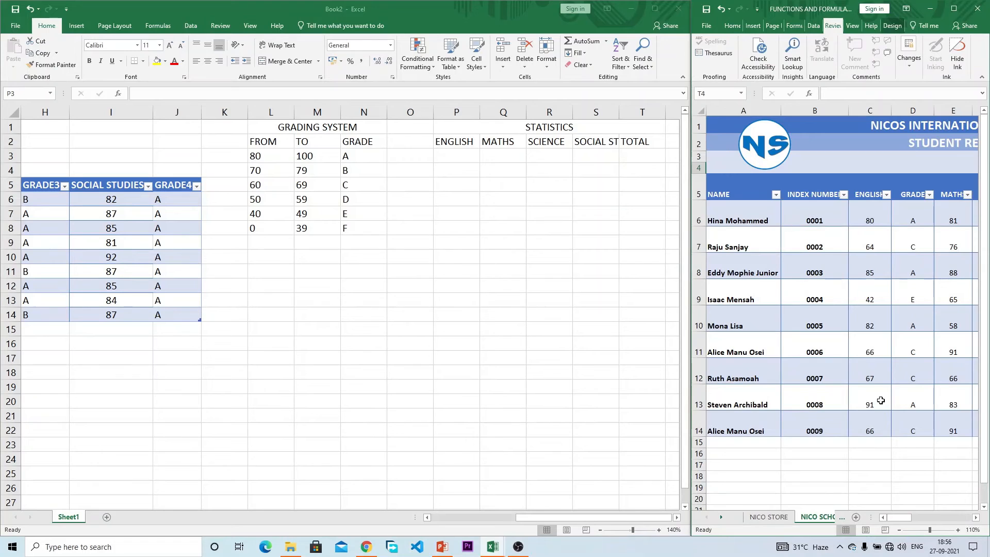
# Step: Discard a half-typed =COUNTIF in P3 and open Insert Function from the Formulas tab
pyautogui.moveTo(902, 521); pyautogui.dragTo(962, 518)
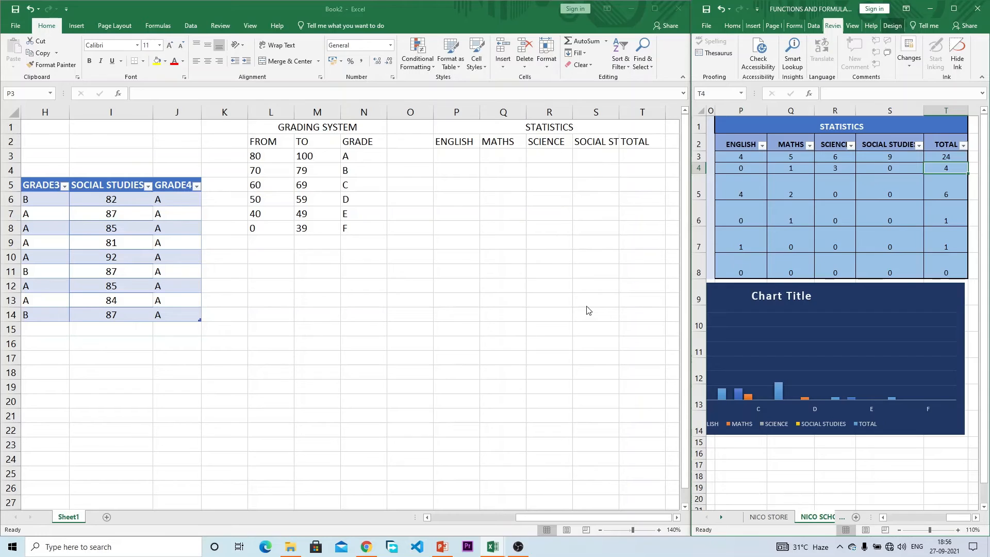
pyautogui.click(453, 158)
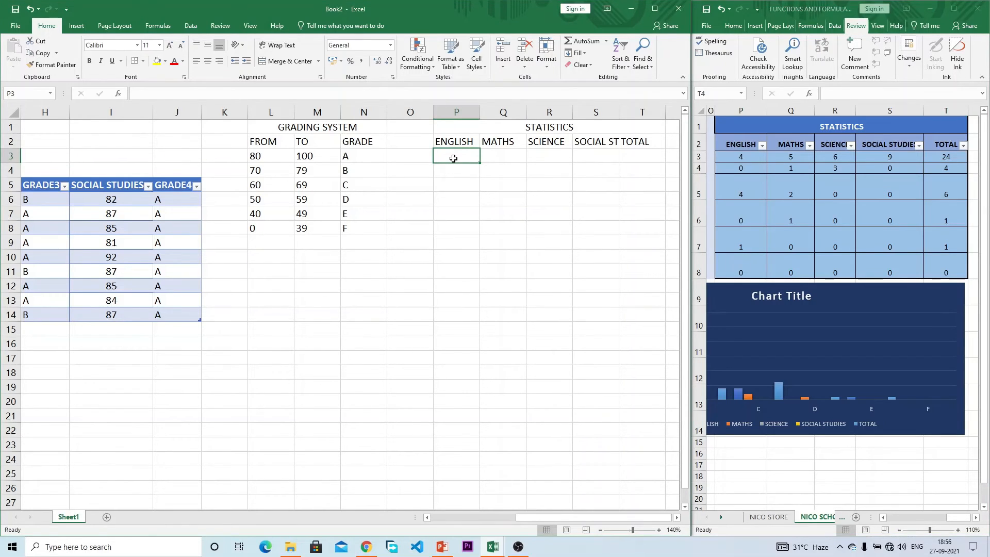
pyautogui.write('=')
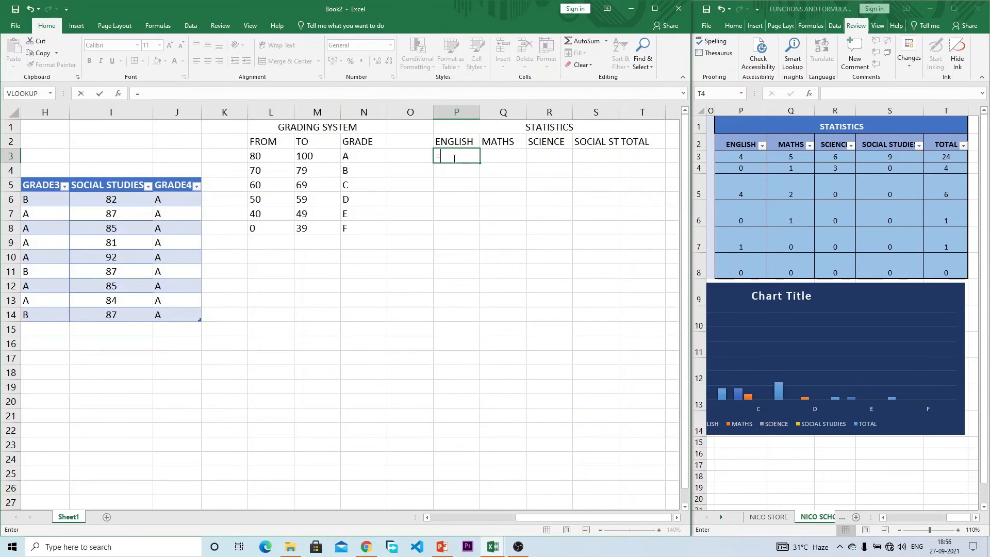
pyautogui.write('COUNTIF')
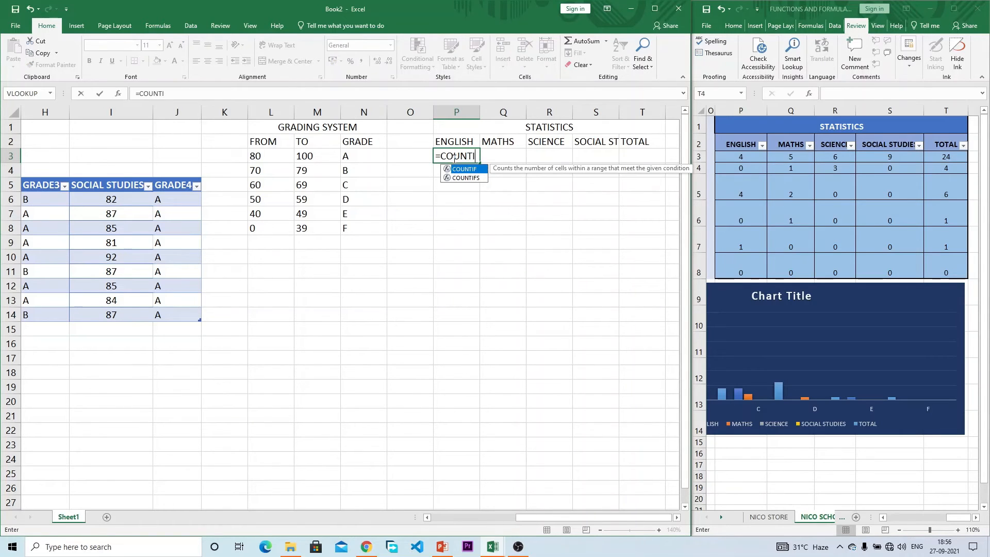
pyautogui.press('BackSpace')
pyautogui.press('BackSpace')
pyautogui.press('BackSpace')
pyautogui.press('BackSpace')
pyautogui.press('BackSpace')
pyautogui.press('BackSpace')
pyautogui.press('BackSpace')
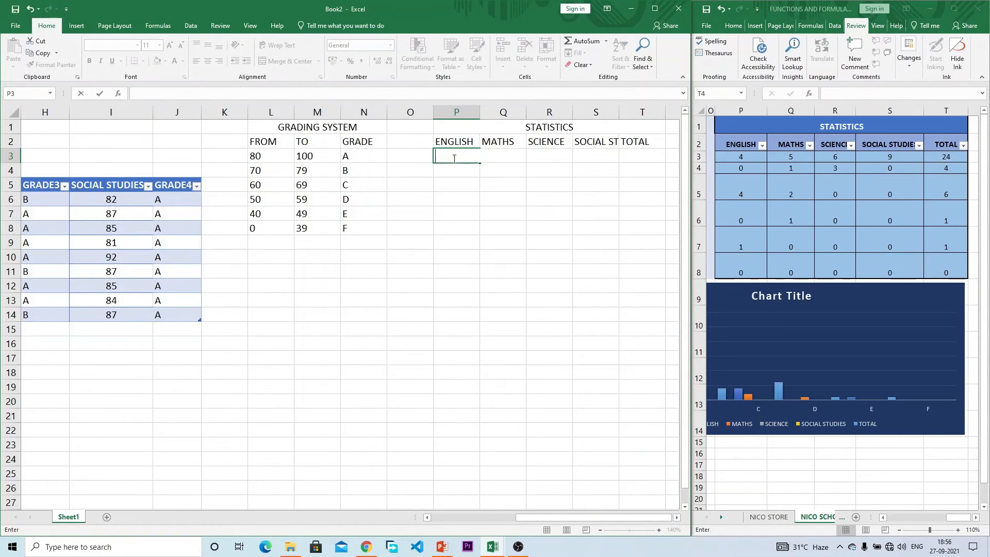
pyautogui.press('Escape')
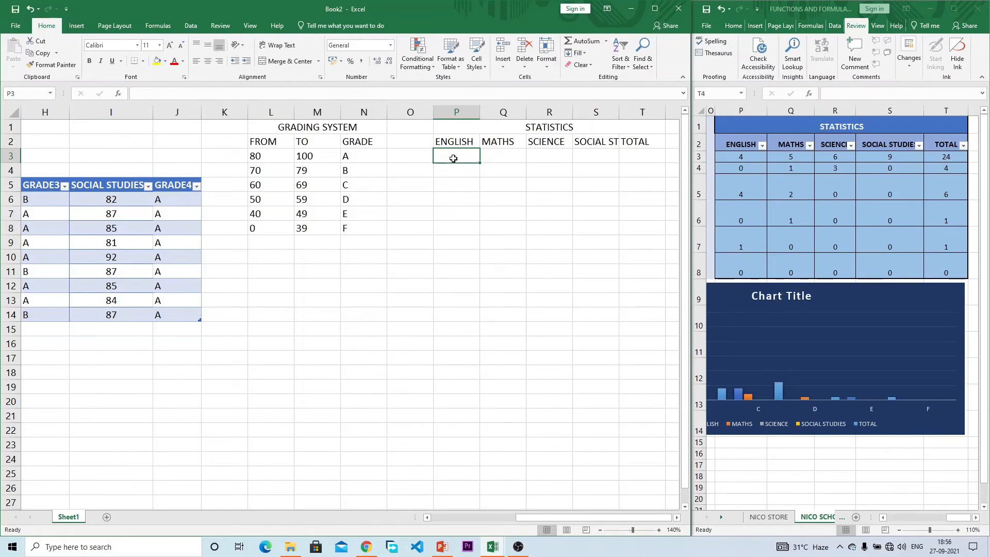
pyautogui.click(159, 26)
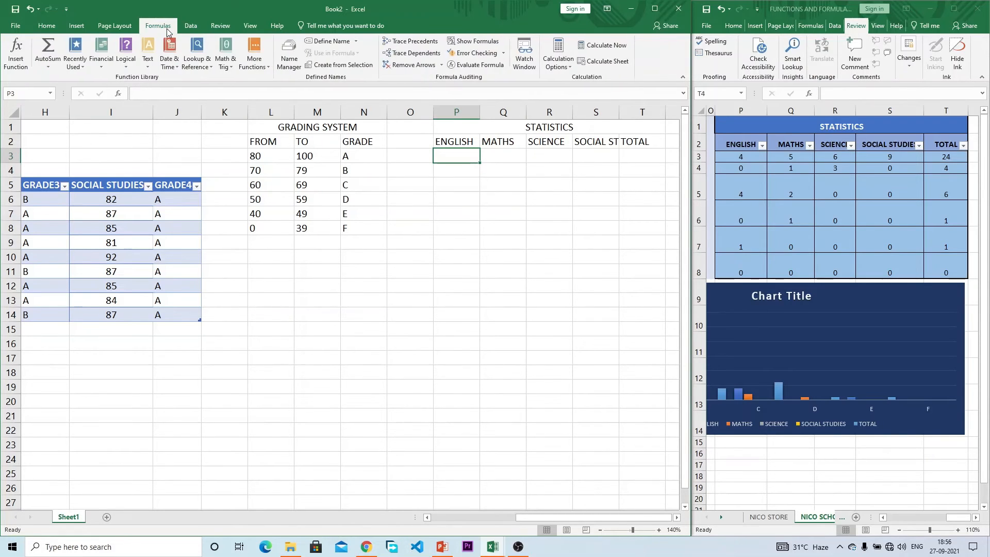
pyautogui.click(16, 61)
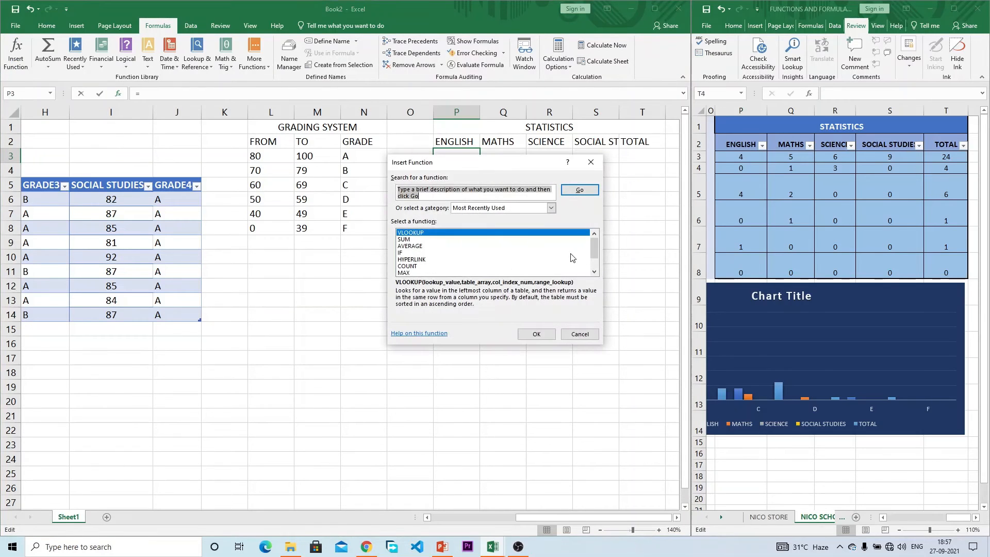
# Step: Set the Insert Function category to All and search for 'COUNTING'
pyautogui.moveTo(596, 249)
pyautogui.mouseDown()
pyautogui.moveTo(599, 275)
pyautogui.moveTo(595, 243)
pyautogui.mouseUp()
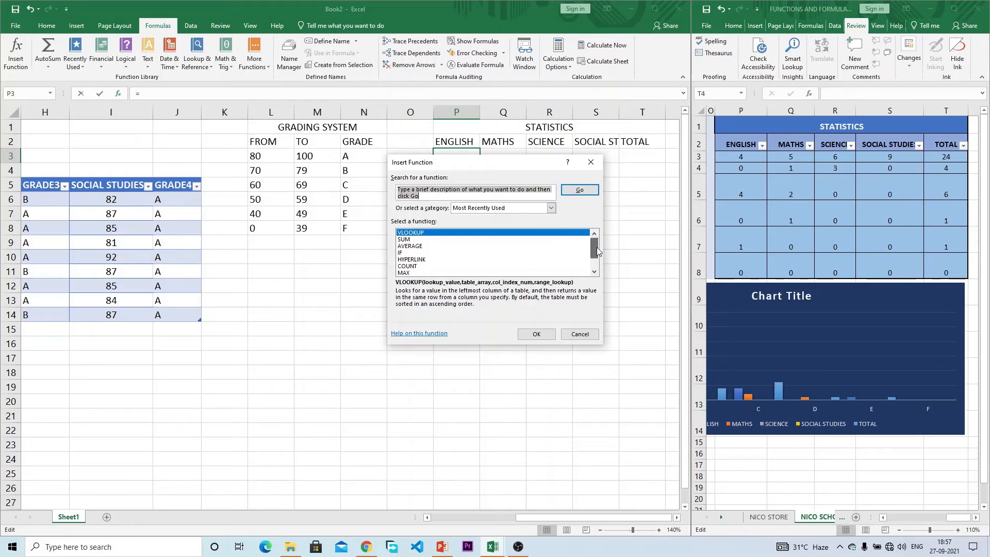
pyautogui.click(502, 209)
pyautogui.click(492, 224)
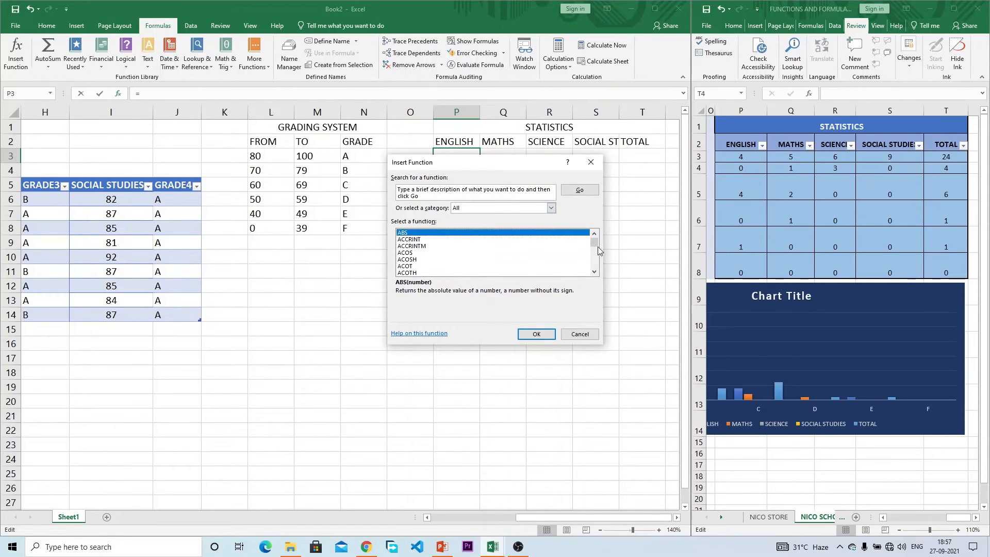
pyautogui.moveTo(595, 246)
pyautogui.mouseDown()
pyautogui.moveTo(599, 254)
pyautogui.moveTo(595, 238)
pyautogui.mouseUp()
pyautogui.click(420, 194)
pyautogui.write('co')
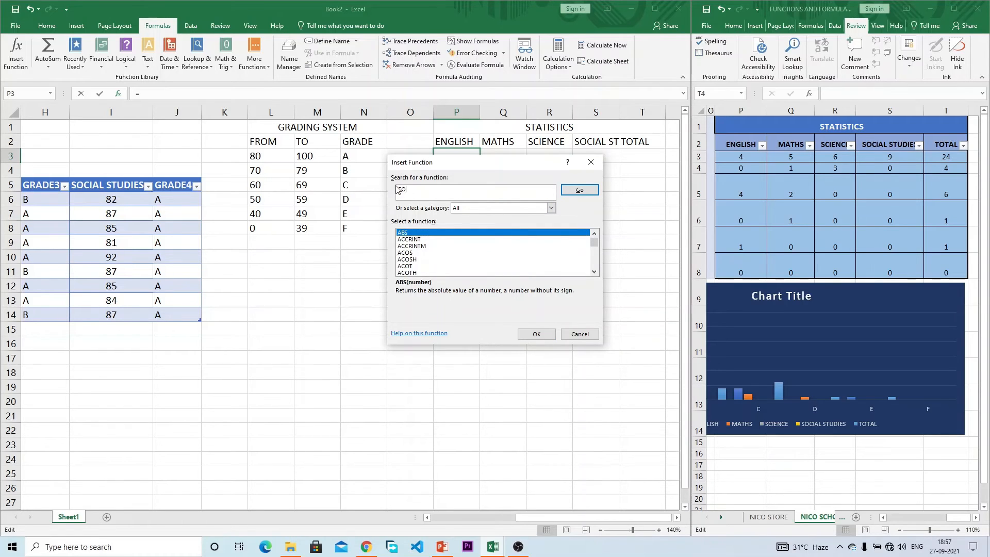
pyautogui.write('UNTING')
pyautogui.click(580, 192)
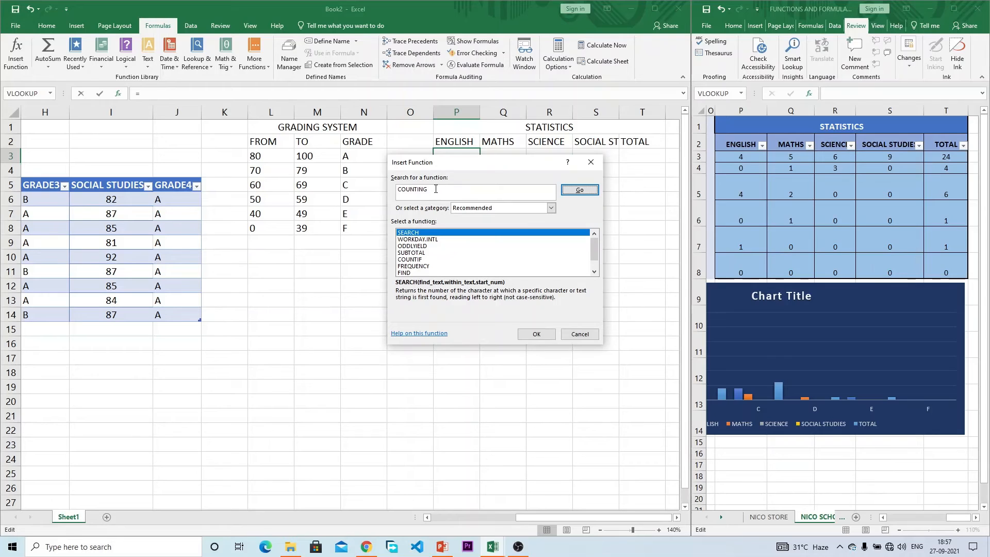
# Step: Search the function list for 'ADDING'
pyautogui.moveTo(435, 188); pyautogui.dragTo(385, 189)
pyautogui.write('ADDING')
pyautogui.click(574, 190)
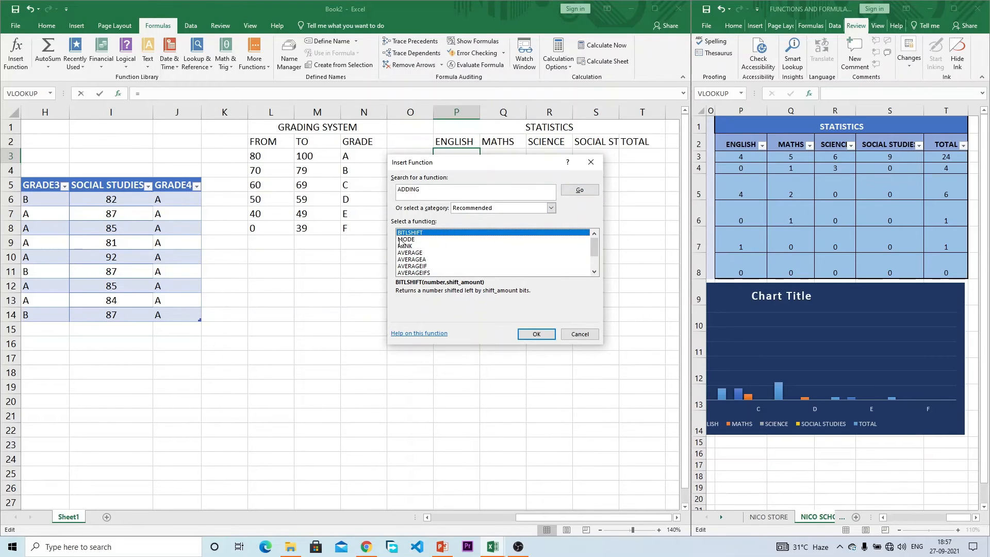
pyautogui.moveTo(591, 256)
pyautogui.mouseDown()
pyautogui.moveTo(587, 282)
pyautogui.moveTo(583, 246)
pyautogui.mouseUp()
# Step: Search for 'COUNTI', read COUNTIF's description, and cancel the dialog
pyautogui.click(444, 192)
pyautogui.moveTo(444, 192); pyautogui.dragTo(388, 196)
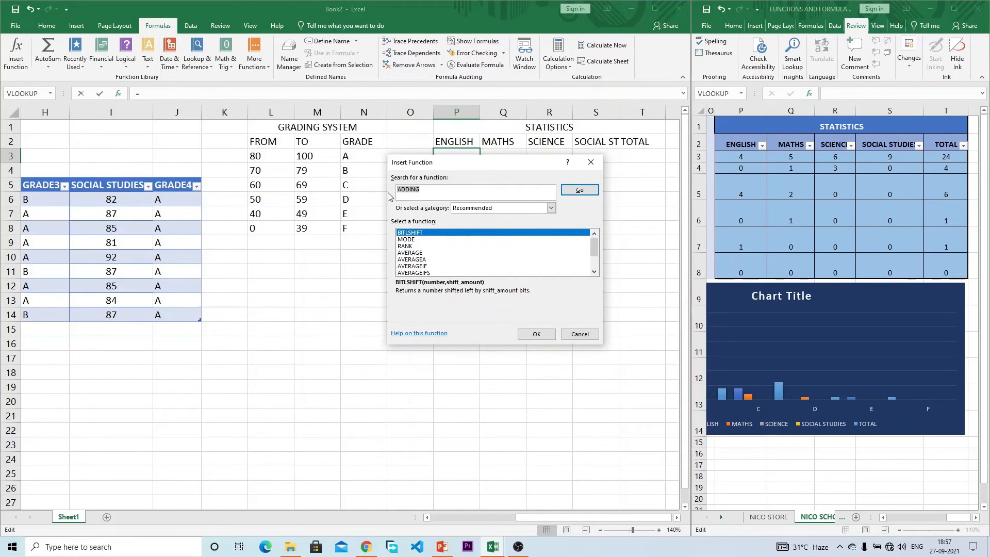
pyautogui.write('SUB')
pyautogui.press('BackSpace')
pyautogui.write('COUNTI')
pyautogui.click(579, 189)
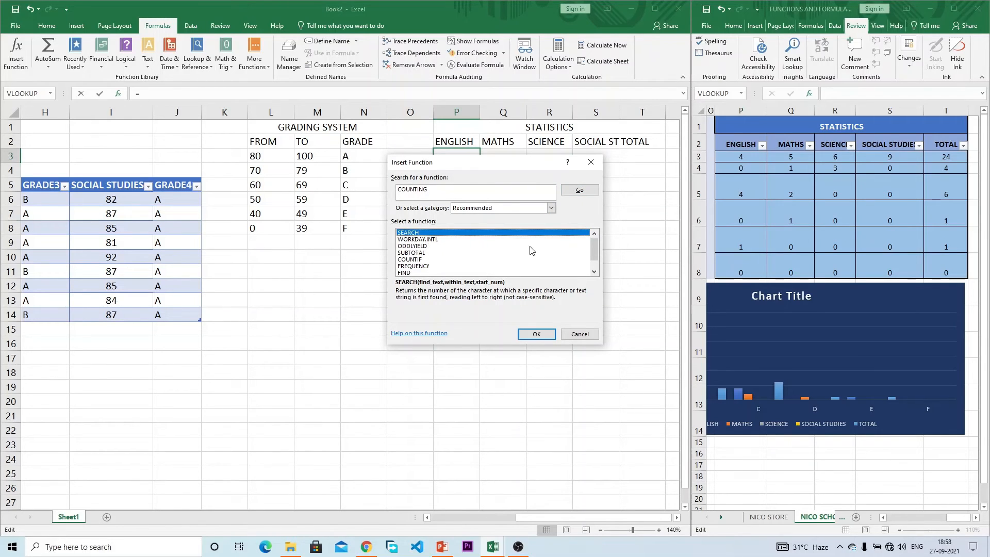
pyautogui.click(417, 260)
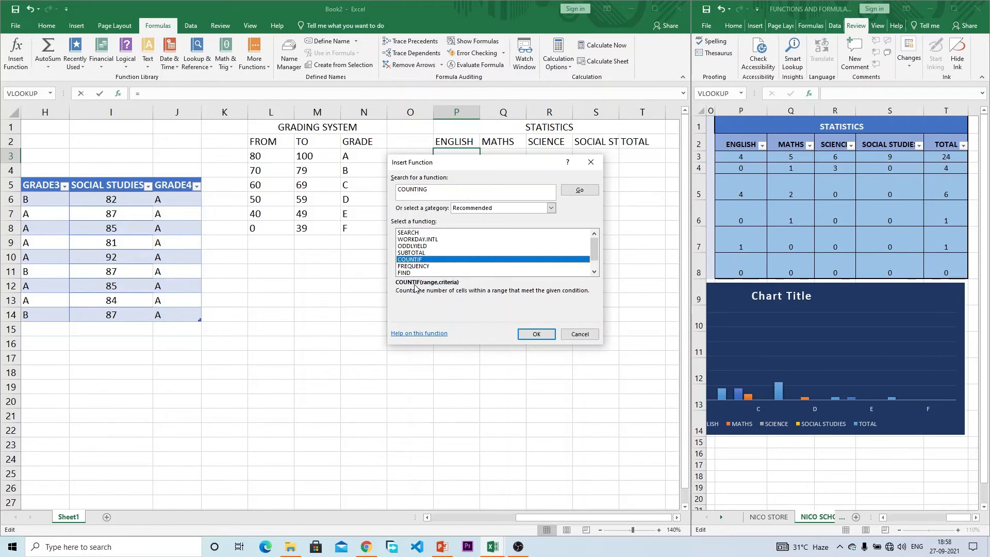
pyautogui.click(579, 334)
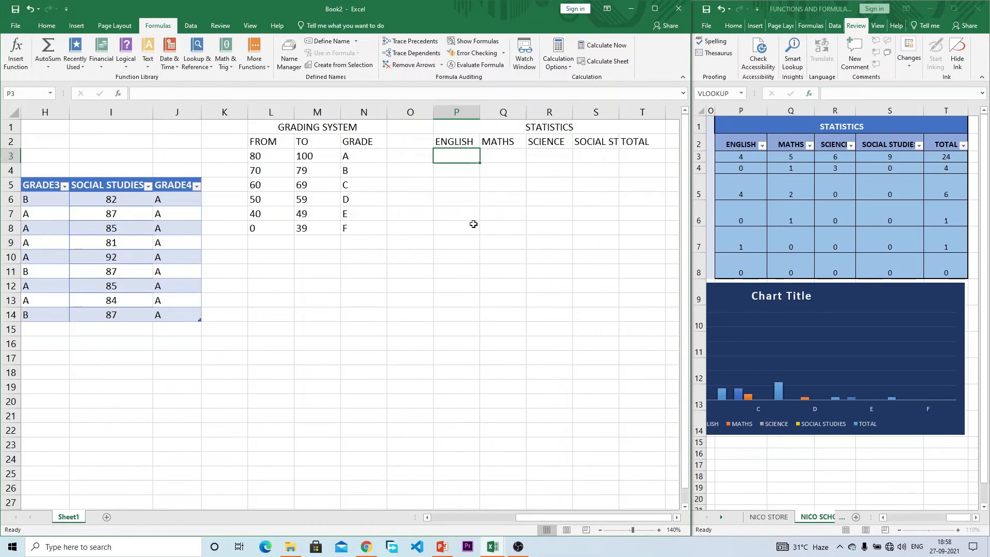
# Step: Enter =COUNTIF(Table1[GRADE],"A") in P3 over English grades D6:D14, giving 4
pyautogui.write('=')
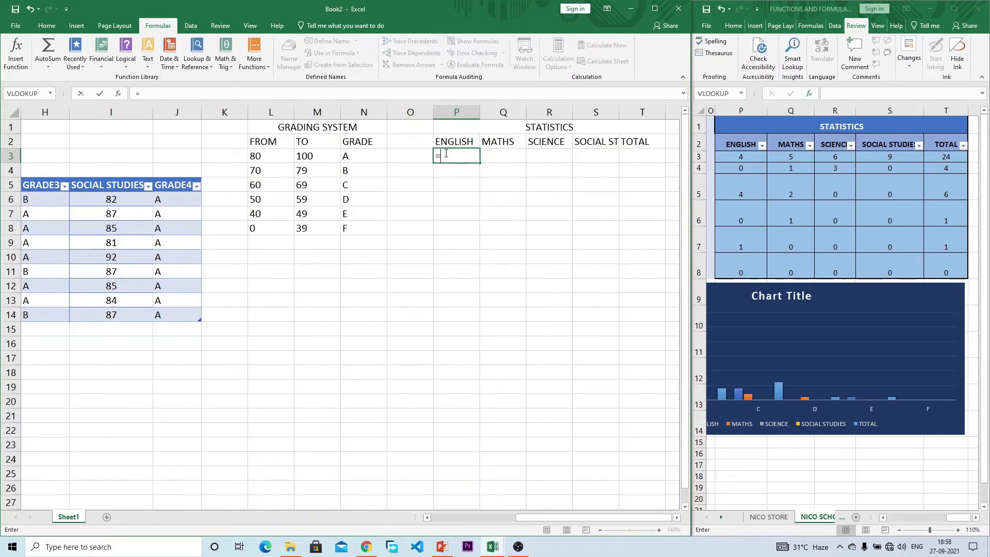
pyautogui.write('COUN')
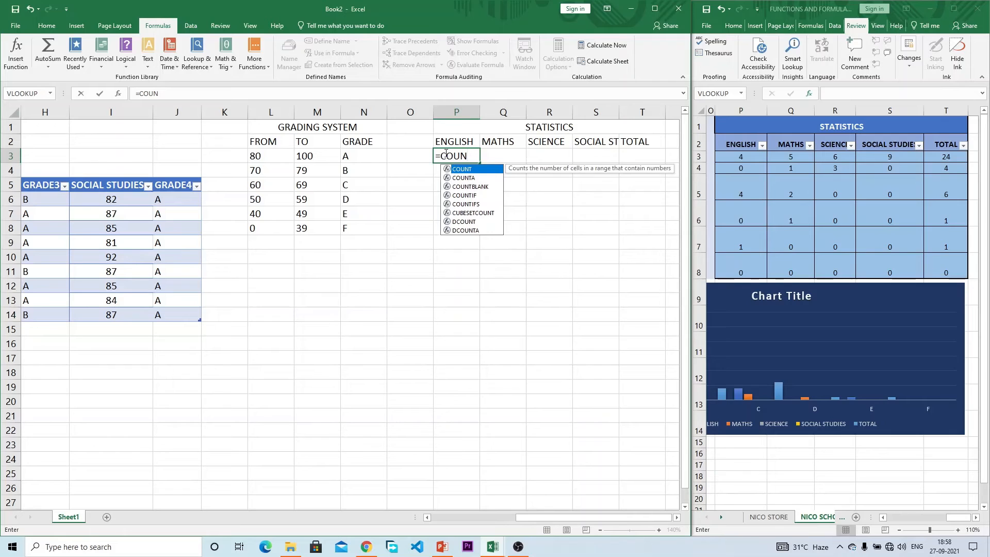
pyautogui.press('Down')
pyautogui.press('Down')
pyautogui.press('Down')
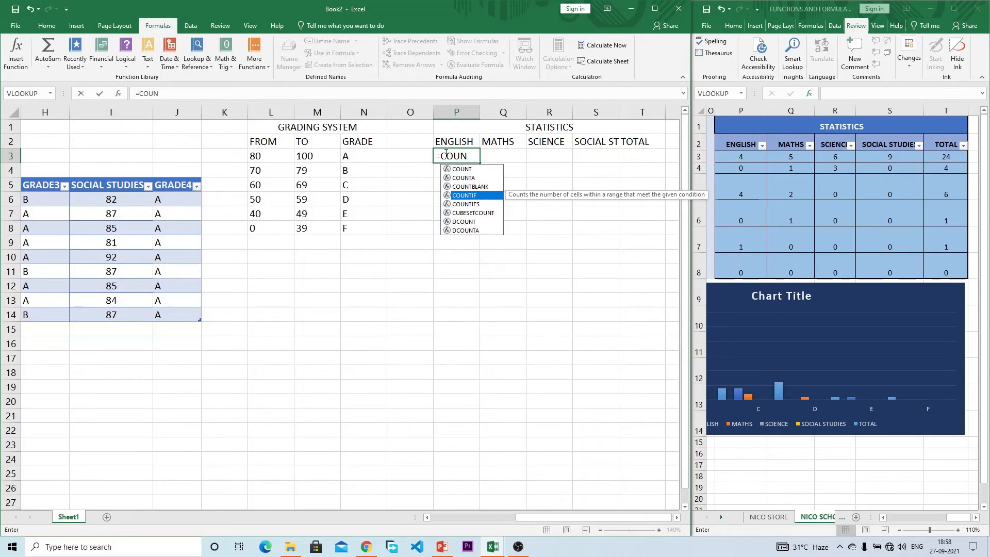
pyautogui.press('Tab')
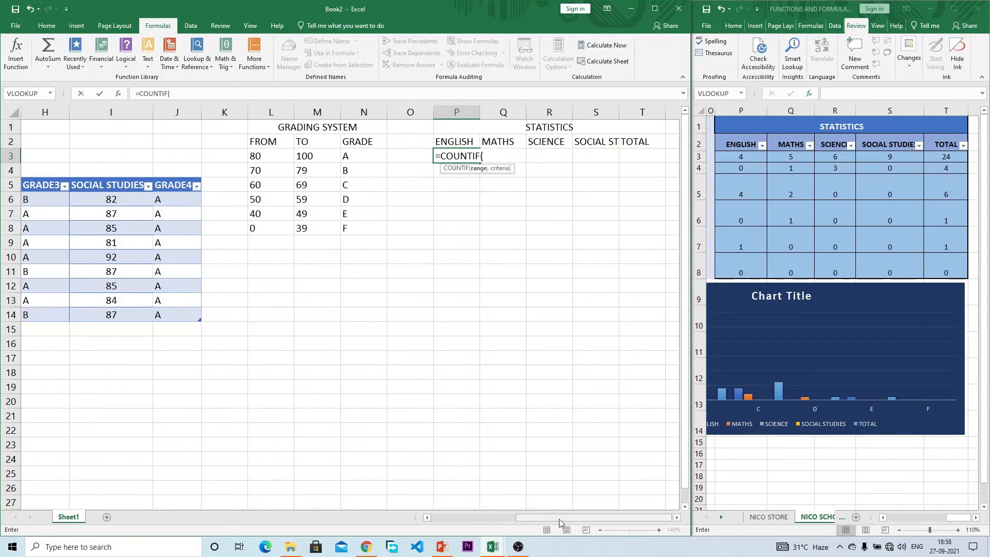
pyautogui.moveTo(558, 518); pyautogui.dragTo(495, 508)
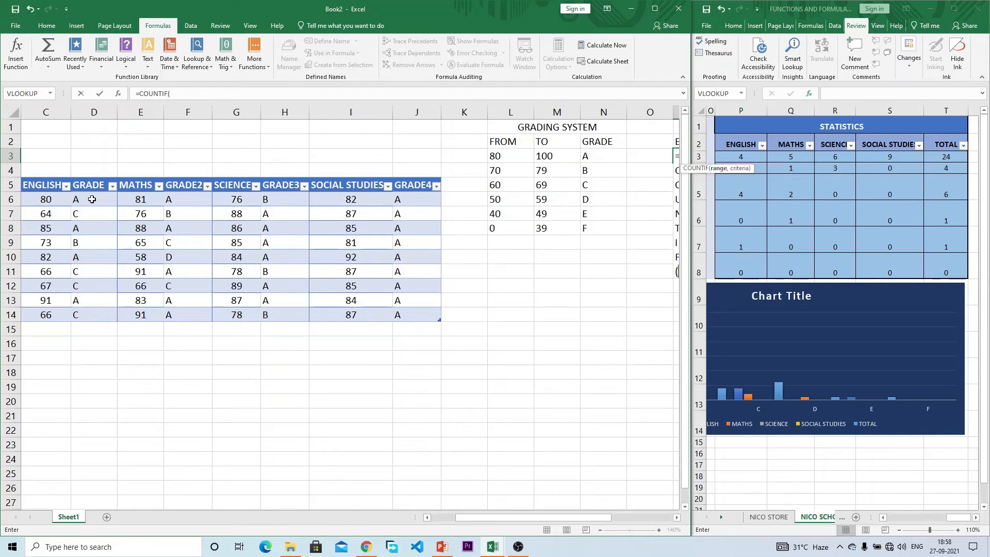
pyautogui.moveTo(92, 199); pyautogui.dragTo(82, 316)
pyautogui.moveTo(558, 514); pyautogui.dragTo(607, 513)
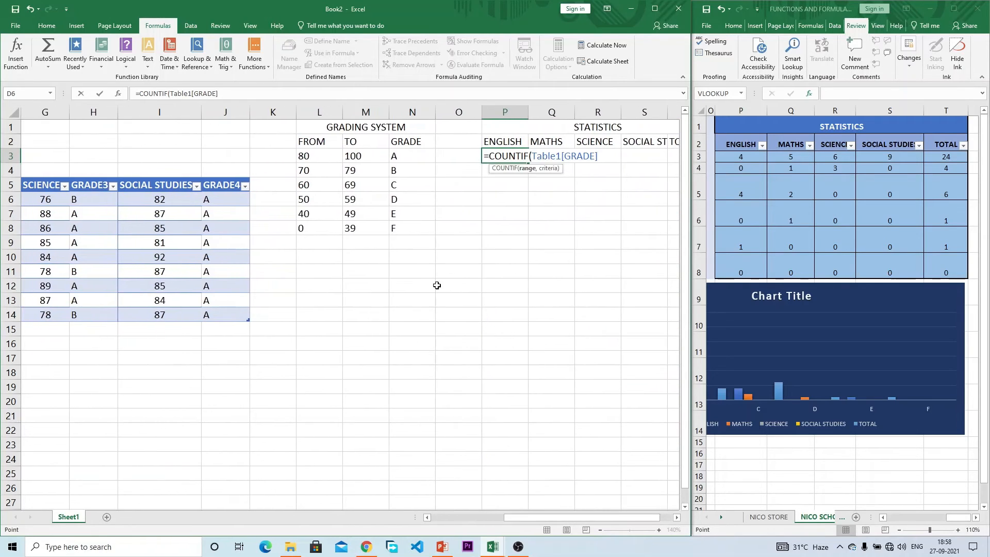
pyautogui.click(258, 93)
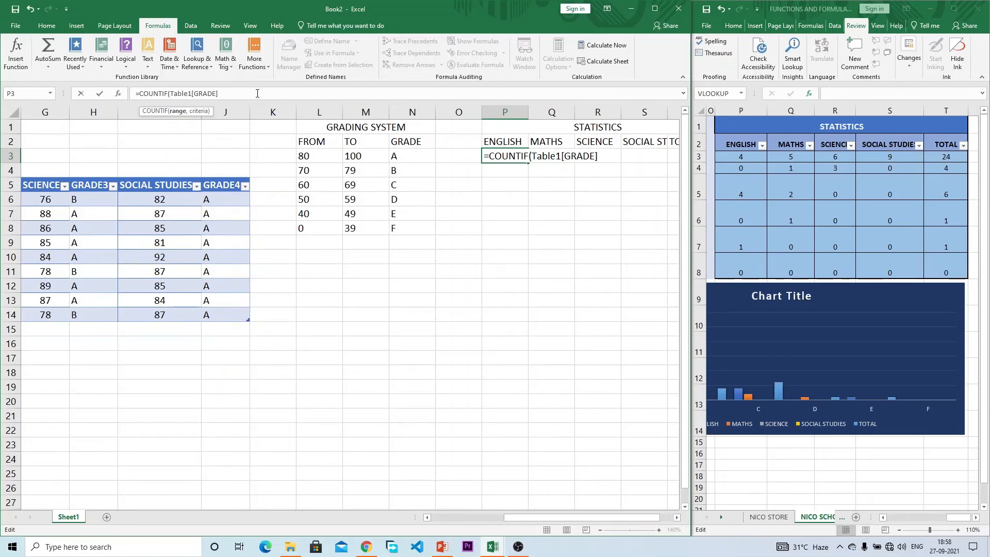
pyautogui.write(',')
pyautogui.write('A"')
pyautogui.write(')')
pyautogui.press('Return')
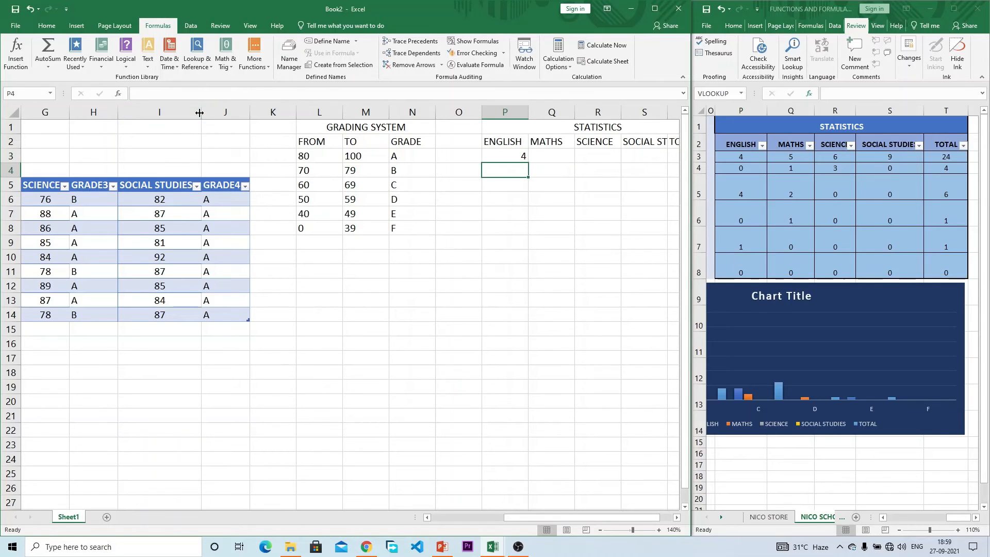
# Step: Test P3's count by changing N3's grade letter to B and back to A
pyautogui.click(514, 154)
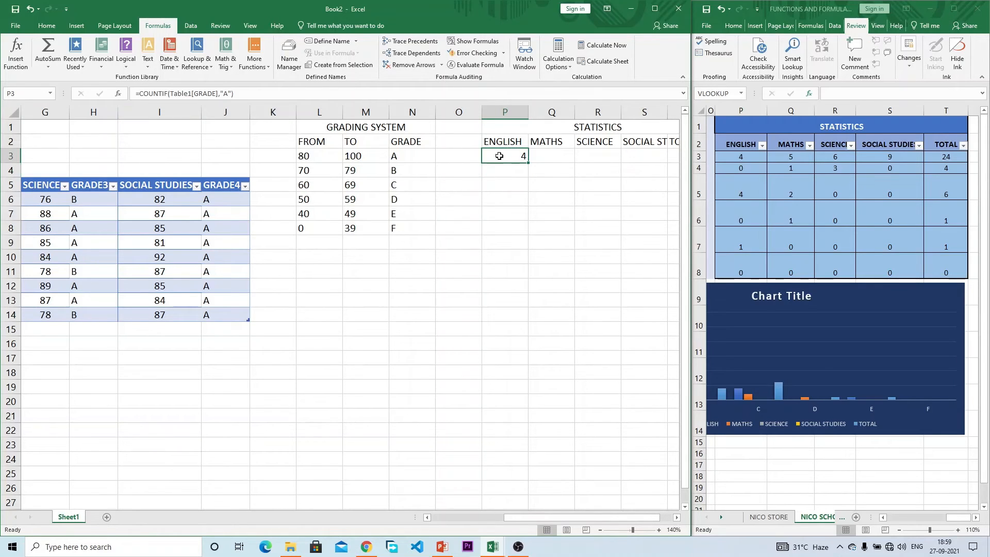
pyautogui.click(417, 155)
pyautogui.write('B')
pyautogui.press('Return')
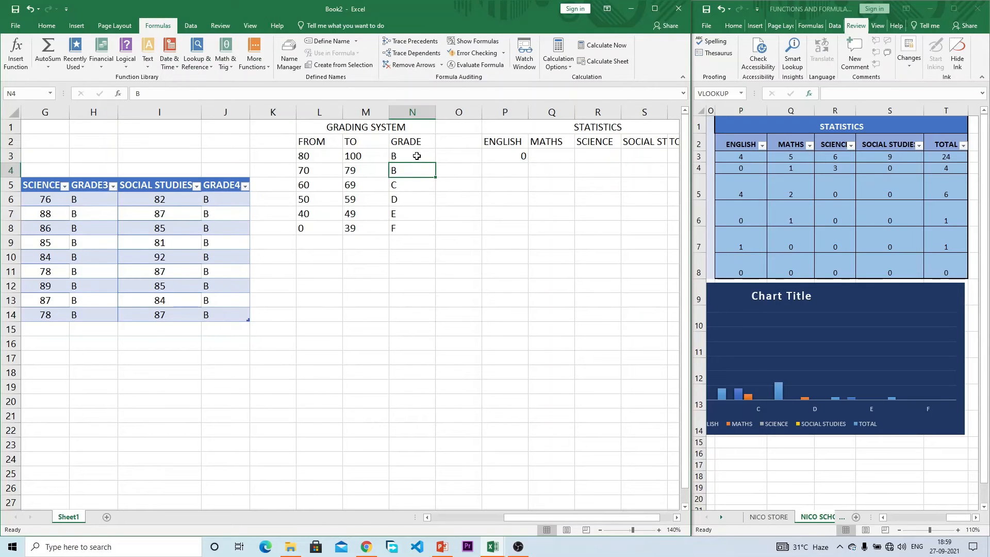
pyautogui.click(512, 156)
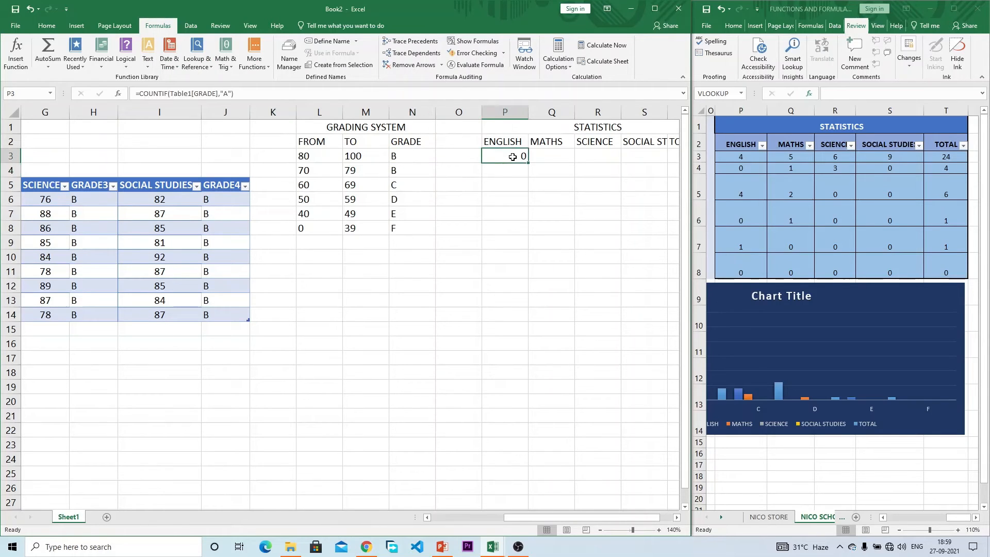
pyautogui.click(403, 156)
pyautogui.write('A')
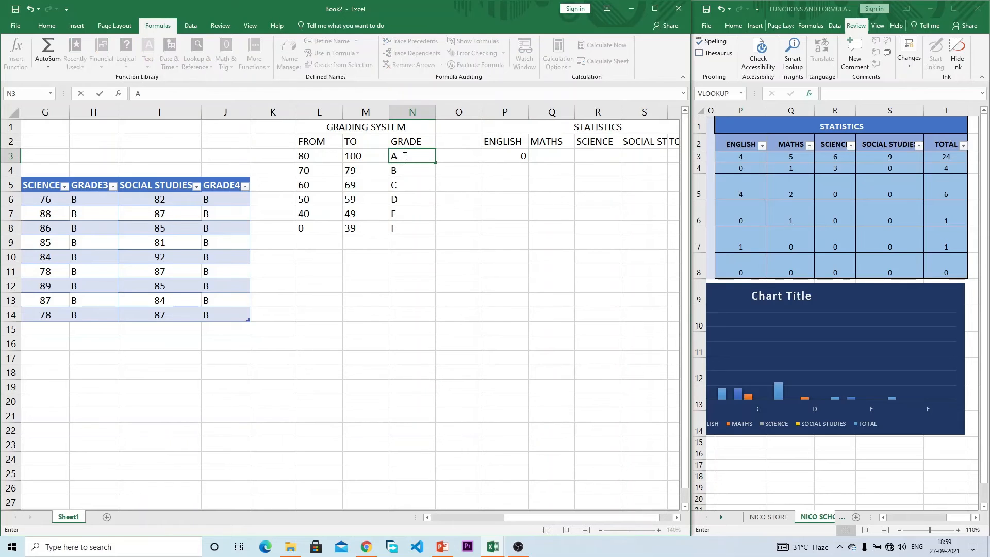
pyautogui.press('Return')
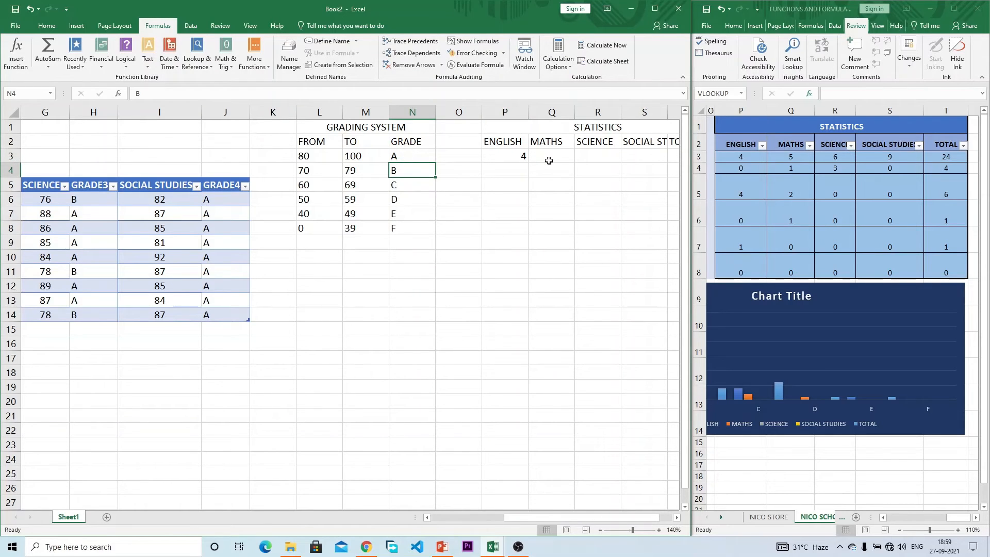
pyautogui.click(525, 156)
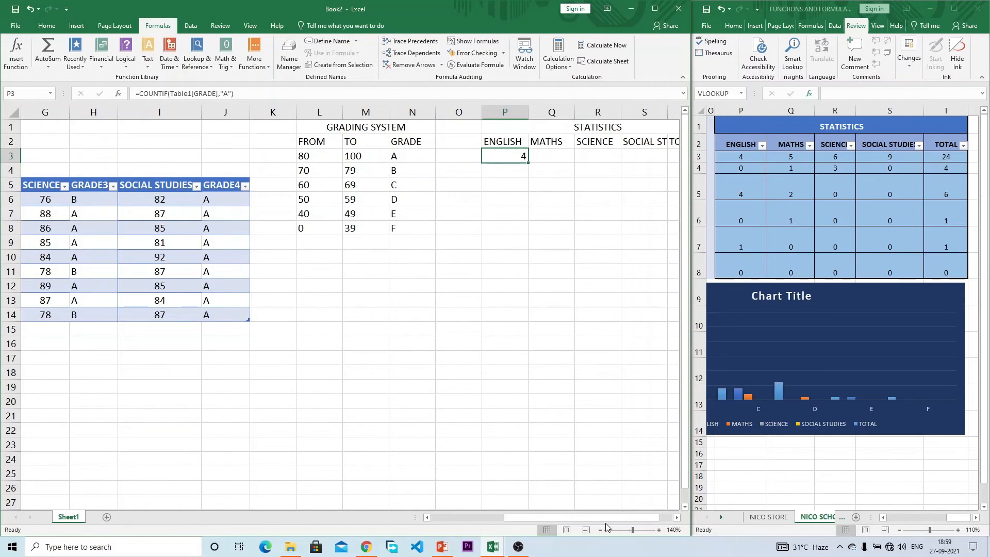
# Step: Change the first student's English mark in C6 from 80 to 70
pyautogui.moveTo(603, 517); pyautogui.dragTo(542, 522)
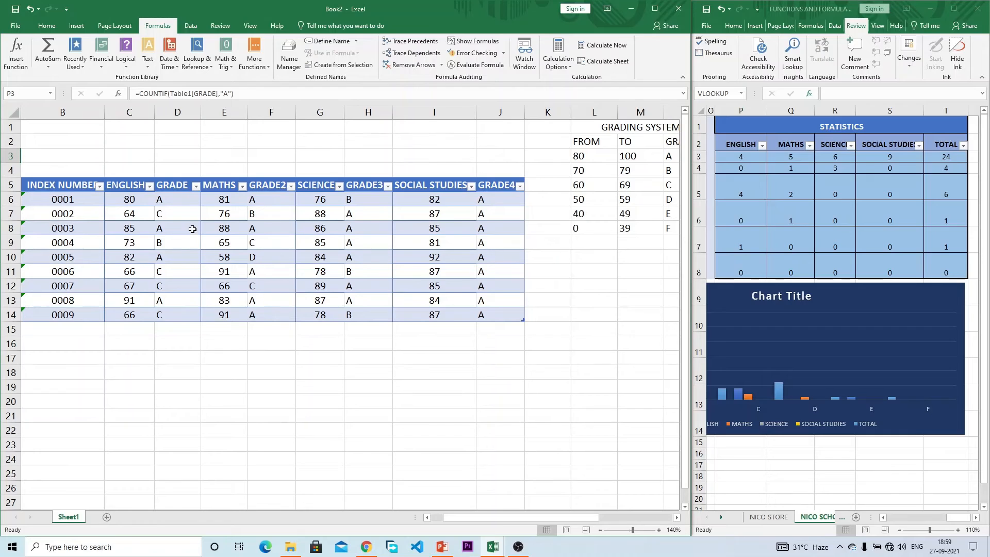
pyautogui.click(181, 200)
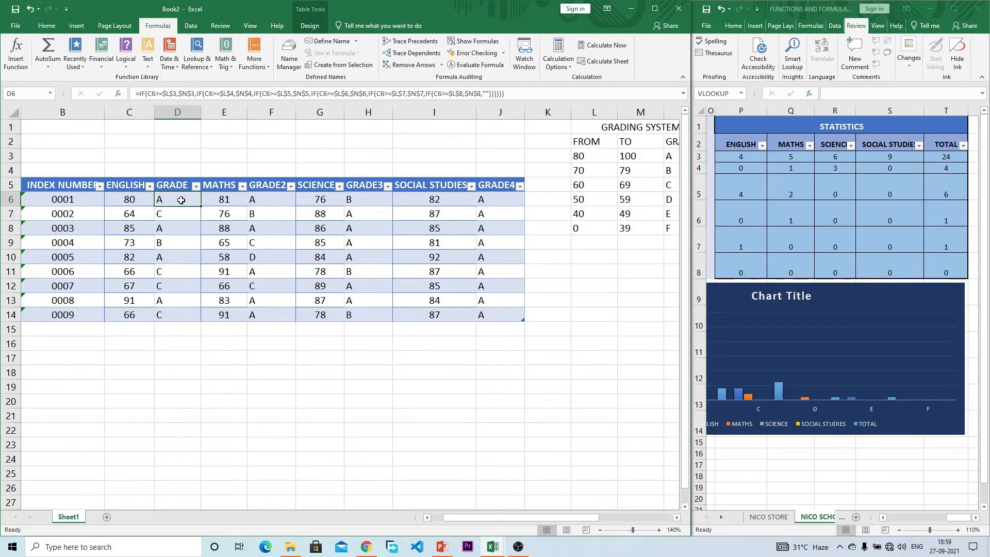
pyautogui.click(122, 199)
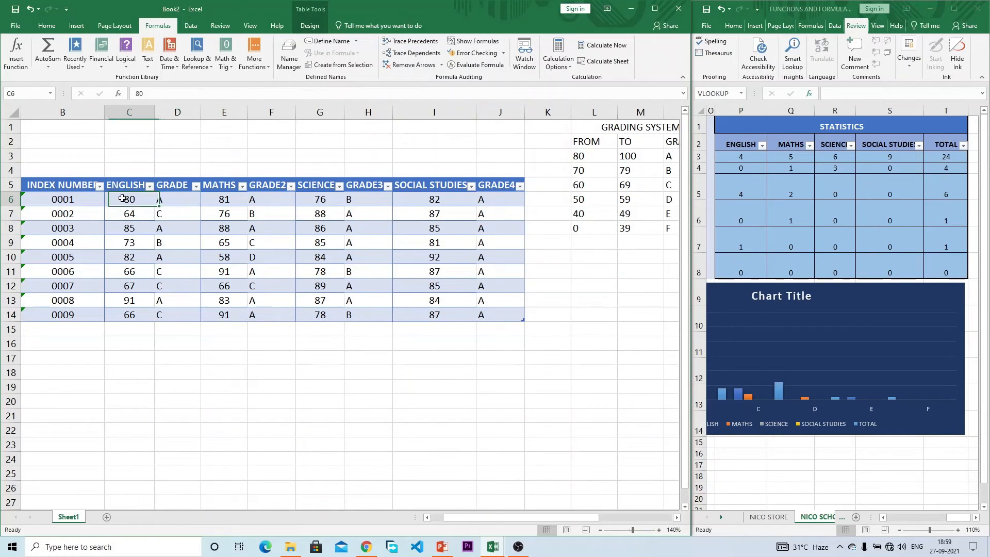
pyautogui.write('70')
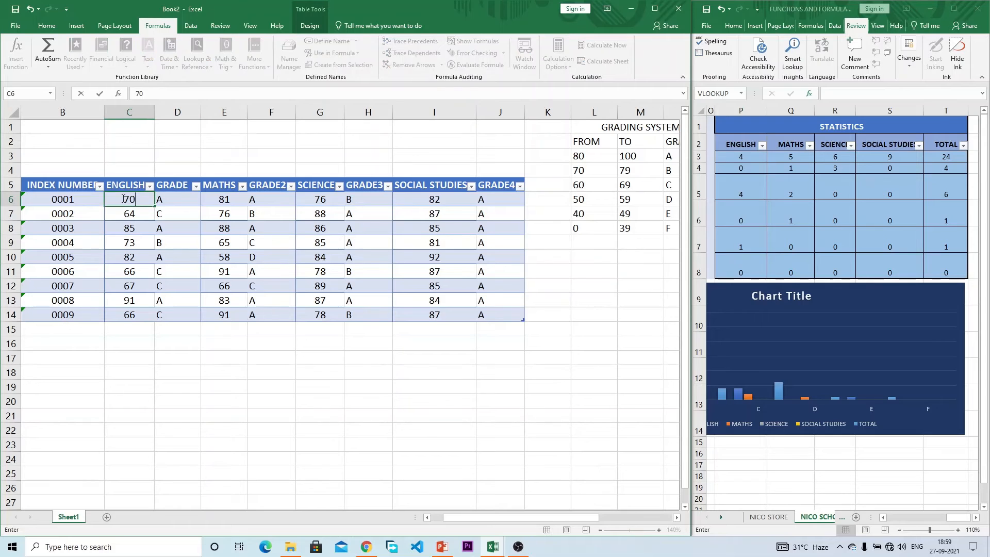
pyautogui.press('Return')
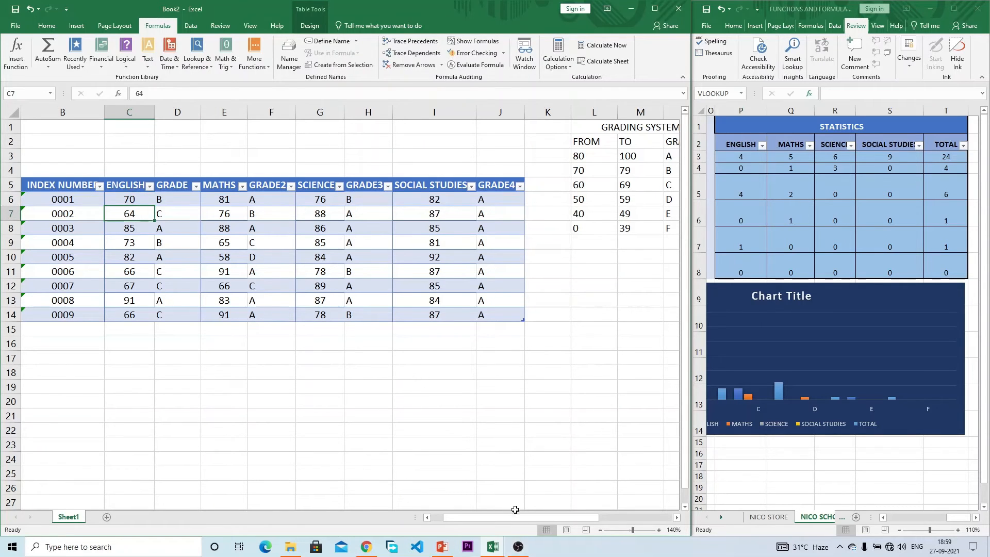
pyautogui.moveTo(515, 518); pyautogui.dragTo(543, 514)
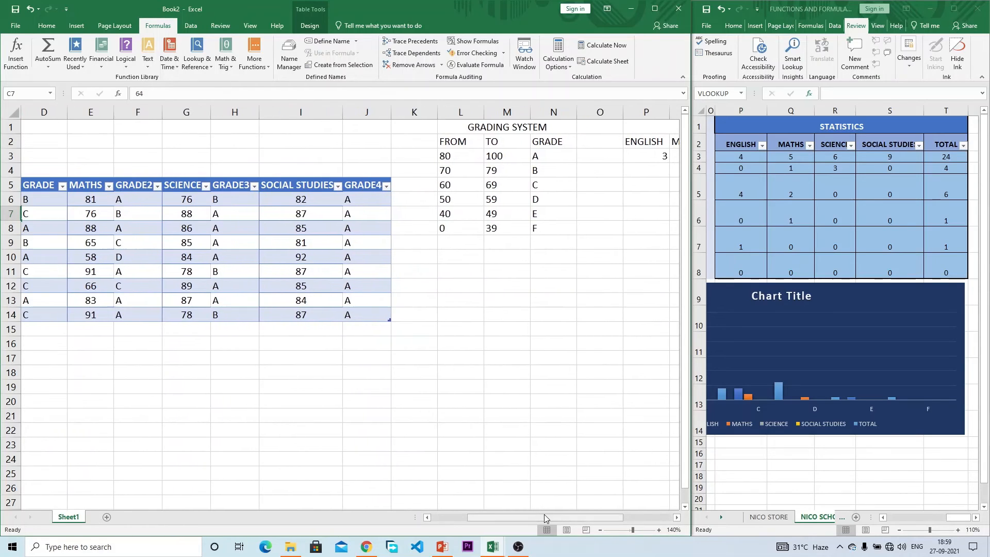
# Step: Replace the literal "A" in P3's COUNTIF with the absolute reference $N$3
pyautogui.click(647, 160)
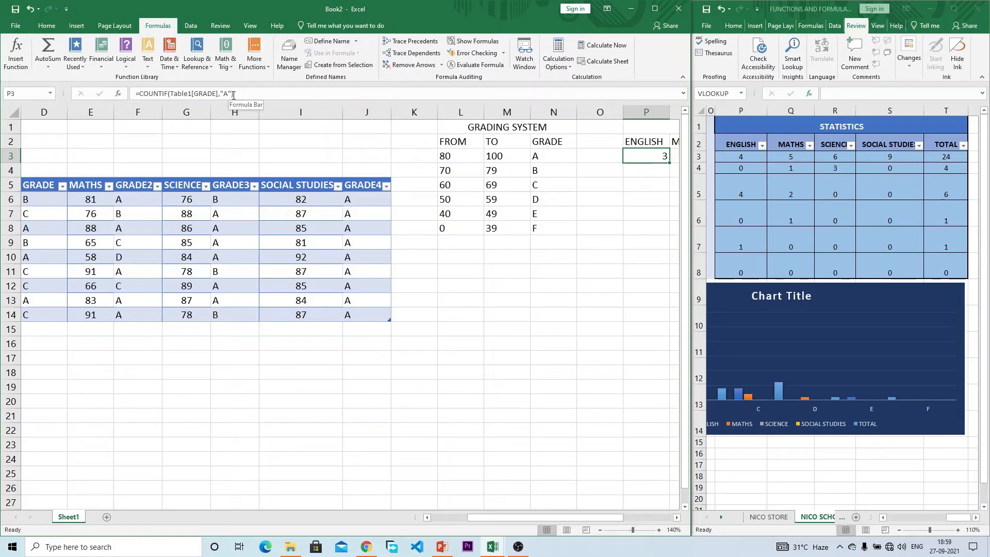
pyautogui.click(234, 95)
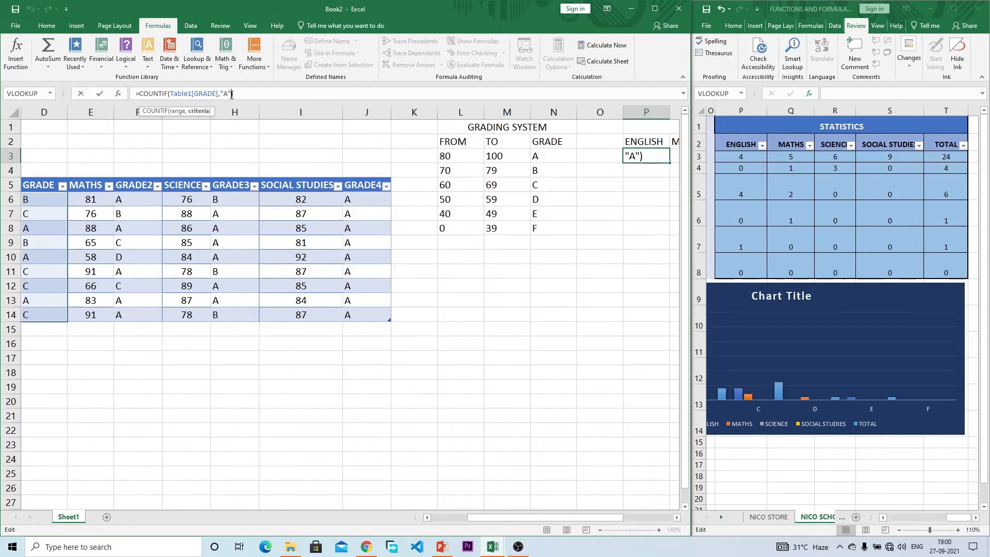
pyautogui.press('BackSpace')
pyautogui.press('BackSpace')
pyautogui.press('BackSpace')
pyautogui.click(557, 158)
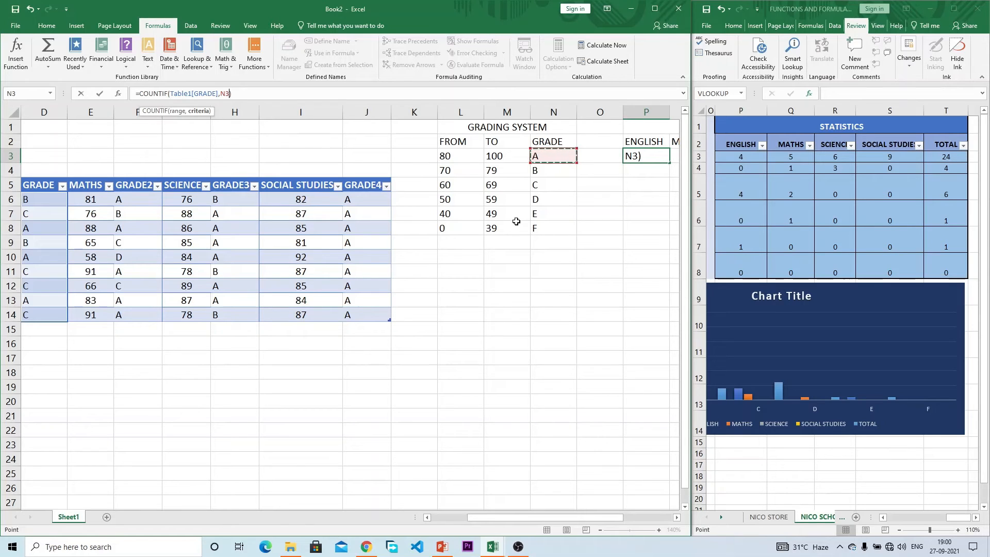
pyautogui.press('F4')
pyautogui.press('Return')
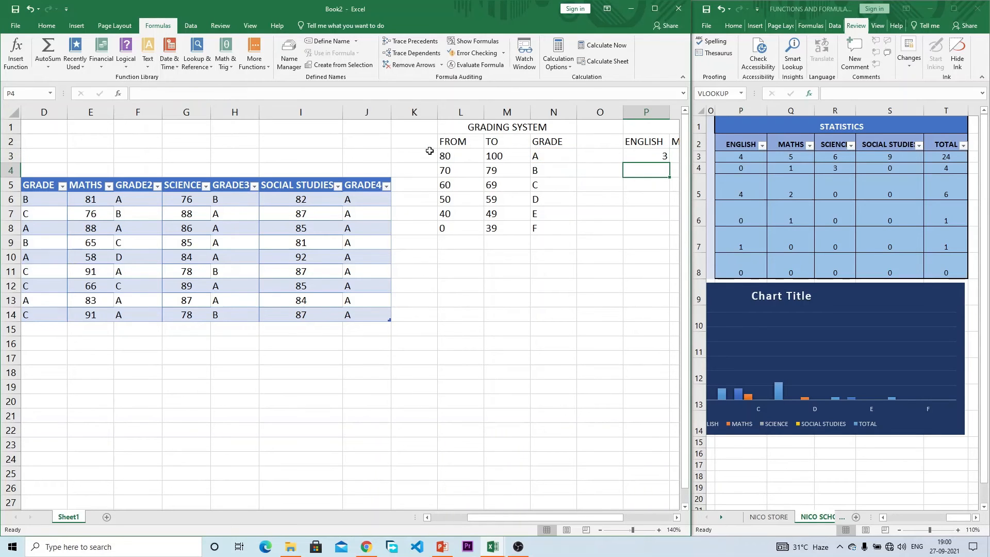
pyautogui.click(639, 157)
pyautogui.moveTo(583, 518); pyautogui.dragTo(626, 520)
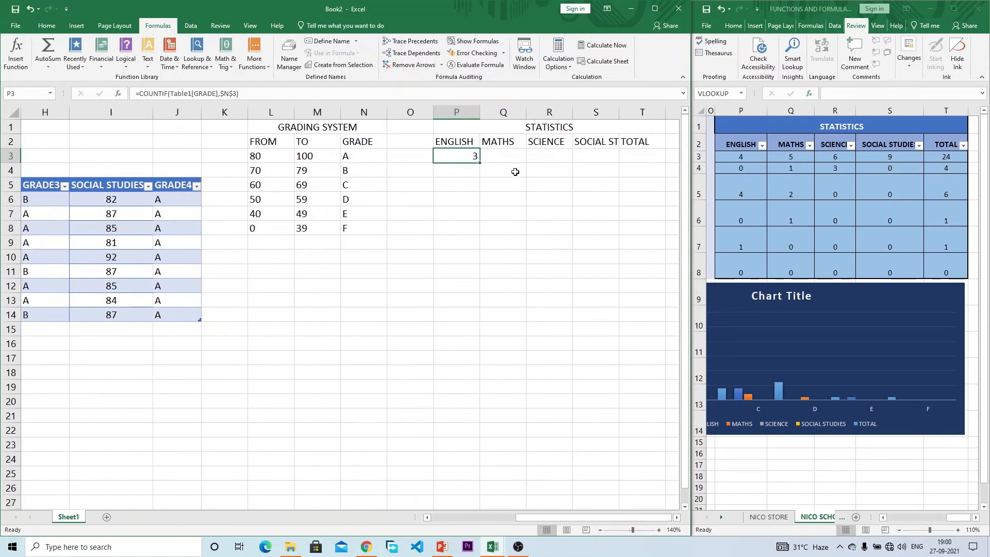
pyautogui.click(503, 158)
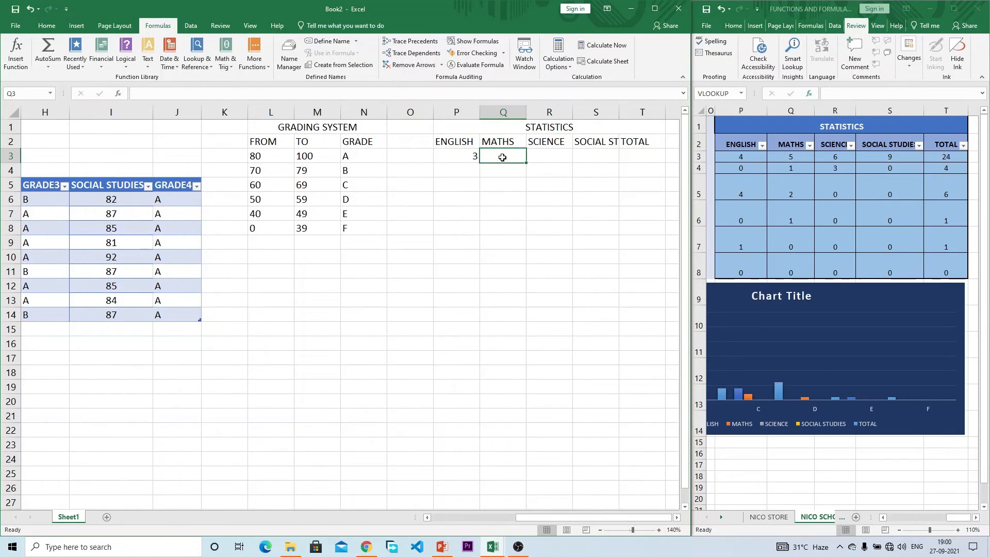
# Step: In Q3, start a COUNTIF formula over the Table1 GRADE2 column
pyautogui.write('=COUN')
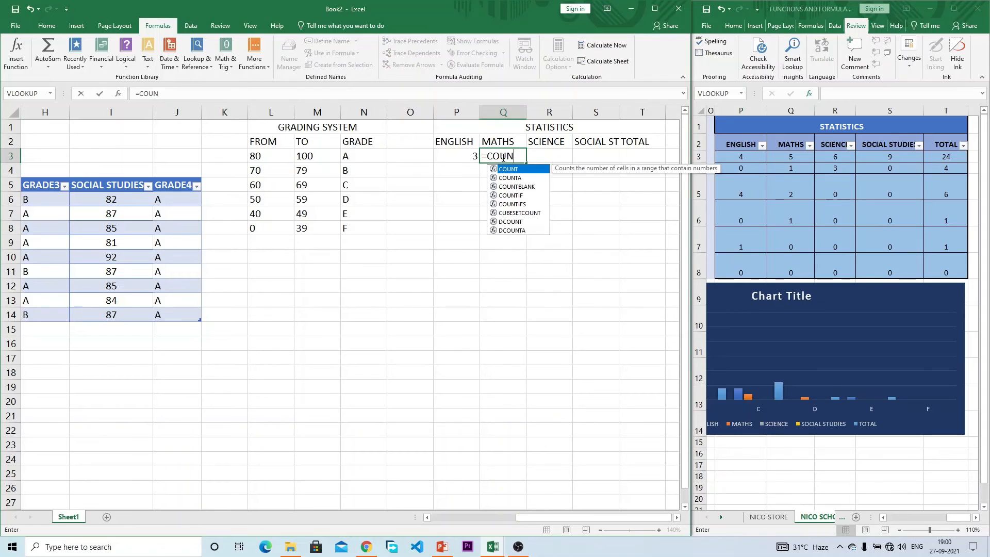
pyautogui.write('IF')
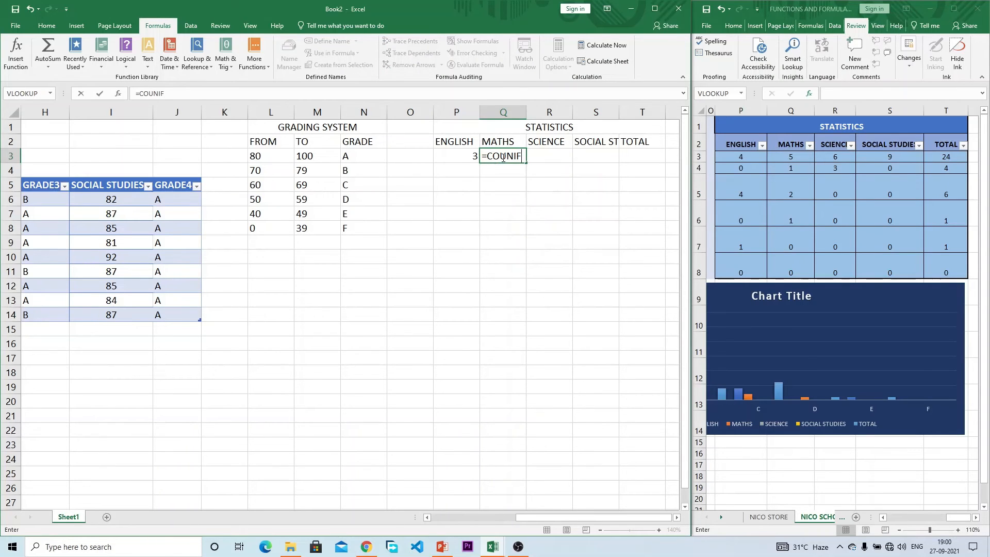
pyautogui.press('BackSpace')
pyautogui.press('BackSpace')
pyautogui.write('TIF')
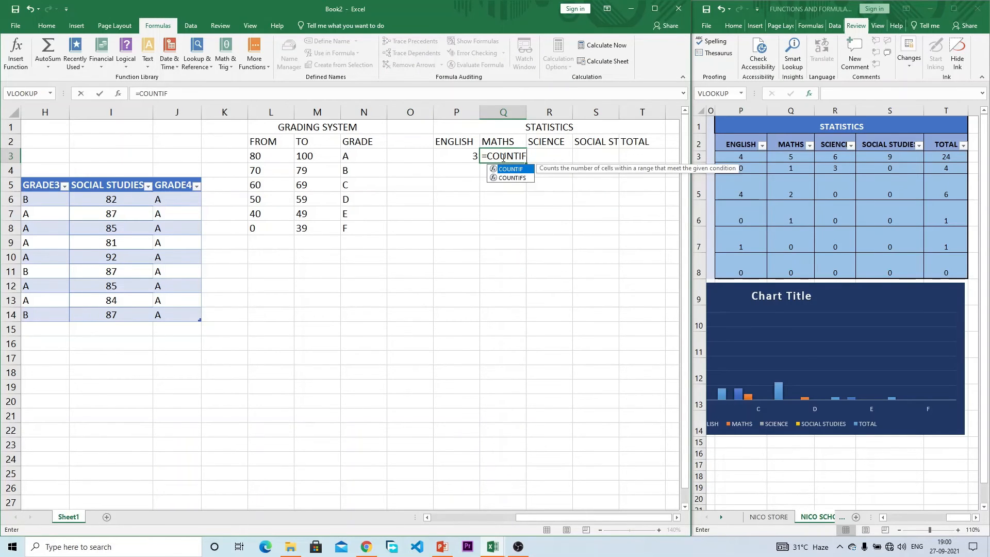
pyautogui.write('(')
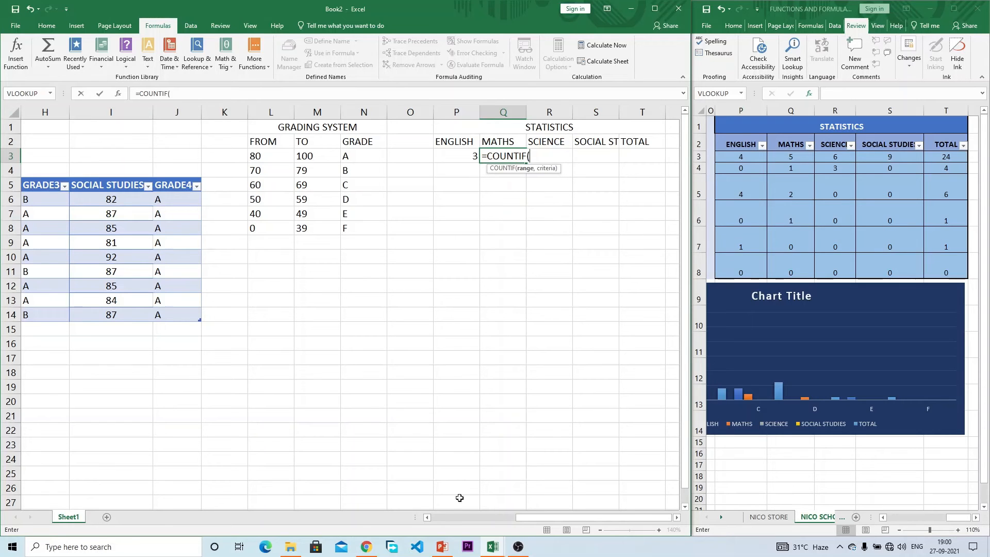
pyautogui.moveTo(584, 516); pyautogui.dragTo(526, 516)
pyautogui.moveTo(185, 199); pyautogui.dragTo(180, 313)
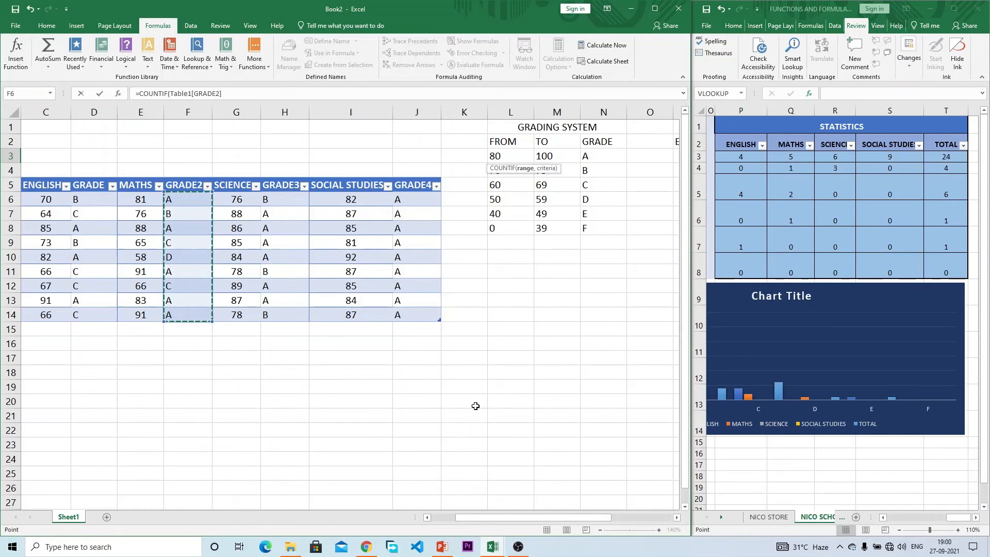
pyautogui.click(258, 95)
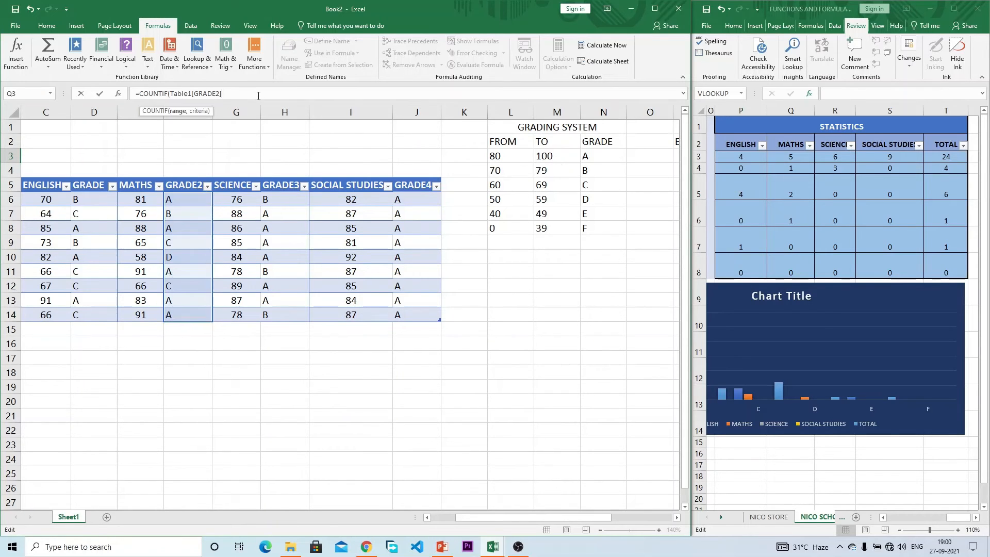
# Step: Add absolute $N$3 as the criterion and confirm, counting 5 Maths A grades
pyautogui.write(',')
pyautogui.moveTo(518, 518); pyautogui.dragTo(570, 517)
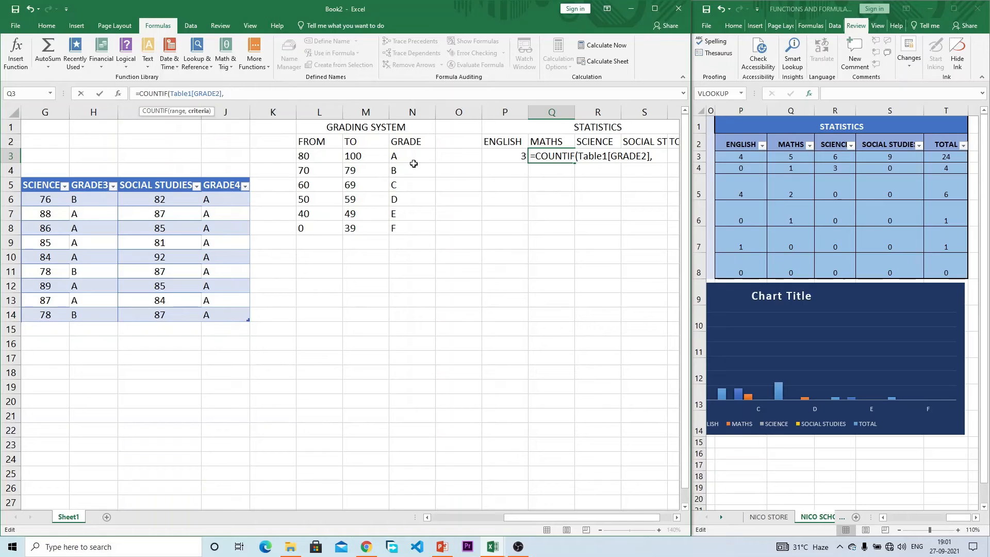
pyautogui.click(398, 156)
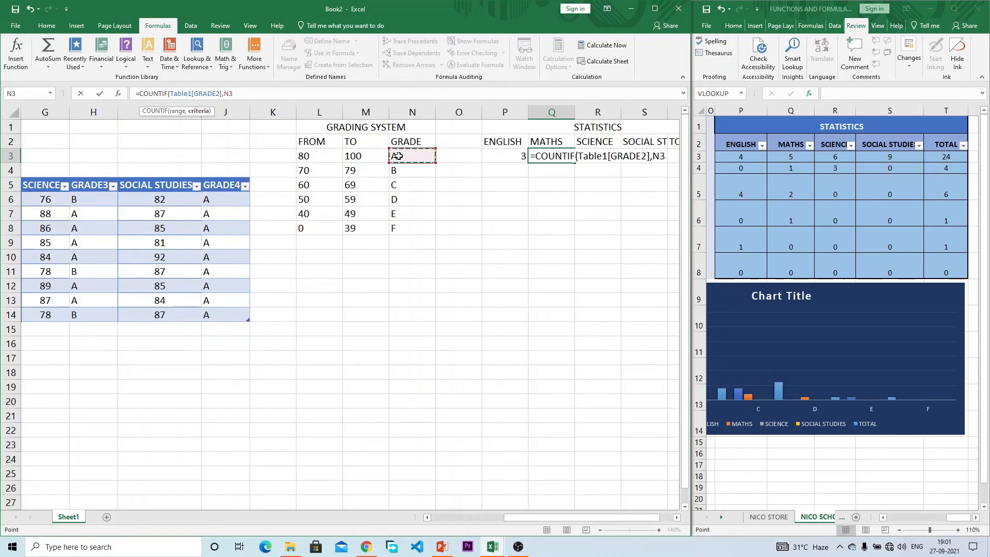
pyautogui.press('F4')
pyautogui.write(')')
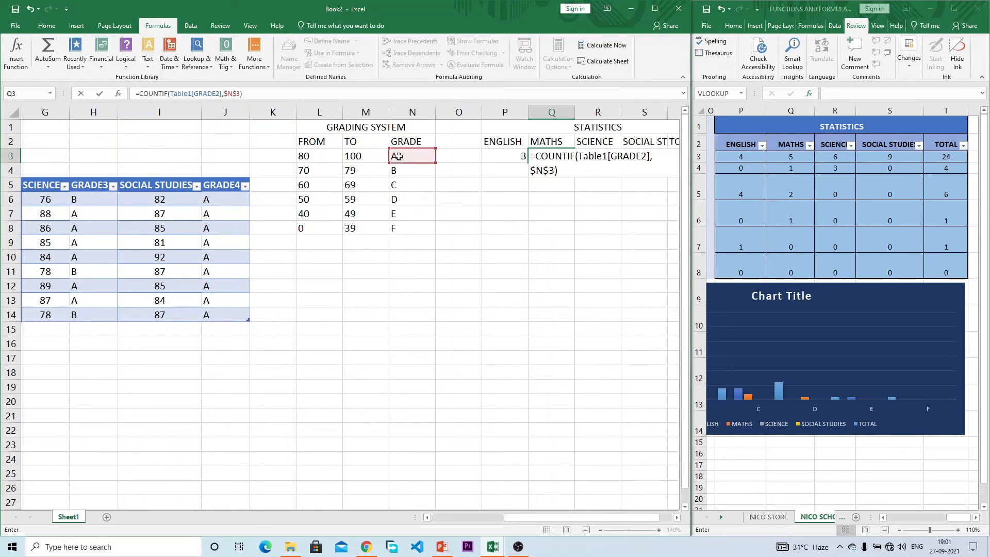
pyautogui.press('Return')
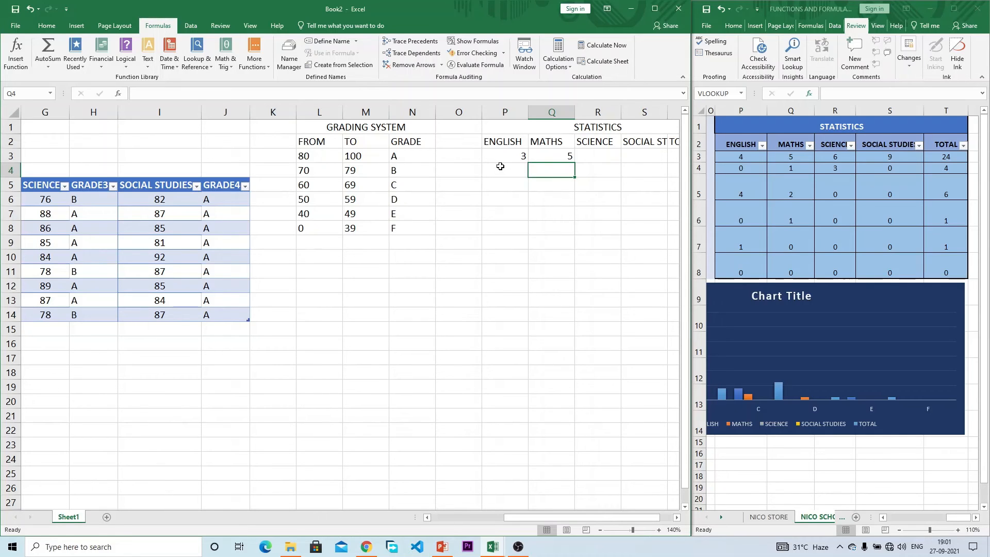
pyautogui.click(597, 158)
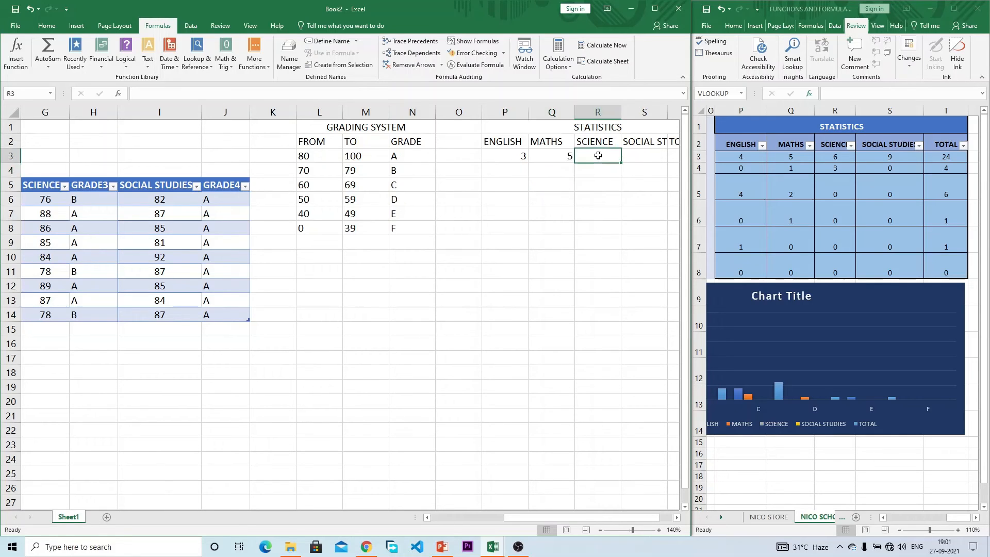
# Step: Make the grade criterion in P3's English count formula row-relative
pyautogui.click(647, 158)
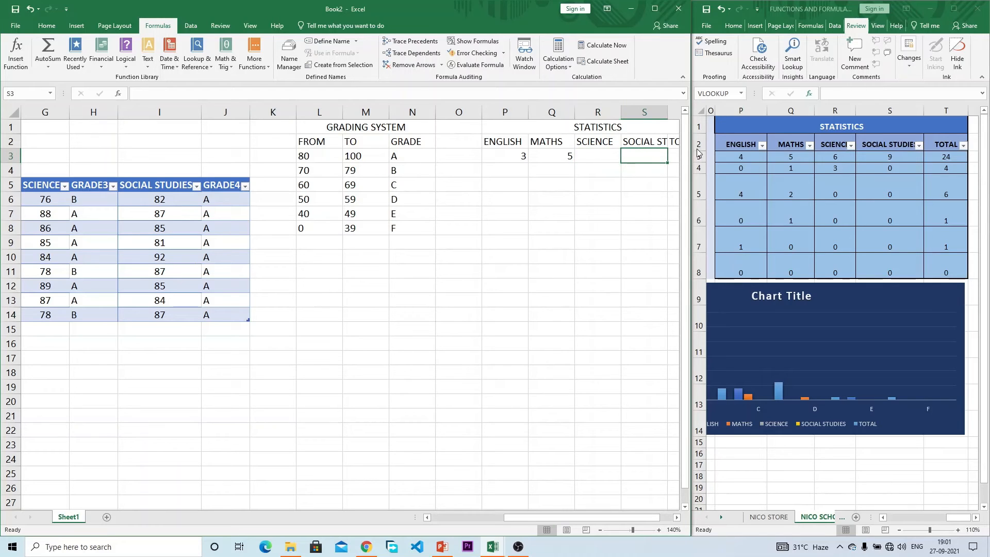
pyautogui.click(672, 152)
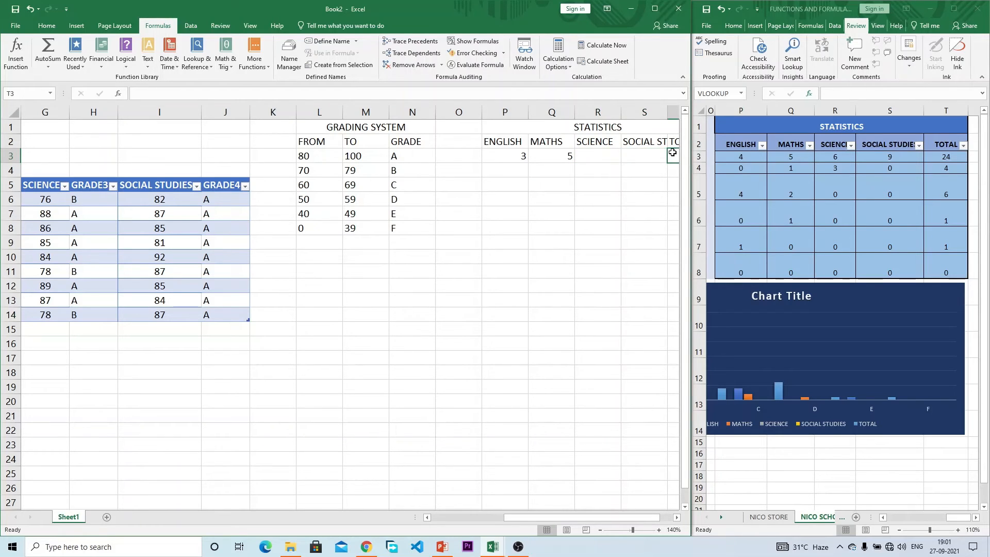
pyautogui.click(505, 170)
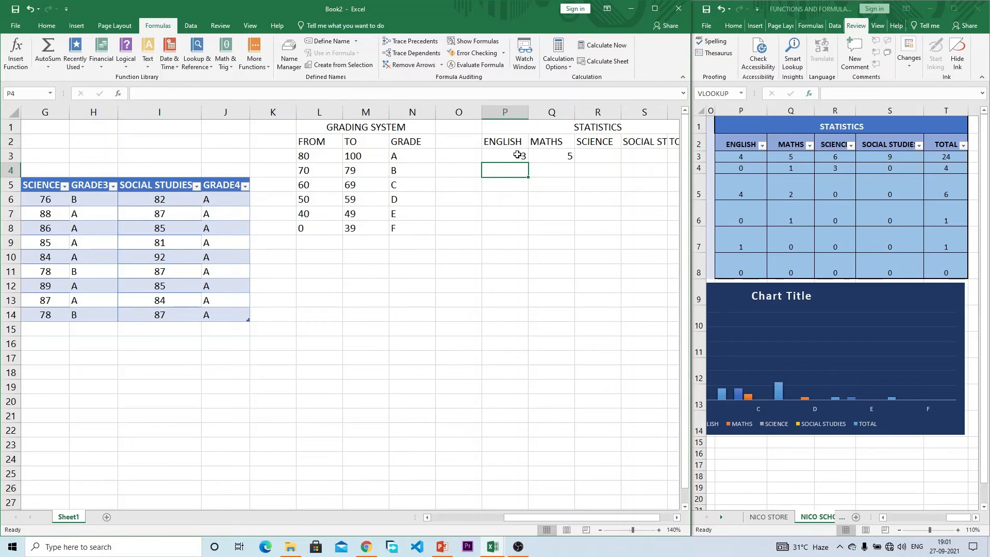
pyautogui.click(516, 154)
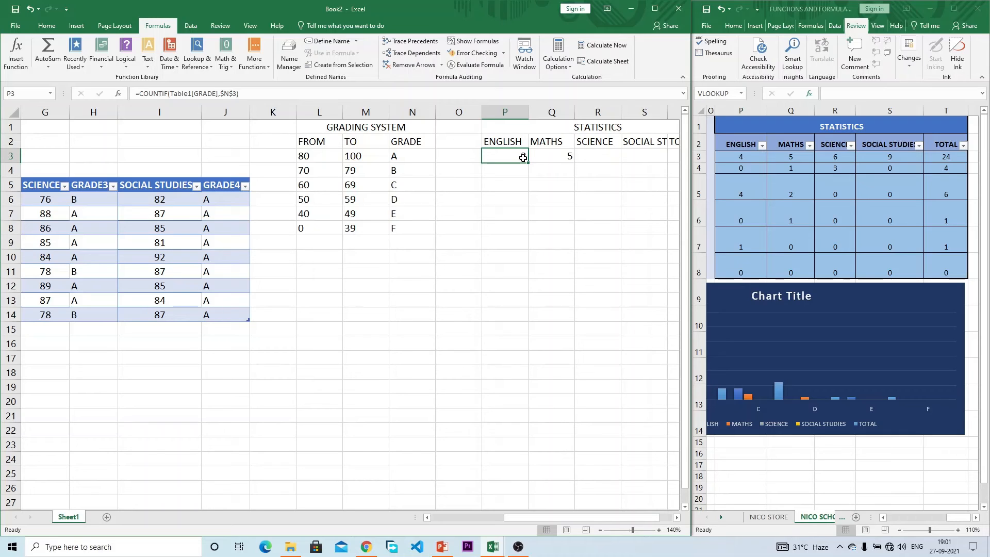
pyautogui.click(233, 94)
pyautogui.press('BackSpace')
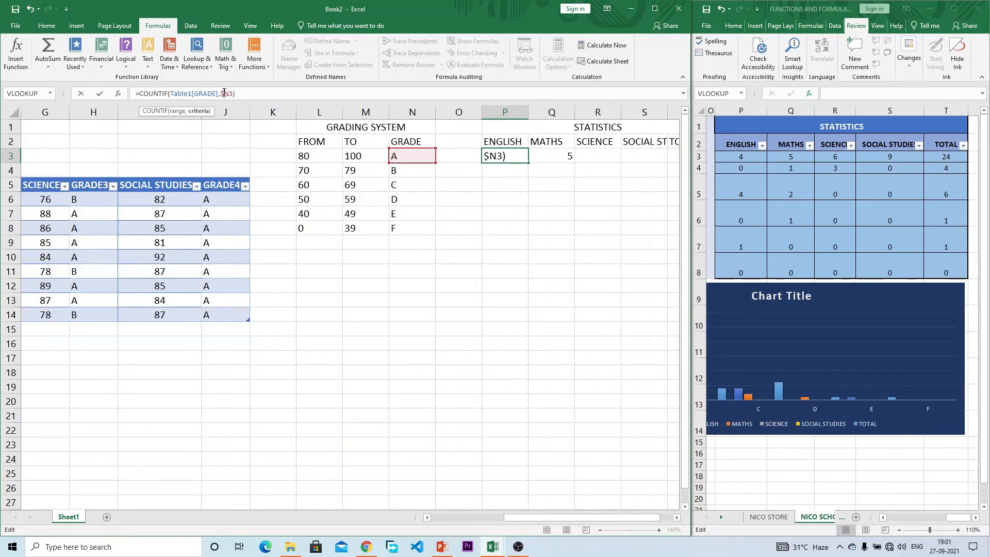
pyautogui.press('Return')
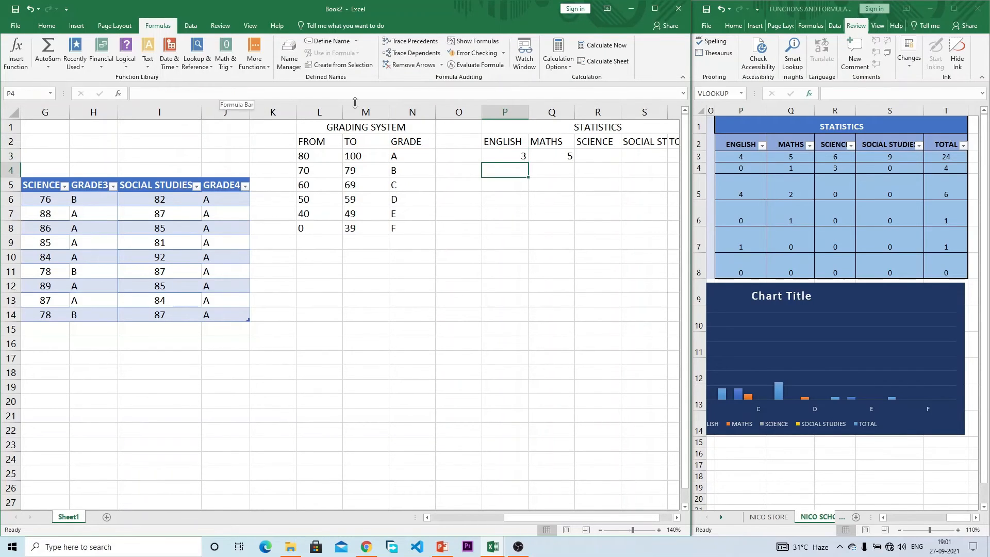
# Step: Fill P3's formula down to P8, counting English grades A–F as 3, 2, 4, 0, 0, 0
pyautogui.click(497, 153)
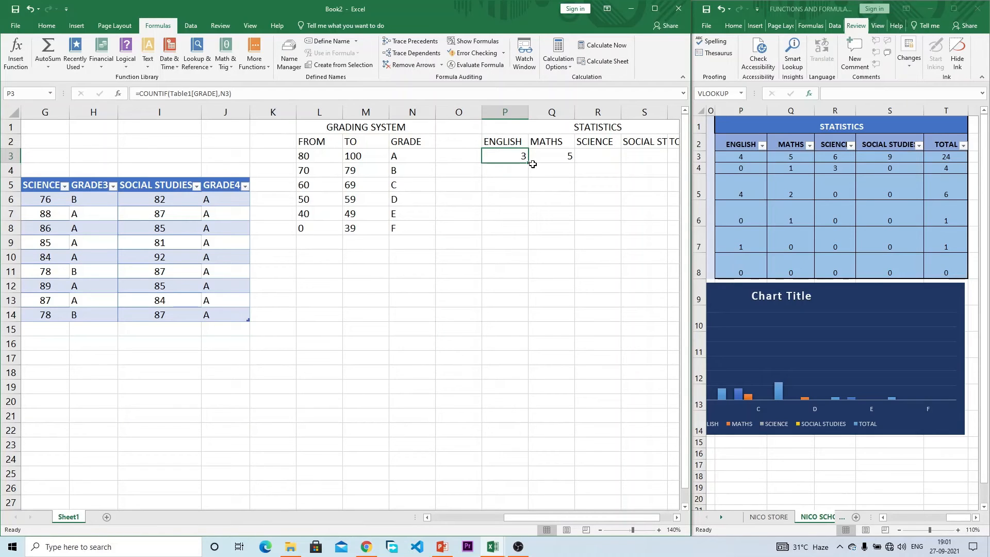
pyautogui.moveTo(528, 163); pyautogui.dragTo(525, 230)
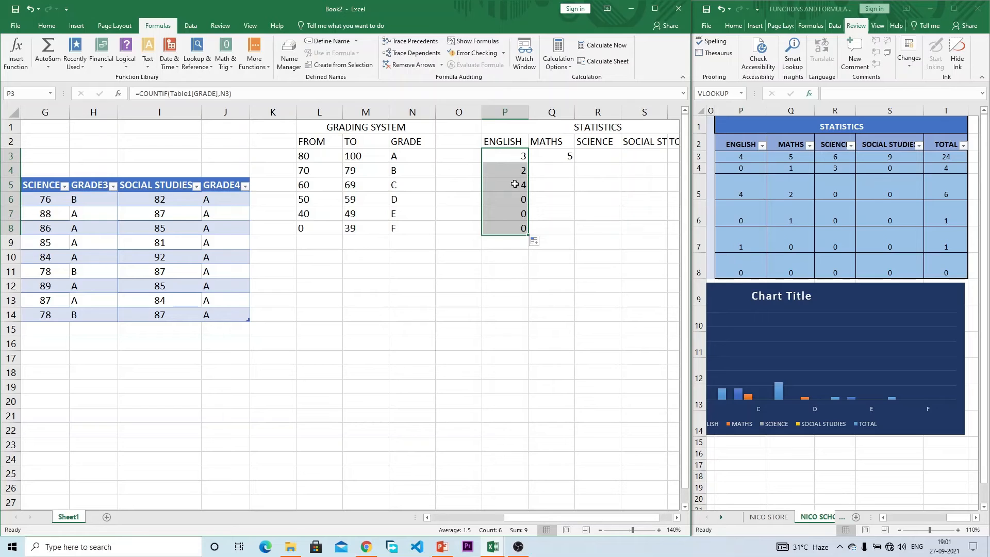
pyautogui.moveTo(575, 518)
pyautogui.mouseDown()
pyautogui.moveTo(506, 520)
pyautogui.moveTo(586, 501)
pyautogui.mouseUp()
pyautogui.click(449, 157)
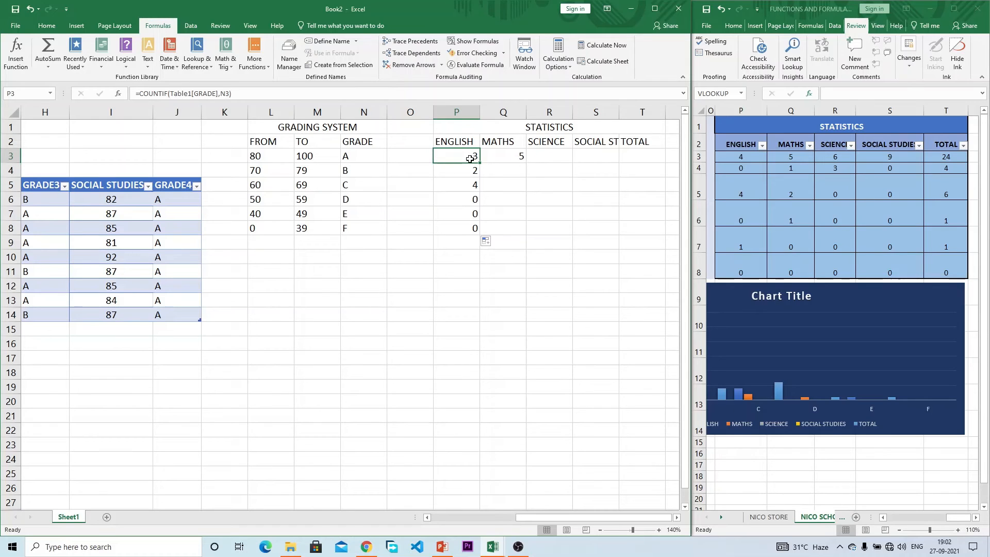
# Step: Copy the Maths count formula from Q3 down to Q8, still using the absolute criterion
pyautogui.click(509, 156)
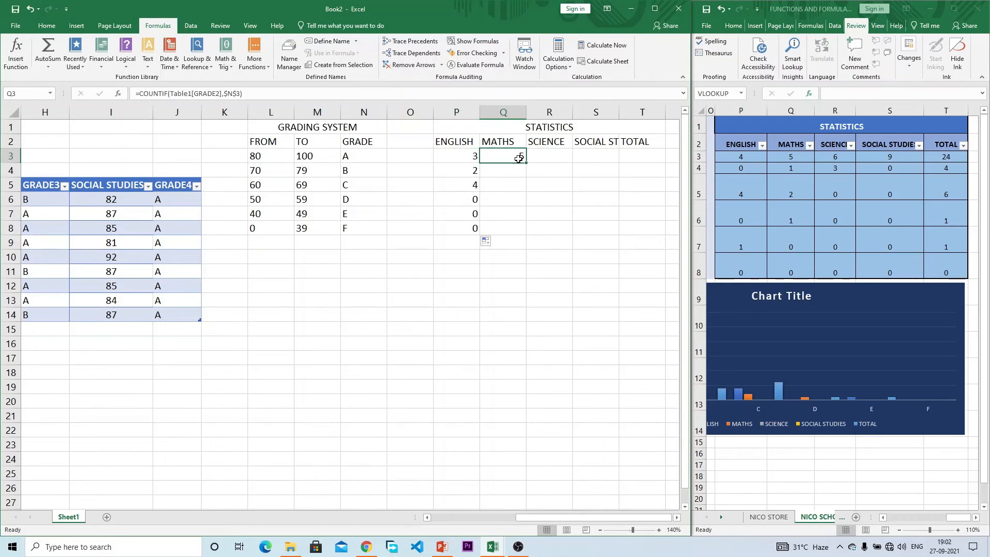
pyautogui.moveTo(525, 163)
pyautogui.mouseDown()
pyautogui.moveTo(520, 234)
pyautogui.moveTo(517, 156)
pyautogui.mouseUp()
pyautogui.click(237, 93)
pyautogui.press('Return')
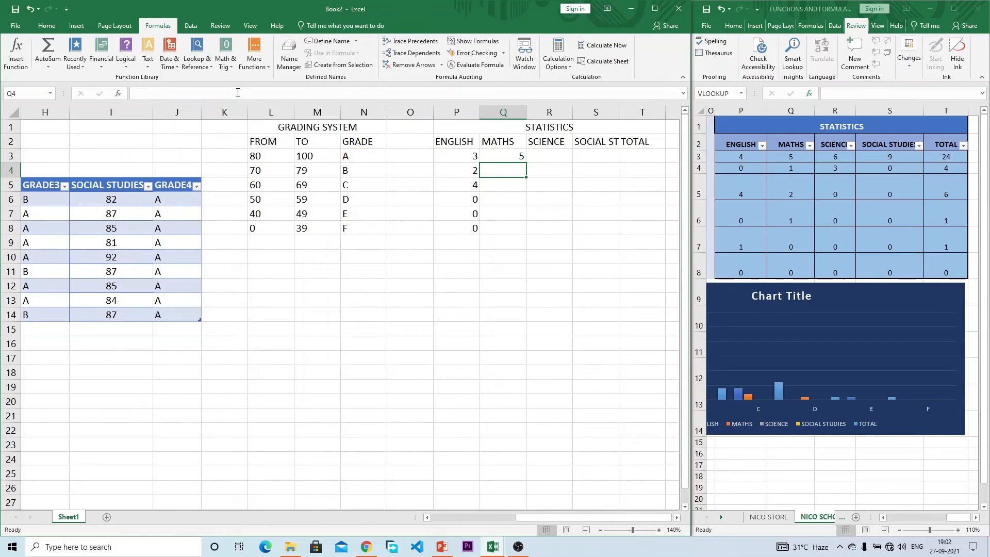
pyautogui.moveTo(525, 165); pyautogui.dragTo(521, 234)
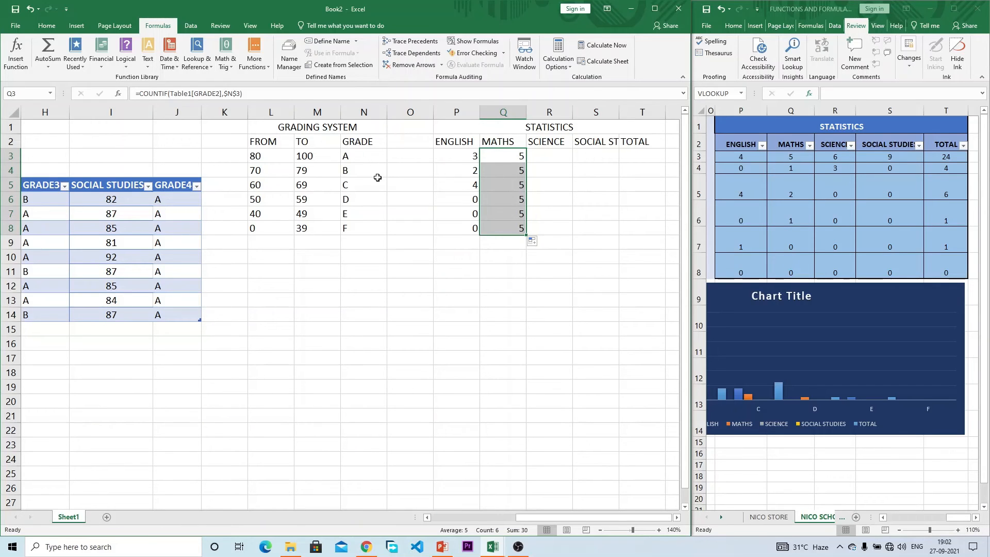
# Step: Make Q3's criterion $N3 and refill to Q8, giving 5, 1, 2, 1, 0, 0
pyautogui.click(506, 155)
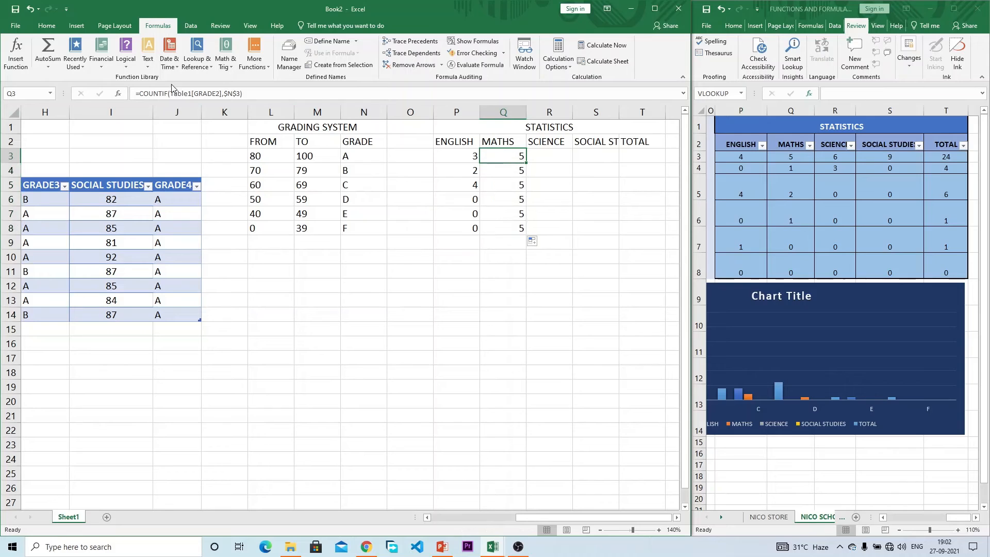
pyautogui.click(237, 94)
pyautogui.press('BackSpace')
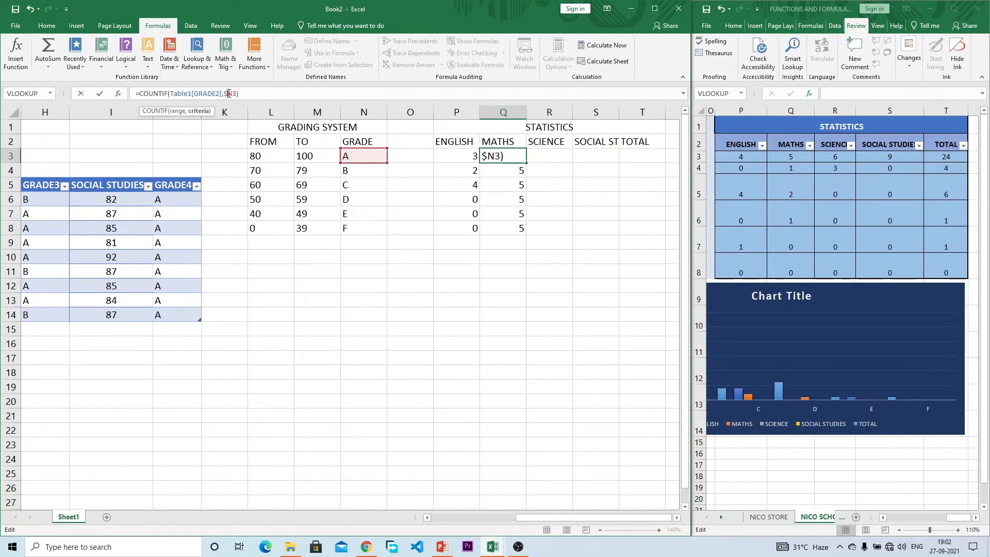
pyautogui.press('Return')
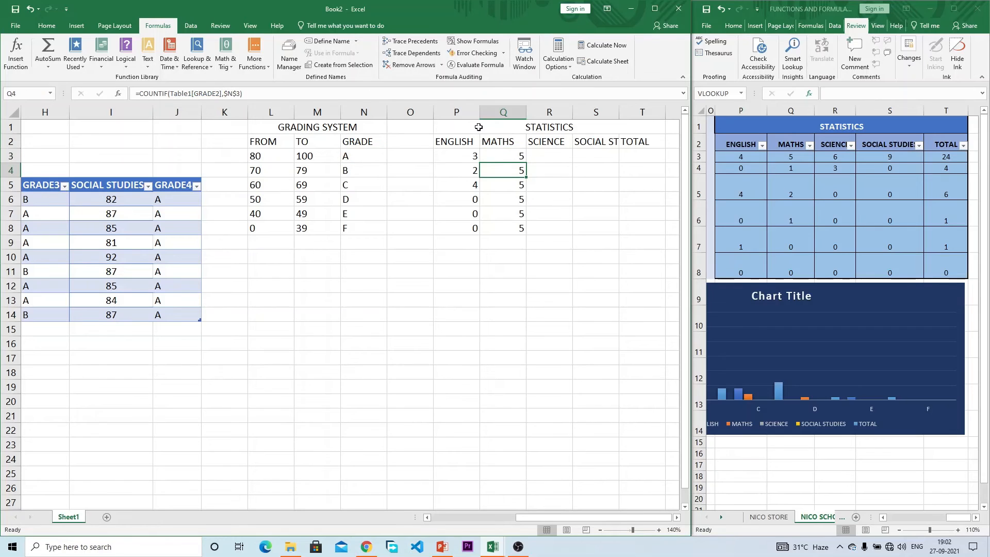
pyautogui.click(513, 151)
pyautogui.moveTo(527, 161); pyautogui.dragTo(525, 238)
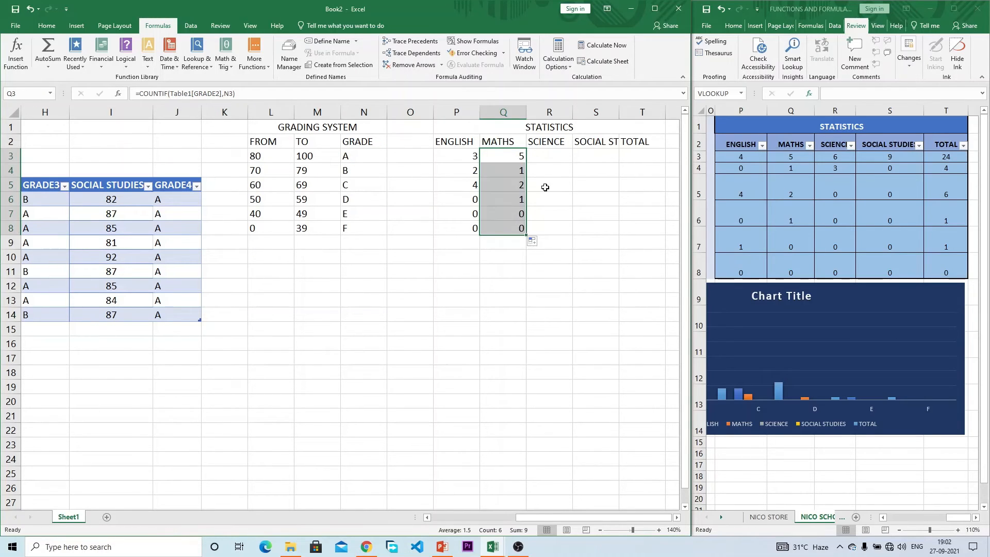
pyautogui.click(554, 157)
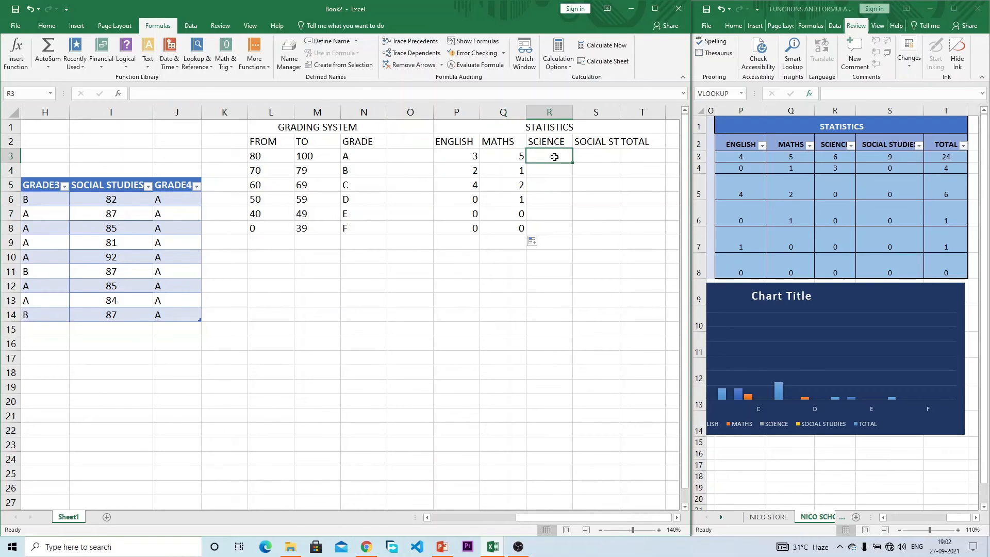
# Step: Enter =COUNTIF(Table1[GRADE3],N3) in R3 and fill to R8, giving 6, 3, 0, 0, 0, 0
pyautogui.write('=COUNT')
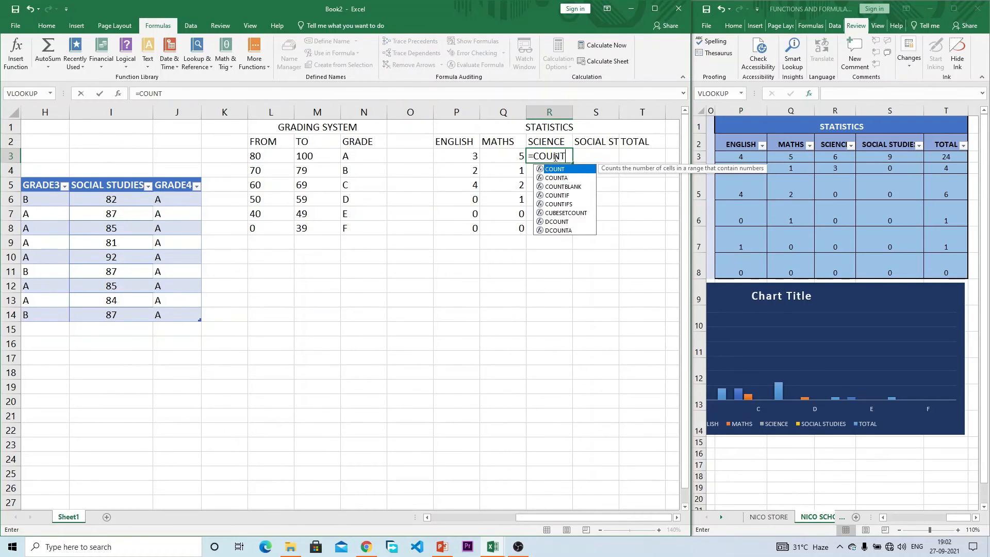
pyautogui.write('IF(')
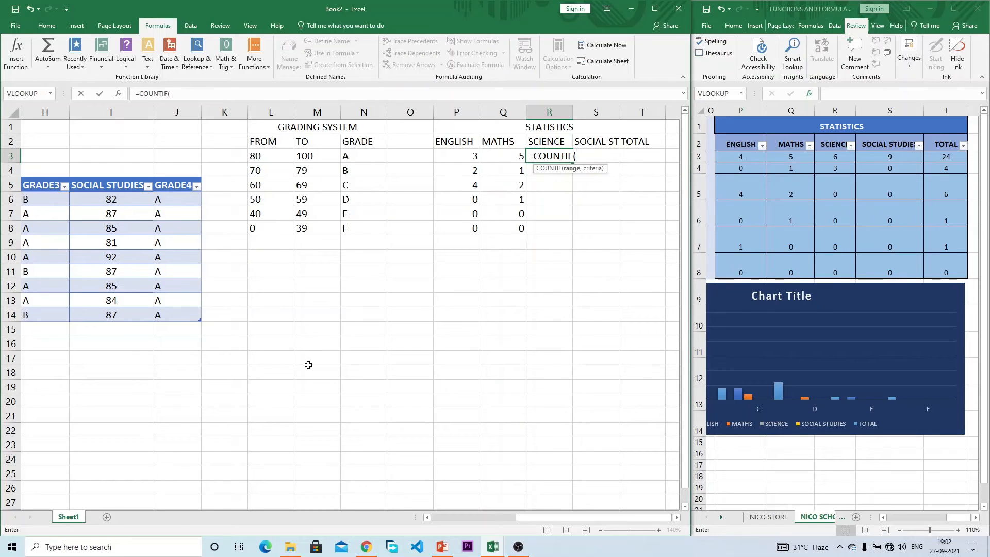
pyautogui.moveTo(564, 515); pyautogui.dragTo(552, 515)
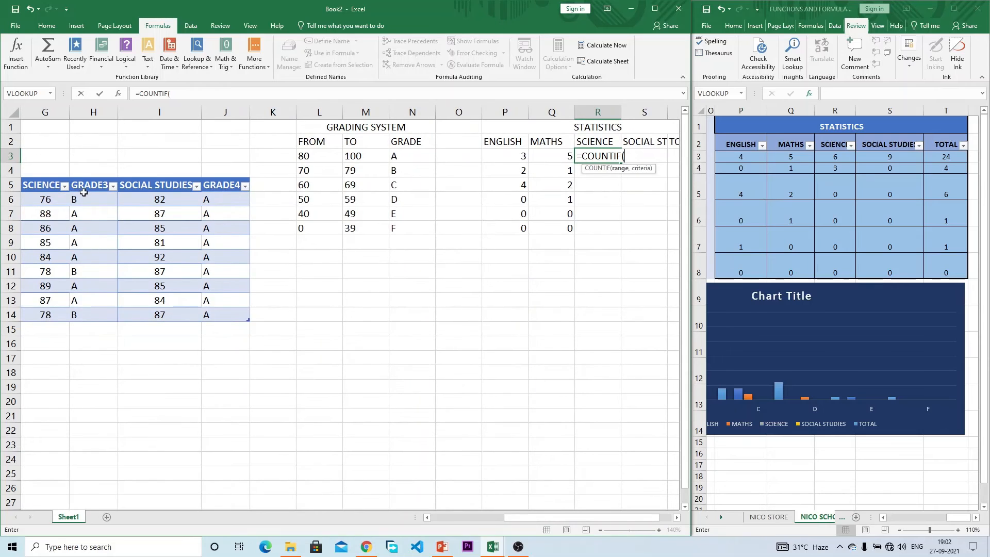
pyautogui.moveTo(85, 198); pyautogui.dragTo(91, 313)
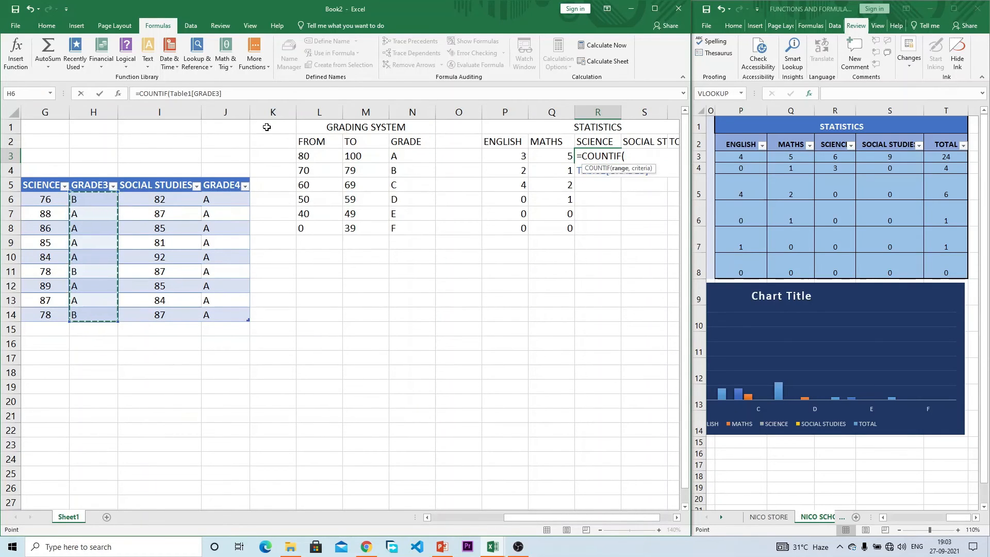
pyautogui.click(251, 97)
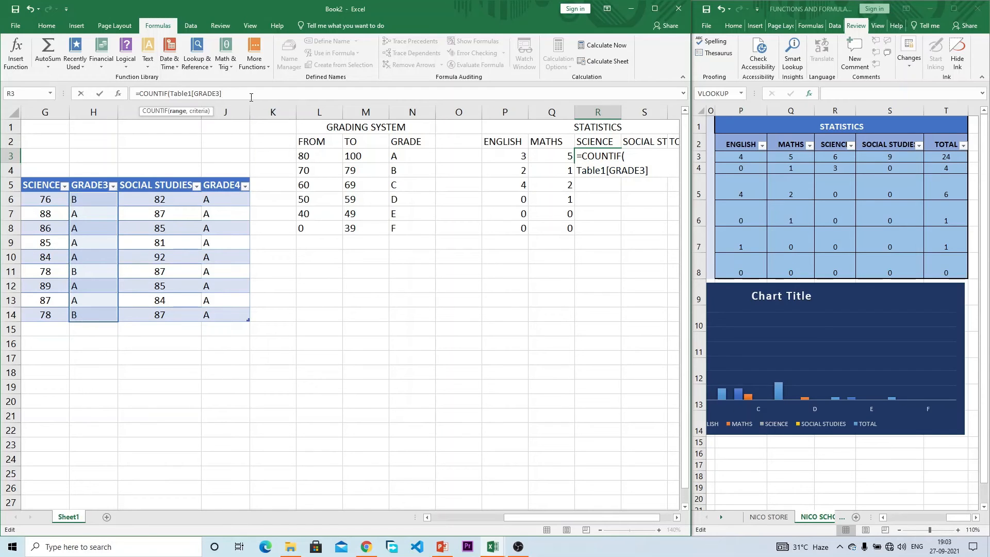
pyautogui.write(',')
pyautogui.click(402, 157)
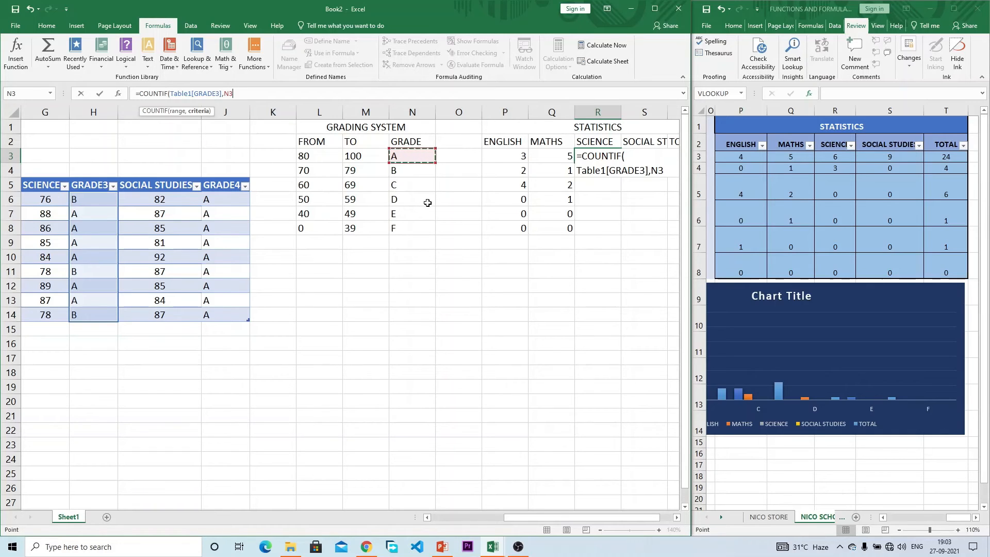
pyautogui.press('Return')
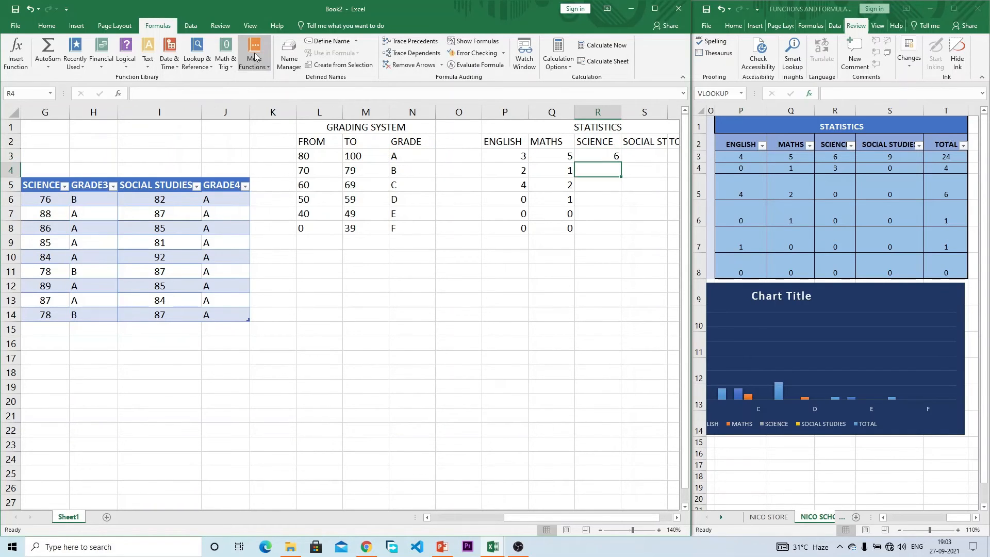
pyautogui.click(603, 157)
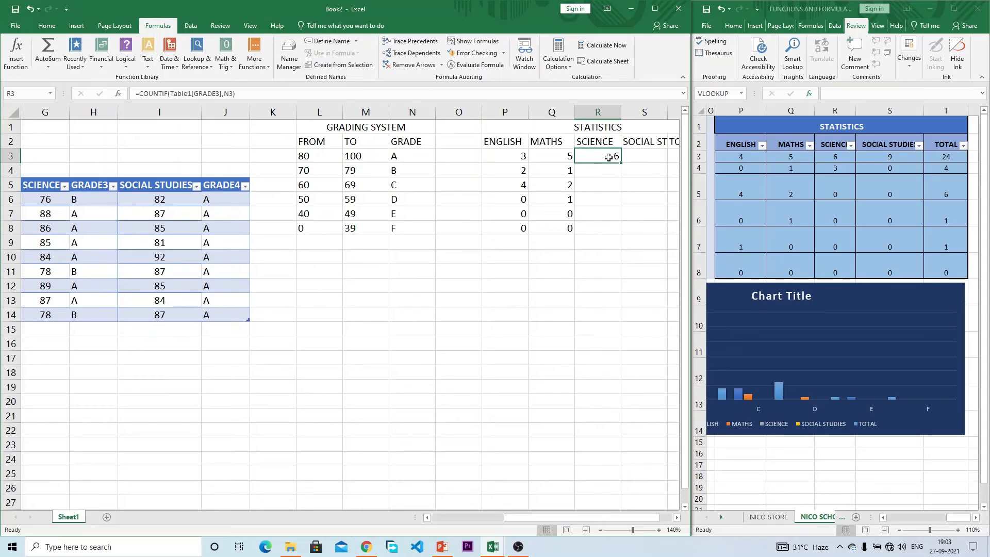
pyautogui.moveTo(620, 163); pyautogui.dragTo(621, 234)
pyautogui.click(637, 159)
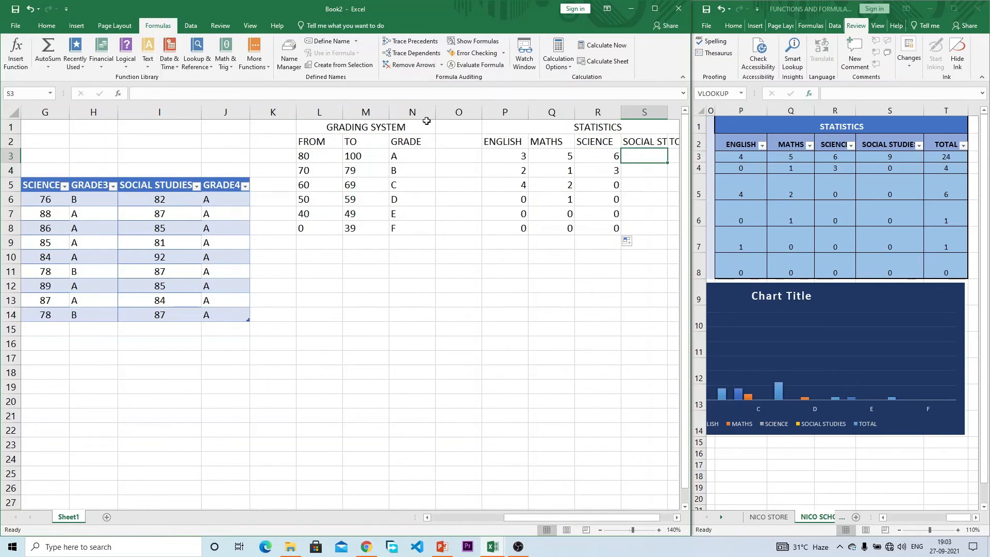
# Step: Enter =COUNTIF(Table1[GRADE4],N3) in S3 and fill to S8, giving 9 A grades, 0 otherwise
pyautogui.write('=COU')
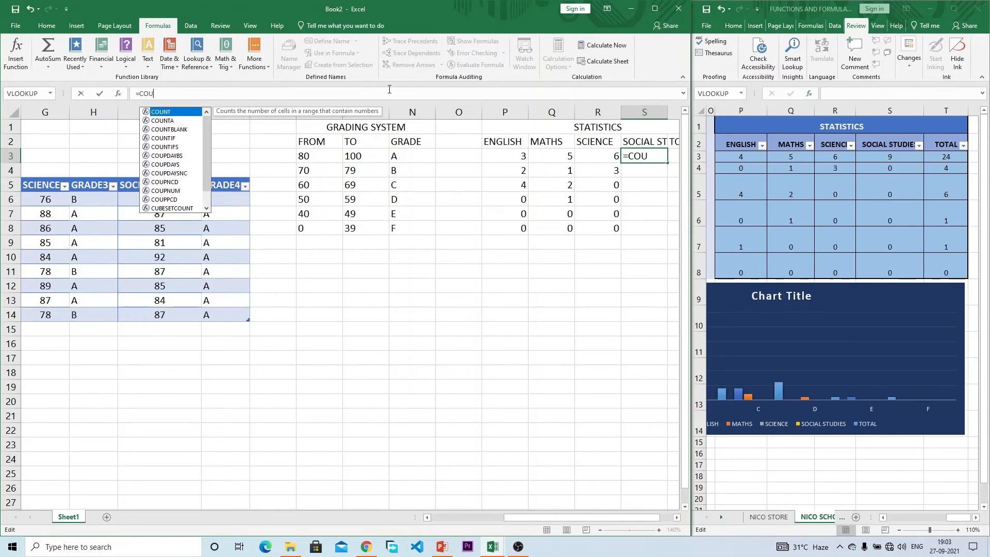
pyautogui.write('NTIF')
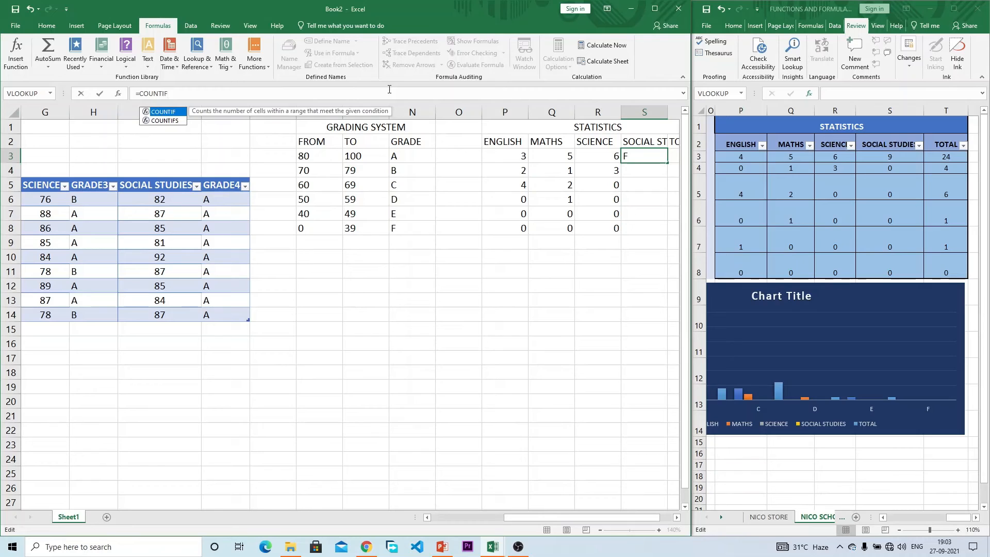
pyautogui.write('(')
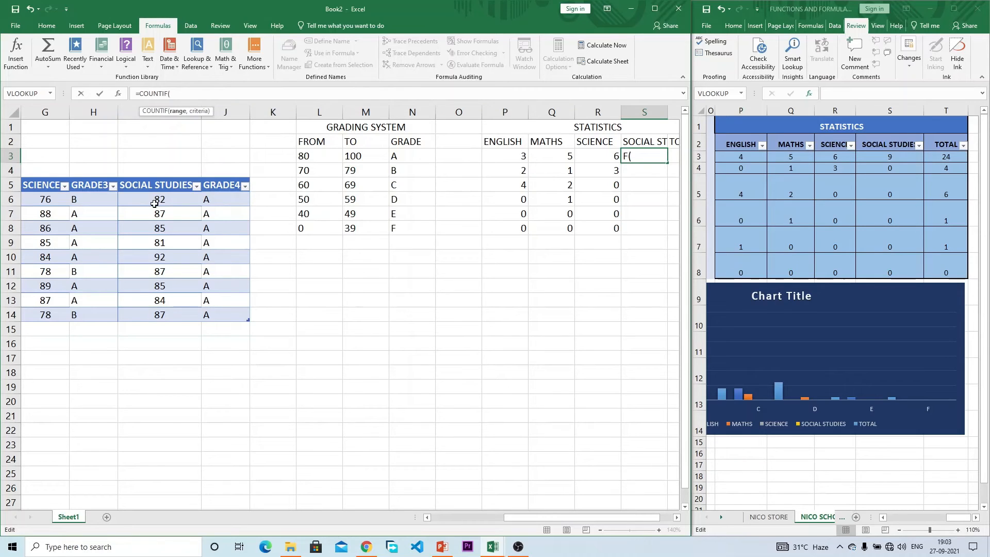
pyautogui.moveTo(215, 201); pyautogui.dragTo(217, 312)
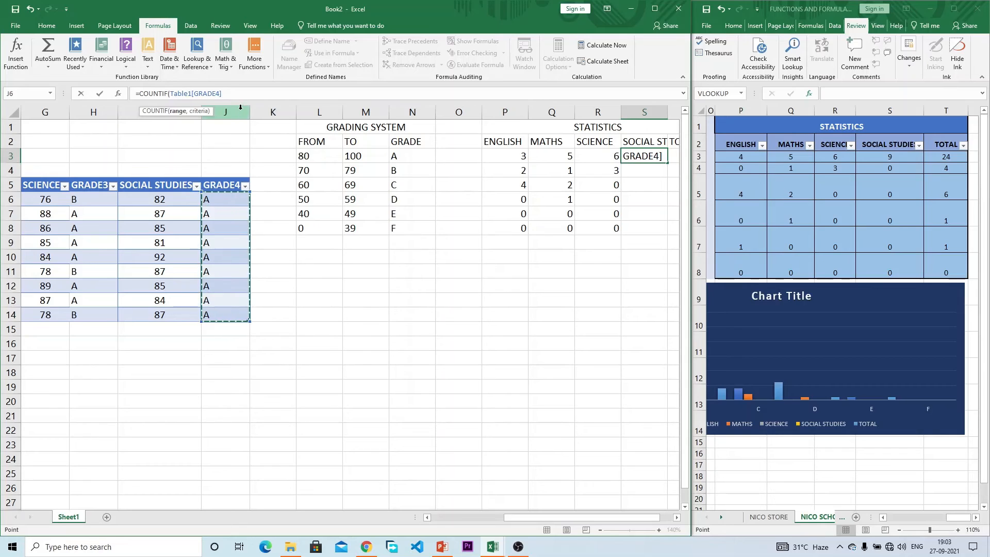
pyautogui.write(',')
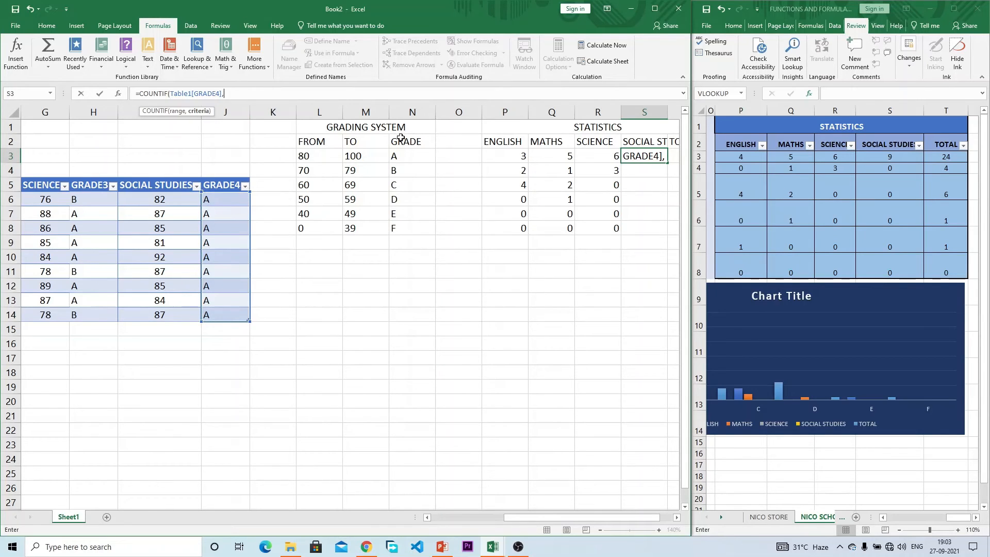
pyautogui.click(397, 153)
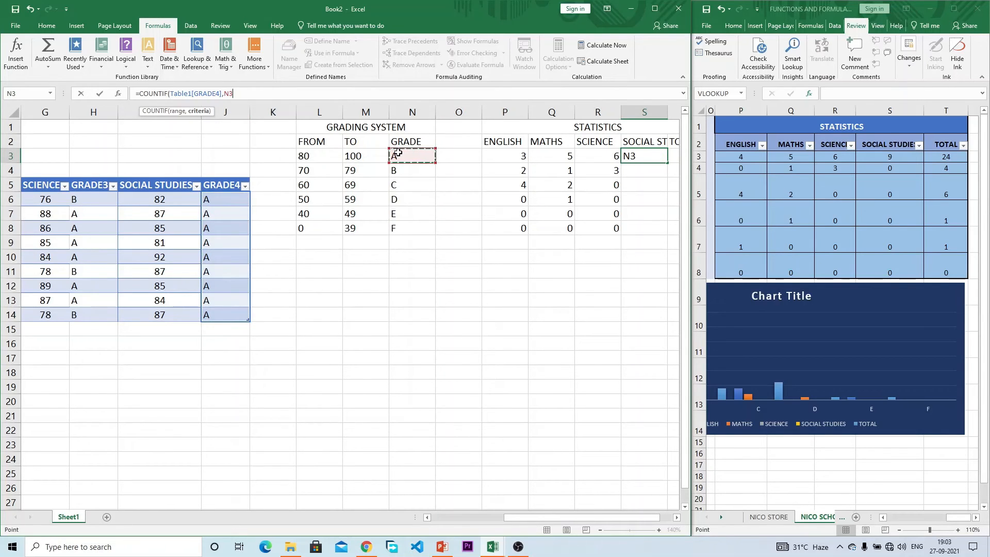
pyautogui.press('Return')
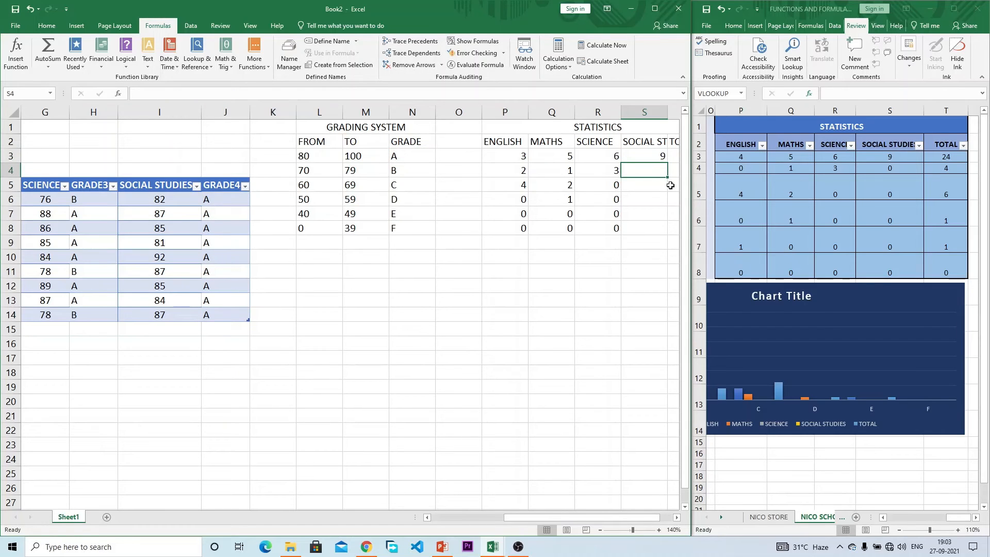
pyautogui.click(657, 157)
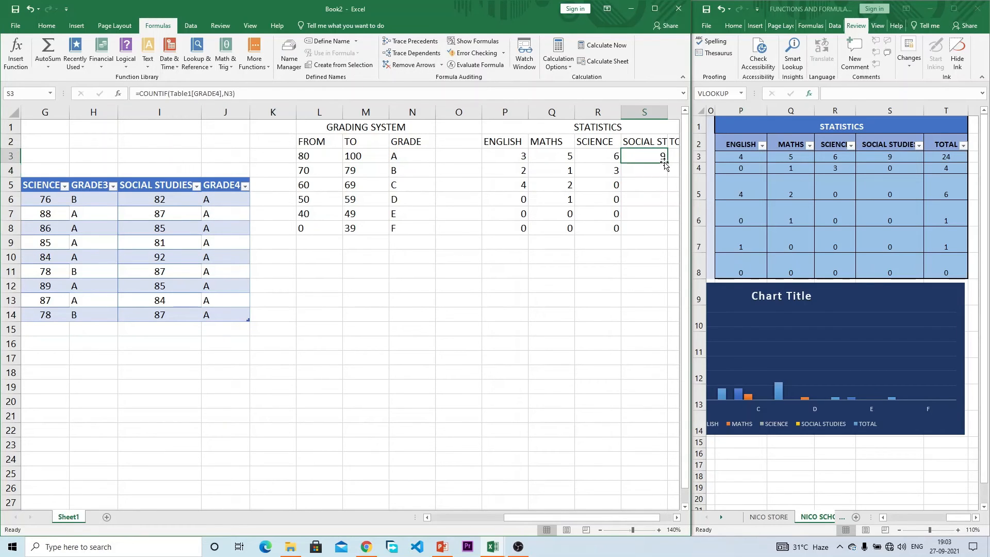
pyautogui.moveTo(666, 161); pyautogui.dragTo(665, 232)
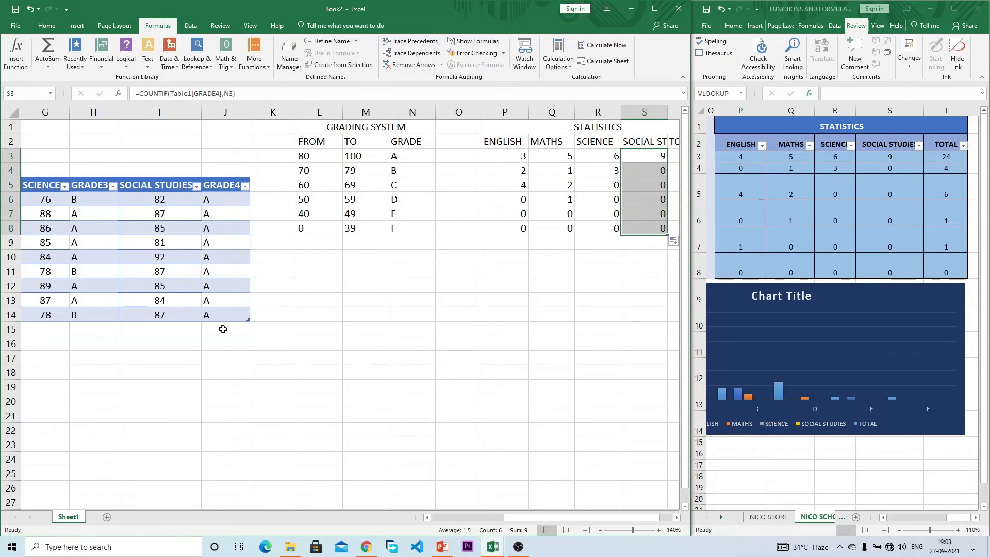
# Step: Change two Social Studies scores to 65 and 35, recalculating the grade counts
pyautogui.click(156, 245)
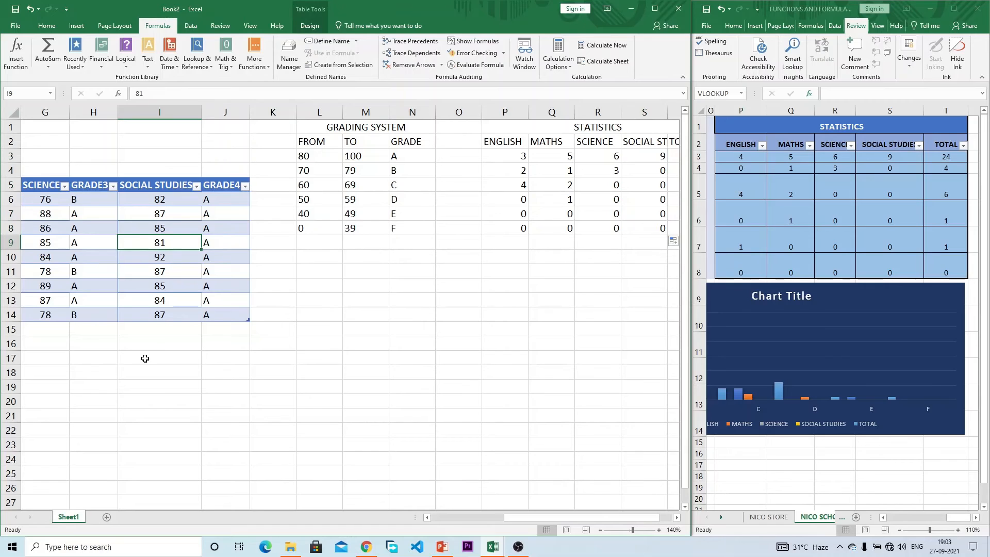
pyautogui.write('65')
pyautogui.press('Return')
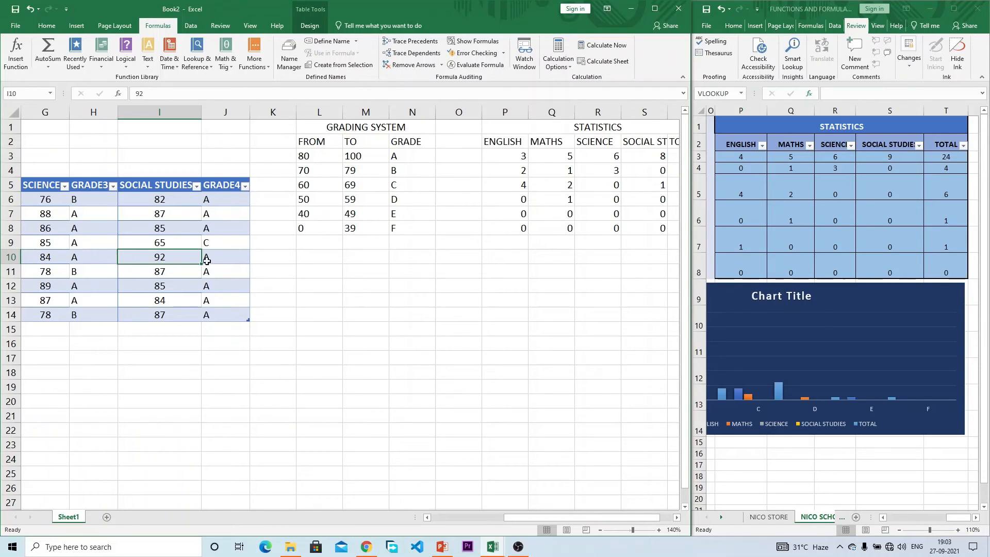
pyautogui.write('35')
pyautogui.press('Return')
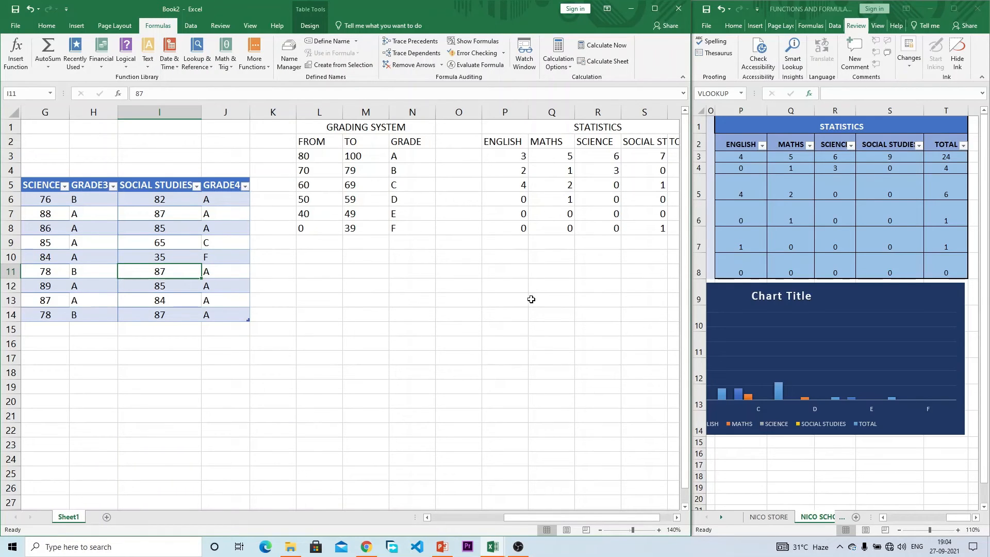
# Step: Move to cell T3 under TOTAL and select the student results range
pyautogui.moveTo(566, 516); pyautogui.dragTo(583, 516)
pyautogui.click(644, 151)
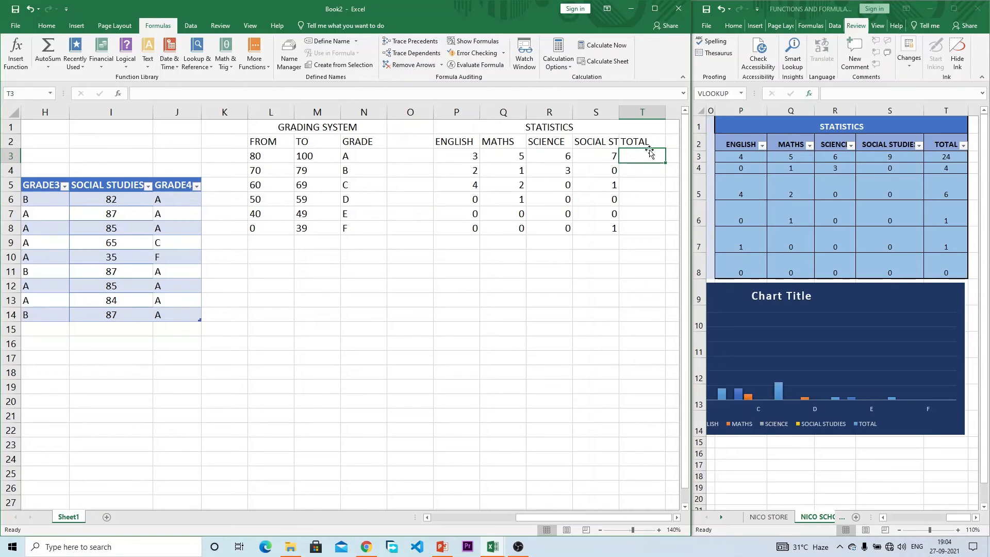
pyautogui.moveTo(173, 201); pyautogui.dragTo(287, 312)
pyautogui.moveTo(541, 516); pyautogui.dragTo(650, 506)
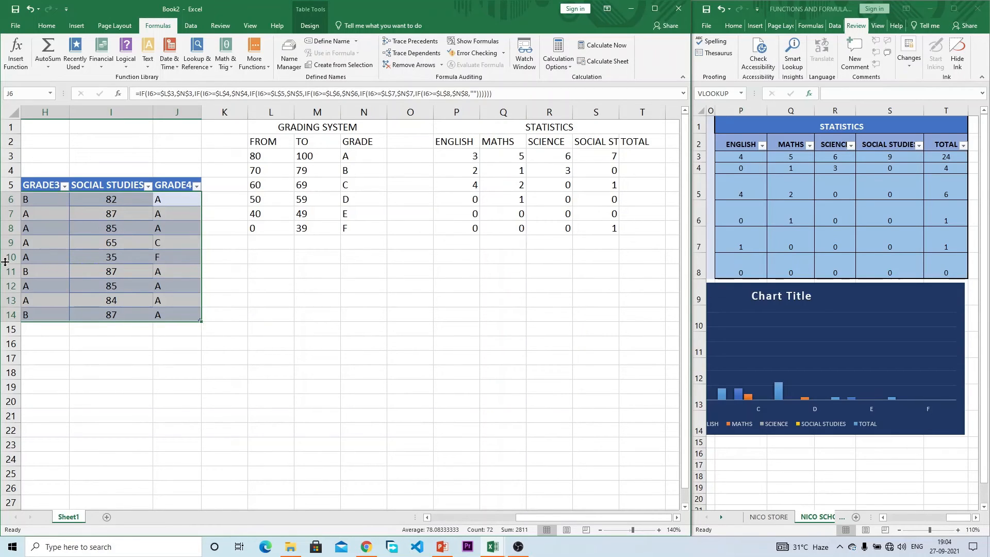
# Step: Enter =COUNTIF(Table1[[ENGLISH]:[GRADE4]],N3) in T3, totalling 21 A grades
pyautogui.click(642, 156)
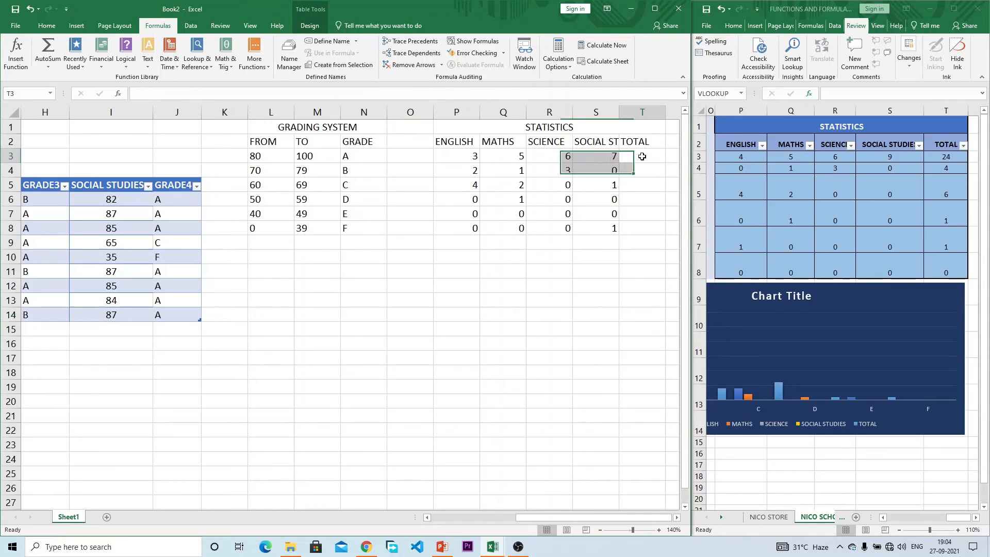
pyautogui.moveTo(470, 158); pyautogui.dragTo(600, 157)
pyautogui.click(652, 159)
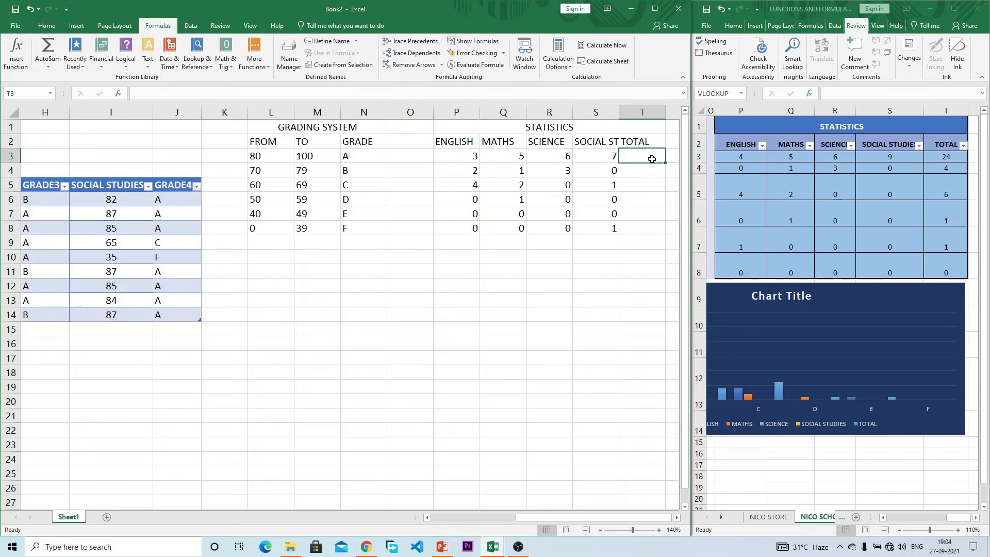
pyautogui.write('=COU')
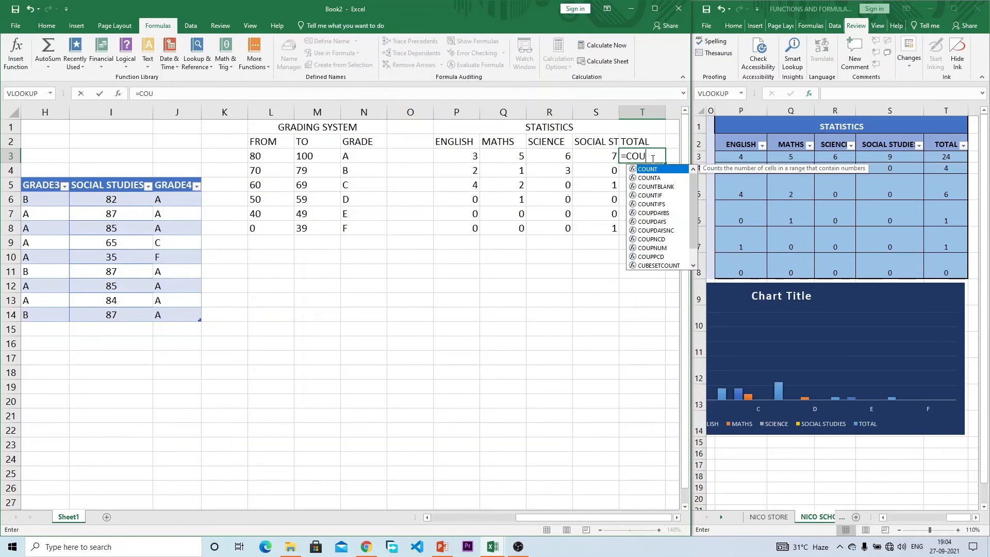
pyautogui.write('NT(')
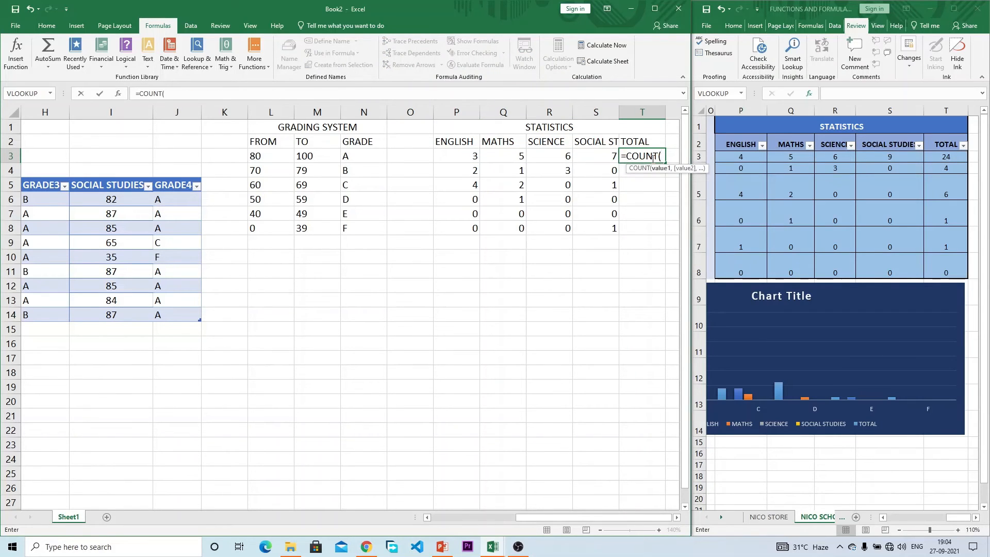
pyautogui.press('BackSpace')
pyautogui.write('IF(')
pyautogui.moveTo(169, 199); pyautogui.dragTo(283, 312)
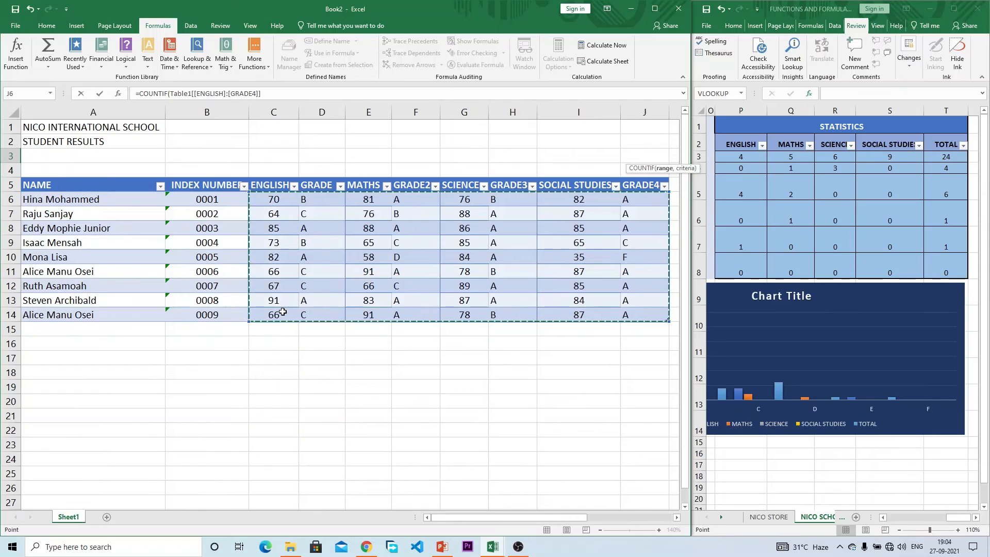
pyautogui.click(322, 96)
pyautogui.write(',')
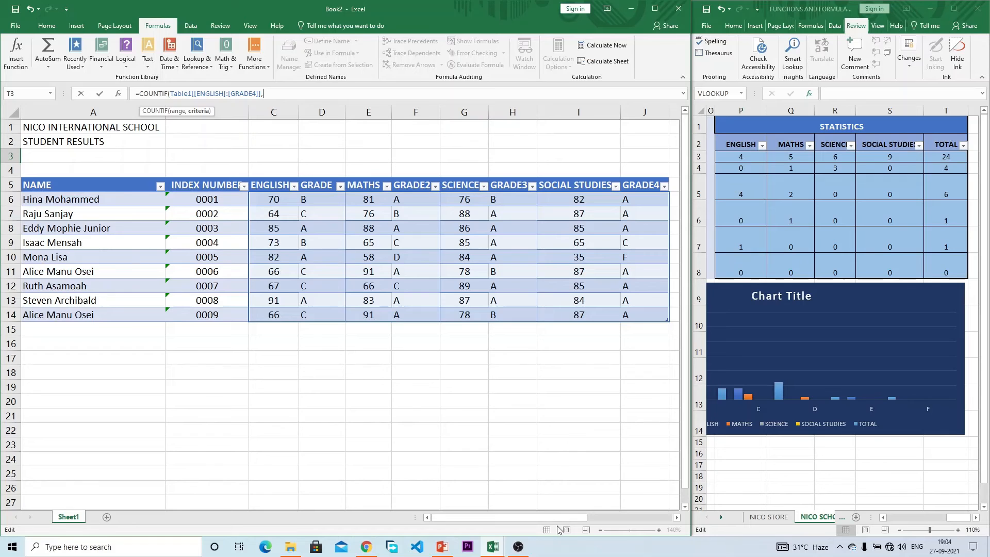
pyautogui.moveTo(559, 517); pyautogui.dragTo(648, 515)
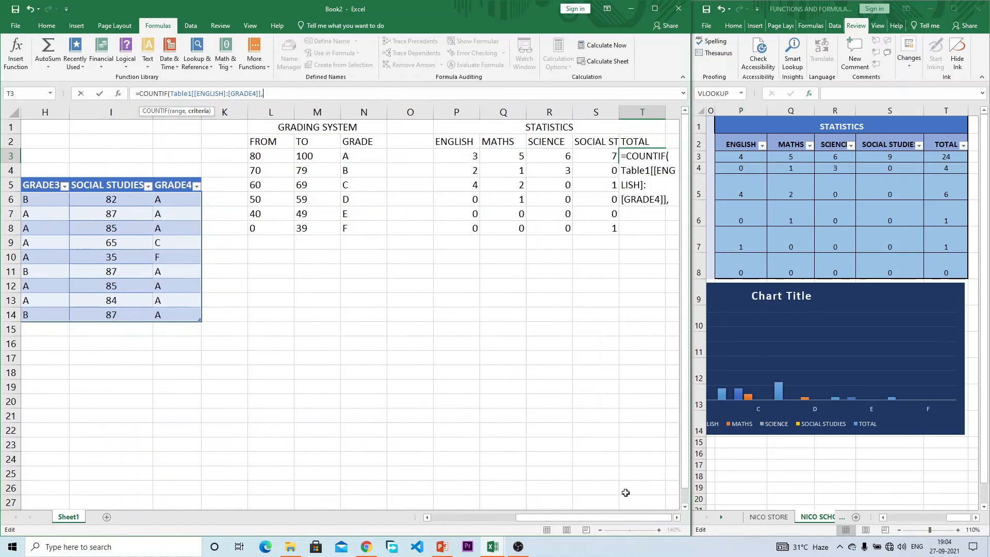
pyautogui.click(356, 153)
pyautogui.write(')')
pyautogui.press('Return')
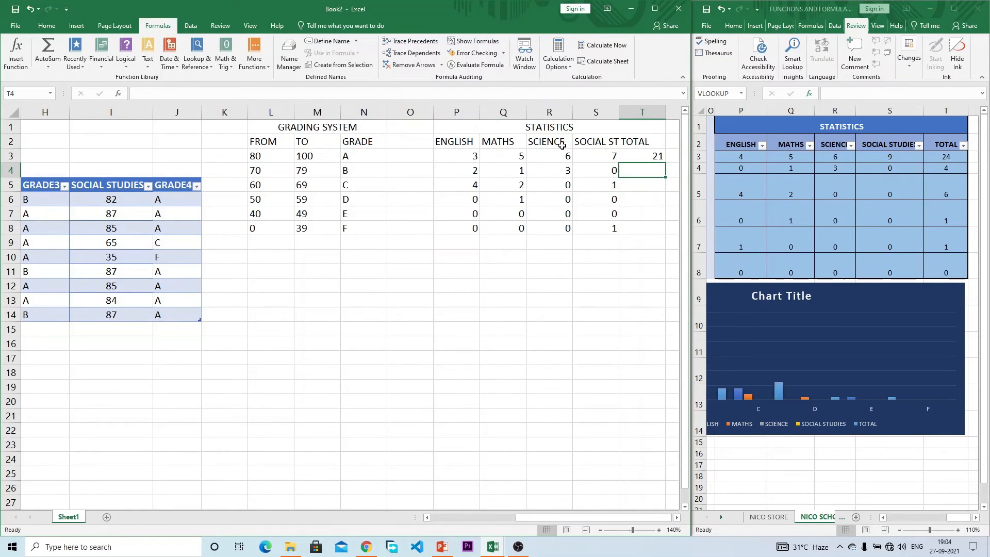
# Step: Add a checking =SUM(P3:S3) in U3, which also gives 21
pyautogui.click(673, 155)
pyautogui.write('=')
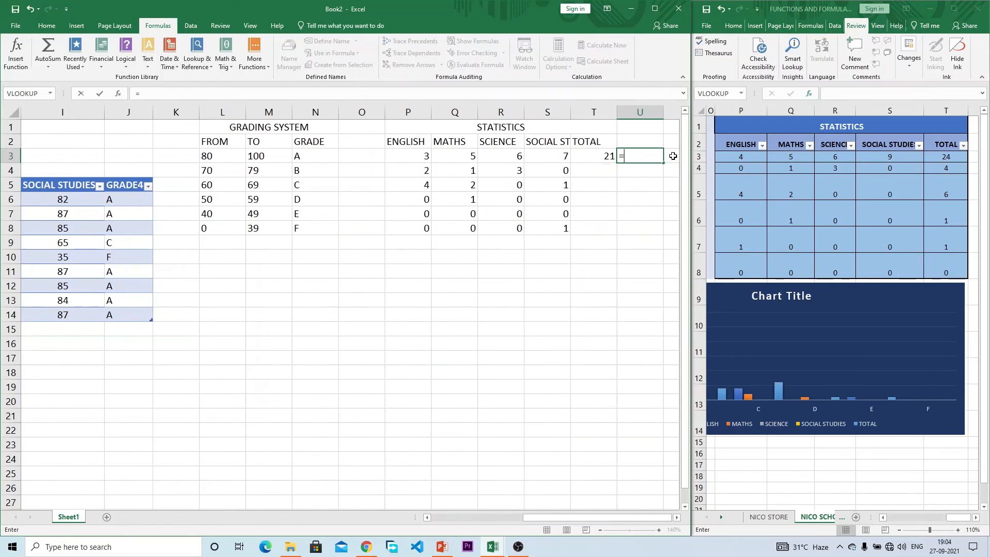
pyautogui.write('SUM(')
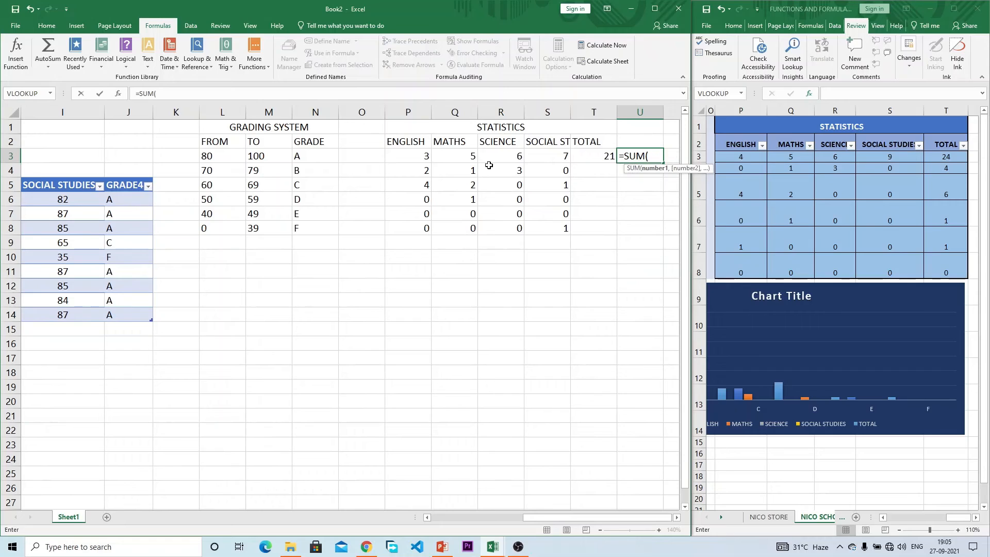
pyautogui.moveTo(417, 154); pyautogui.dragTo(546, 153)
pyautogui.write(')')
pyautogui.press('Return')
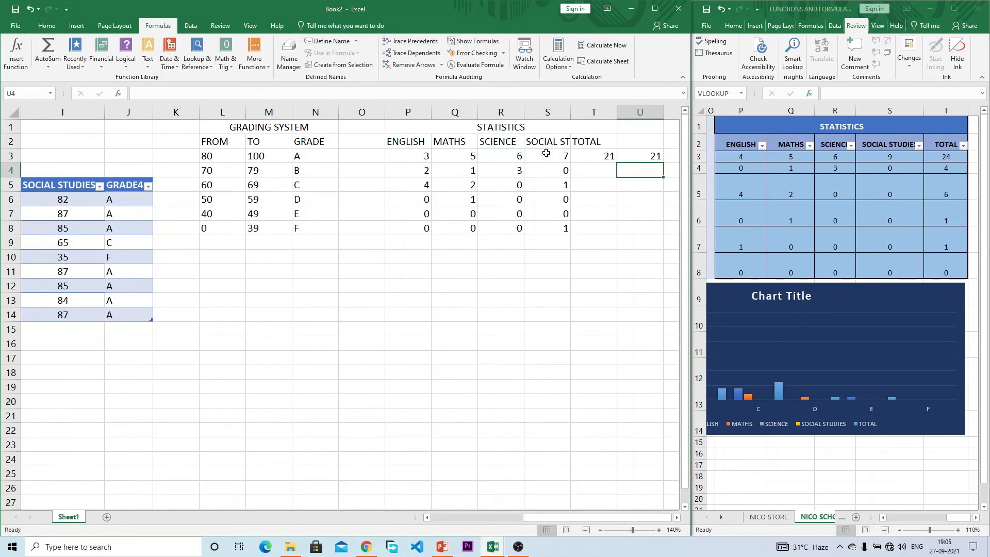
# Step: Fill the totals down to row 8 (21, 6, 7, 1, 0, 1) and clear the column U checks
pyautogui.moveTo(604, 153); pyautogui.dragTo(658, 233)
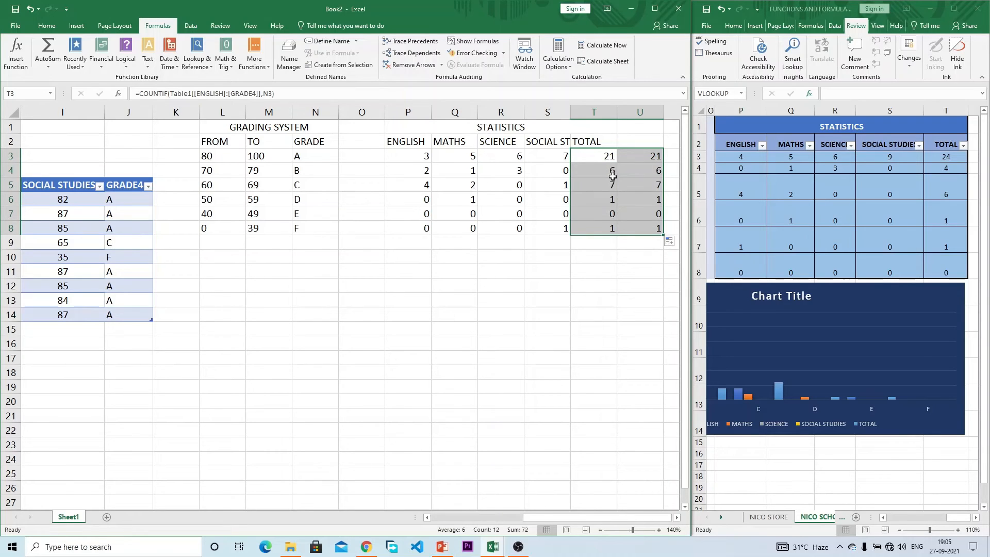
pyautogui.moveTo(652, 159); pyautogui.dragTo(662, 229)
pyautogui.press('Delete')
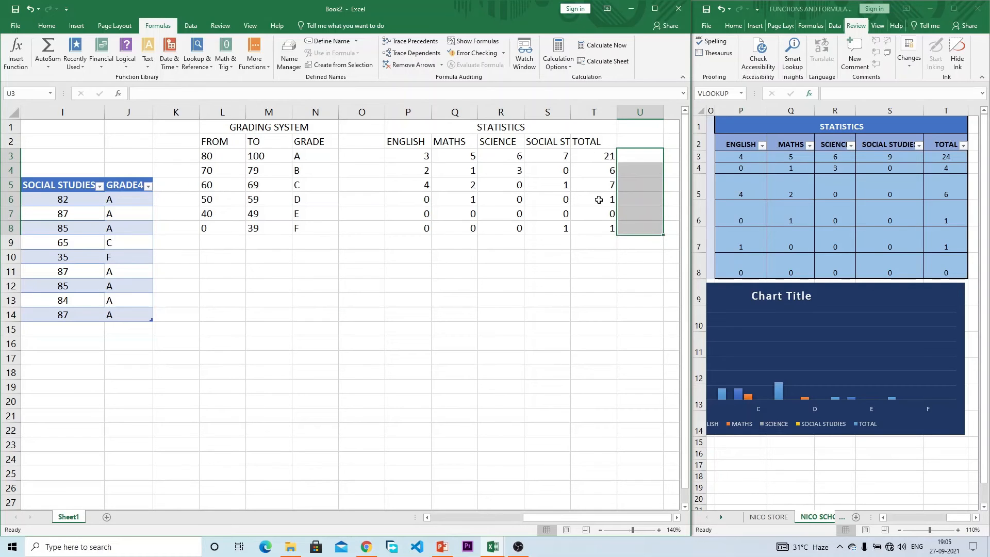
pyautogui.click(575, 129)
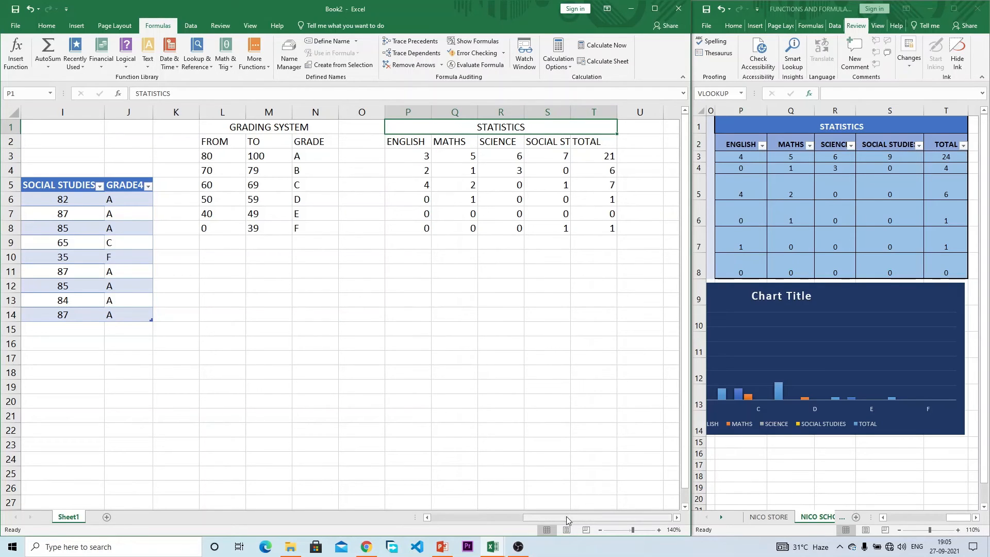
# Step: Switch to the other workbook window for the title formatting
pyautogui.moveTo(566, 516); pyautogui.dragTo(463, 519)
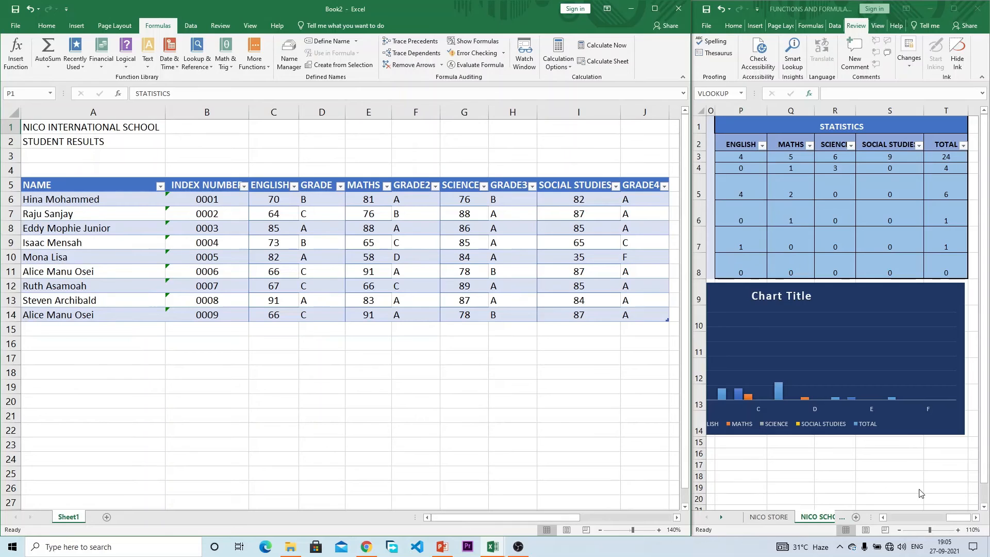
pyautogui.click(857, 475)
pyautogui.moveTo(957, 515); pyautogui.dragTo(892, 521)
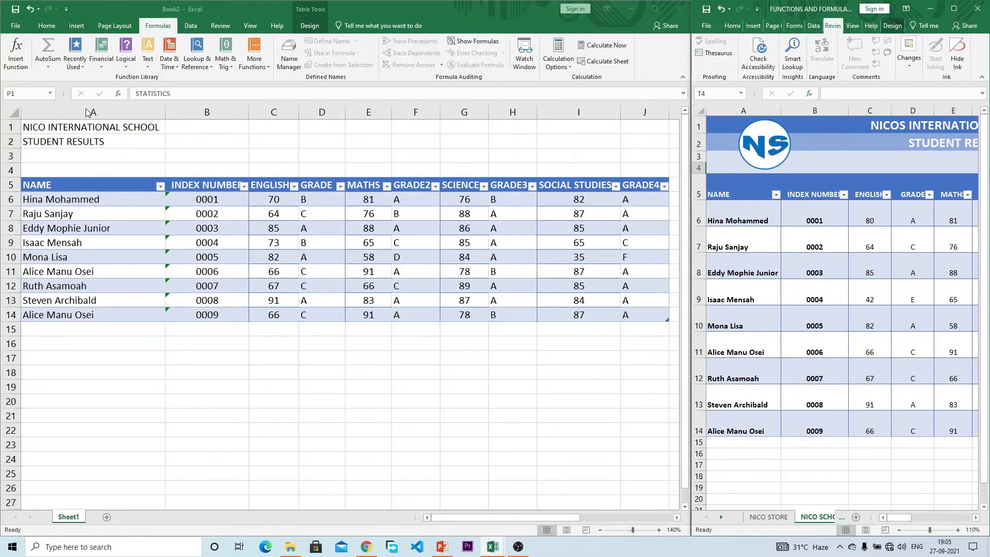
# Step: Merge and centre the NICO INTERNATIONAL SCHOOL title across A1:J1 and open Fill Color
pyautogui.moveTo(80, 126); pyautogui.dragTo(645, 116)
pyautogui.click(47, 26)
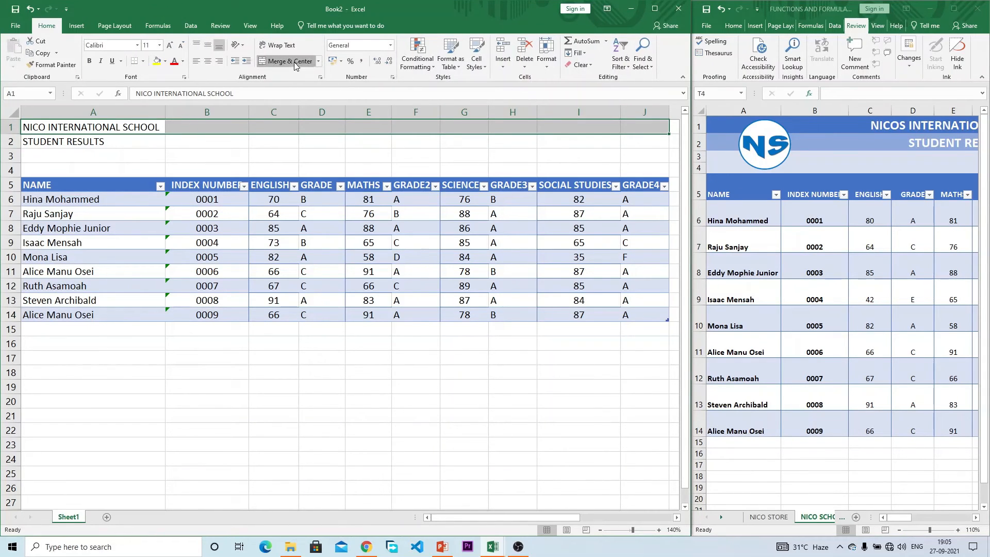
pyautogui.click(286, 61)
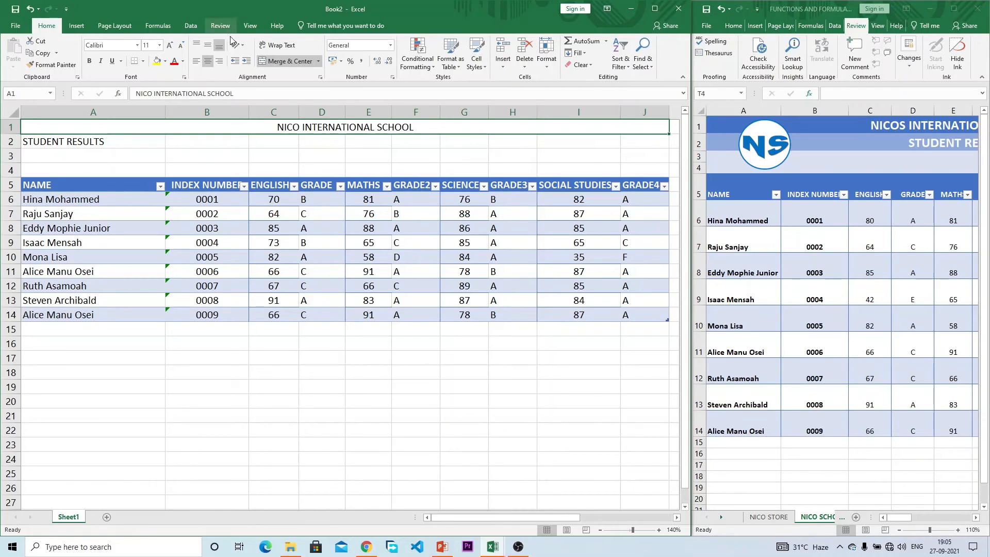
pyautogui.click(166, 61)
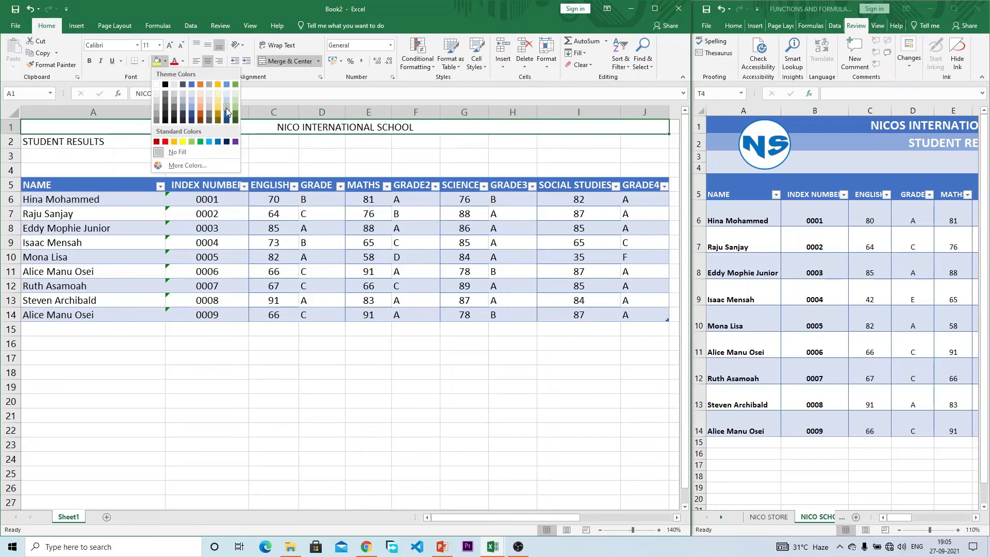
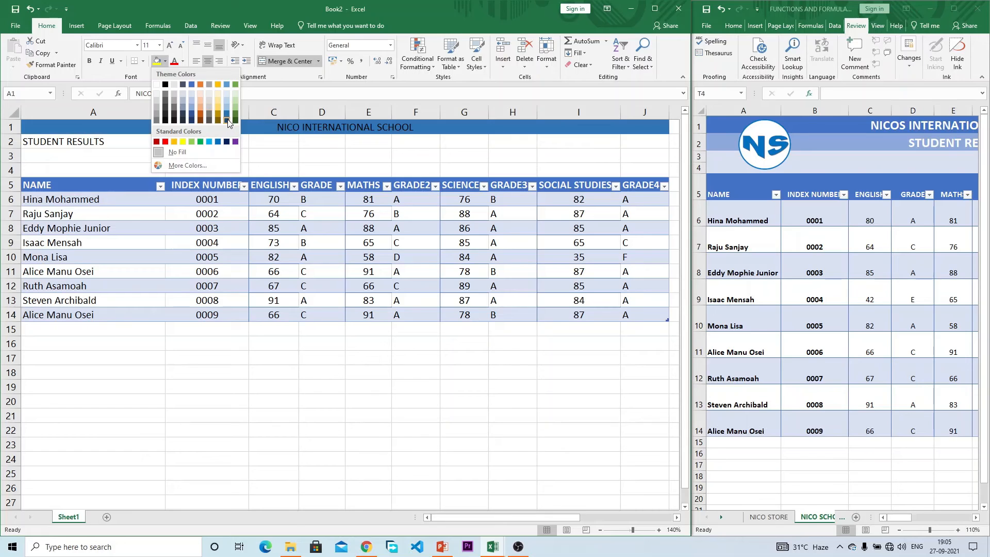
# Step: Give the NICO INTERNATIONAL SCHOOL row a Blue, Accent 1, Darker 25% fill, extra height and bold 16-point white text
pyautogui.click(193, 115)
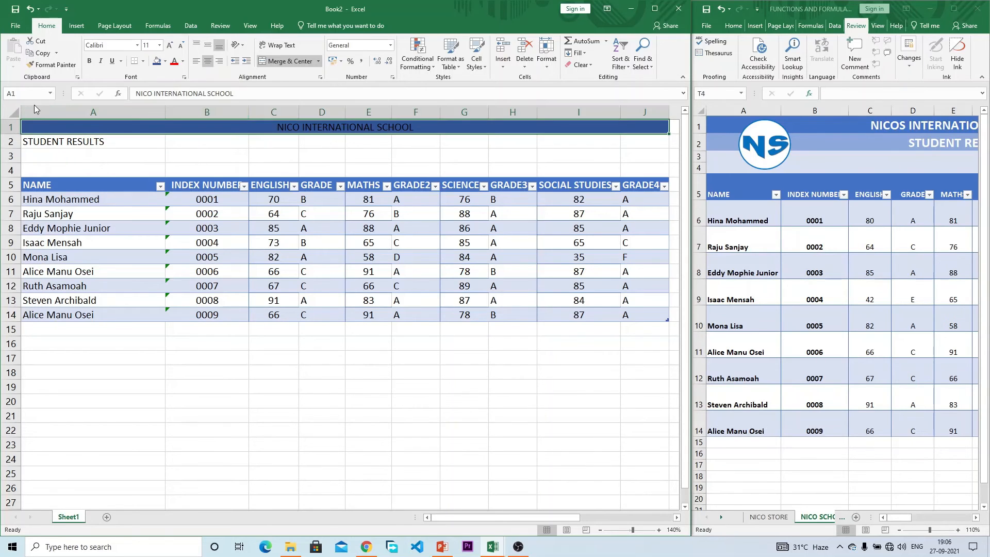
pyautogui.moveTo(9, 135)
pyautogui.mouseDown()
pyautogui.moveTo(10, 148)
pyautogui.moveTo(12, 139)
pyautogui.mouseUp()
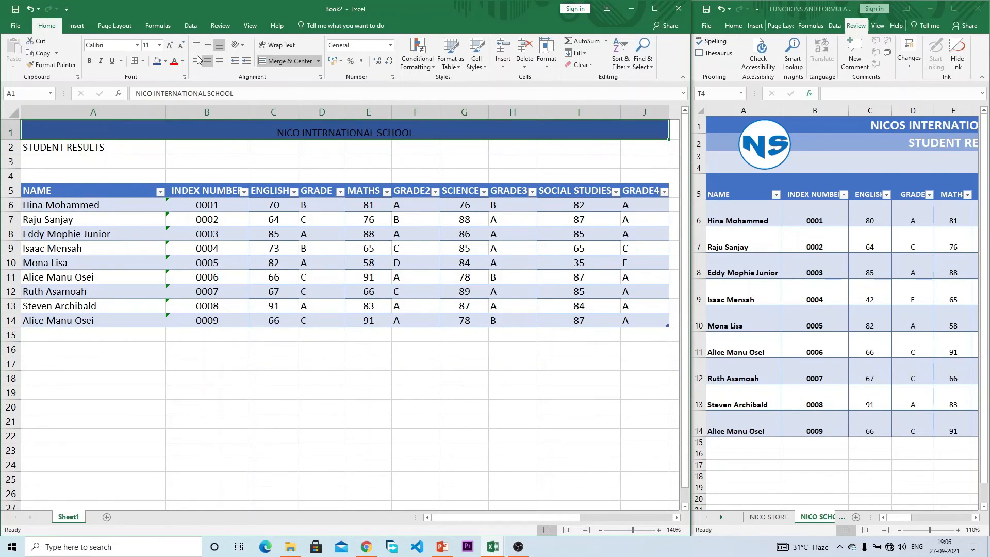
pyautogui.click(183, 62)
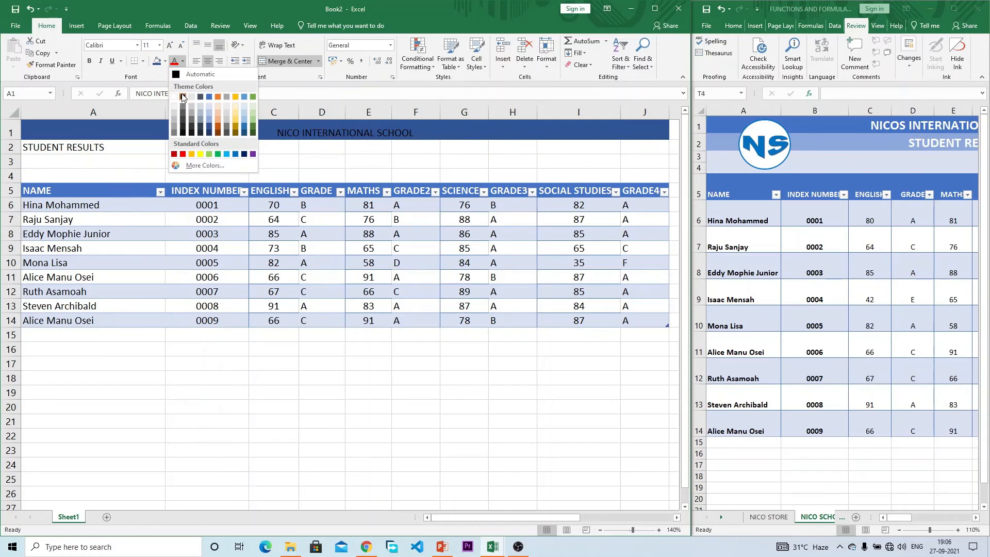
pyautogui.click(174, 95)
pyautogui.click(89, 61)
pyautogui.click(160, 46)
pyautogui.click(169, 46)
pyautogui.click(170, 46)
pyautogui.click(170, 46)
pyautogui.click(170, 45)
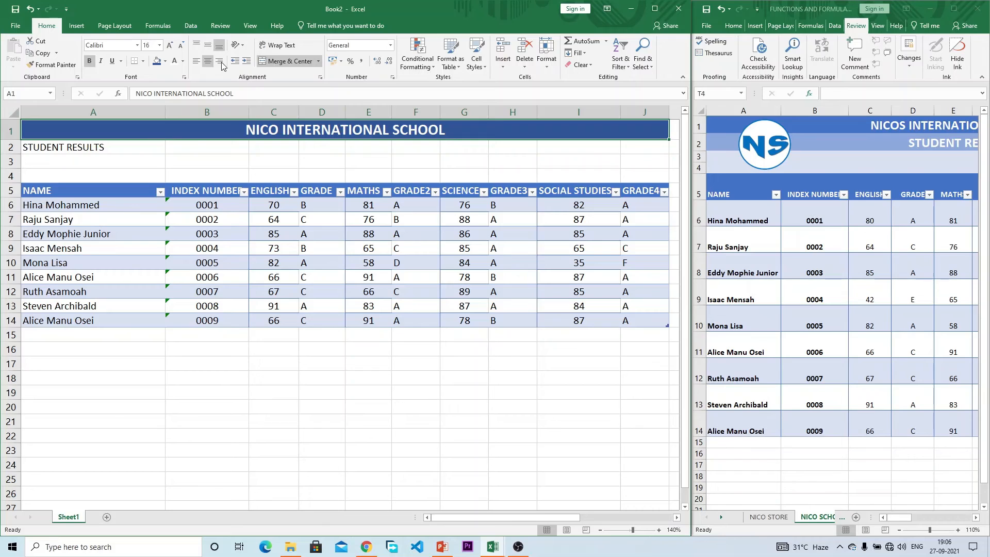
pyautogui.click(164, 61)
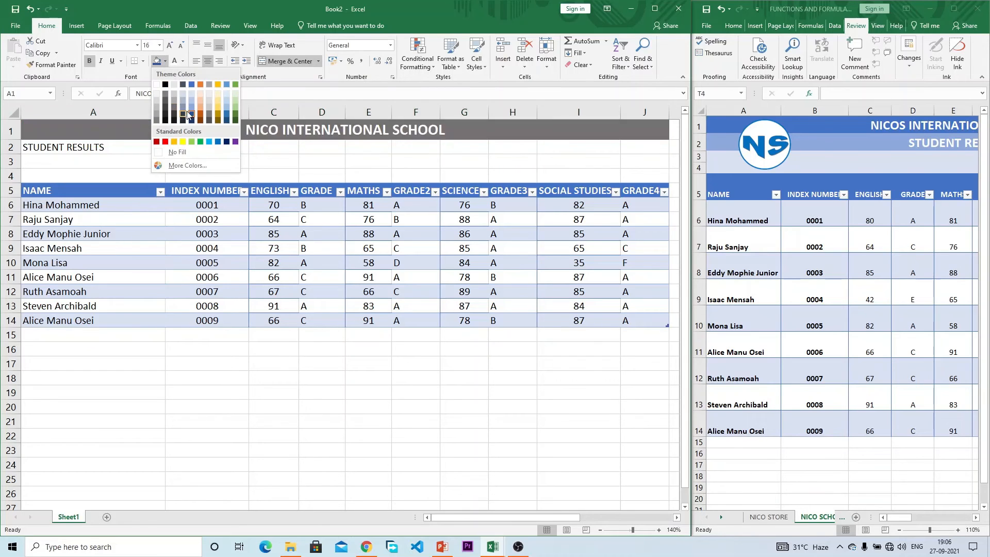
pyautogui.click(33, 150)
# Step: Merge STUDENT RESULTS across A2:J2 as bold 14-point white text on a taller light blue row
pyautogui.moveTo(33, 150); pyautogui.dragTo(514, 141)
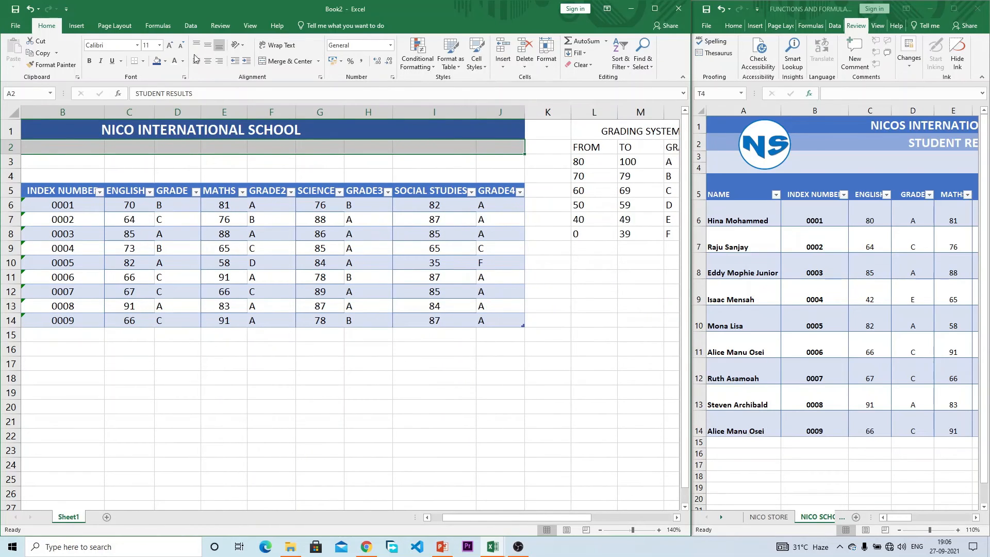
pyautogui.click(298, 64)
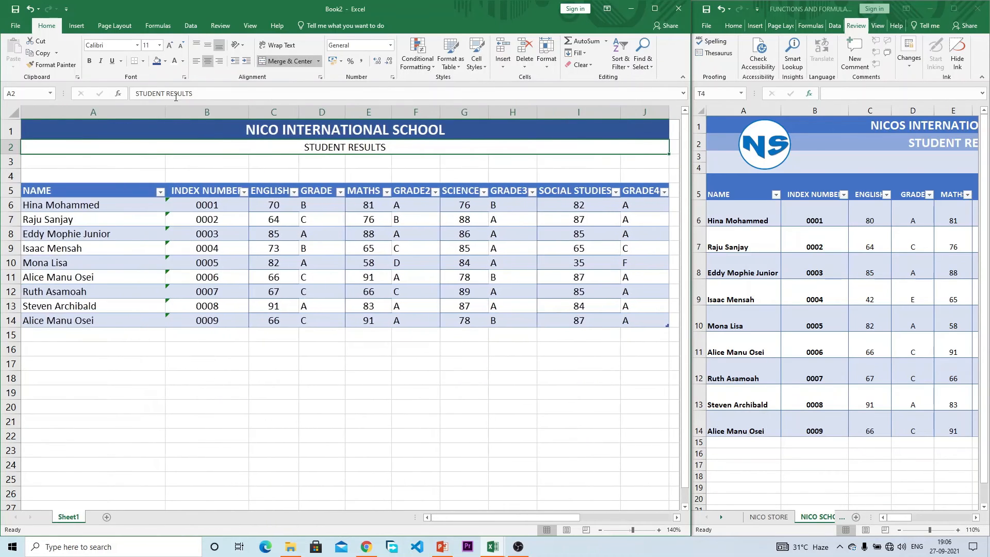
pyautogui.click(94, 64)
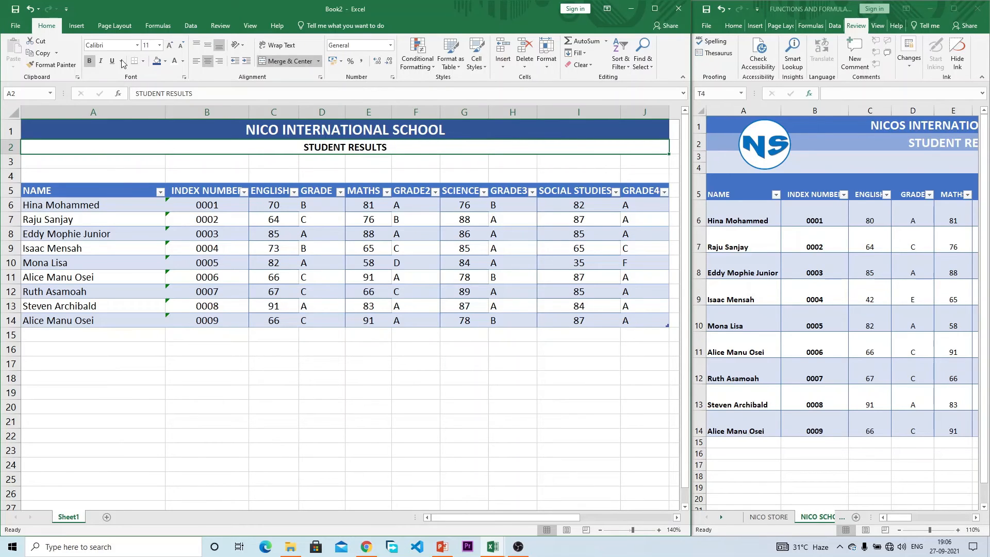
pyautogui.click(174, 62)
pyautogui.click(165, 61)
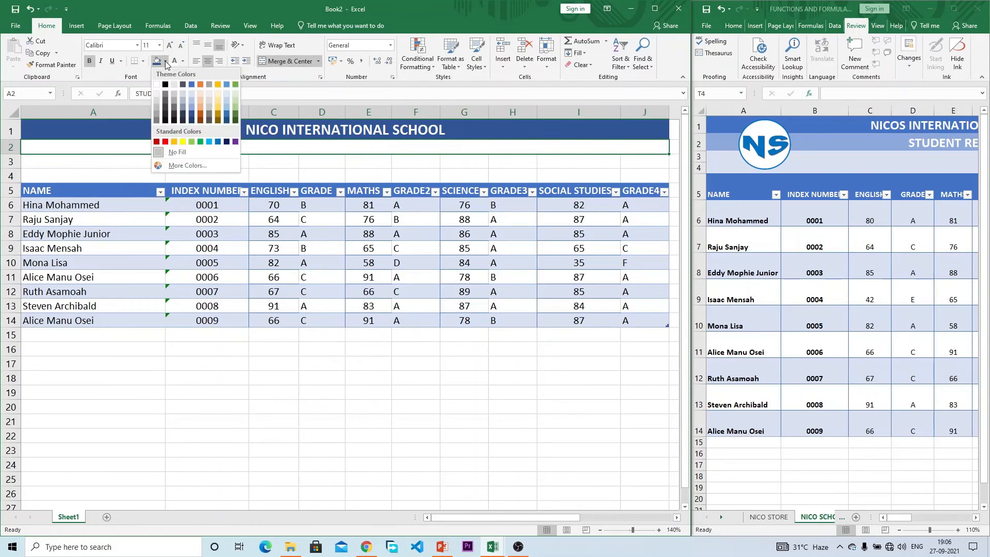
pyautogui.click(191, 107)
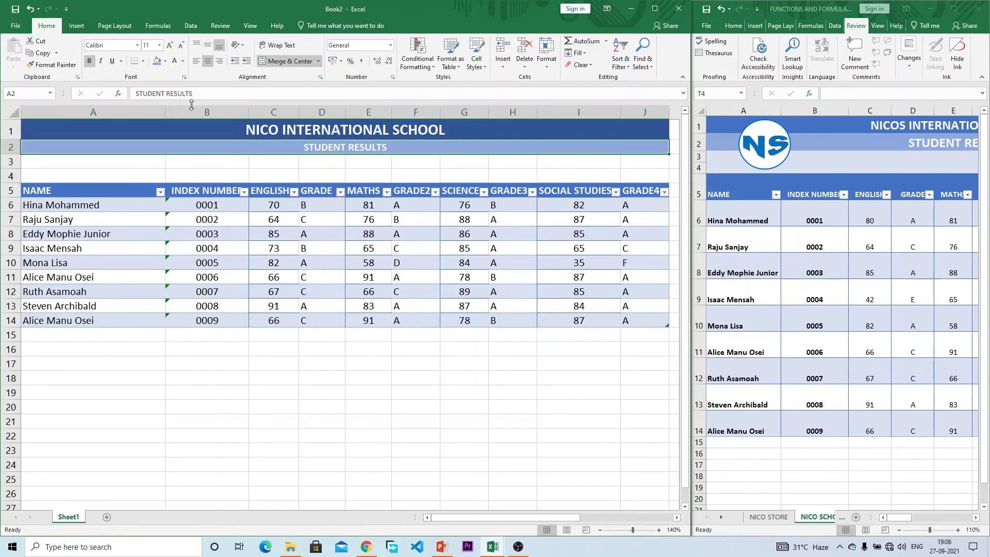
pyautogui.moveTo(9, 154); pyautogui.dragTo(8, 166)
pyautogui.click(170, 46)
pyautogui.click(170, 46)
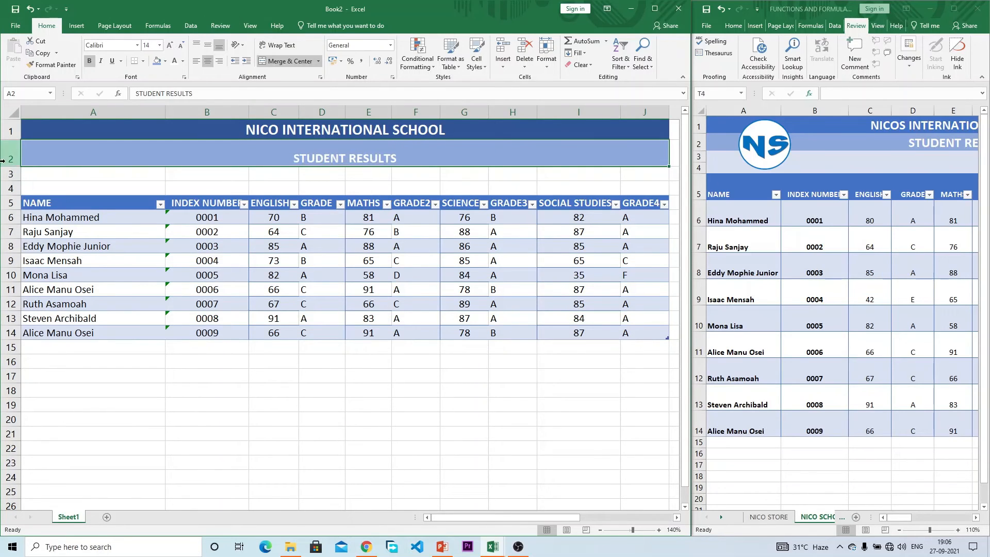
pyautogui.moveTo(18, 169); pyautogui.dragTo(18, 163)
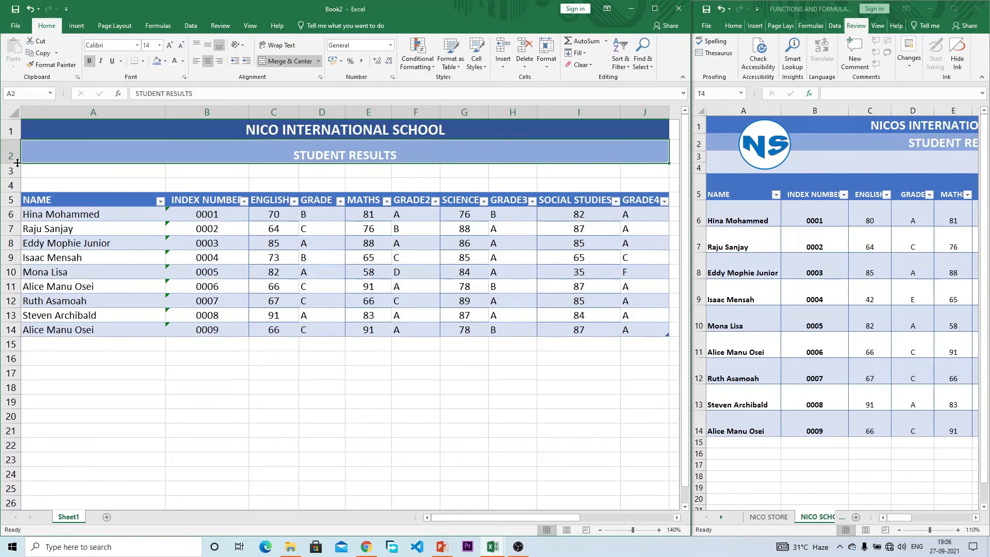
# Step: Fill A3:J4 light blue and resize row 4 into a narrow spacer gap
pyautogui.click(77, 170)
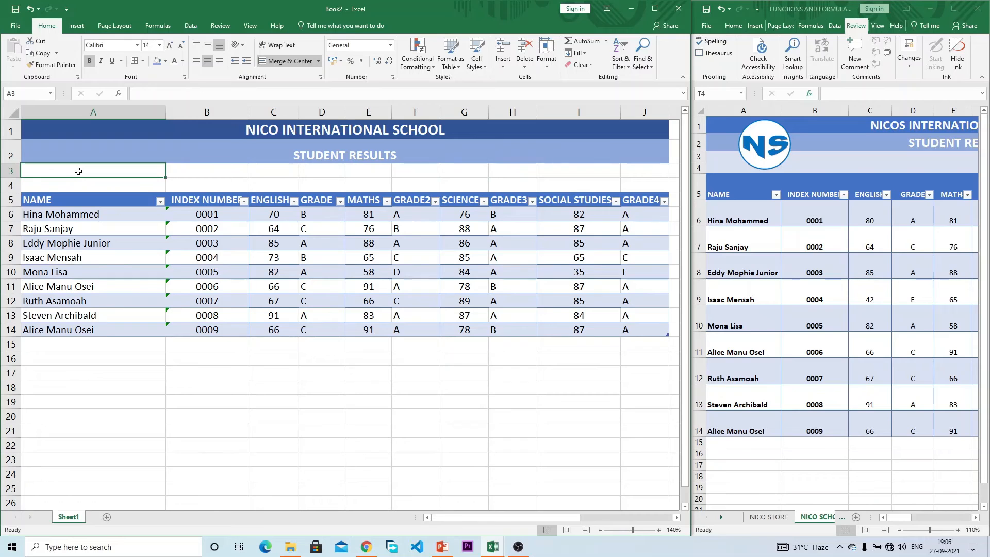
pyautogui.moveTo(78, 171); pyautogui.dragTo(665, 184)
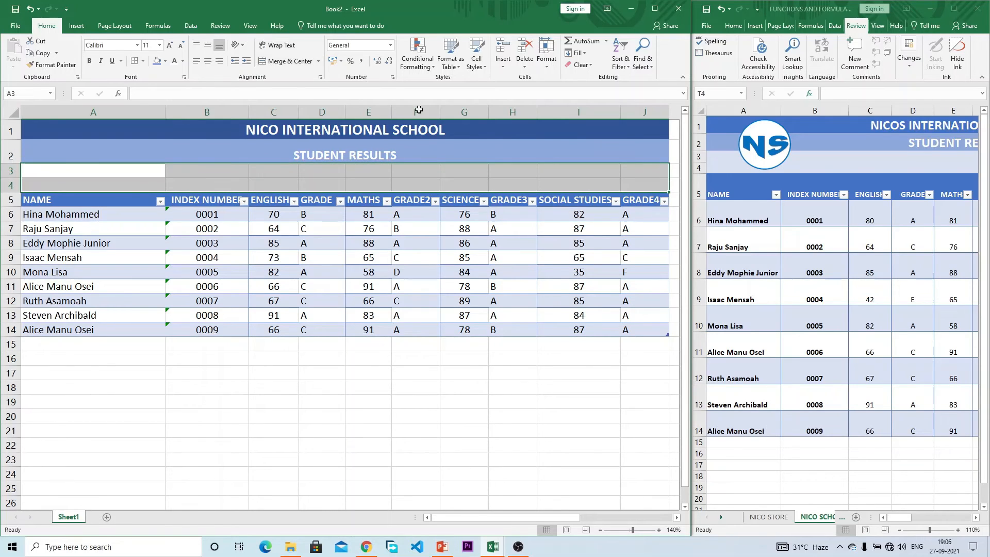
pyautogui.click(166, 62)
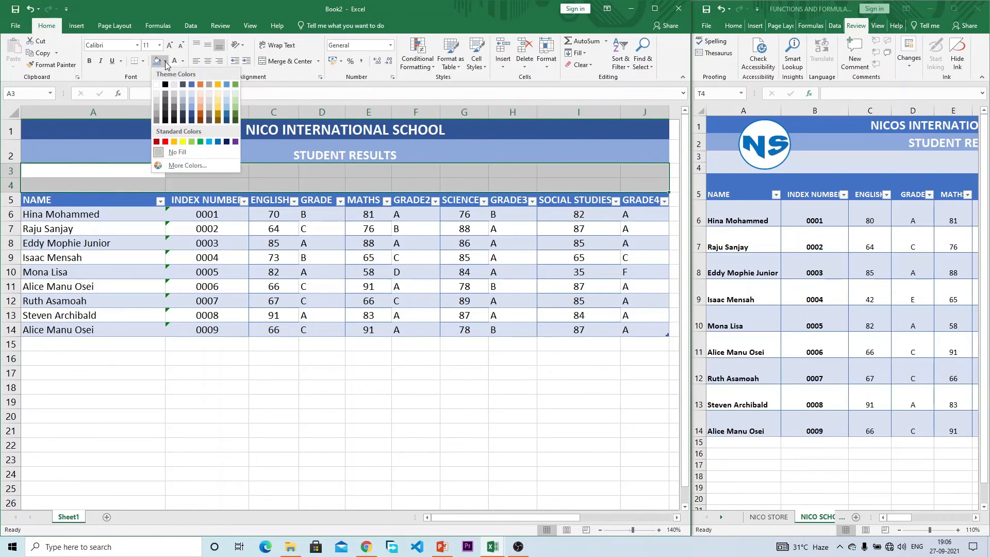
pyautogui.click(191, 94)
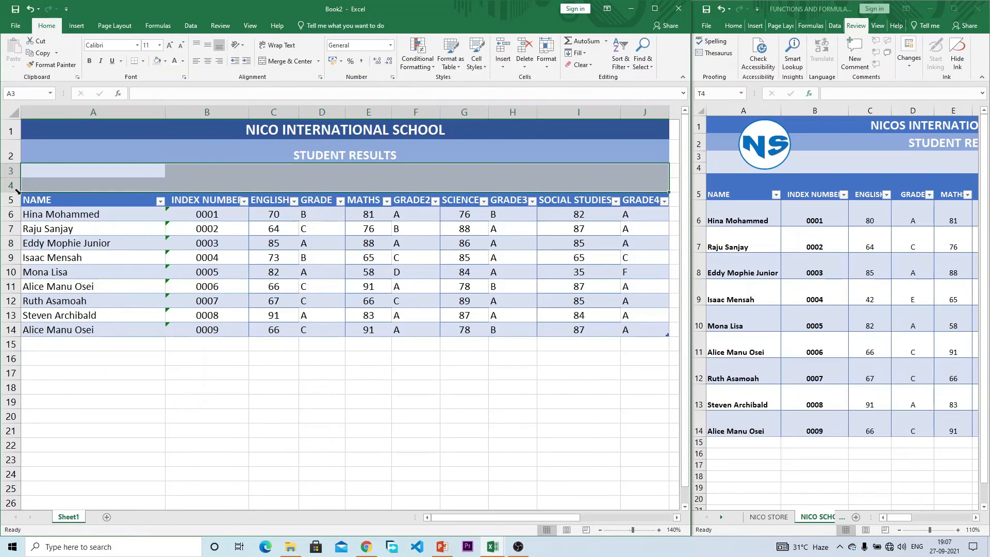
pyautogui.click(43, 184)
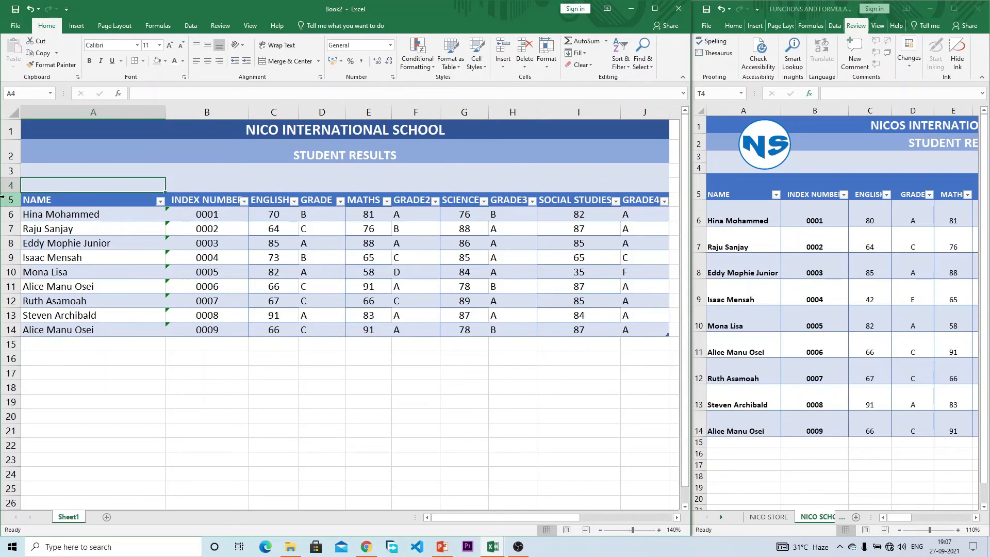
pyautogui.moveTo(10, 192); pyautogui.dragTo(12, 171)
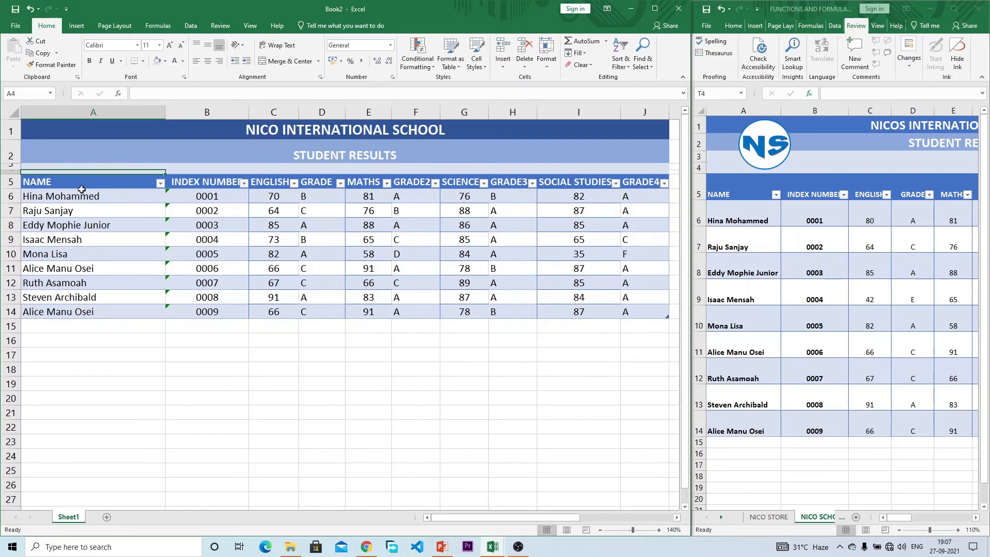
pyautogui.moveTo(11, 172); pyautogui.dragTo(11, 182)
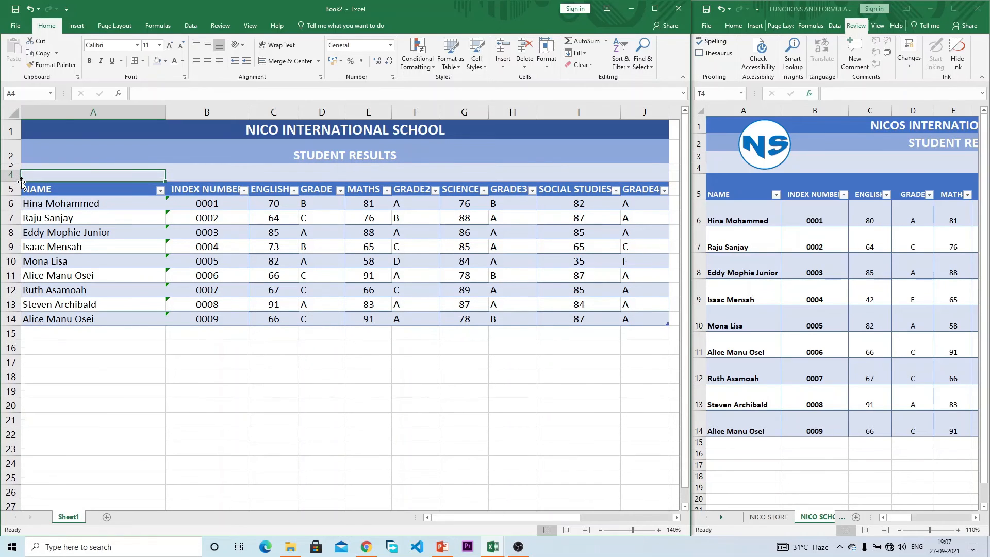
pyautogui.click(106, 152)
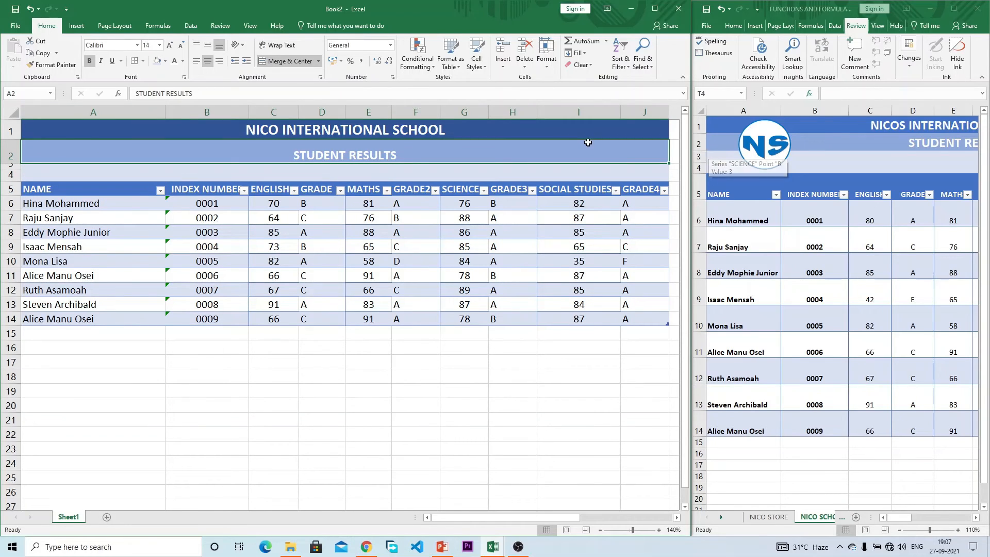
# Step: Insert the Picture3.png NS logo and shrink it to 1.98 × 2.06 cm at the title band's left
pyautogui.click(77, 27)
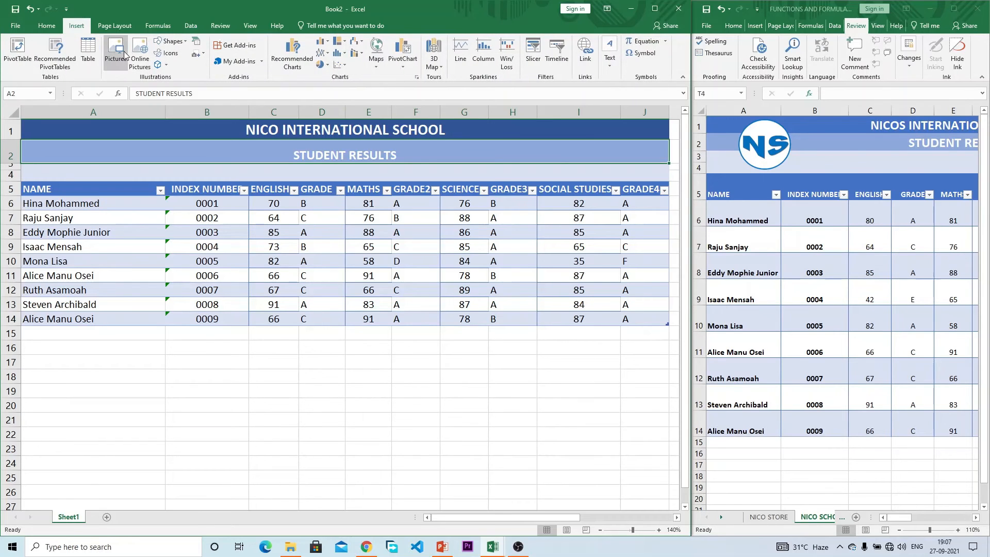
pyautogui.click(124, 51)
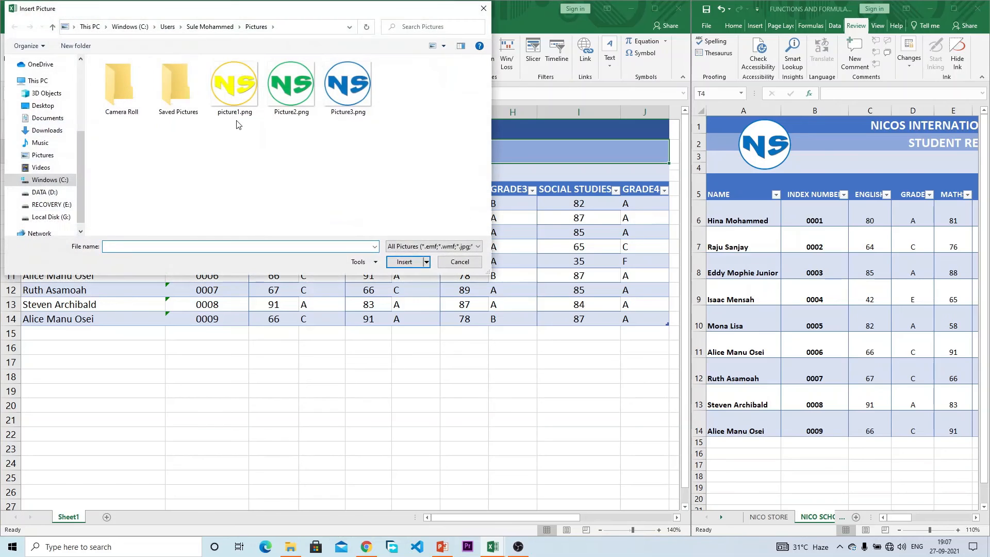
pyautogui.click(349, 100)
pyautogui.click(404, 261)
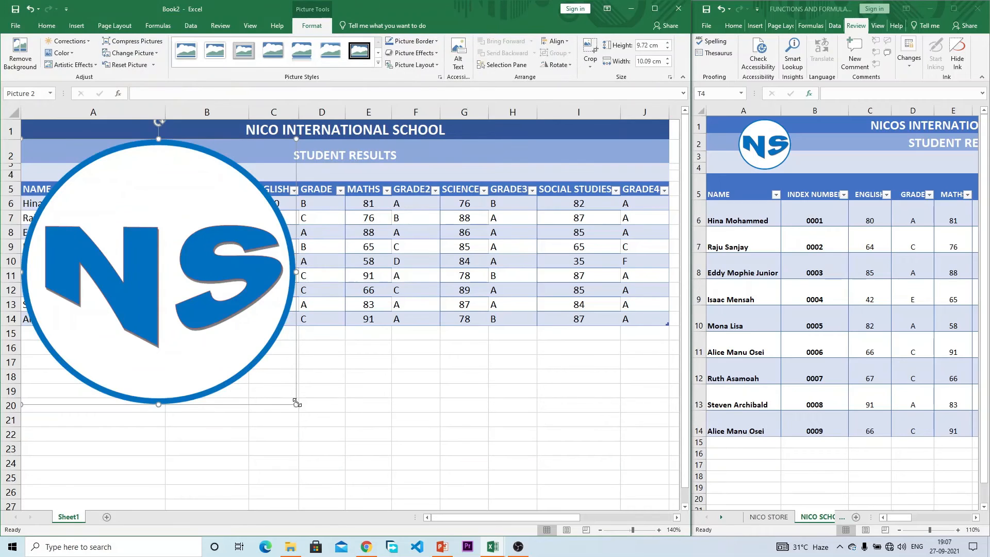
pyautogui.moveTo(285, 397); pyautogui.dragTo(71, 158)
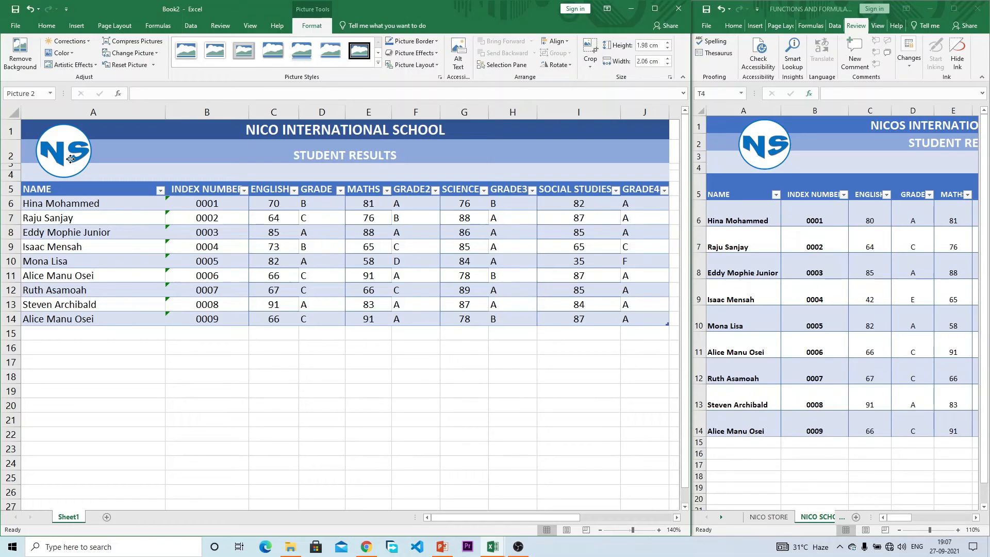
pyautogui.moveTo(71, 158); pyautogui.dragTo(70, 158)
pyautogui.moveTo(512, 513); pyautogui.dragTo(533, 515)
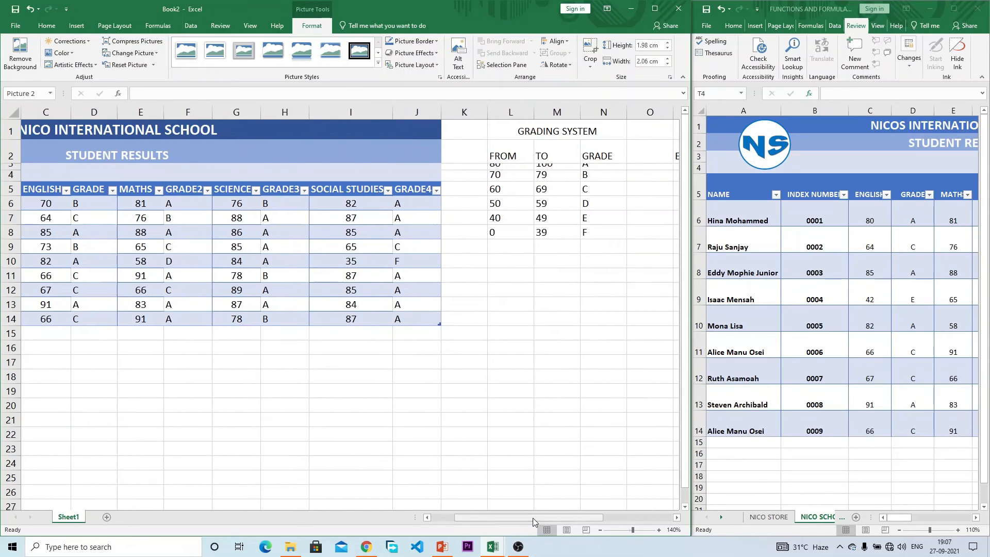
# Step: Adjust row 3's height and select the GRADING SYSTEM table in the other workbook
pyautogui.moveTo(16, 165); pyautogui.dragTo(16, 179)
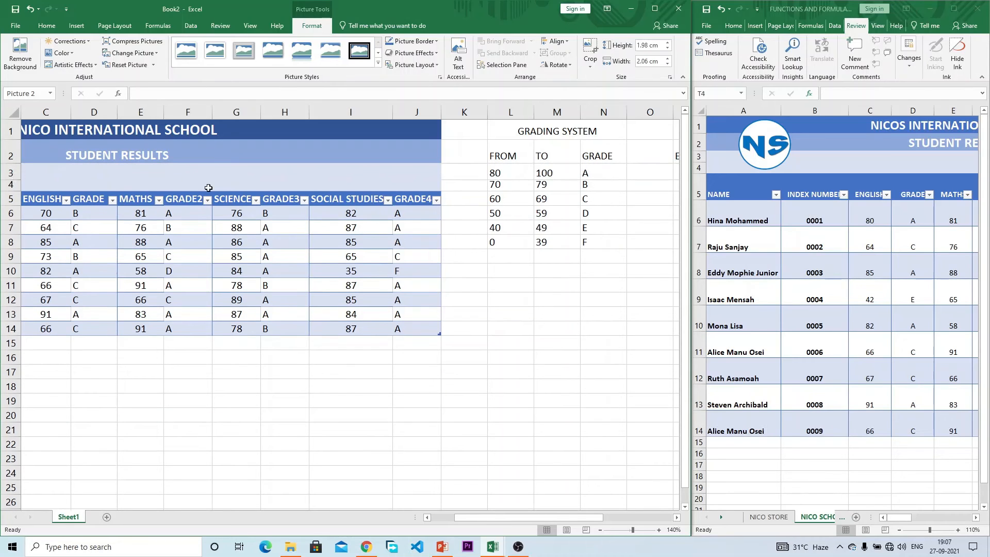
pyautogui.moveTo(11, 179); pyautogui.dragTo(9, 190)
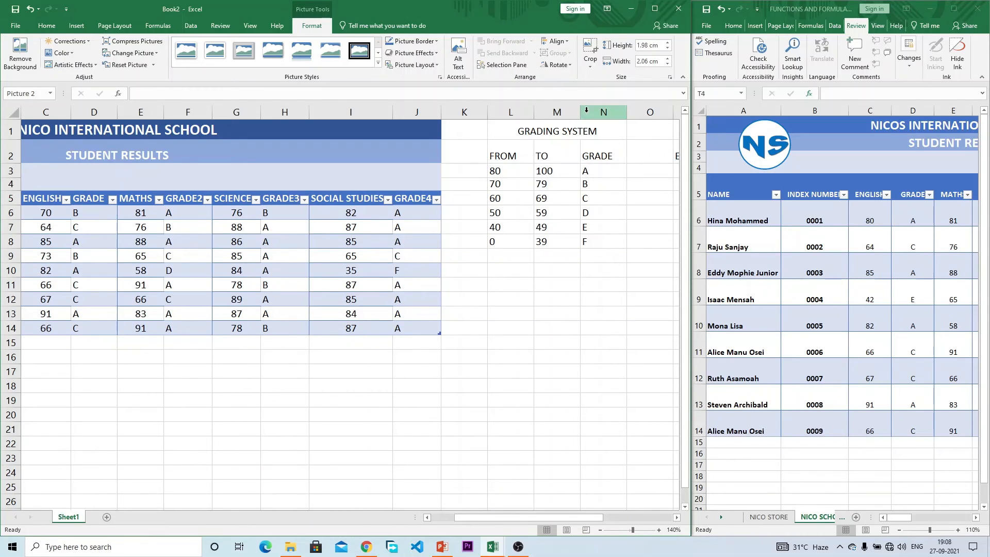
pyautogui.moveTo(587, 124); pyautogui.dragTo(578, 245)
pyautogui.moveTo(907, 516); pyautogui.dragTo(950, 517)
# Step: Fill the grading table's score rows L3:N7 and its FROM/TO/GRADE headers with blue
pyautogui.click(575, 184)
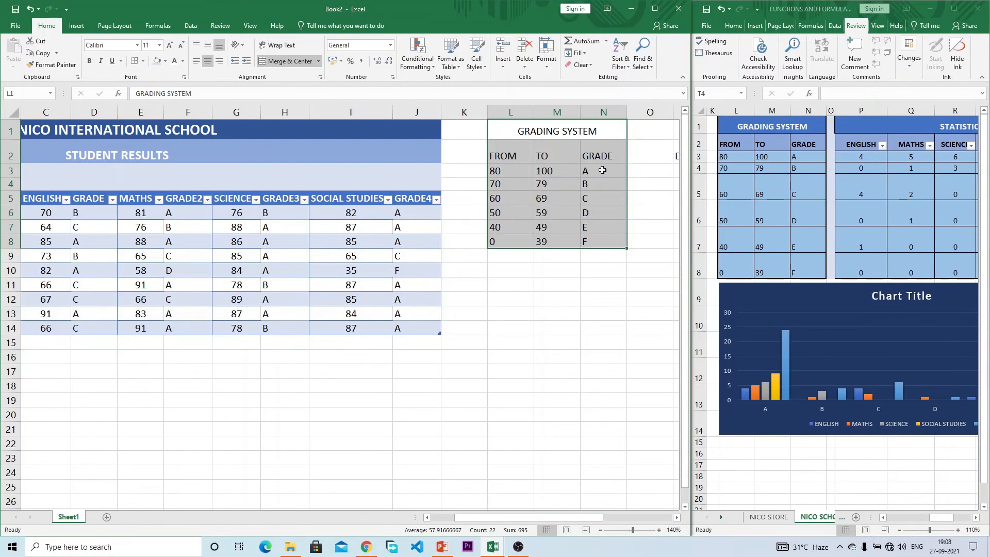
pyautogui.moveTo(603, 169); pyautogui.dragTo(509, 238)
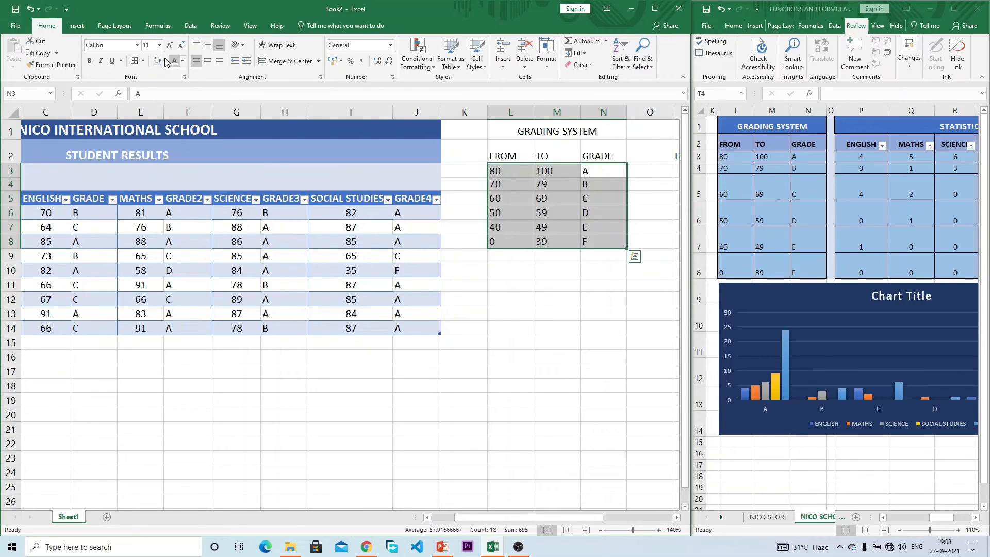
pyautogui.click(164, 61)
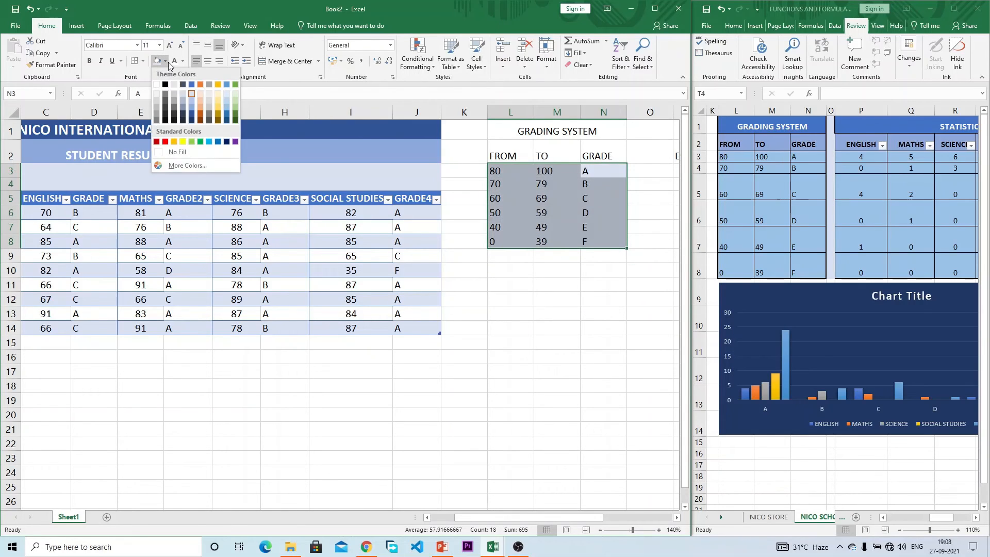
pyautogui.click(190, 106)
pyautogui.moveTo(608, 153); pyautogui.dragTo(515, 154)
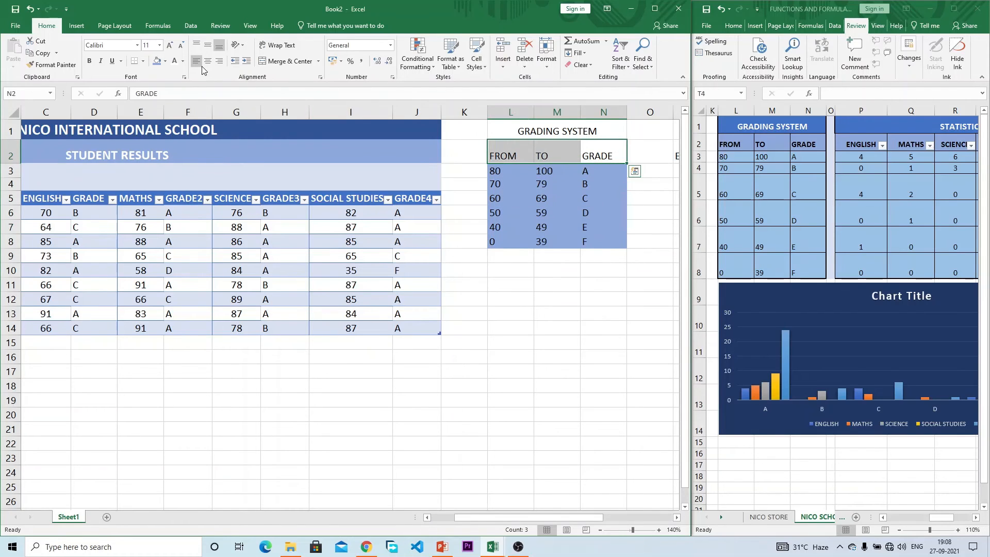
pyautogui.click(165, 60)
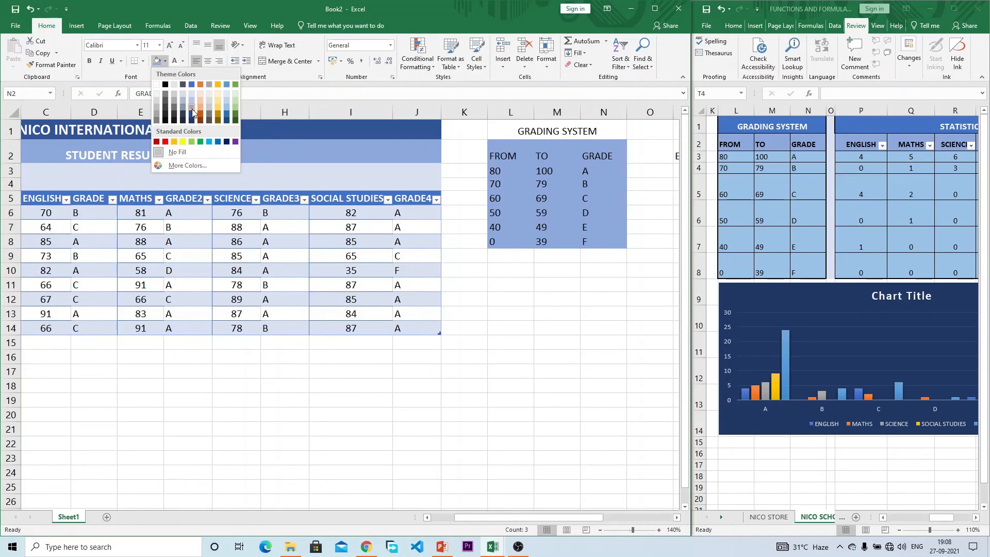
pyautogui.click(219, 142)
# Step: Give GRADING SYSTEM a dark blue fill with white text, and make the headers bold white
pyautogui.click(576, 124)
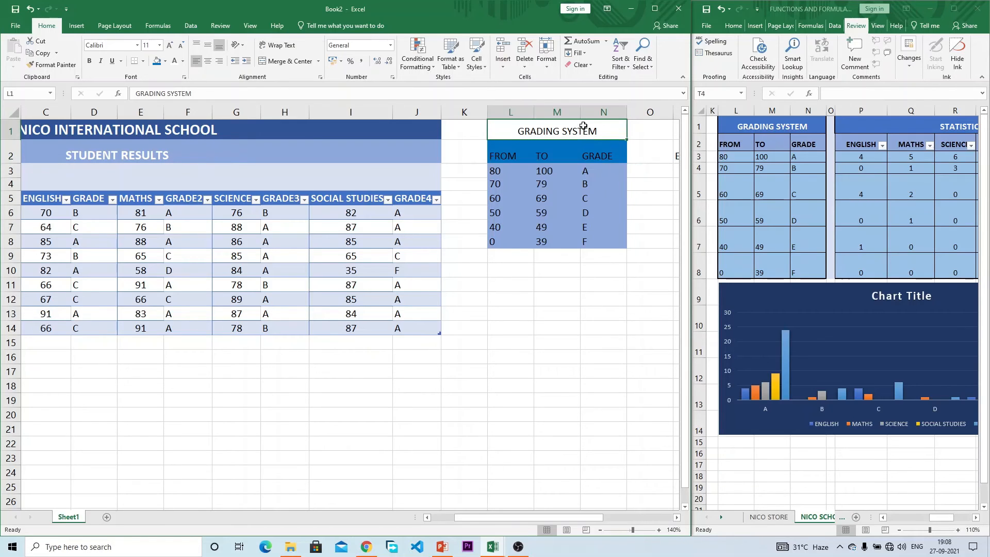
pyautogui.click(165, 61)
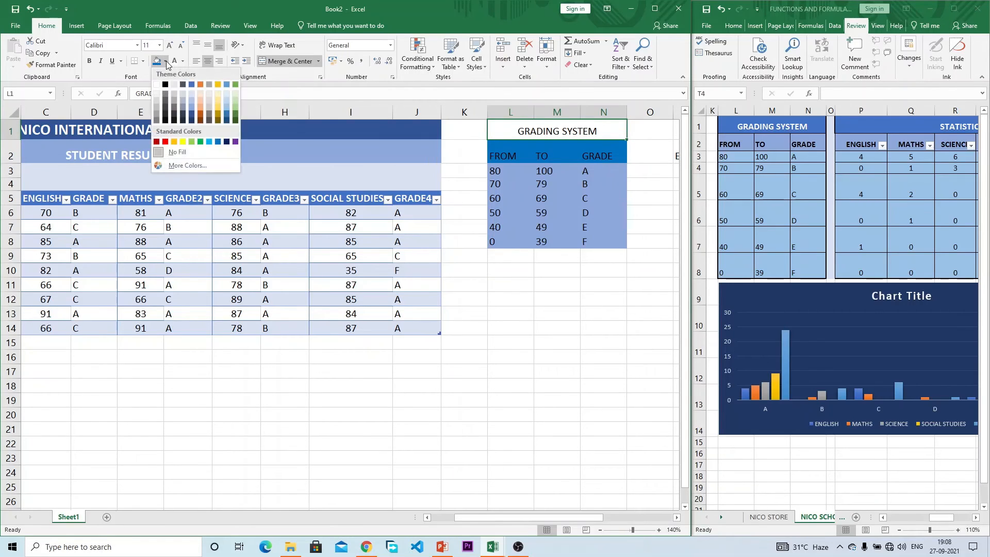
pyautogui.click(191, 115)
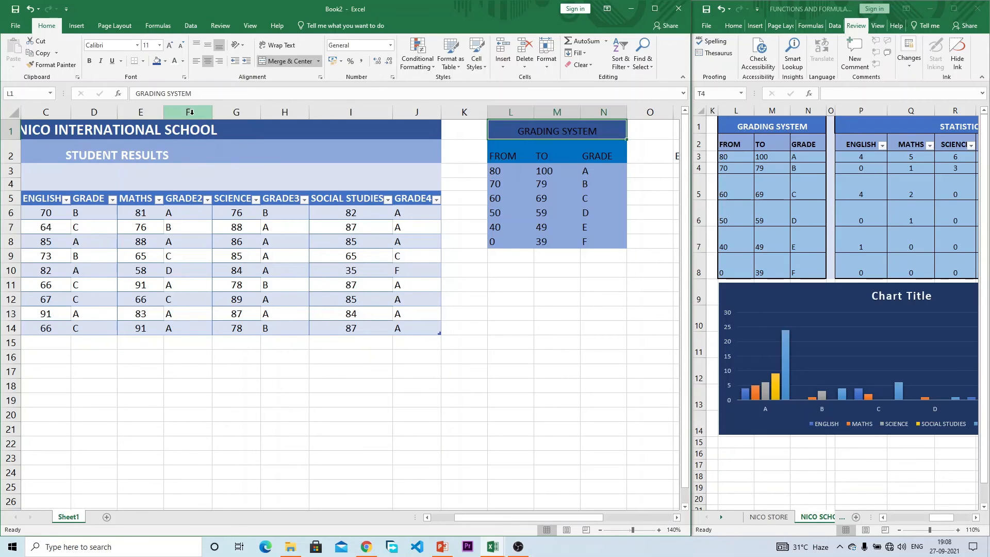
pyautogui.click(175, 62)
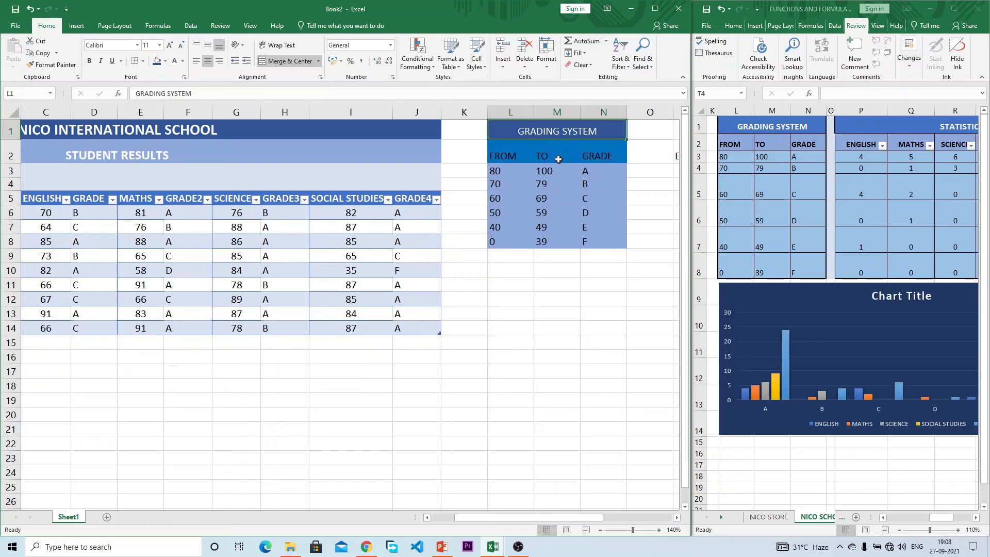
pyautogui.moveTo(591, 154); pyautogui.dragTo(518, 155)
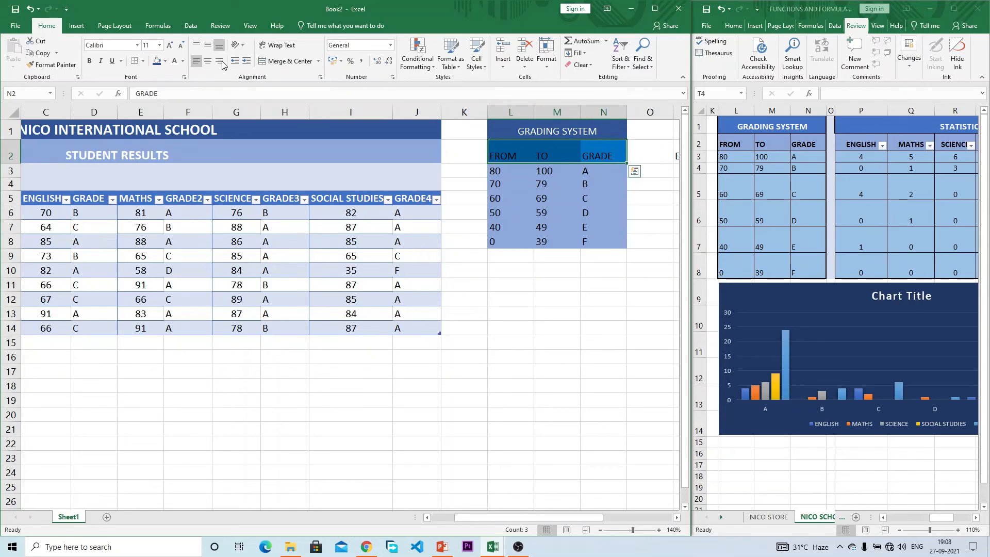
pyautogui.click(176, 62)
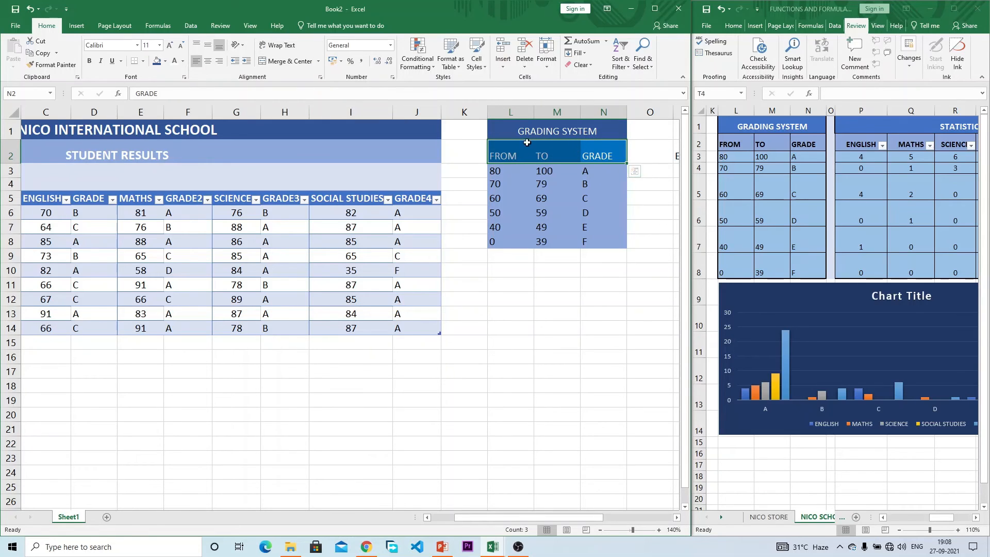
pyautogui.click(89, 61)
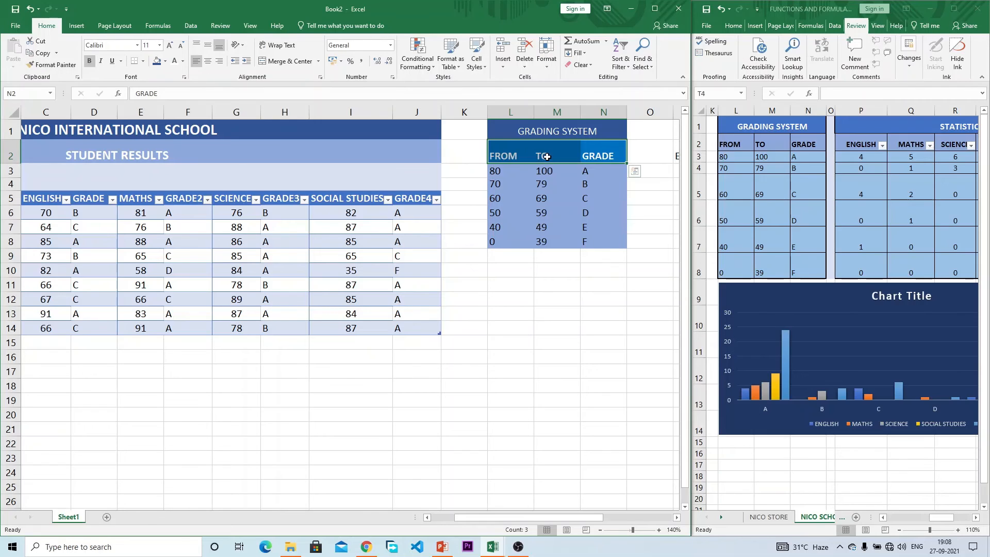
# Step: Apply All Borders to every cell of the grading table
pyautogui.moveTo(587, 149); pyautogui.dragTo(508, 242)
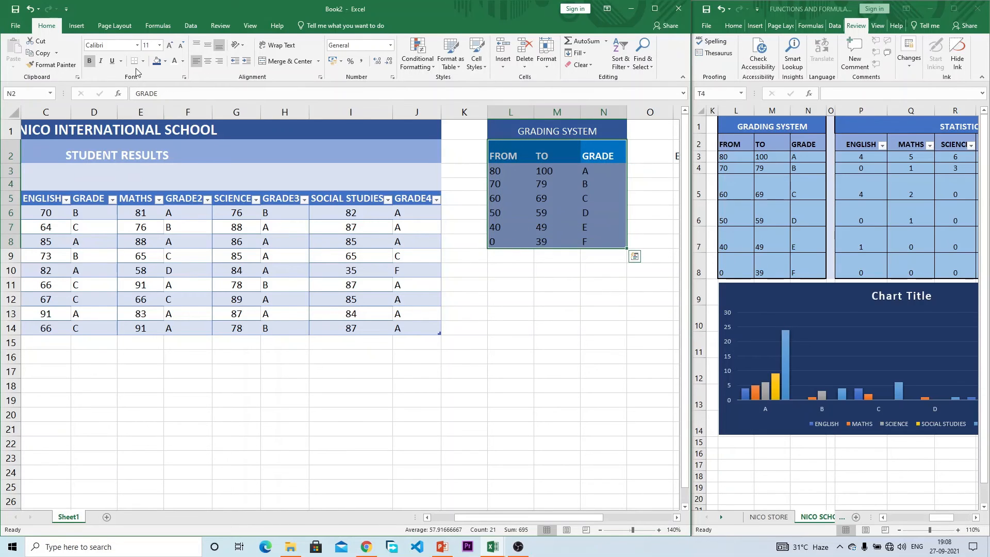
pyautogui.click(144, 62)
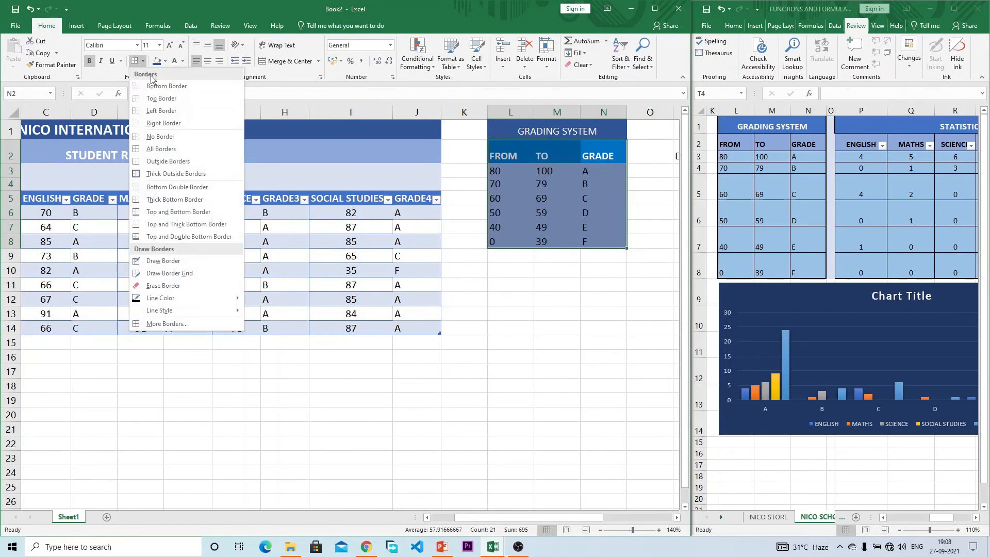
pyautogui.click(175, 147)
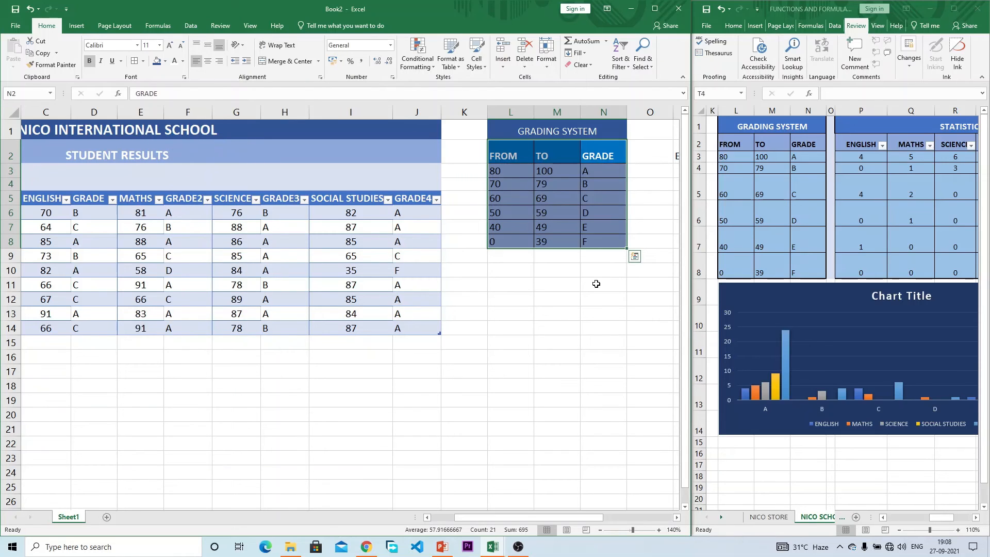
pyautogui.click(596, 284)
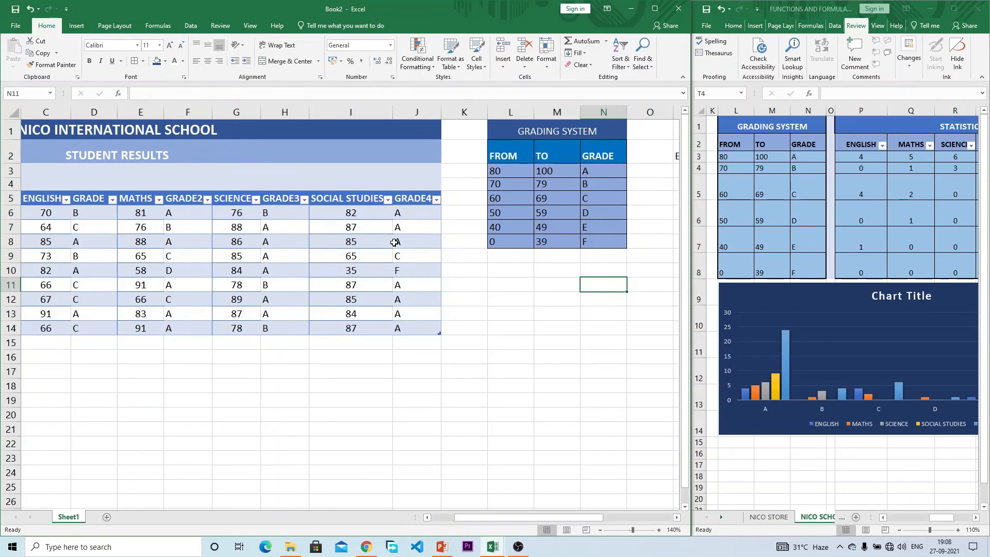
# Step: Copy the GRADING SYSTEM title style onto STATISTICS and merge and centre it across P1:T1
pyautogui.moveTo(548, 515); pyautogui.dragTo(601, 515)
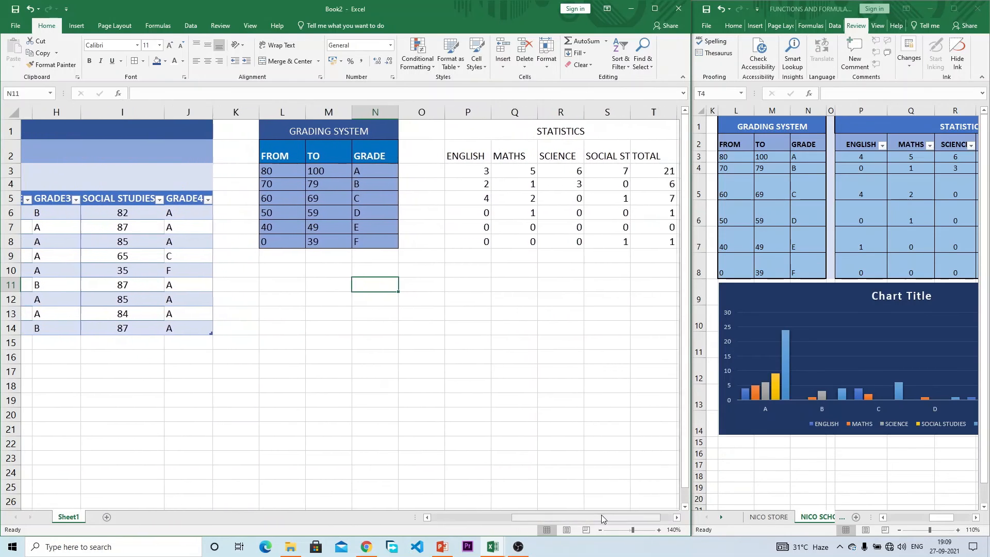
pyautogui.click(553, 133)
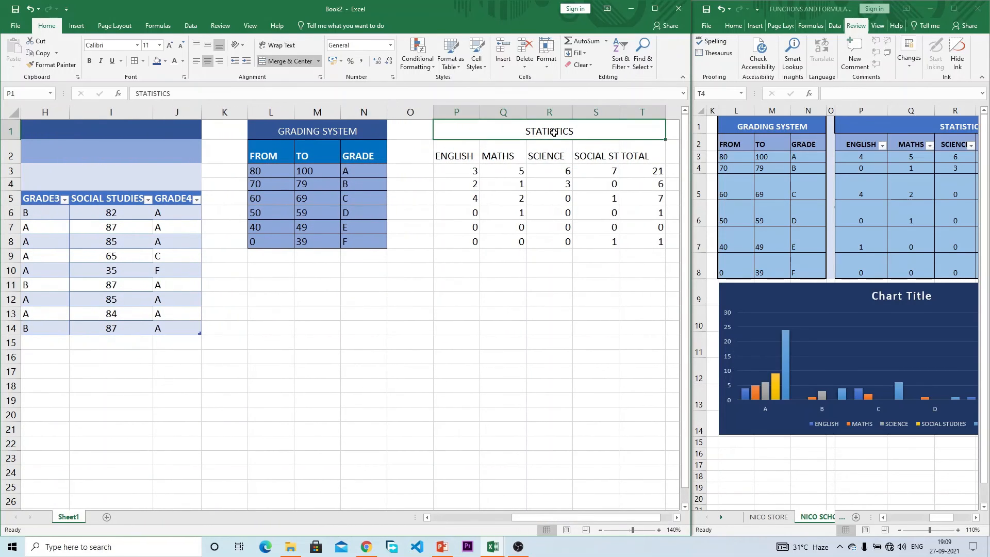
pyautogui.click(251, 125)
pyautogui.click(51, 65)
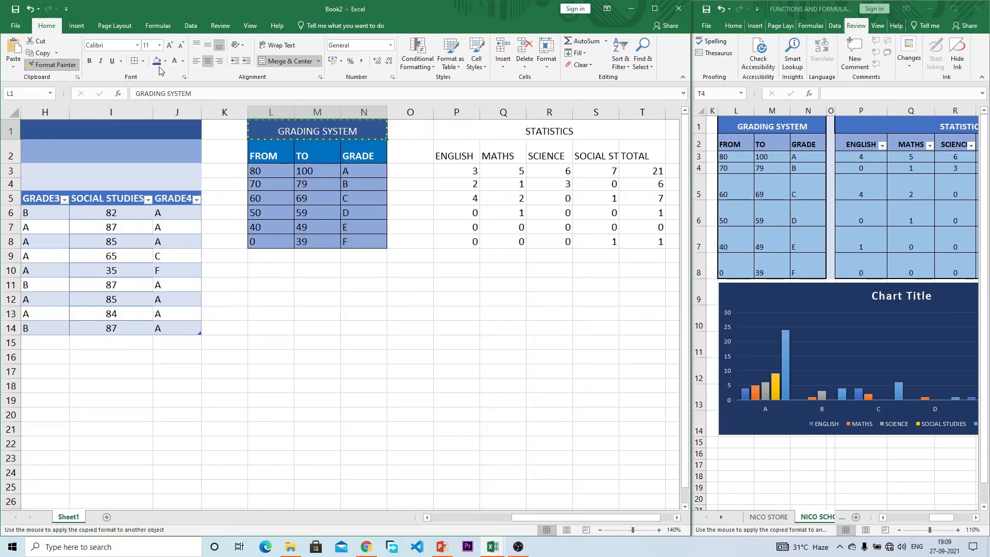
pyautogui.click(518, 130)
pyautogui.moveTo(593, 130); pyautogui.dragTo(453, 130)
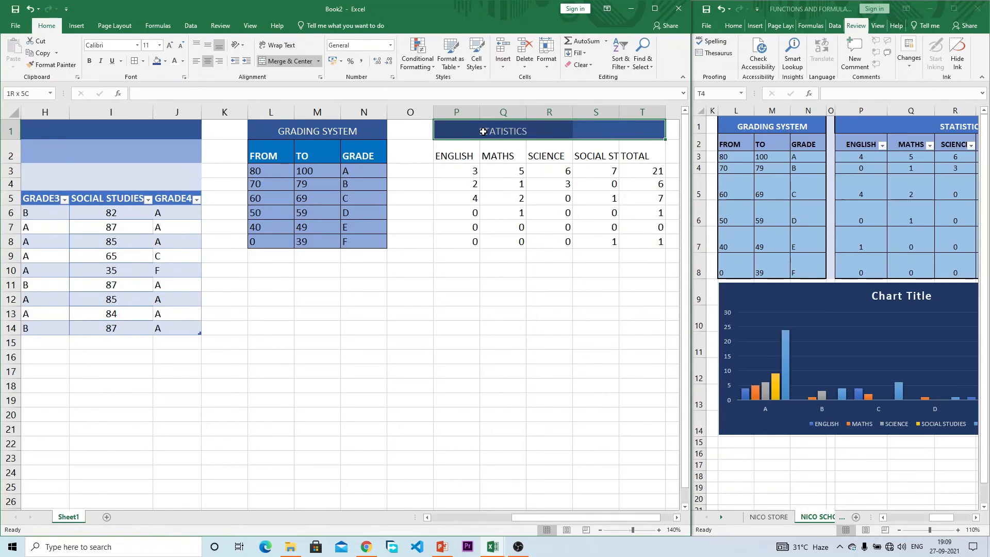
pyautogui.click(287, 63)
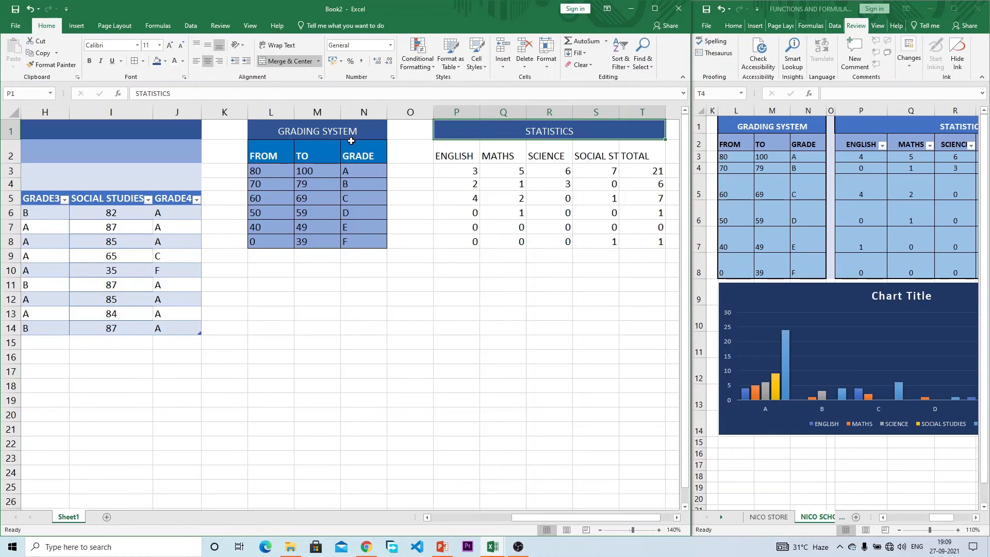
# Step: Format-paint the header style onto P2:T2 and the blue data style onto P3:T8, centring the numbers
pyautogui.click(278, 149)
pyautogui.click(52, 65)
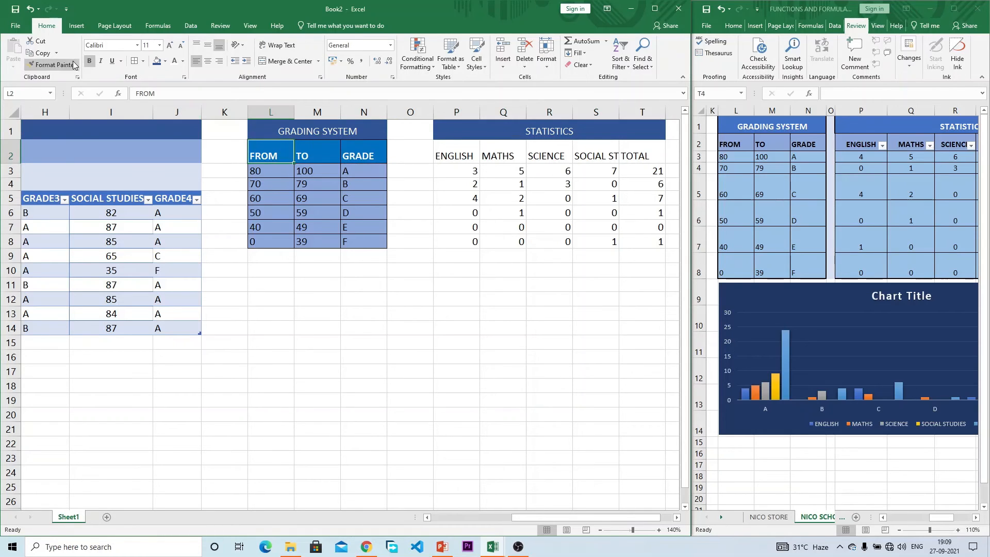
pyautogui.moveTo(441, 150); pyautogui.dragTo(629, 155)
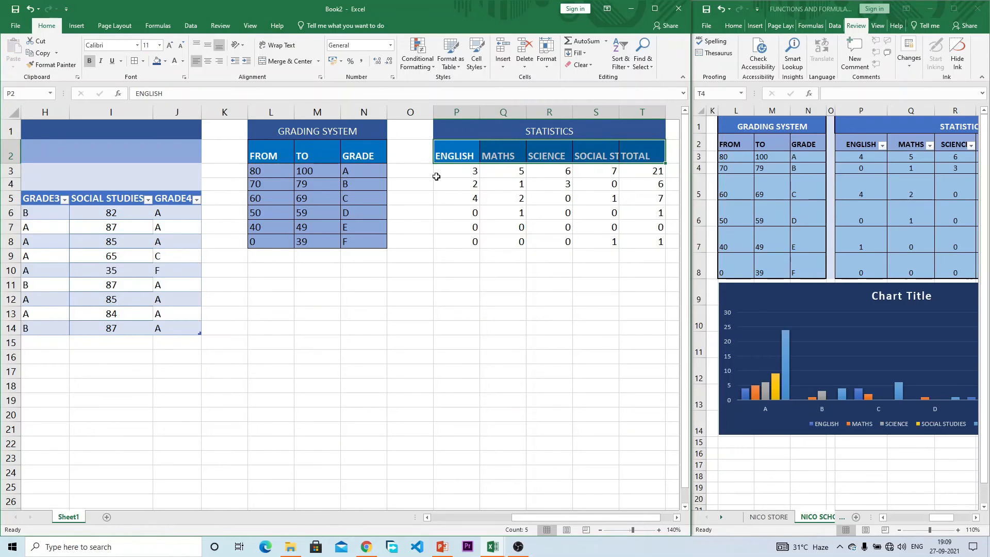
pyautogui.click(278, 172)
pyautogui.click(52, 64)
pyautogui.moveTo(454, 171)
pyautogui.mouseDown()
pyautogui.moveTo(662, 227)
pyautogui.moveTo(661, 242)
pyautogui.mouseUp()
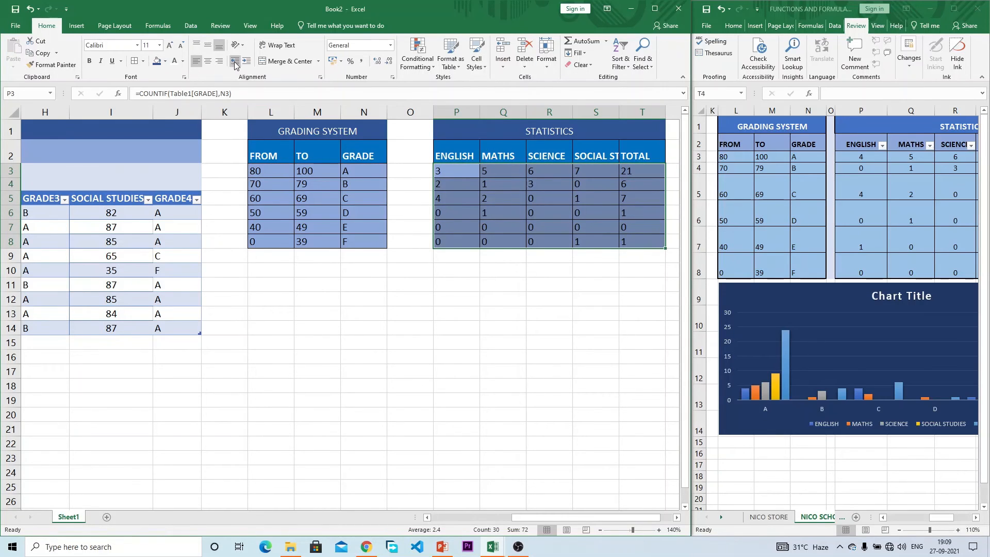
pyautogui.click(208, 61)
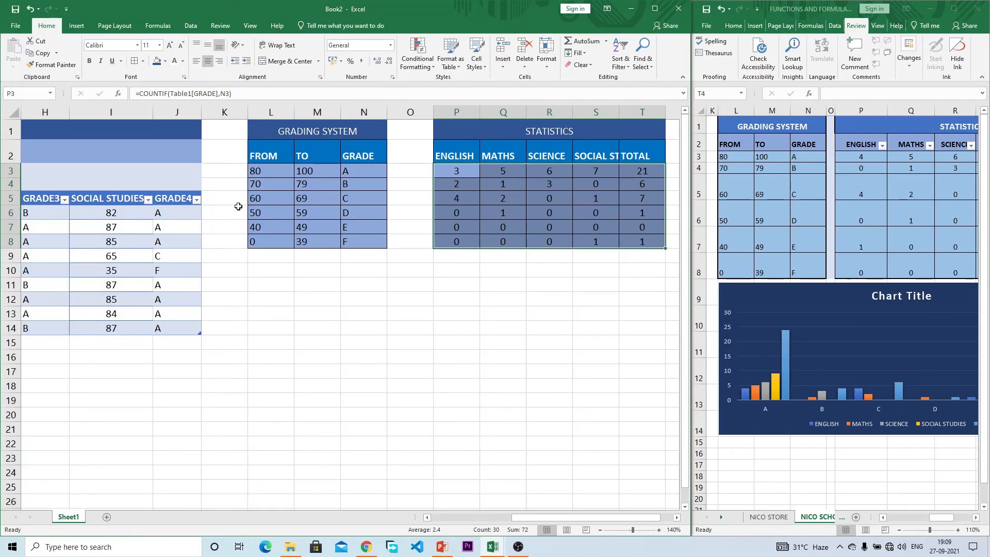
pyautogui.click(472, 257)
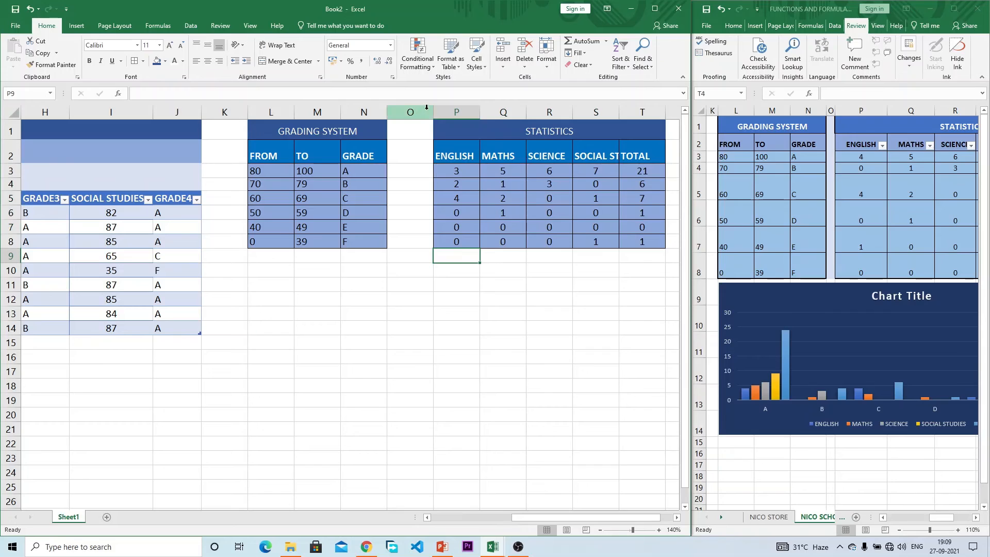
# Step: Narrow spacer columns O and K between the tables
pyautogui.moveTo(433, 112); pyautogui.dragTo(398, 110)
pyautogui.moveTo(247, 112); pyautogui.dragTo(209, 111)
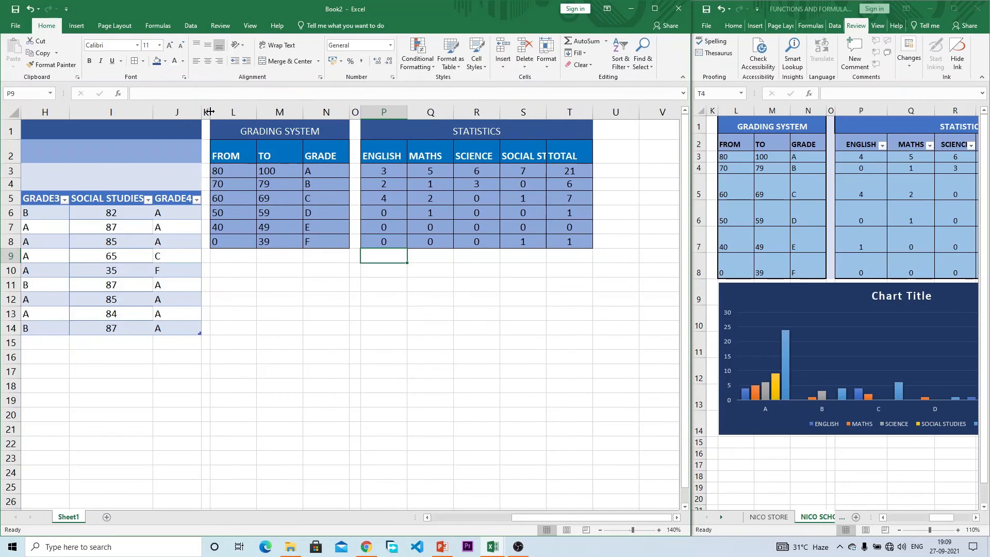
pyautogui.moveTo(646, 520); pyautogui.dragTo(458, 509)
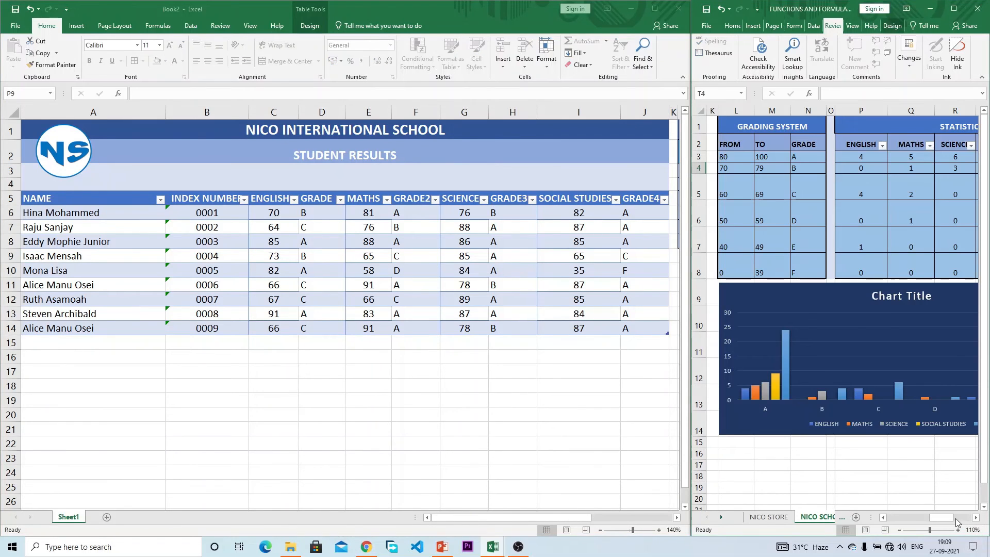
# Step: Set the student results table's rows to a height of 25
pyautogui.moveTo(941, 517); pyautogui.dragTo(900, 527)
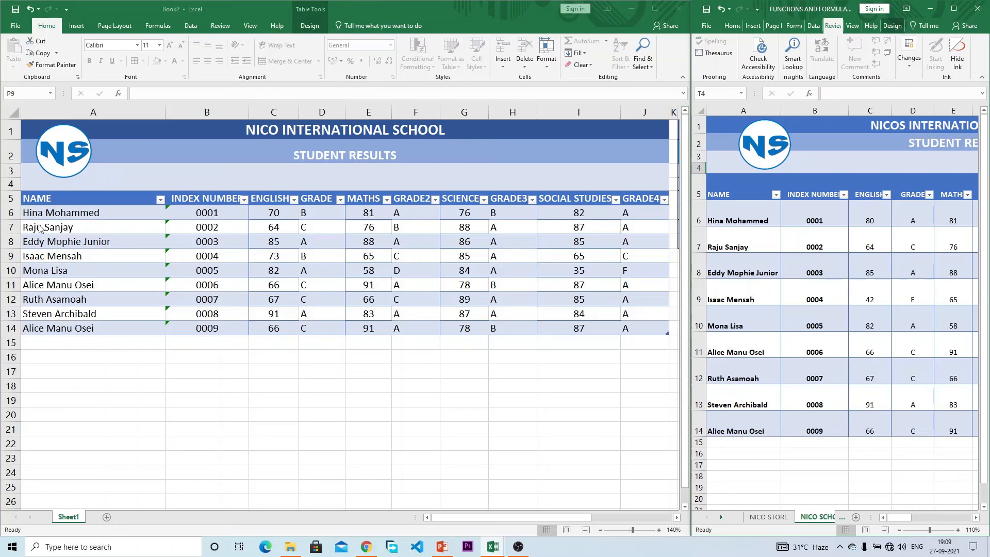
pyautogui.moveTo(75, 197); pyautogui.dragTo(639, 331)
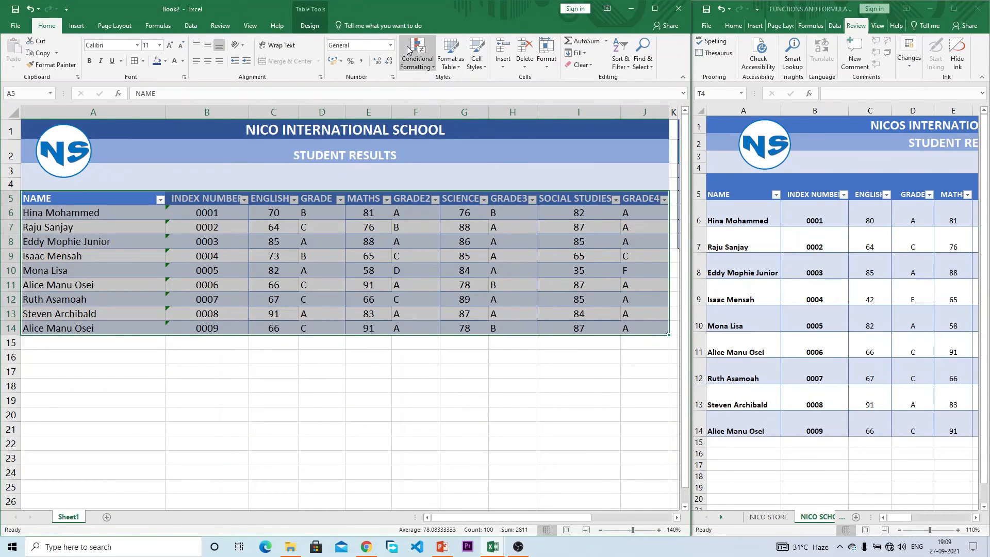
pyautogui.click(451, 58)
pyautogui.click(451, 59)
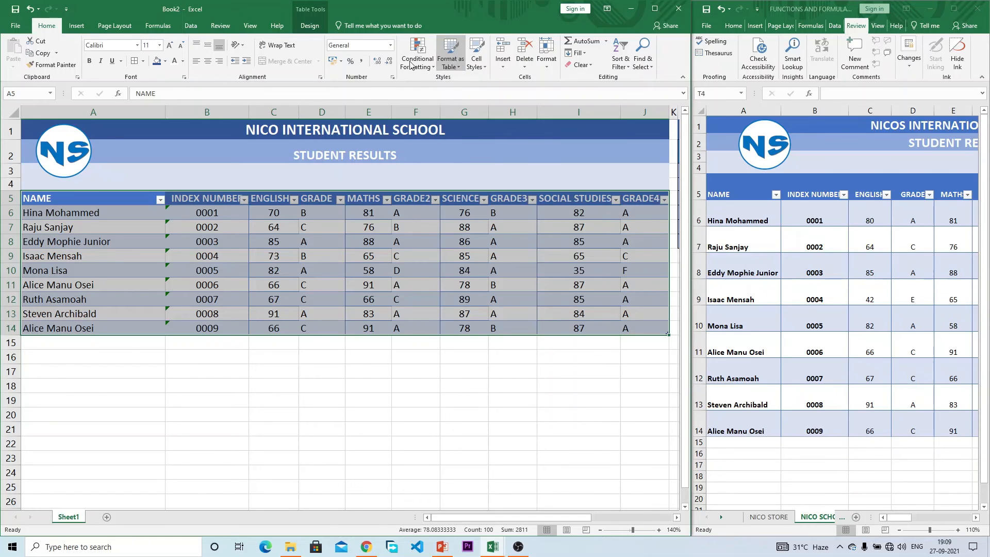
pyautogui.click(553, 61)
pyautogui.click(567, 91)
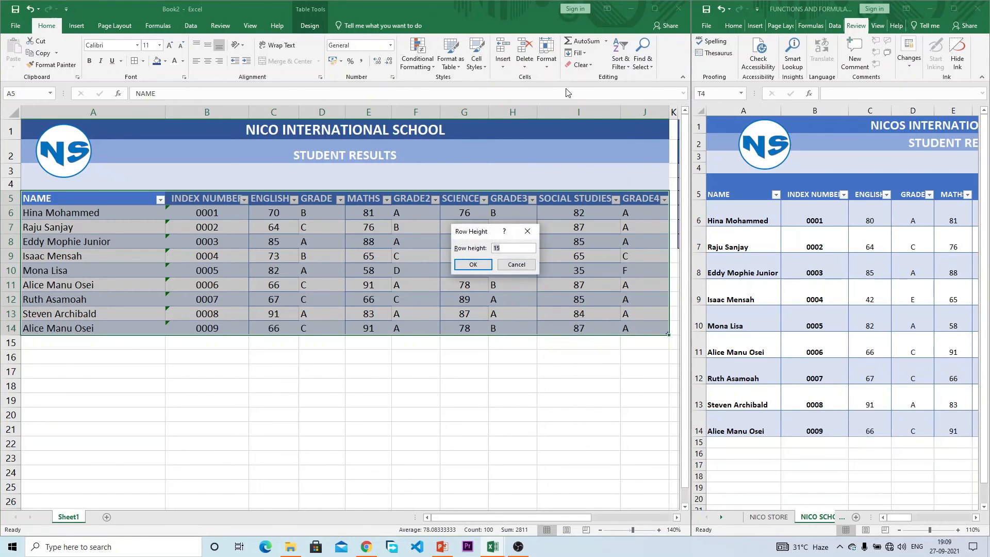
pyautogui.press('Return')
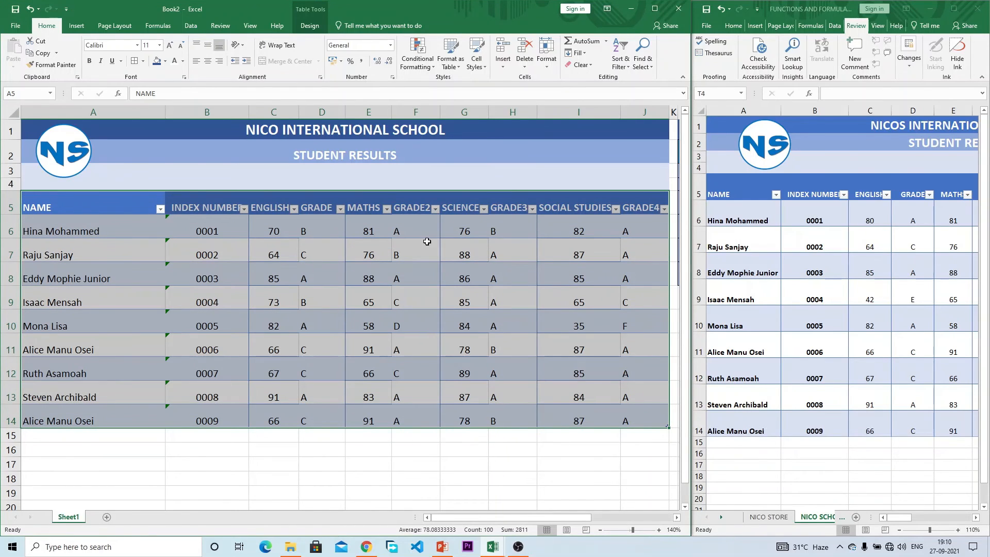
pyautogui.click(525, 244)
# Step: Apply All Borders to every cell of A5:J14
pyautogui.moveTo(75, 208); pyautogui.dragTo(639, 416)
pyautogui.hscroll(2, 639, 416)
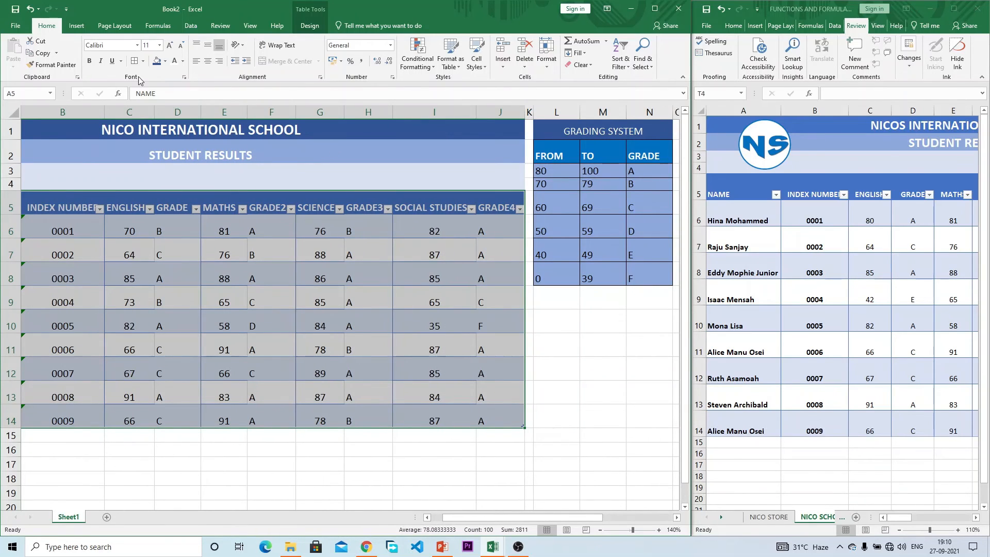
pyautogui.click(134, 62)
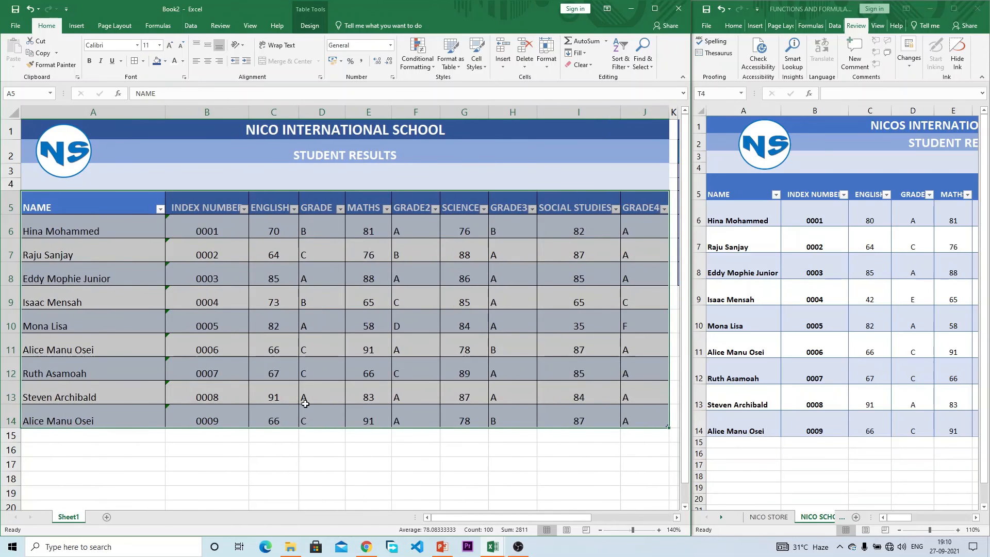
pyautogui.click(303, 458)
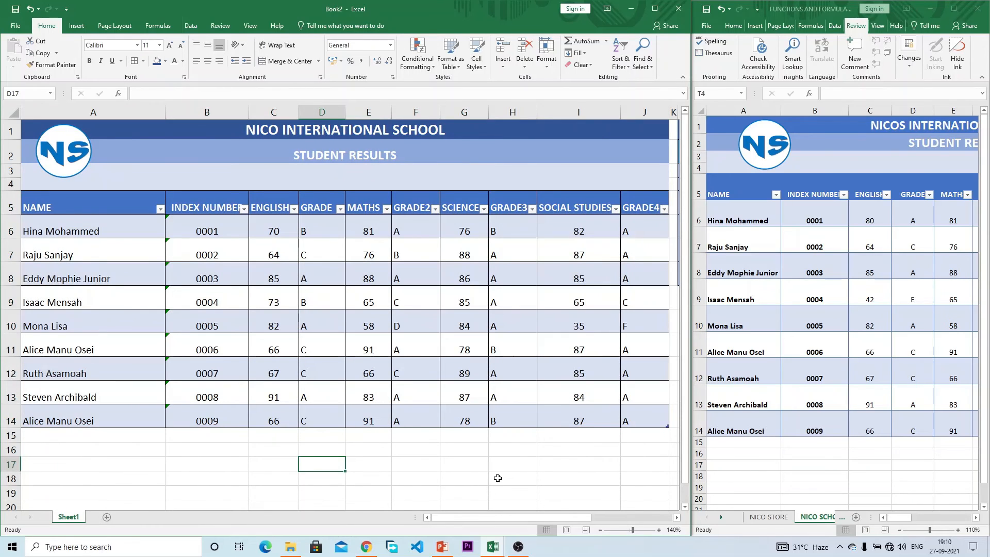
pyautogui.moveTo(530, 519); pyautogui.dragTo(576, 508)
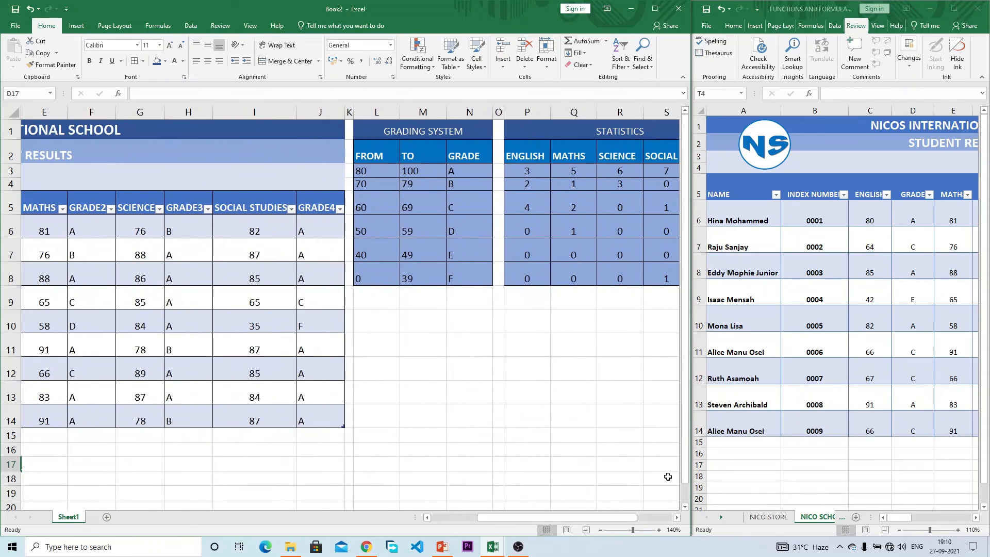
pyautogui.click(892, 398)
pyautogui.moveTo(900, 518); pyautogui.dragTo(944, 515)
pyautogui.click(896, 209)
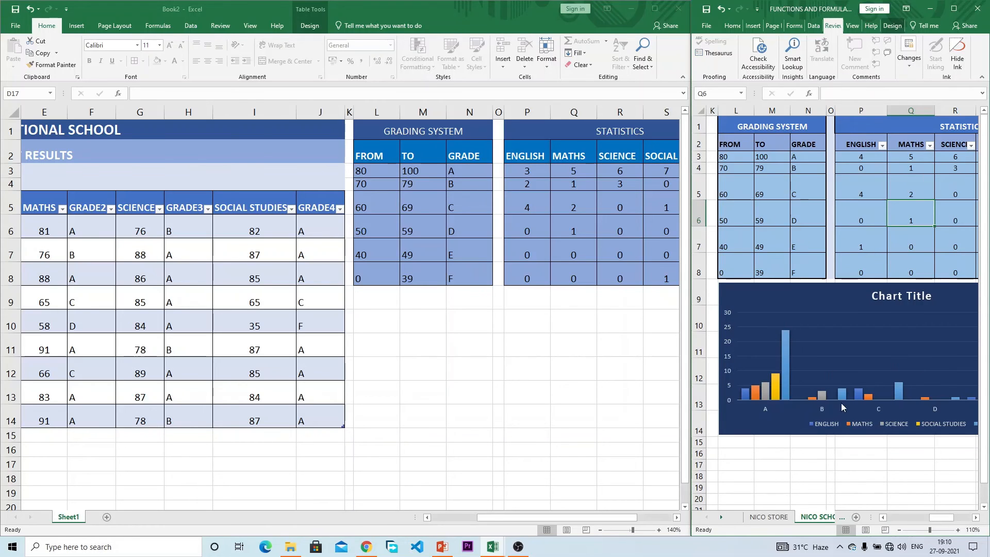
pyautogui.moveTo(929, 518); pyautogui.dragTo(959, 517)
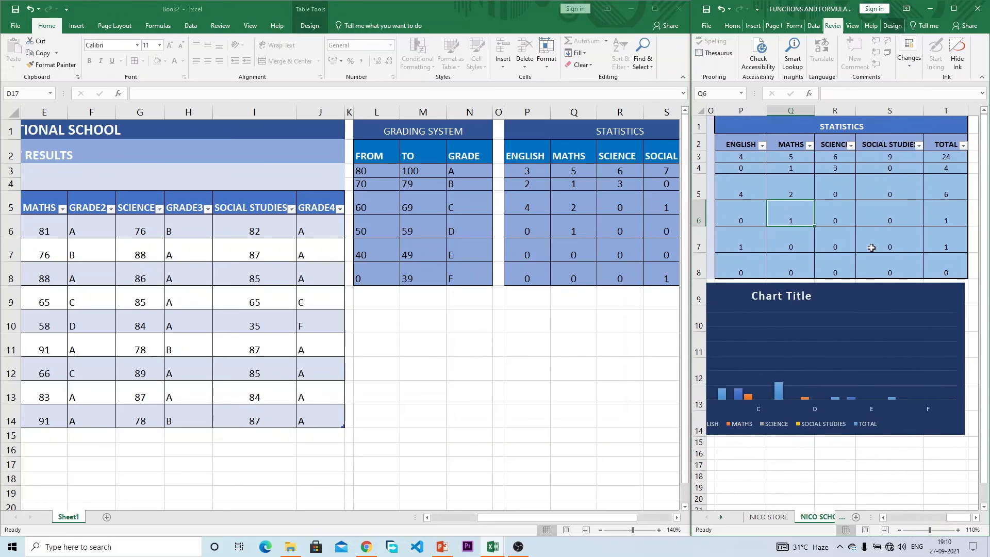
pyautogui.click(832, 214)
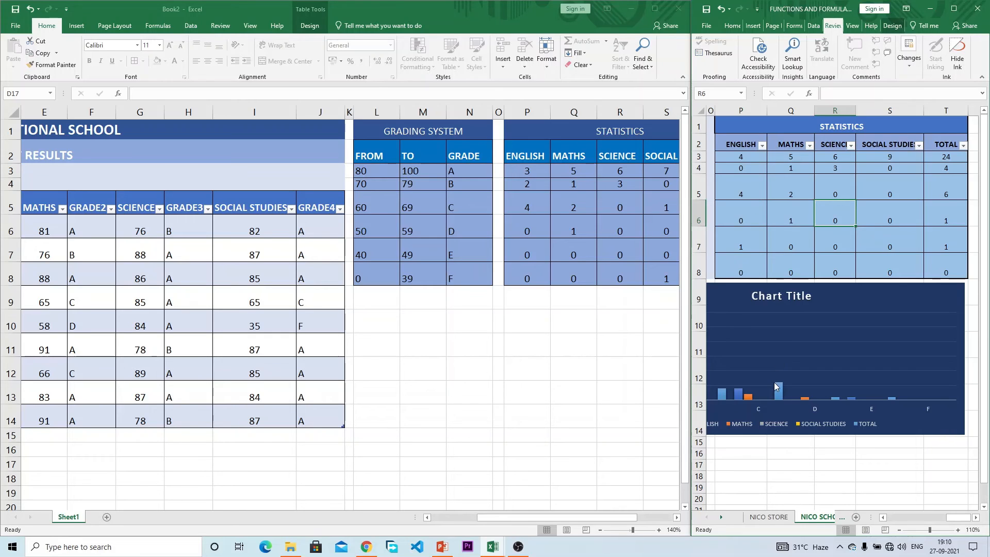
pyautogui.click(397, 302)
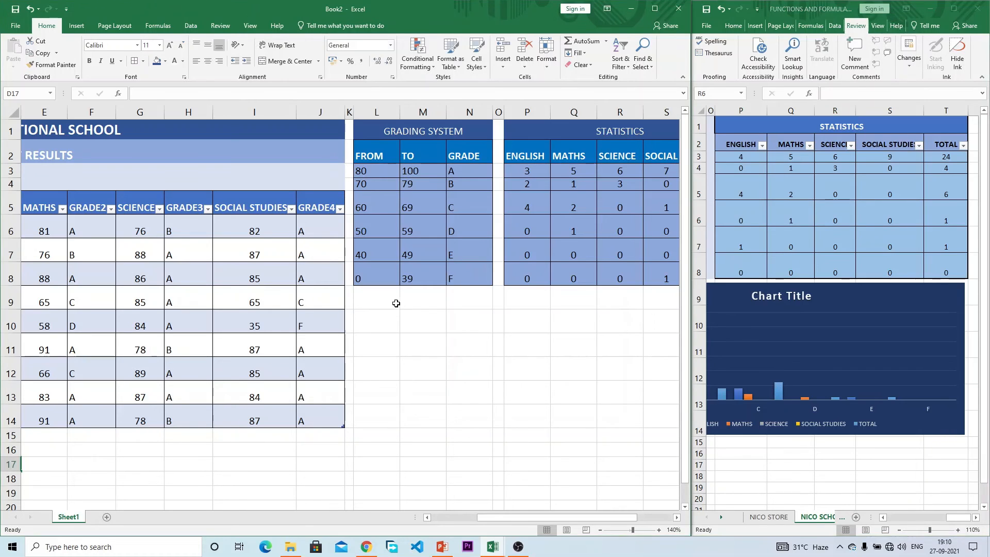
pyautogui.click(388, 319)
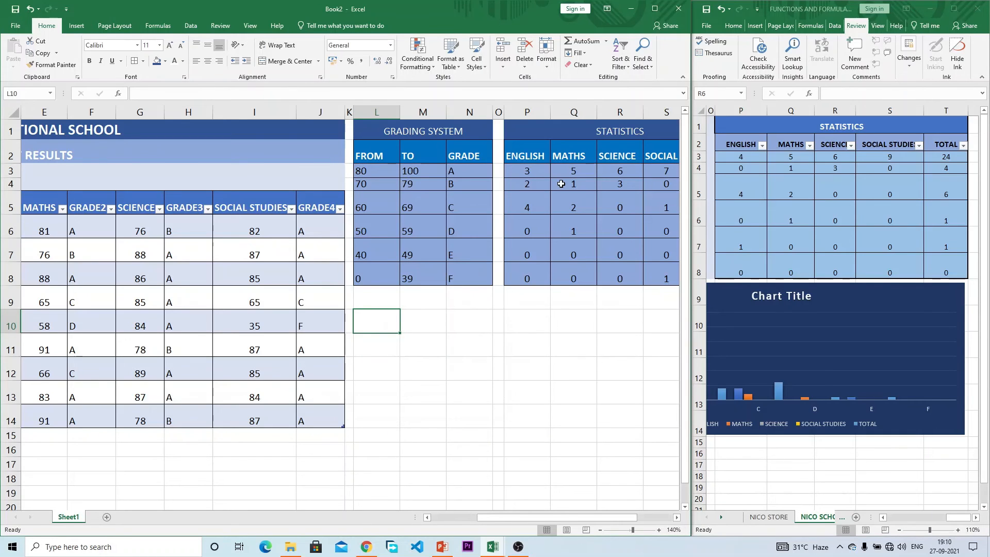
# Step: Insert a 2-D clustered column chart of P2:T8 and apply the dark gradient chart style
pyautogui.moveTo(523, 154); pyautogui.dragTo(572, 274)
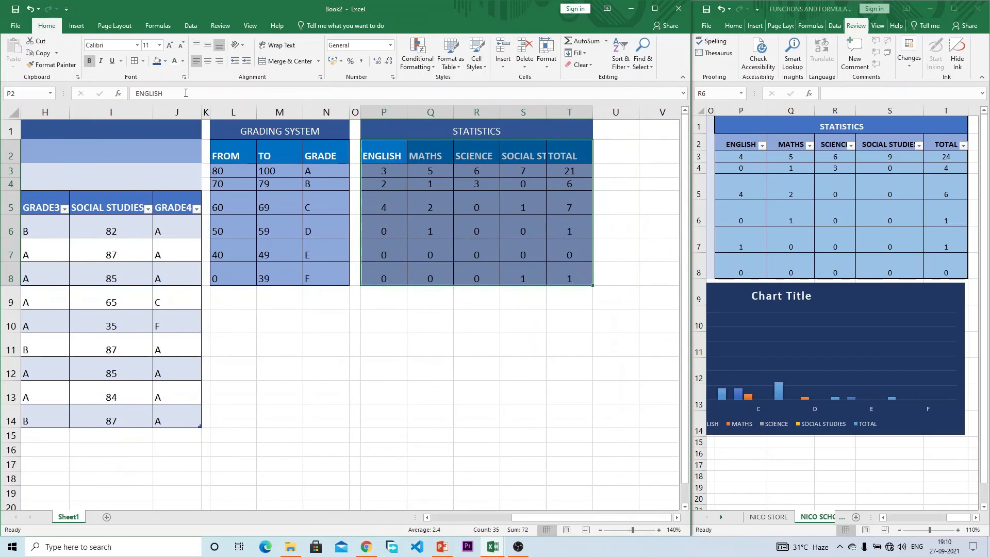
pyautogui.click(75, 25)
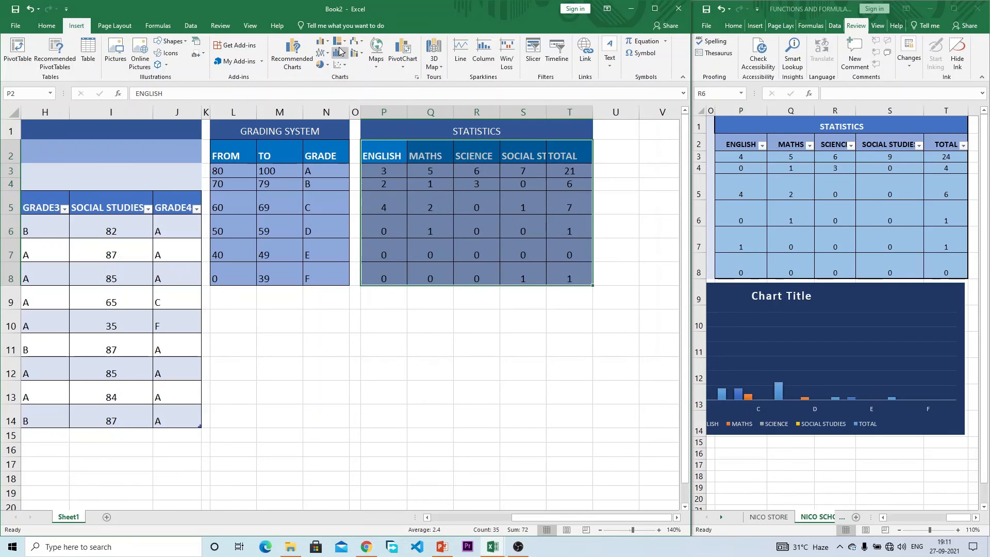
pyautogui.click(323, 41)
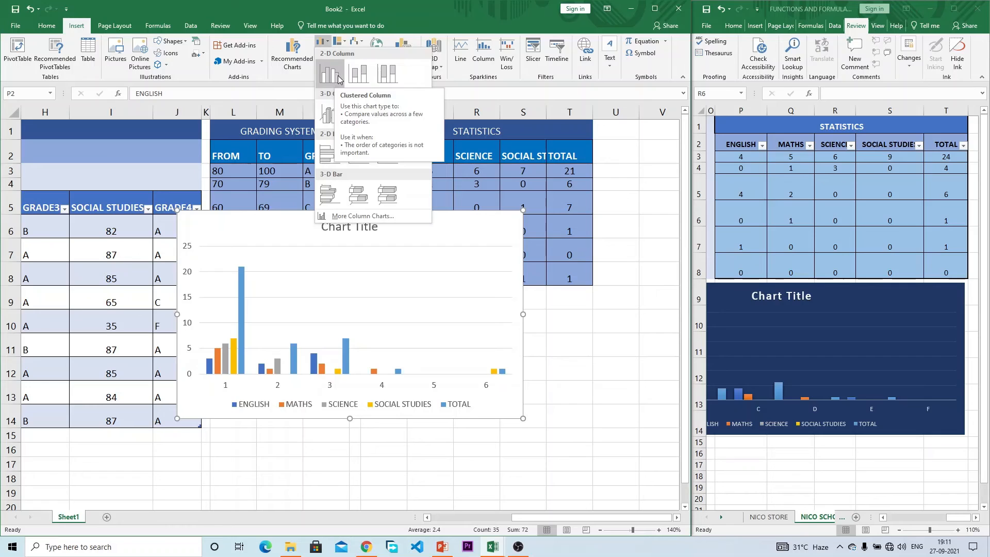
pyautogui.click(334, 77)
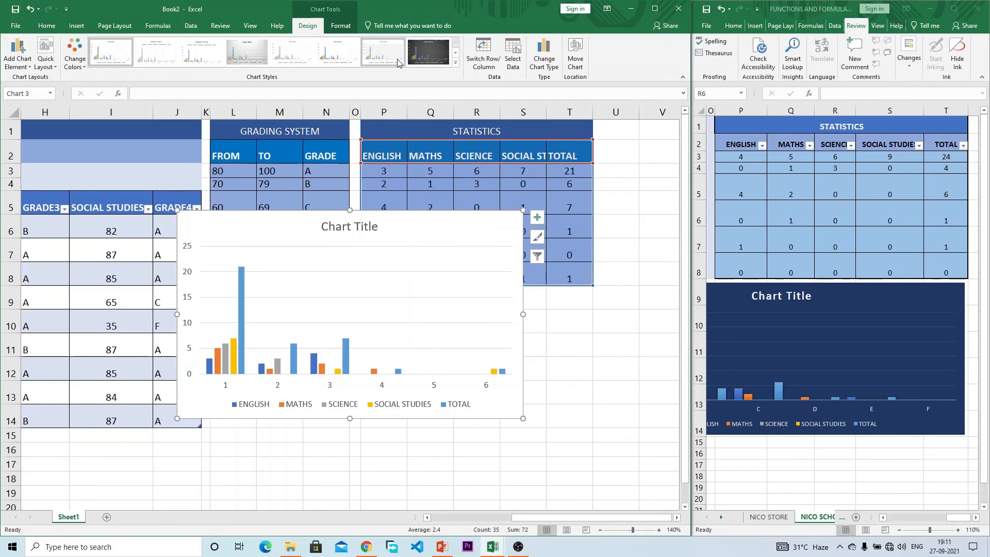
pyautogui.click(427, 58)
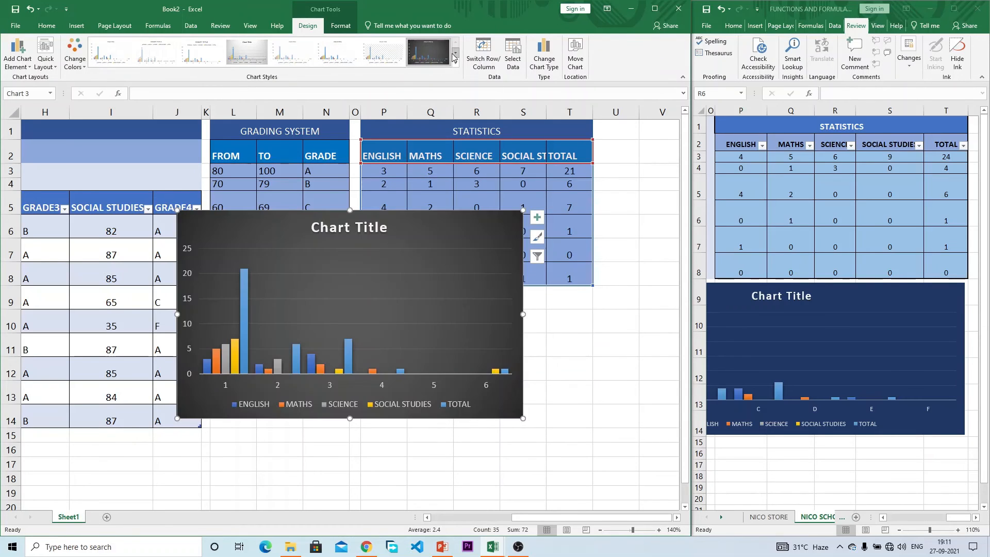
pyautogui.click(454, 56)
pyautogui.click(247, 52)
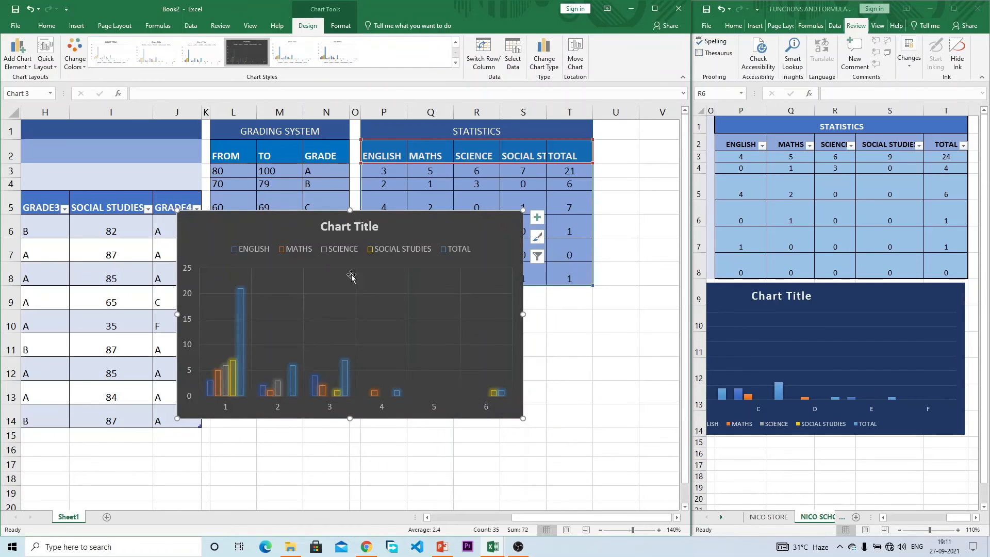
pyautogui.click(456, 41)
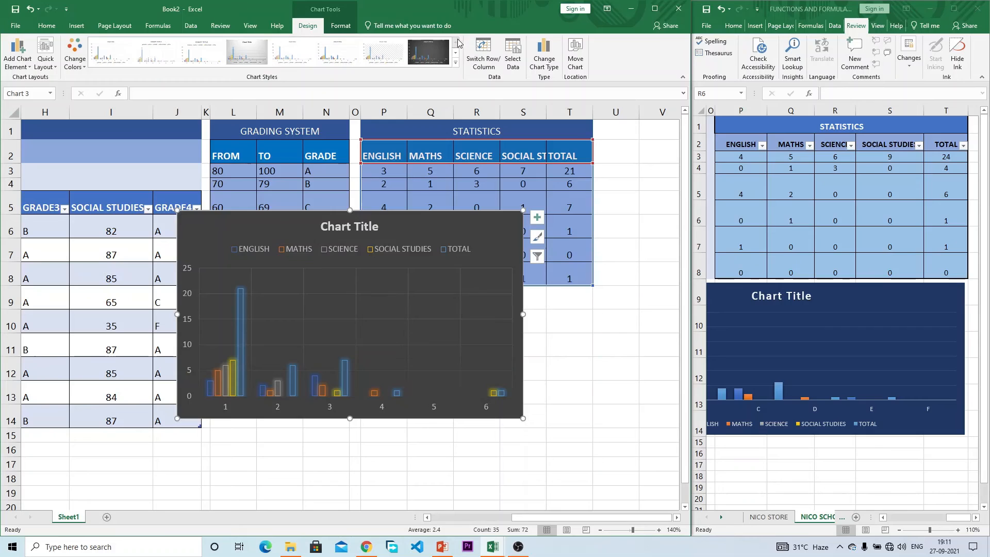
pyautogui.click(427, 52)
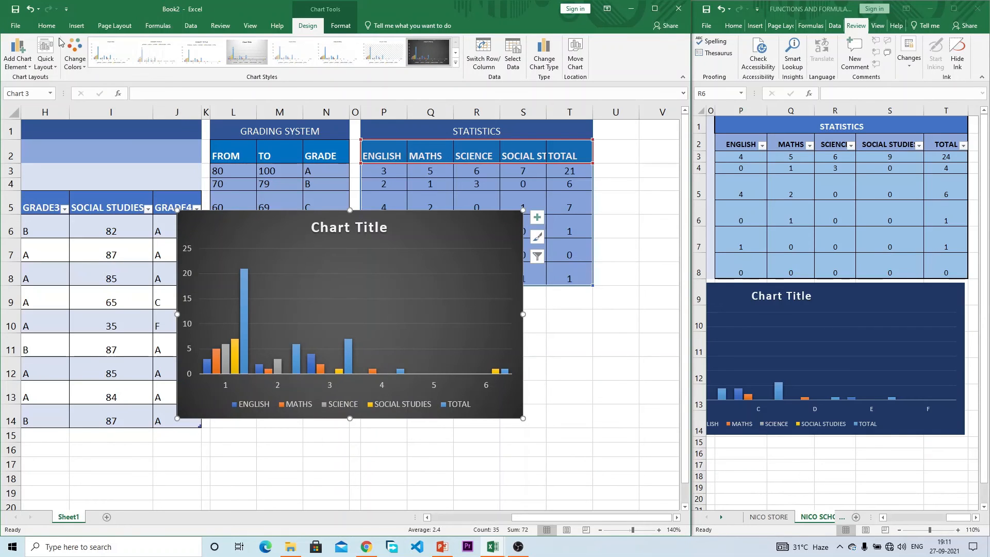
# Step: Fill the chart background with dark blue using Shape Fill
pyautogui.click(73, 54)
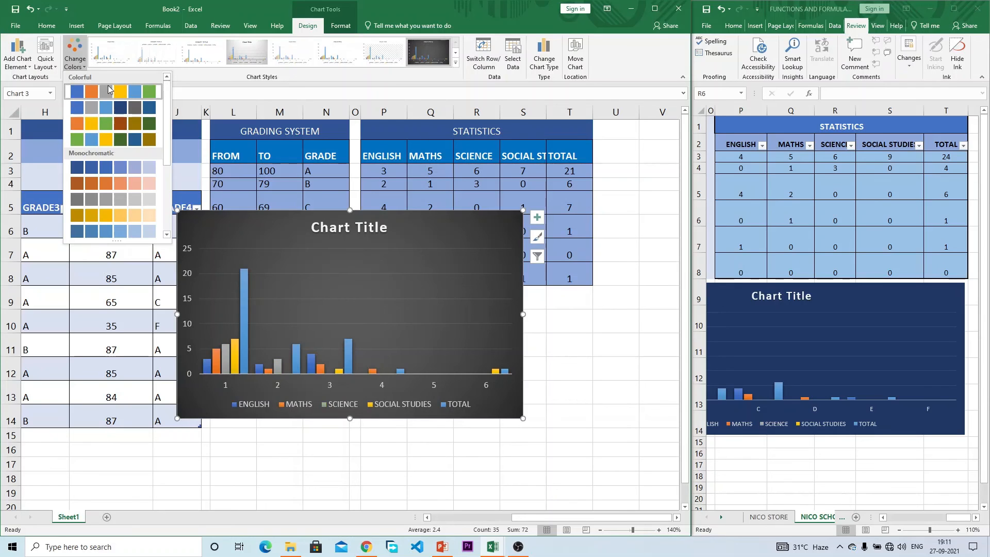
pyautogui.click(55, 27)
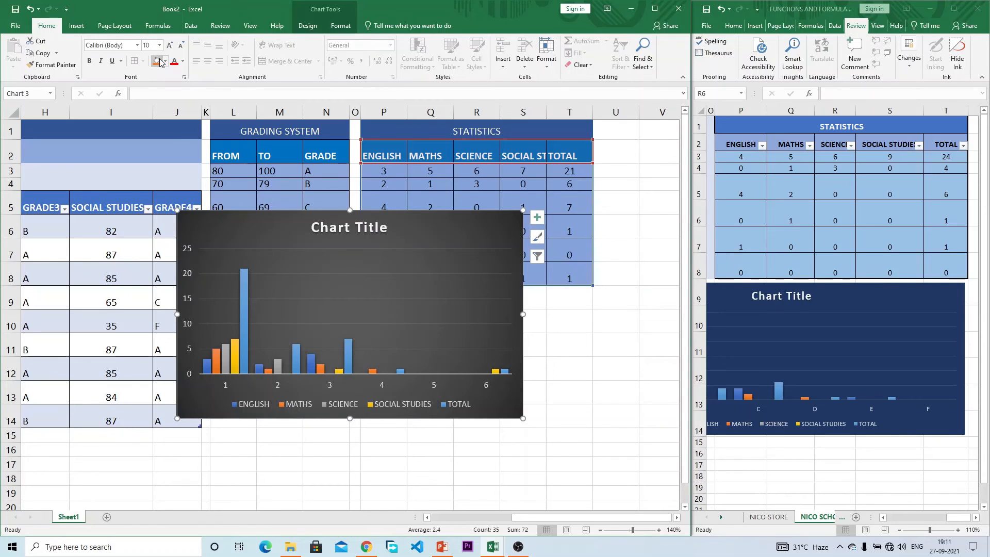
pyautogui.click(335, 27)
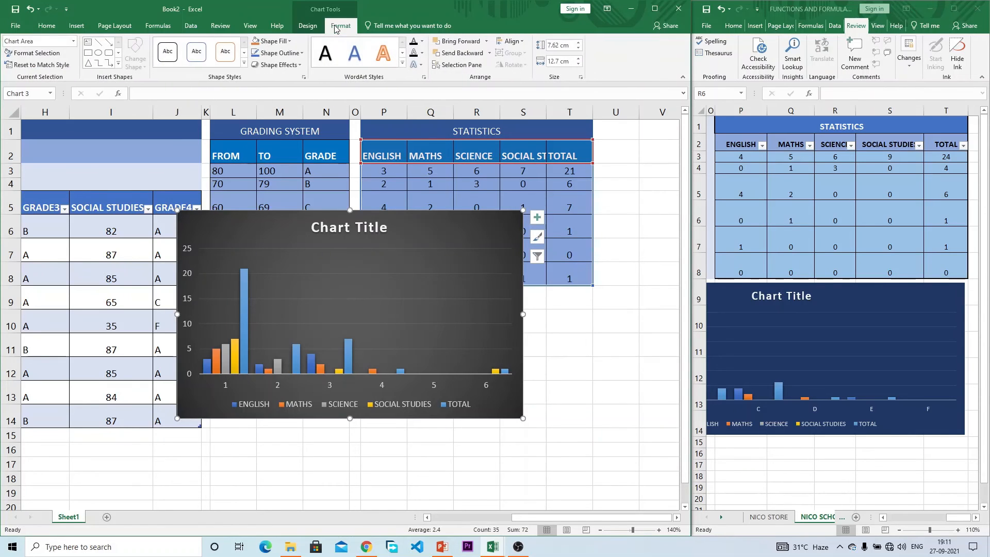
pyautogui.click(283, 43)
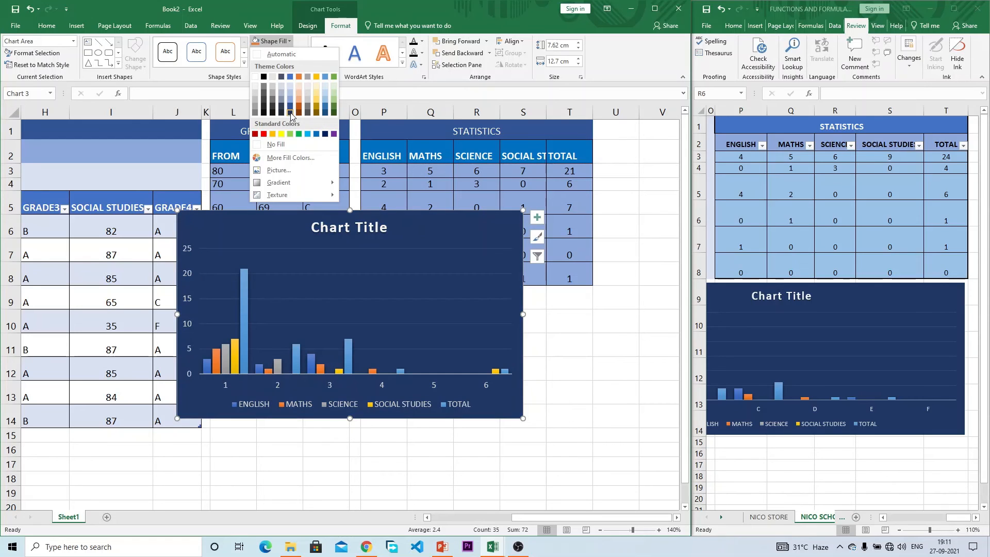
pyautogui.click(290, 113)
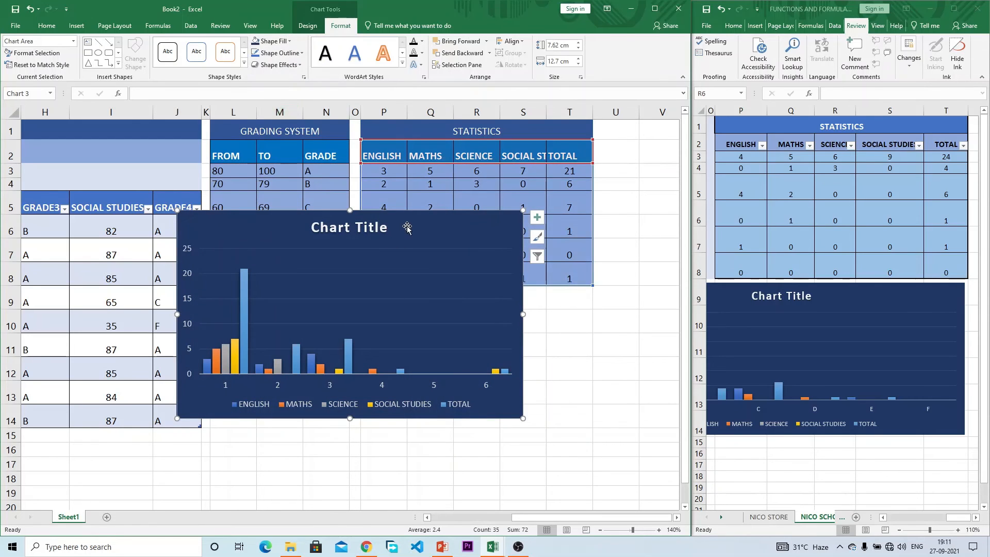
# Step: Place the chart below the tables, resized to about 5.16 × 14.06 cm, and maximize the window
pyautogui.moveTo(407, 223); pyautogui.dragTo(452, 299)
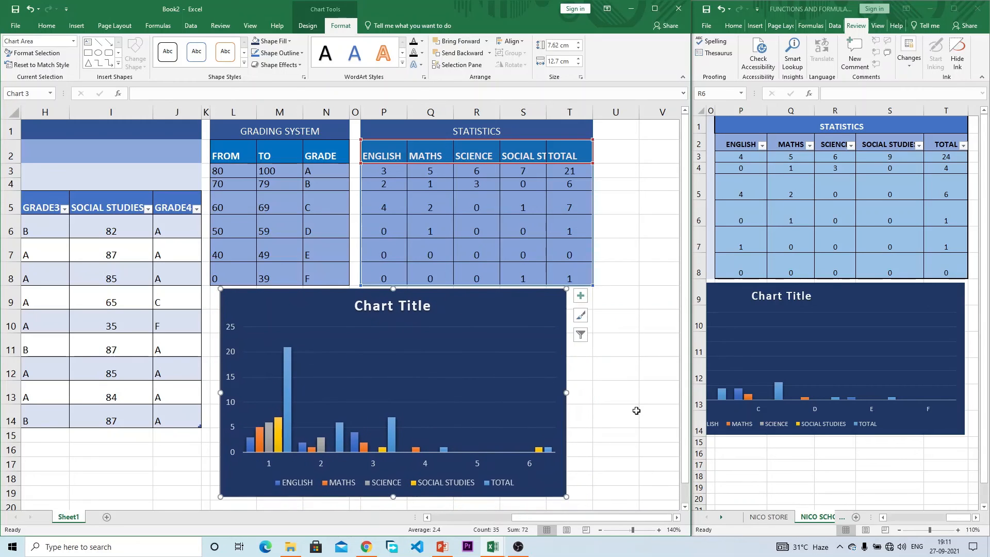
pyautogui.scroll(-1, 636, 410)
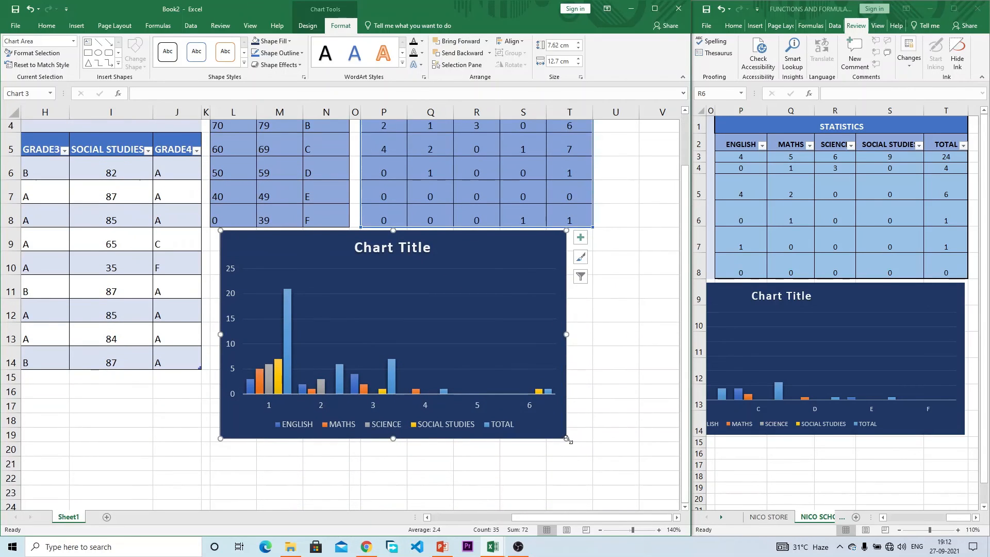
pyautogui.moveTo(563, 437); pyautogui.dragTo(594, 364)
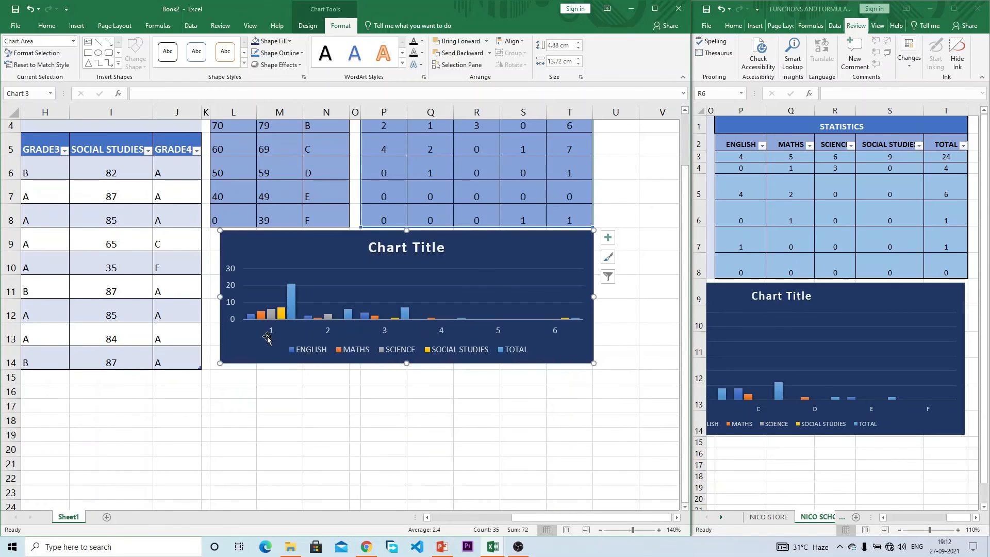
pyautogui.moveTo(221, 357); pyautogui.dragTo(211, 371)
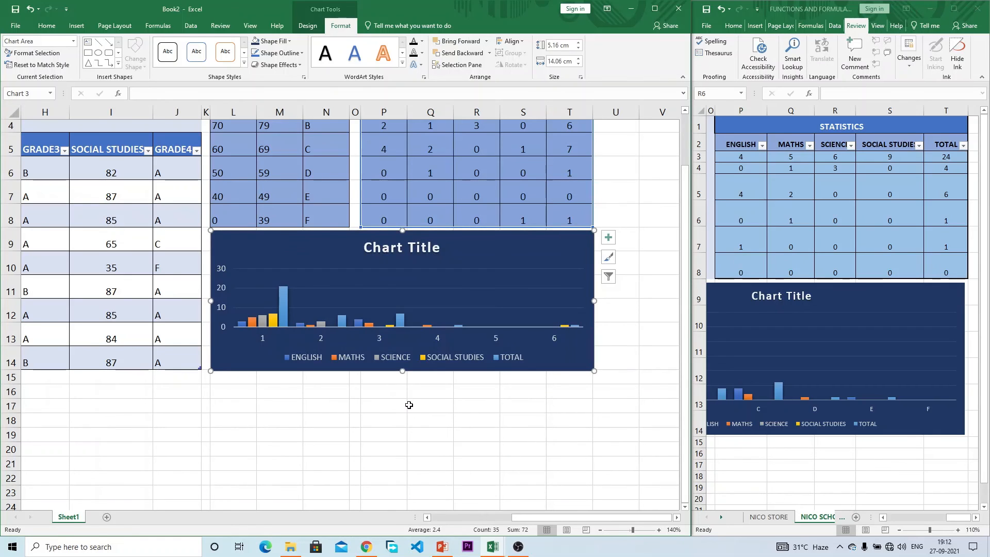
pyautogui.click(409, 404)
pyautogui.moveTo(576, 516); pyautogui.dragTo(384, 518)
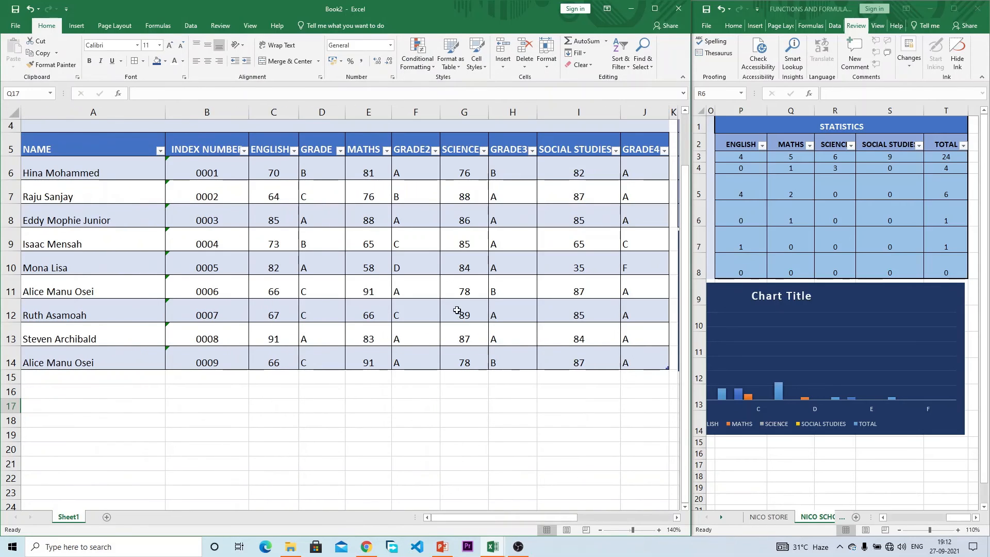
pyautogui.click(654, 9)
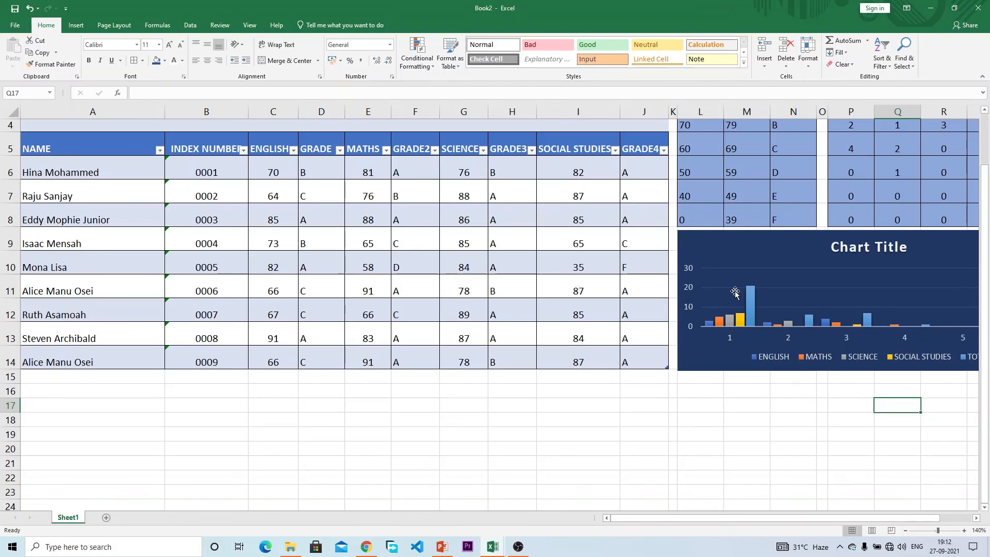
# Step: Untick the MATHS series in the chart's data source, leaving English, Science, Social Studies and Total
pyautogui.scroll(1, 764, 365)
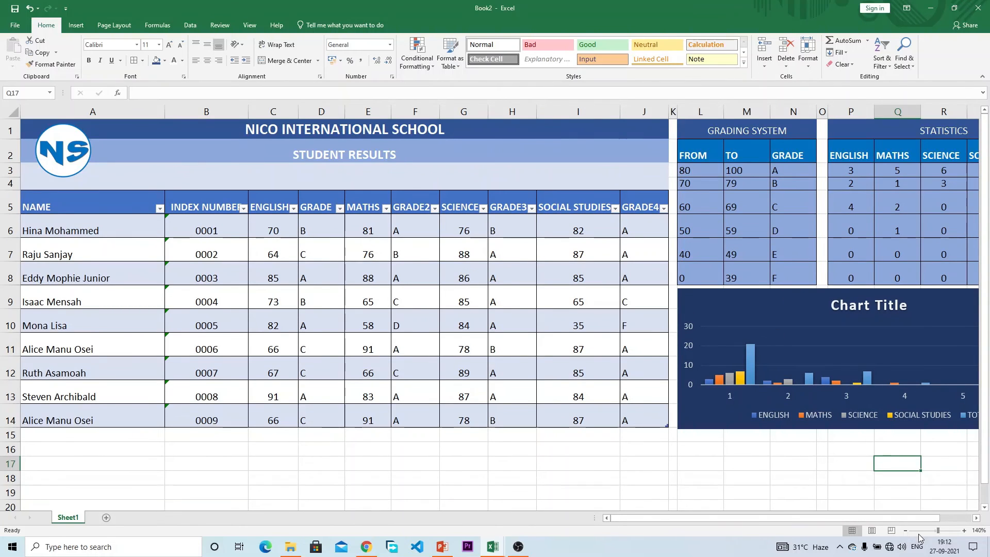
pyautogui.moveTo(905, 517); pyautogui.dragTo(923, 518)
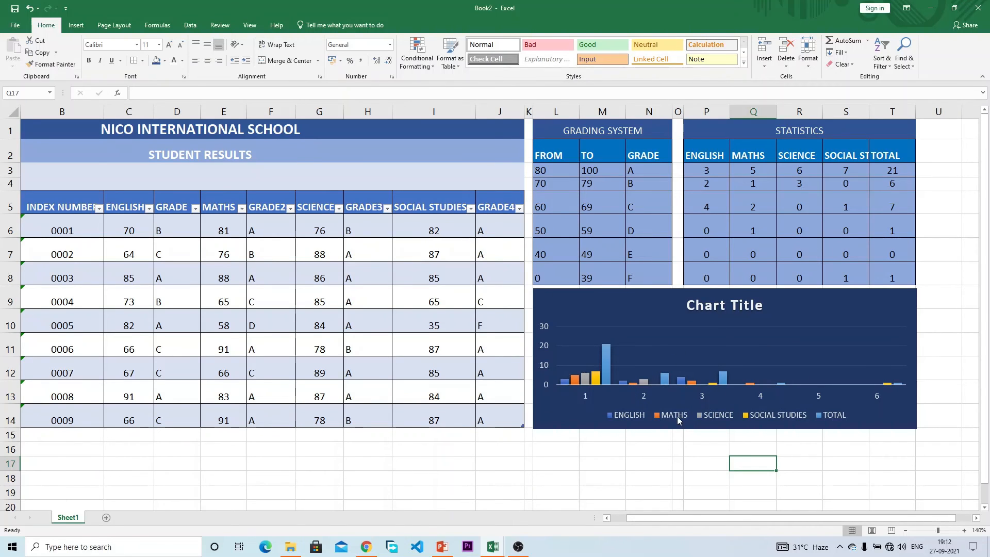
pyautogui.click(637, 417)
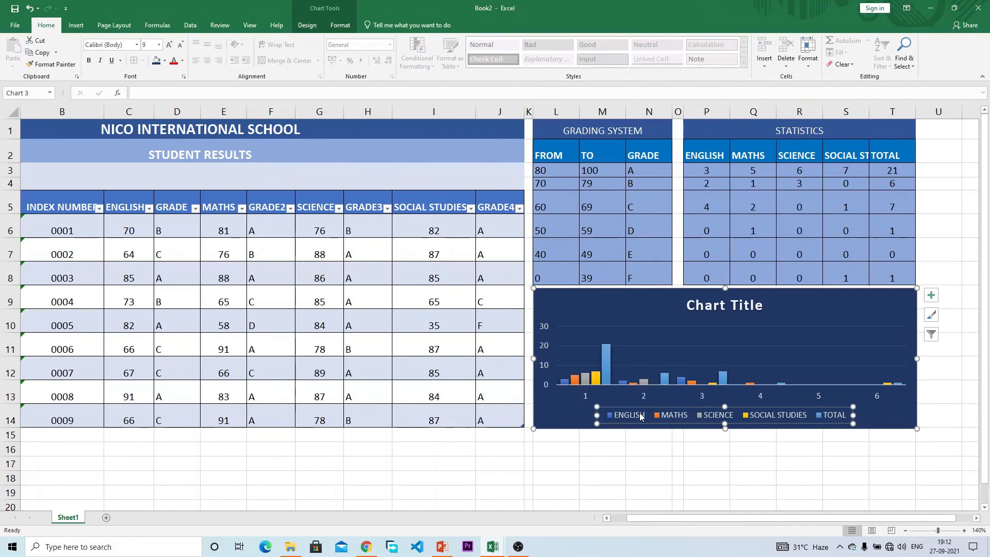
pyautogui.rightClick(640, 414)
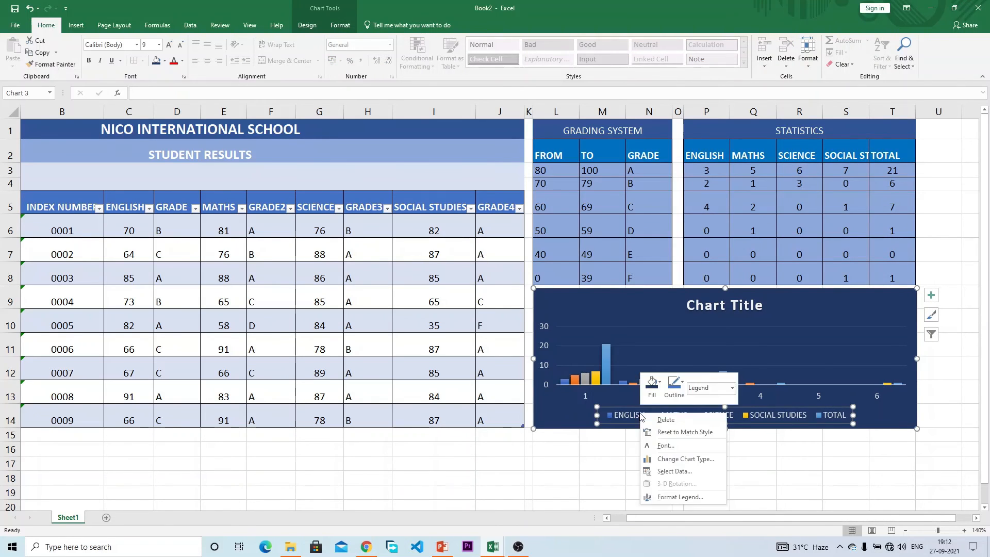
pyautogui.click(672, 471)
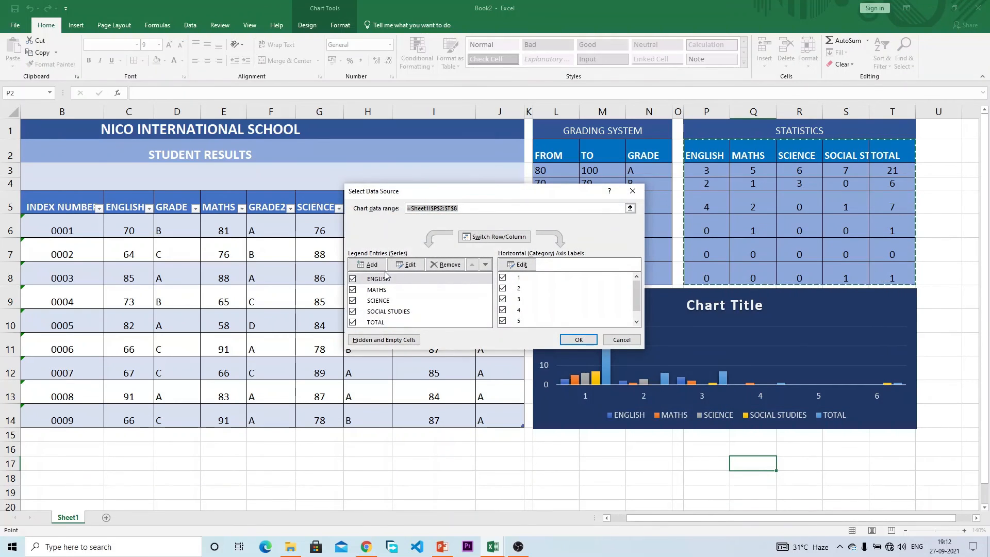
pyautogui.click(353, 279)
pyautogui.click(353, 279)
pyautogui.click(353, 290)
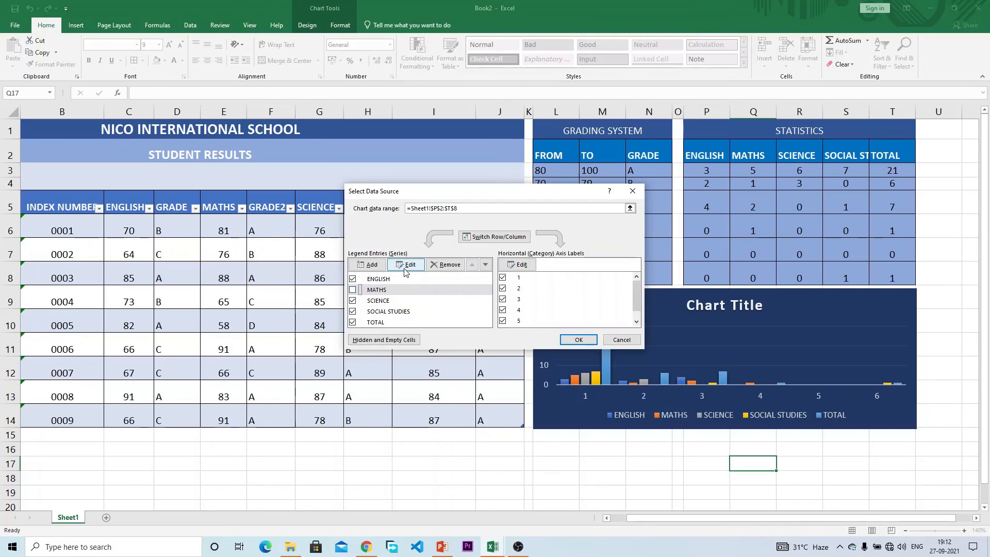
pyautogui.click(353, 290)
pyautogui.click(353, 291)
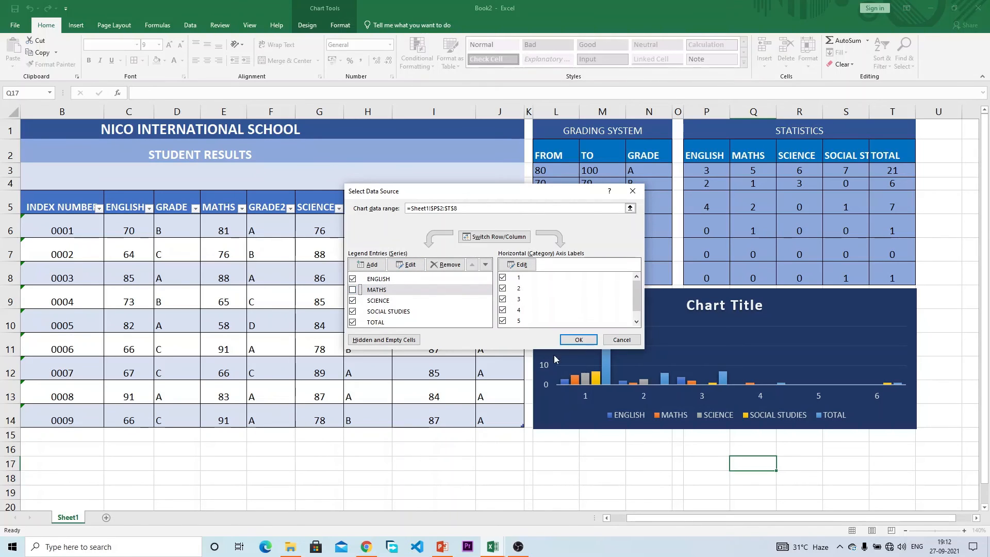
pyautogui.click(578, 339)
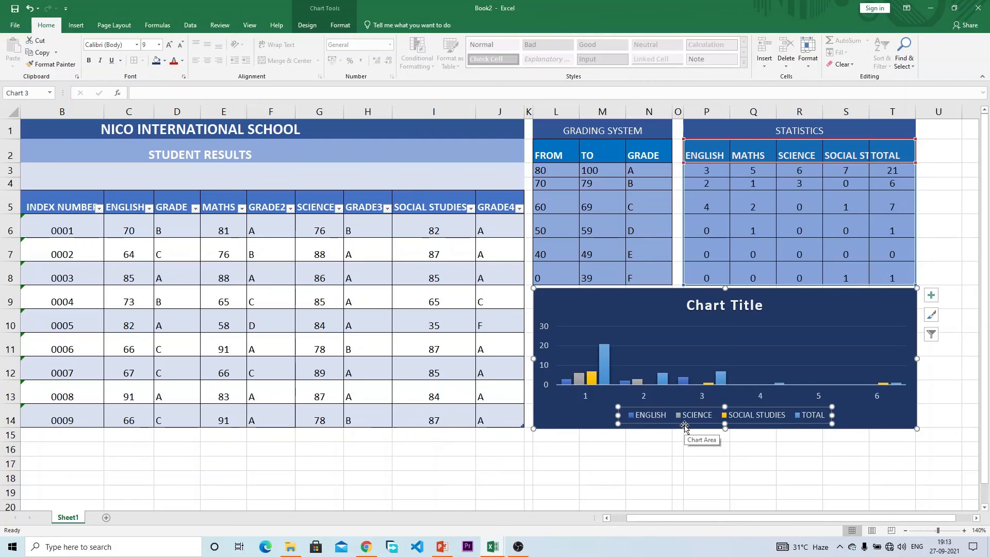
pyautogui.rightClick(651, 419)
# Step: Re-tick MATHS and use the GRADE cells in column N (A–F) as horizontal axis labels
pyautogui.click(687, 472)
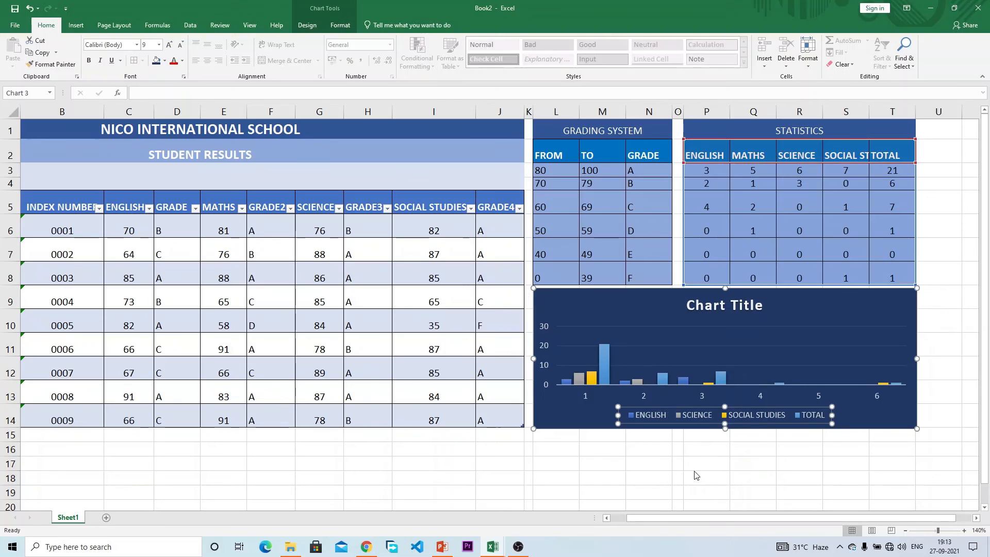
pyautogui.click(353, 289)
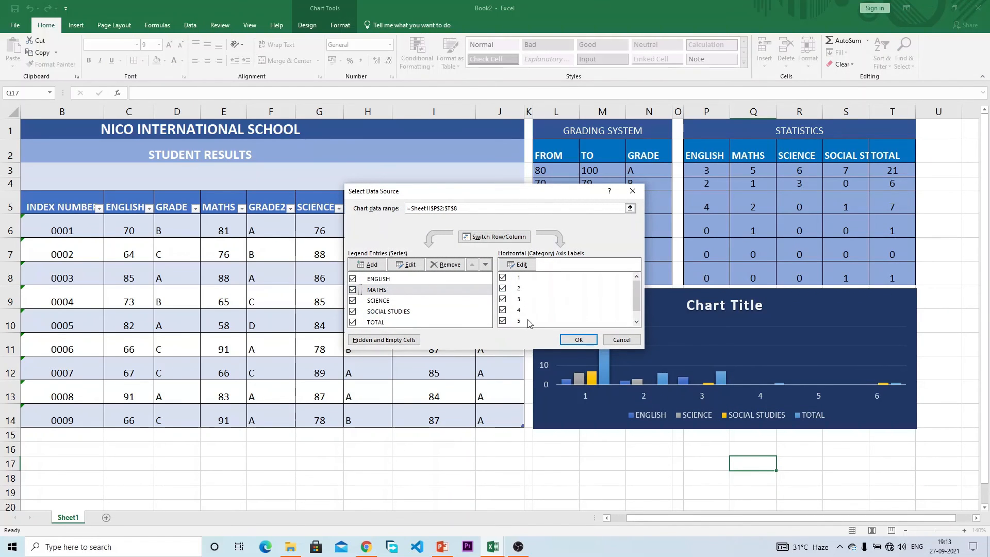
pyautogui.moveTo(554, 195); pyautogui.dragTo(378, 189)
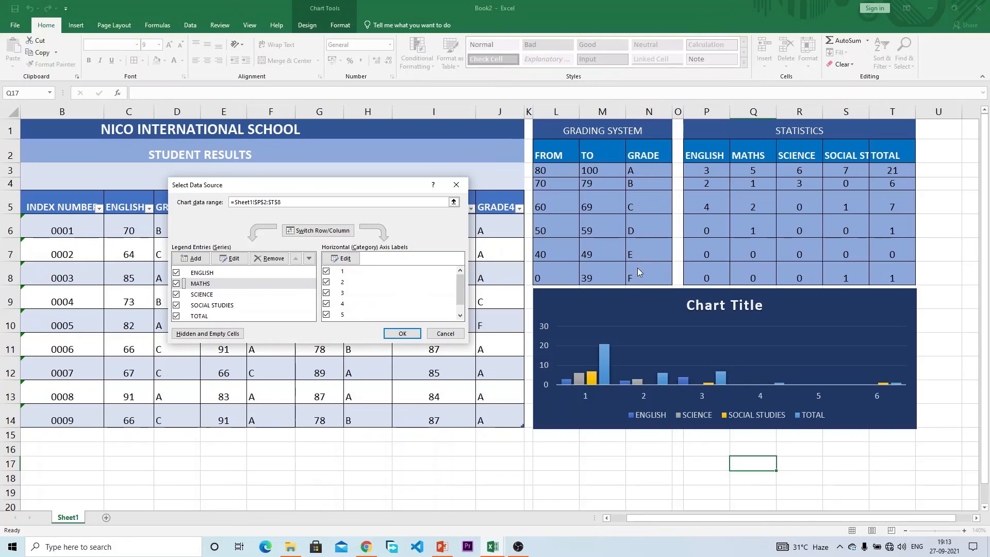
pyautogui.scroll(-1, 392, 300)
pyautogui.scroll(1, 463, 299)
pyautogui.click(359, 262)
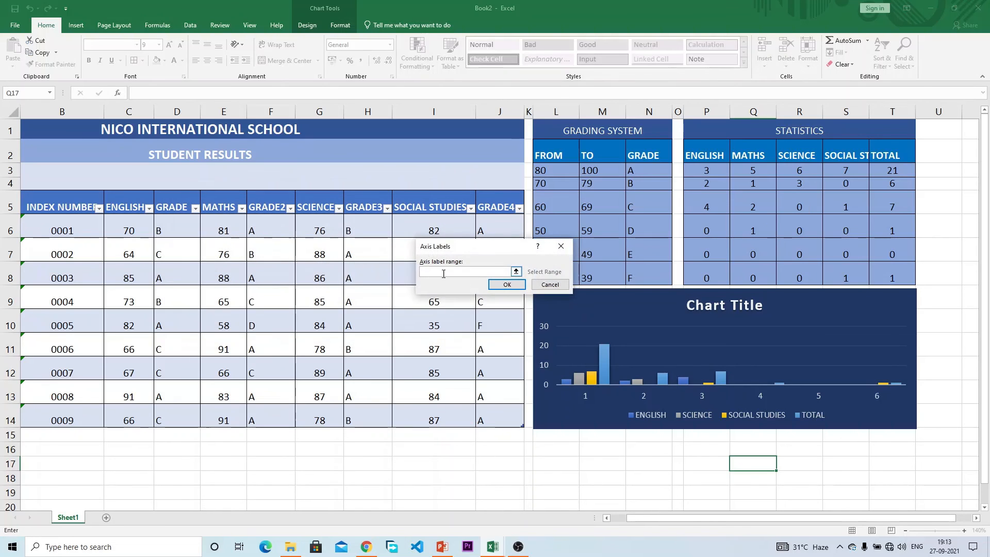
pyautogui.moveTo(649, 173); pyautogui.dragTo(648, 278)
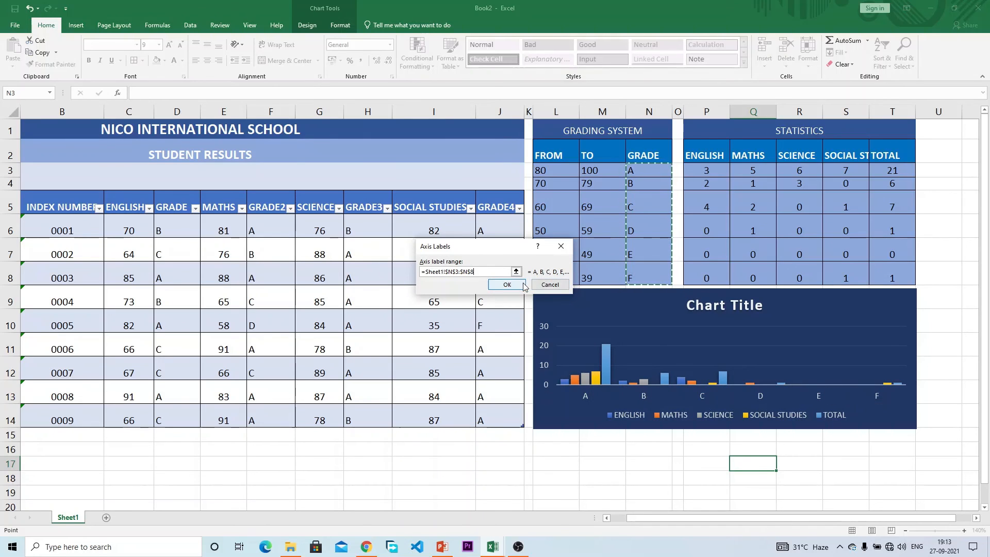
pyautogui.click(506, 285)
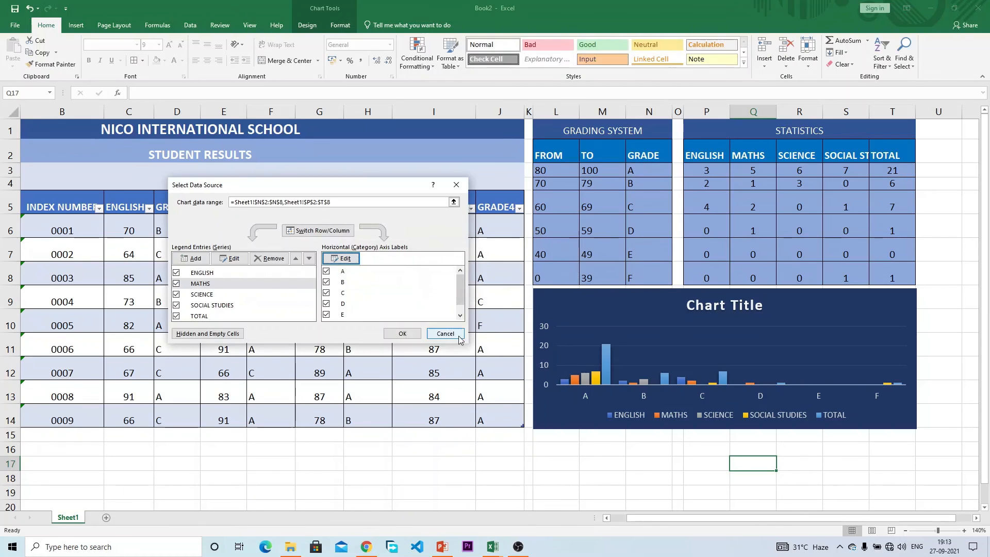
pyautogui.click(402, 333)
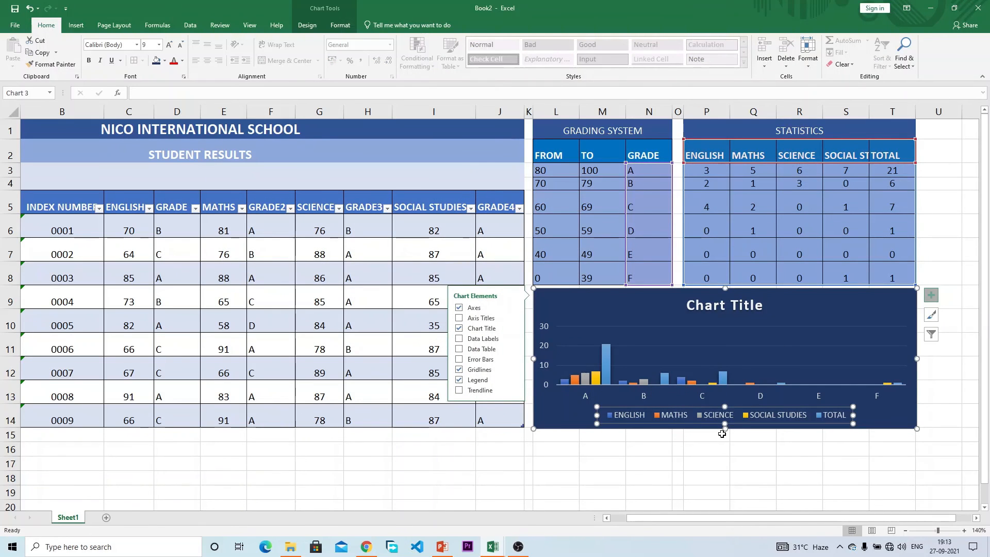
pyautogui.click(458, 449)
pyautogui.click(426, 372)
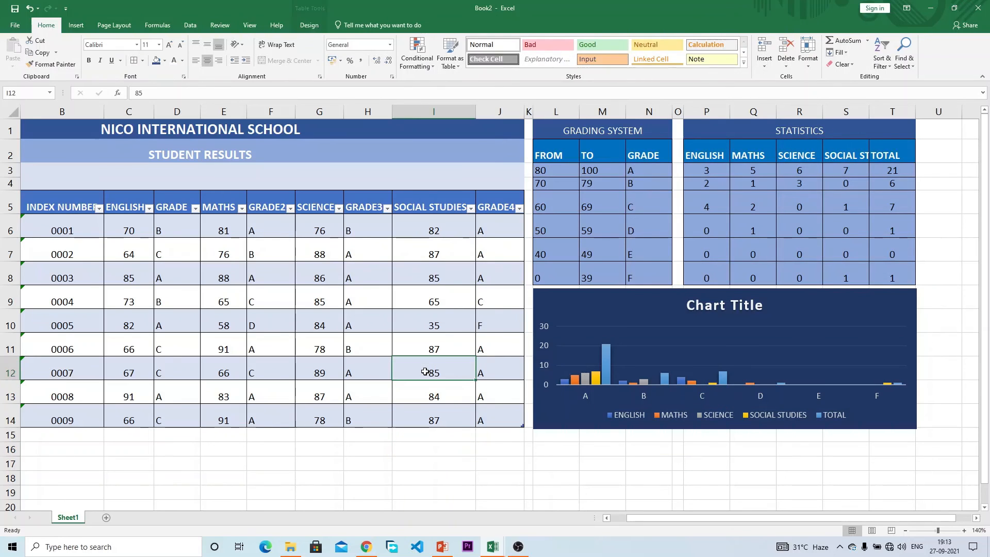
pyautogui.click(242, 251)
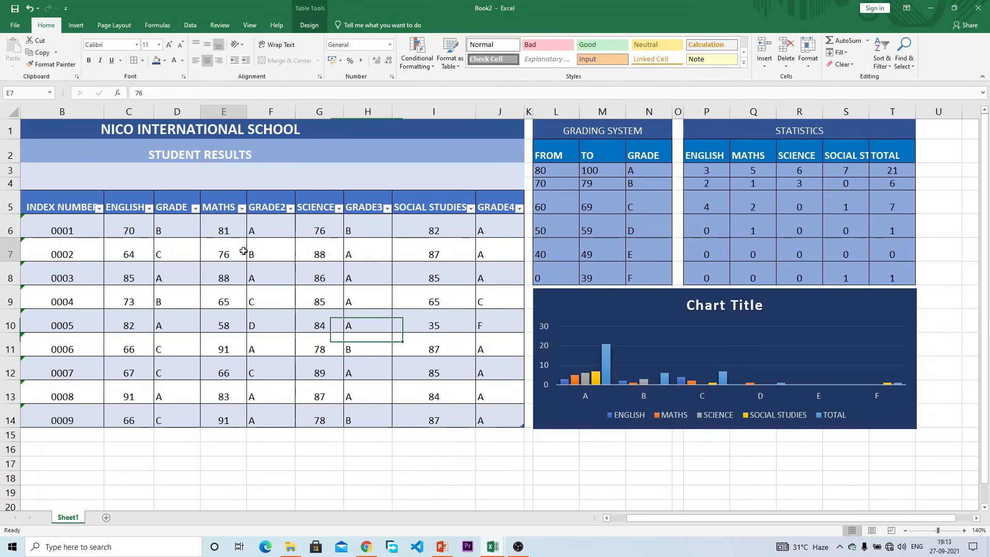
pyautogui.click(498, 551)
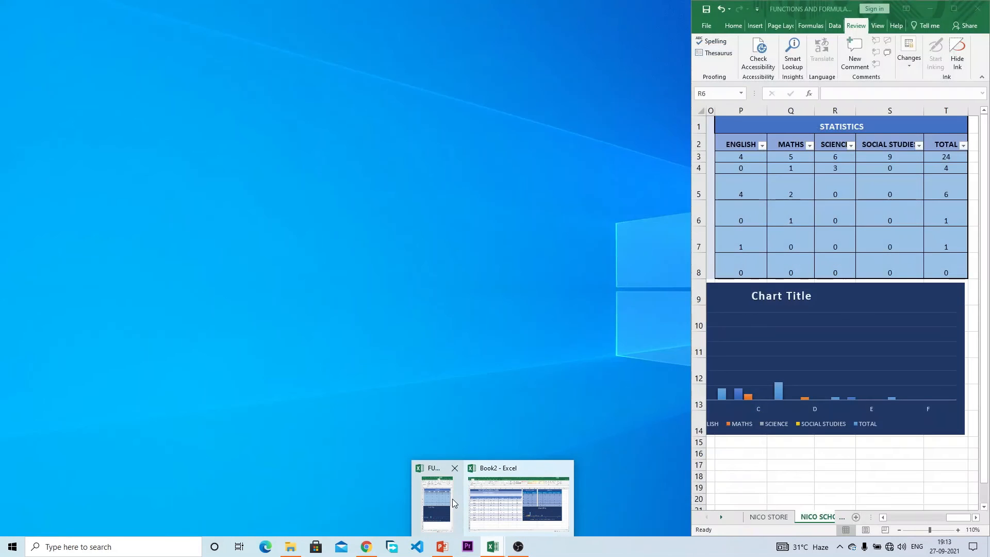
pyautogui.click(453, 499)
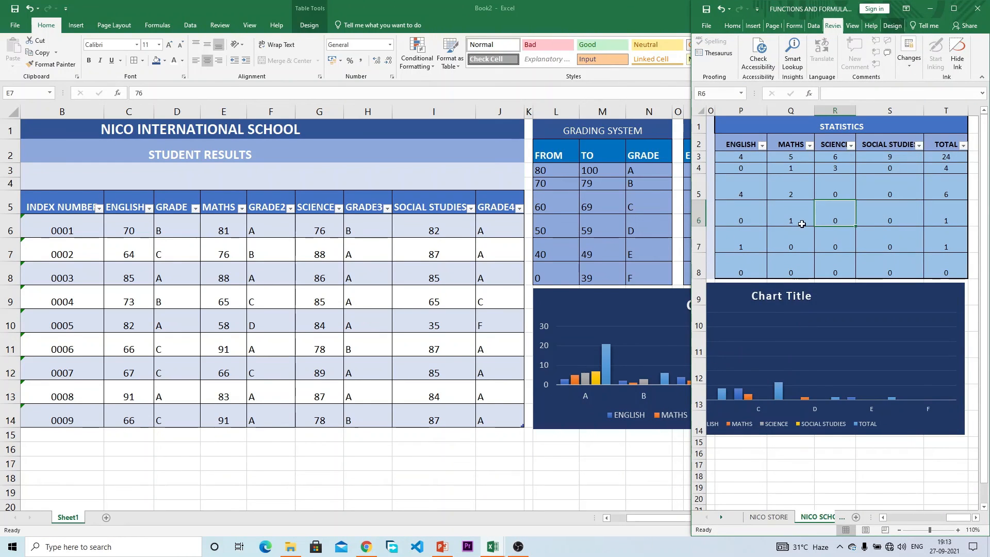
pyautogui.click(803, 229)
pyautogui.click(953, 8)
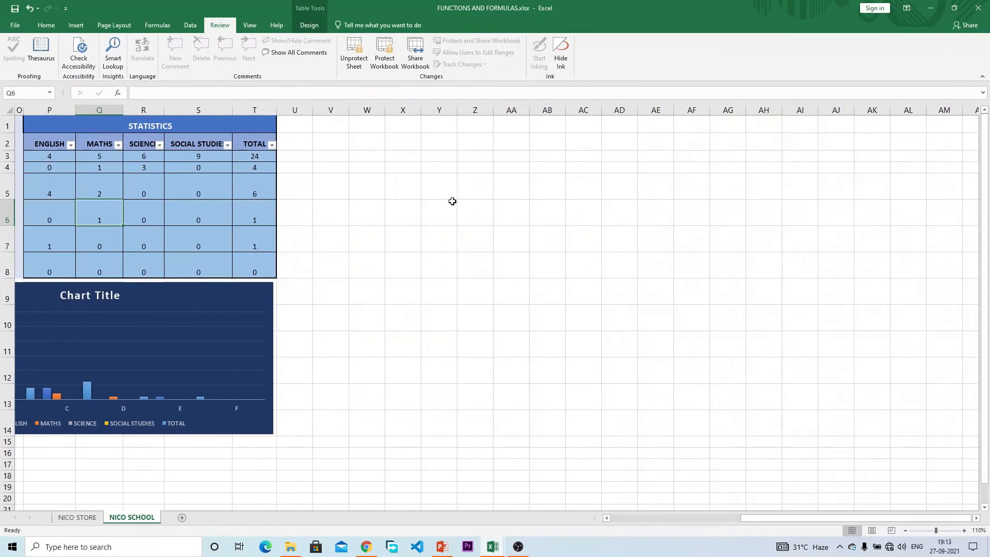
pyautogui.moveTo(768, 517); pyautogui.dragTo(605, 517)
pyautogui.click(383, 254)
pyautogui.click(377, 236)
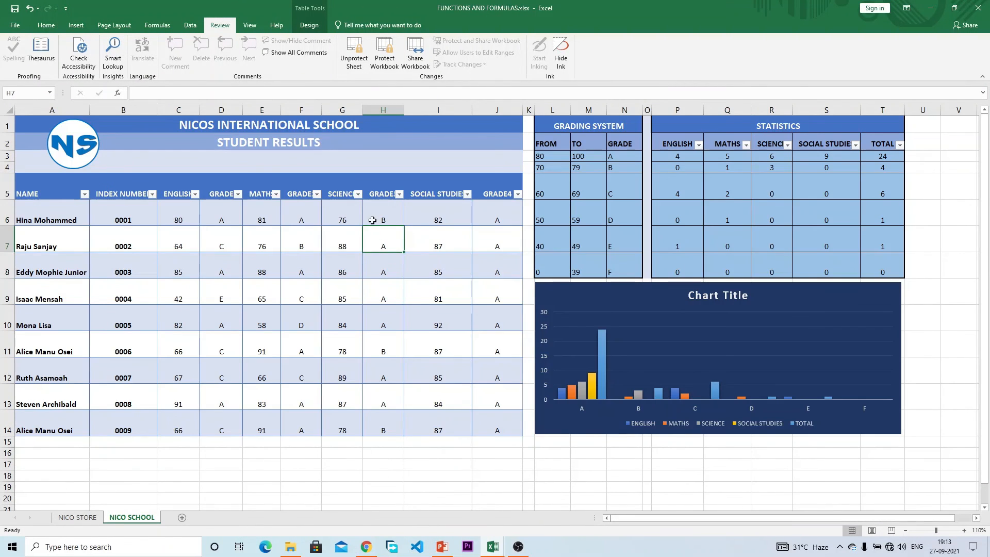
pyautogui.click(373, 221)
pyautogui.click(337, 217)
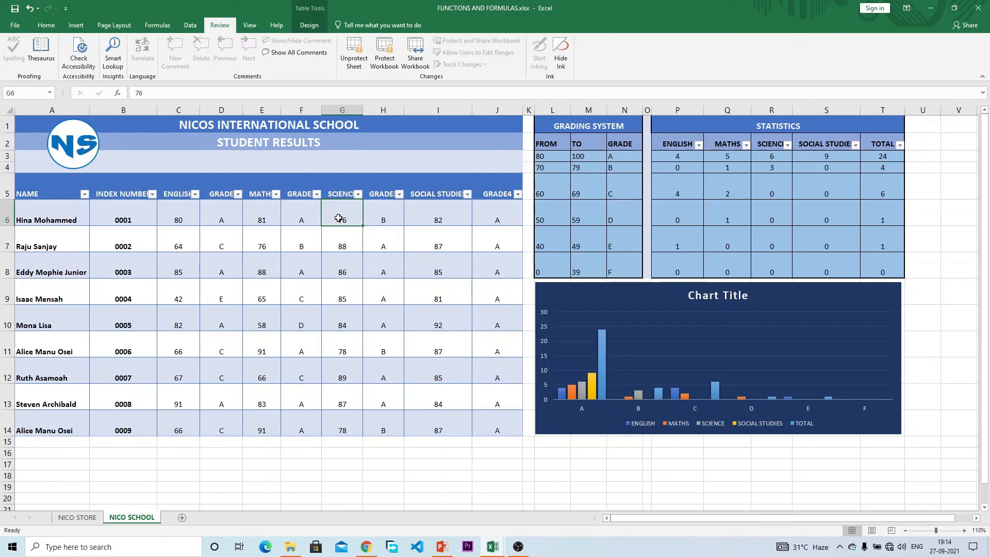
pyautogui.write('101')
pyautogui.press('Return')
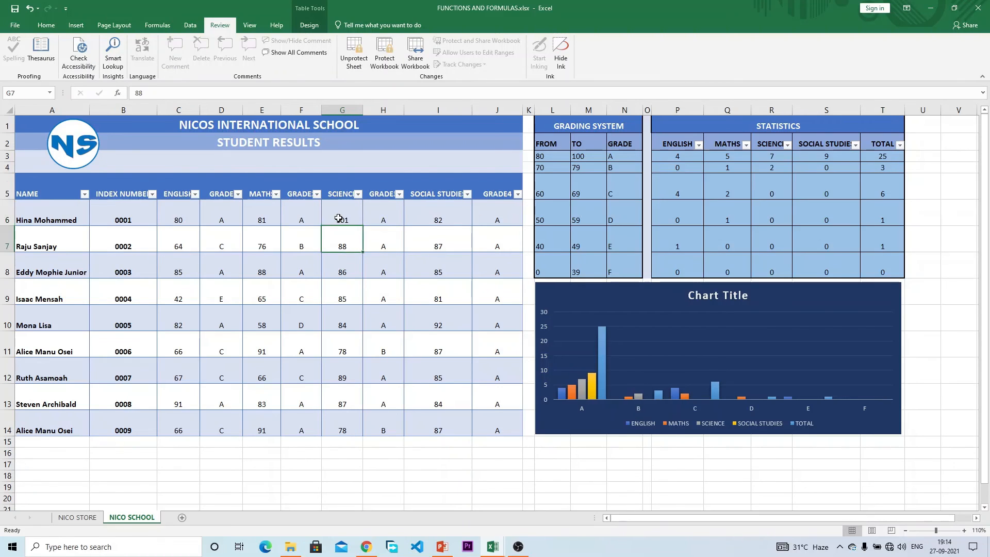
pyautogui.hotkey('ctrl', 'z')
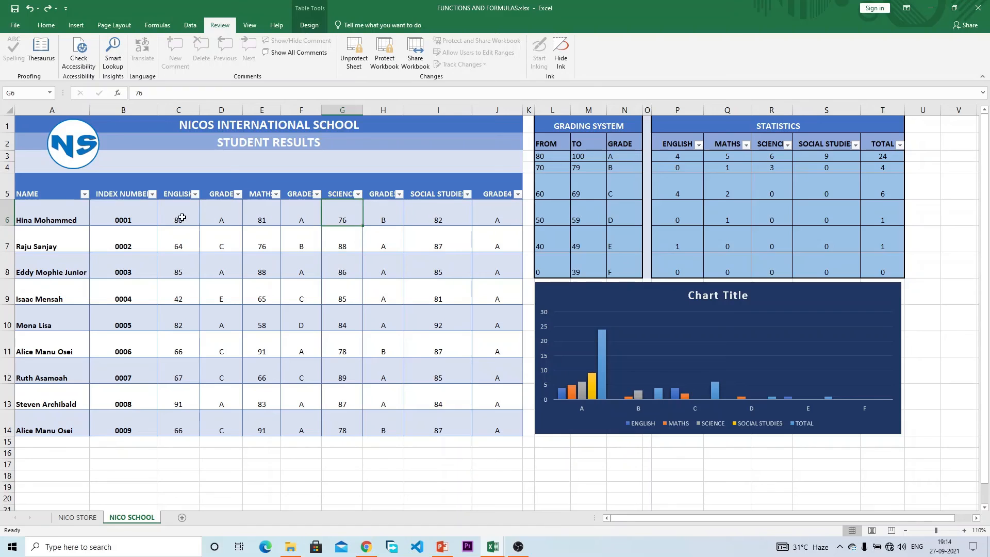
pyautogui.click(179, 217)
pyautogui.write('101')
pyautogui.press('Return')
pyautogui.hotkey('ctrl', 'z')
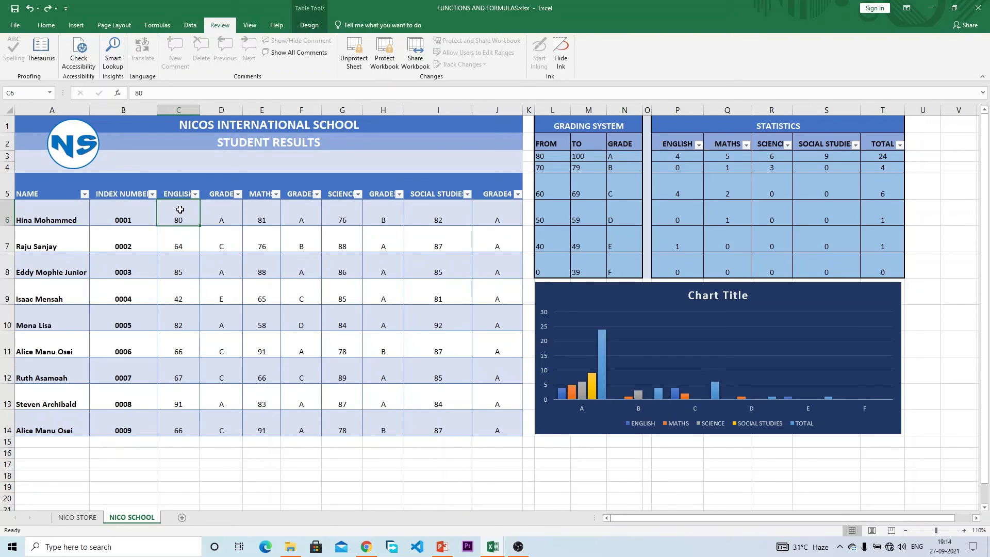
pyautogui.write('15')
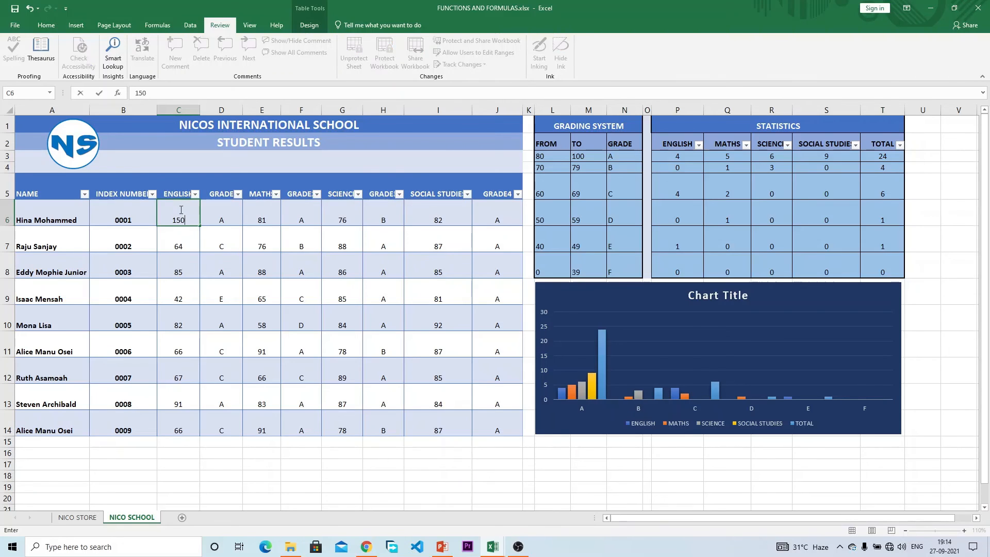
pyautogui.write('0')
pyautogui.press('Return')
pyautogui.click(224, 218)
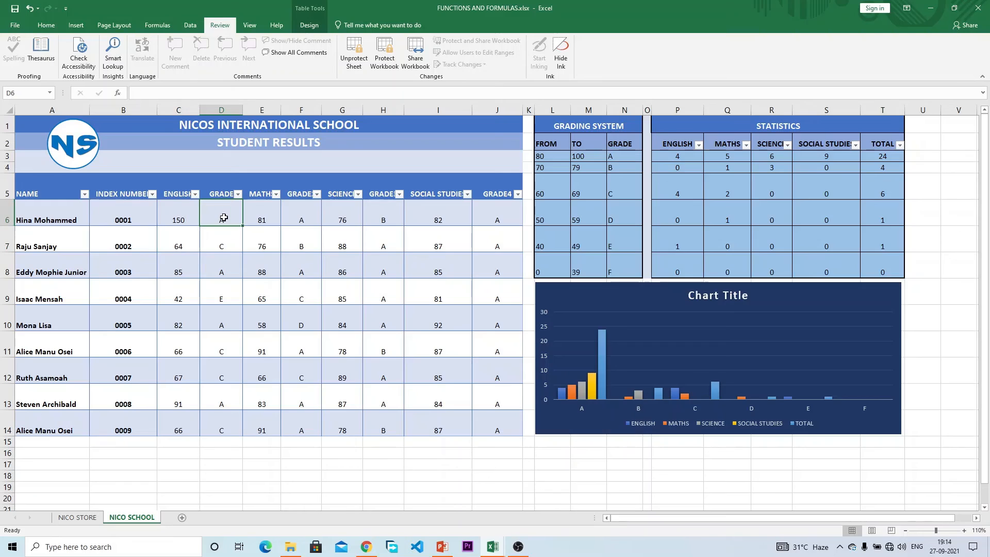
pyautogui.click(188, 218)
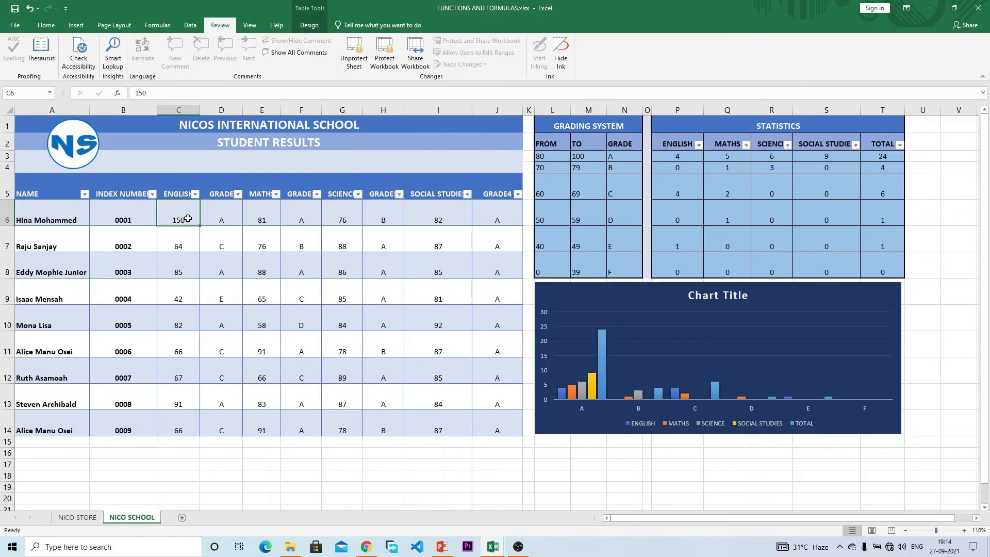
pyautogui.hotkey('ctrl', 'z')
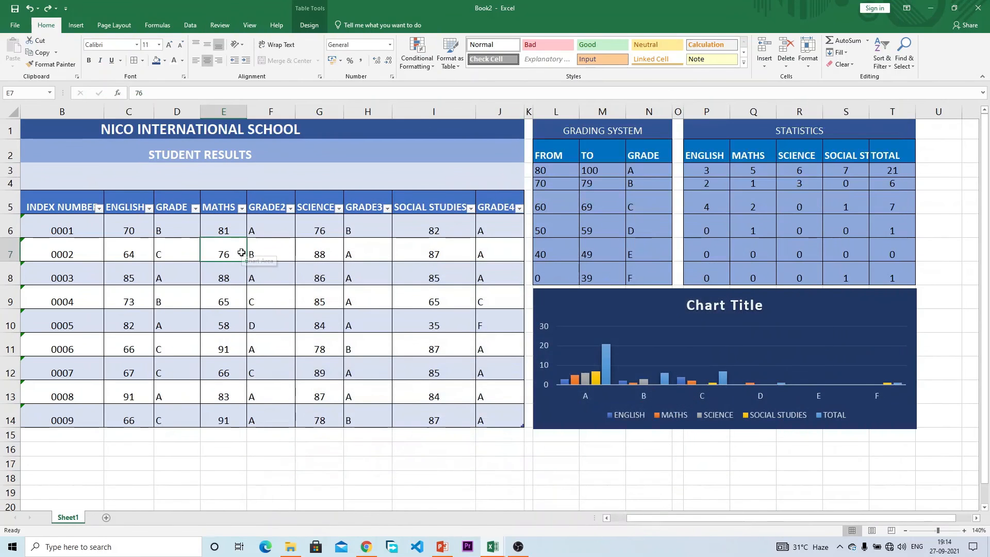
pyautogui.click(119, 231)
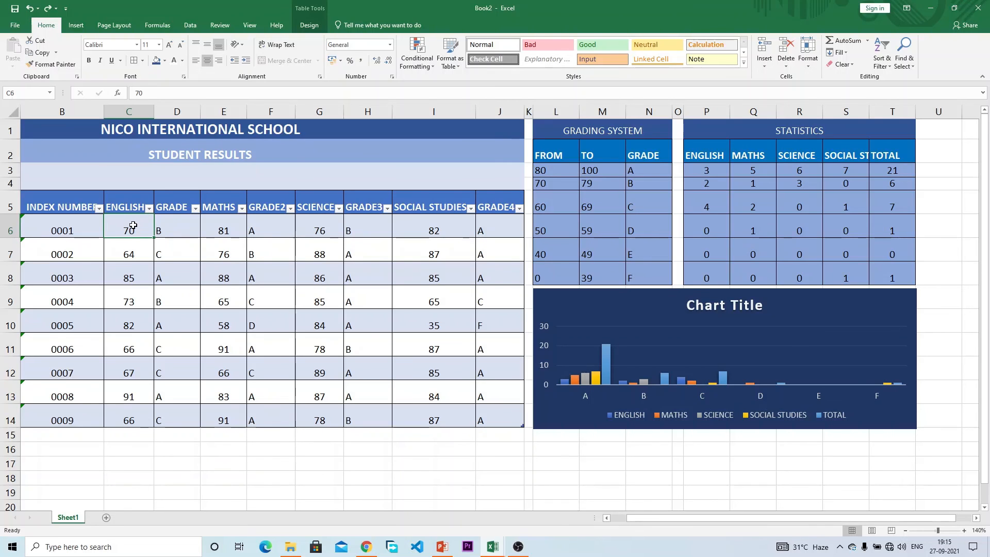
# Step: Select the score ranges C6:C14, E6:E14, G6:G14 and I6:I14 together
pyautogui.moveTo(133, 225); pyautogui.dragTo(157, 418)
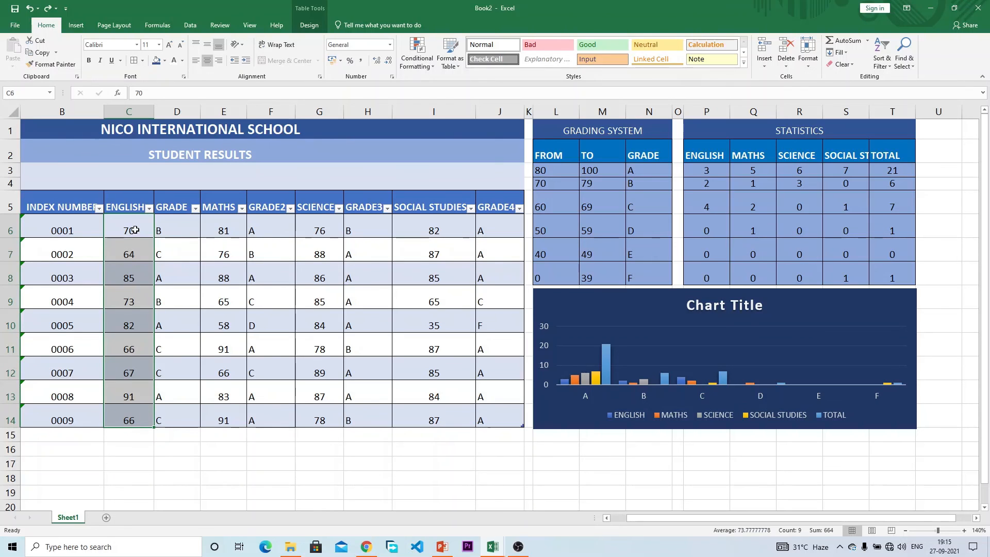
pyautogui.click(134, 230)
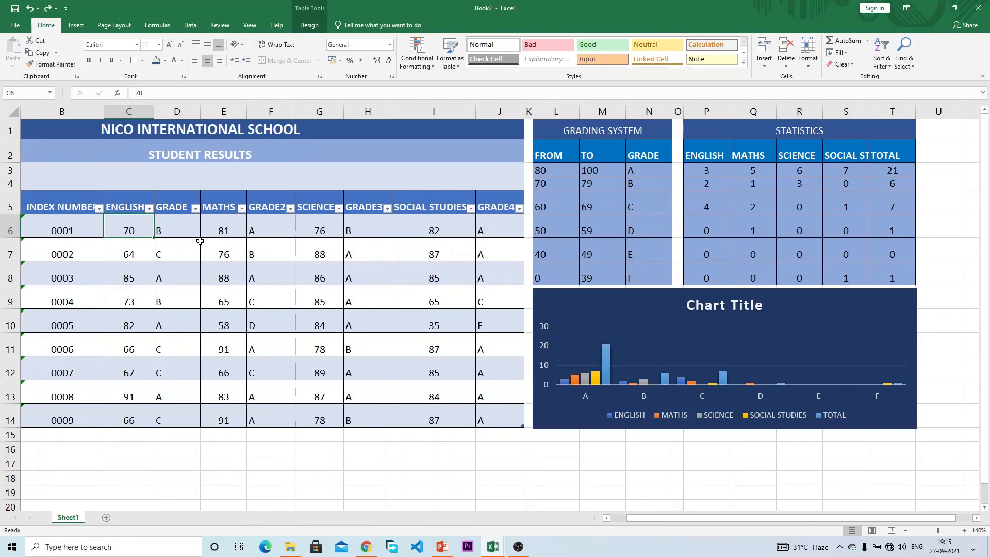
pyautogui.click(223, 231)
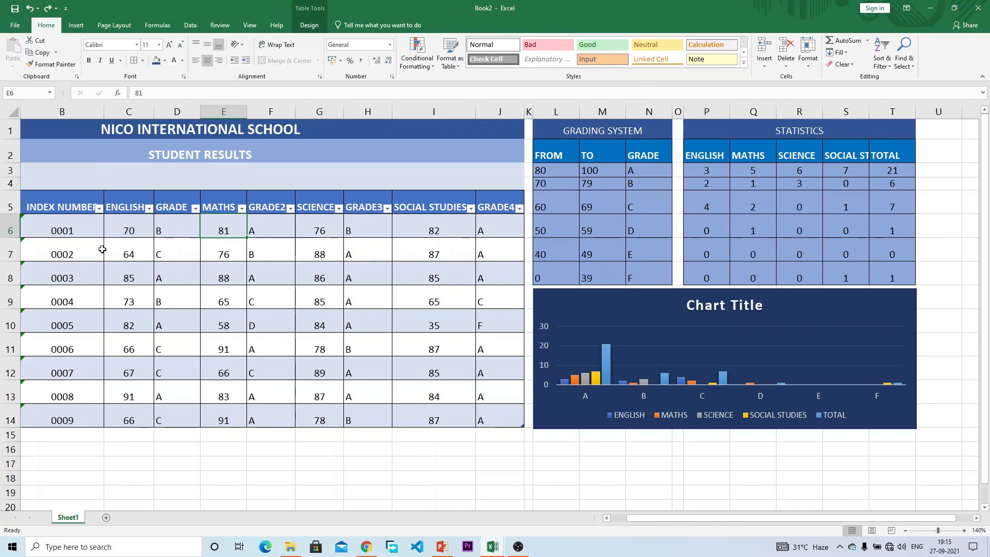
pyautogui.click(129, 250)
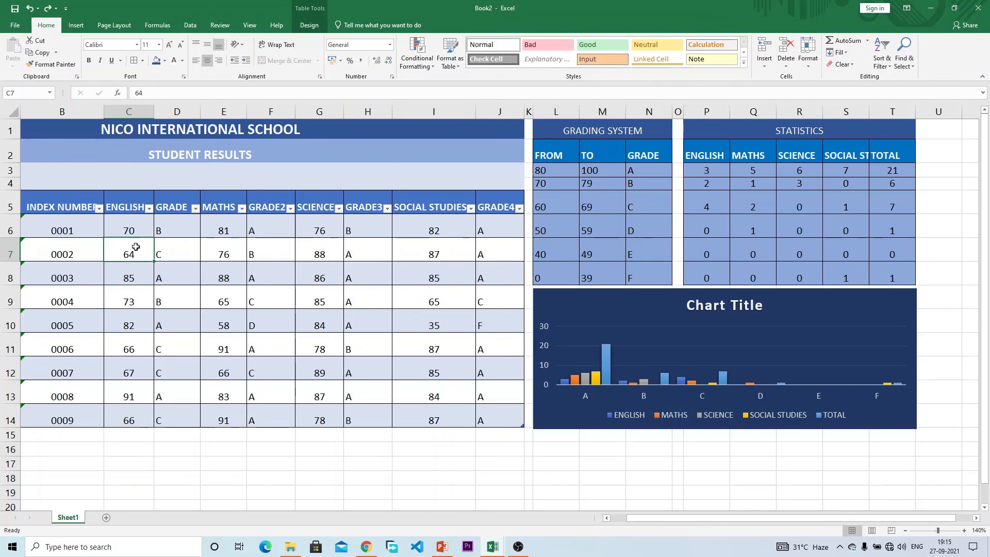
pyautogui.click(138, 227)
pyautogui.click(135, 253)
pyautogui.moveTo(135, 228); pyautogui.dragTo(138, 409)
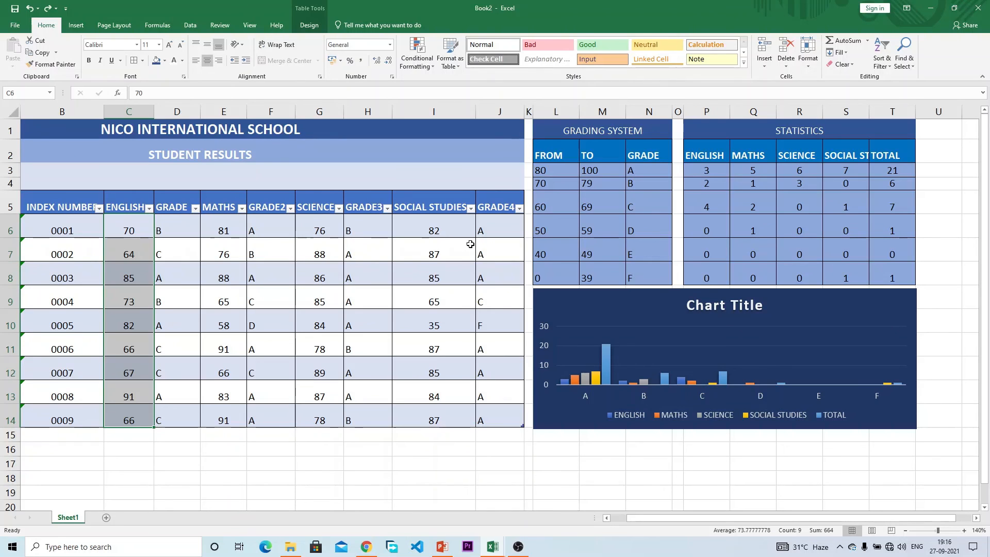
pyautogui.click(127, 226)
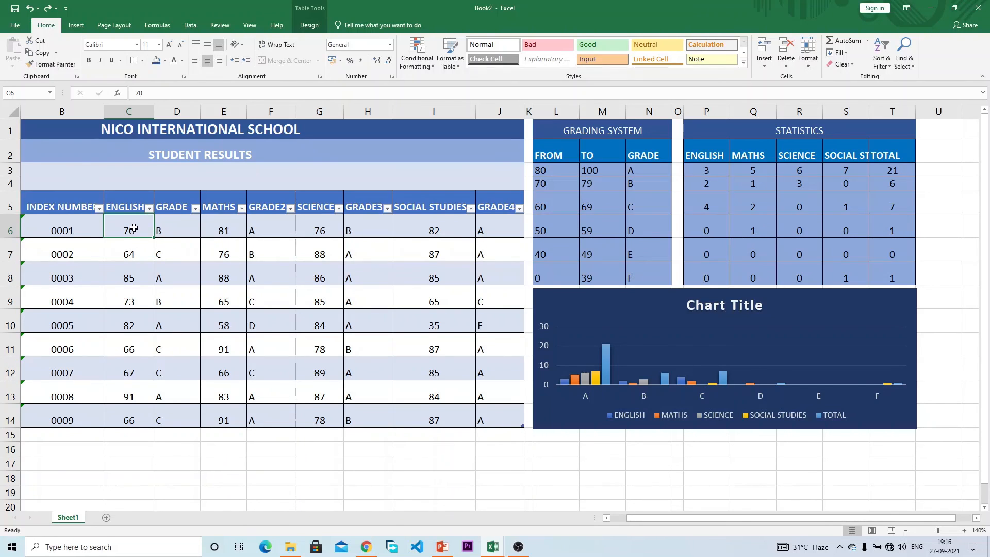
pyautogui.moveTo(129, 273); pyautogui.dragTo(130, 415)
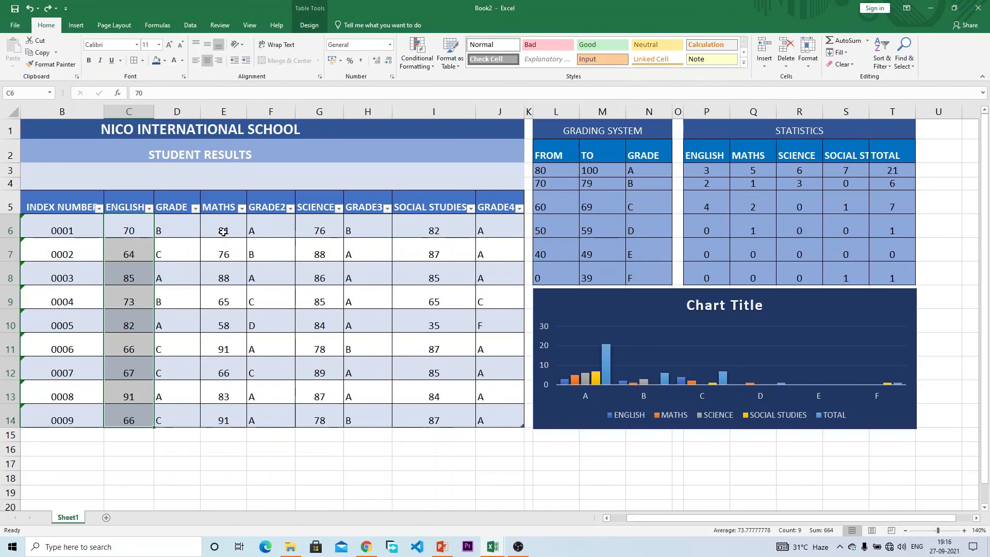
pyautogui.moveTo(224, 227); pyautogui.dragTo(224, 416)
pyautogui.moveTo(328, 233); pyautogui.dragTo(307, 418)
pyautogui.moveTo(439, 227); pyautogui.dragTo(427, 415)
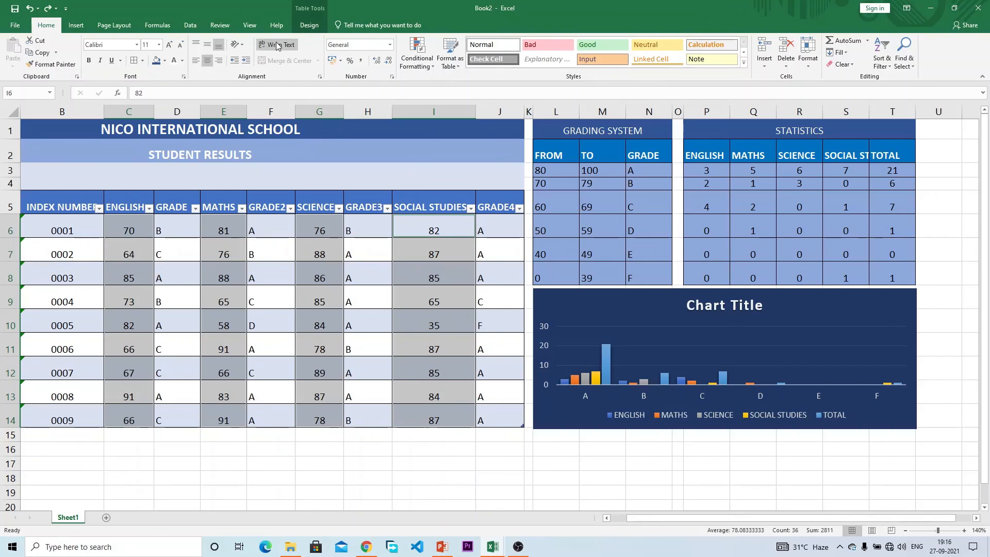
pyautogui.click(196, 24)
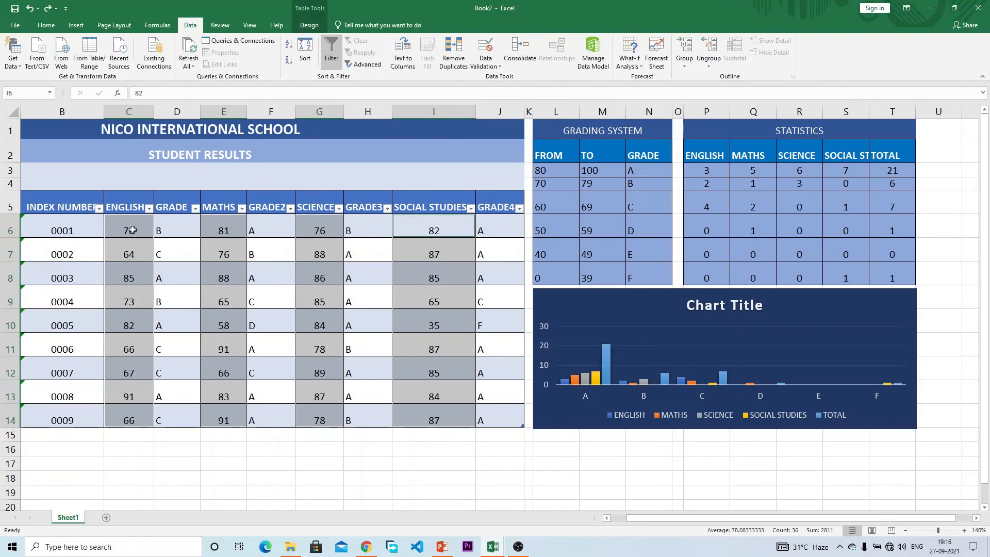
# Step: Bring up Data Validation for the four score columns and list the Allow value types
pyautogui.click(485, 49)
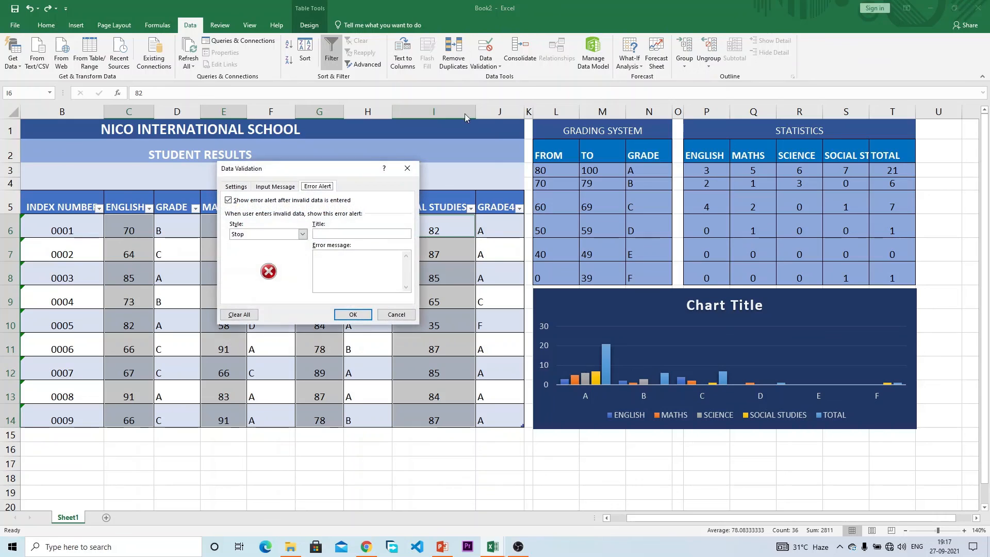
pyautogui.moveTo(308, 173); pyautogui.dragTo(466, 266)
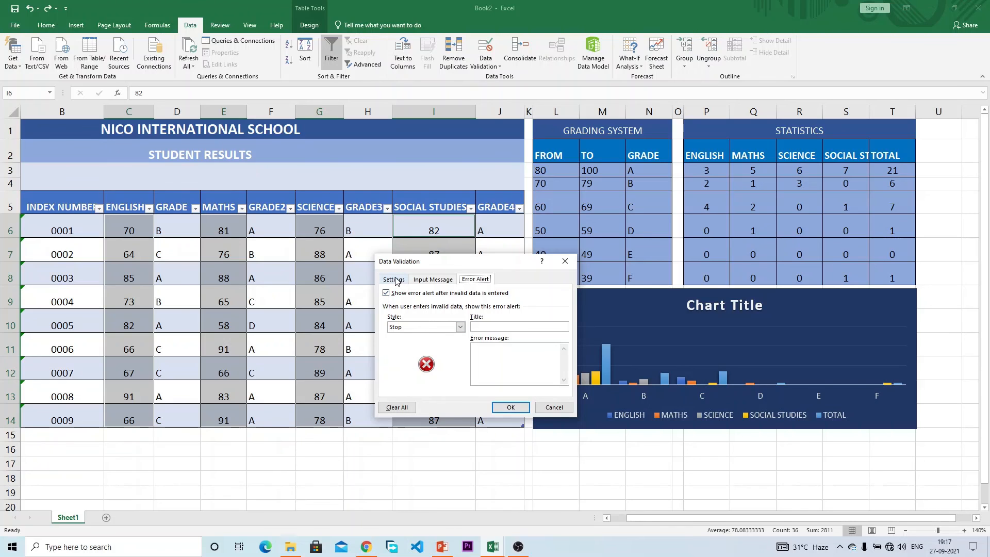
pyautogui.click(428, 280)
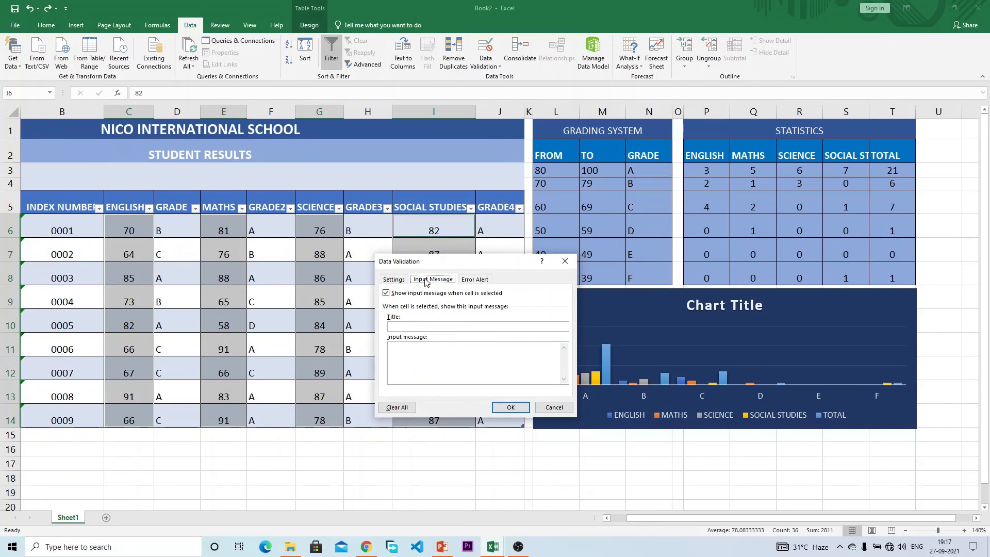
pyautogui.click(392, 281)
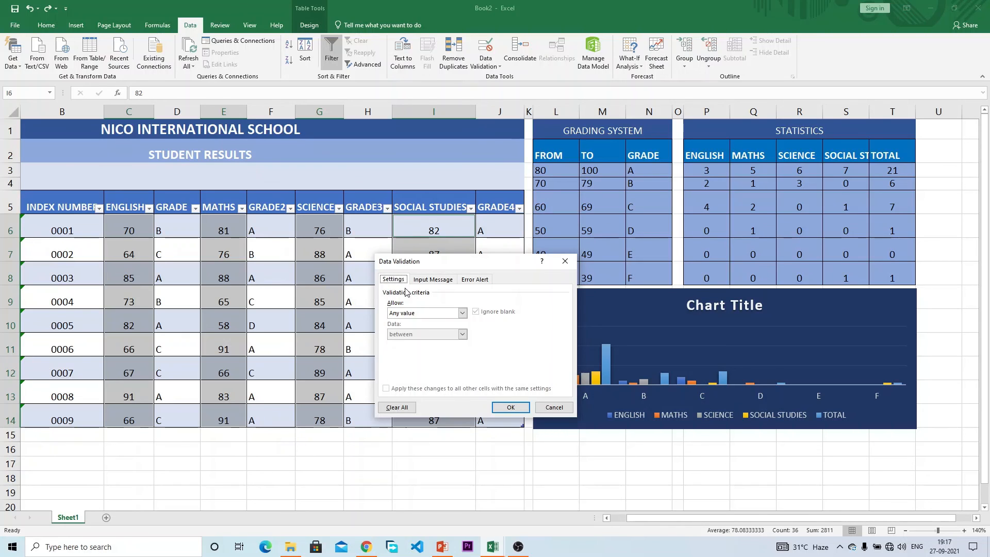
pyautogui.click(441, 313)
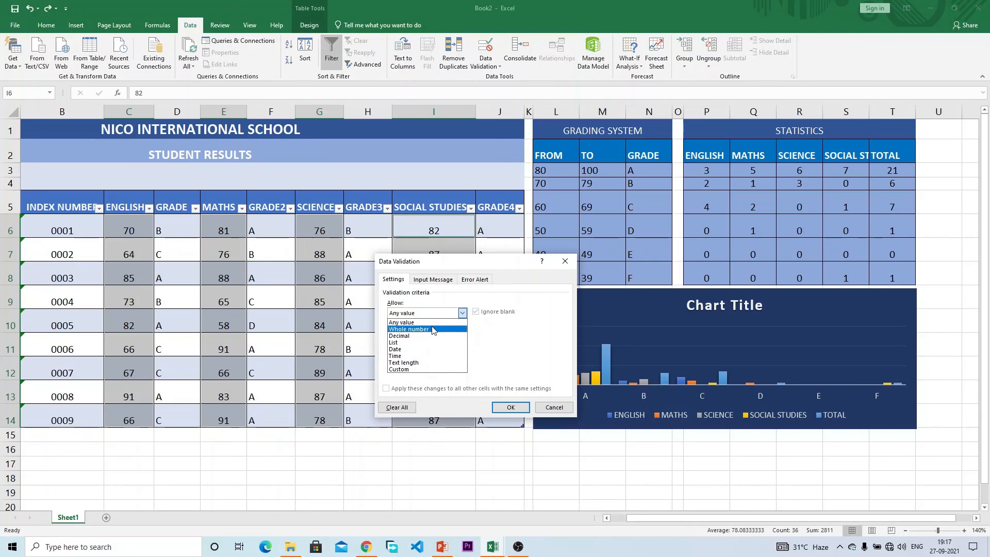
# Step: Allow whole numbers between a minimum of =$L$8 from the grading table
pyautogui.click(432, 328)
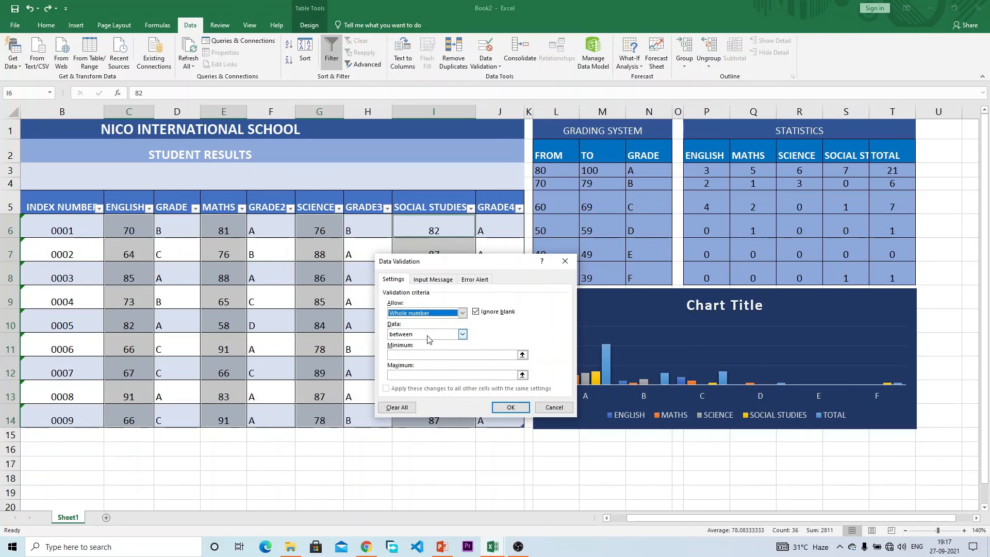
pyautogui.click(427, 335)
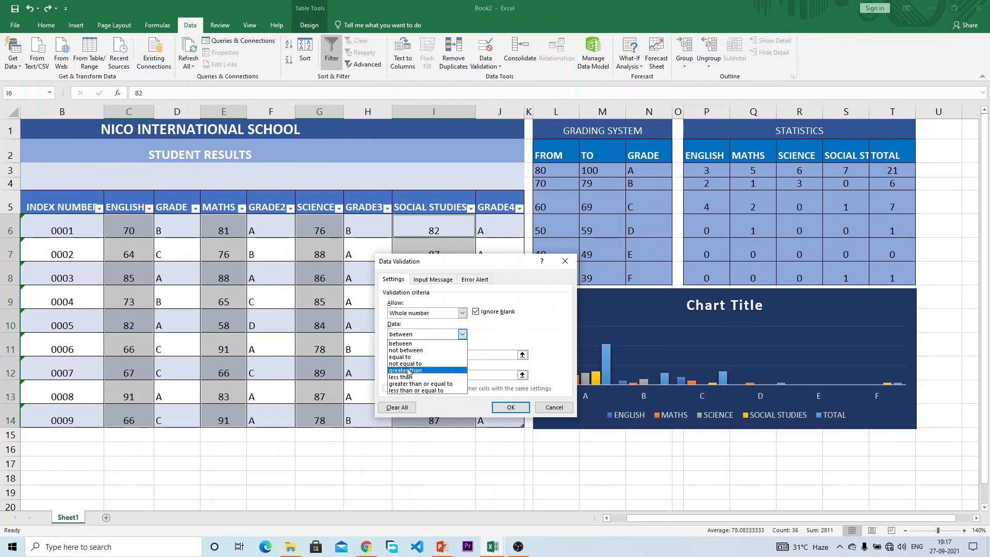
pyautogui.click(430, 344)
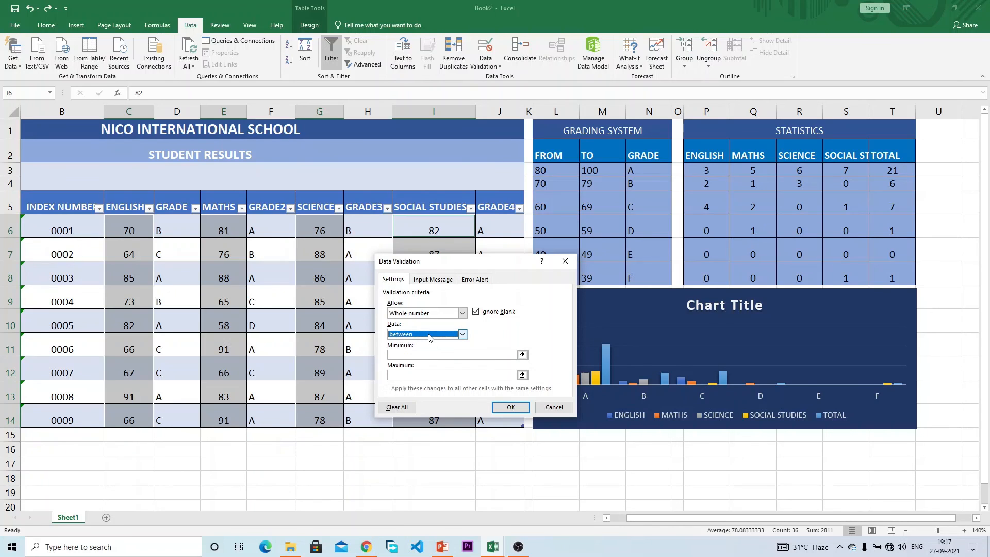
pyautogui.click(413, 356)
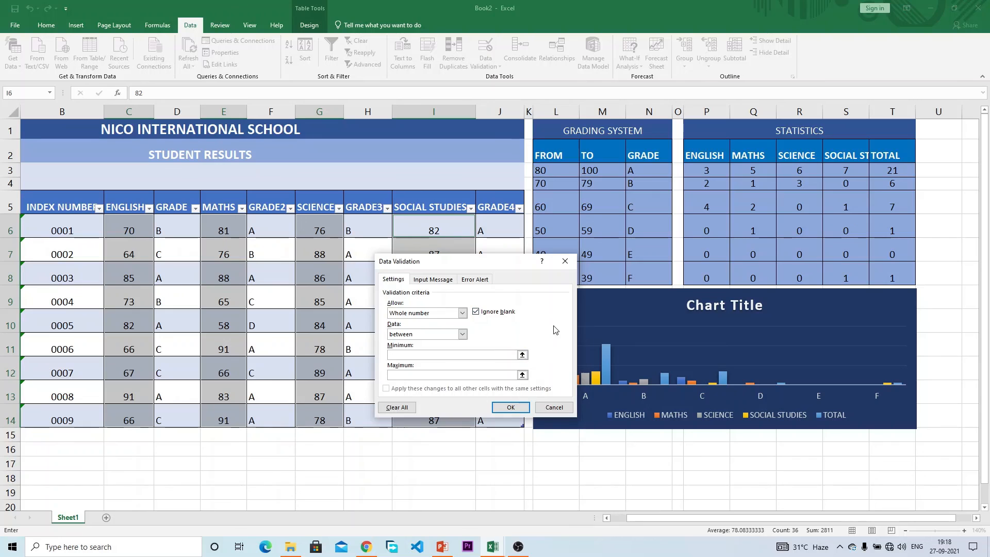
pyautogui.write('0')
pyautogui.moveTo(510, 269); pyautogui.dragTo(352, 273)
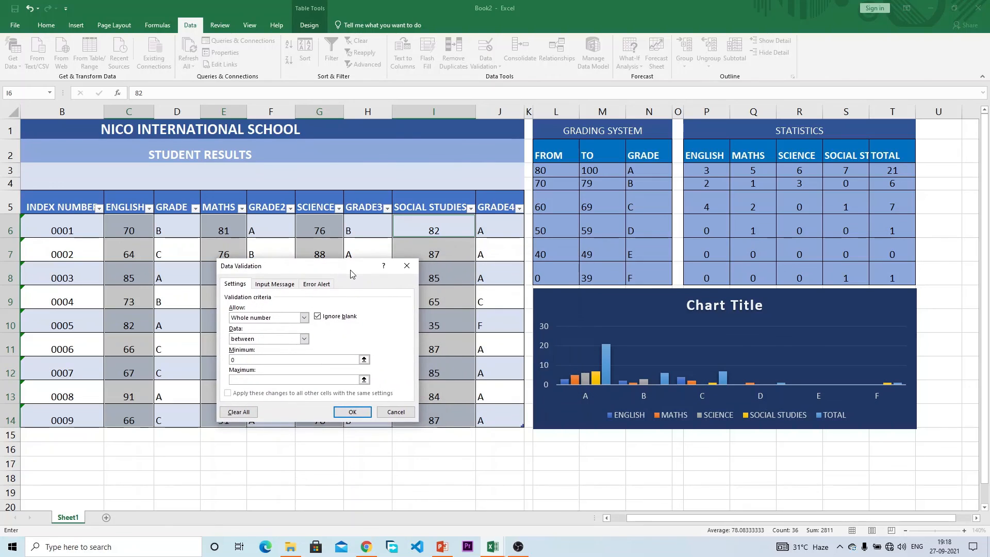
pyautogui.click(551, 274)
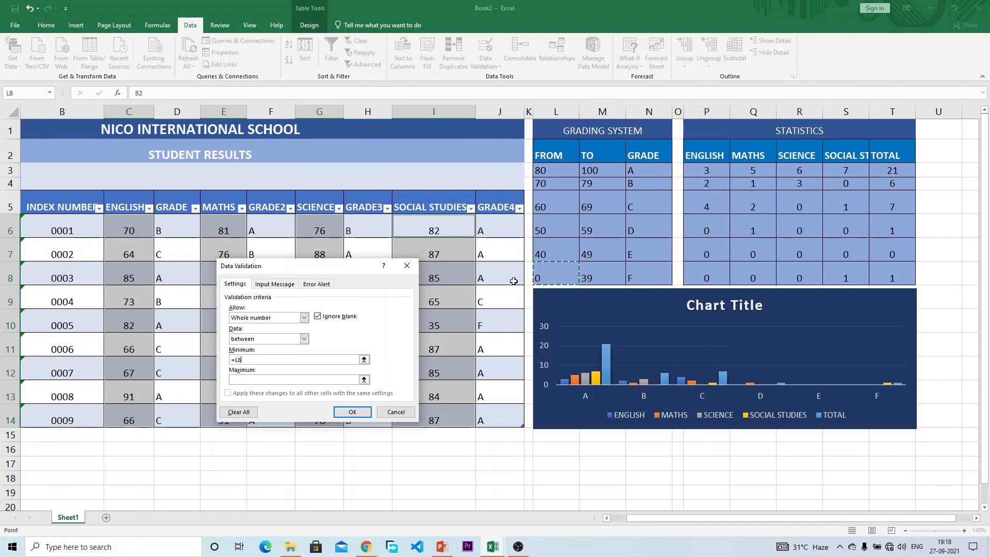
pyautogui.click(267, 358)
pyautogui.press('F4')
# Step: Set the validation maximum to =$M$3 and apply the rule
pyautogui.click(325, 379)
pyautogui.click(598, 172)
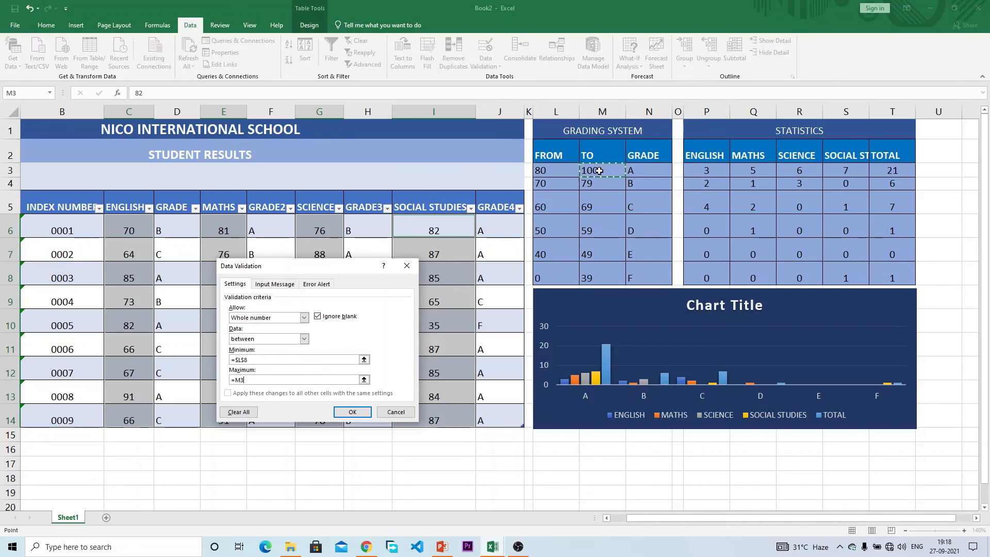
pyautogui.press('F4')
pyautogui.click(350, 411)
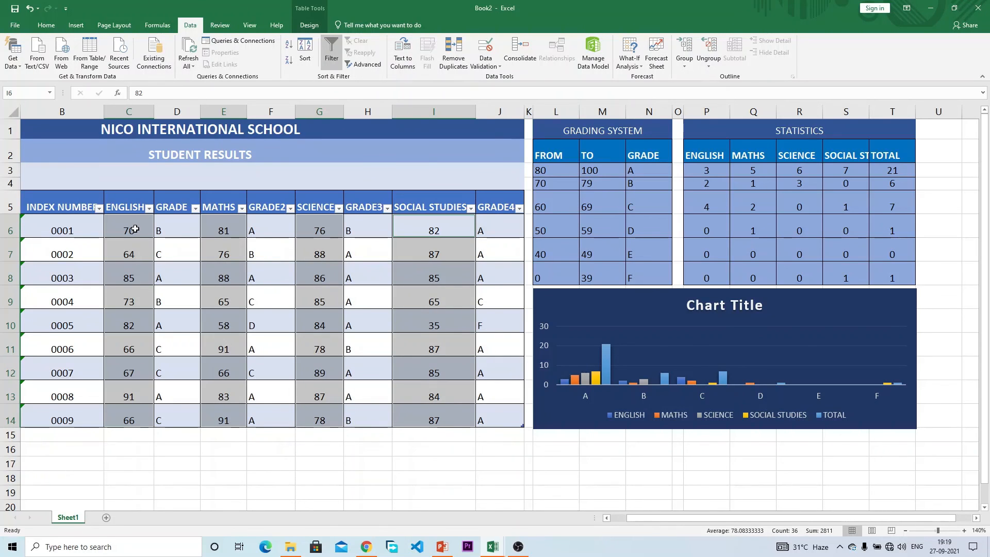
# Step: Choose the Stop style for the score validation's error alert
pyautogui.click(475, 48)
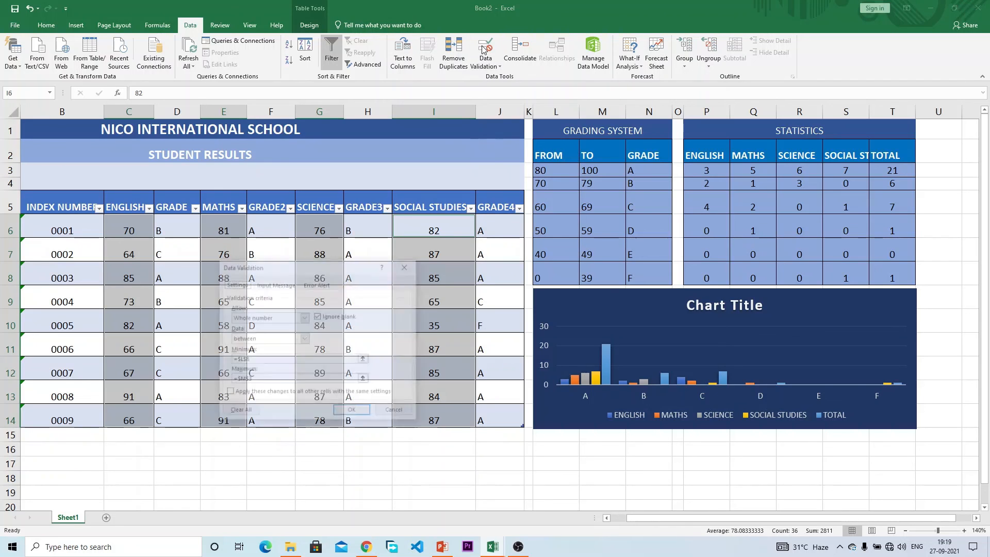
pyautogui.click(316, 284)
pyautogui.click(290, 288)
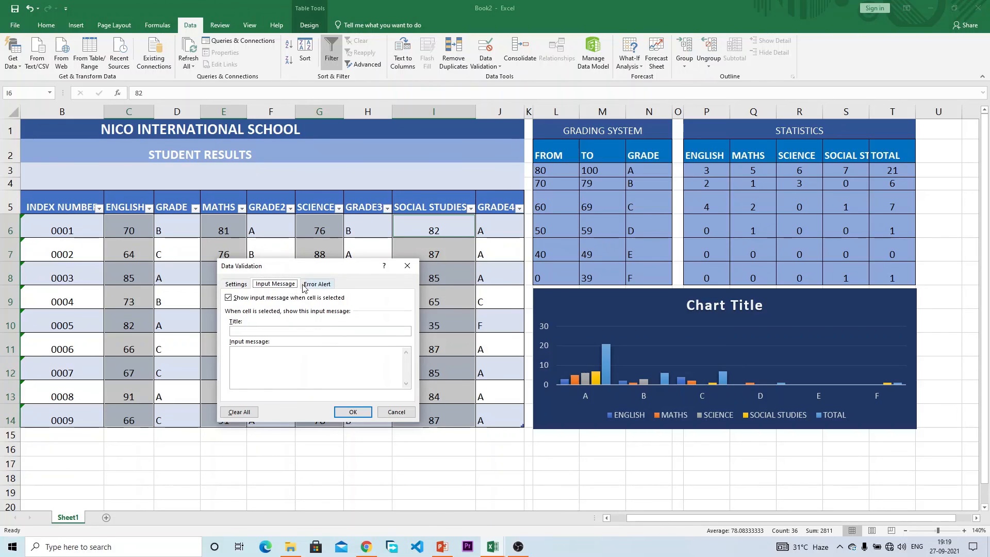
pyautogui.click(315, 285)
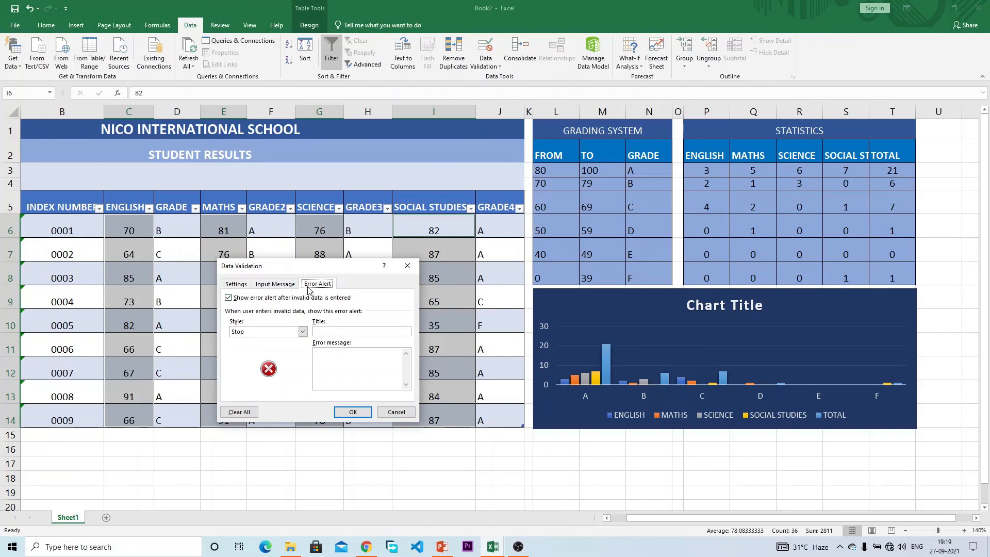
pyautogui.click(229, 299)
pyautogui.click(229, 299)
pyautogui.click(229, 299)
pyautogui.click(229, 299)
pyautogui.click(337, 333)
pyautogui.click(256, 332)
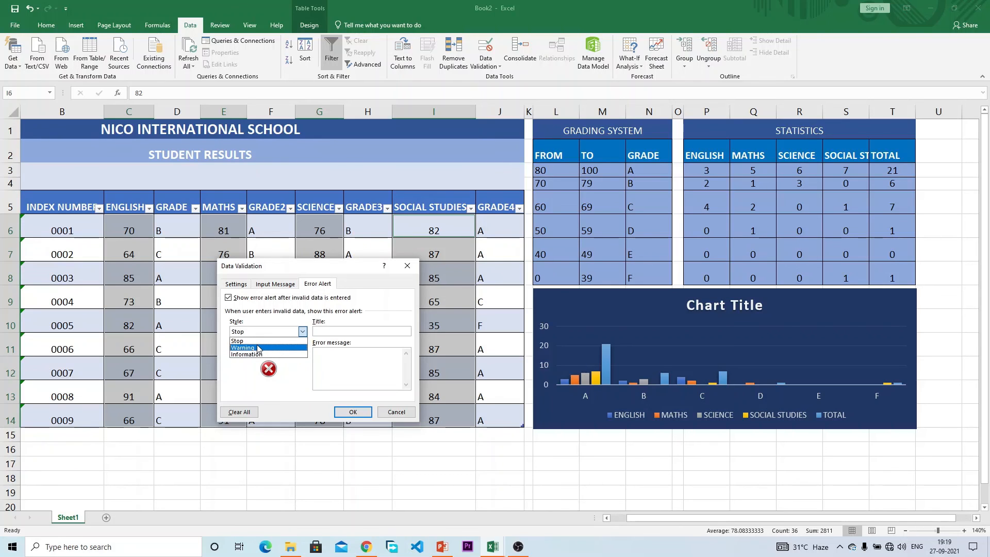
pyautogui.click(242, 341)
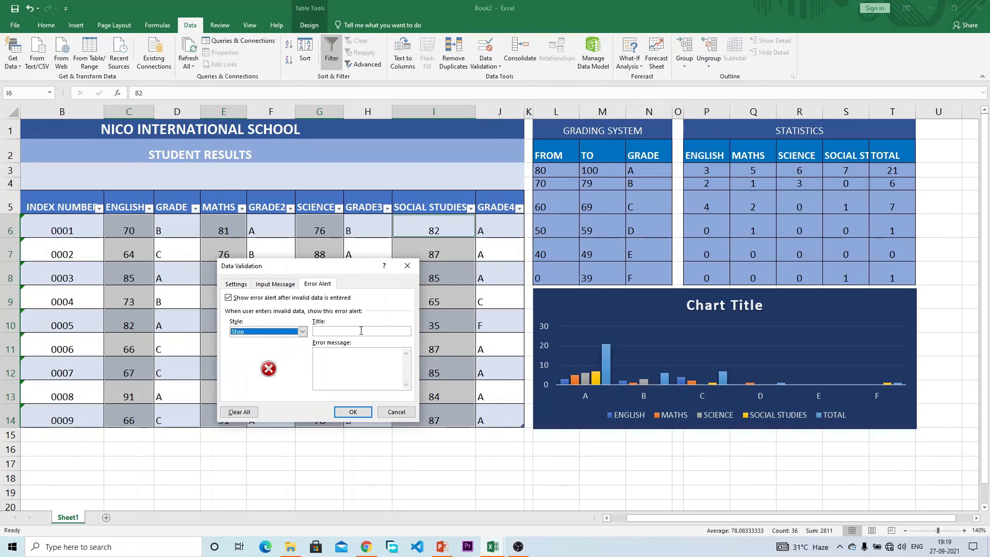
# Step: Title the alert 'WRONG VALUE ENTERED' with message 'Enter a score between 0 and 100' and save
pyautogui.click(353, 331)
pyautogui.write('ERROR M')
pyautogui.press('BackSpace')
pyautogui.press('BackSpace')
pyautogui.press('BackSpace')
pyautogui.press('BackSpace')
pyautogui.press('BackSpace')
pyautogui.press('BackSpace')
pyautogui.press('BackSpace')
pyautogui.write('WRONT')
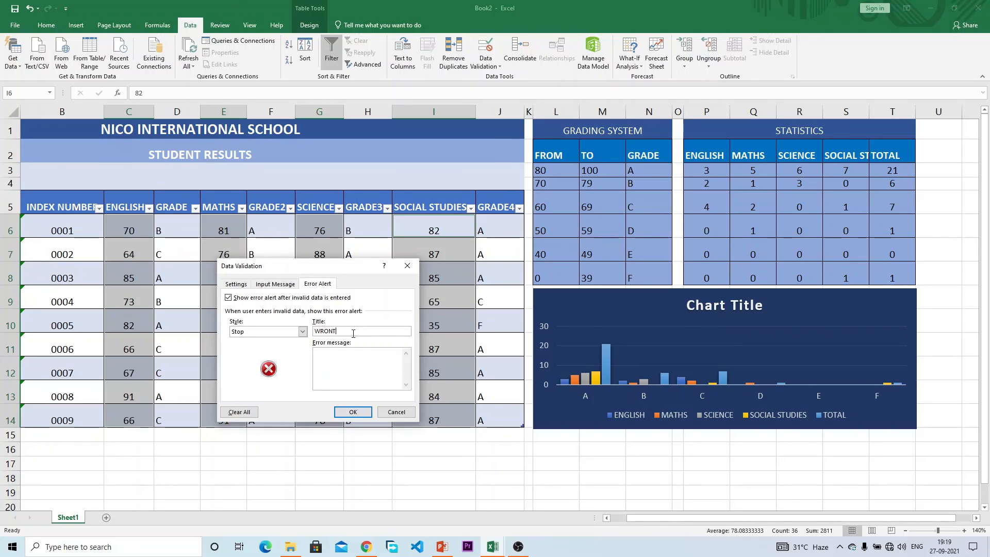
pyautogui.press('BackSpace')
pyautogui.write('G VALUE ENTERED')
pyautogui.click(341, 350)
pyautogui.write('PL')
pyautogui.write('Ent')
pyautogui.write('er a value')
pyautogui.write(' between ')
pyautogui.write('0 and 100')
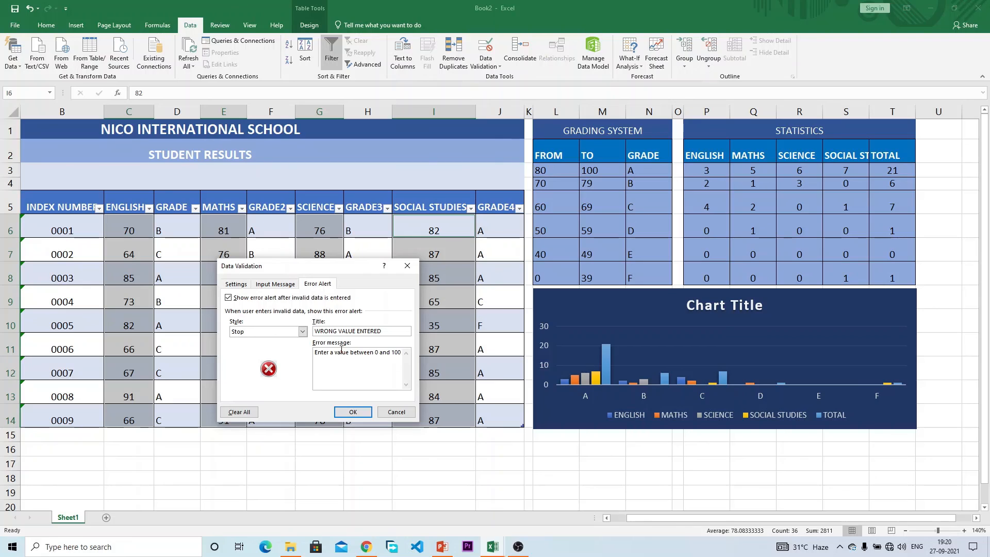
pyautogui.press('BackSpace')
pyautogui.press('BackSpace')
pyautogui.press('BackSpace')
pyautogui.press('BackSpace')
pyautogui.press('BackSpace')
pyautogui.write('score')
pyautogui.click(352, 412)
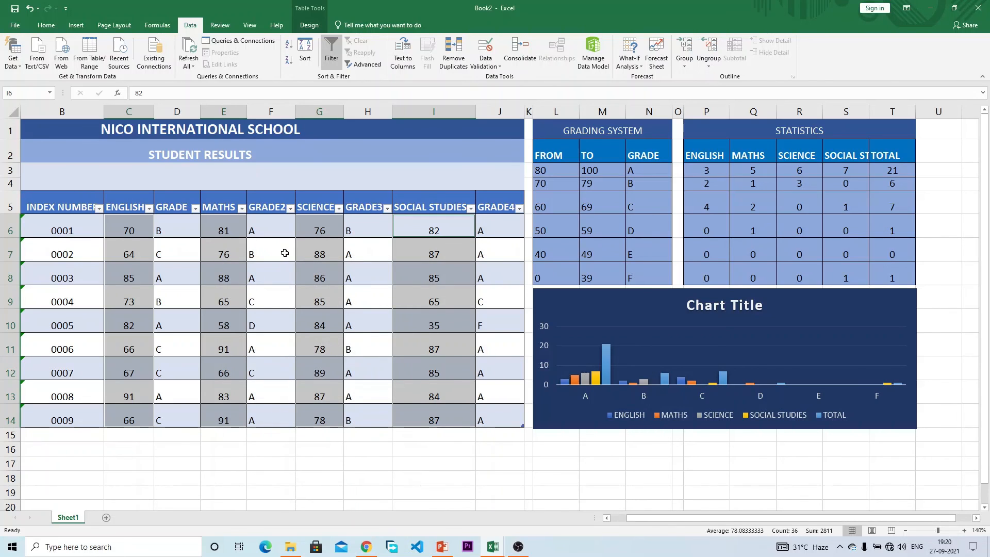
# Step: Test the limit with 105 in C6, then enter 100 as student 0001's English score
pyautogui.click(143, 230)
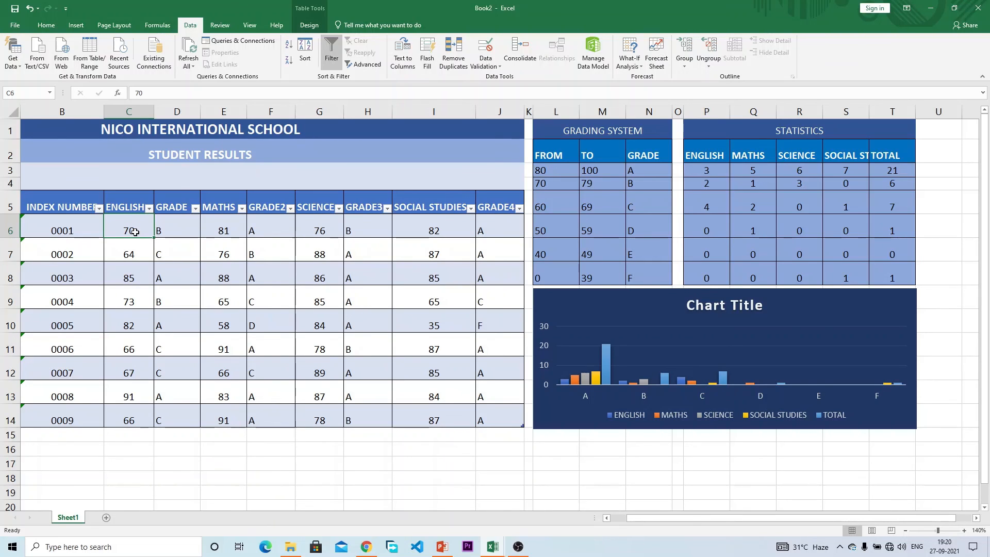
pyautogui.write('105')
pyautogui.press('Return')
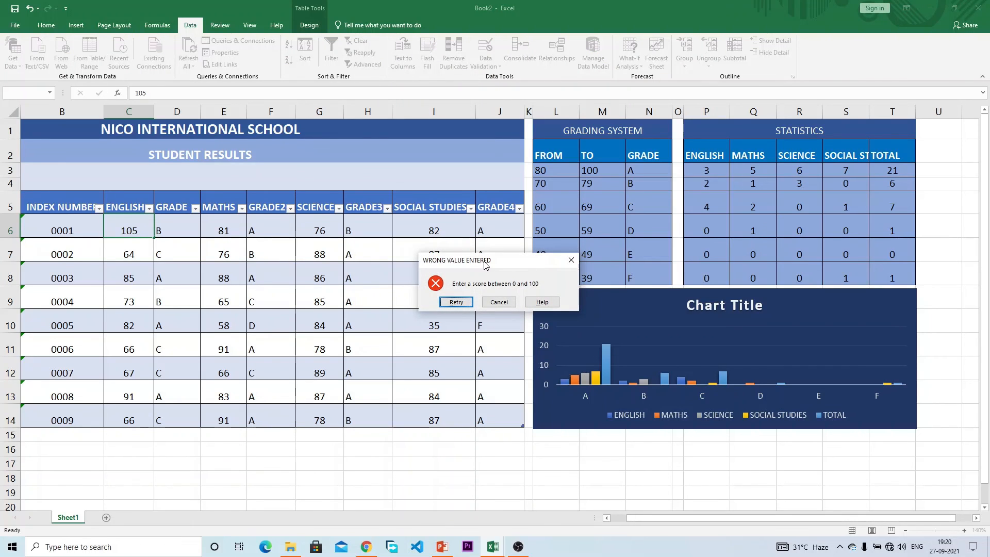
pyautogui.click(462, 301)
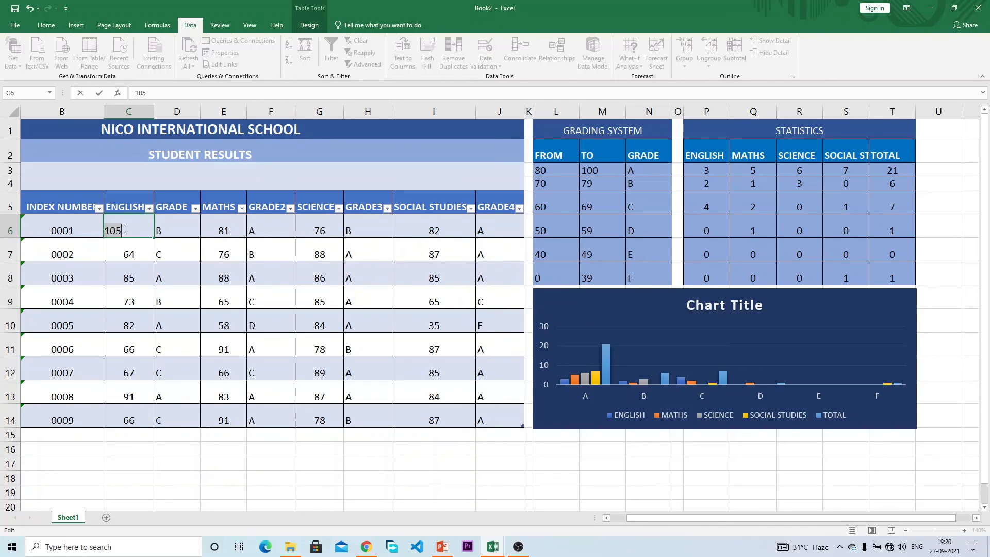
pyautogui.write('100')
pyautogui.press('Return')
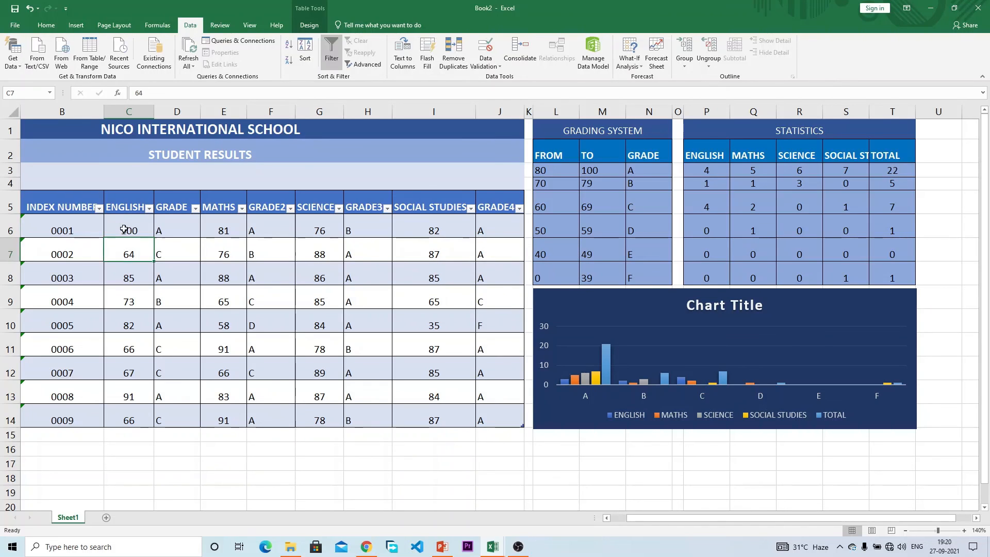
# Step: Set student 0004's Maths score in E9 to 0, undoing an accidental overwrite of F9
pyautogui.click(132, 231)
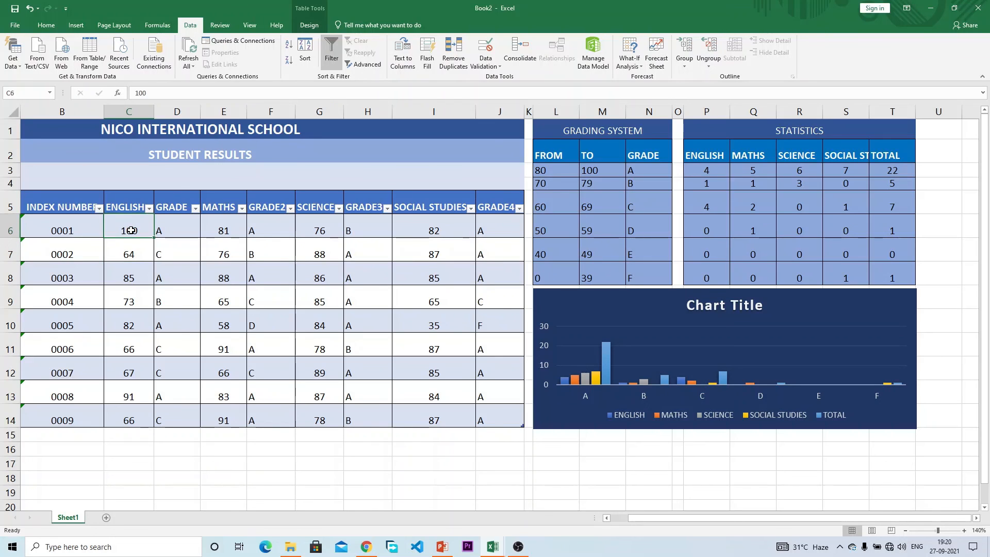
pyautogui.click(264, 291)
pyautogui.write('0')
pyautogui.press('Return')
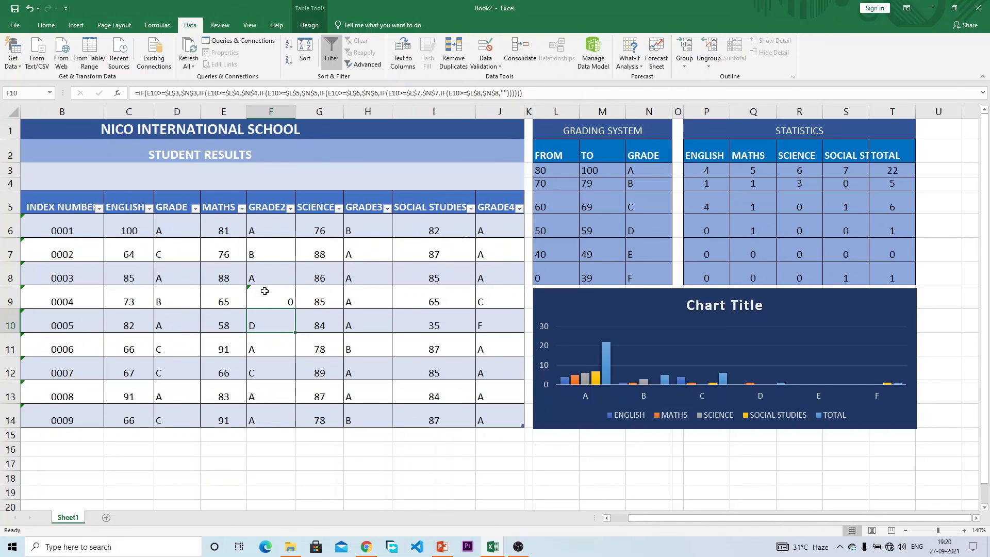
pyautogui.hotkey('ctrl', 'z')
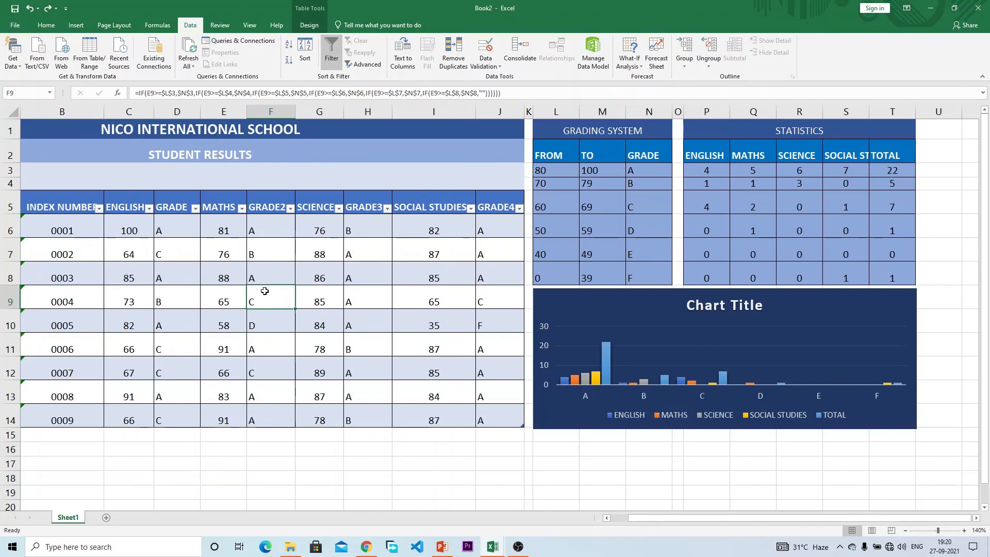
pyautogui.click(228, 296)
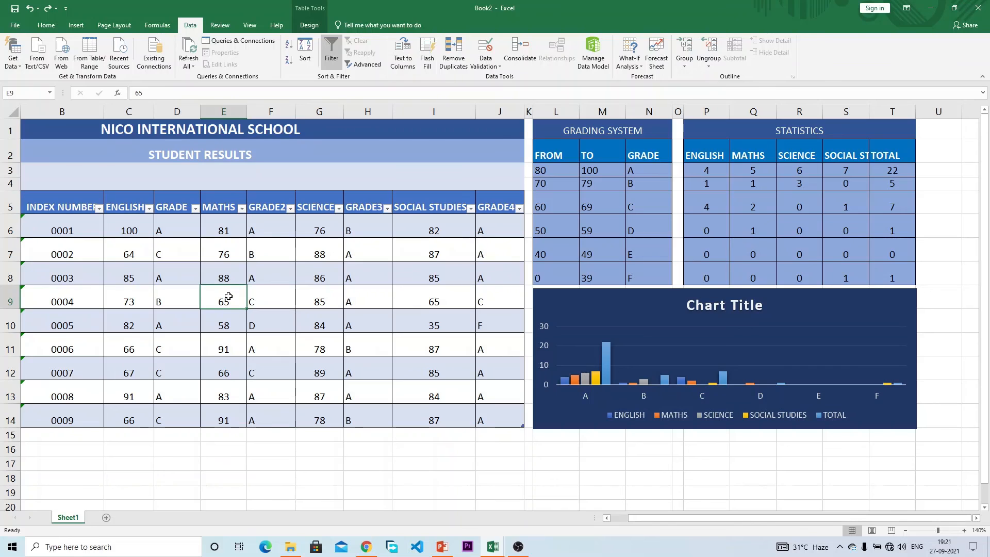
pyautogui.write('0')
pyautogui.press('Return')
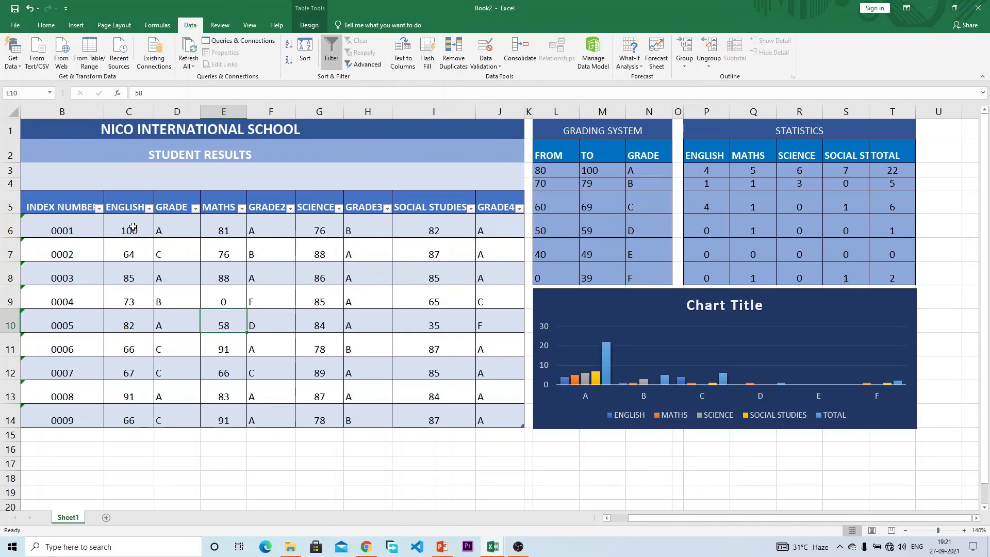
# Step: Extend the whole-number score validation to the whole C6:J14 table
pyautogui.moveTo(133, 227); pyautogui.dragTo(481, 418)
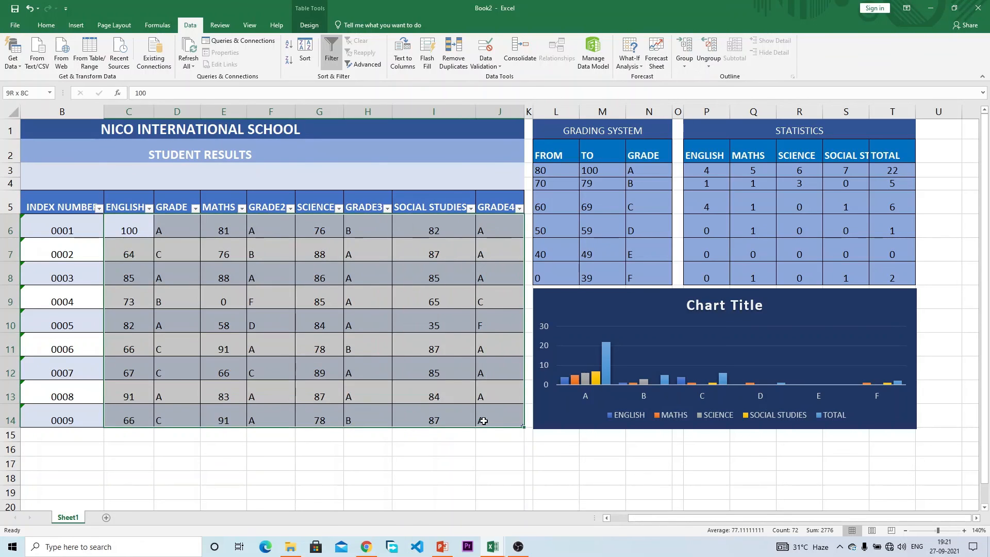
pyautogui.click(485, 52)
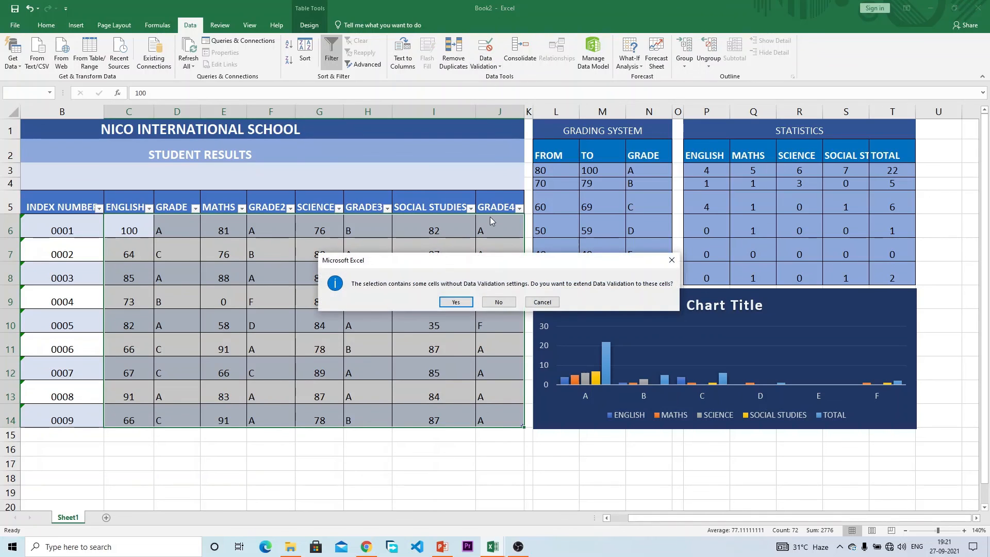
pyautogui.click(442, 301)
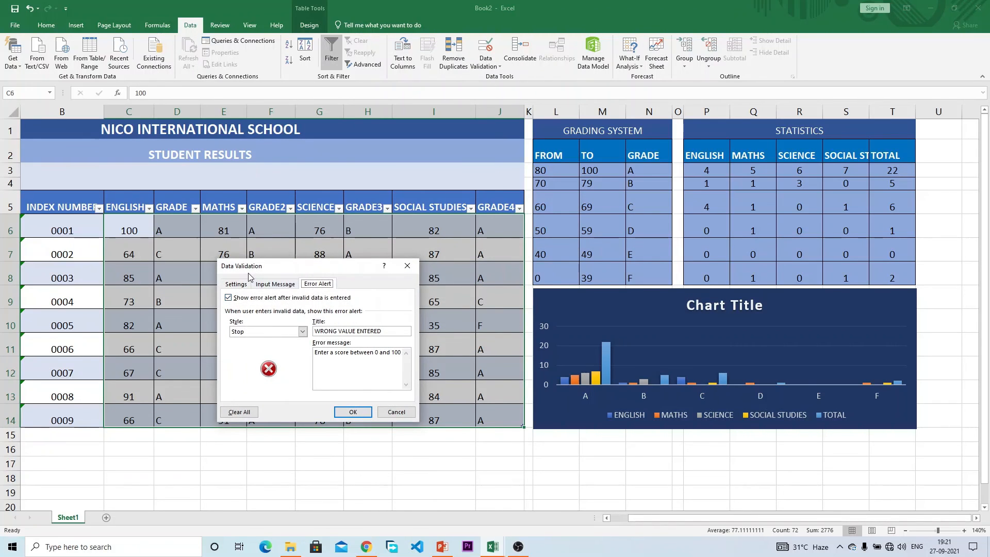
pyautogui.click(237, 285)
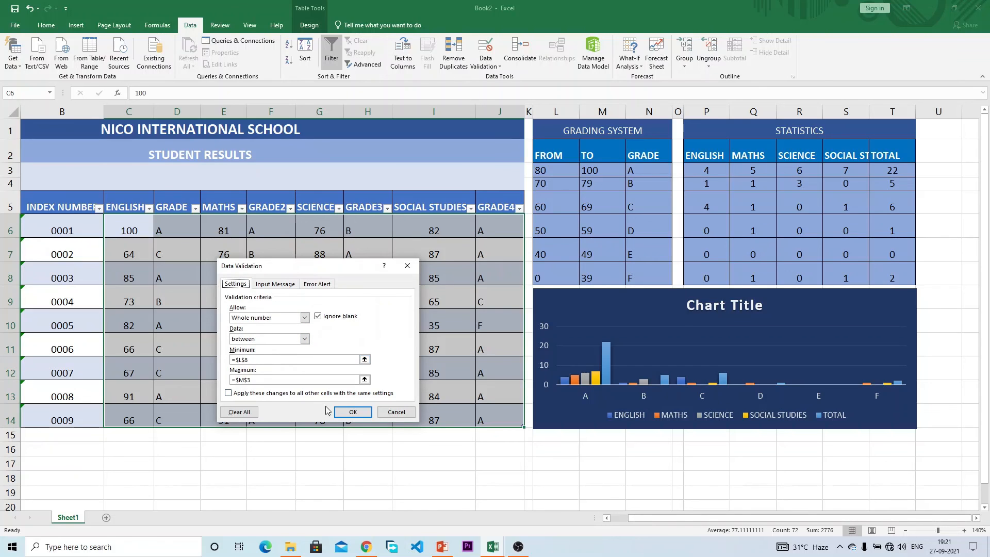
pyautogui.click(353, 413)
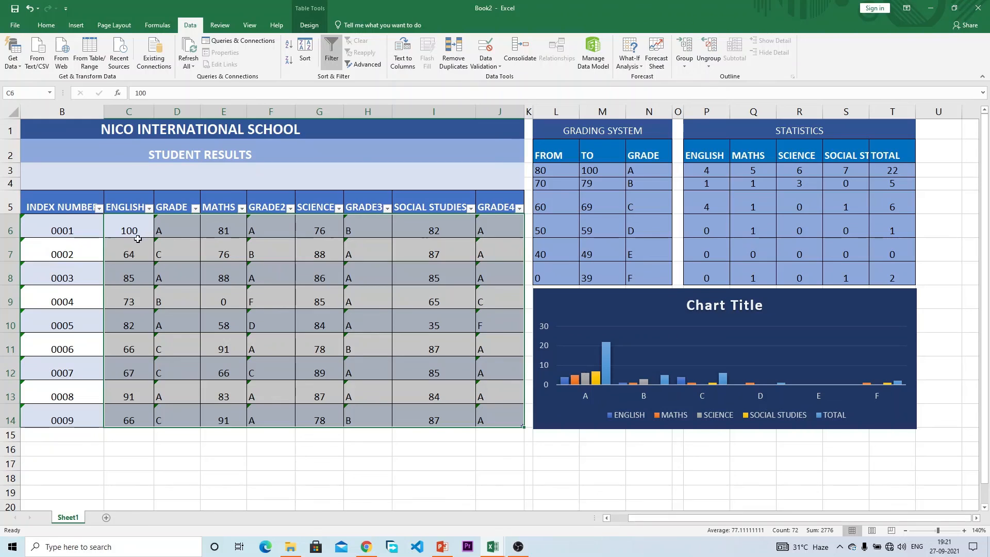
# Step: Test 101 in C7 and -1 in C8, restoring their scores of 64 and 85
pyautogui.click(132, 256)
pyautogui.write('10')
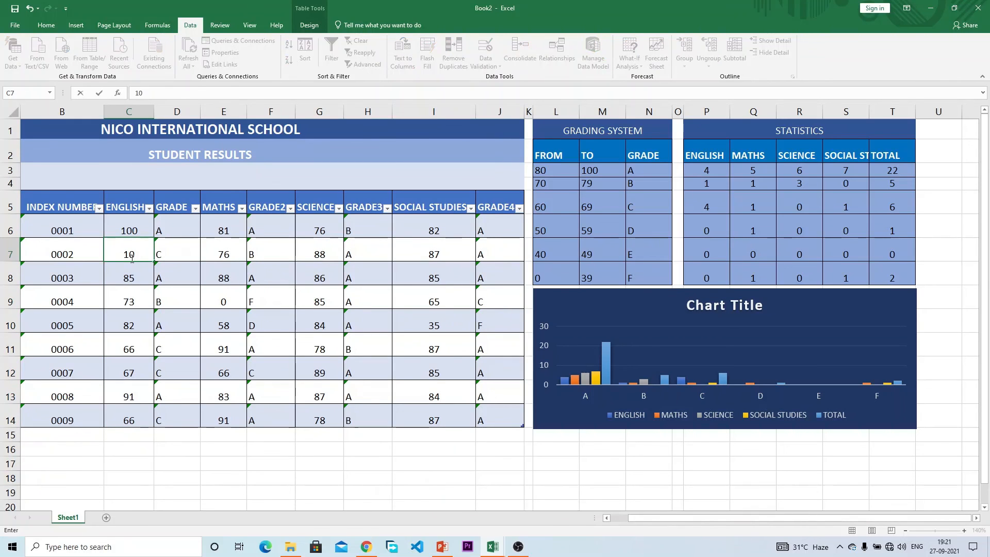
pyautogui.write('1')
pyautogui.press('Return')
pyautogui.press('Return')
pyautogui.write('0')
pyautogui.press('BackSpace')
pyautogui.write('64')
pyautogui.hotkey('ctrl', 'Return')
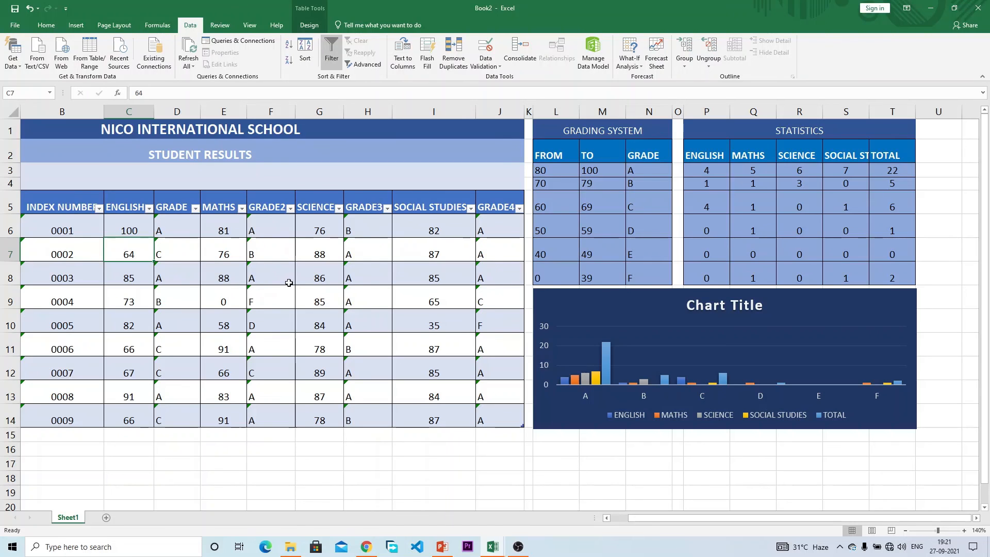
pyautogui.click(141, 280)
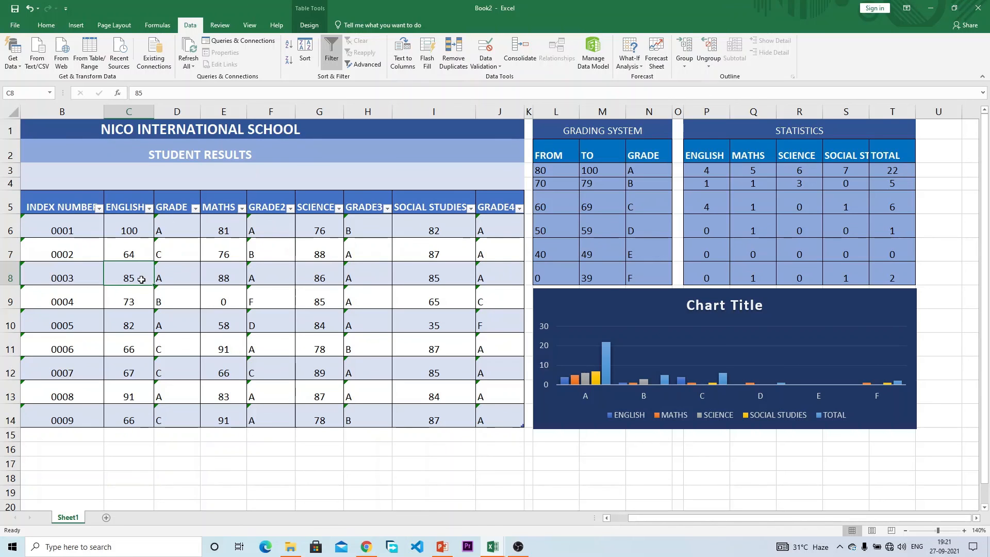
pyautogui.write('-1')
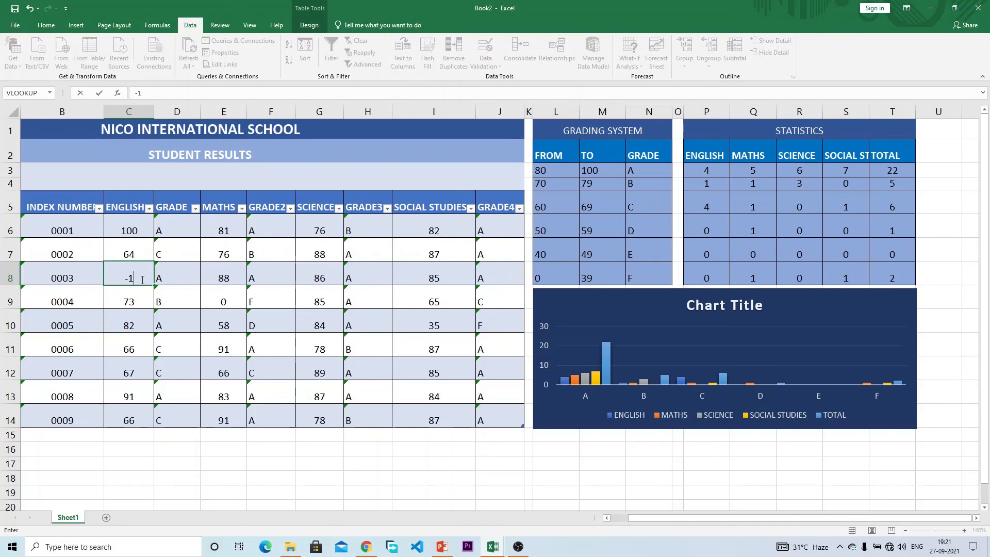
pyautogui.press('Return')
pyautogui.press('Return')
pyautogui.hotkey('ctrl', 'z')
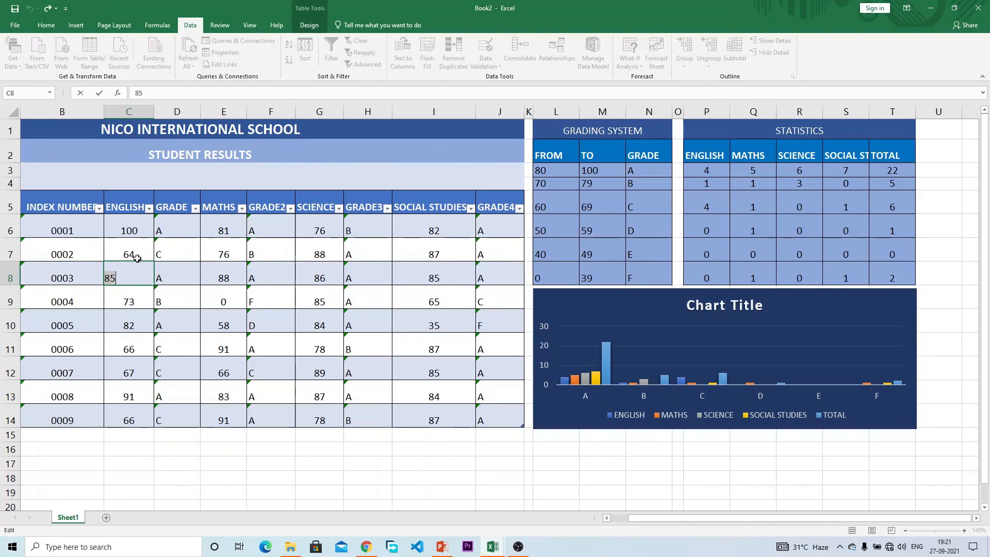
pyautogui.press('Escape')
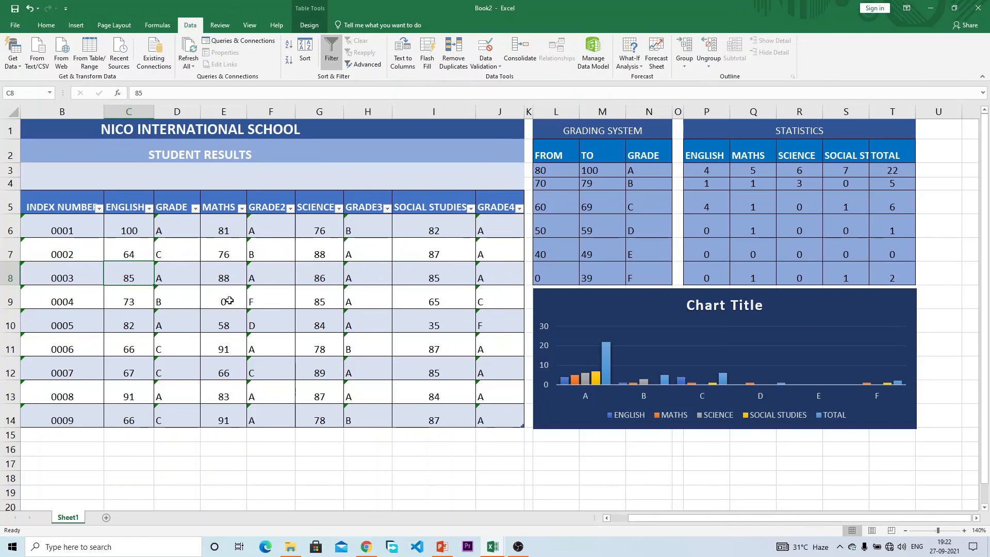
# Step: Raise the F band's lower bound in L8 to 1 and confirm 0 is rejected in C8
pyautogui.click(573, 273)
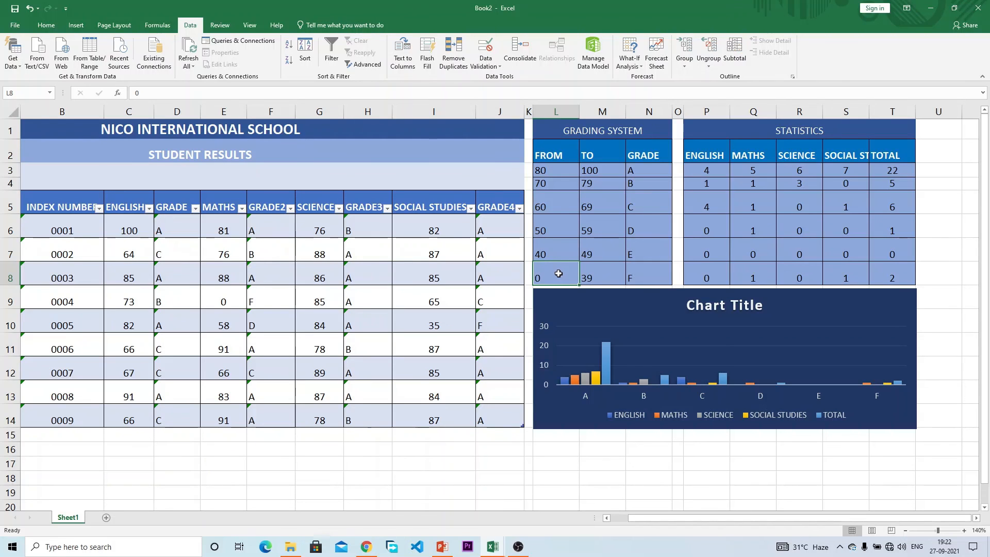
pyautogui.write('1')
pyautogui.press('Return')
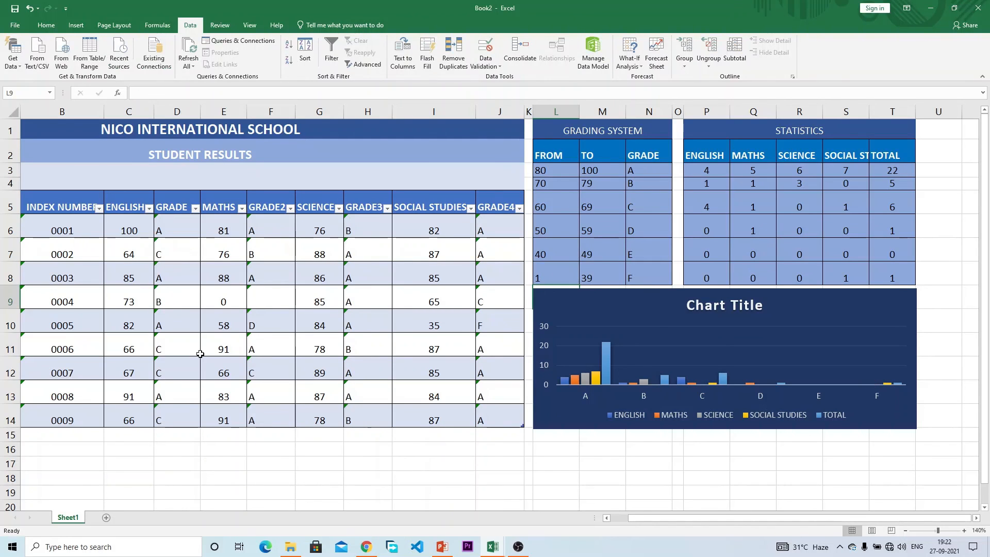
pyautogui.click(126, 279)
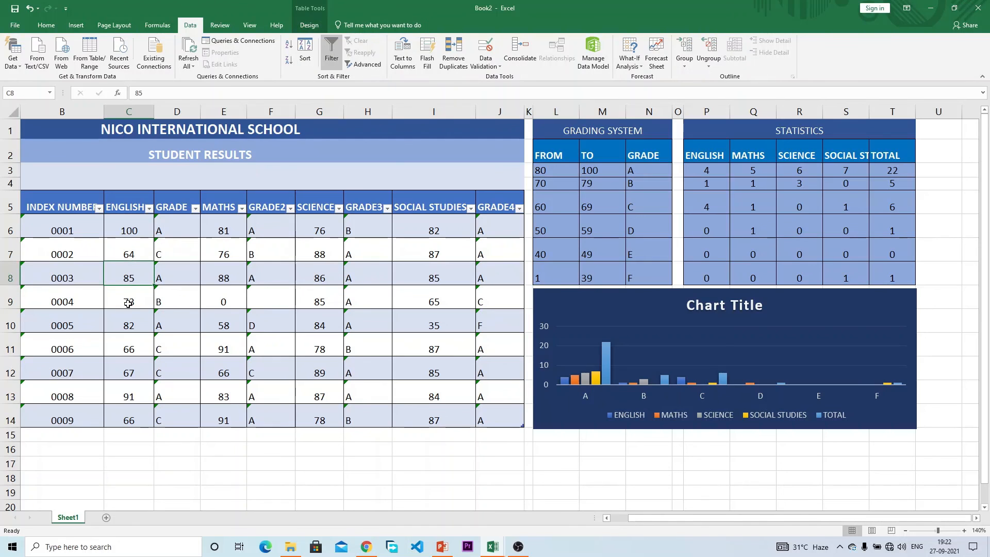
pyautogui.write('0')
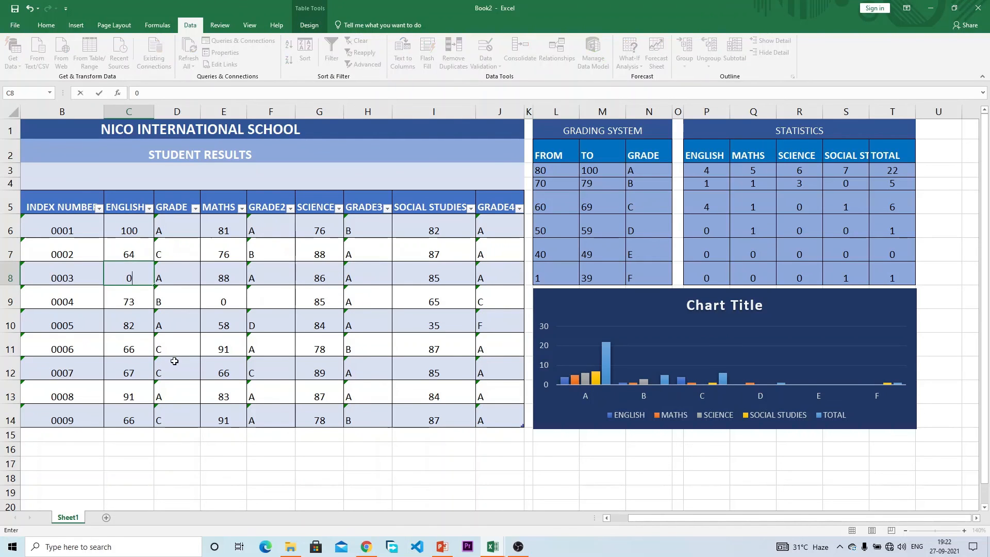
pyautogui.press('Return')
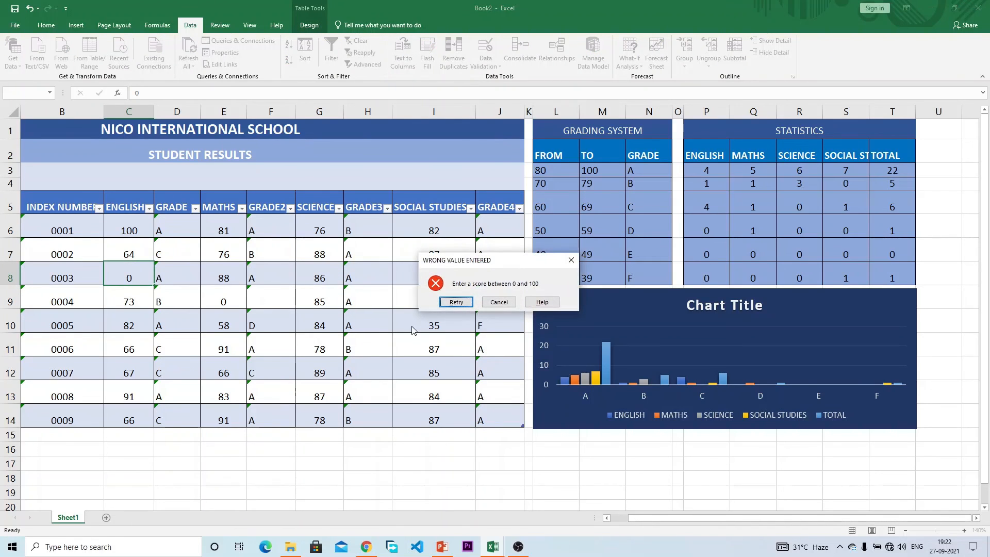
pyautogui.click(493, 303)
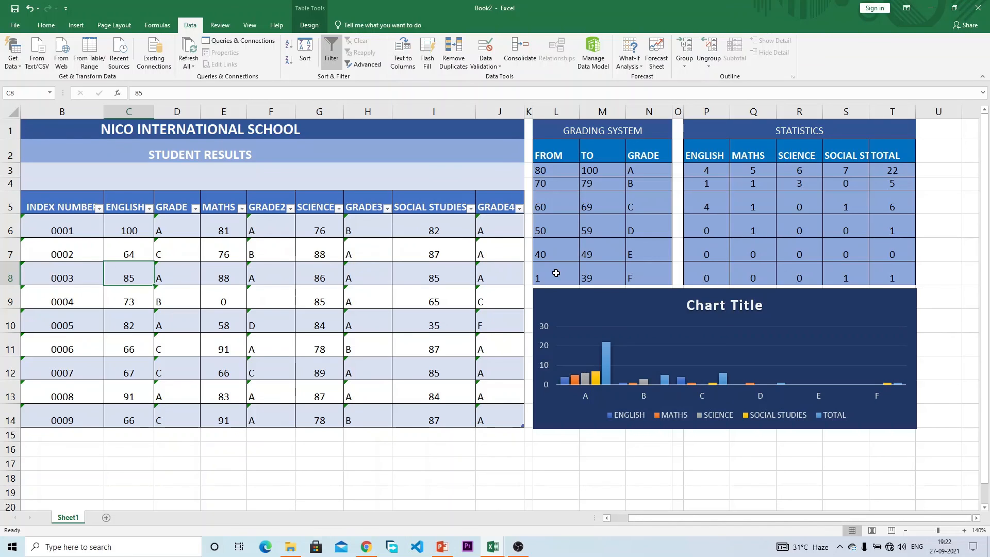
pyautogui.click(174, 225)
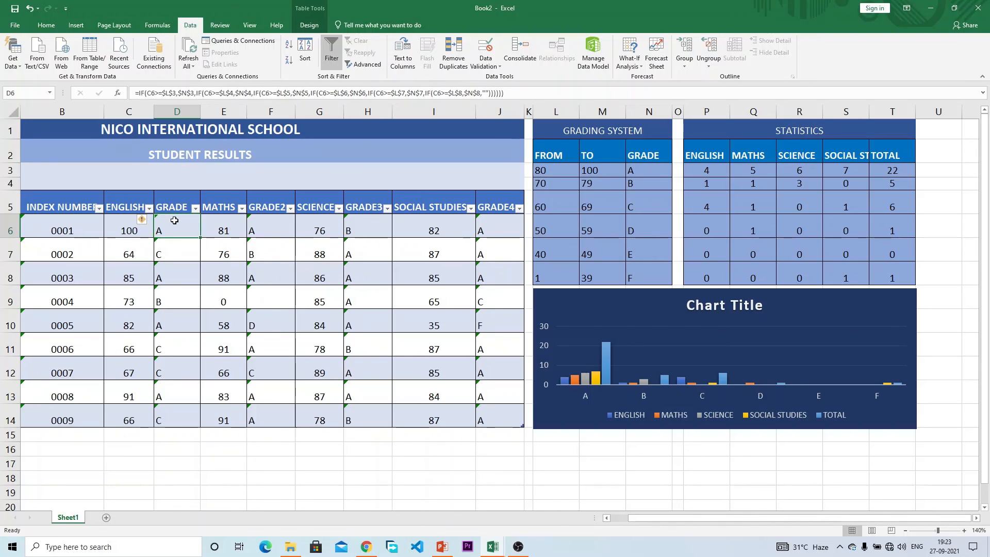
# Step: Select D6:D14, F6:F14, H6:H14 and J6:J14 together as one selection
pyautogui.moveTo(174, 220); pyautogui.dragTo(174, 416)
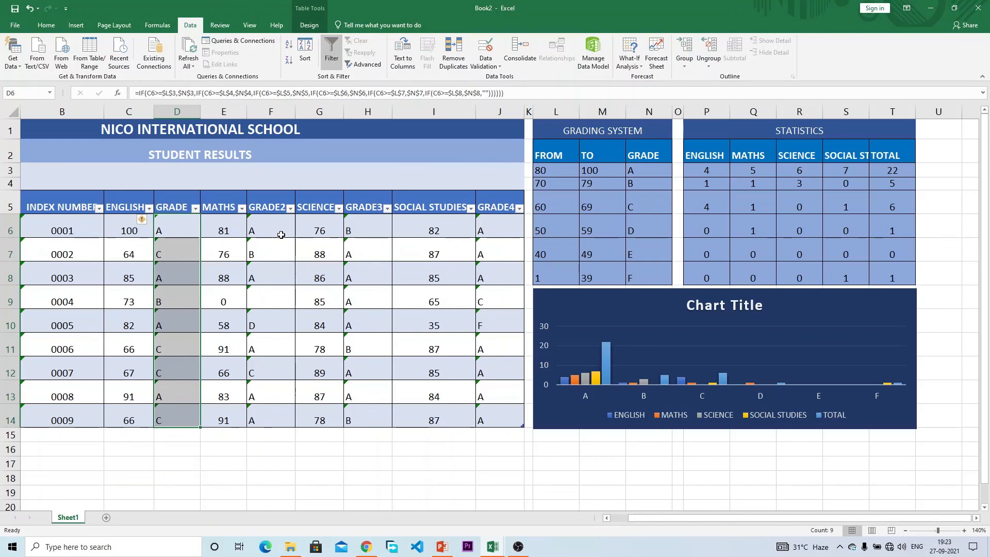
pyautogui.moveTo(277, 228); pyautogui.dragTo(281, 413)
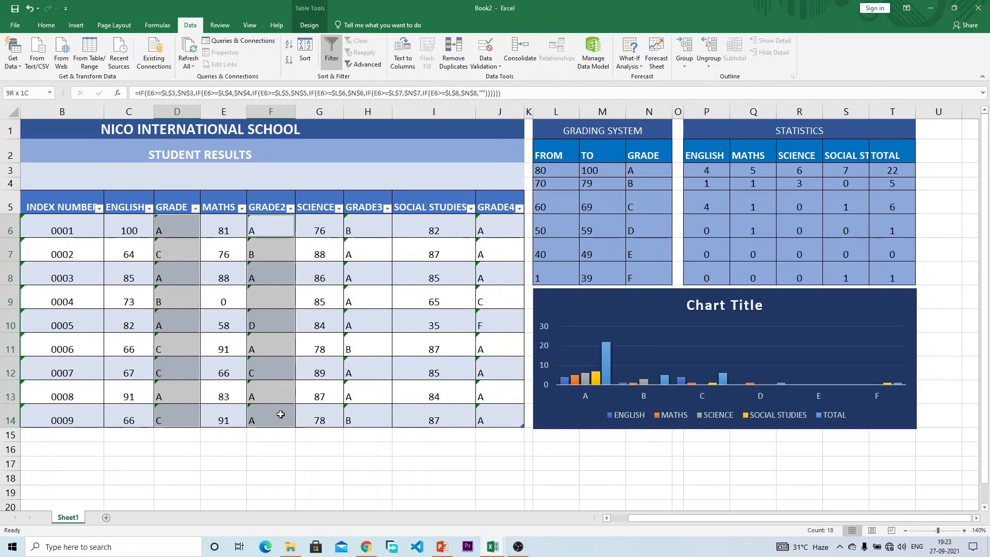
pyautogui.moveTo(366, 227); pyautogui.dragTo(376, 416)
pyautogui.moveTo(500, 229); pyautogui.dragTo(489, 420)
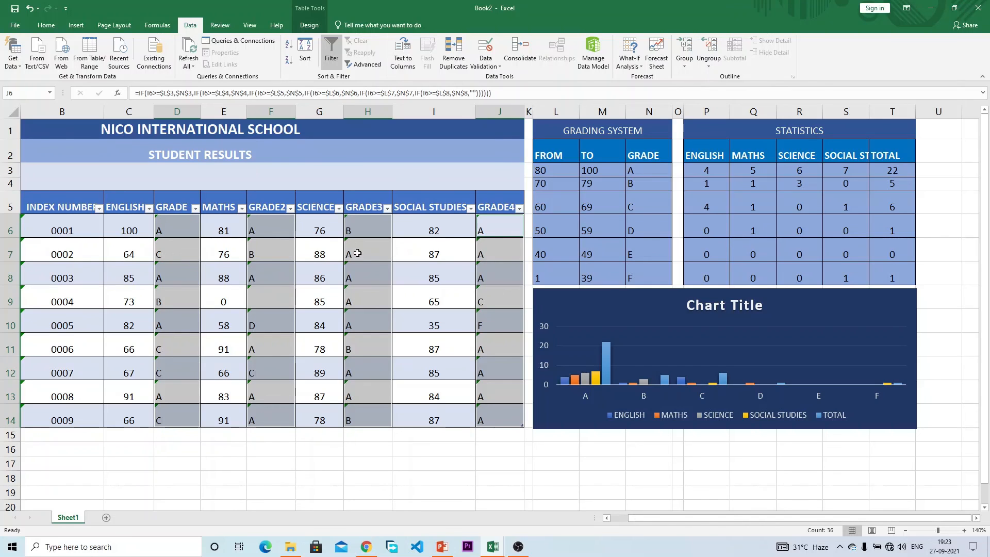
# Step: Set the selected grade cells to Locked and Hidden under Format Cells Protection
pyautogui.rightClick(175, 249)
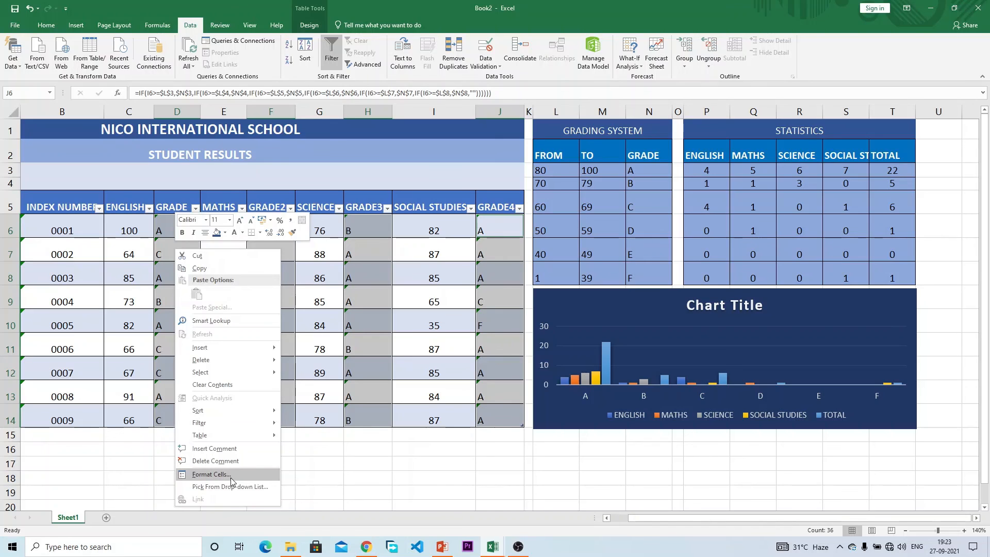
pyautogui.click(212, 474)
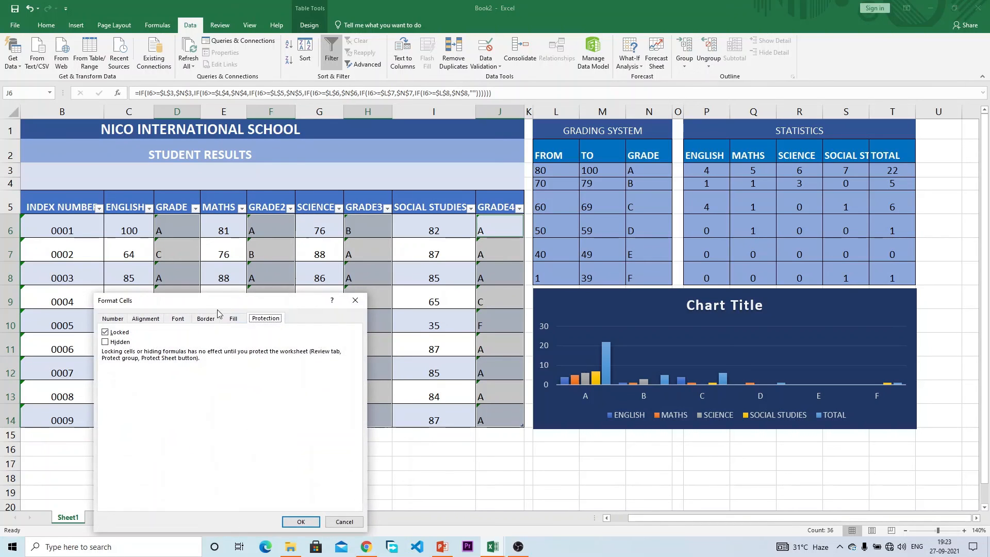
pyautogui.click(111, 318)
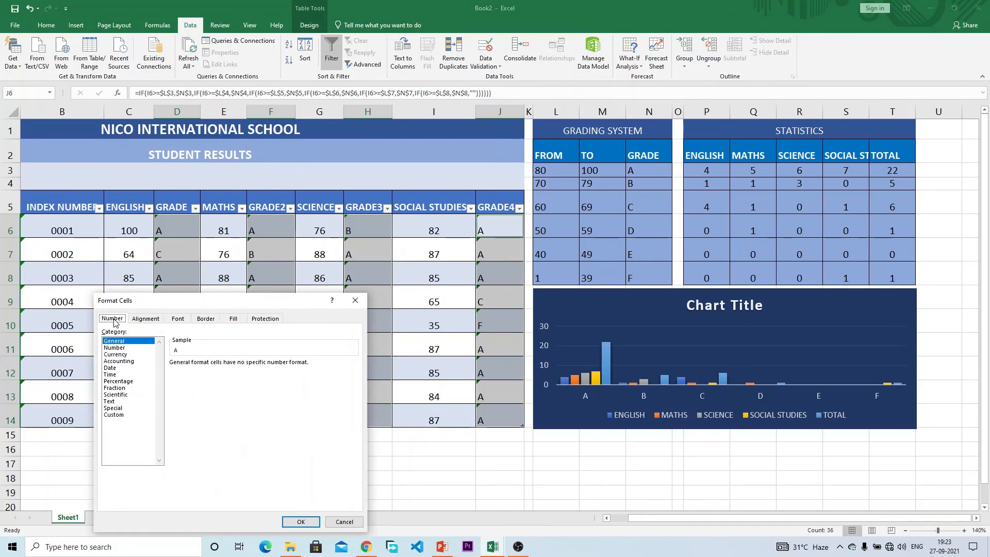
pyautogui.click(274, 319)
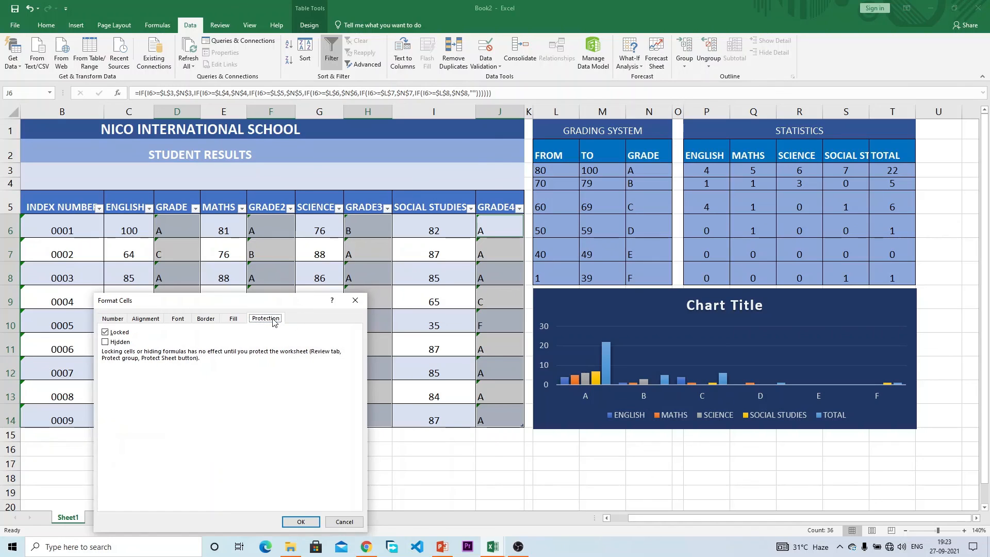
pyautogui.click(106, 331)
pyautogui.click(107, 331)
pyautogui.click(106, 342)
pyautogui.click(297, 521)
# Step: Mark the GRADING SYSTEM table cells L1:N8 as Hidden in Format Cells protection
pyautogui.moveTo(560, 136); pyautogui.dragTo(608, 269)
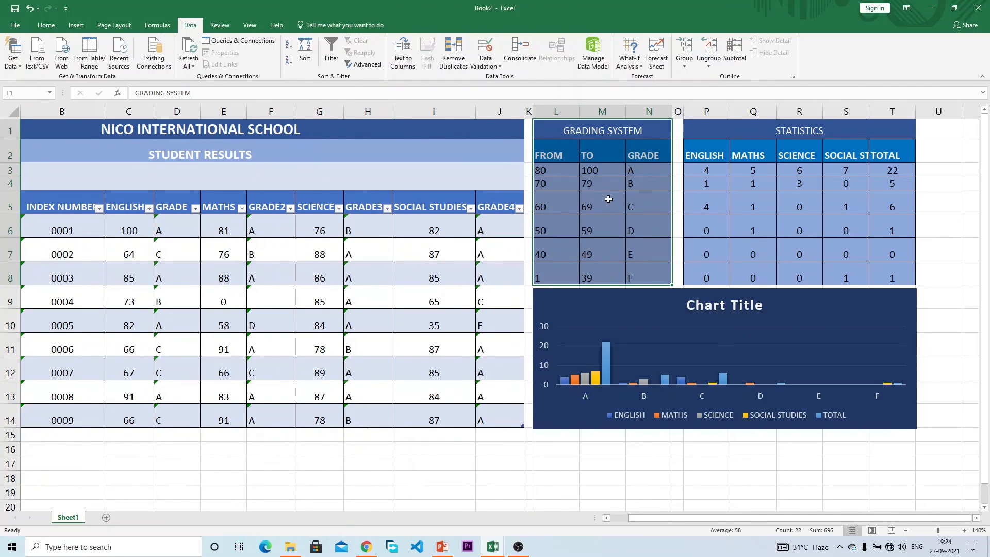
pyautogui.rightClick(608, 199)
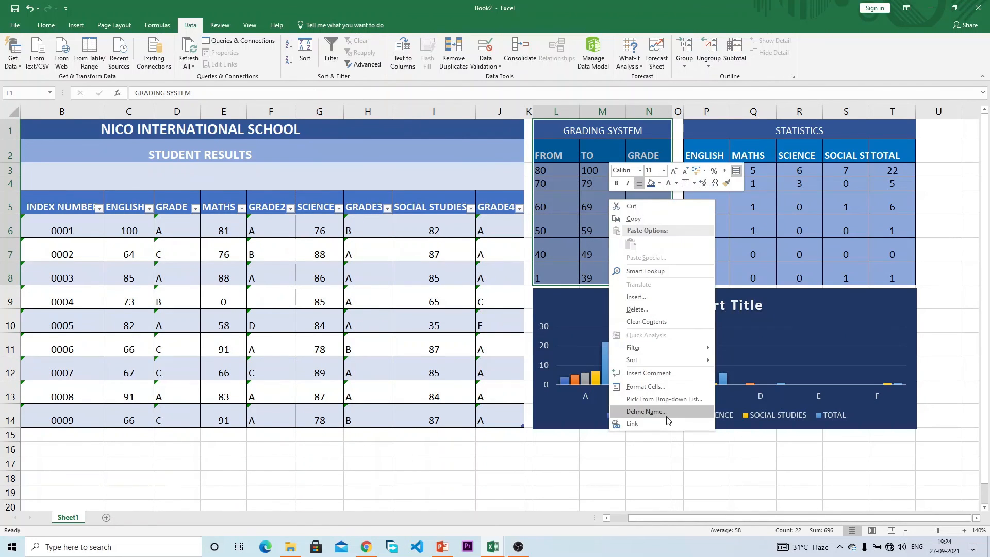
pyautogui.click(653, 386)
pyautogui.click(536, 309)
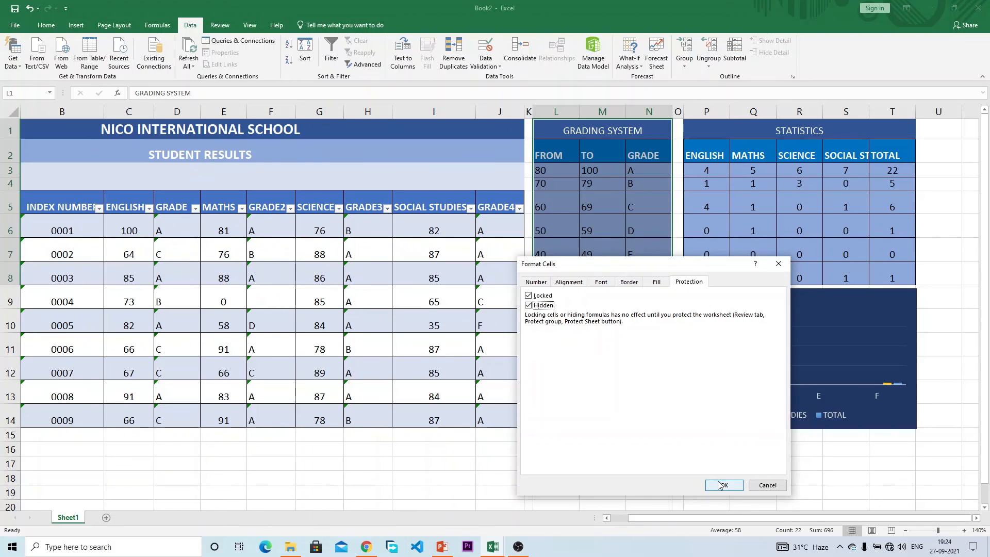
pyautogui.click(722, 485)
# Step: Mark the STATISTICS table cells P1:T8 as Hidden the same way
pyautogui.moveTo(742, 127); pyautogui.dragTo(775, 268)
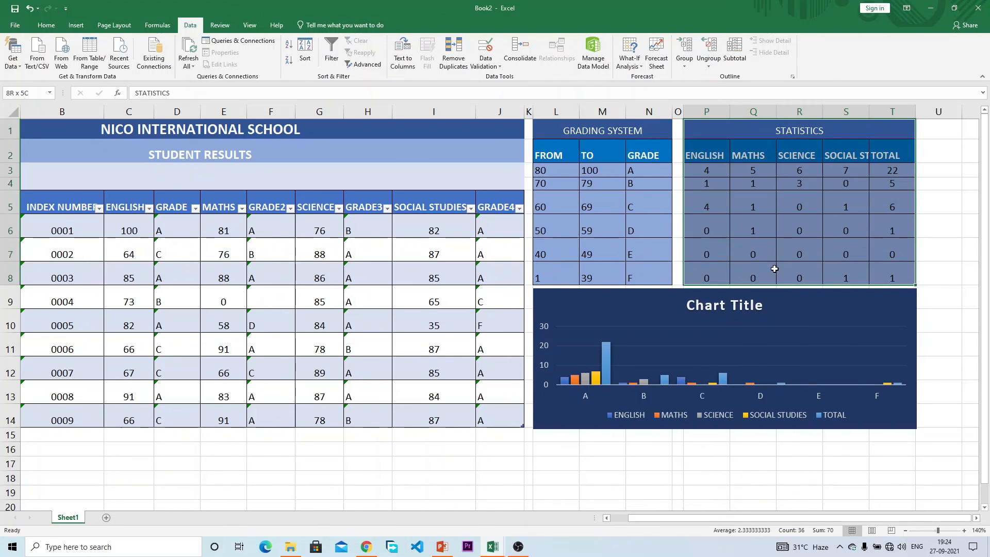
pyautogui.rightClick(750, 158)
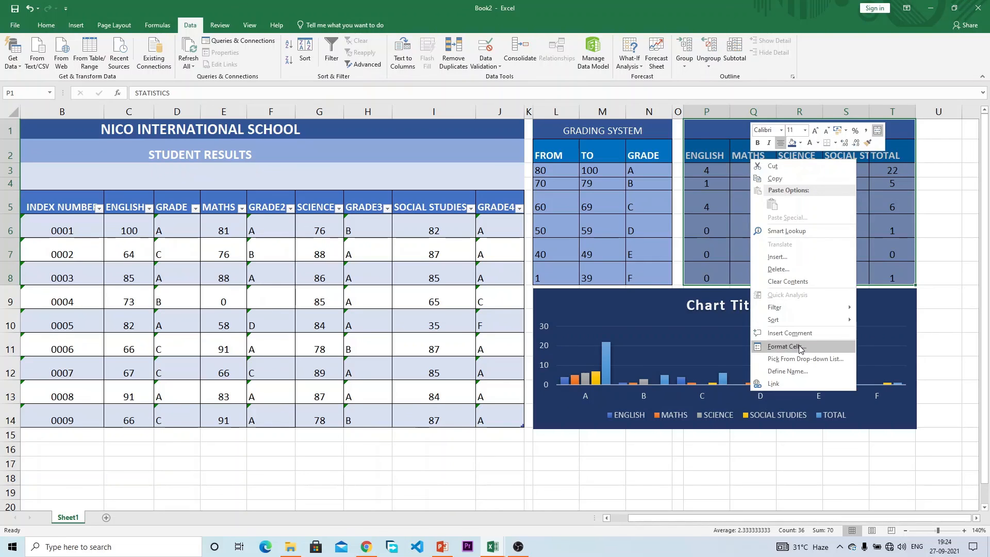
pyautogui.click(784, 346)
pyautogui.click(673, 270)
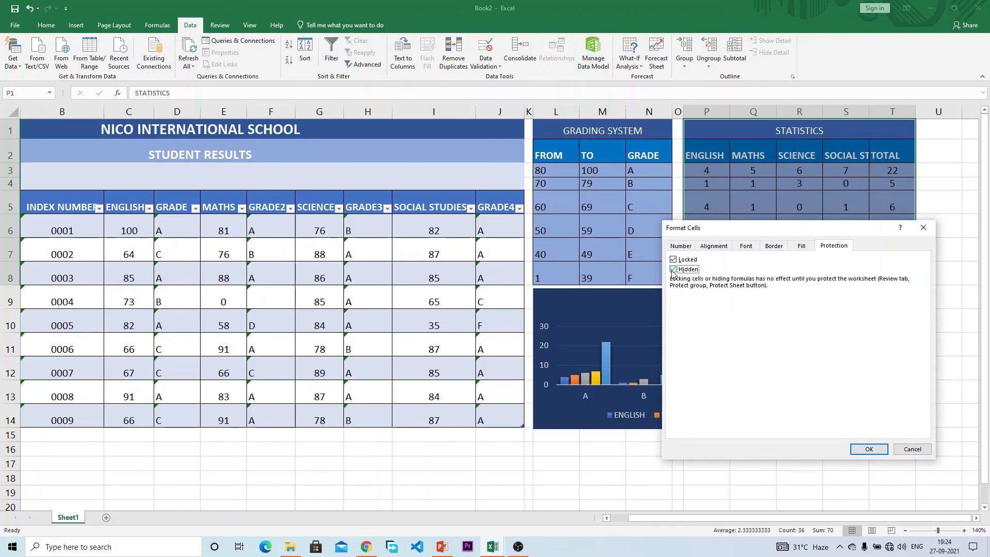
pyautogui.click(877, 449)
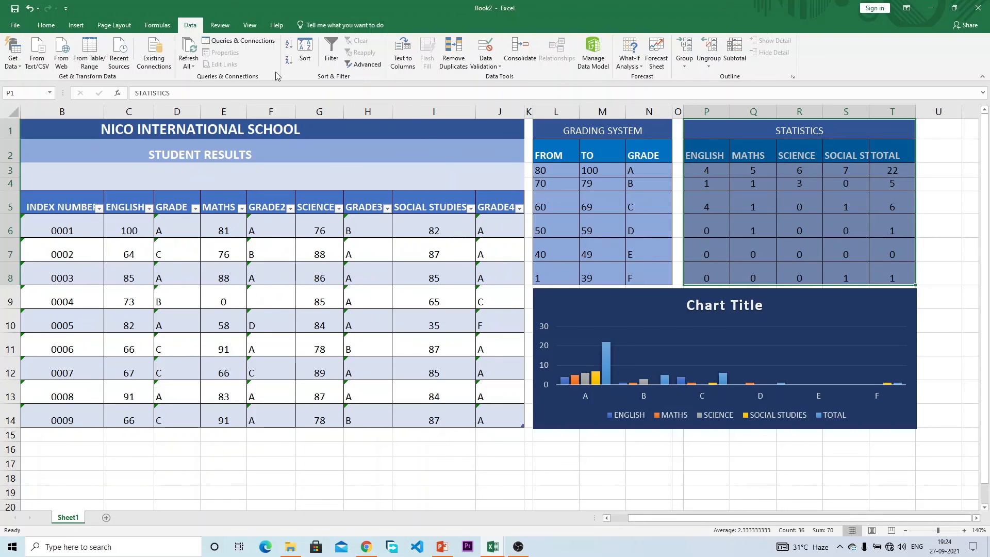
# Step: Protect Sheet1 via Review > Protect Sheet, entering and confirming a sheet password
pyautogui.click(228, 27)
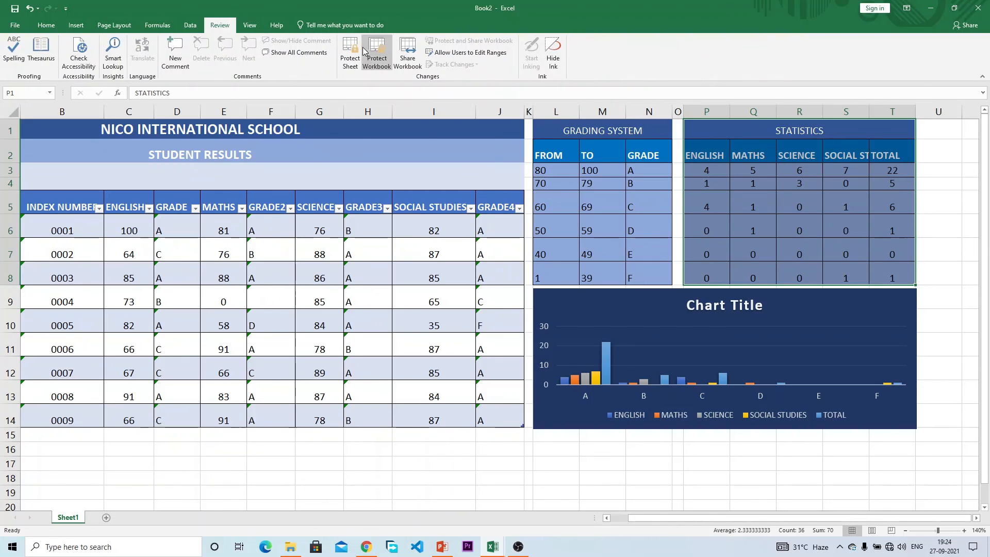
pyautogui.click(350, 52)
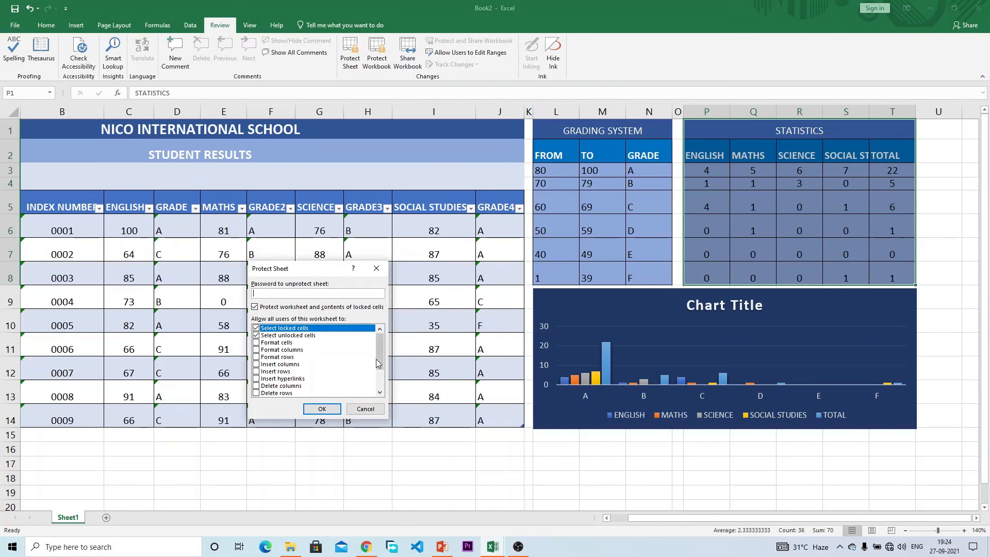
pyautogui.moveTo(380, 356)
pyautogui.mouseDown()
pyautogui.moveTo(381, 384)
pyautogui.moveTo(382, 354)
pyautogui.mouseUp()
pyautogui.write('234')
pyautogui.click(321, 409)
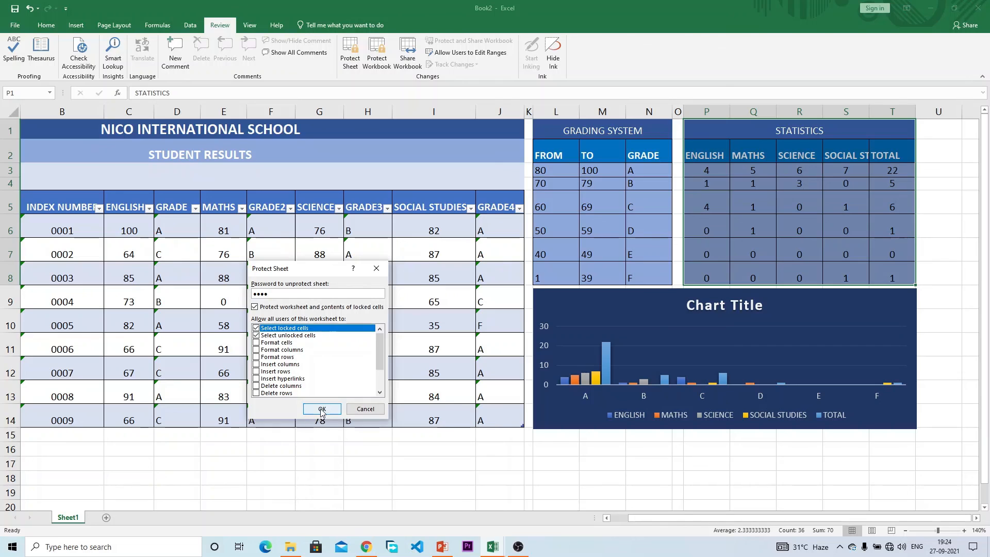
pyautogui.press('BackSpace')
pyautogui.press('BackSpace')
pyautogui.press('BackSpace')
pyautogui.press('BackSpace')
pyautogui.click(321, 409)
pyautogui.write('123')
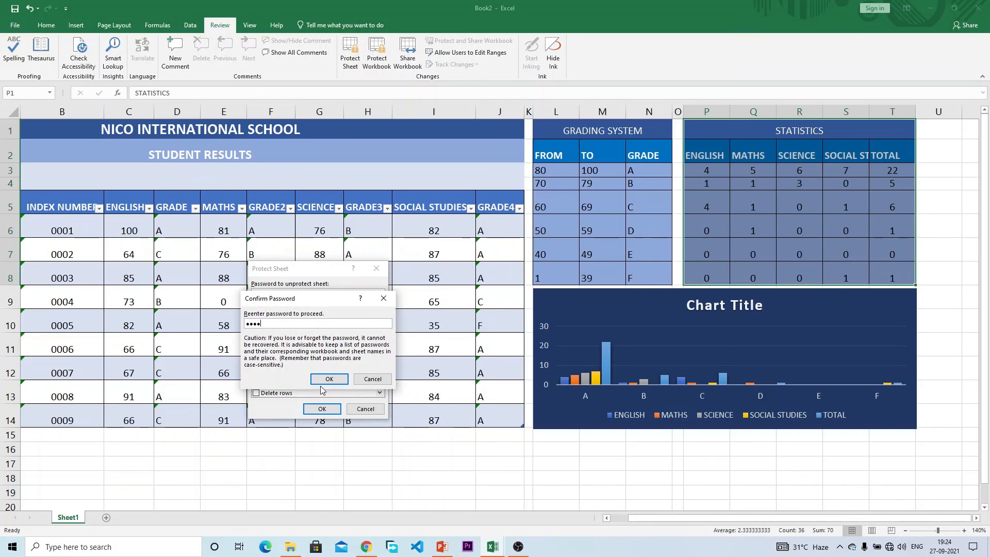
pyautogui.click(322, 379)
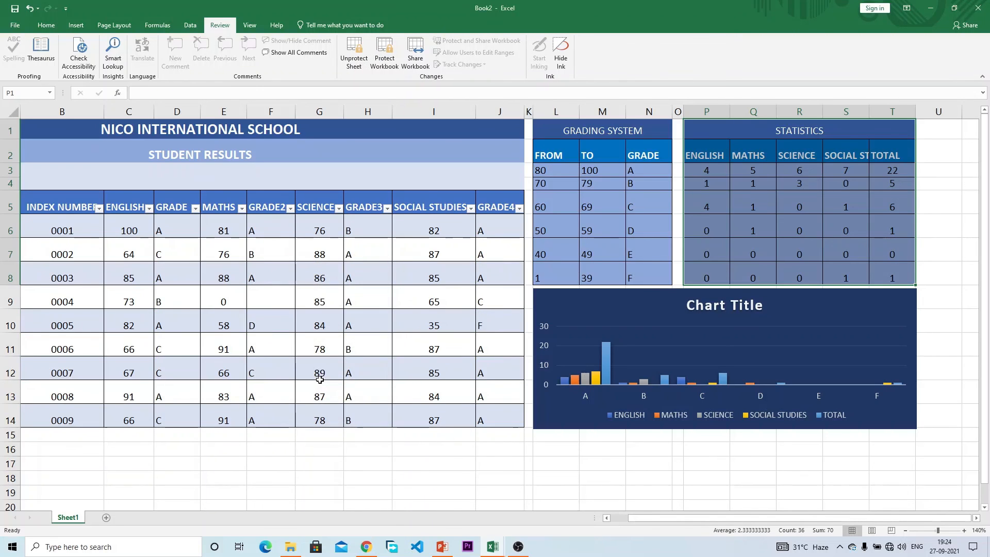
# Step: Select several GRADE cells to confirm their formulas no longer appear in the formula bar
pyautogui.click(276, 255)
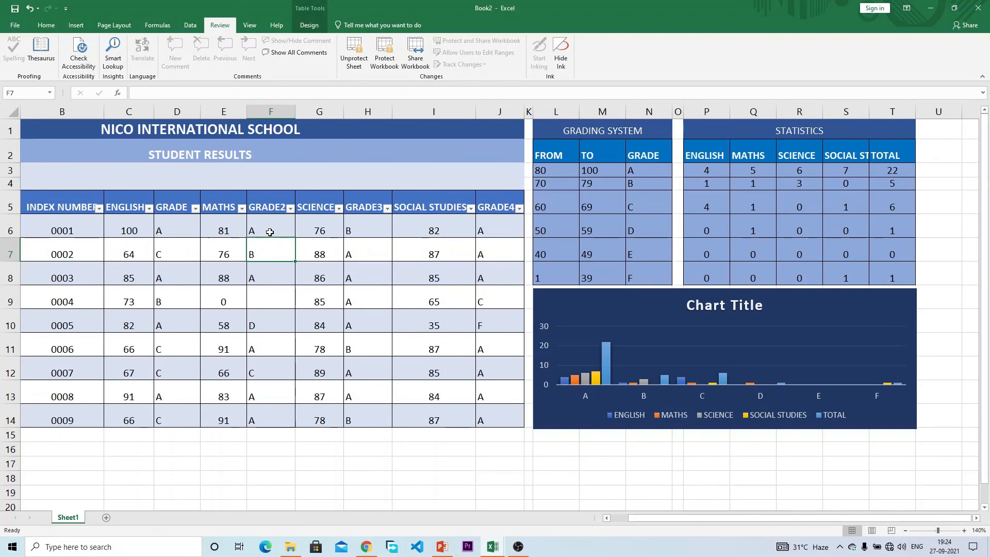
pyautogui.click(170, 244)
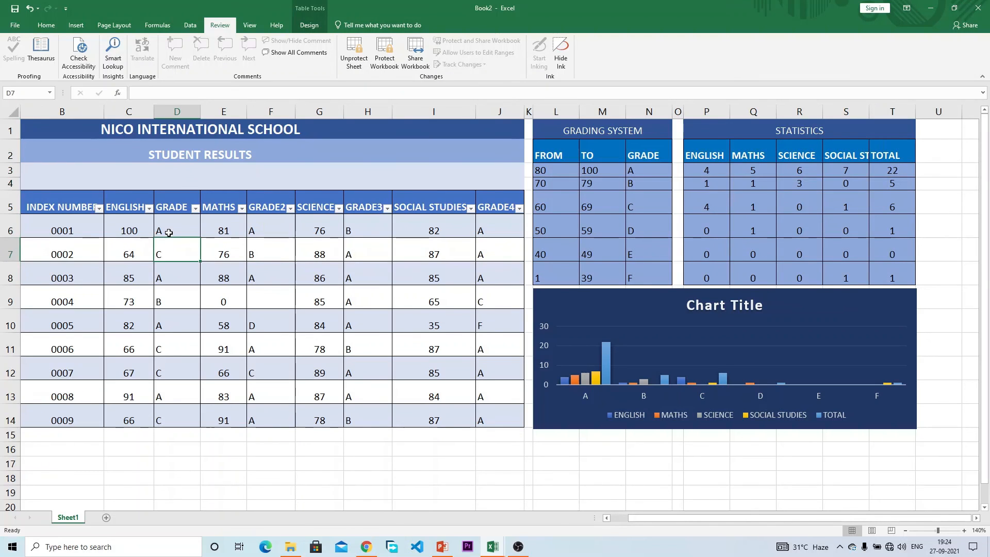
pyautogui.click(169, 232)
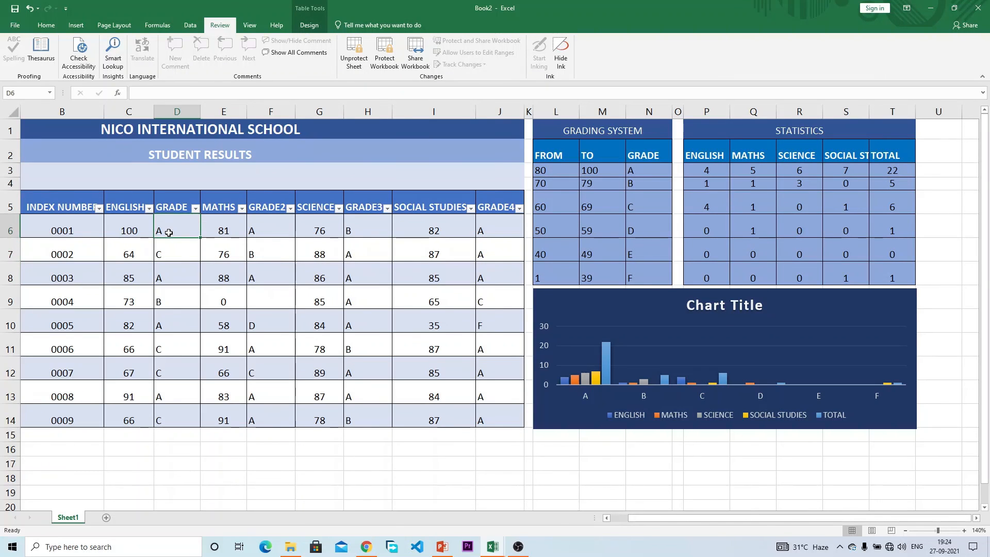
pyautogui.click(196, 273)
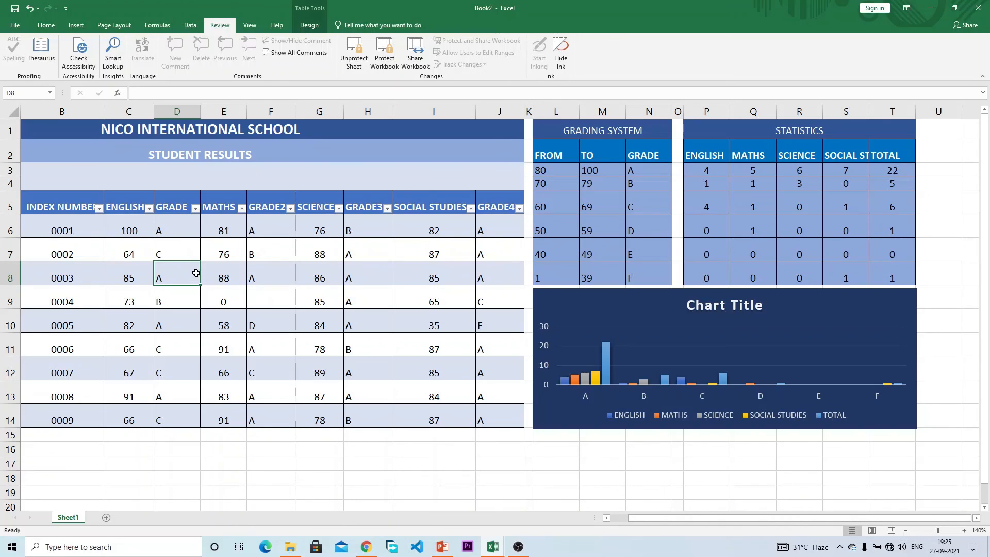
# Step: Unprotect Sheet1 by entering the sheet password
pyautogui.click(354, 55)
pyautogui.write('1234')
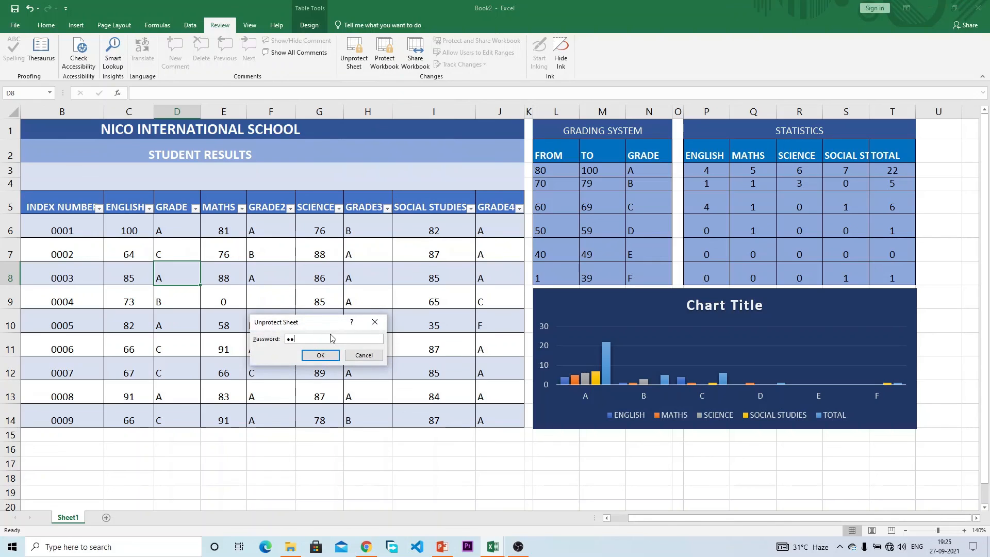
pyautogui.press('Return')
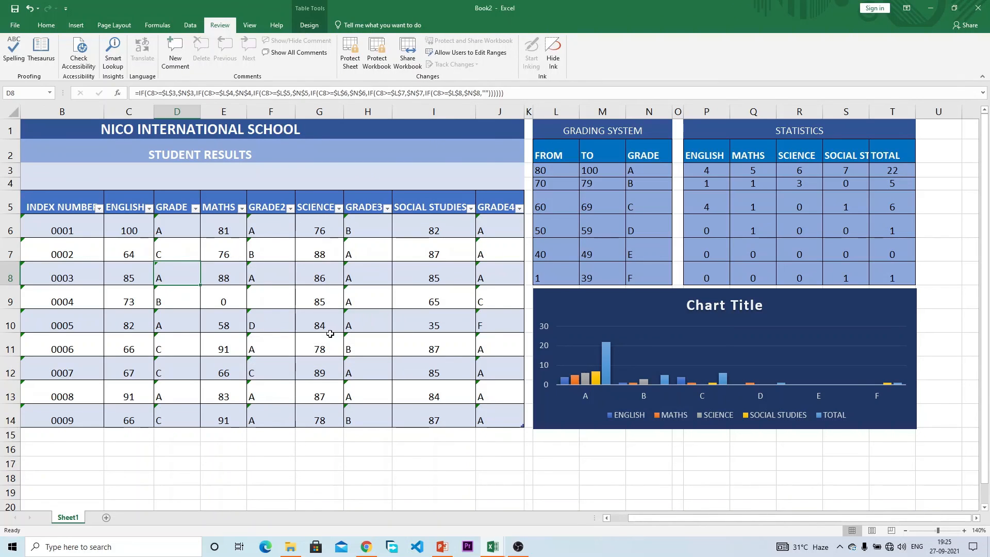
# Step: Inspect grade, grading system and statistics cells to see the nested IF and COUNTIF formulas again
pyautogui.click(360, 288)
pyautogui.click(649, 193)
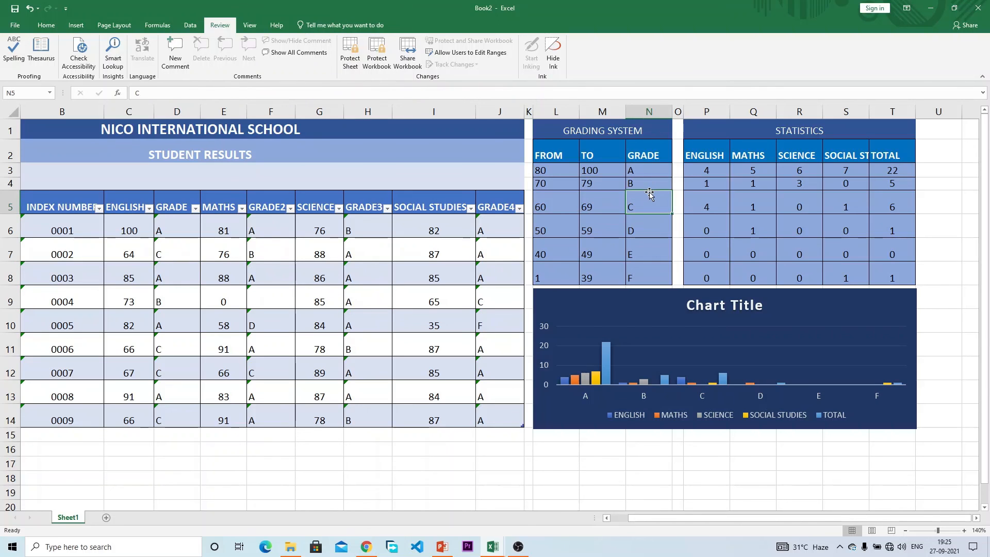
pyautogui.click(609, 197)
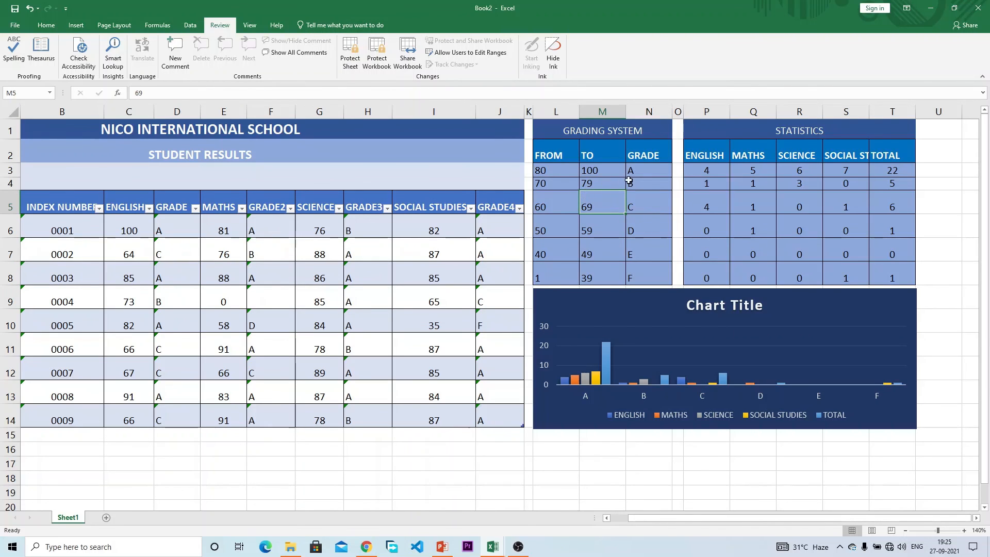
pyautogui.click(735, 234)
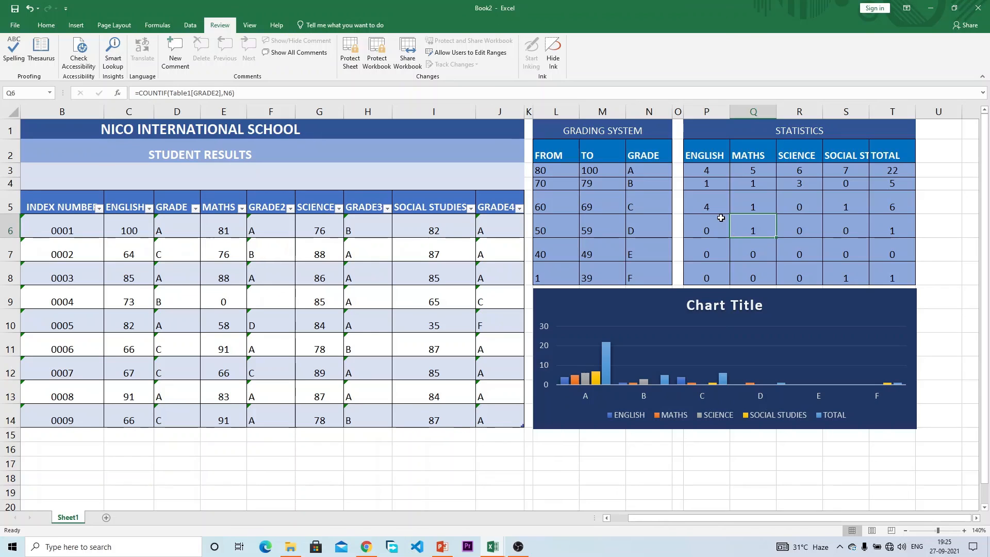
pyautogui.click(719, 219)
pyautogui.click(821, 206)
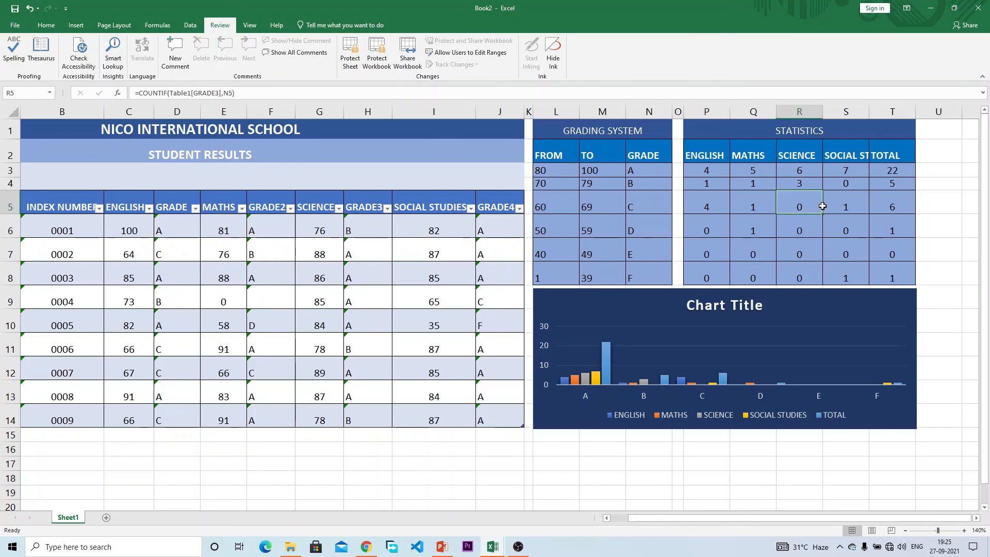
pyautogui.click(487, 271)
pyautogui.click(434, 276)
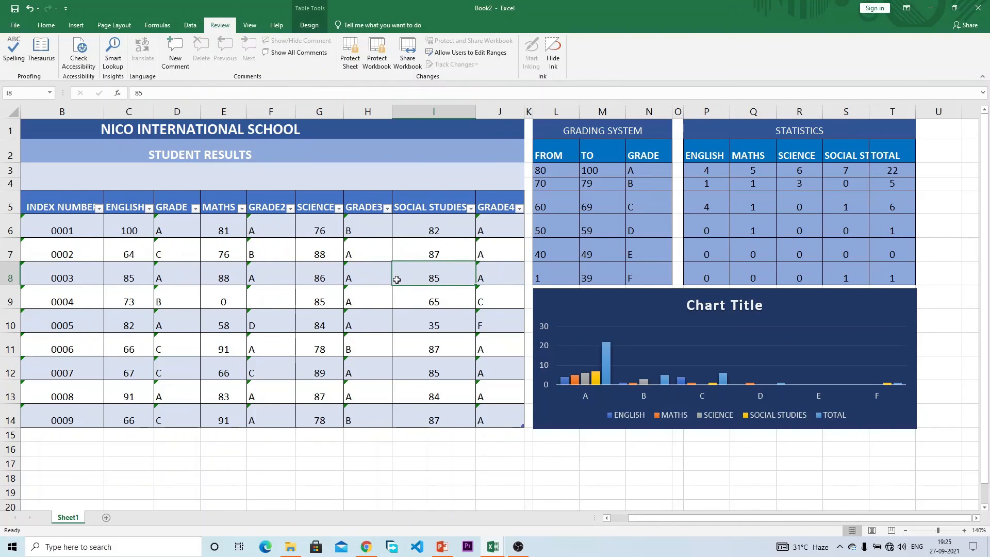
pyautogui.click(315, 288)
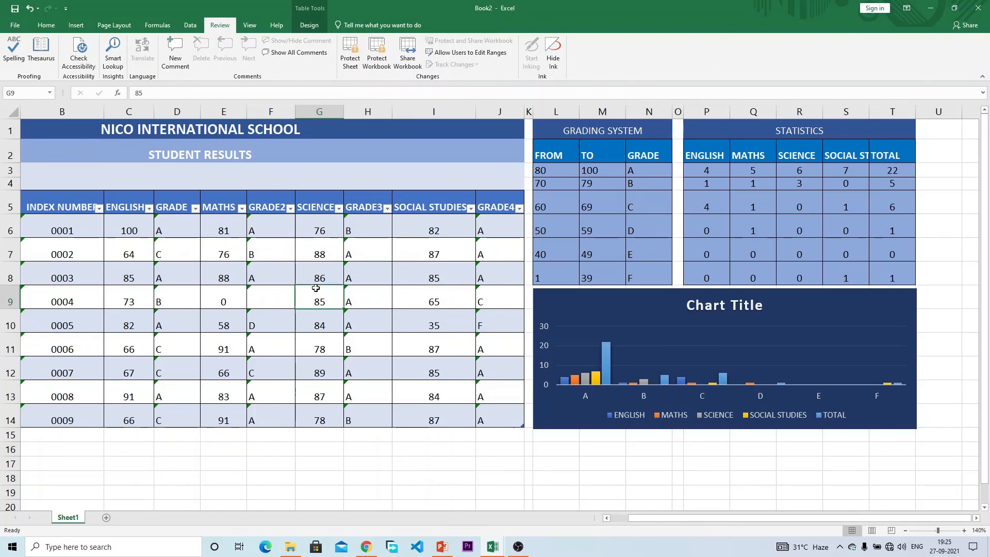